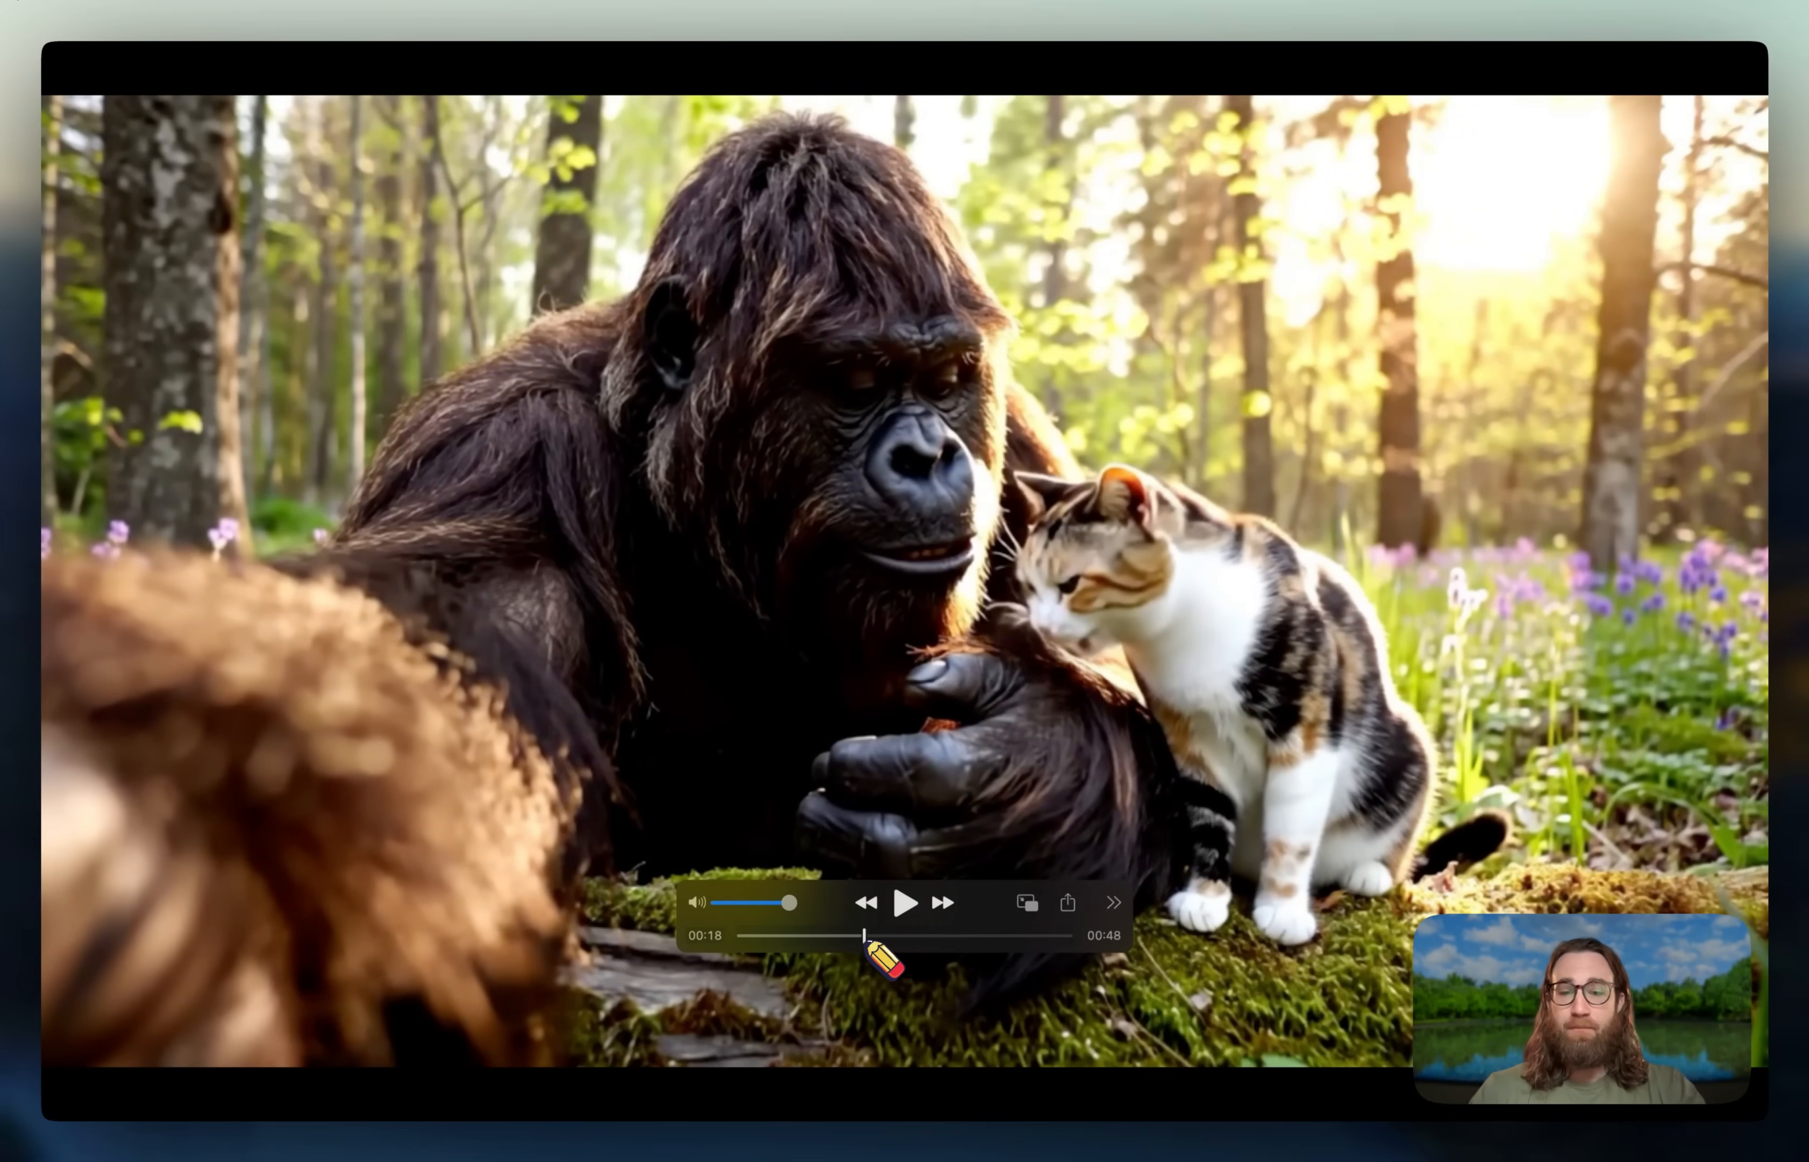
- Rewind the Bigfoot and calico cat video to an earlier point
left_click_drag(867, 941, 780, 940)
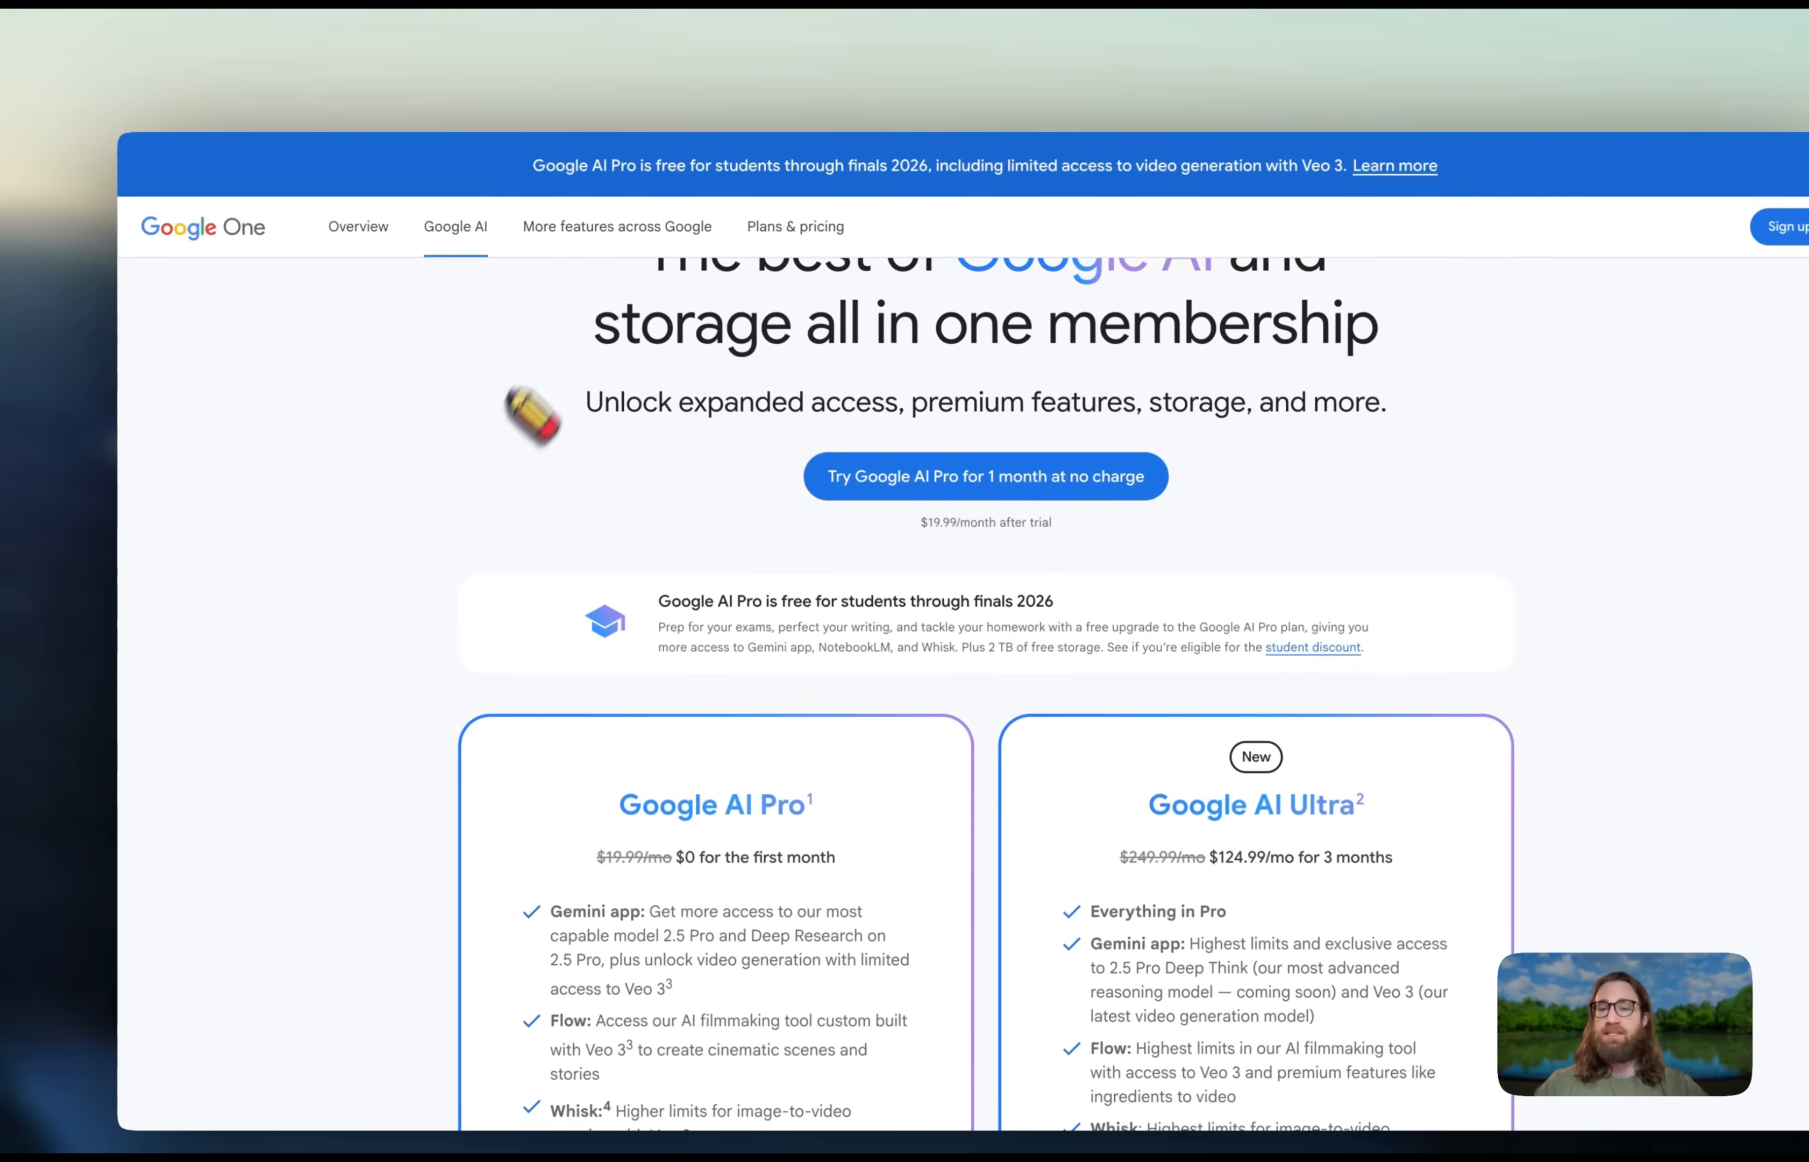
- Switch to the Google One page and examine the Google AI Pro and Ultra plans and the student offer
scroll(524, 412, "down", 5)
scroll(478, 458, "up", 1)
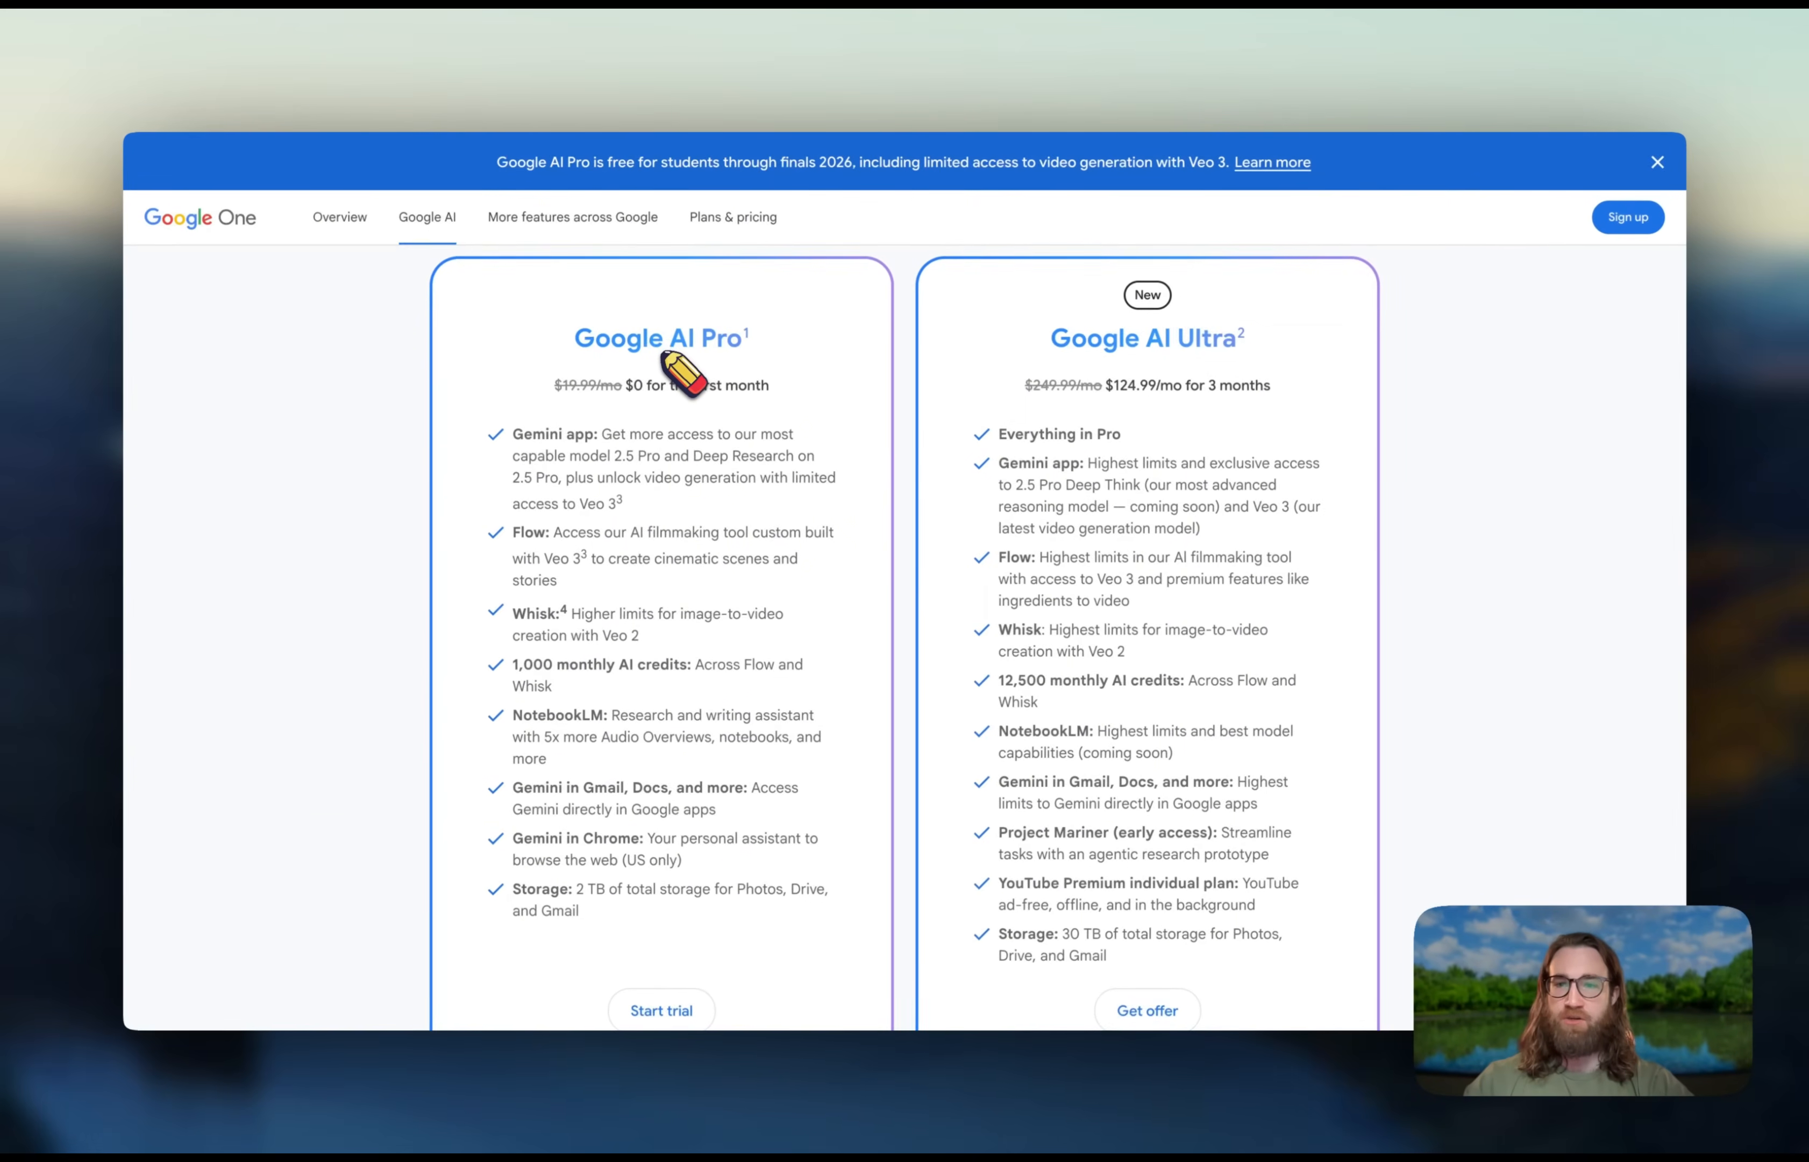
scroll(669, 365, "up", 4)
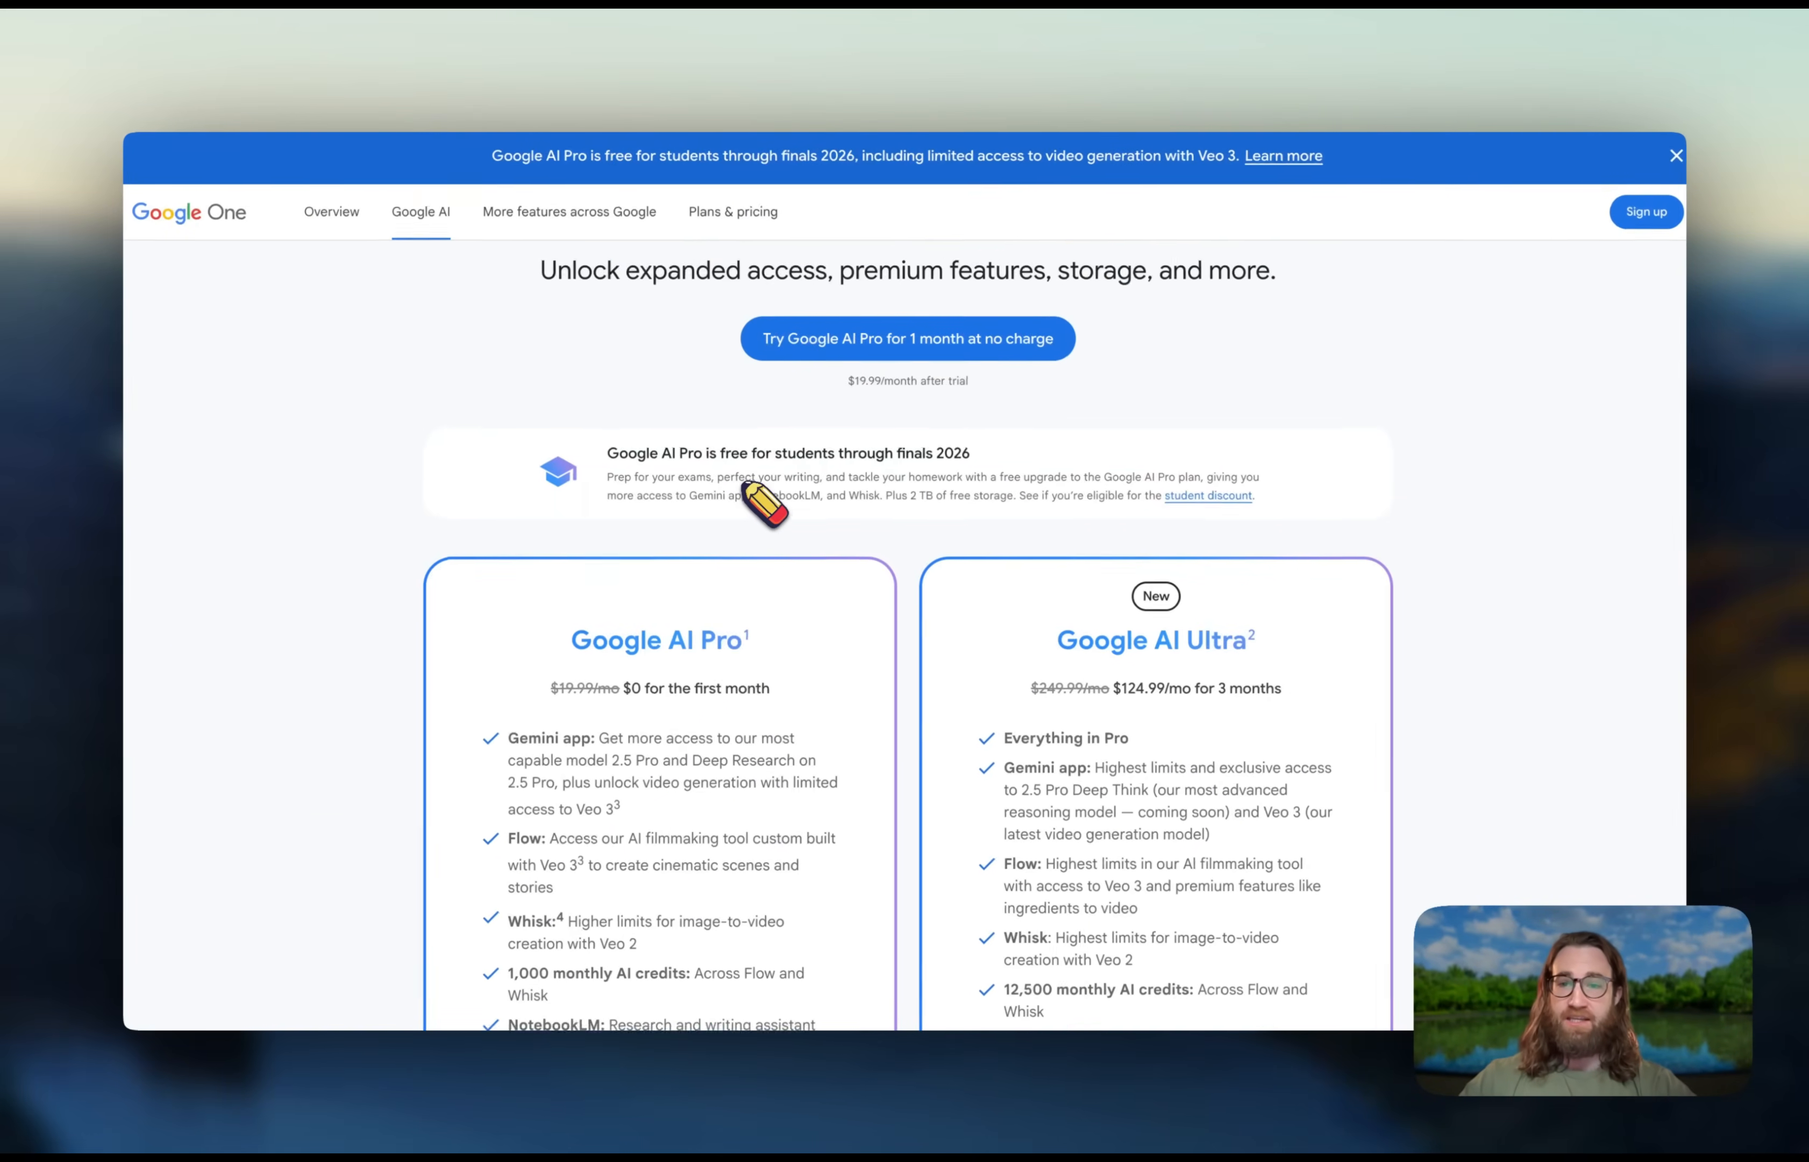
scroll(745, 487, "up", 5)
scroll(765, 501, "right", 2)
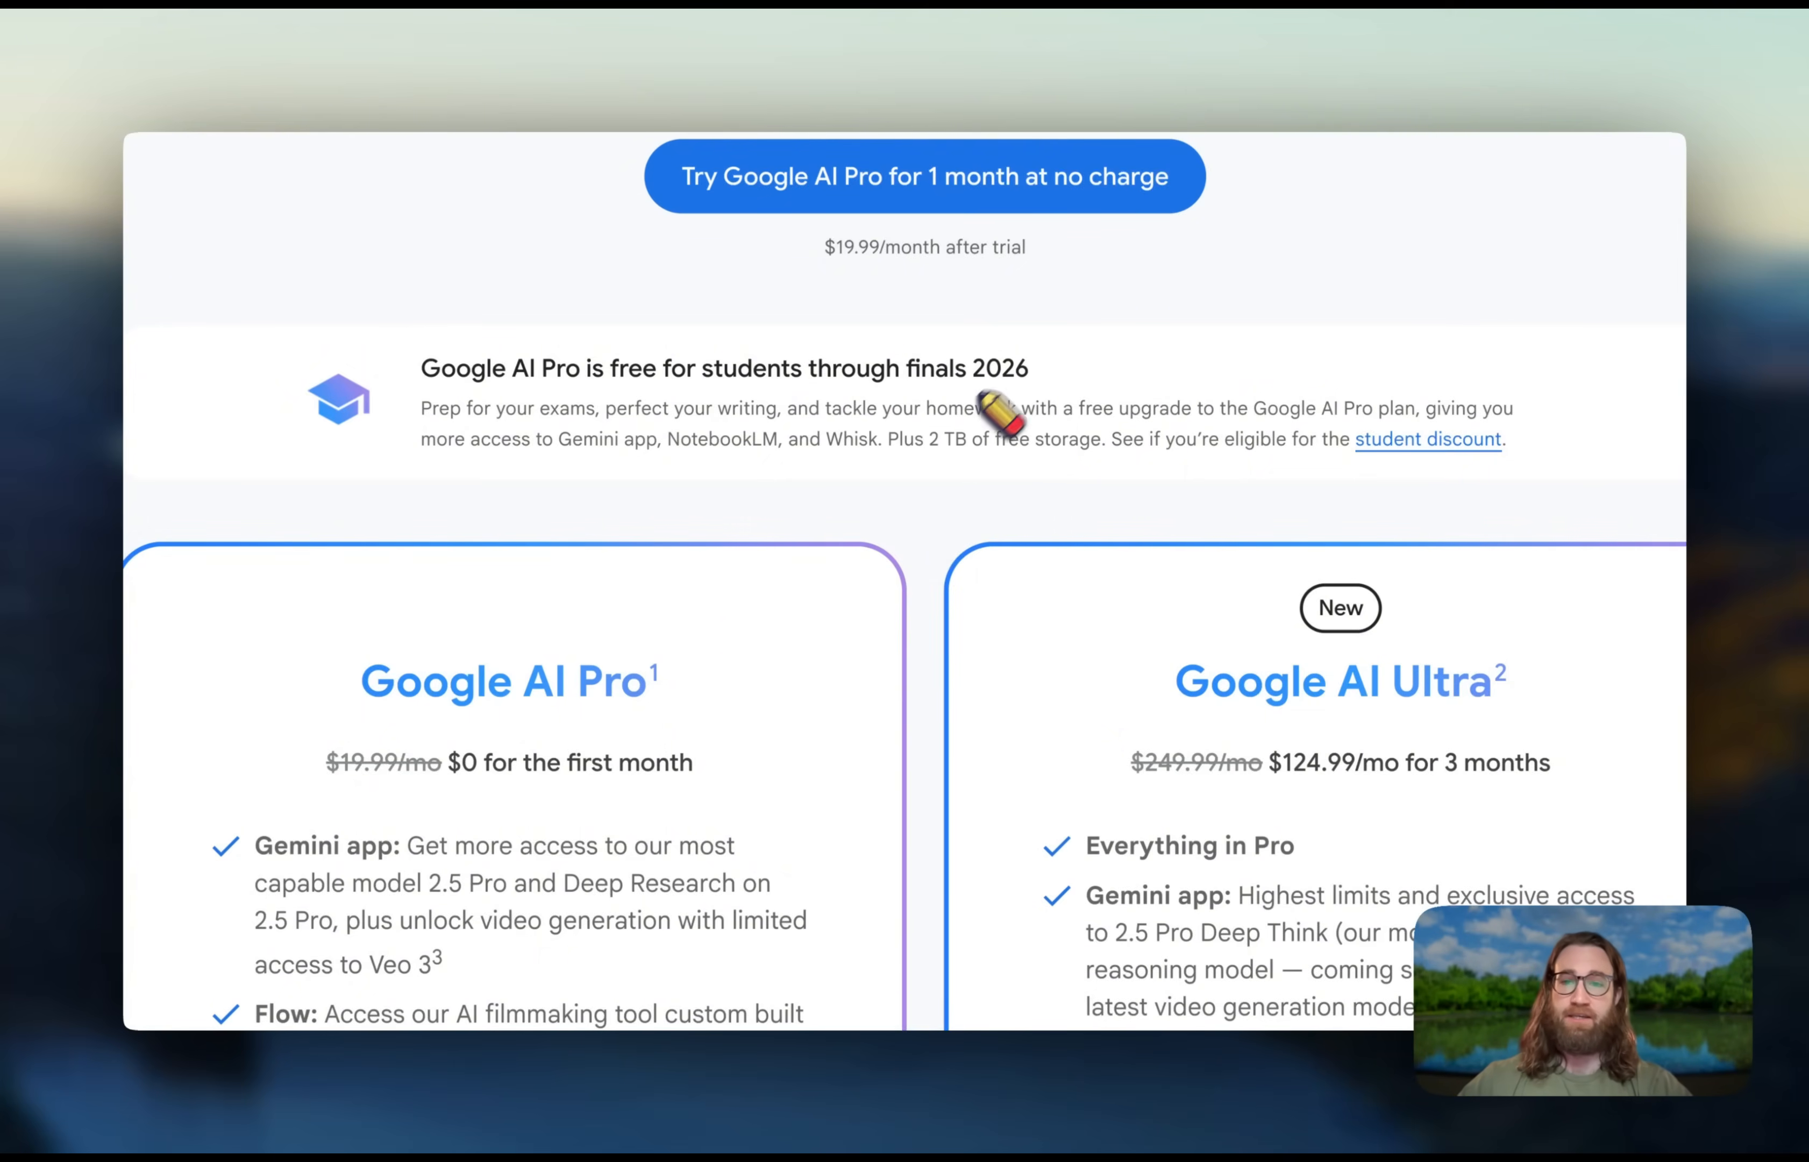
scroll(903, 465, "down", 4)
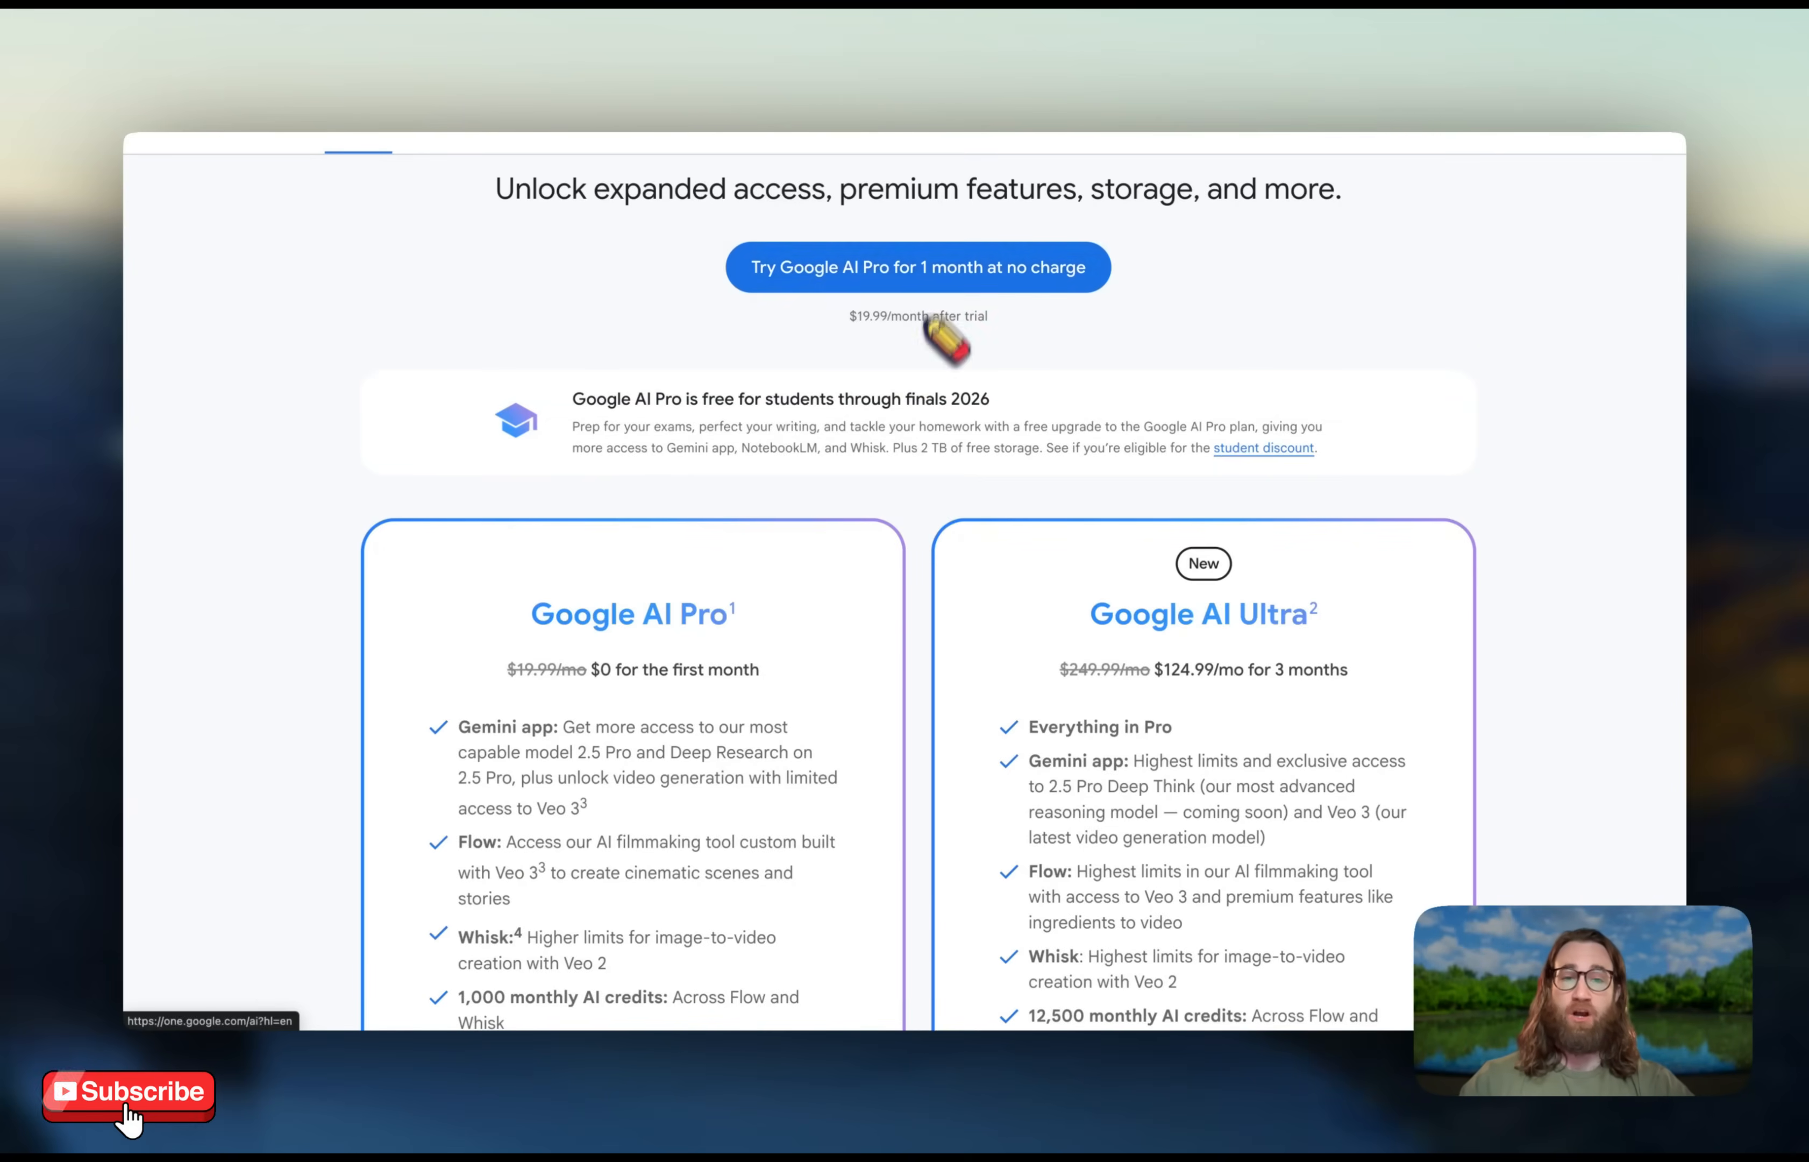
- Highlight the price lines of the Google AI Ultra and Google AI Pro plans, clearing each selection
scroll(929, 452, "down", 3)
triple_click(1187, 535)
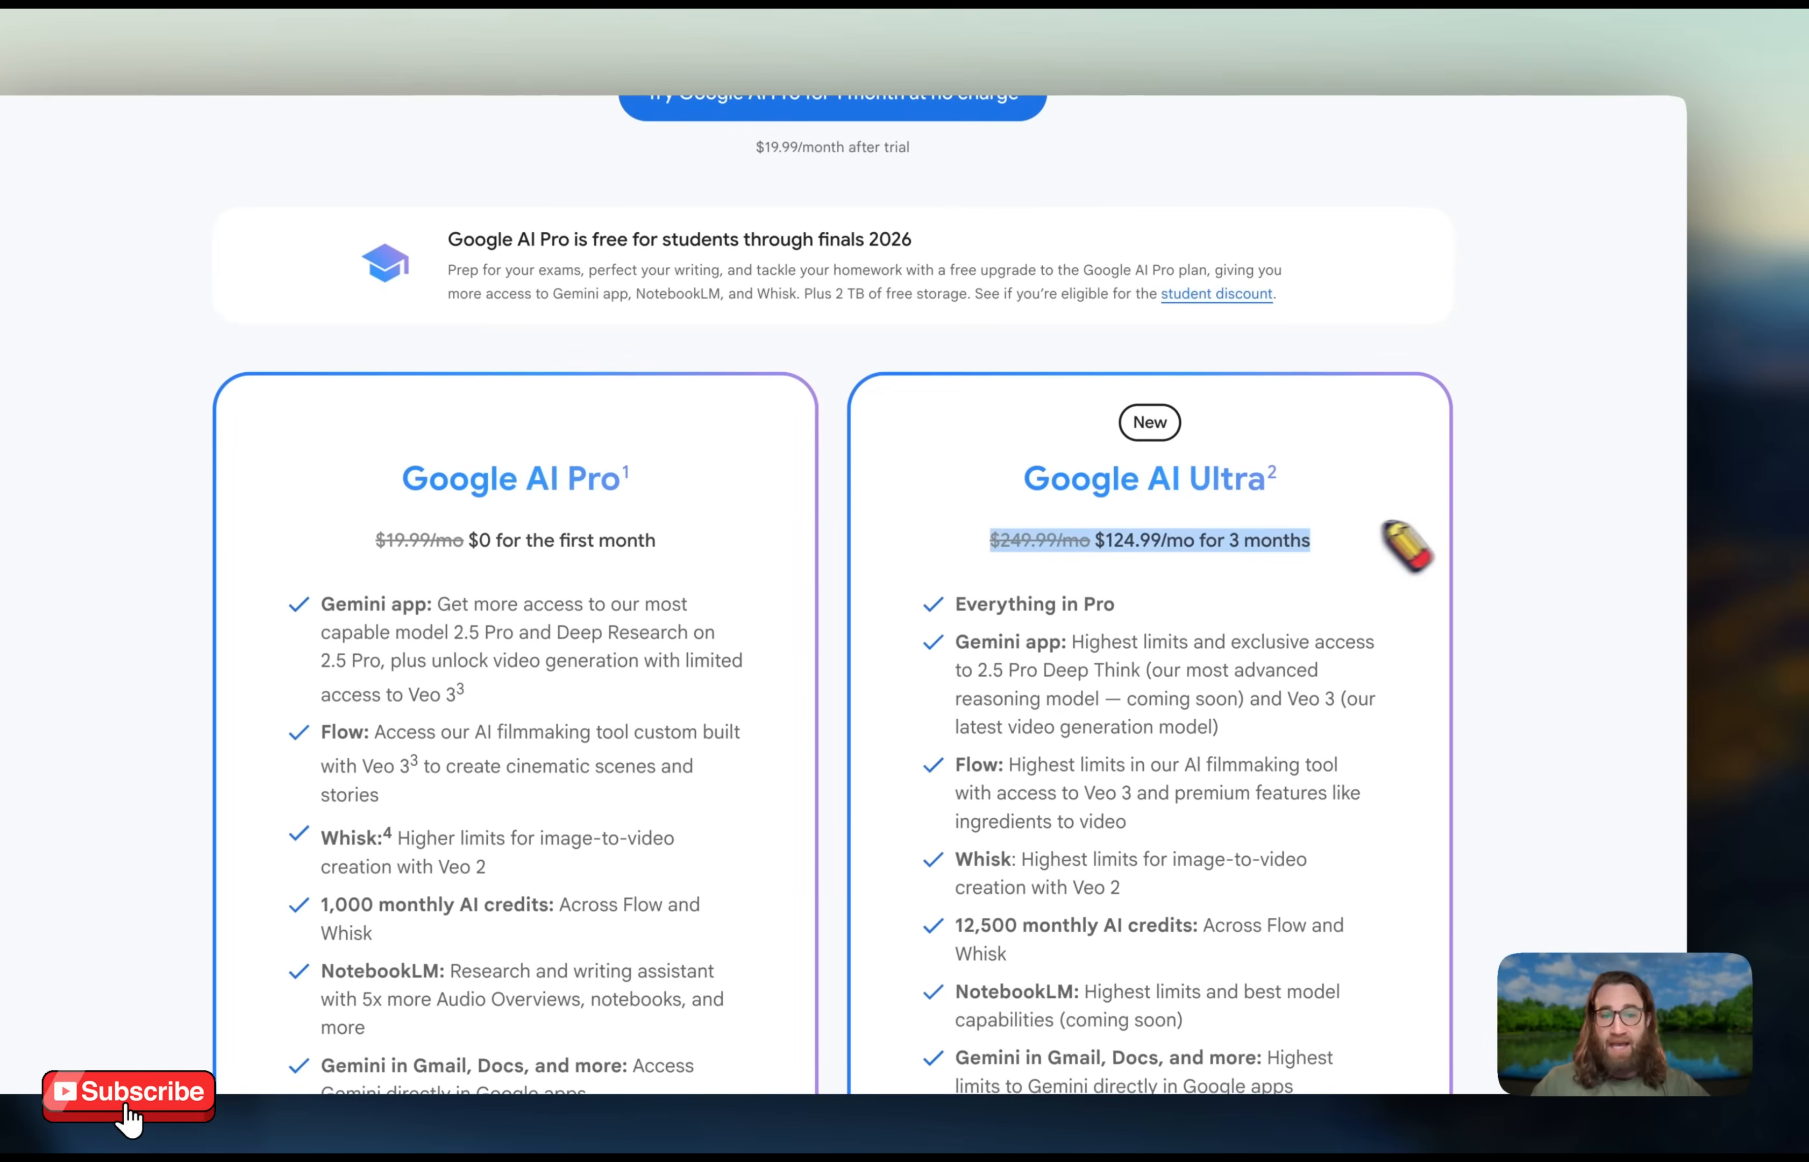
left_click(1385, 526)
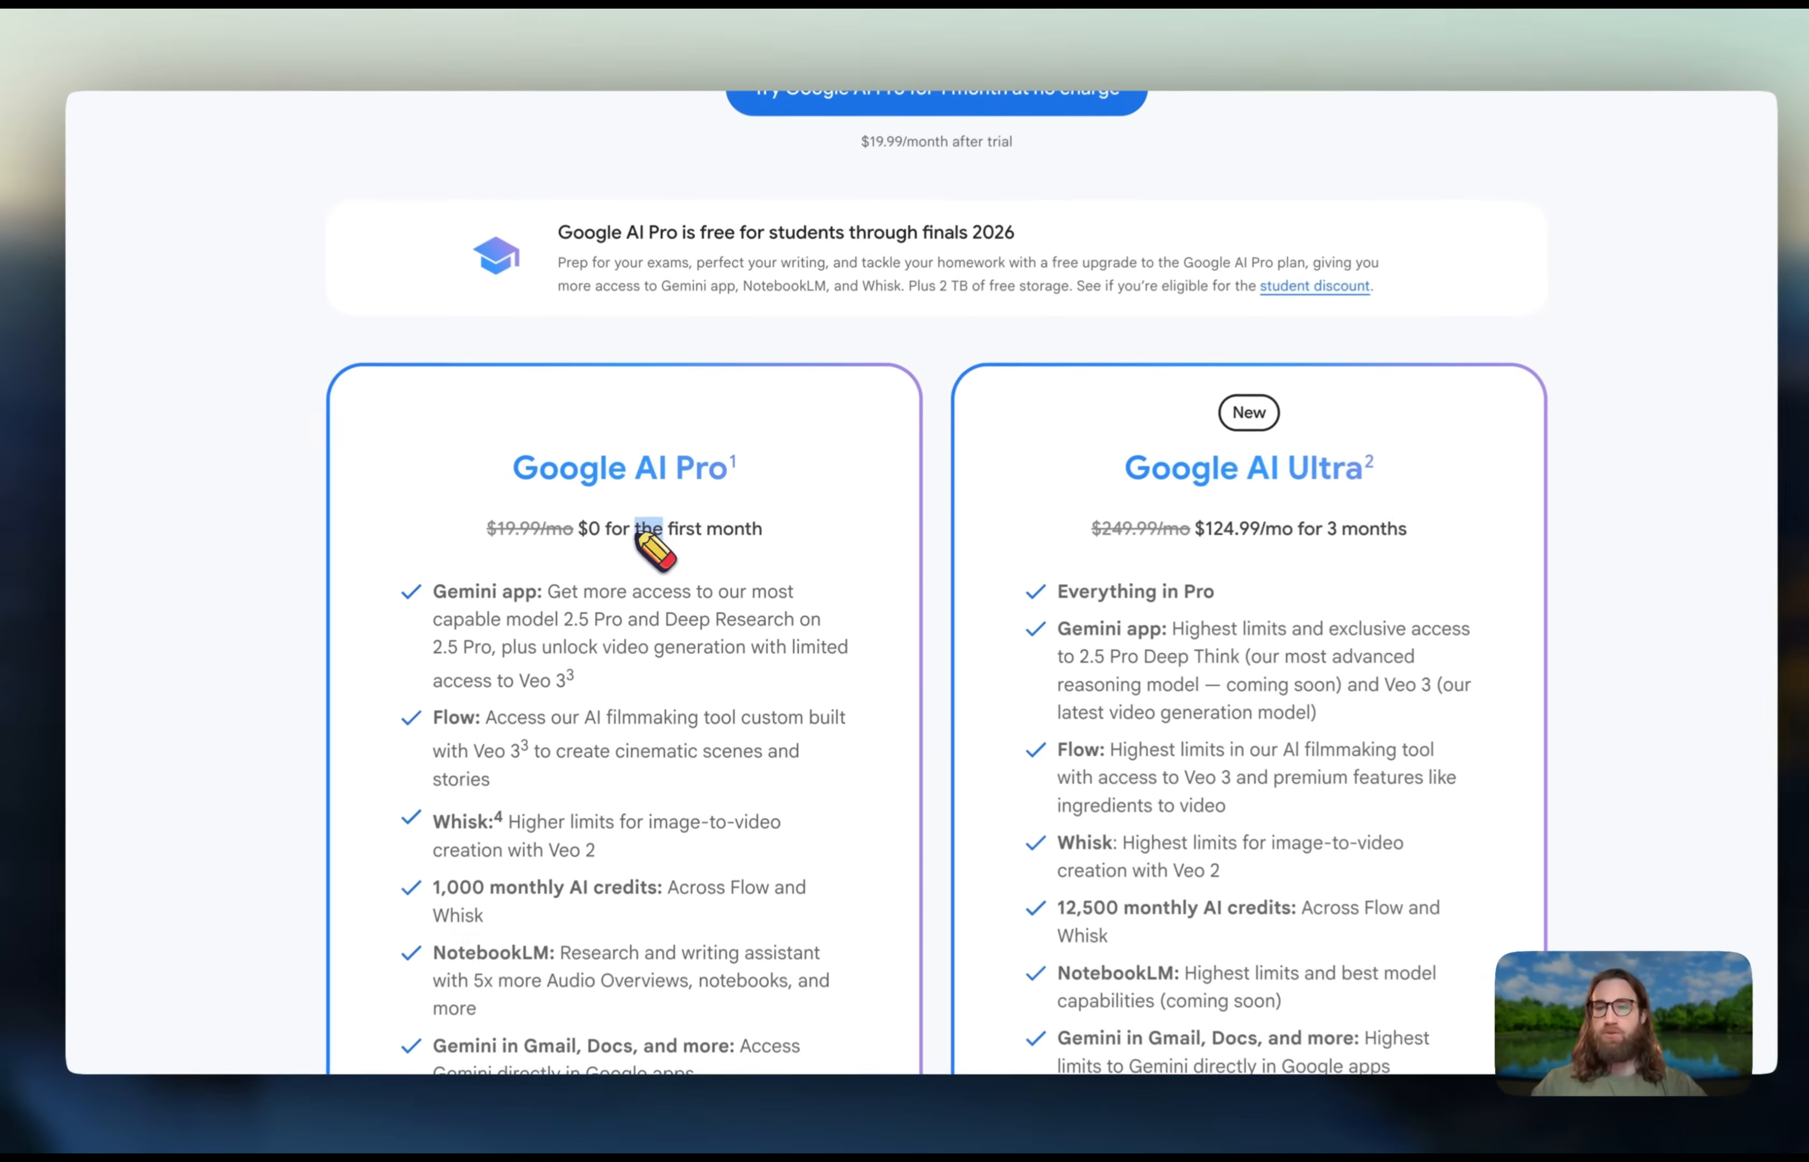
triple_click(732, 531)
left_click(734, 510)
scroll(848, 493, "down", 2)
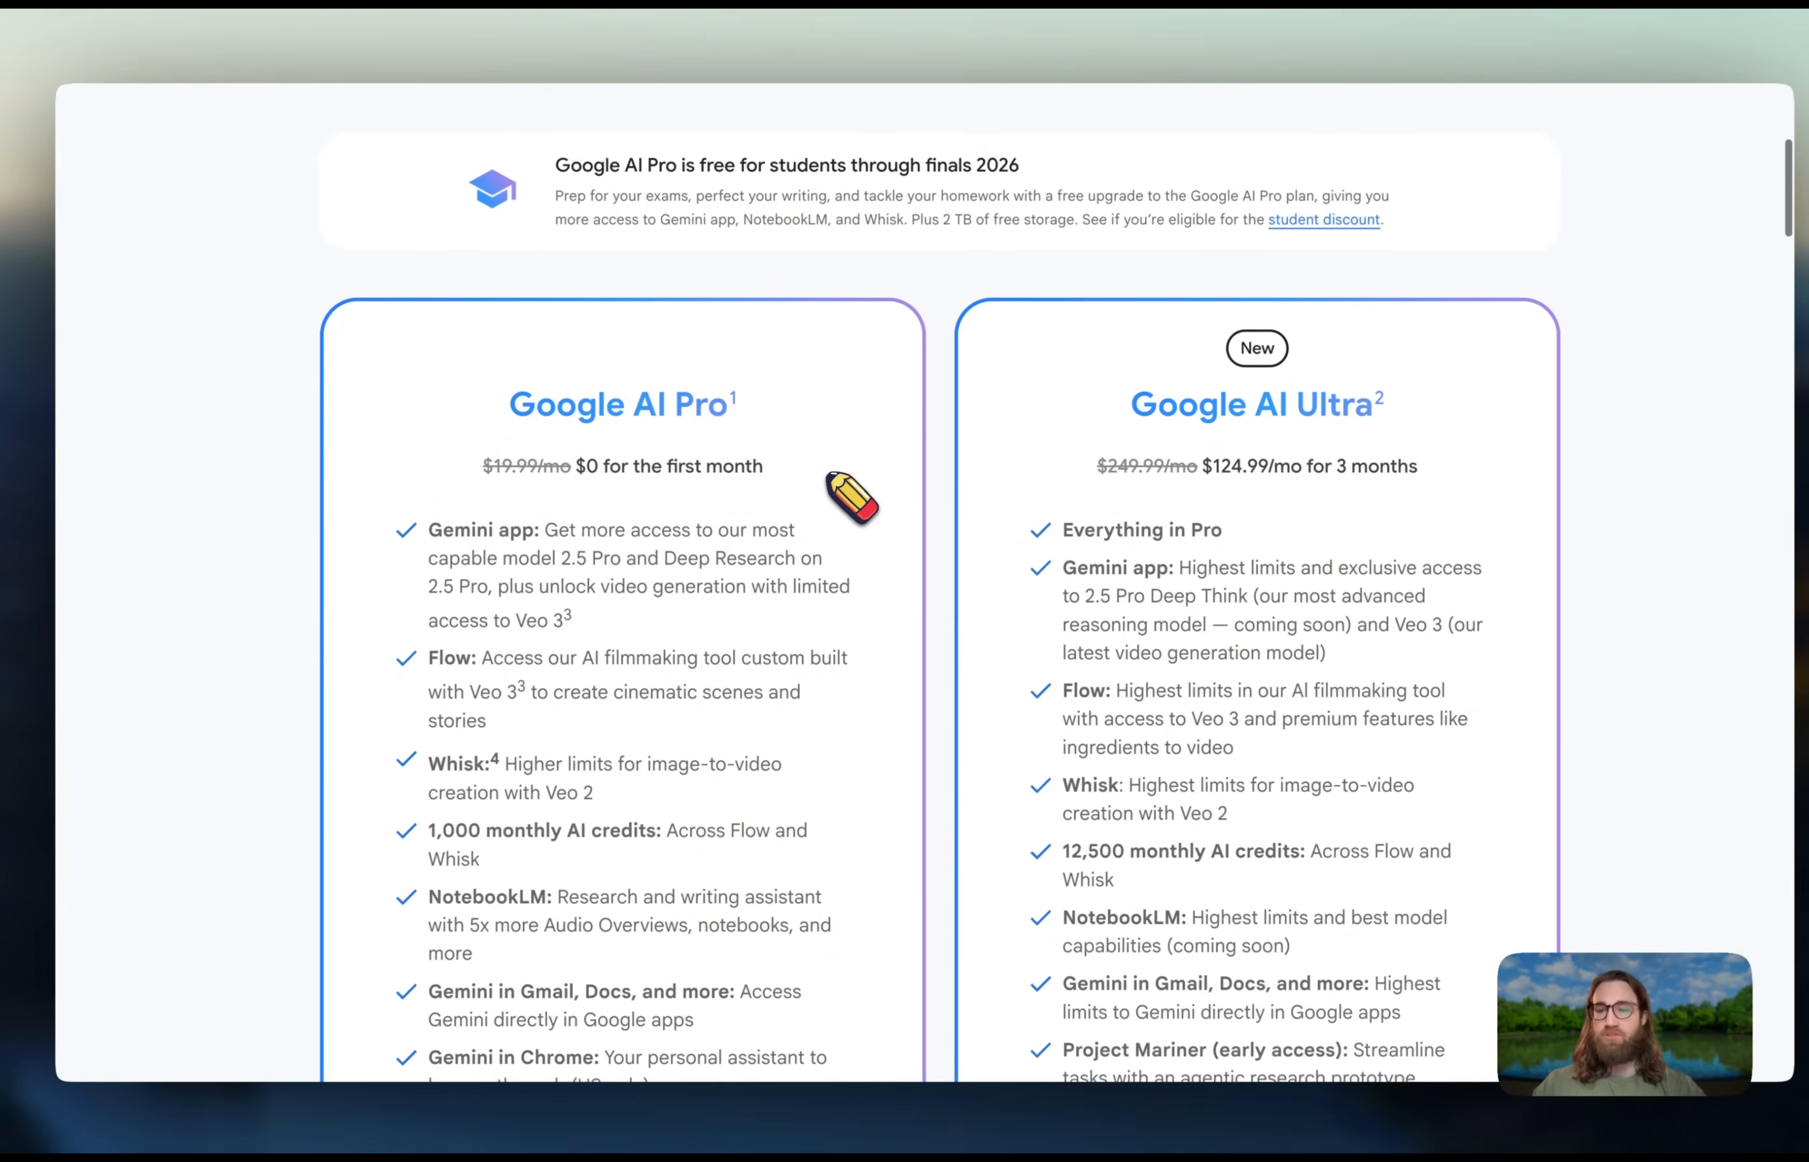
- Highlight the Veo 3 mention and the Flow feature in the Google AI Pro plan, clearing each selection
left_click_drag(571, 557, 519, 560)
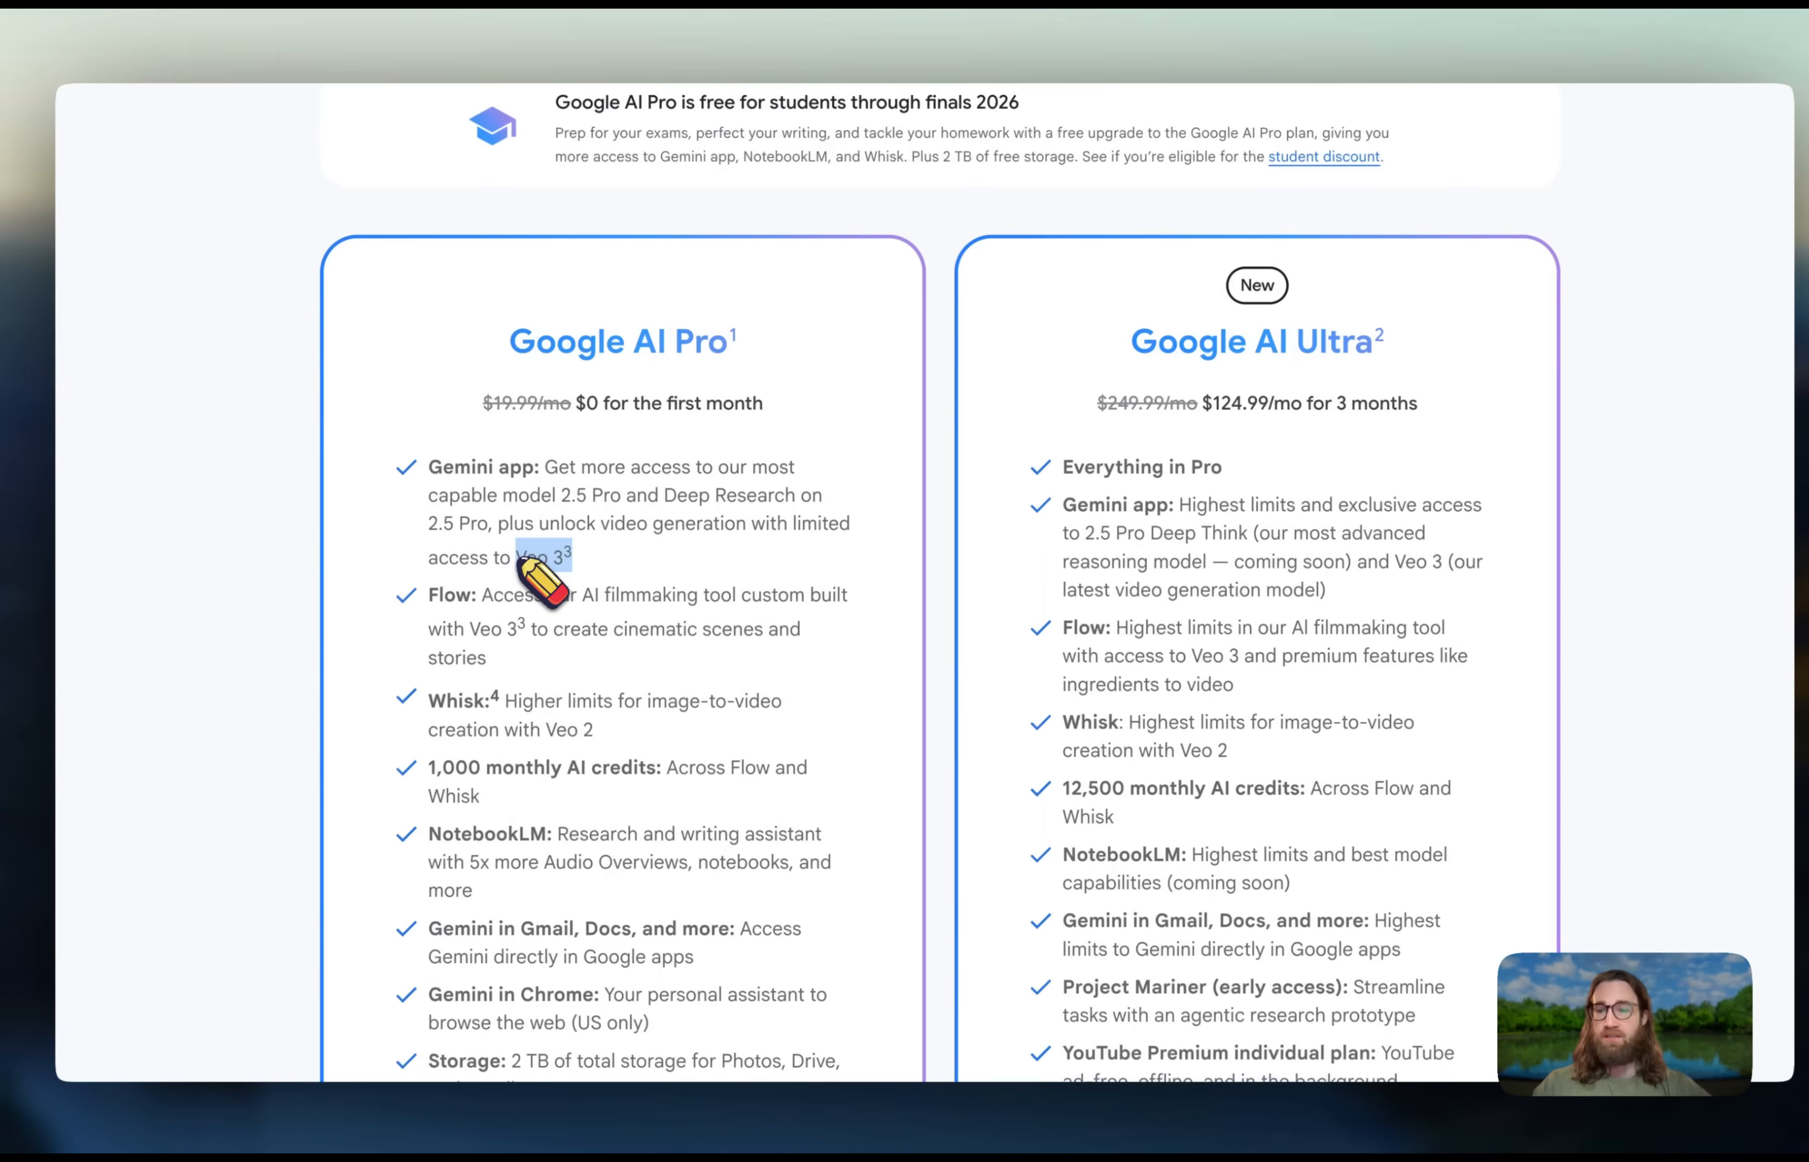
left_click(554, 640)
scroll(440, 592, "down", 1)
left_click_drag(439, 592, 538, 661)
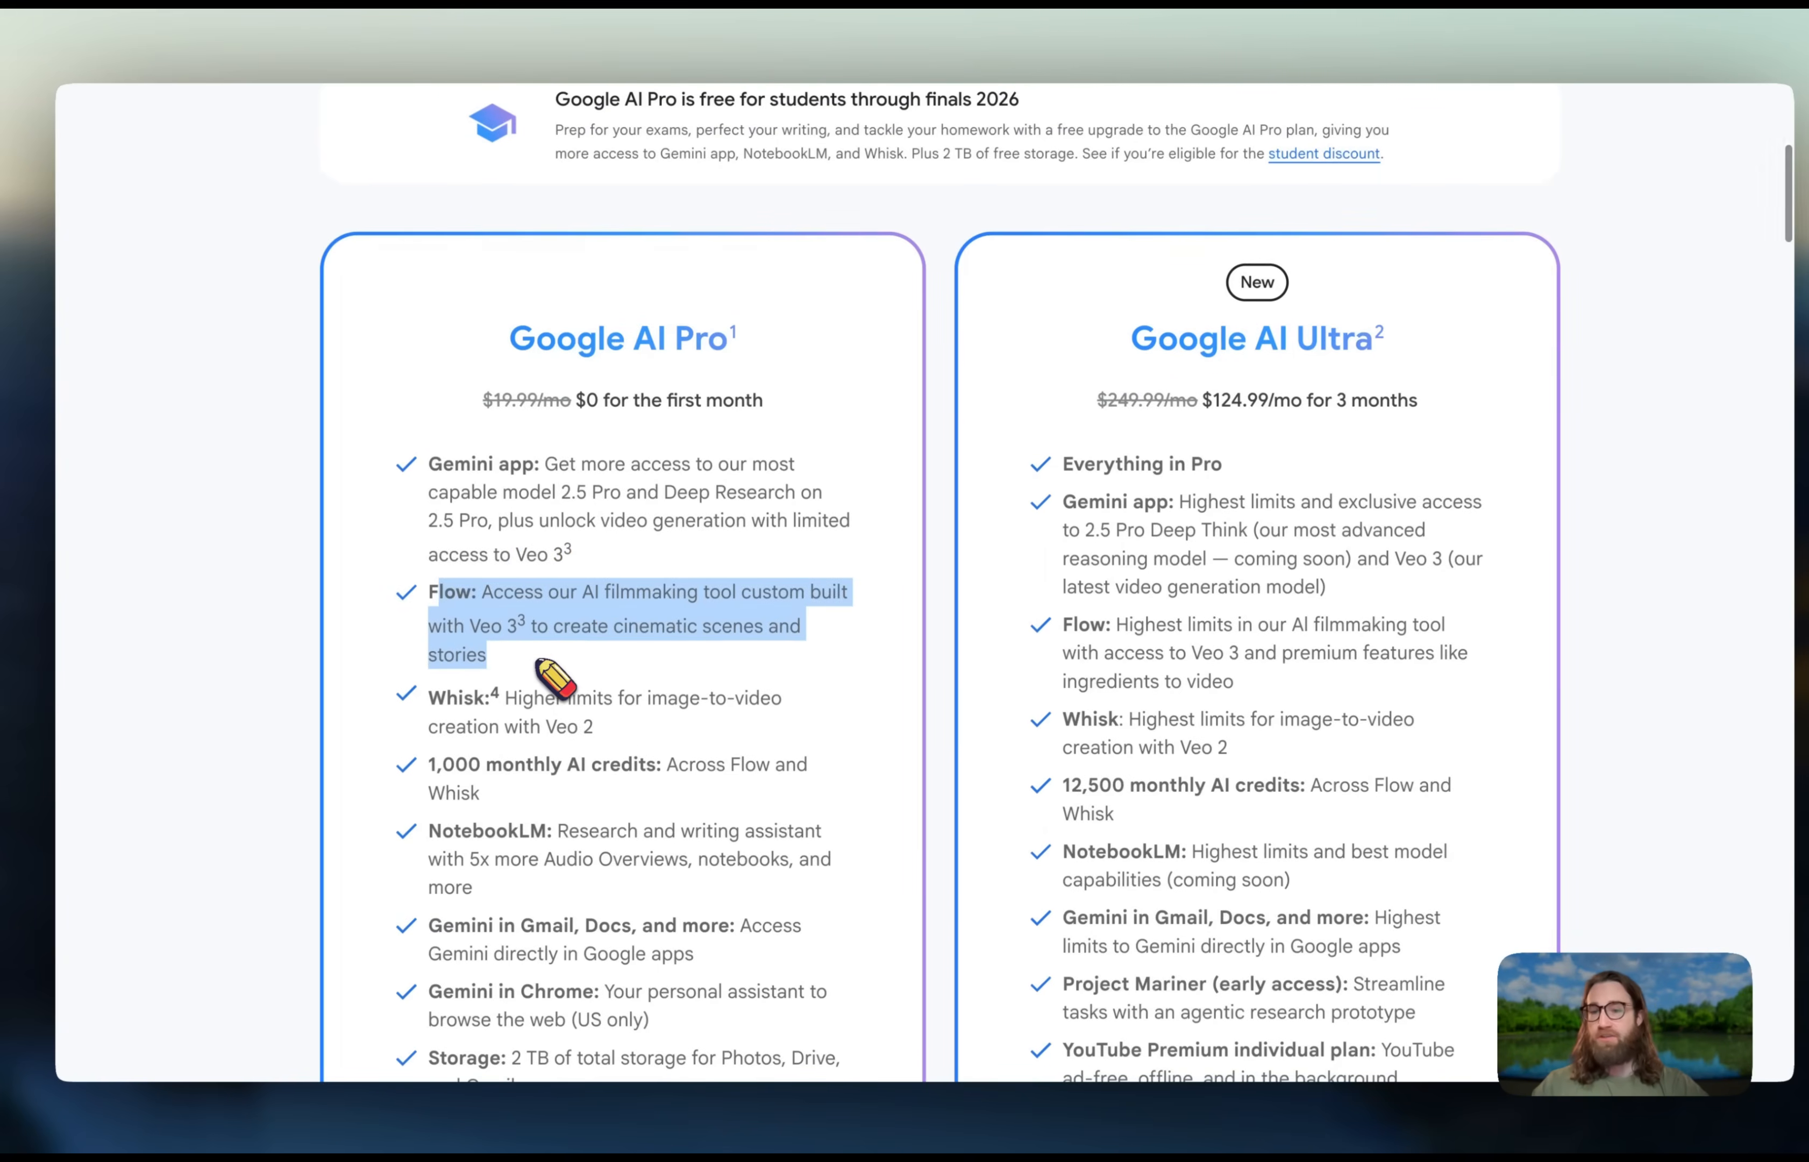
scroll(539, 662, "up", 1)
left_click(664, 573)
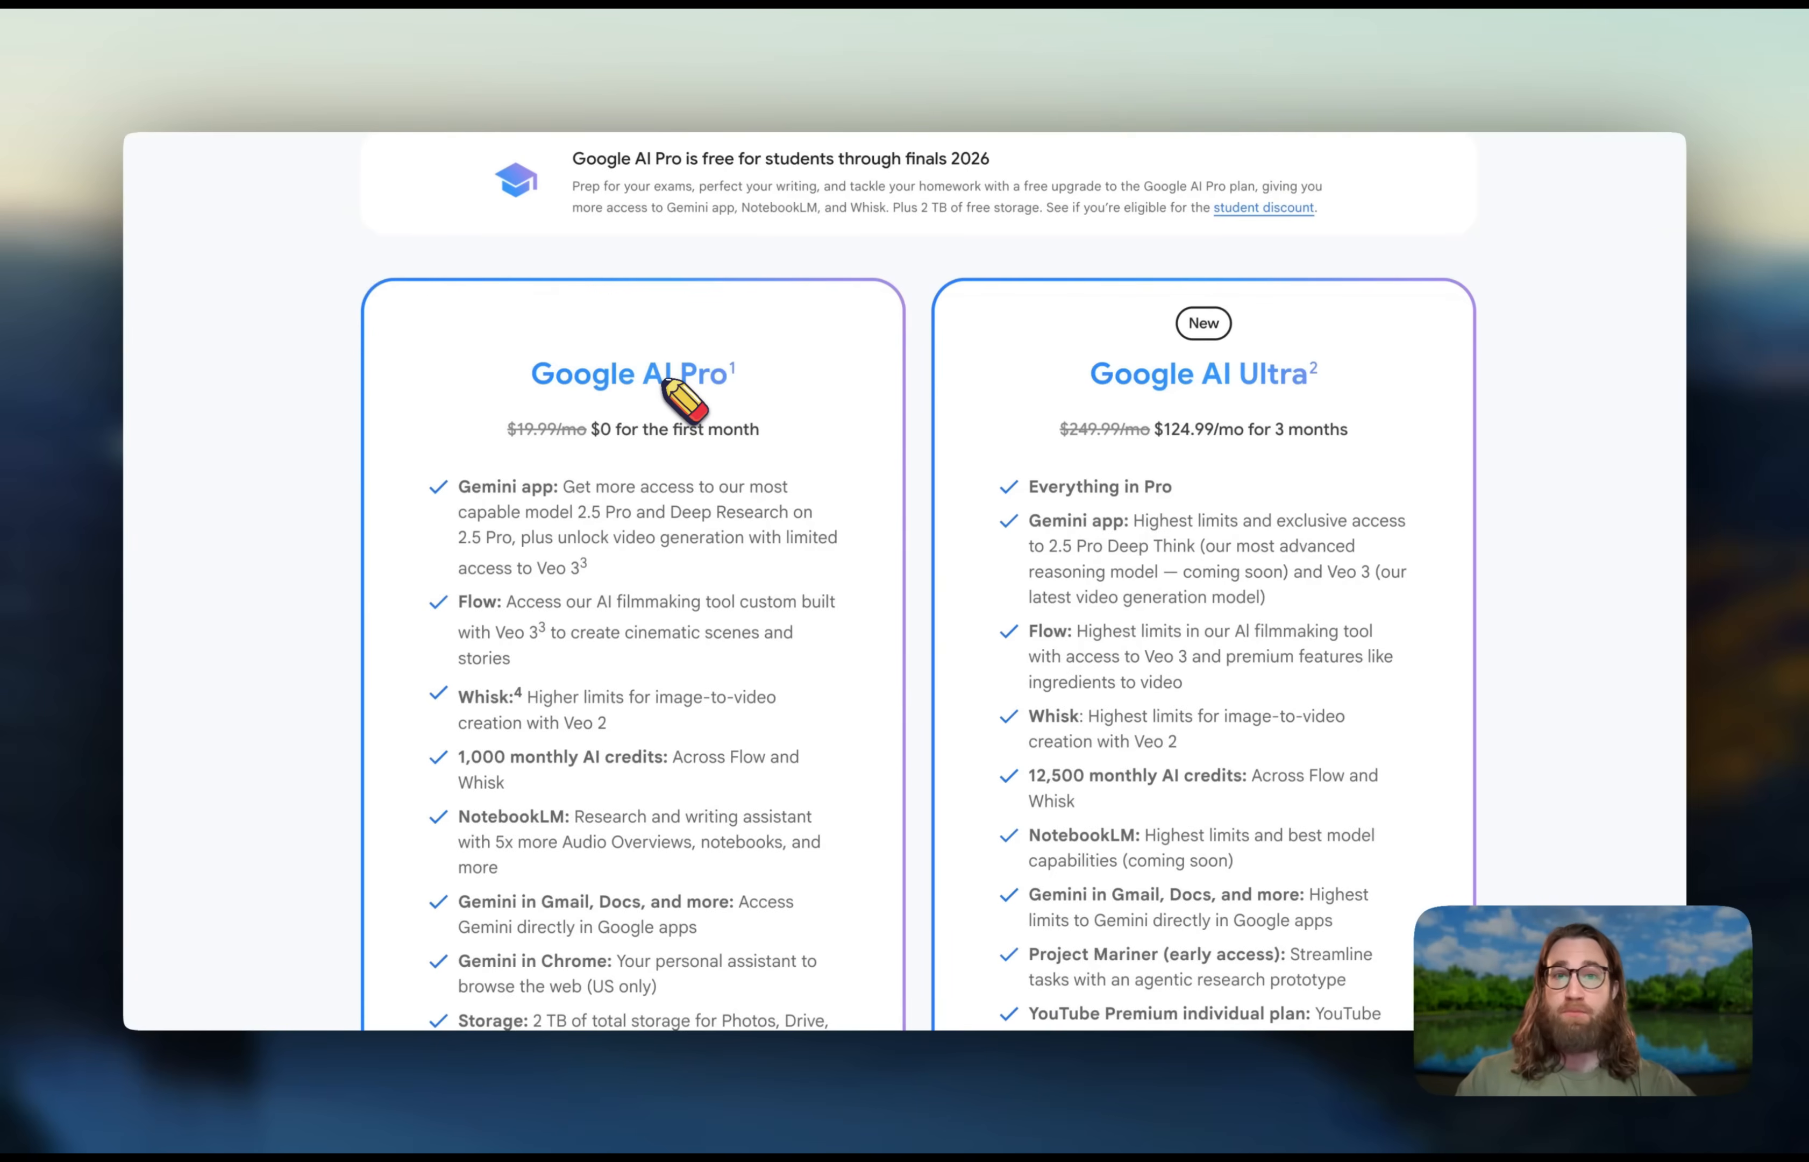
scroll(614, 404, "up", 3)
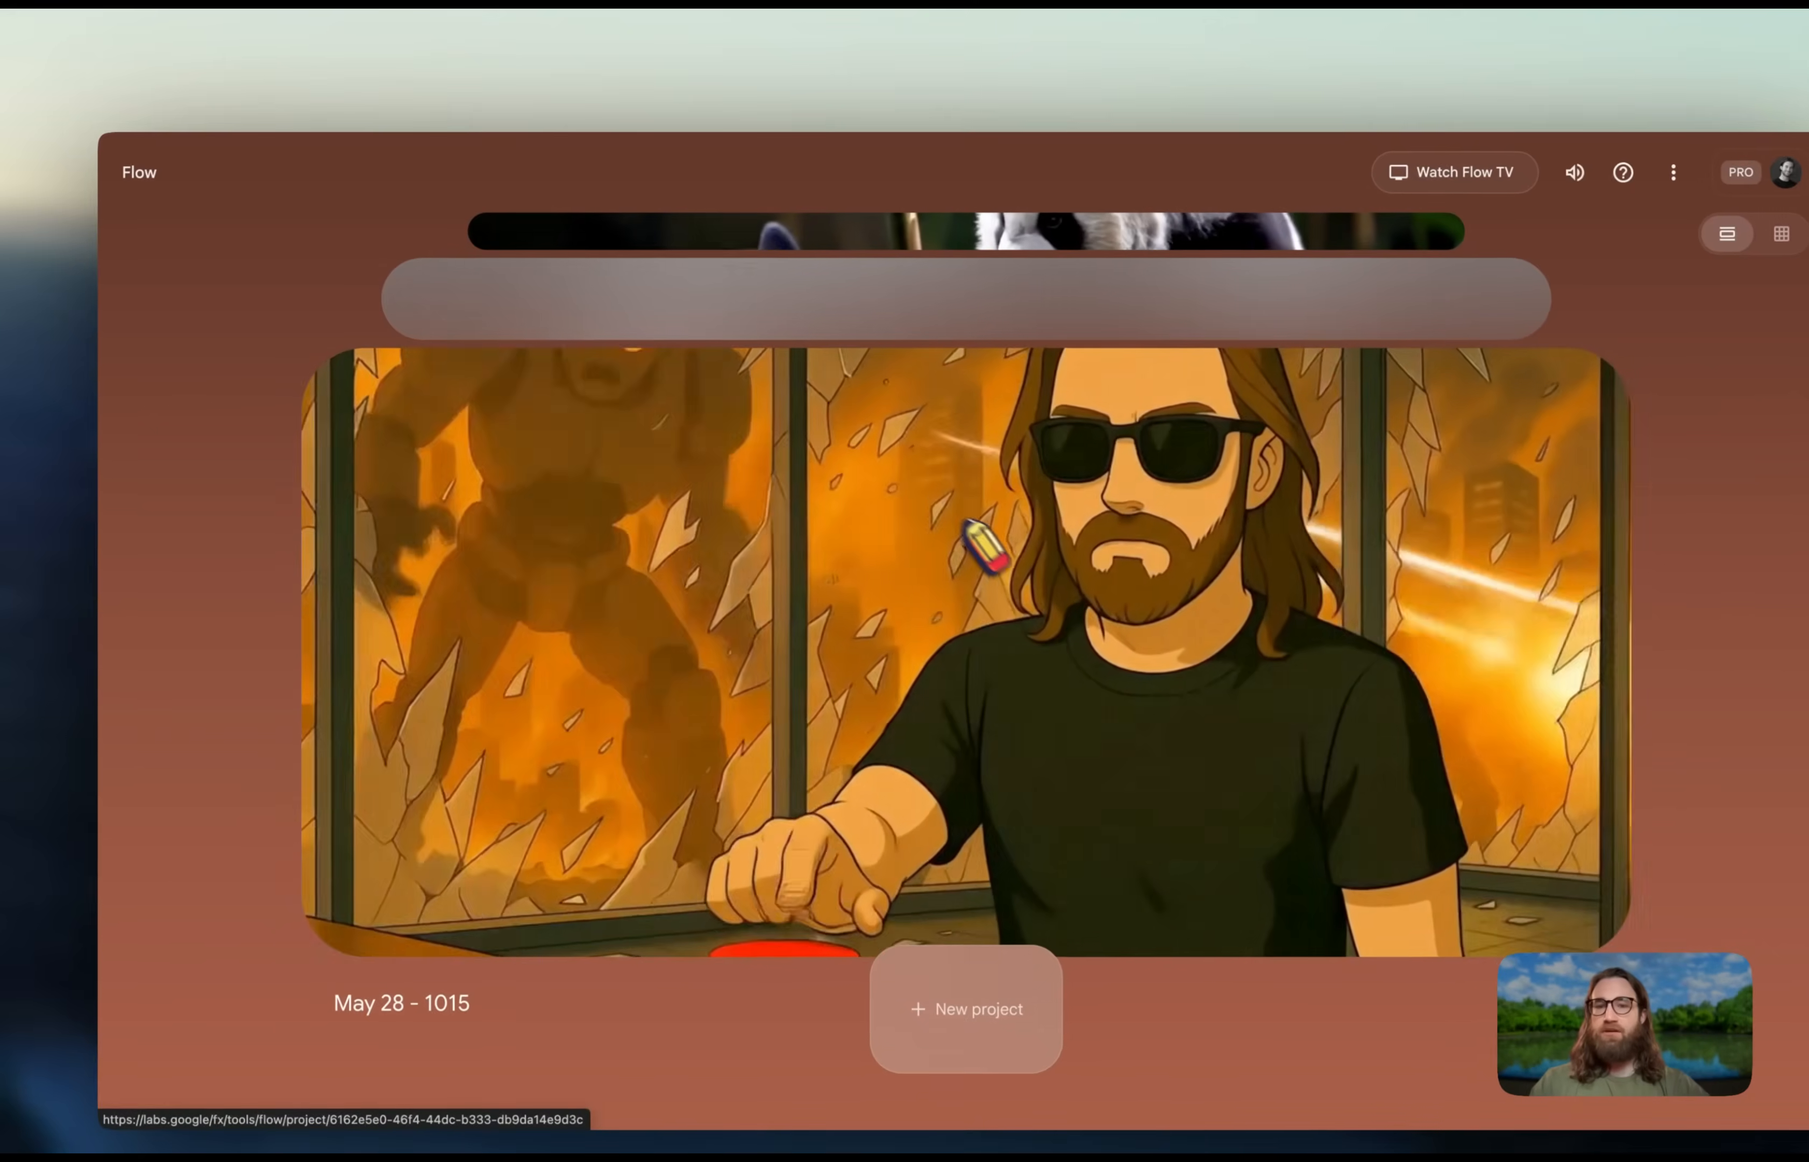
- Switch to Flow and review the generated Bigfoot and cat clips with their prompts in the Jun 08 - 1139 project
scroll(969, 522, "up", 3)
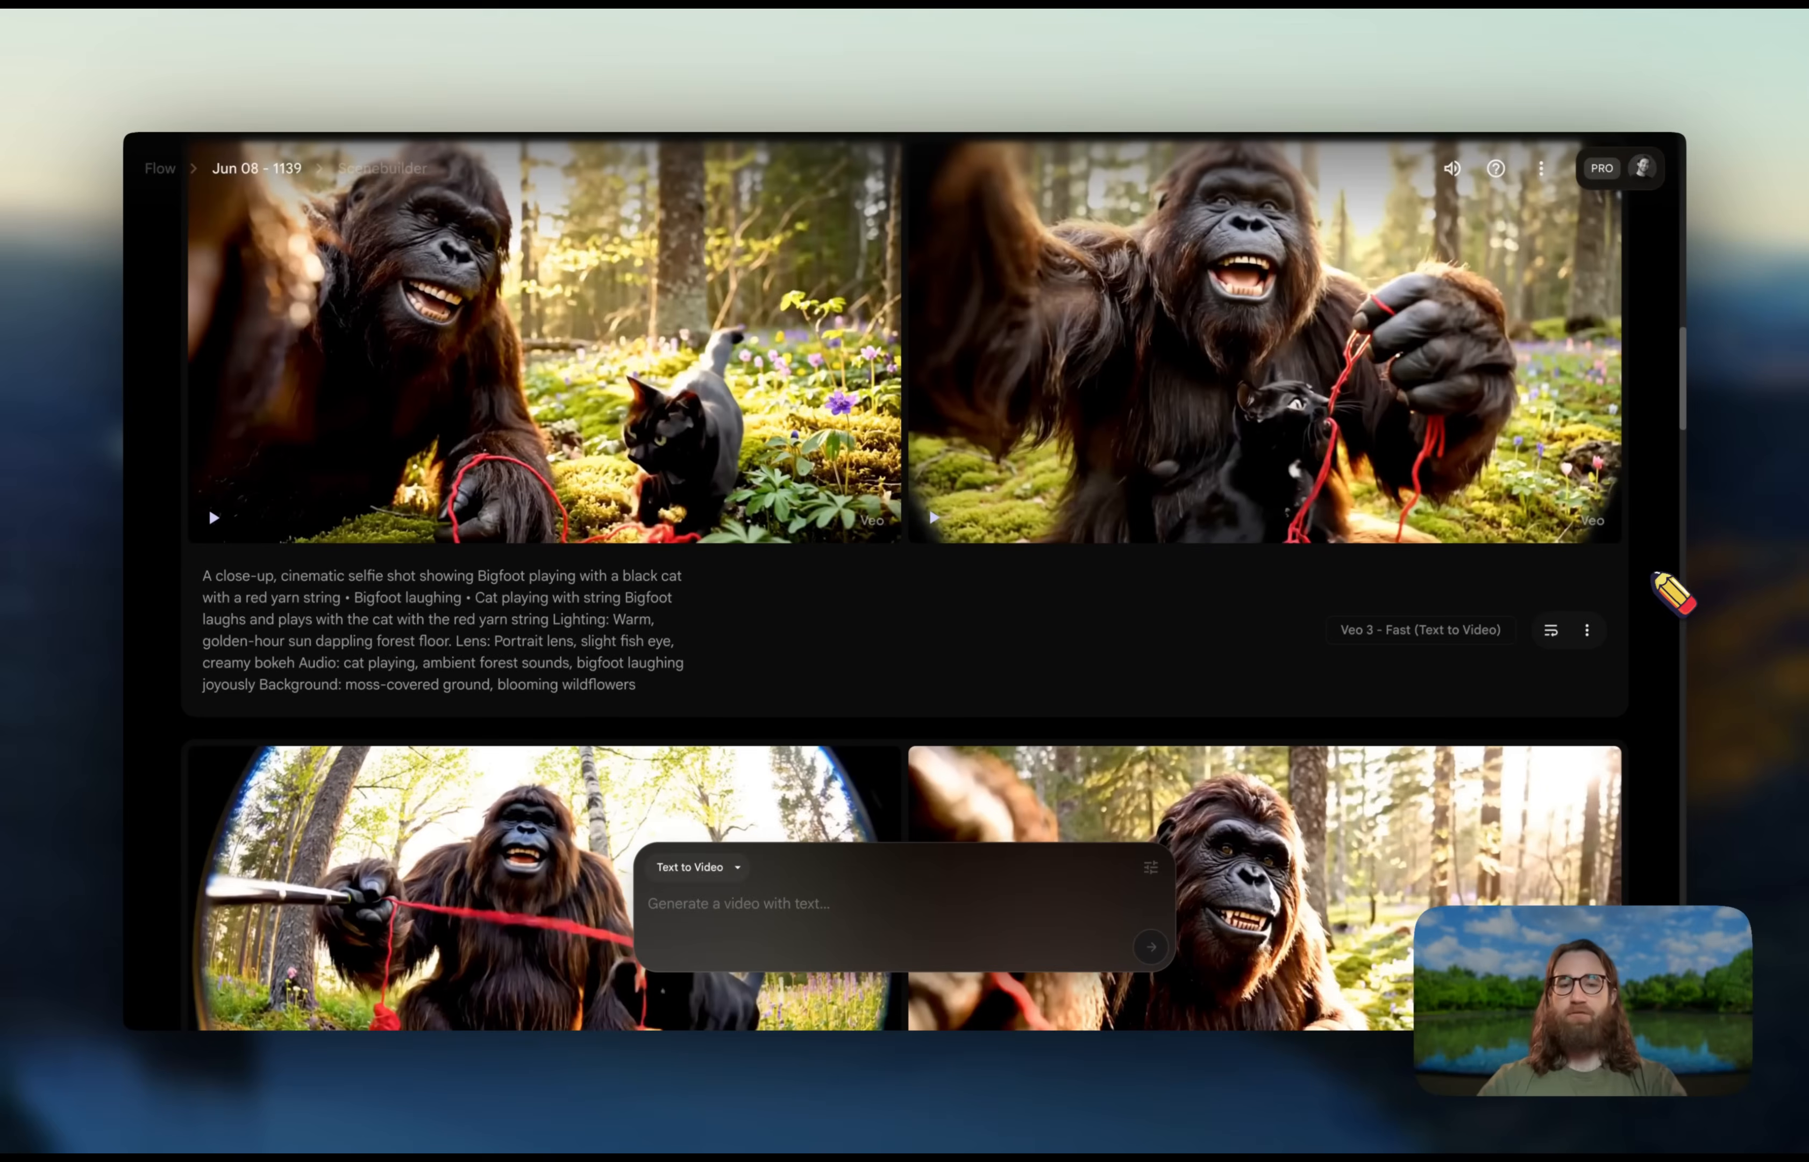
scroll(1673, 593, "down", 3)
scroll(1672, 594, "down", 1)
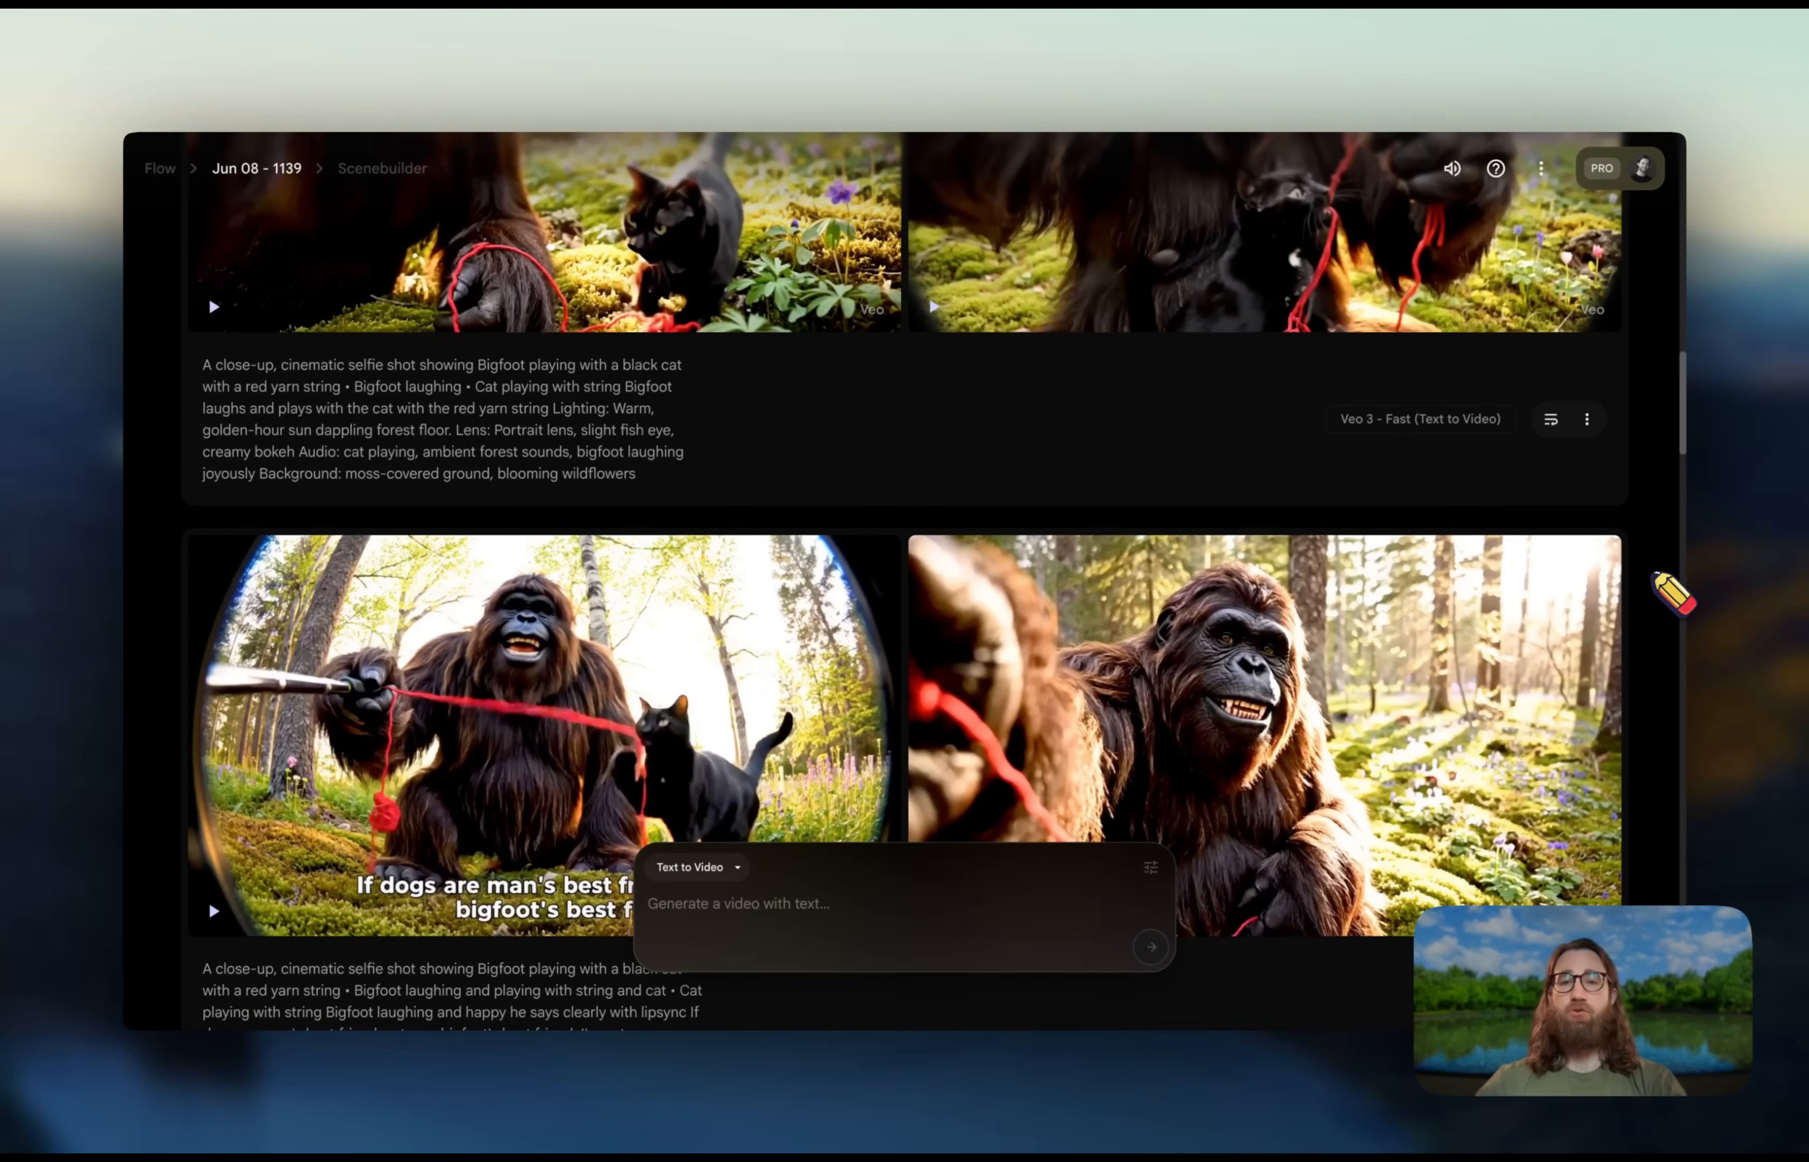
scroll(1672, 594, "down", 5)
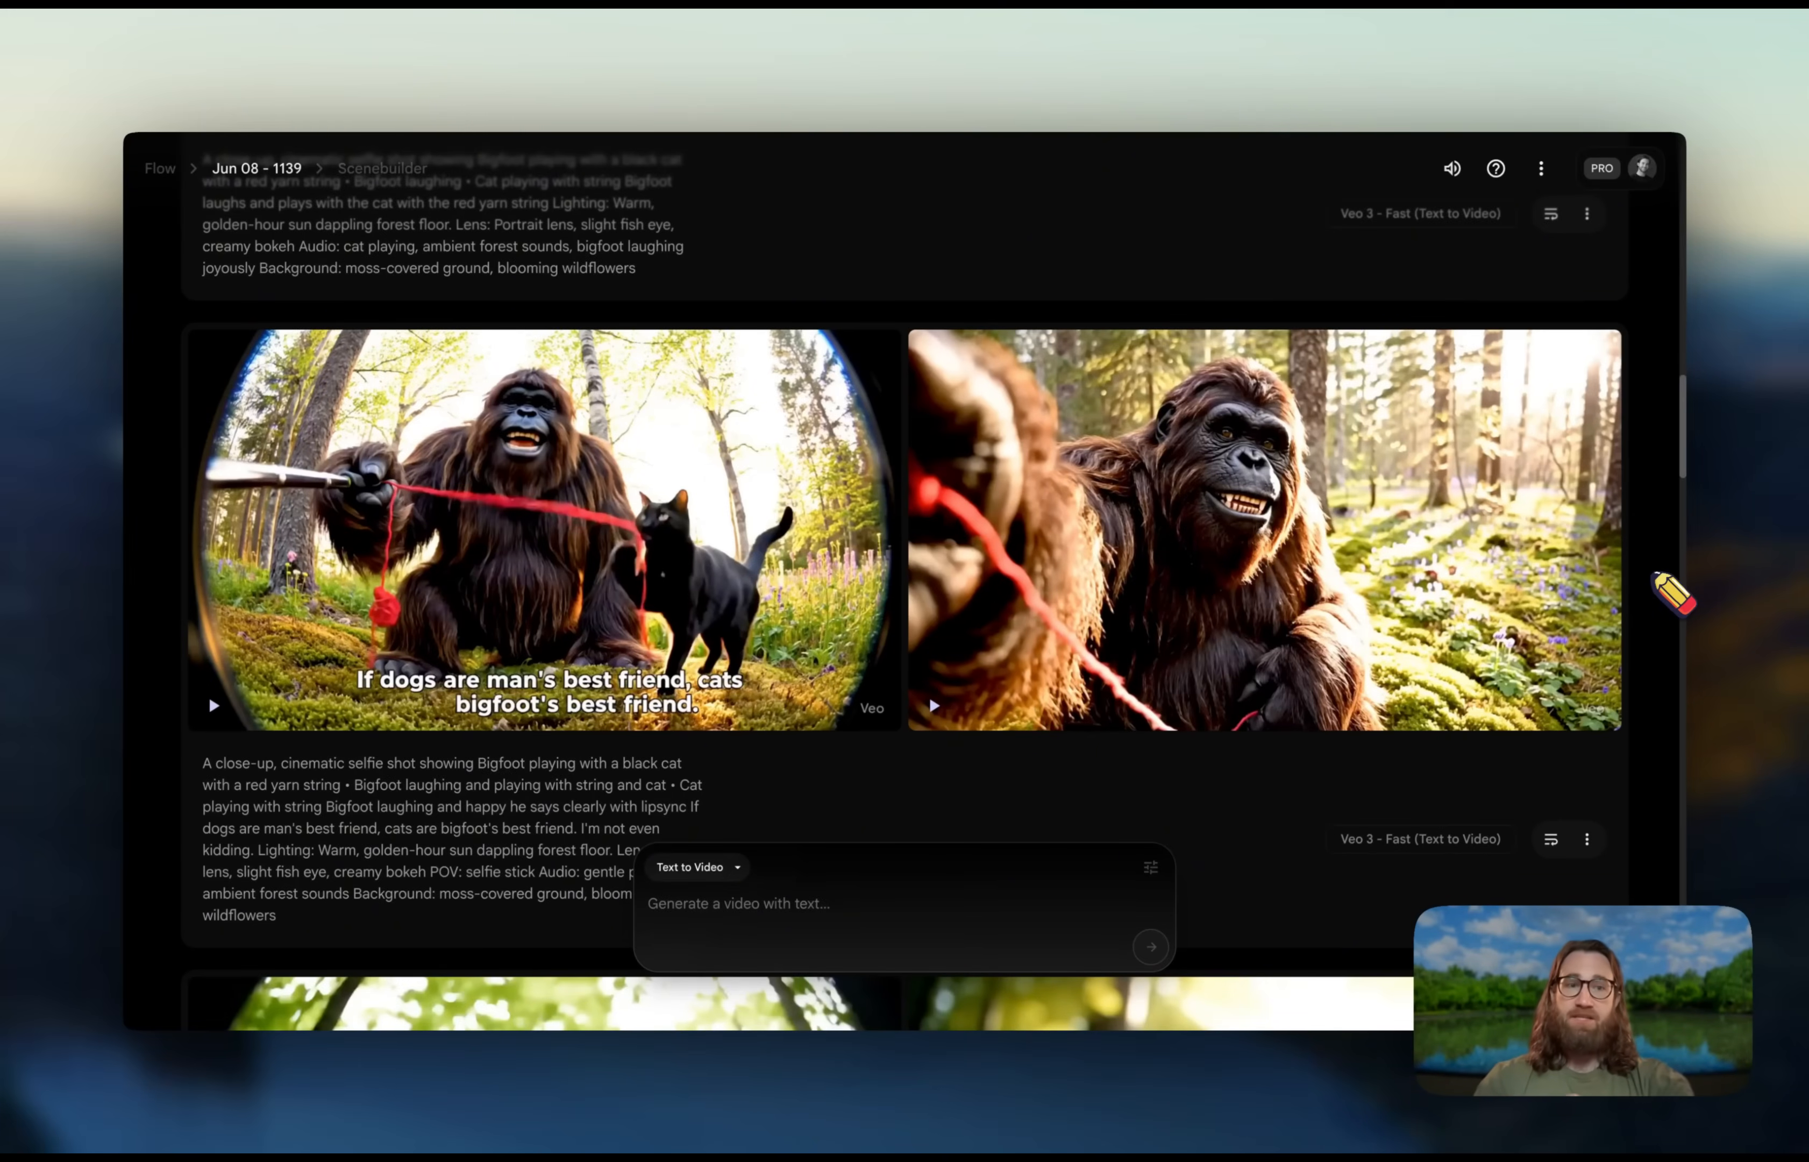
scroll(1673, 594, "down", 5)
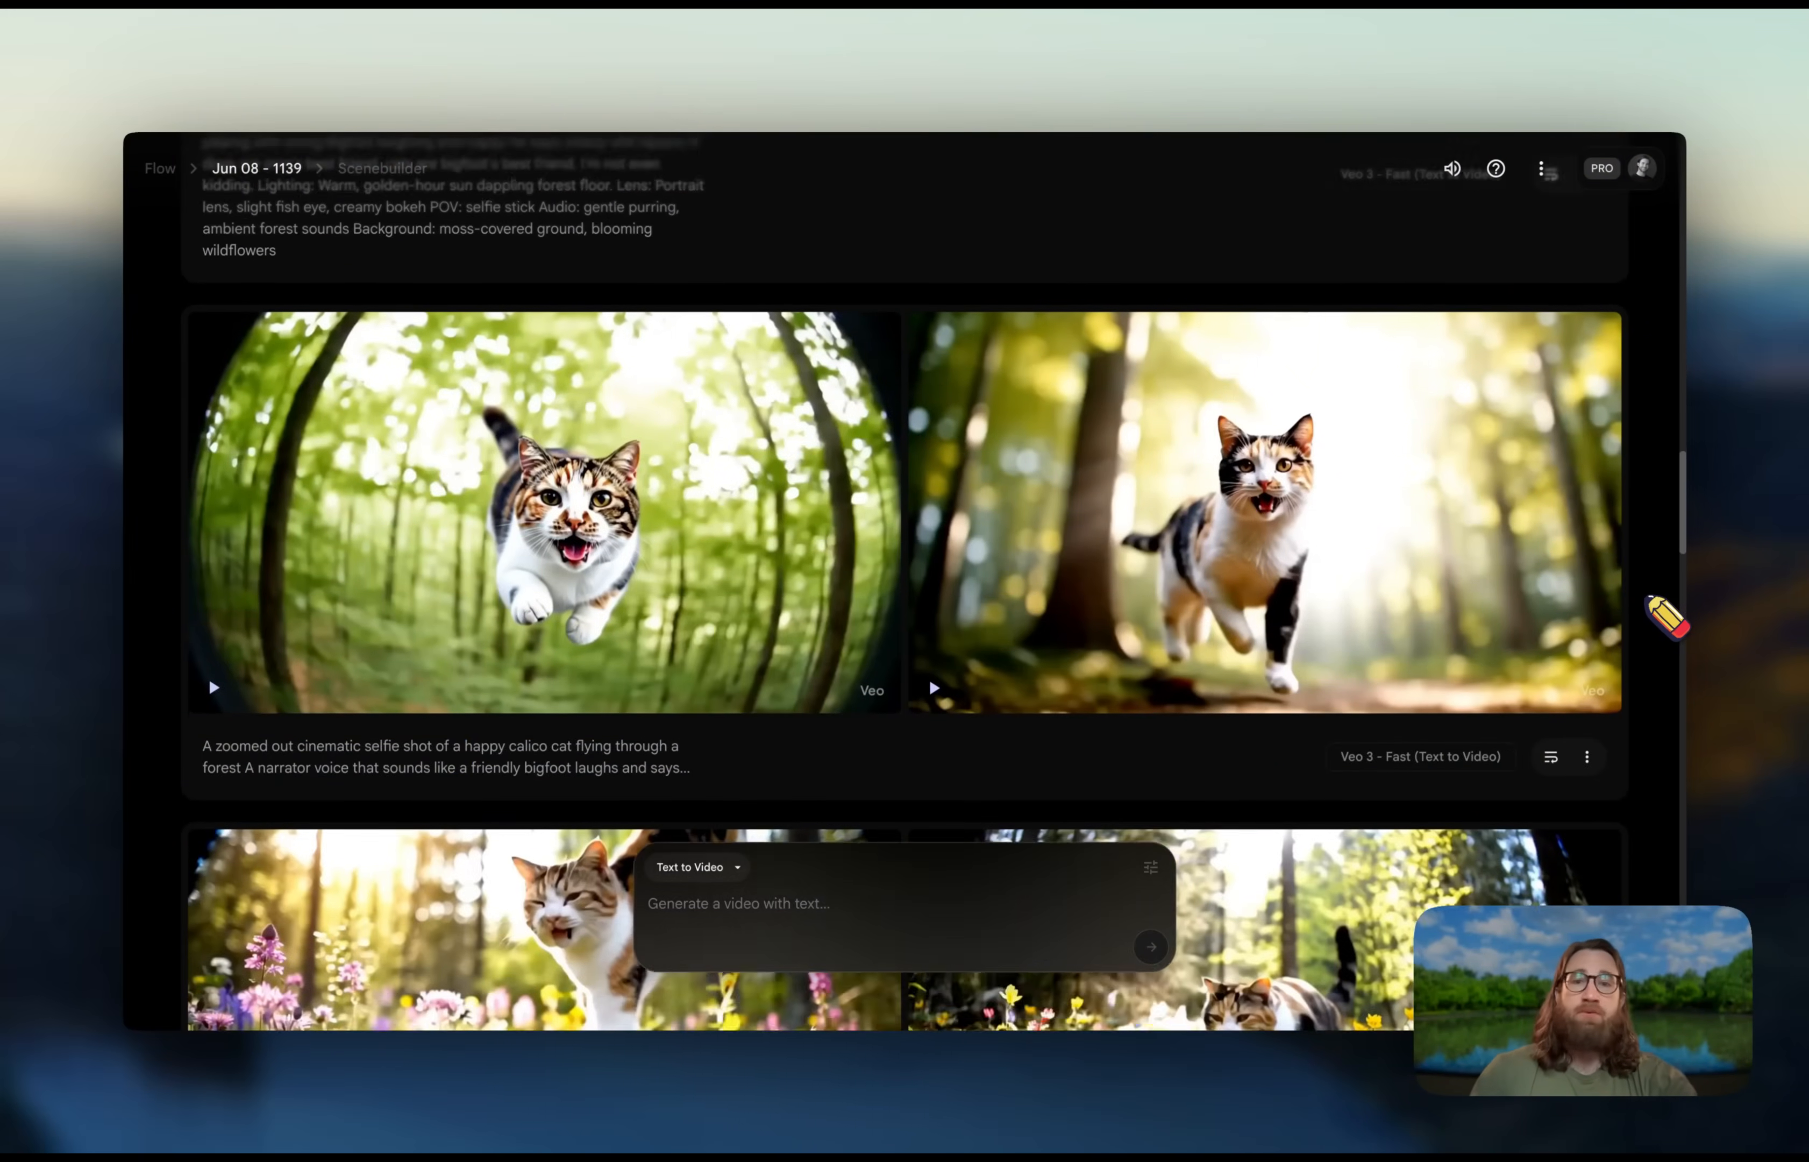
scroll(1652, 600, "down", 3)
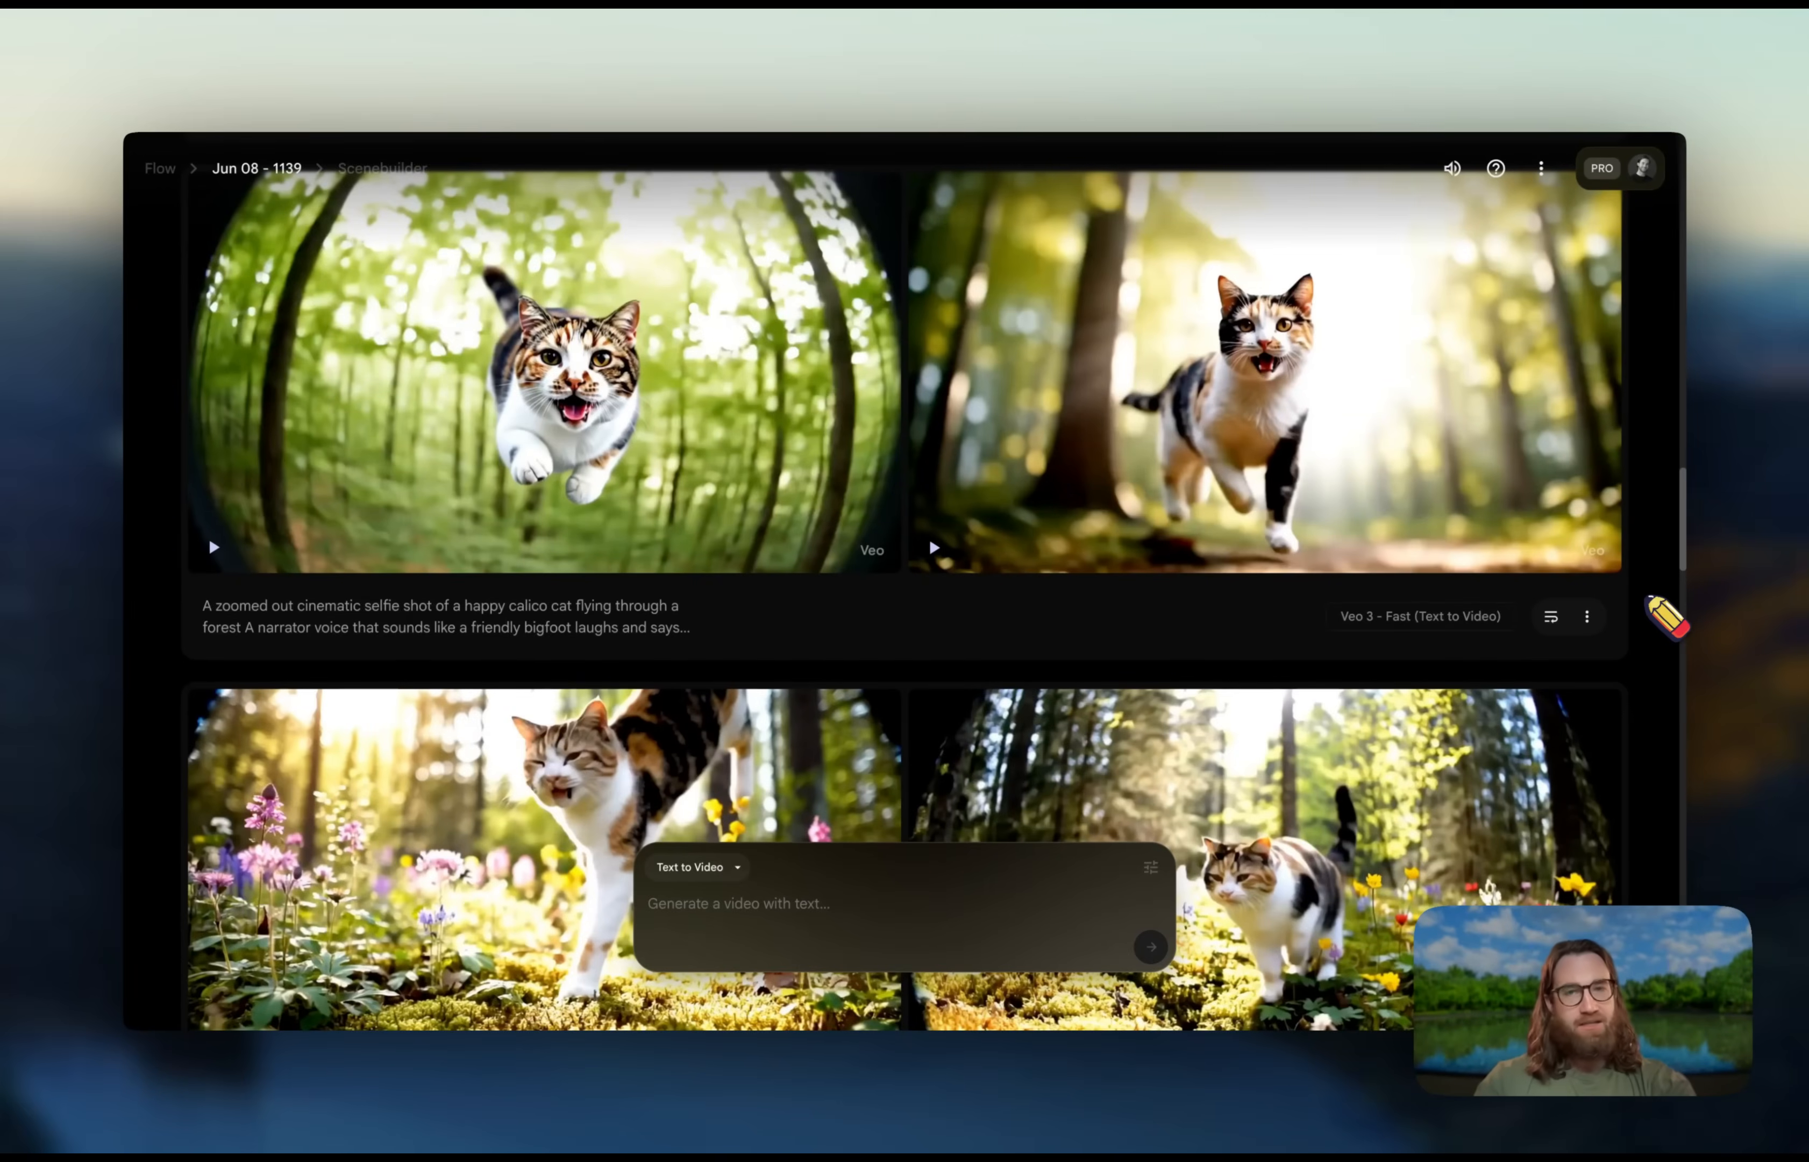
scroll(1667, 618, "down", 1)
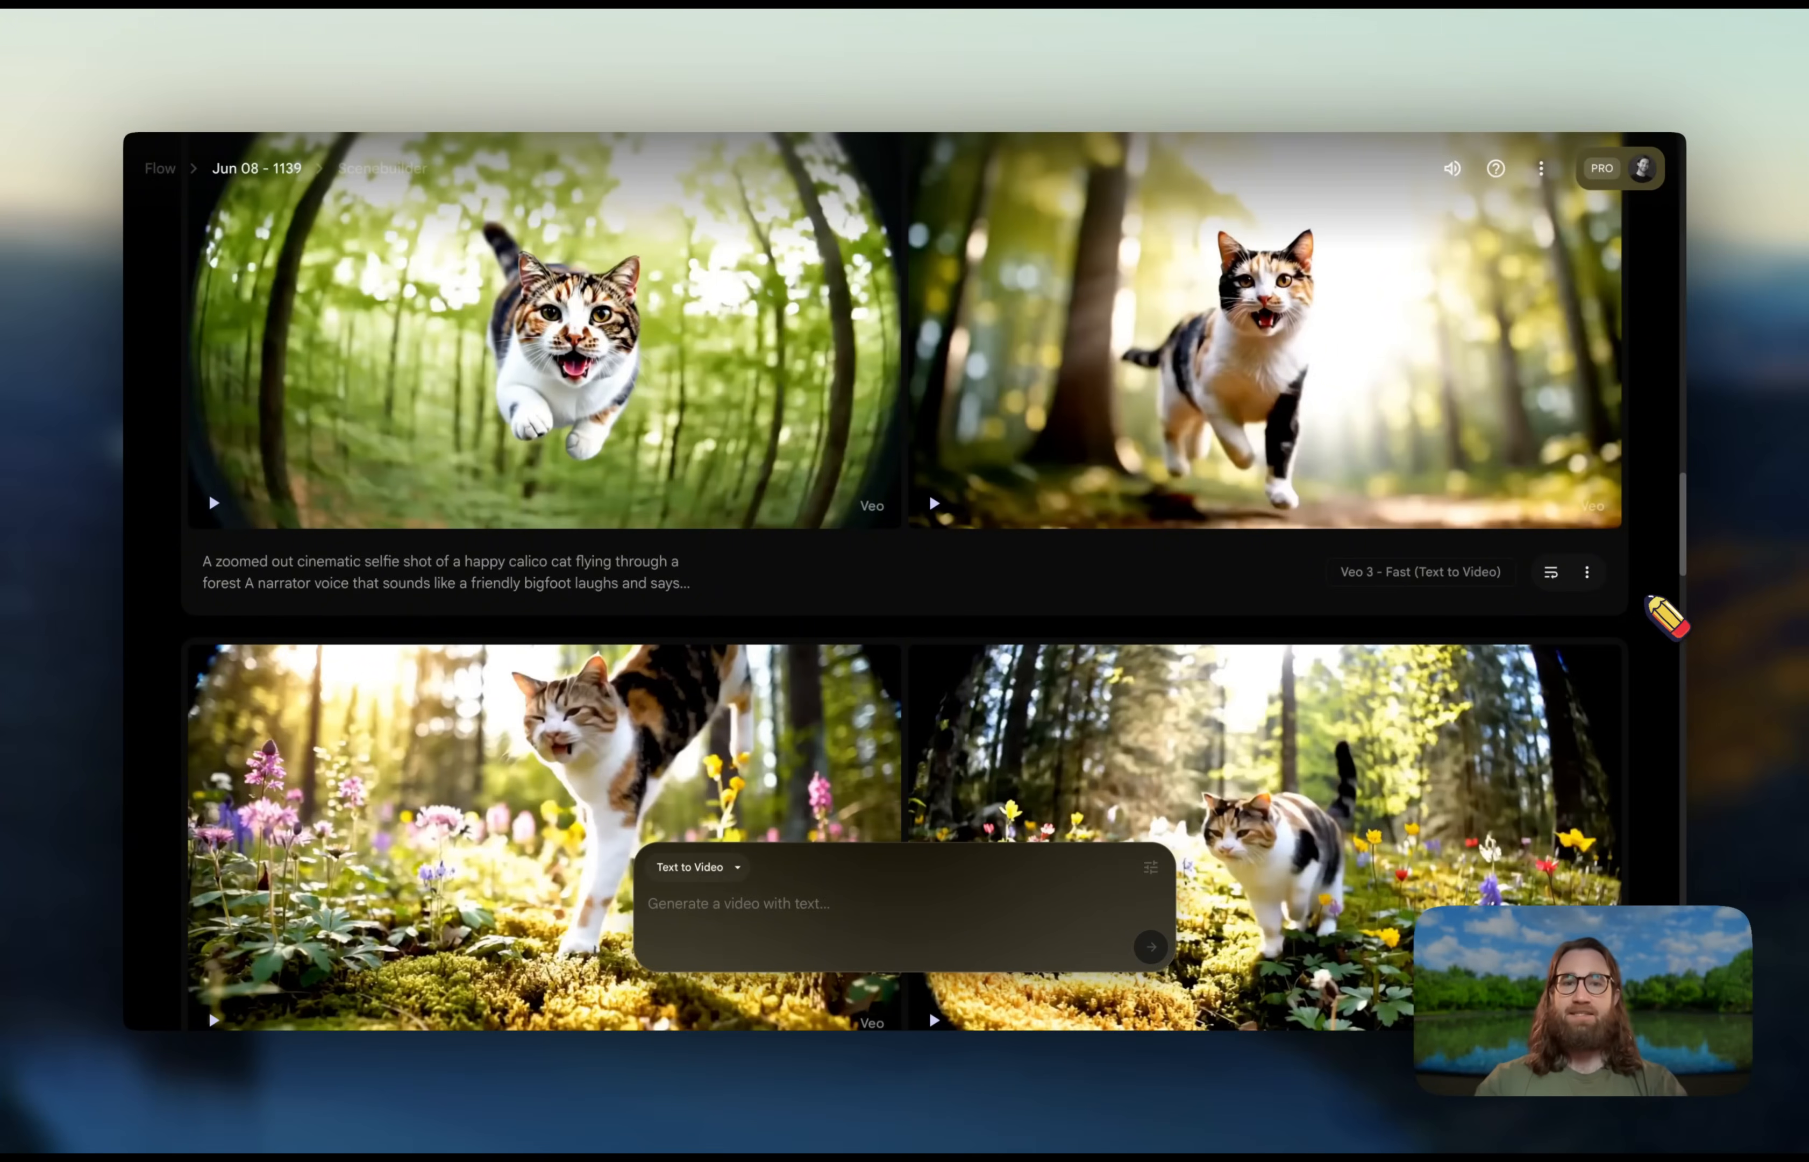
scroll(1652, 601, "down", 2)
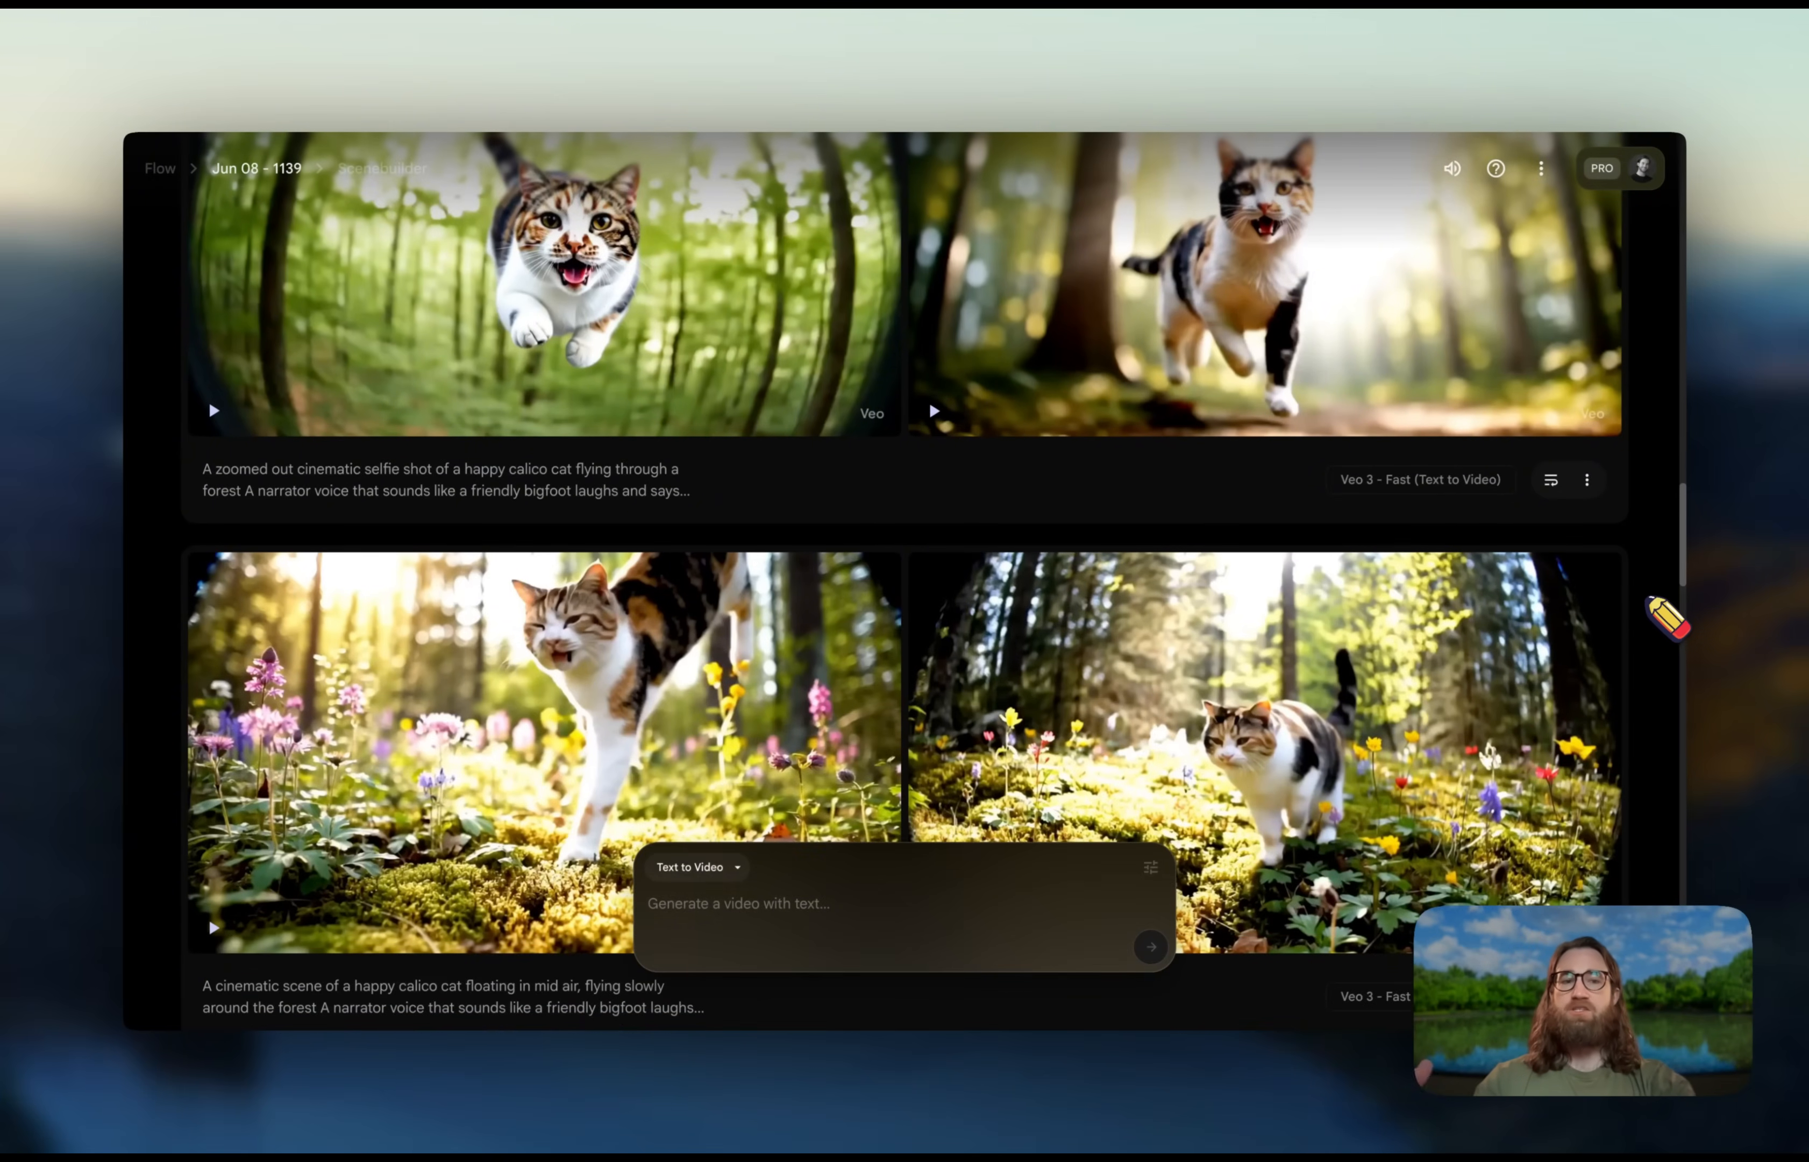
scroll(1656, 606, "down", 2)
scroll(1669, 622, "down", 3)
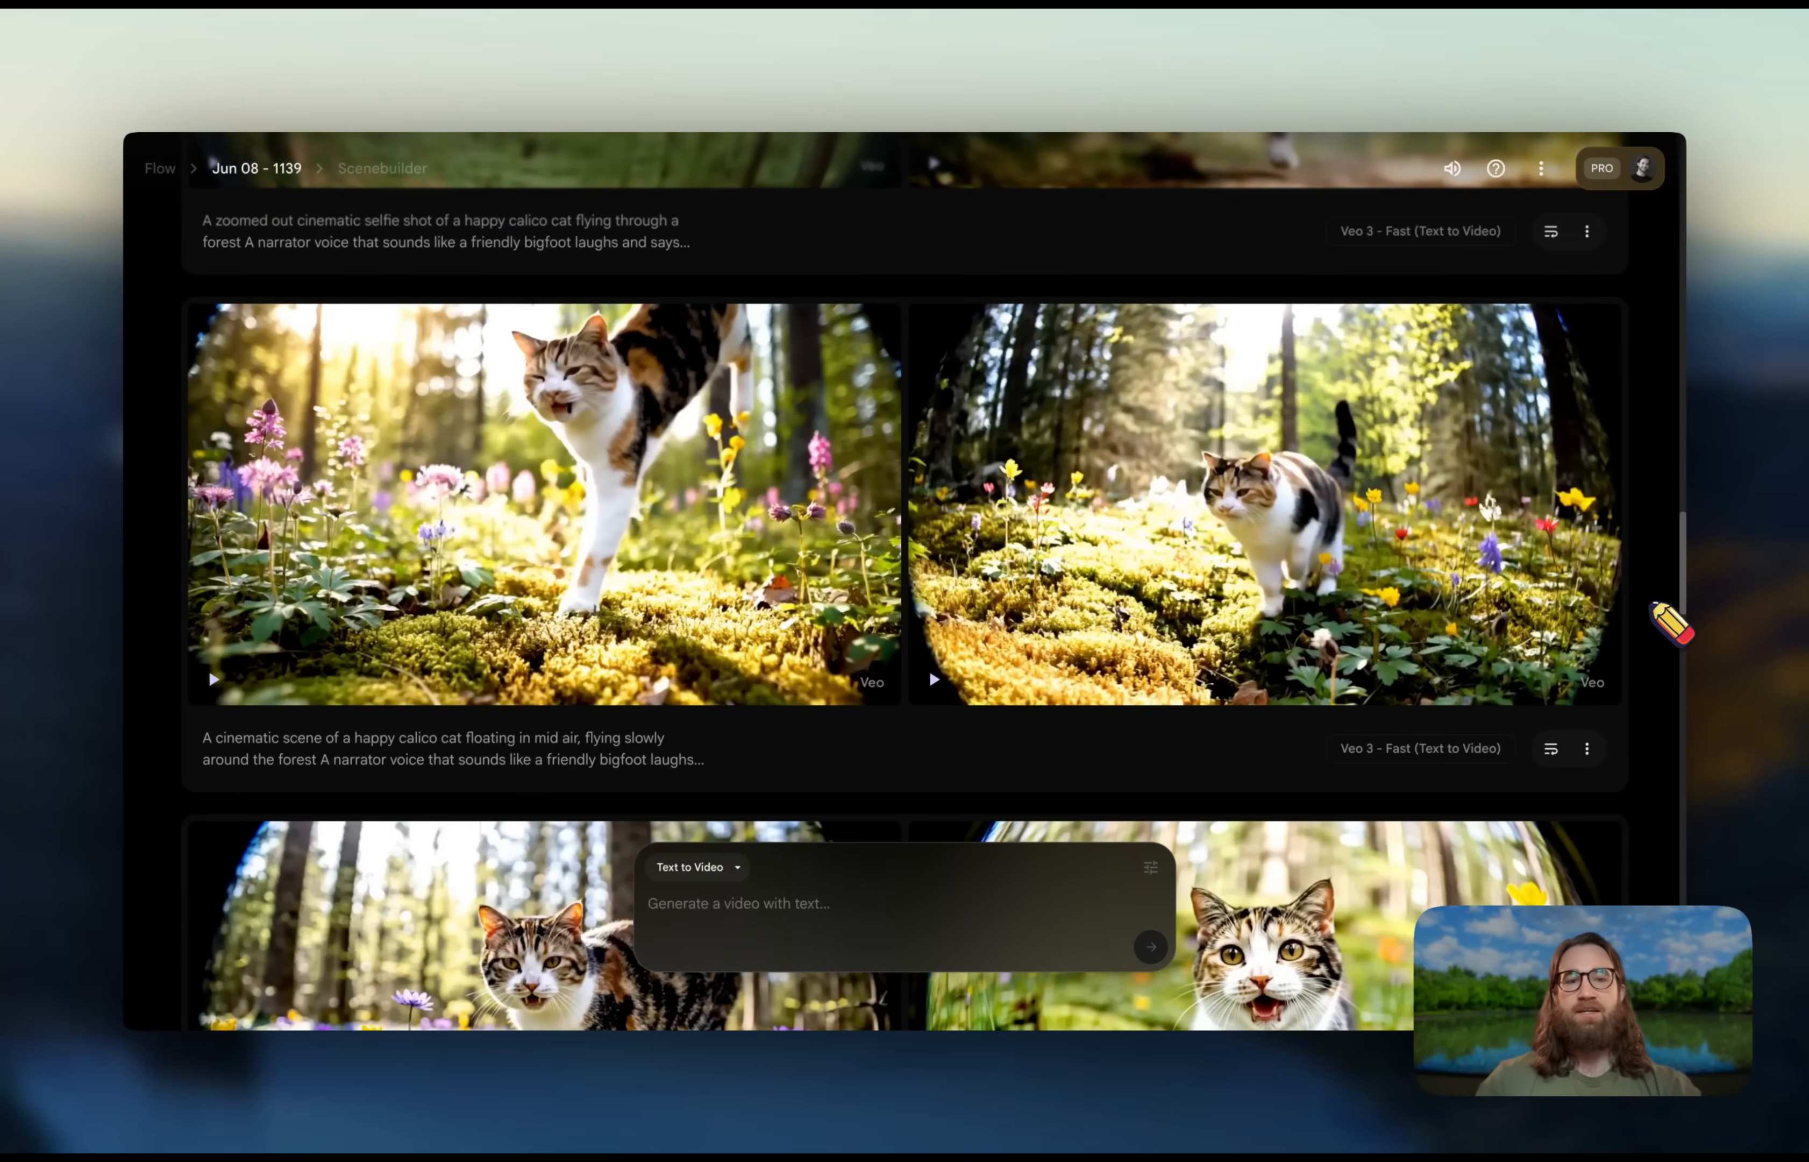
scroll(1669, 622, "down", 7)
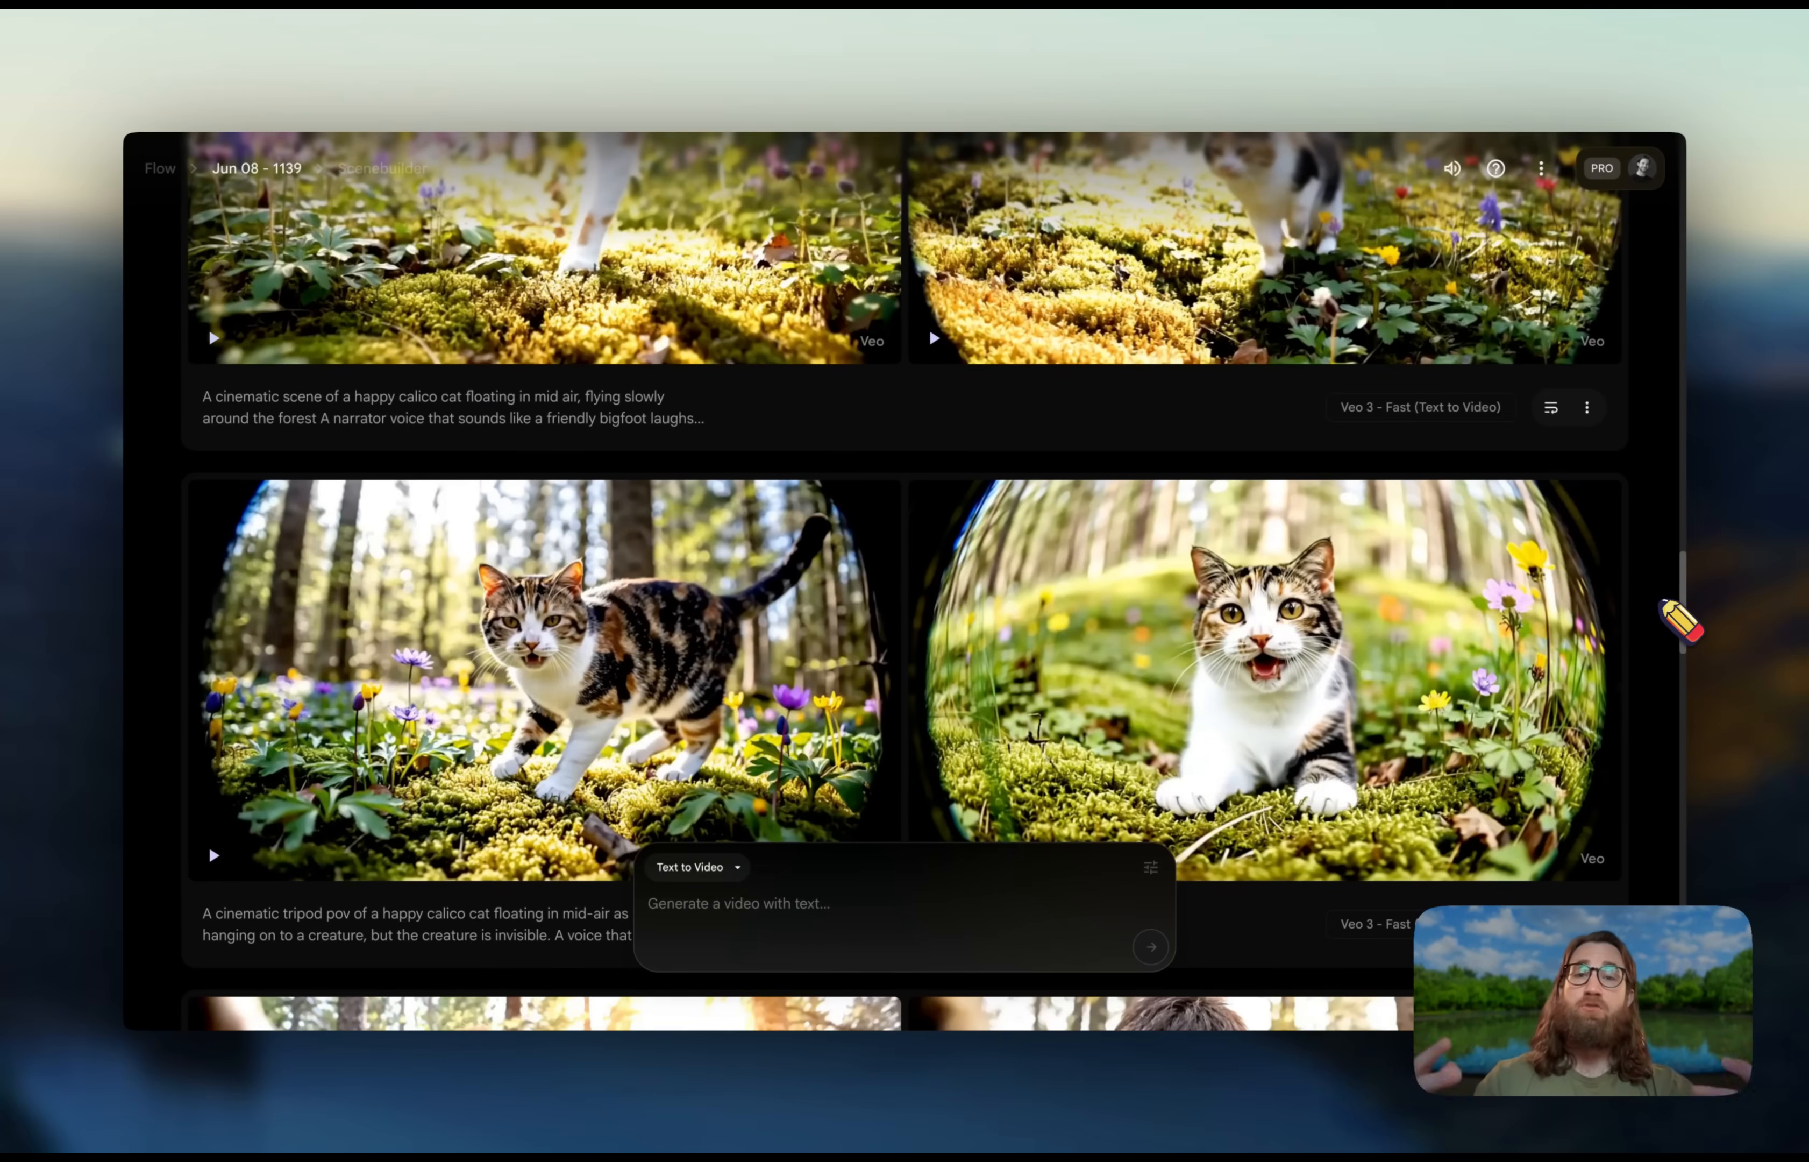
scroll(1681, 619, "down", 10)
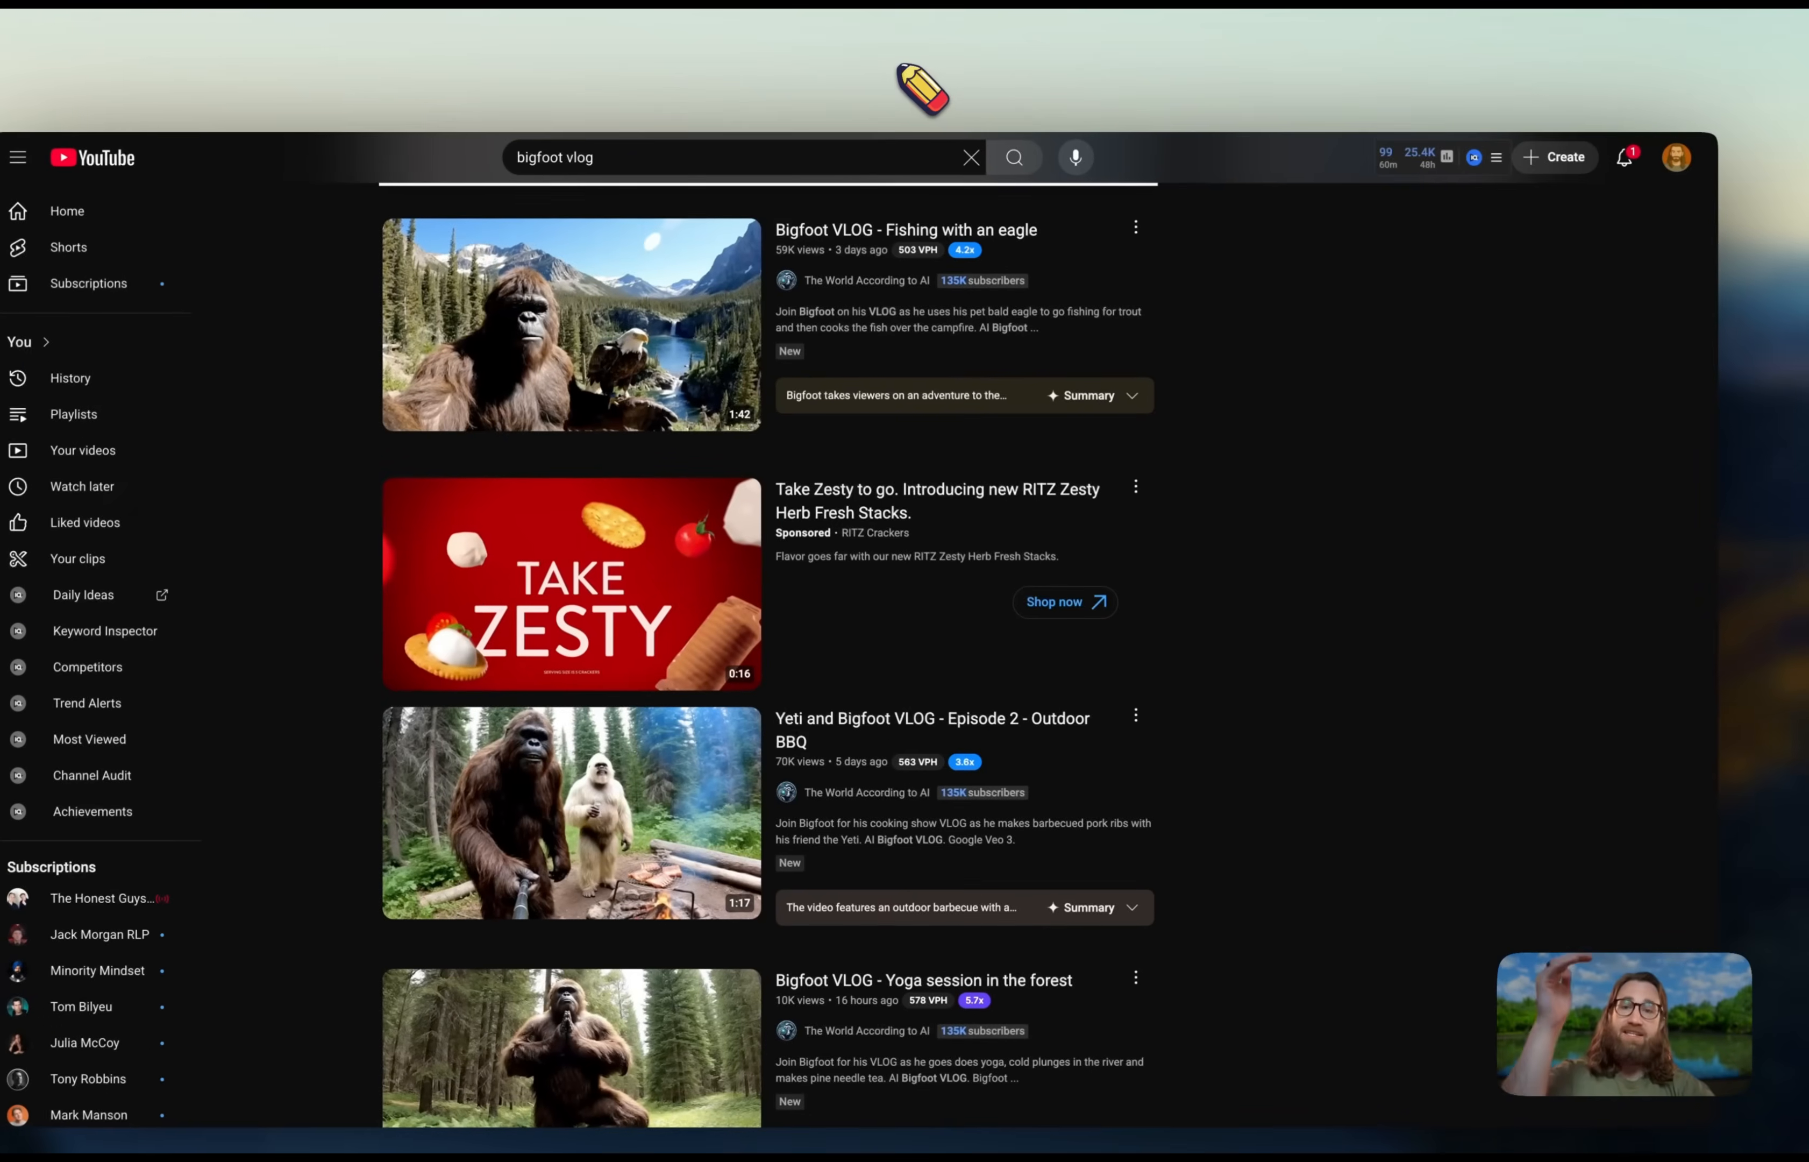
- Switch to YouTube and look through the "bigfoot vlog" search results, including the Shorts, for video ideas
scroll(1333, 464, "down", 3)
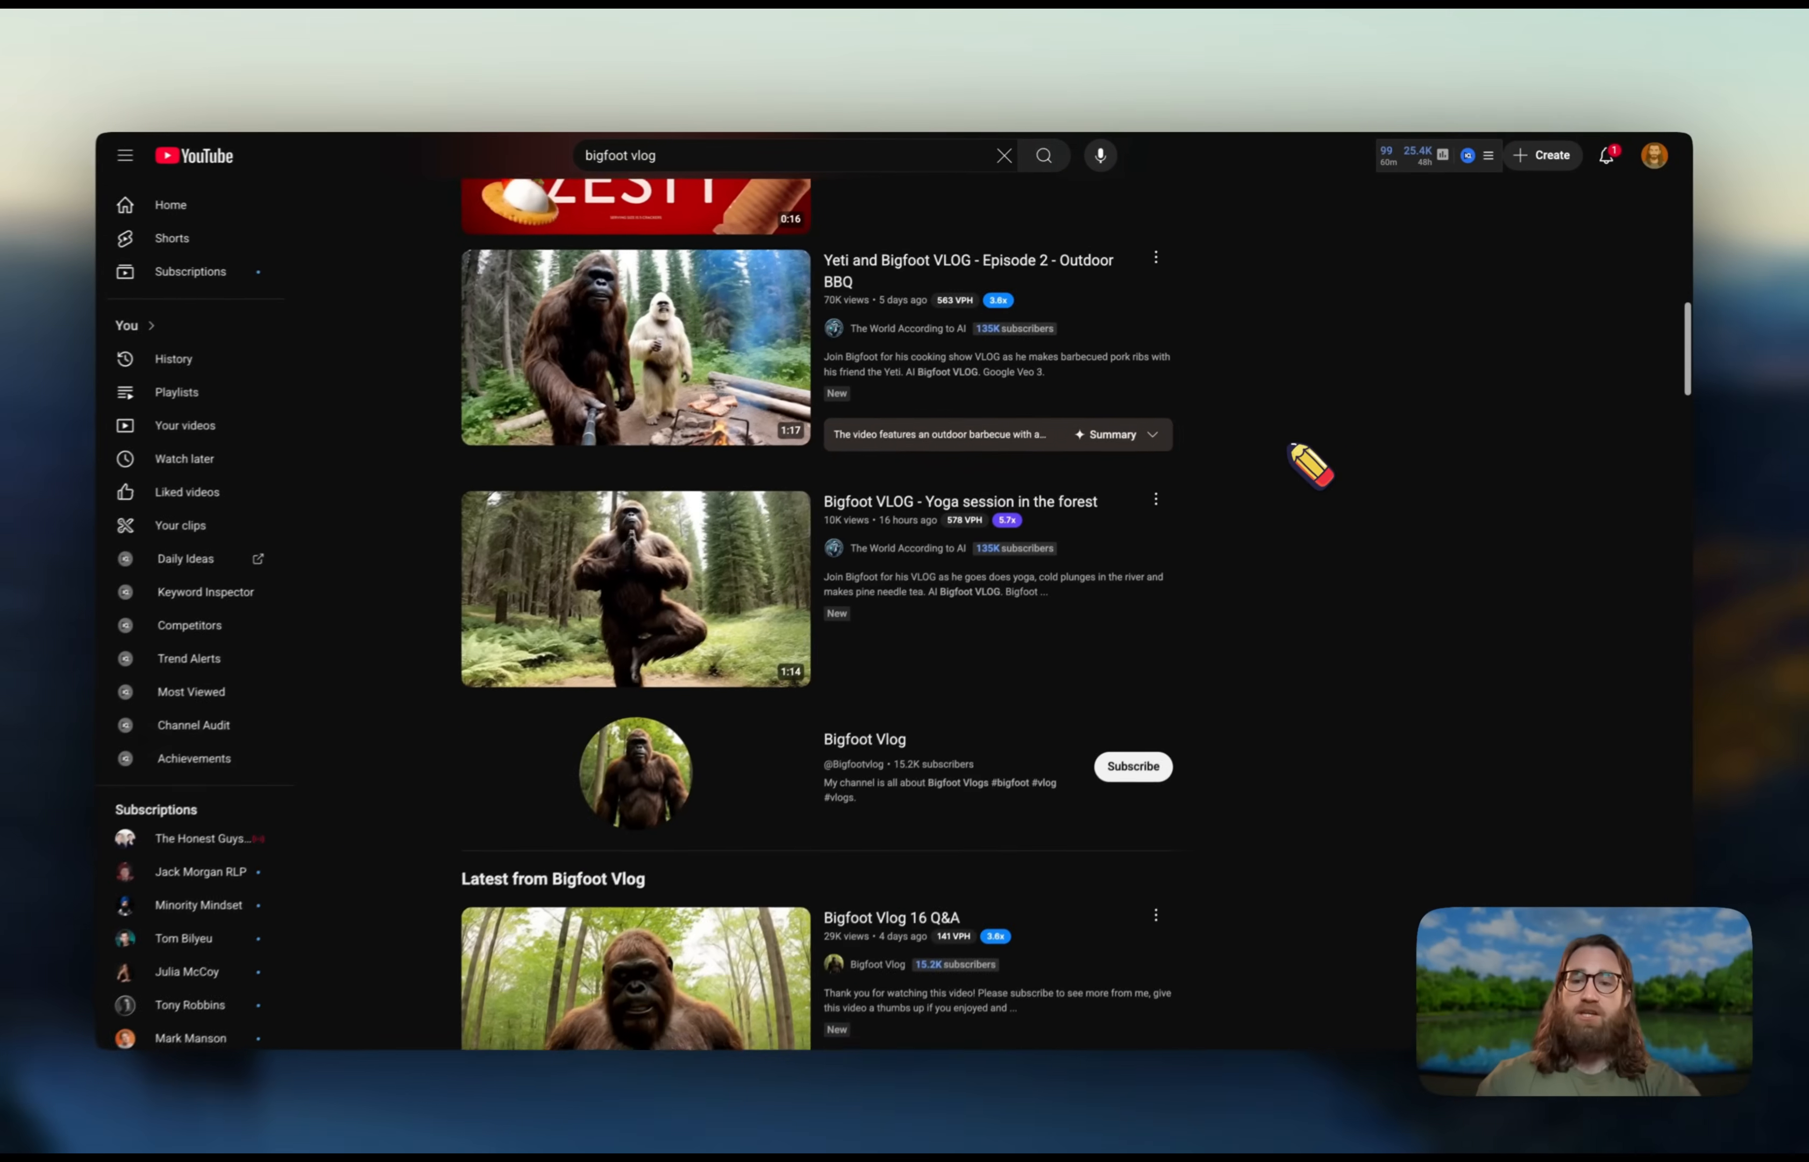
scroll(1278, 450, "down", 1)
scroll(1258, 457, "up", 1)
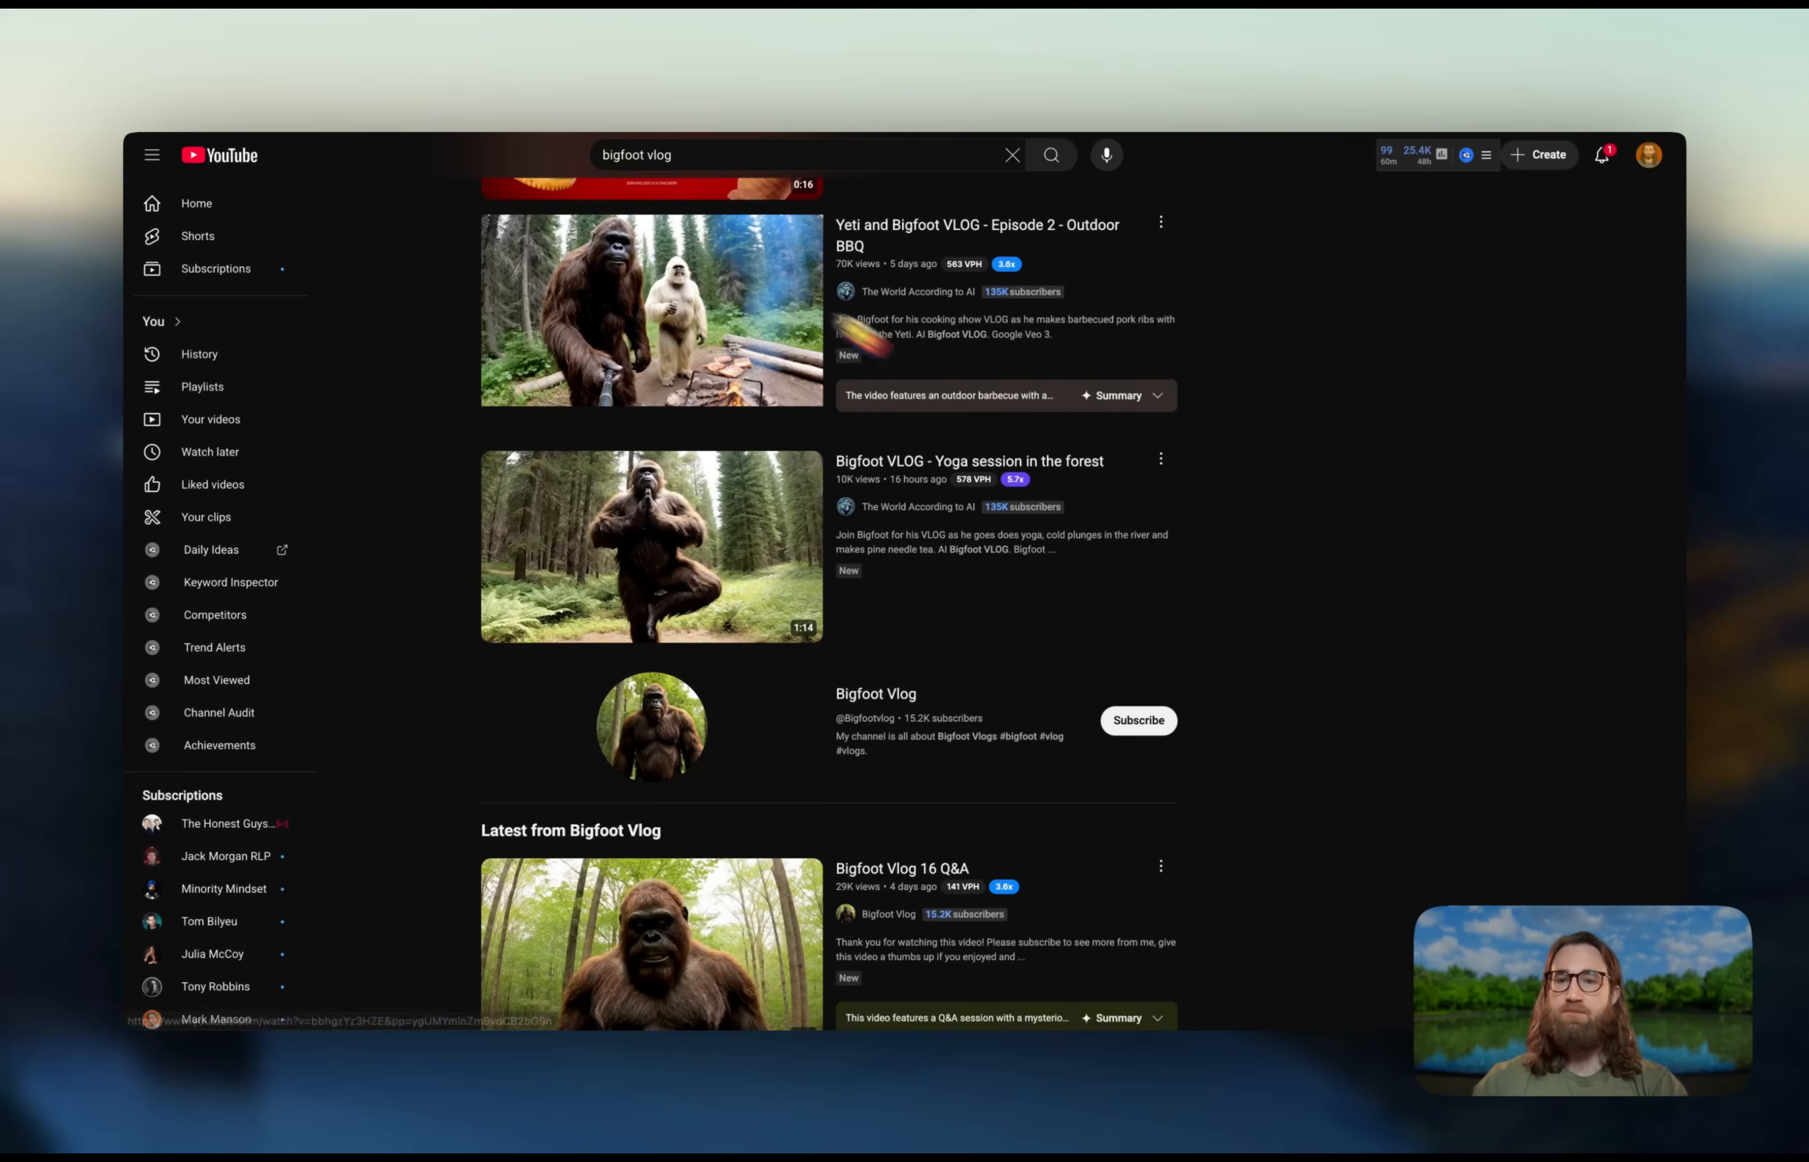
scroll(487, 318, "up", 2)
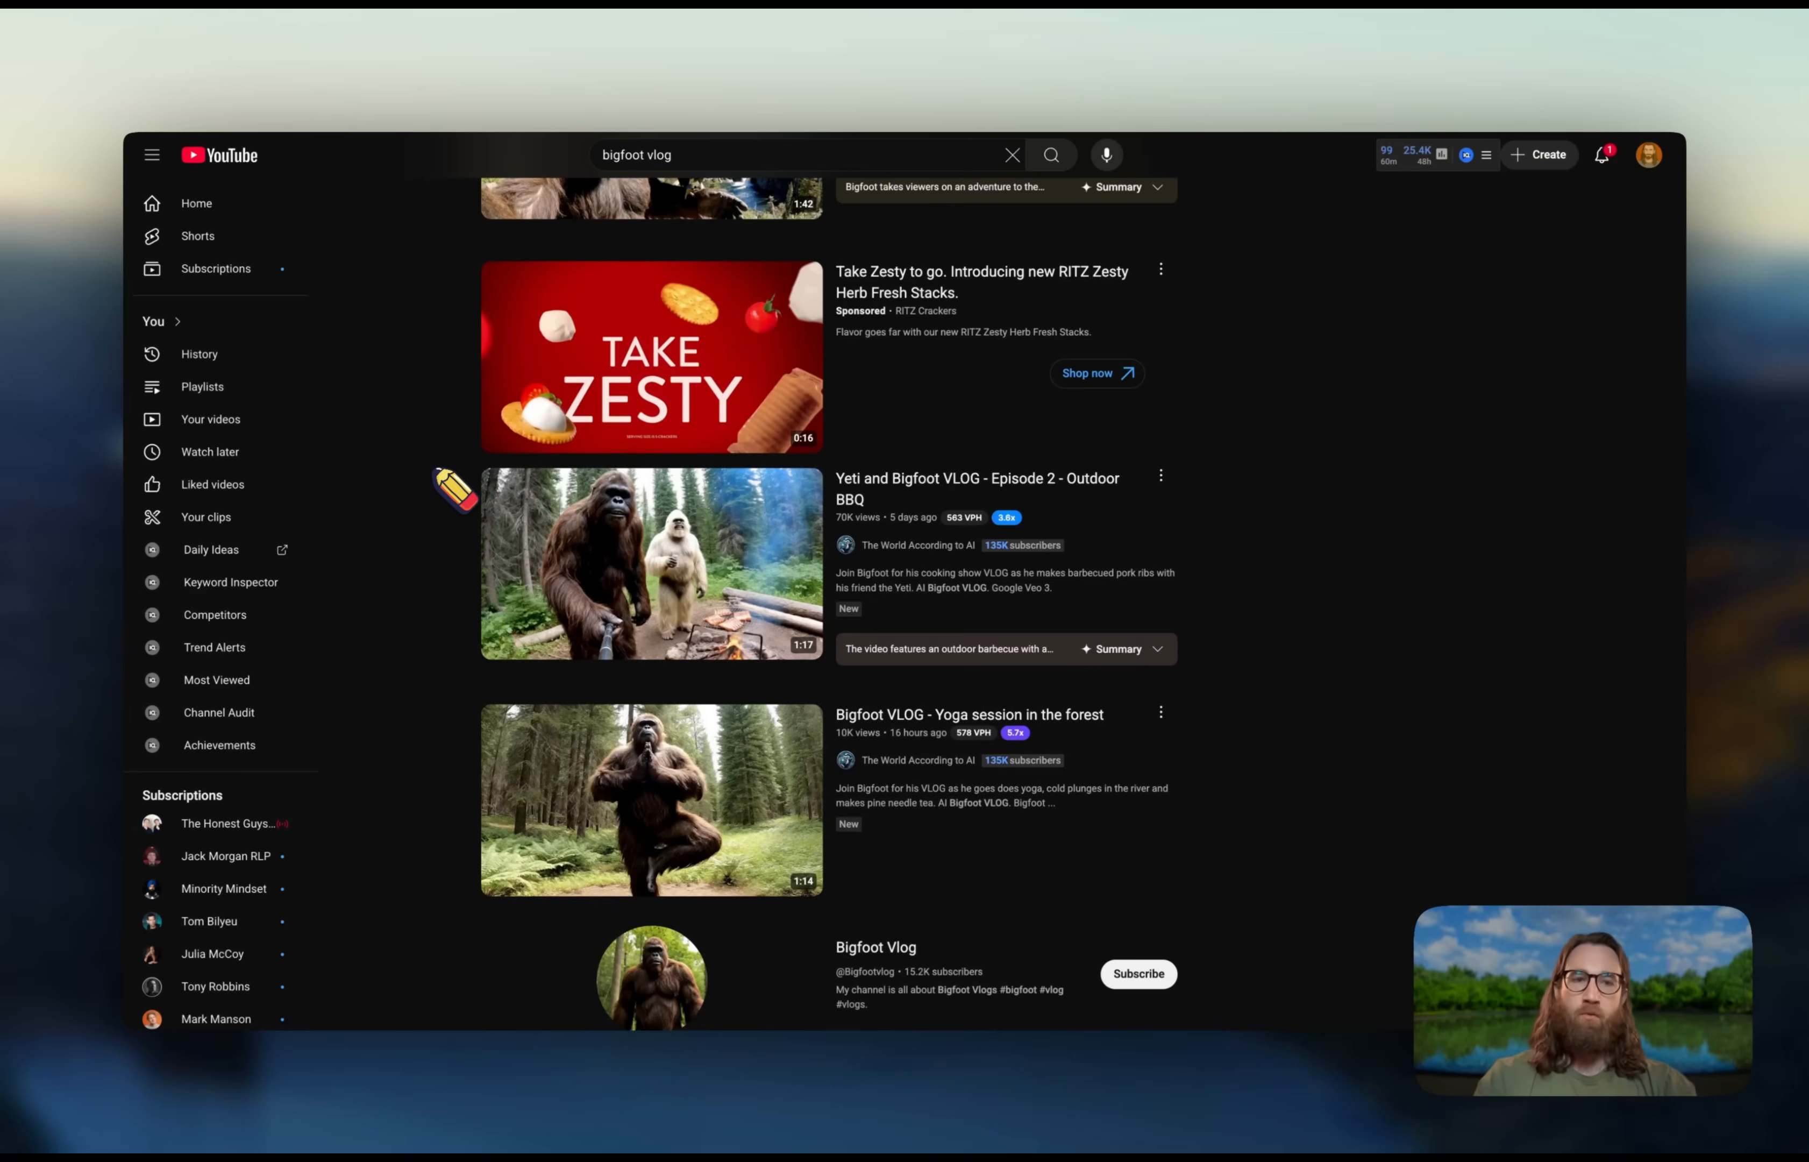
scroll(455, 491, "down", 10)
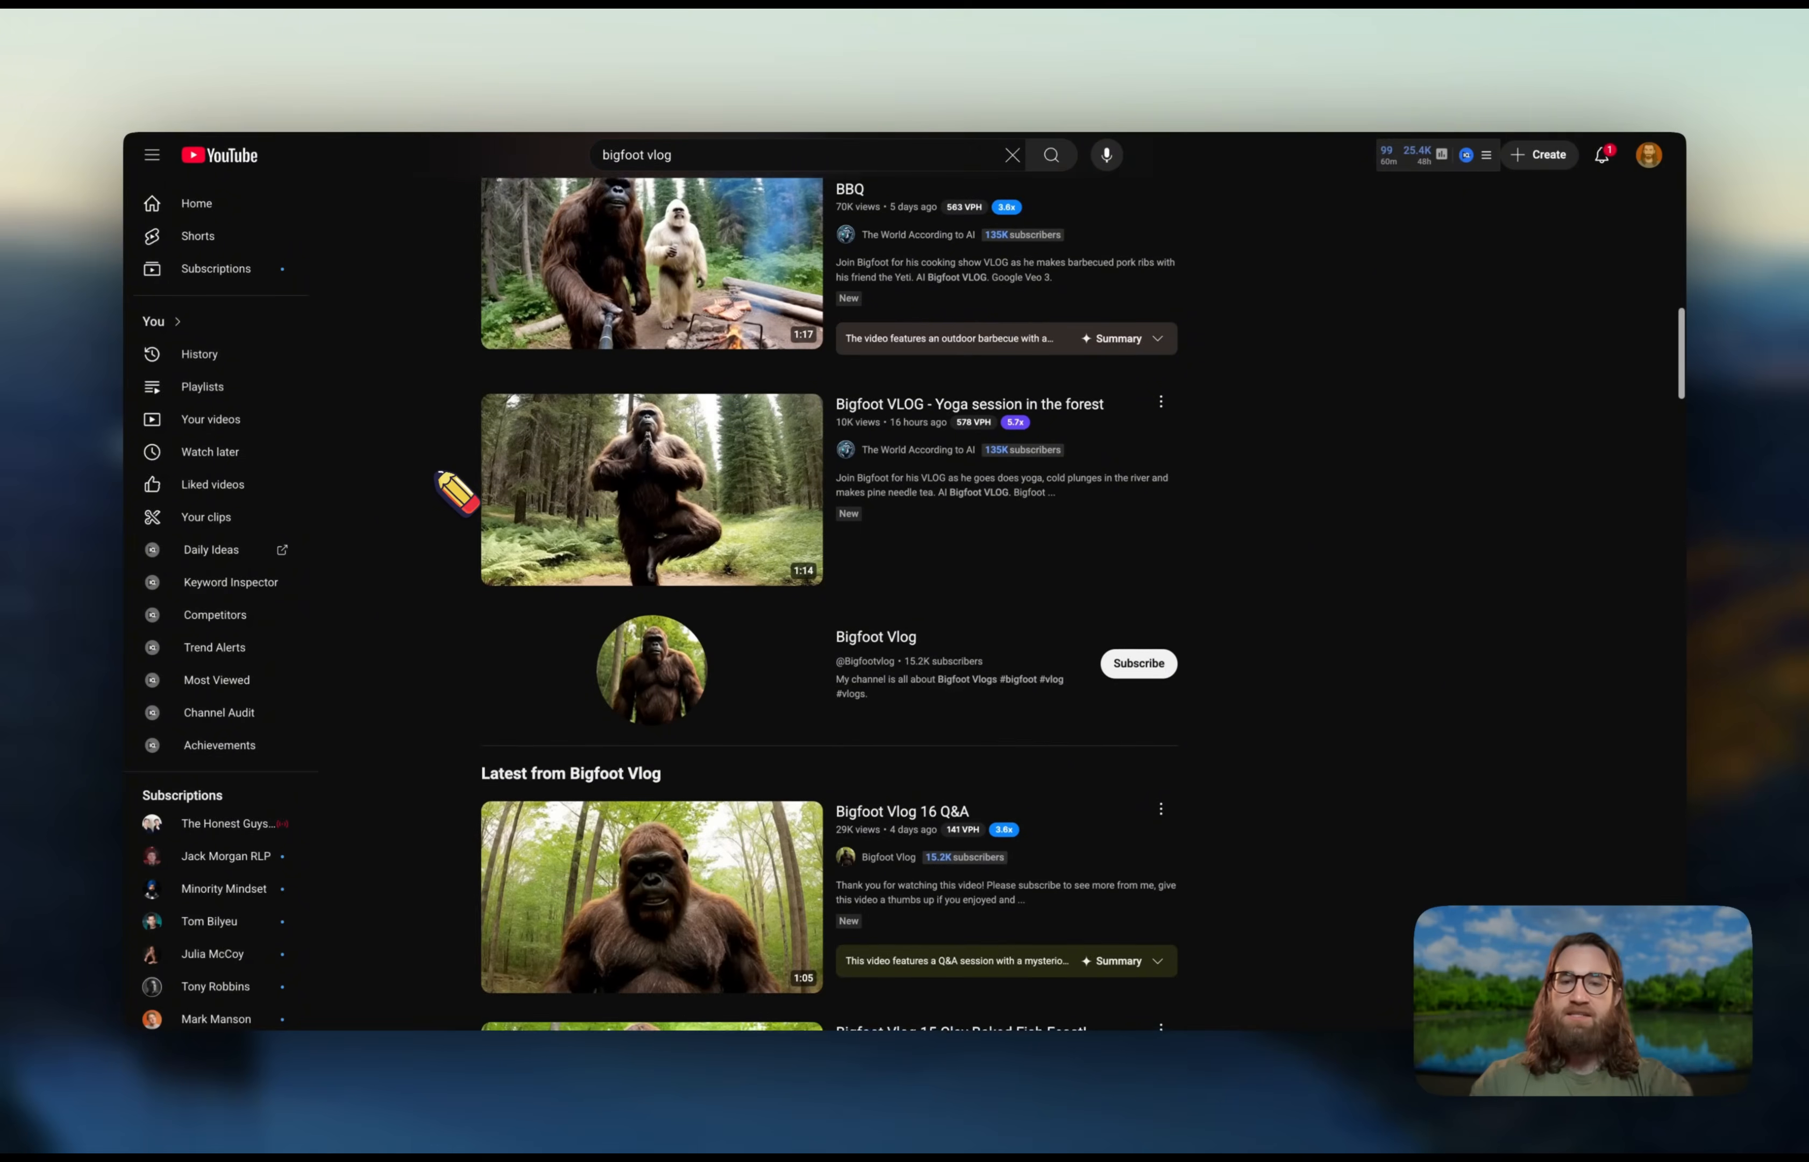
scroll(454, 490, "down", 2)
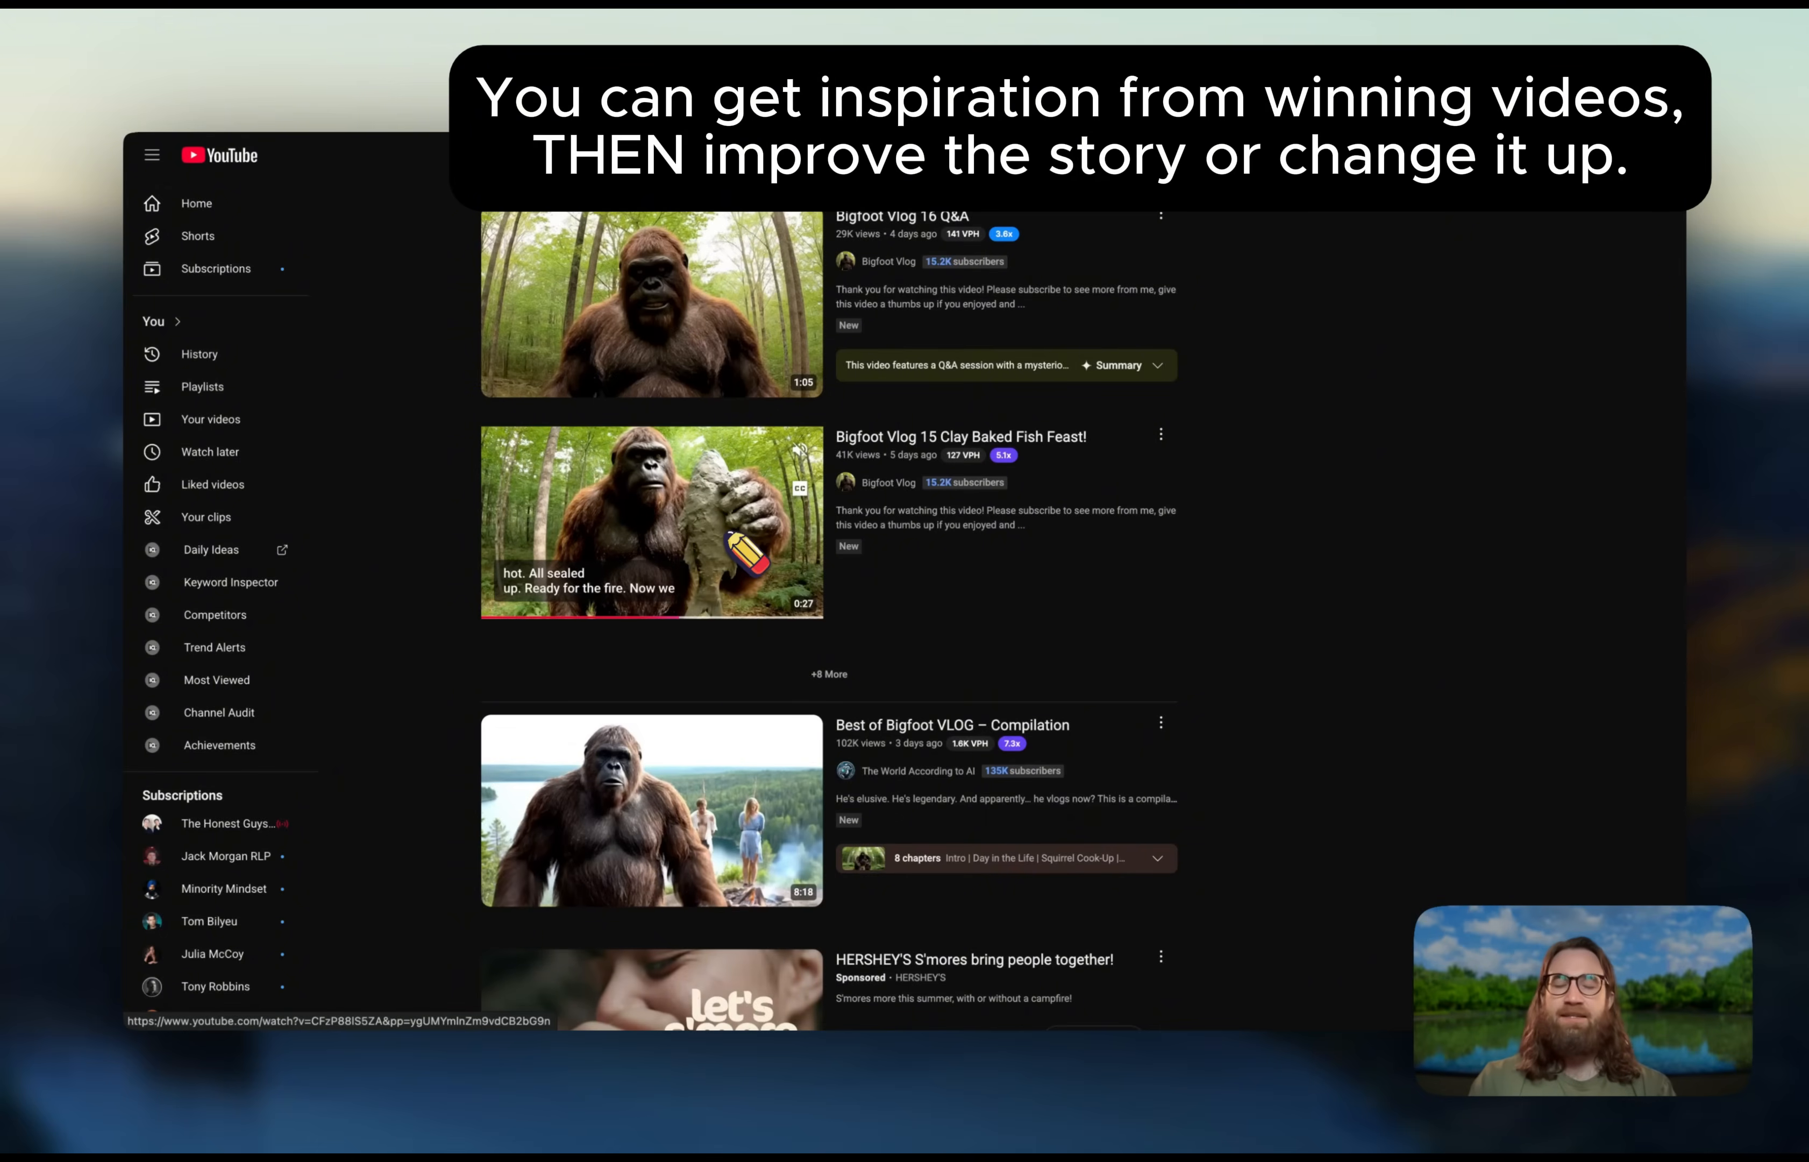
scroll(747, 554, "down", 8)
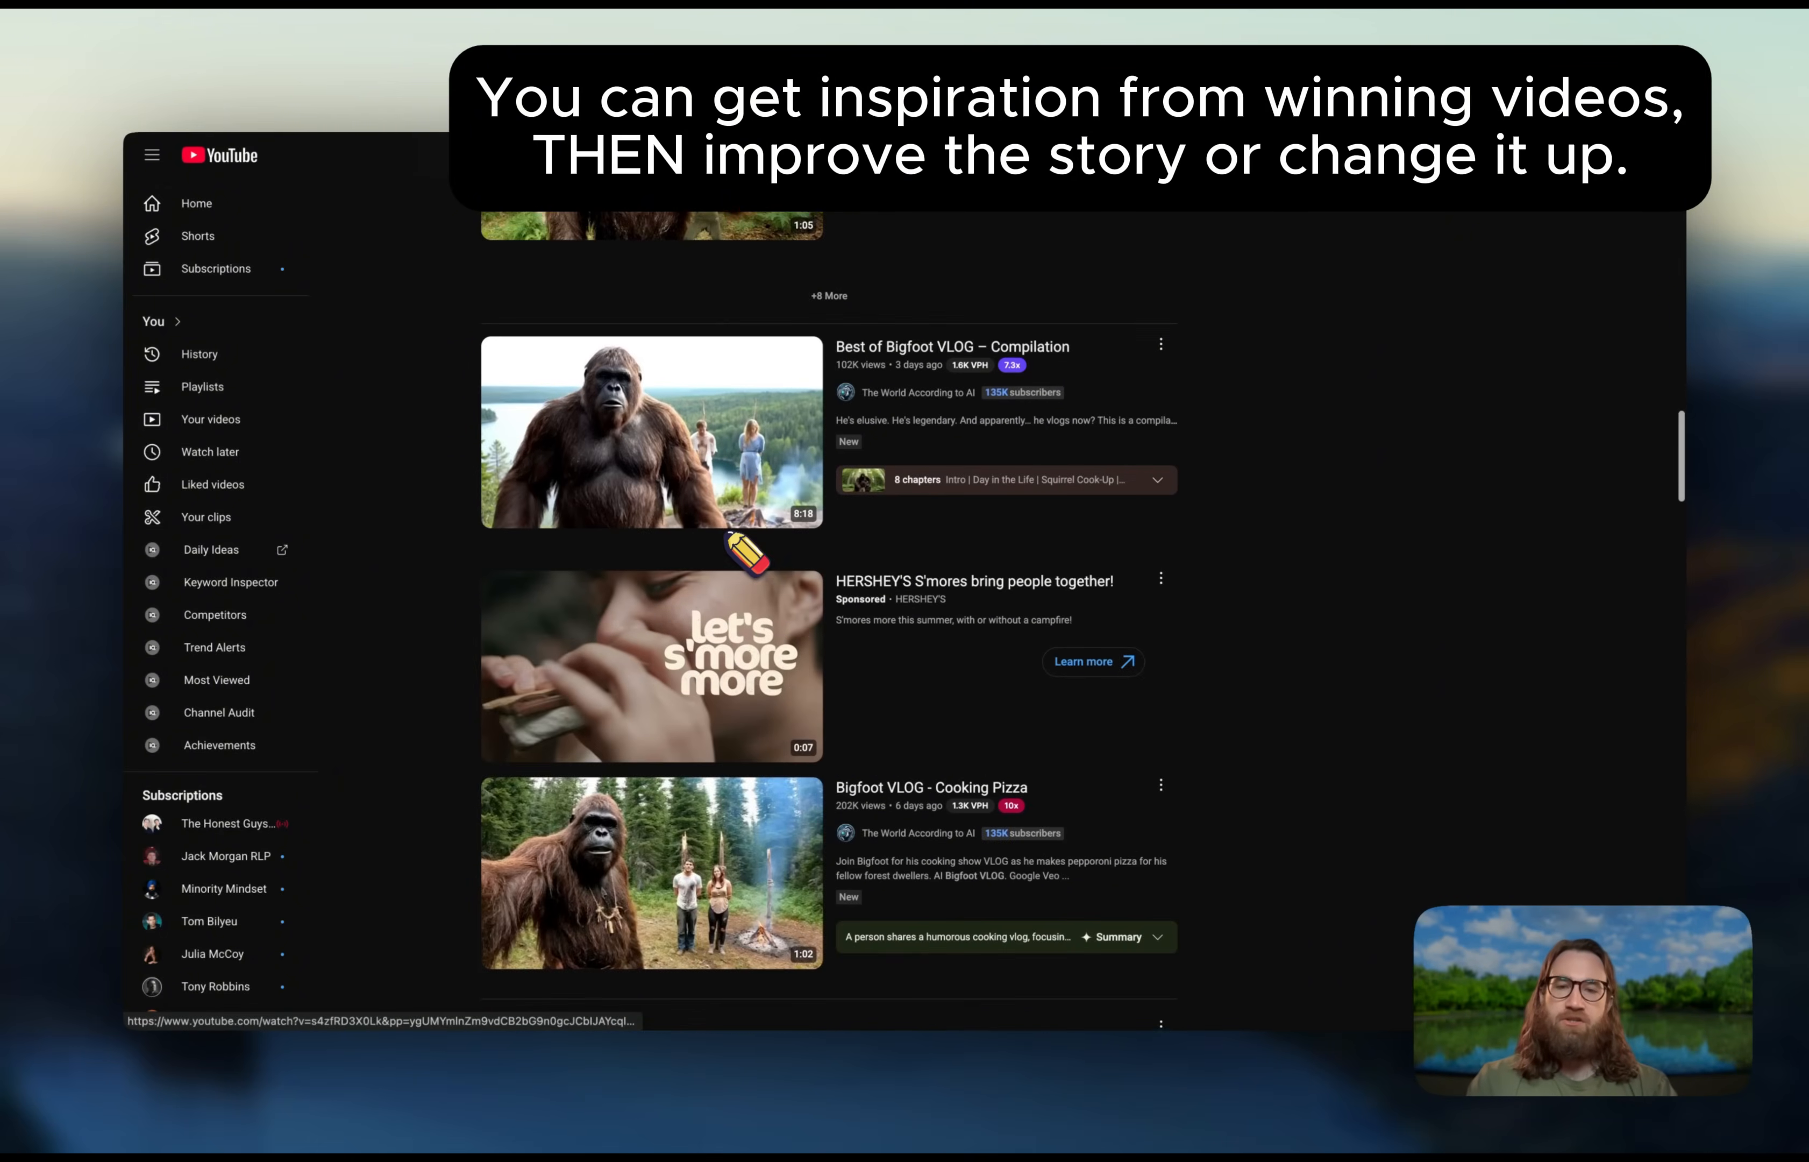
scroll(747, 553, "down", 4)
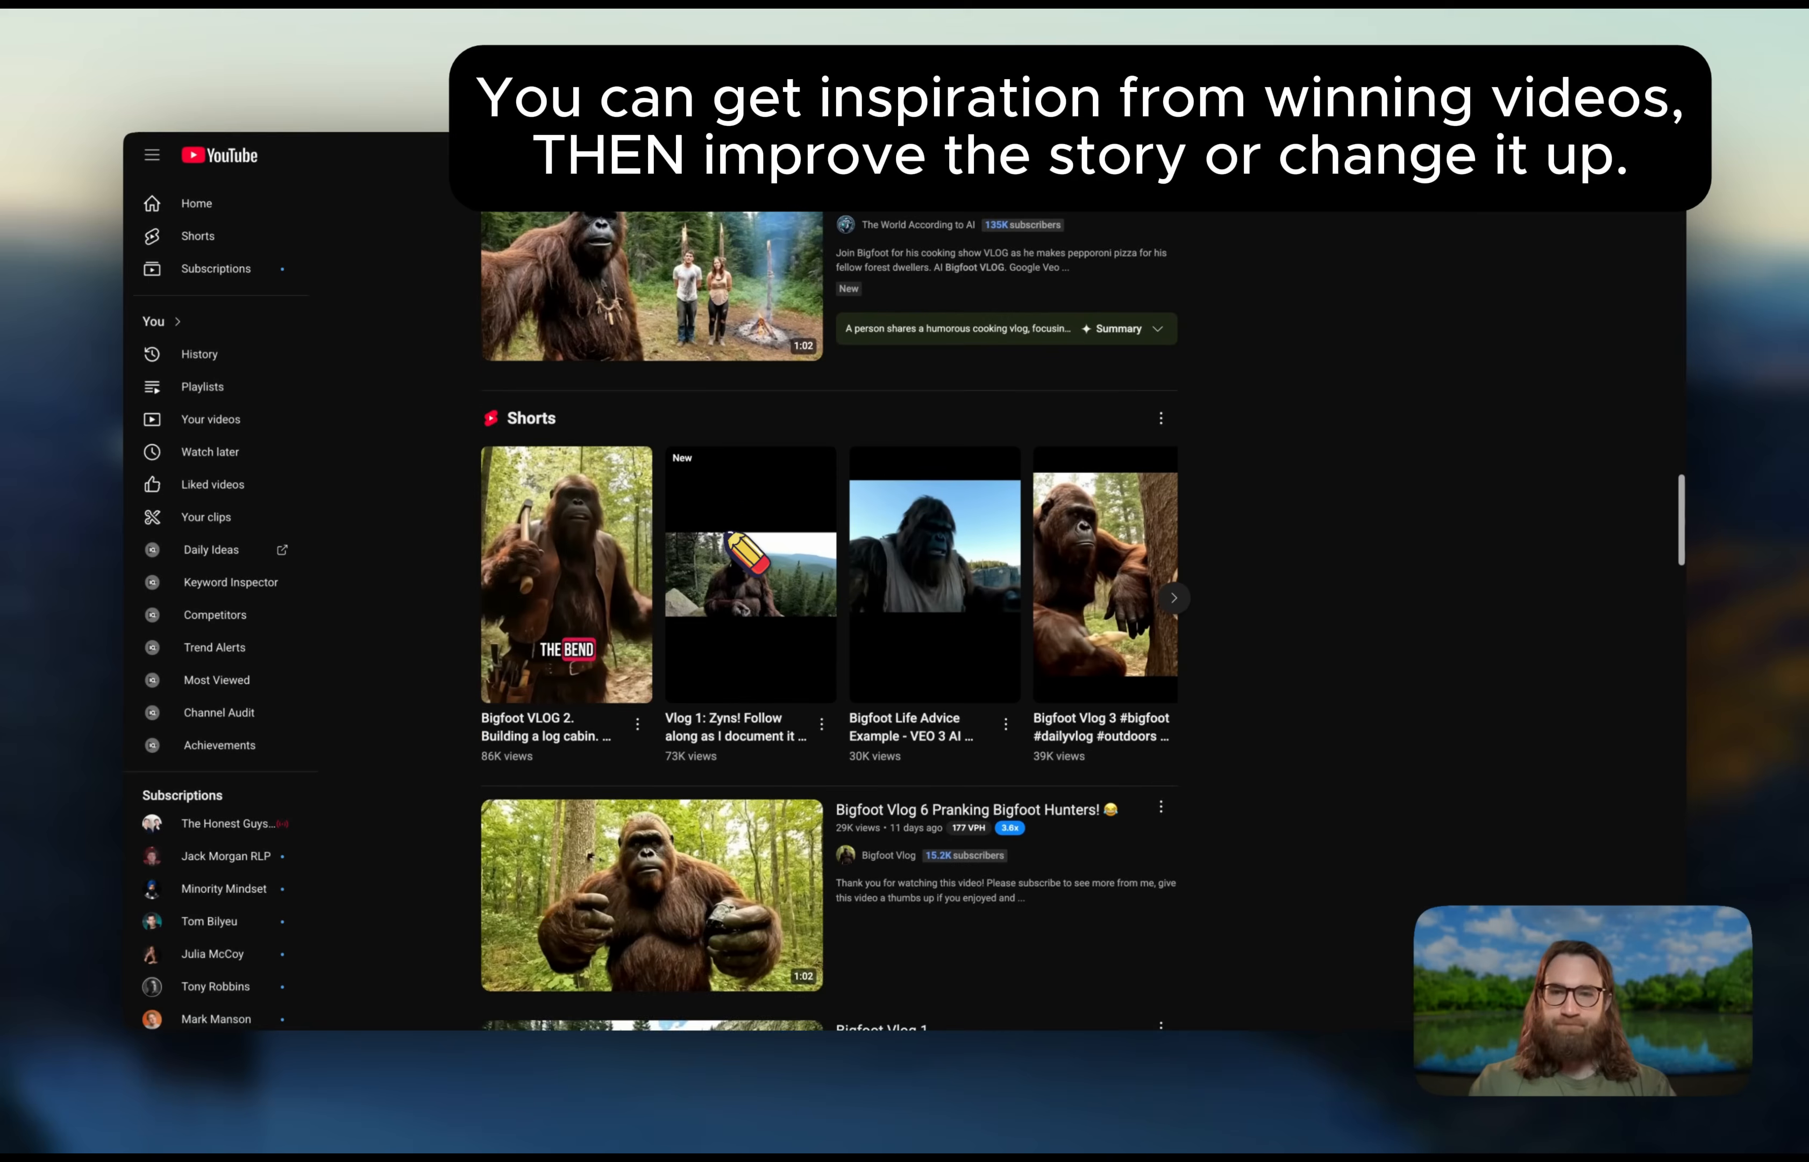
scroll(728, 533, "down", 1)
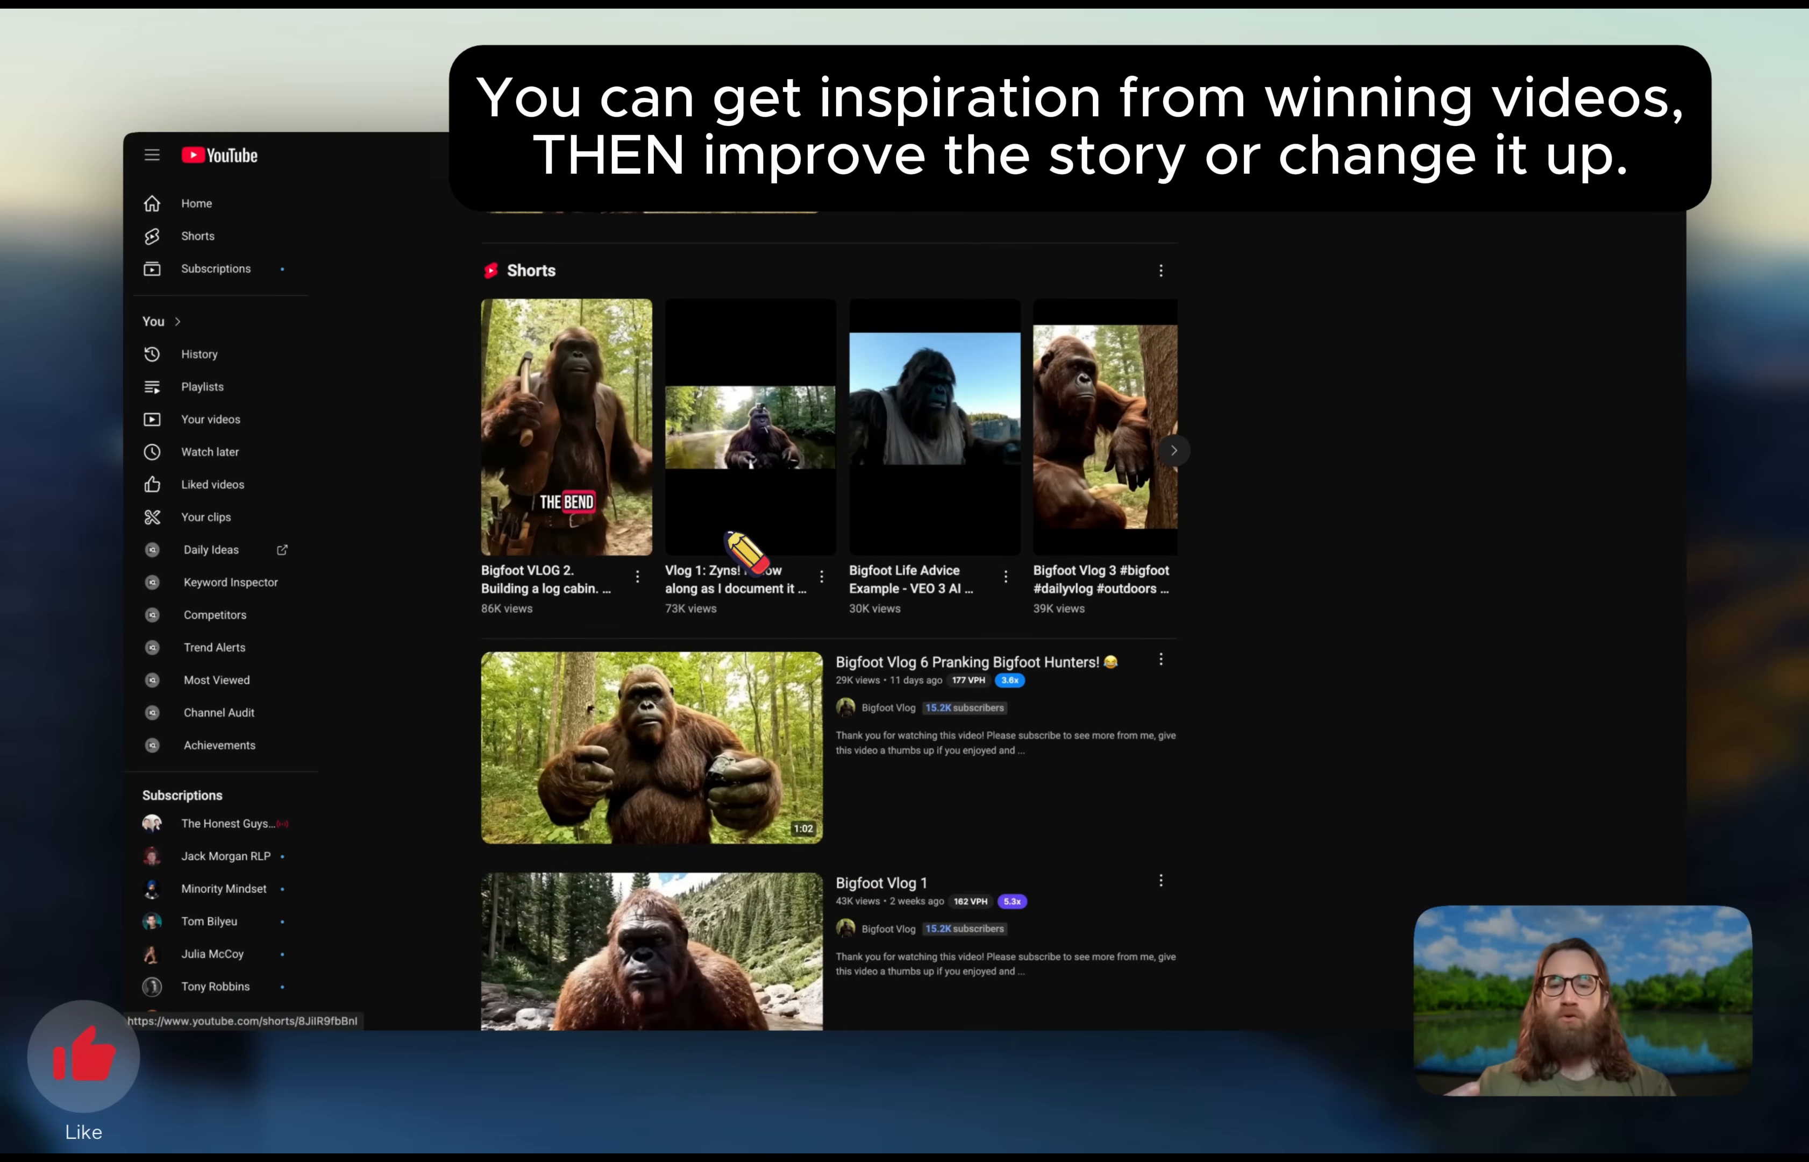
scroll(728, 533, "down", 3)
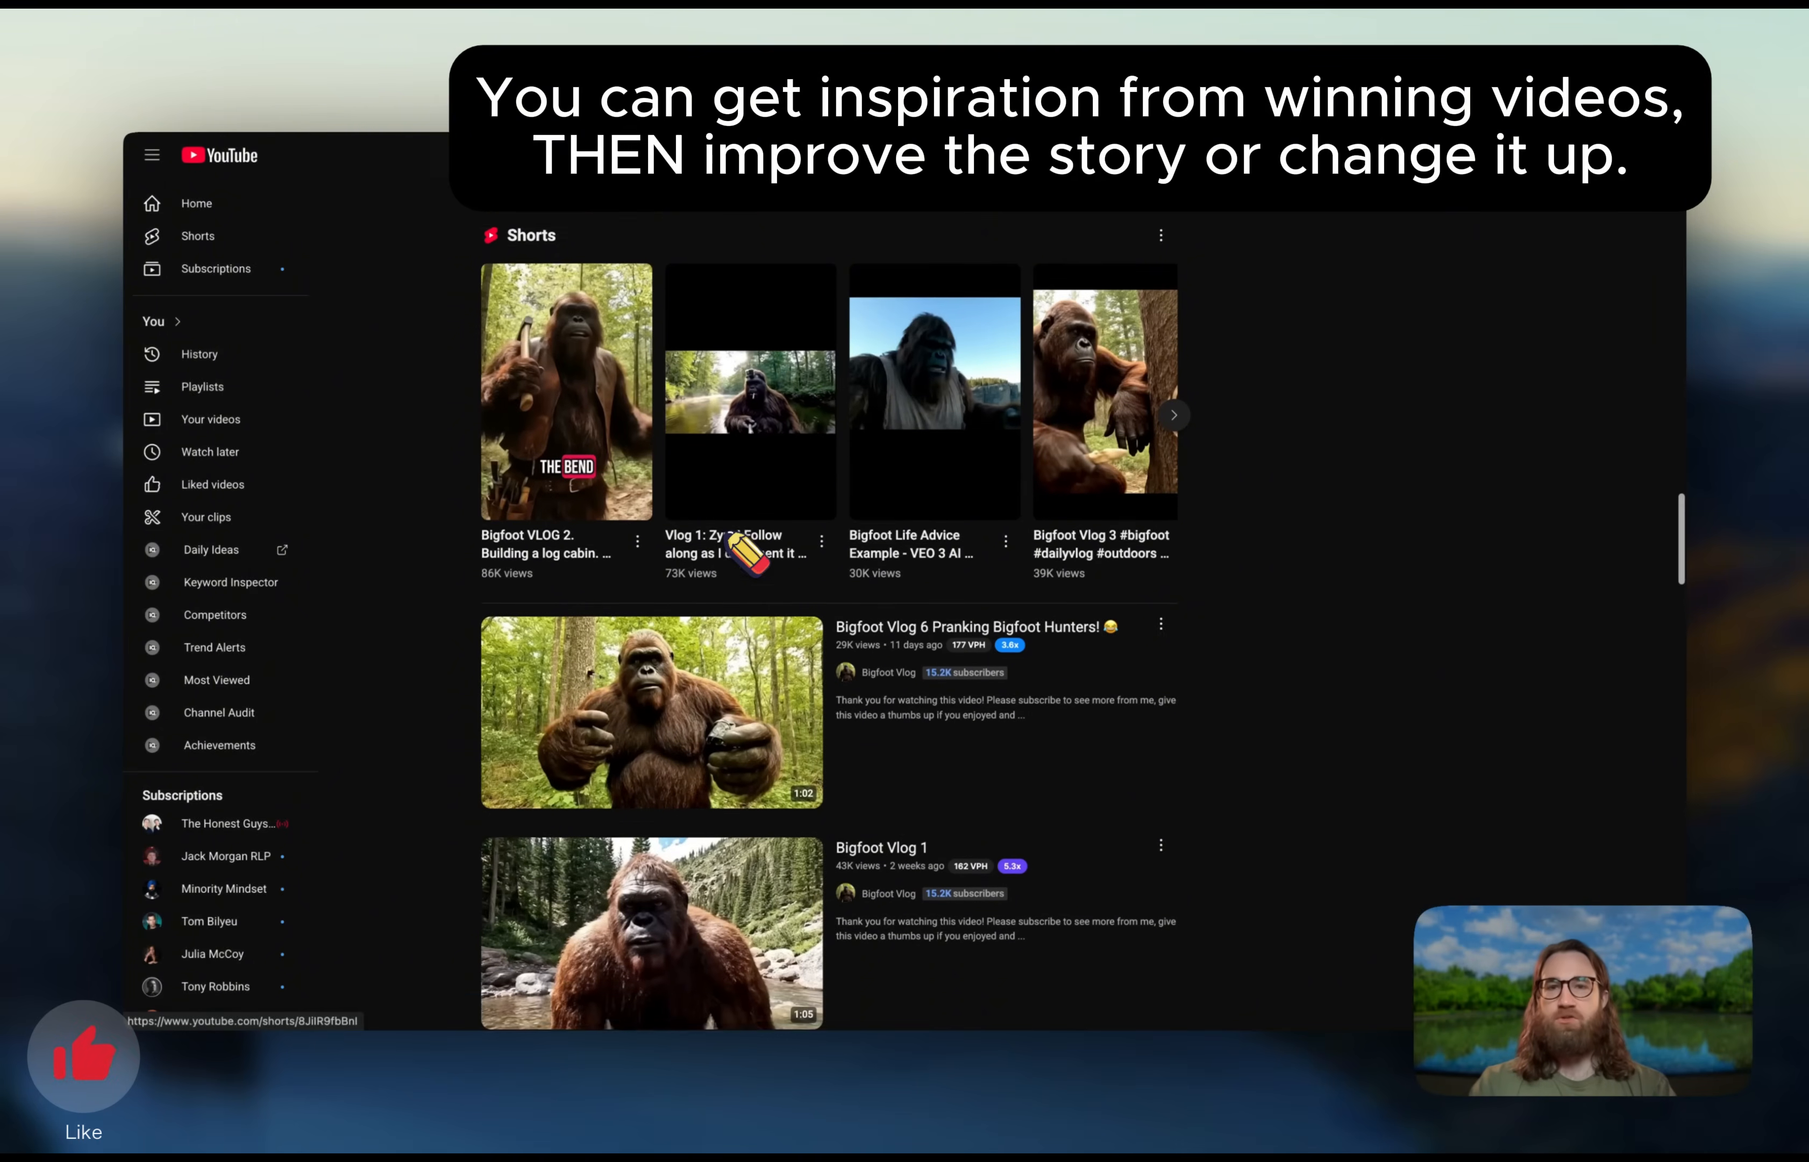
scroll(727, 535, "down", 4)
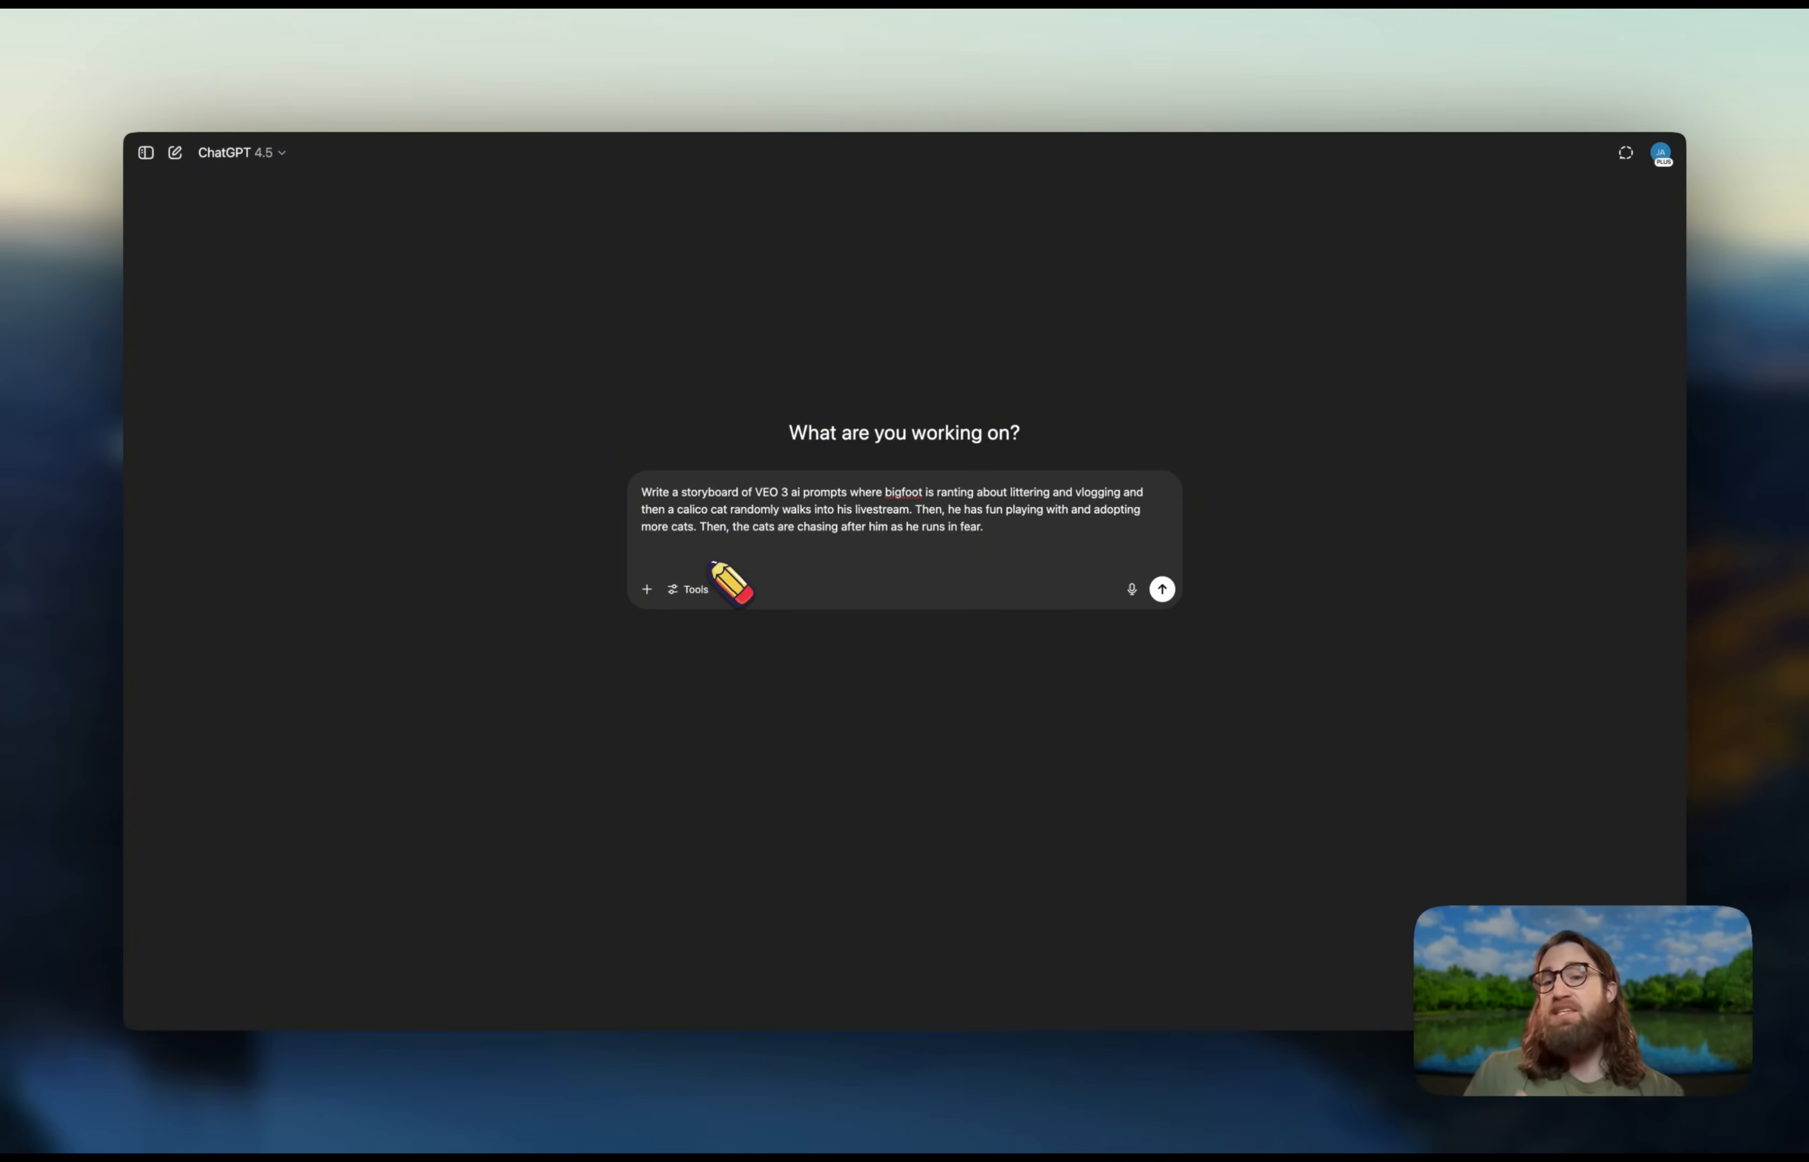
- Switch to ChatGPT, submit the VEO 3 storyboard prompt about Bigfoot's littering rant and the cats, and open the generated storyboard
left_click(1162, 588)
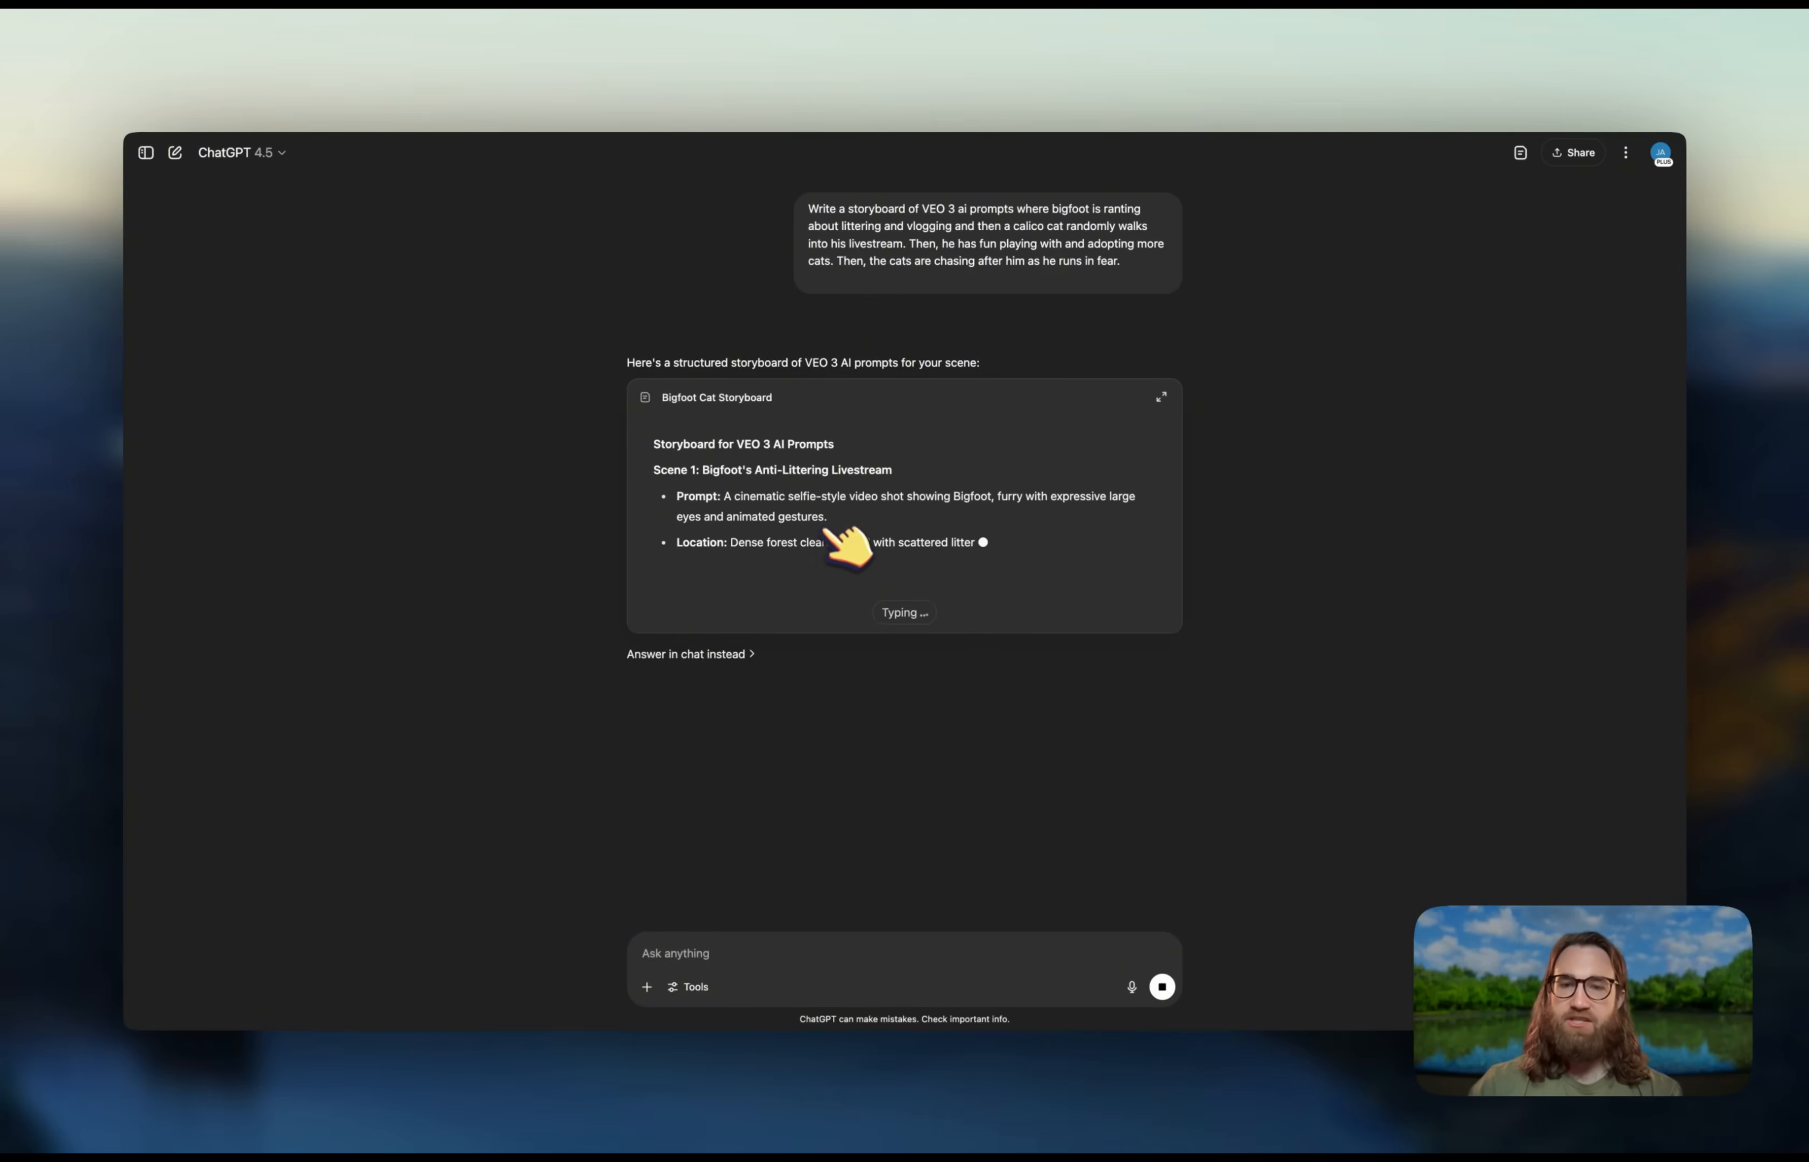
left_click(828, 532)
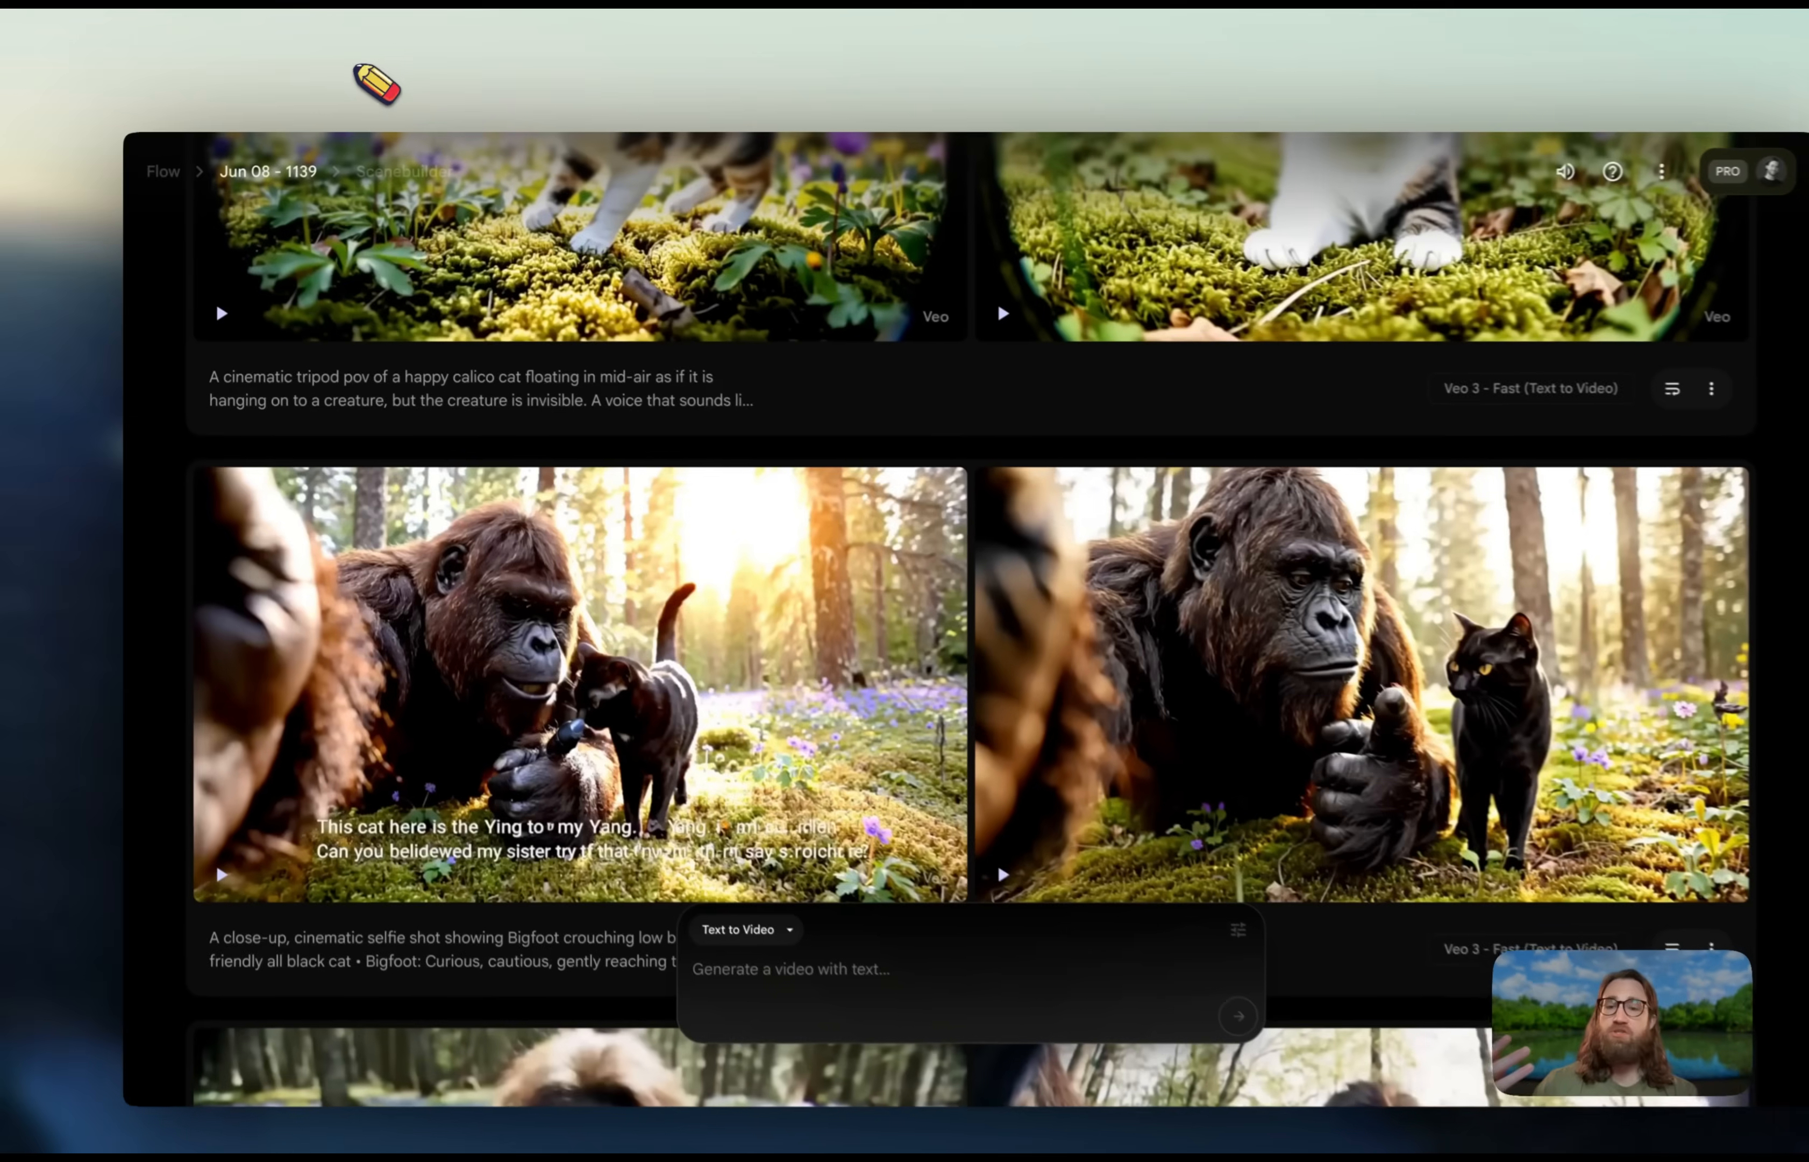
- Switch back to Flow and expand the full prompt of the tripod POV calico cat clip
left_click(487, 397)
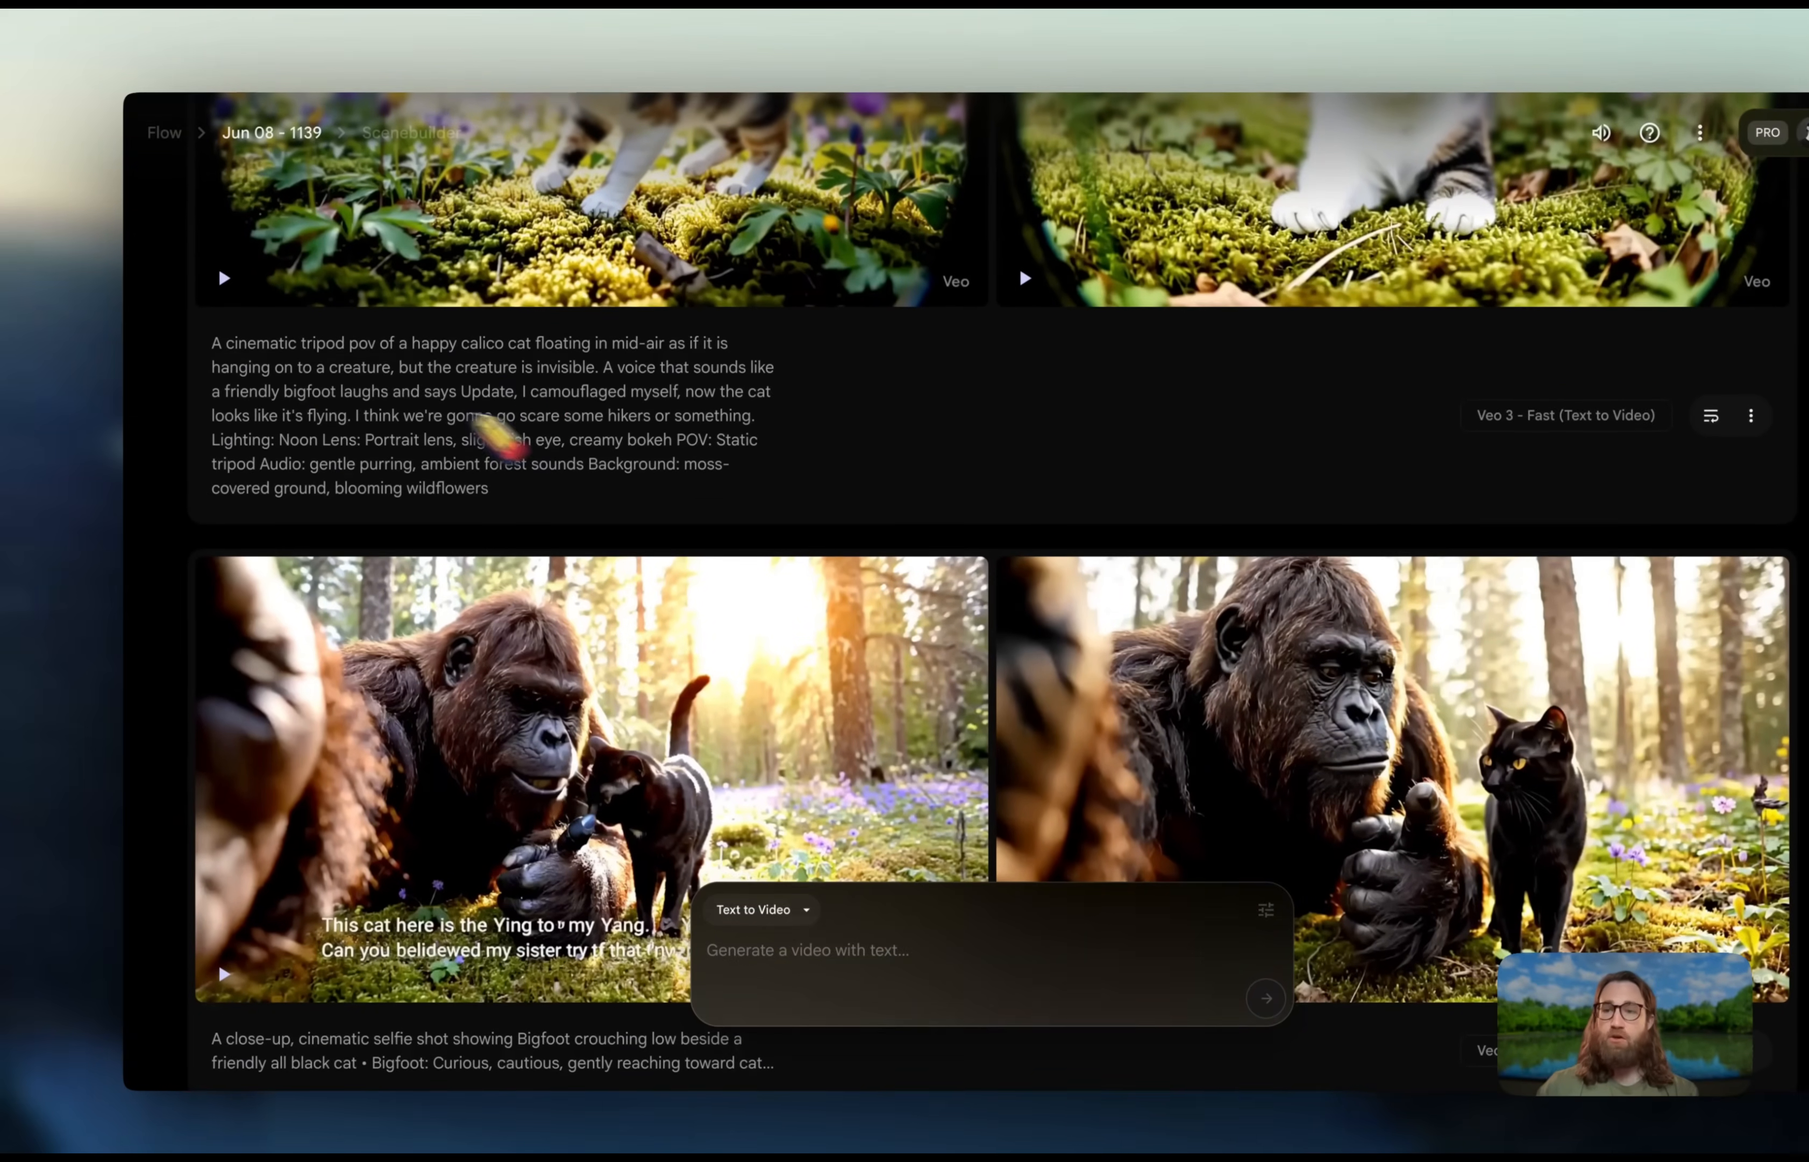
- Examine the full prompts of the Bigfoot and cat clips, noting shot type, dialogue, lighting, lens, audio and background
left_click_drag(213, 343, 491, 494)
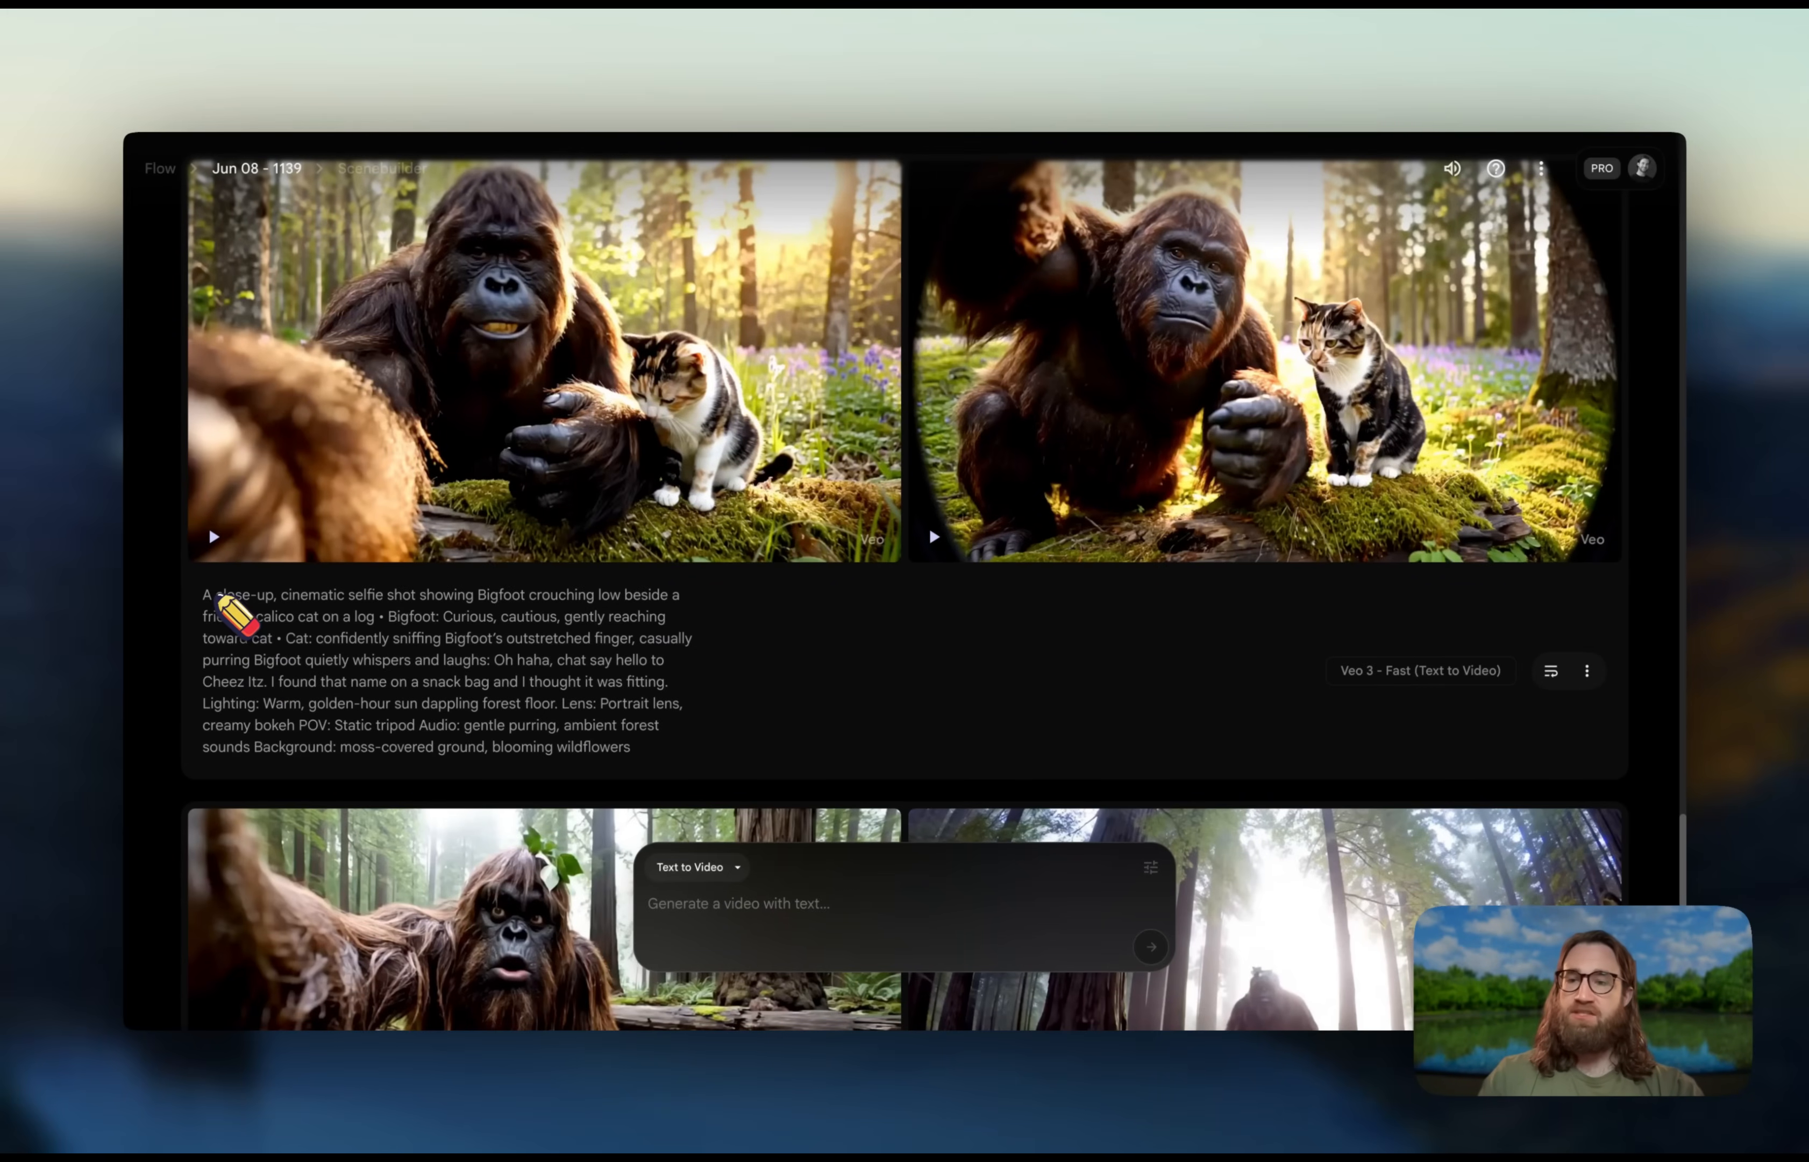
left_click_drag(205, 596, 453, 592)
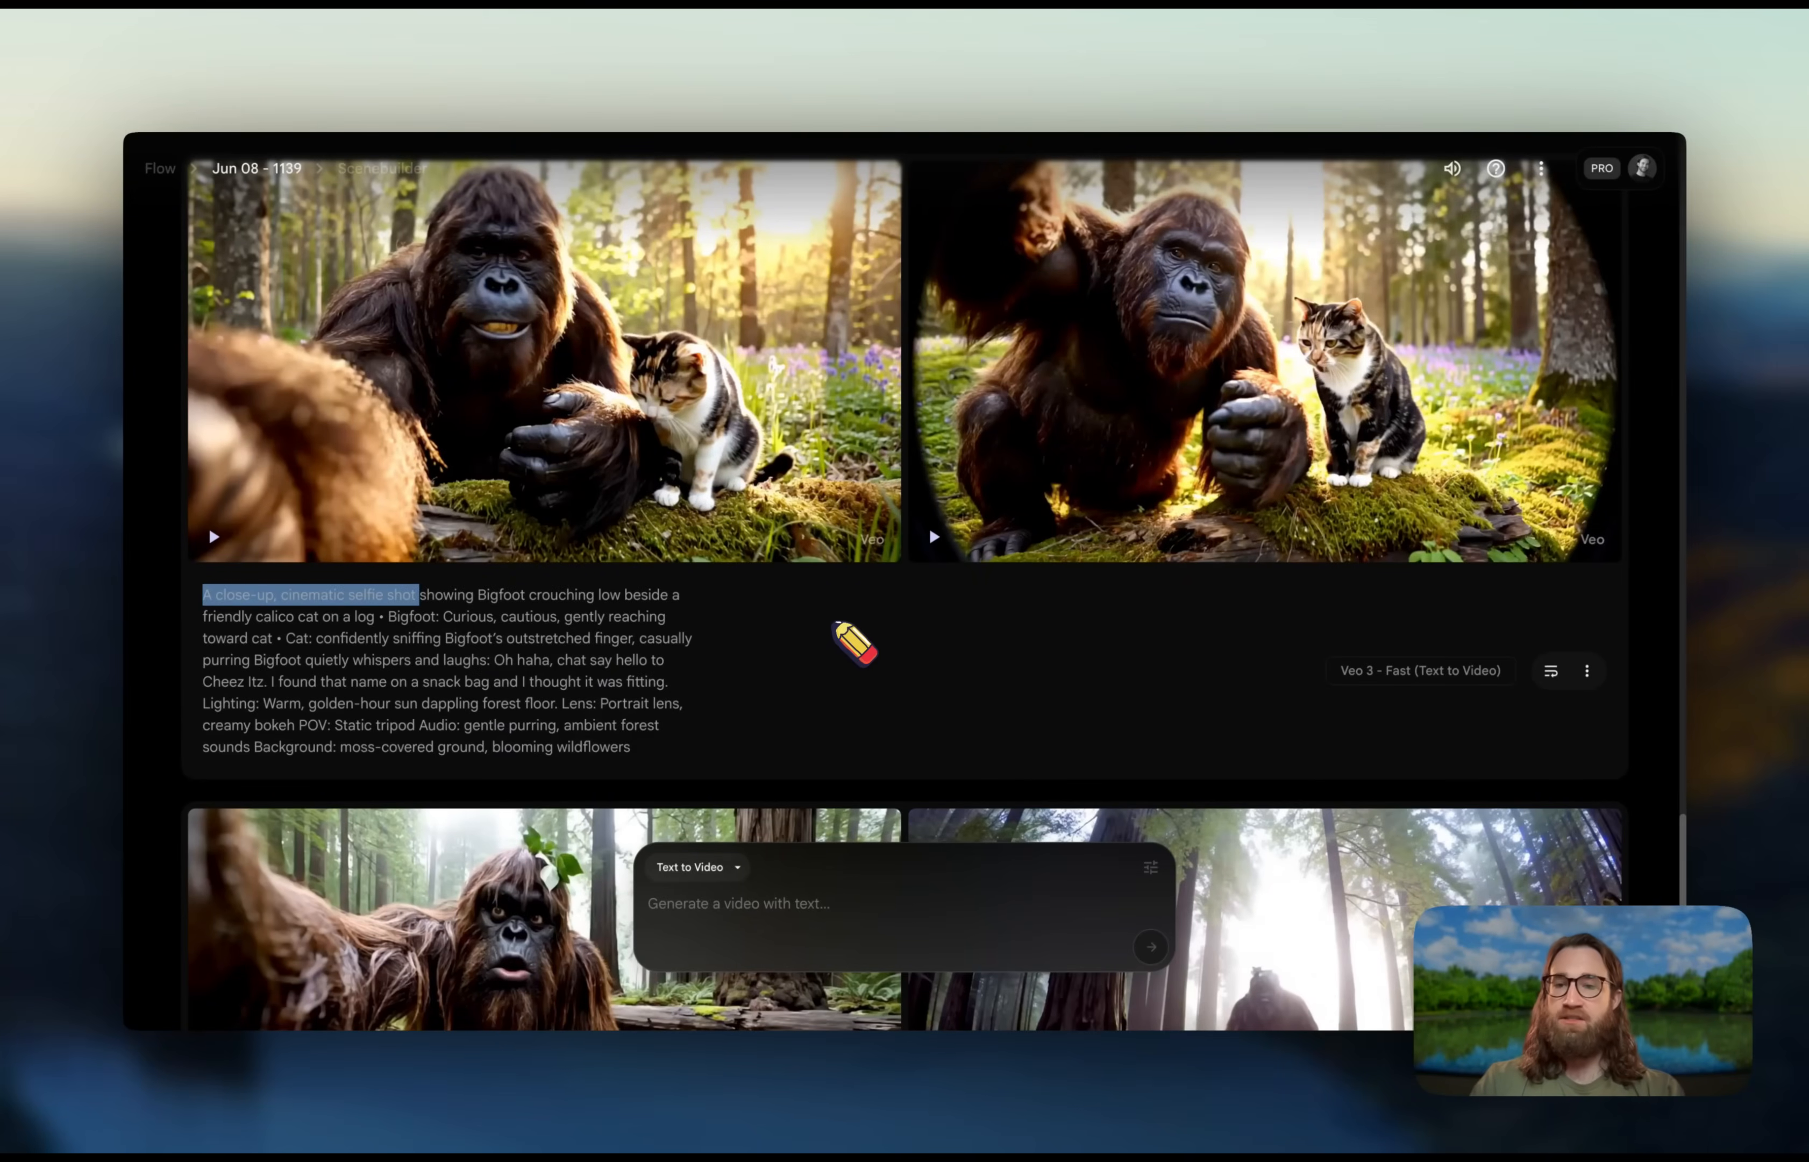
left_click(512, 686)
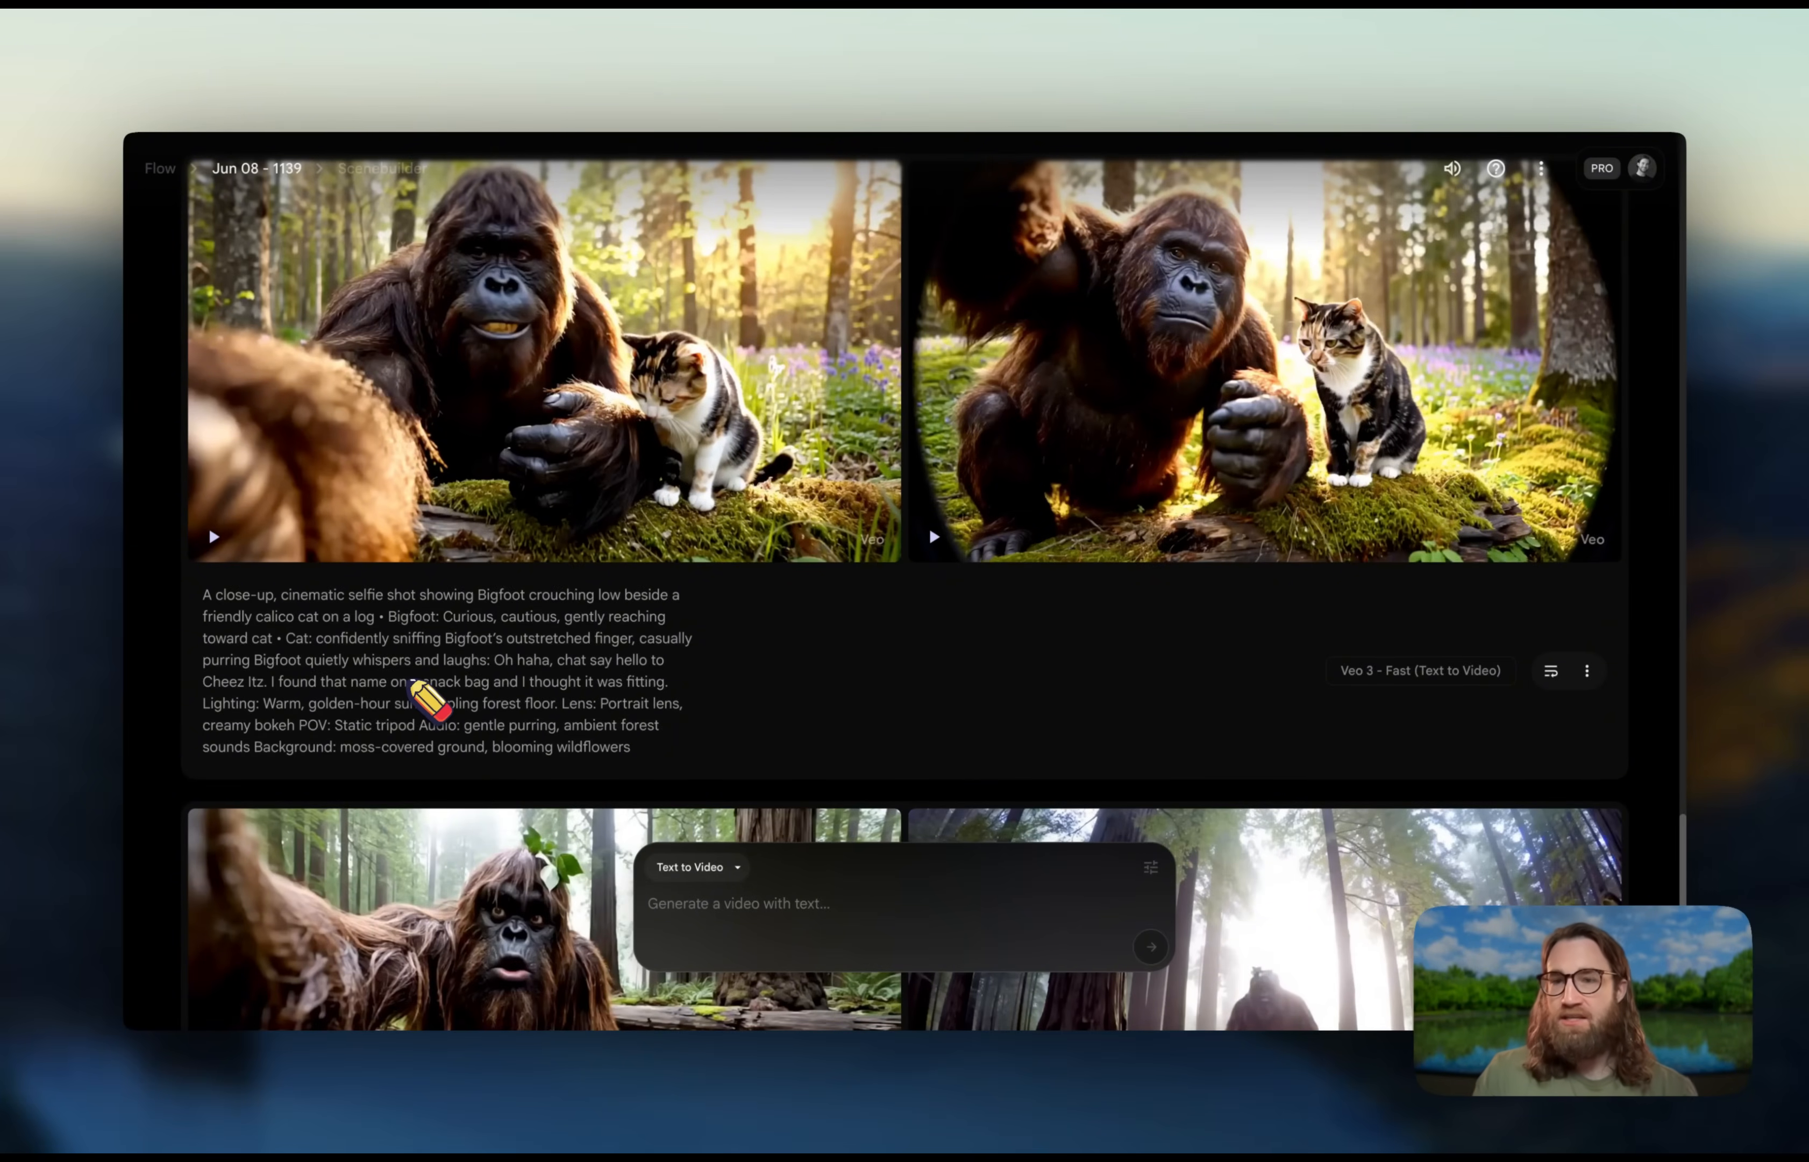
scroll(410, 682, "down", 13)
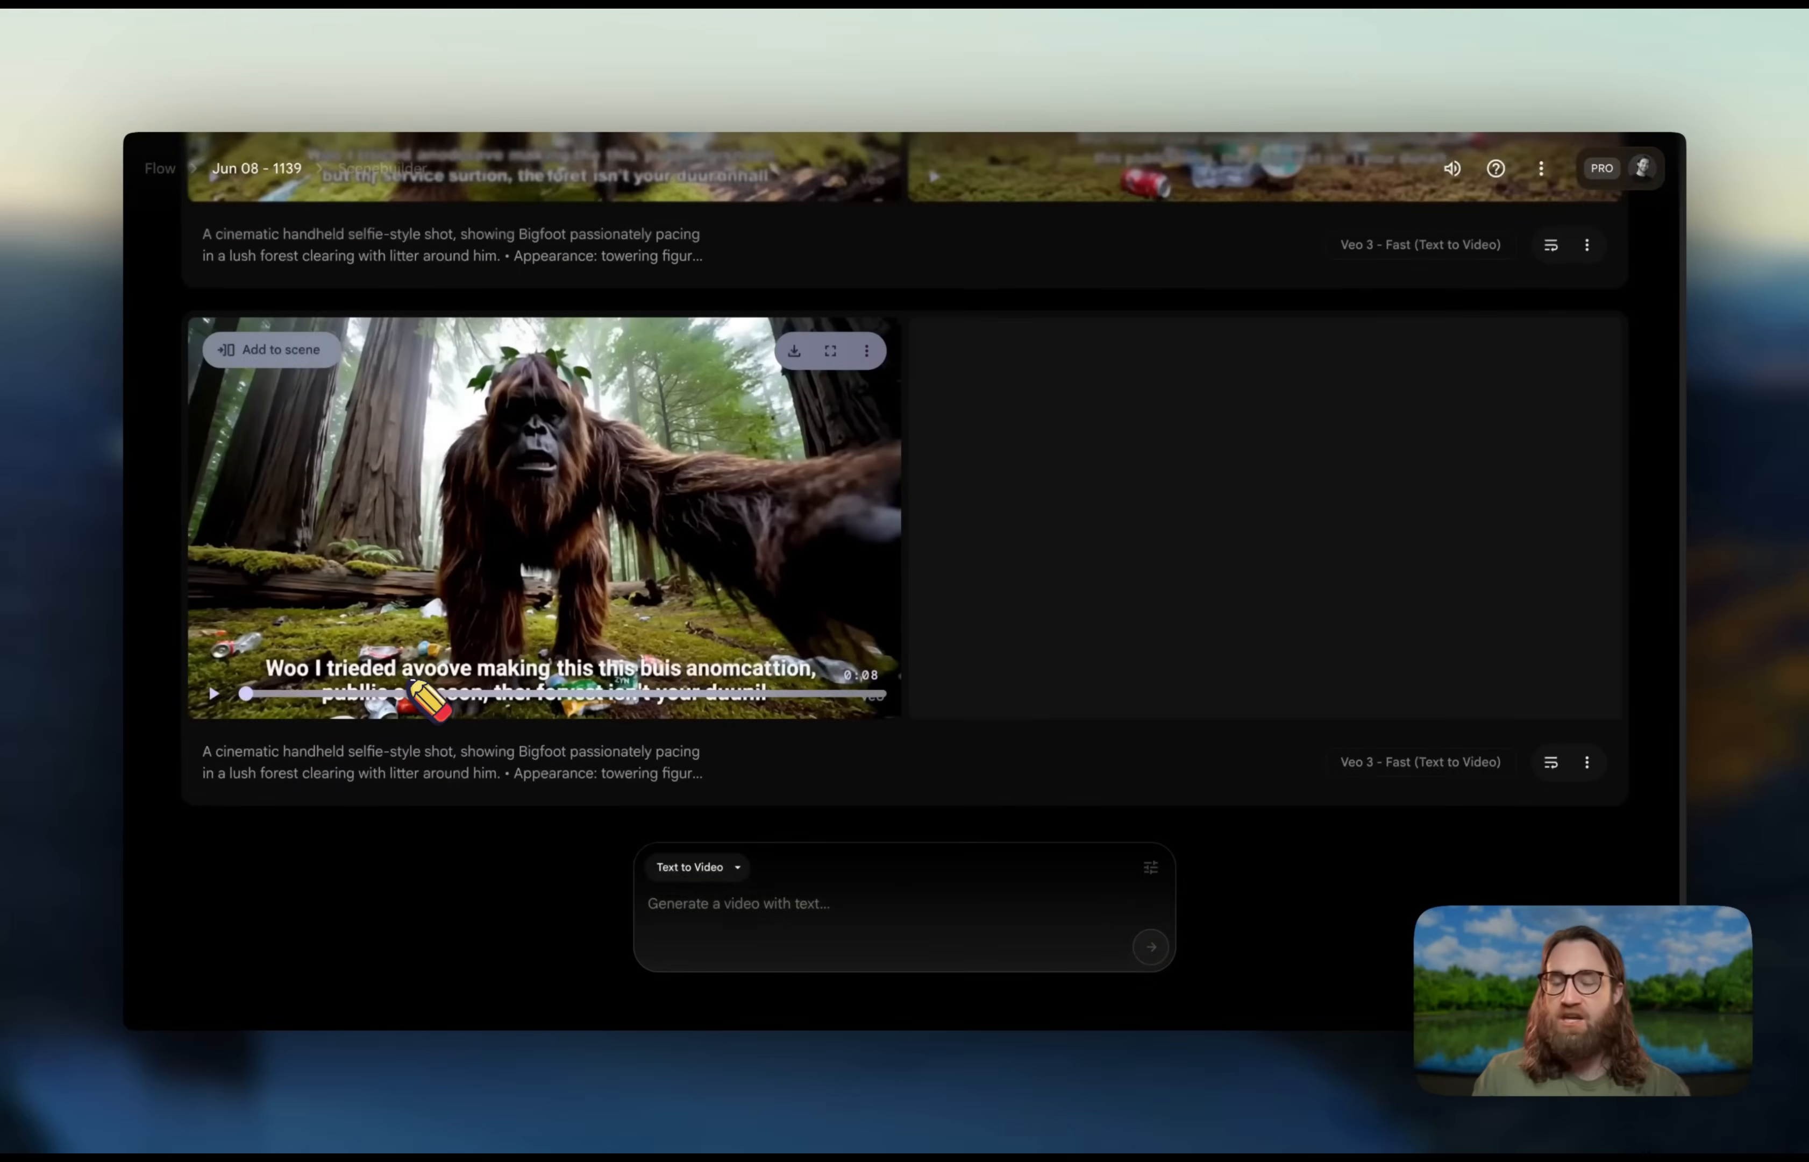
scroll(410, 682, "up", 20)
scroll(414, 684, "up", 10)
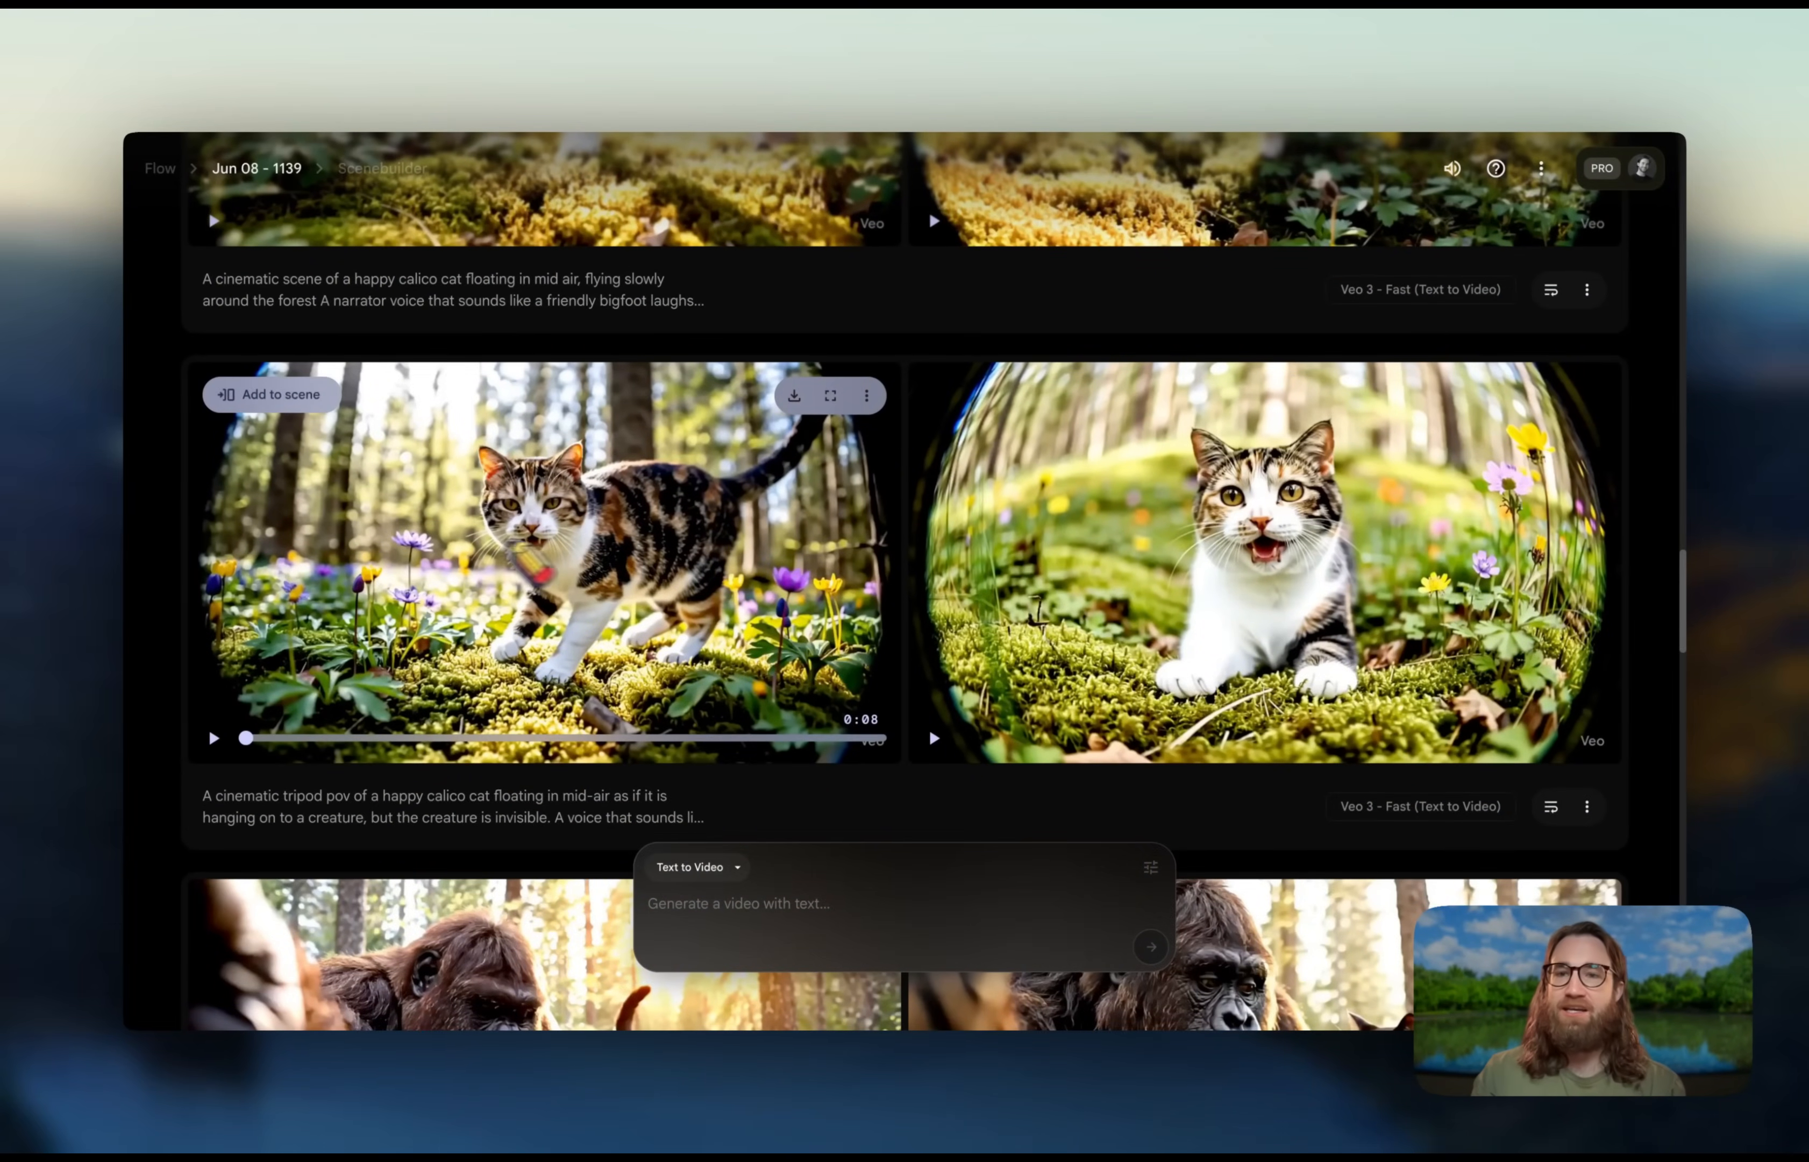
scroll(581, 544, "up", 5)
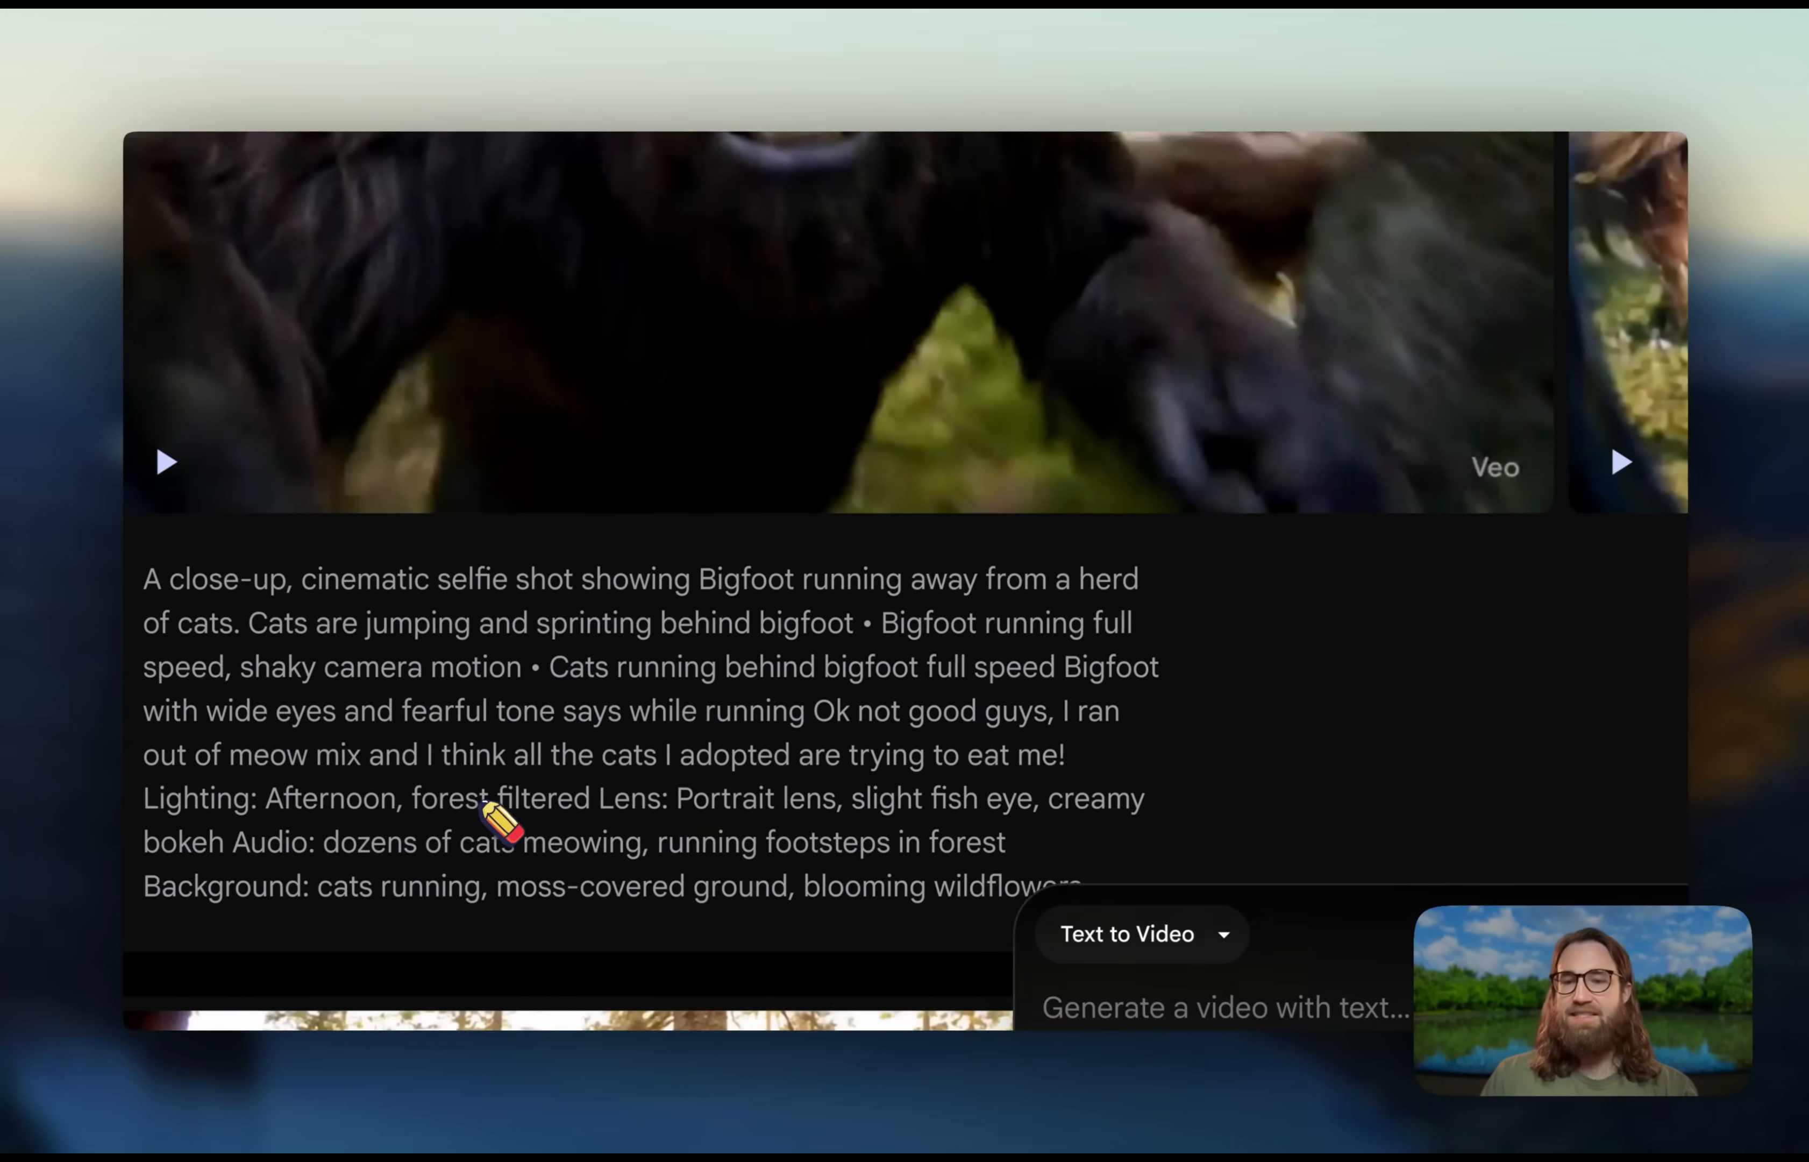
scroll(494, 818, "down", 1)
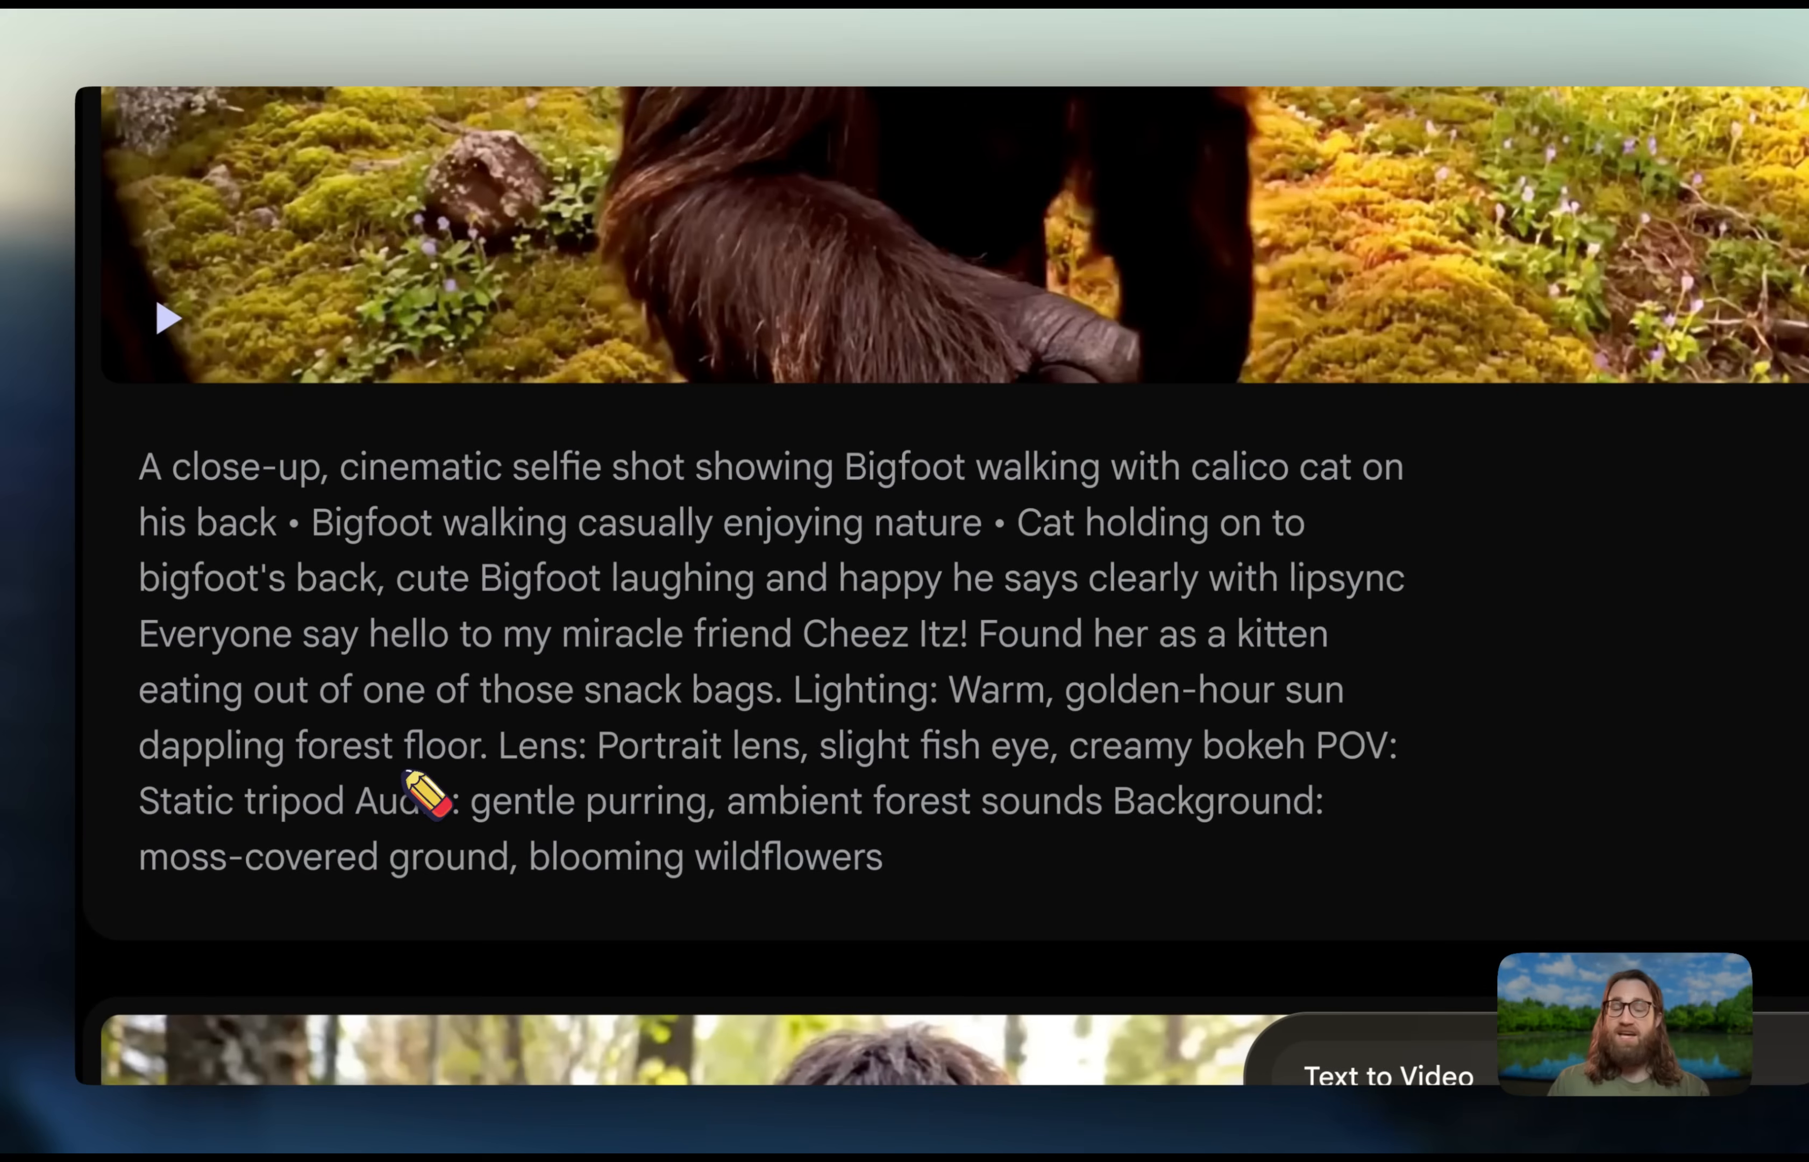
left_click_drag(795, 693, 1067, 713)
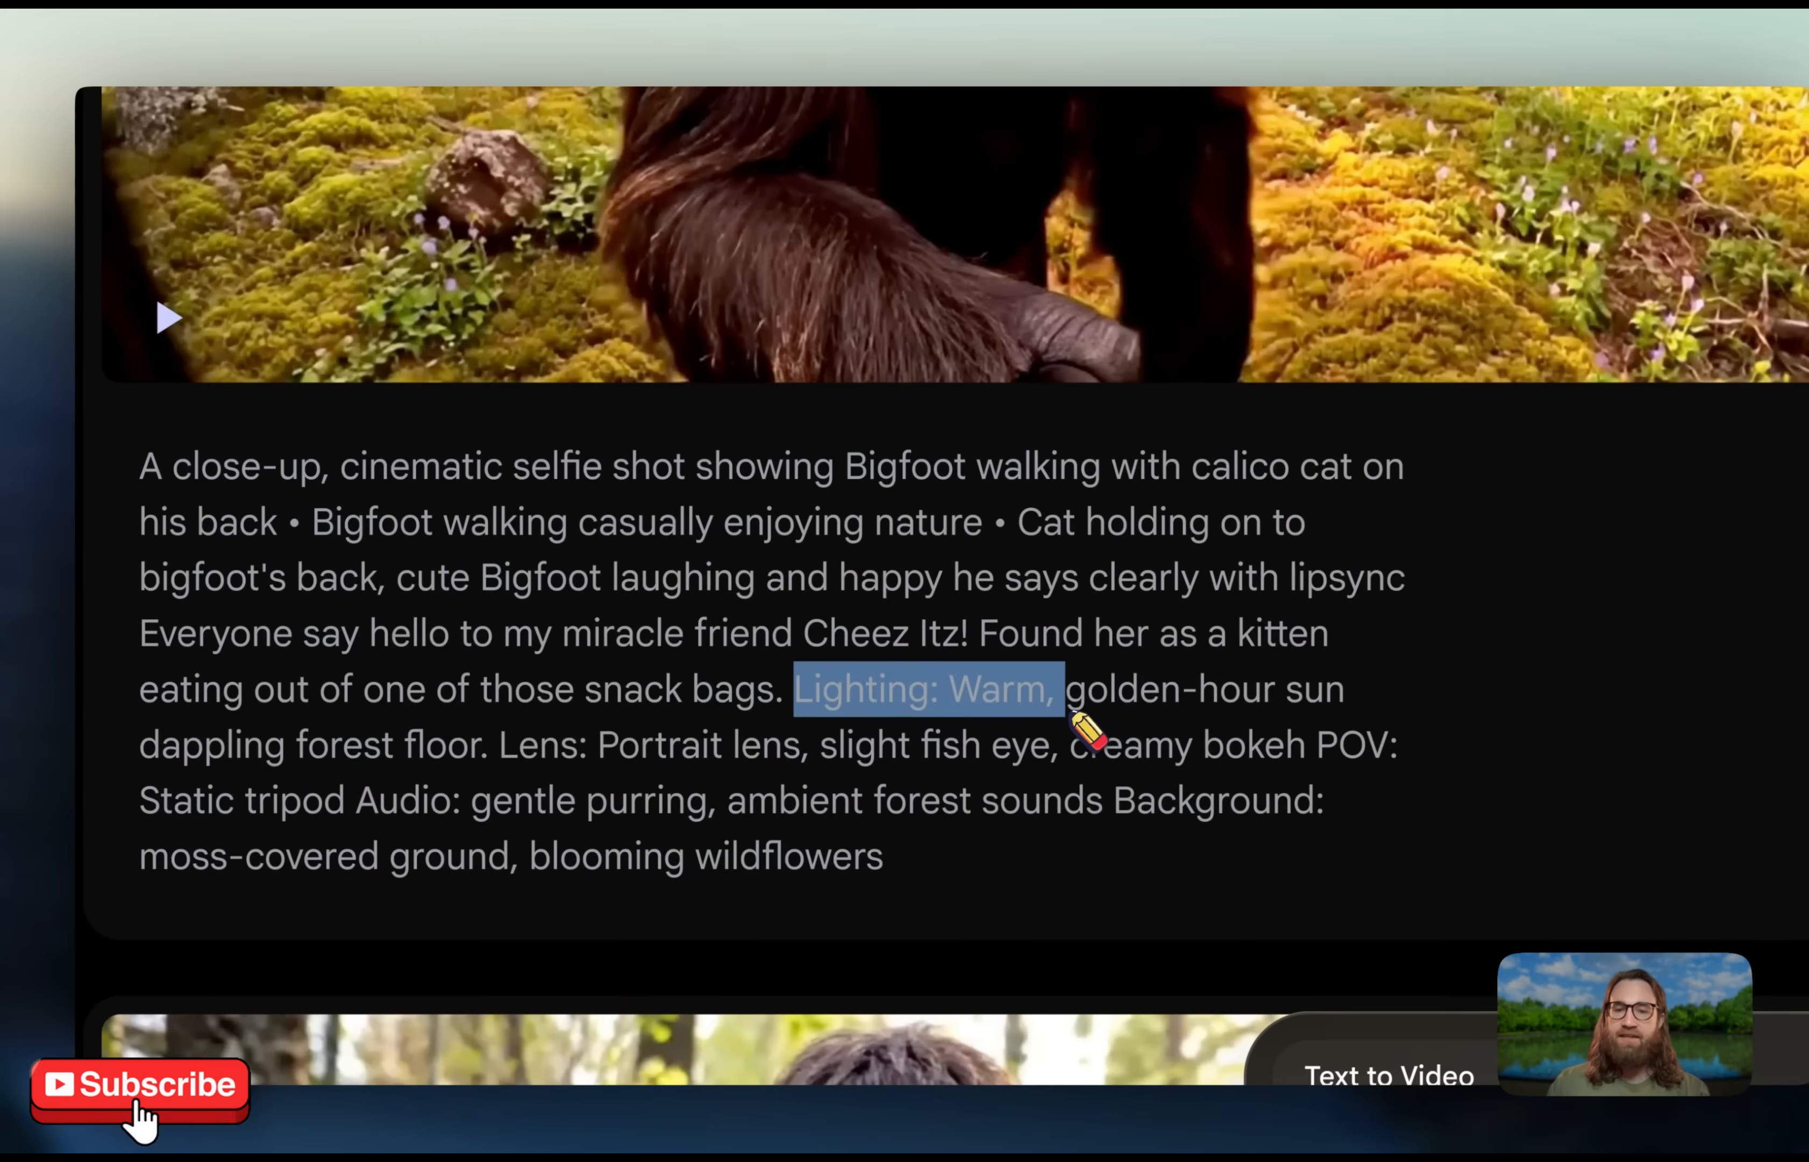
left_click(1034, 713)
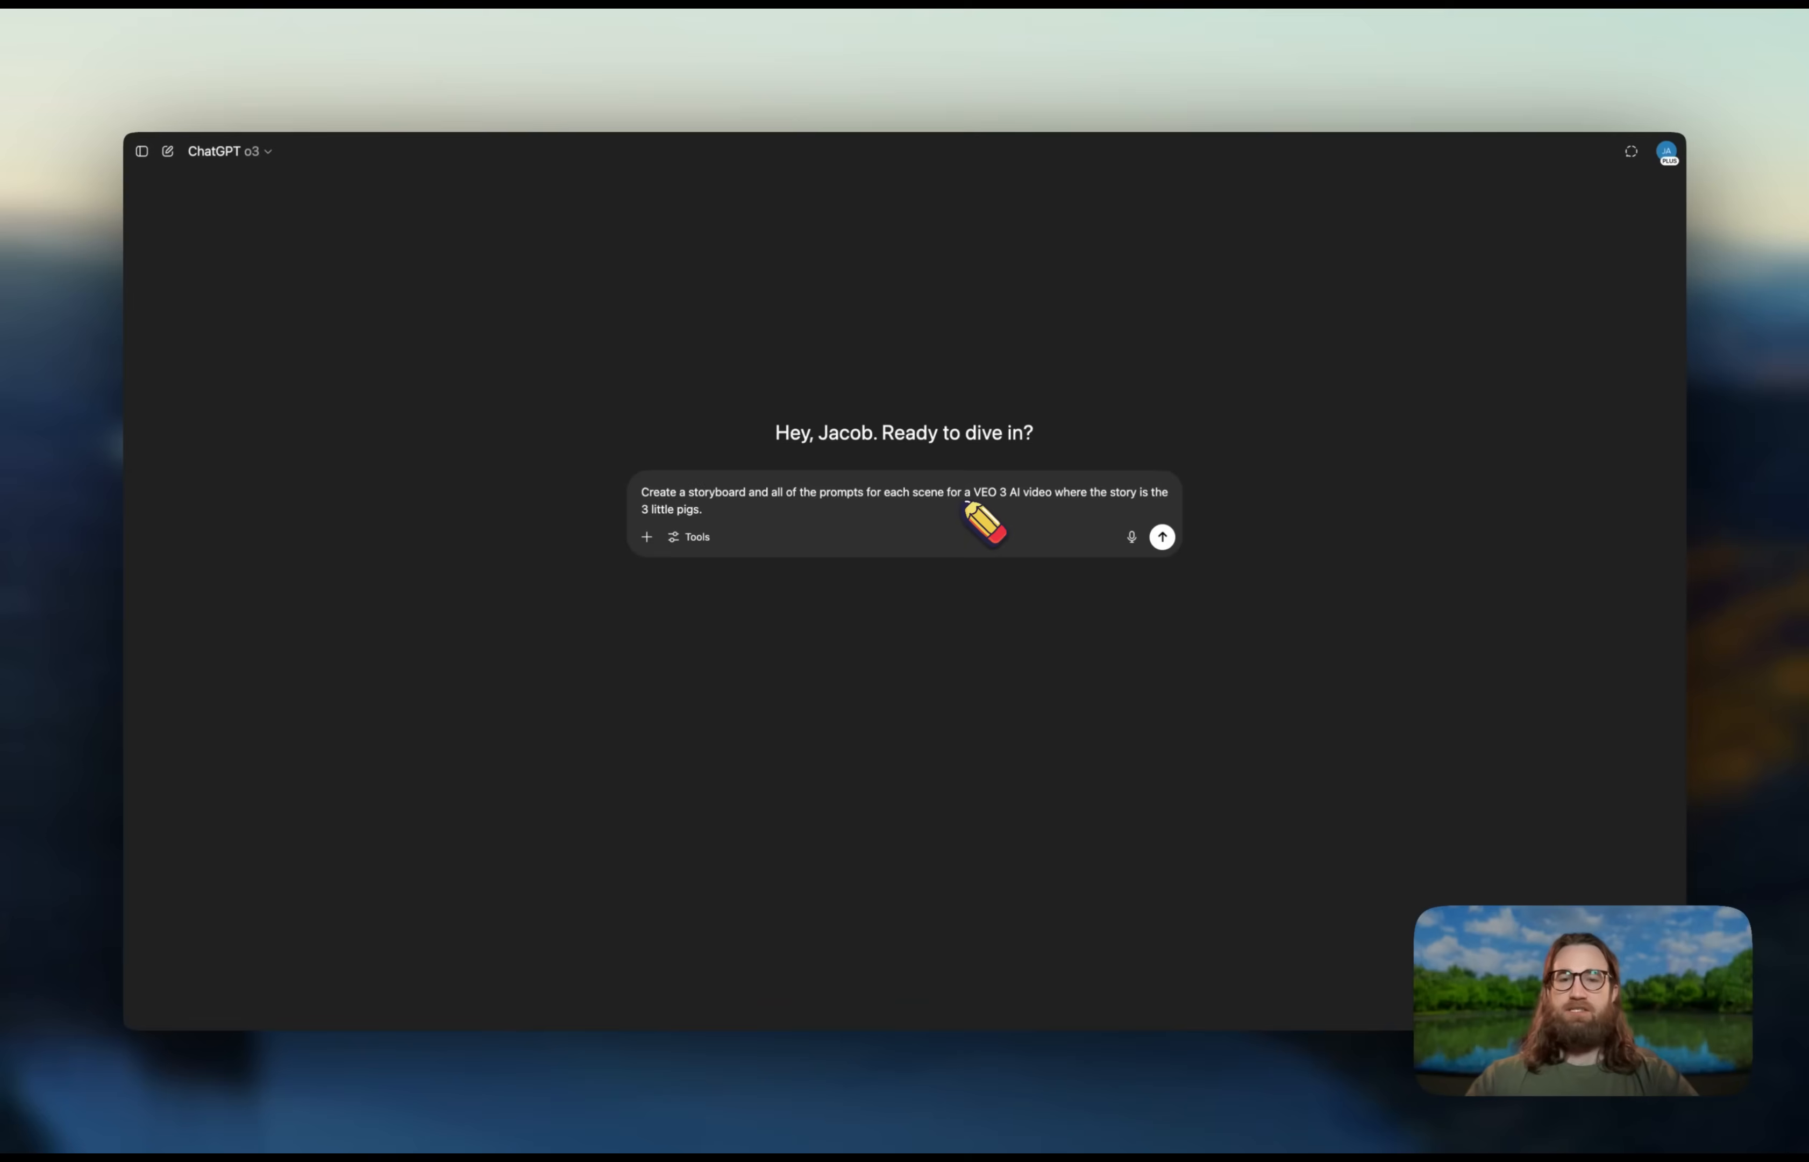
- Switch to ChatGPT, submit the VEO 3 storyboard request for the 3 little pigs, and look through the generated scene prompts
key("Return")
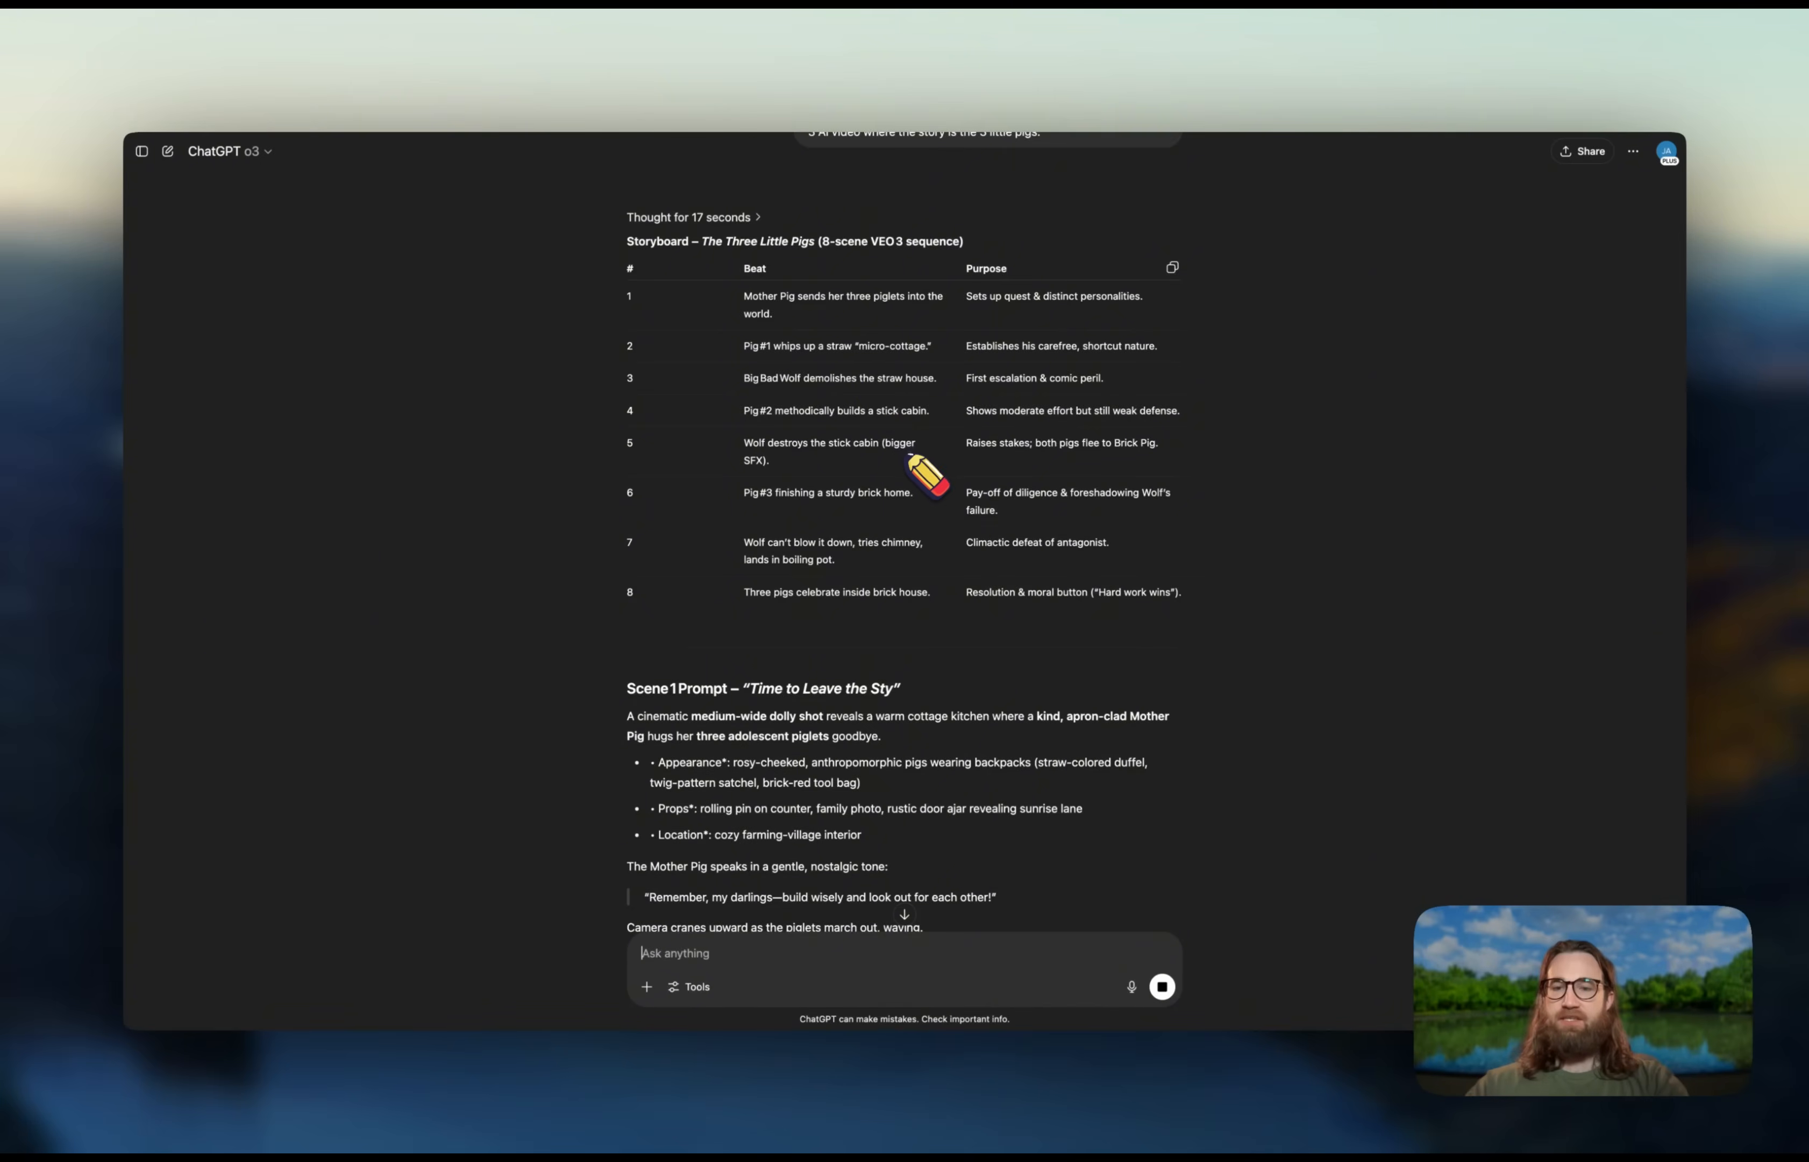
scroll(927, 476, "down", 6)
scroll(927, 475, "down", 3)
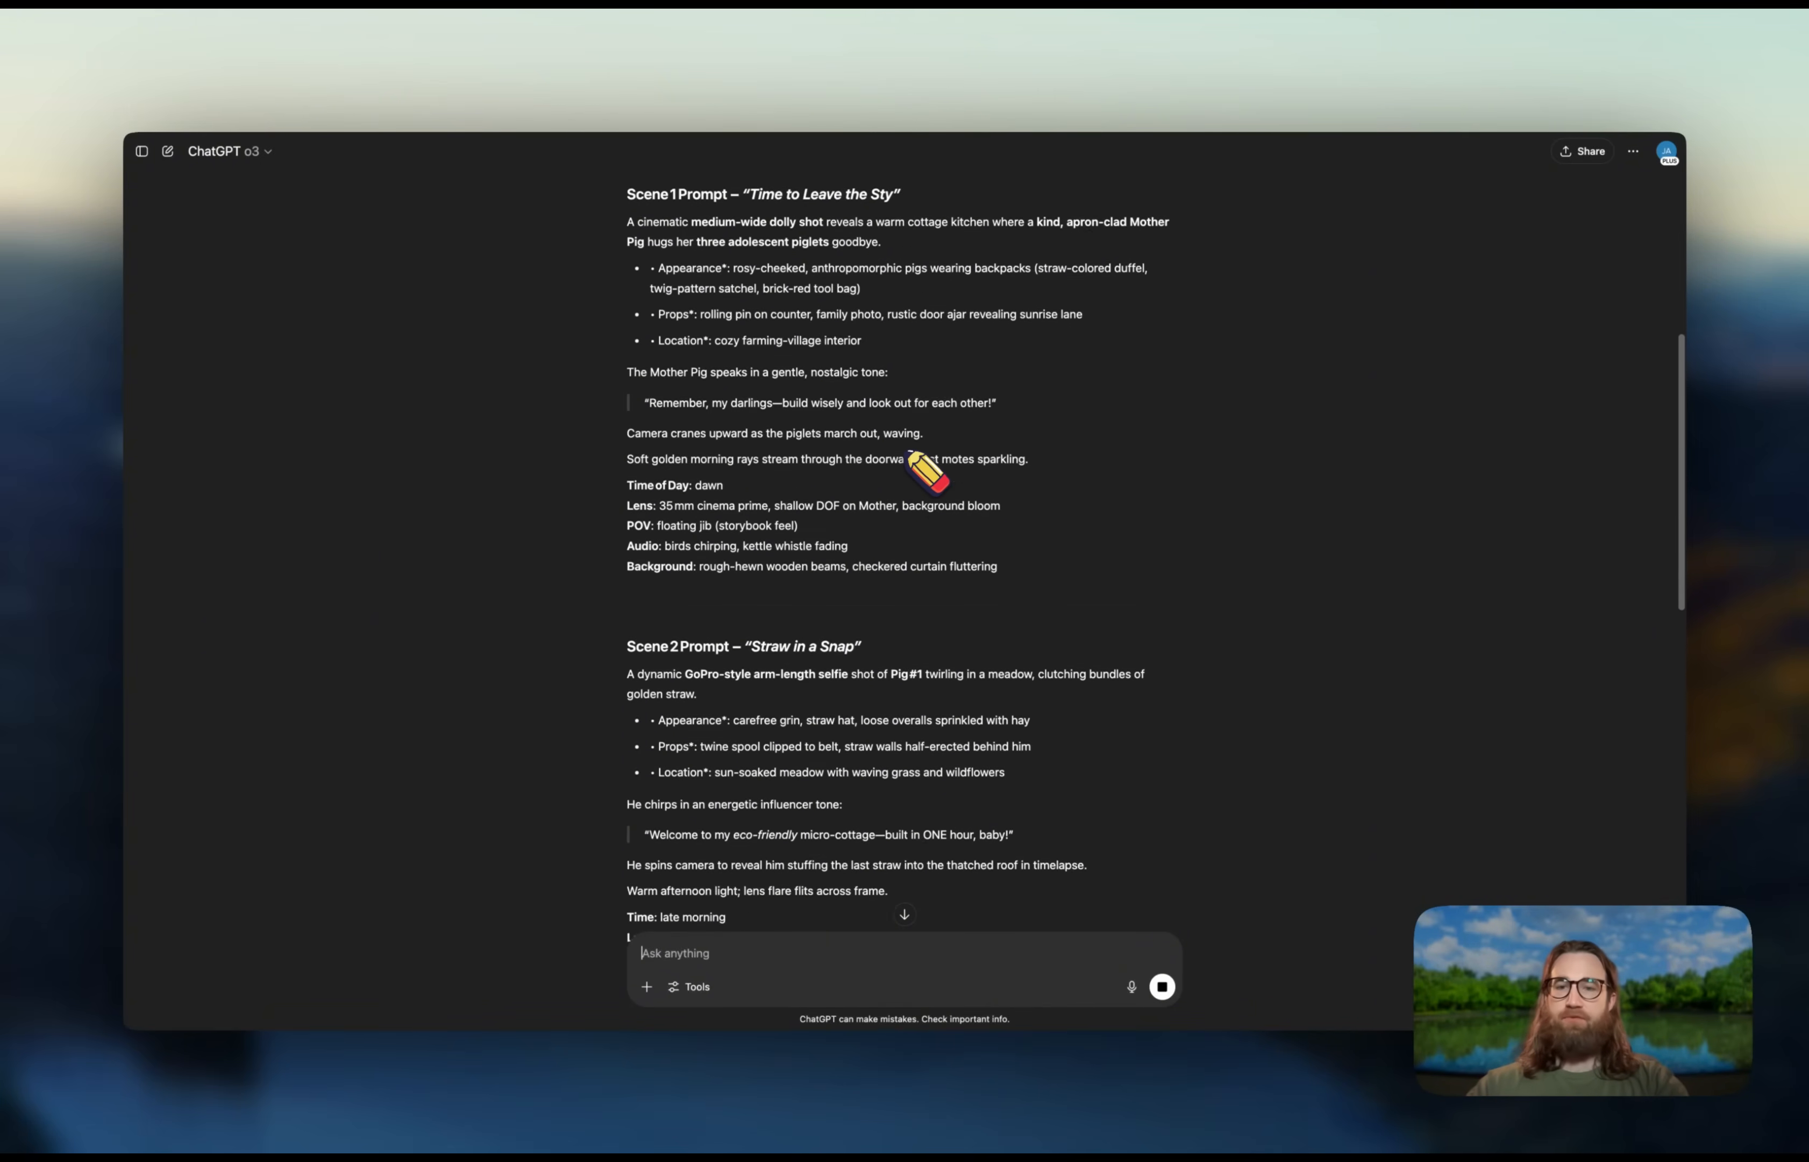
scroll(910, 452, "down", 2)
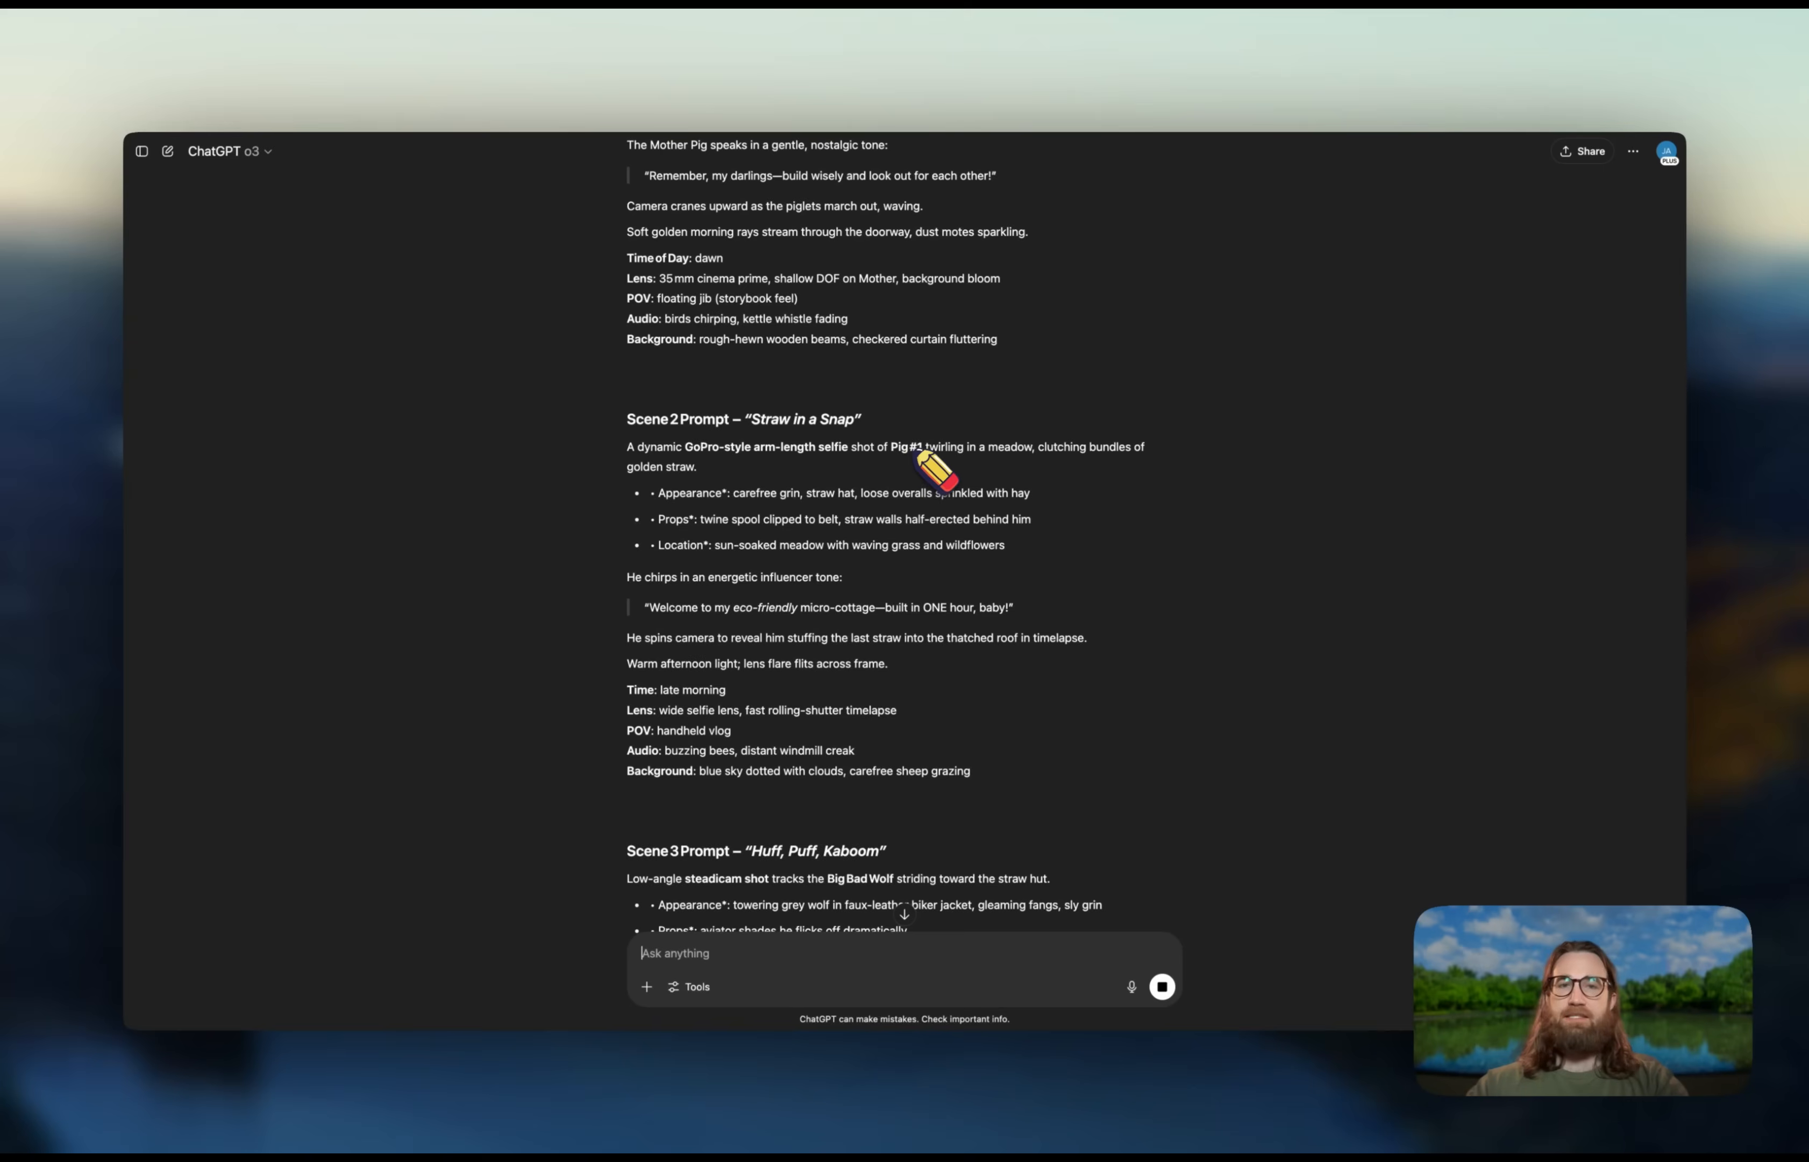
scroll(918, 450, "up", 1)
scroll(918, 450, "up", 3)
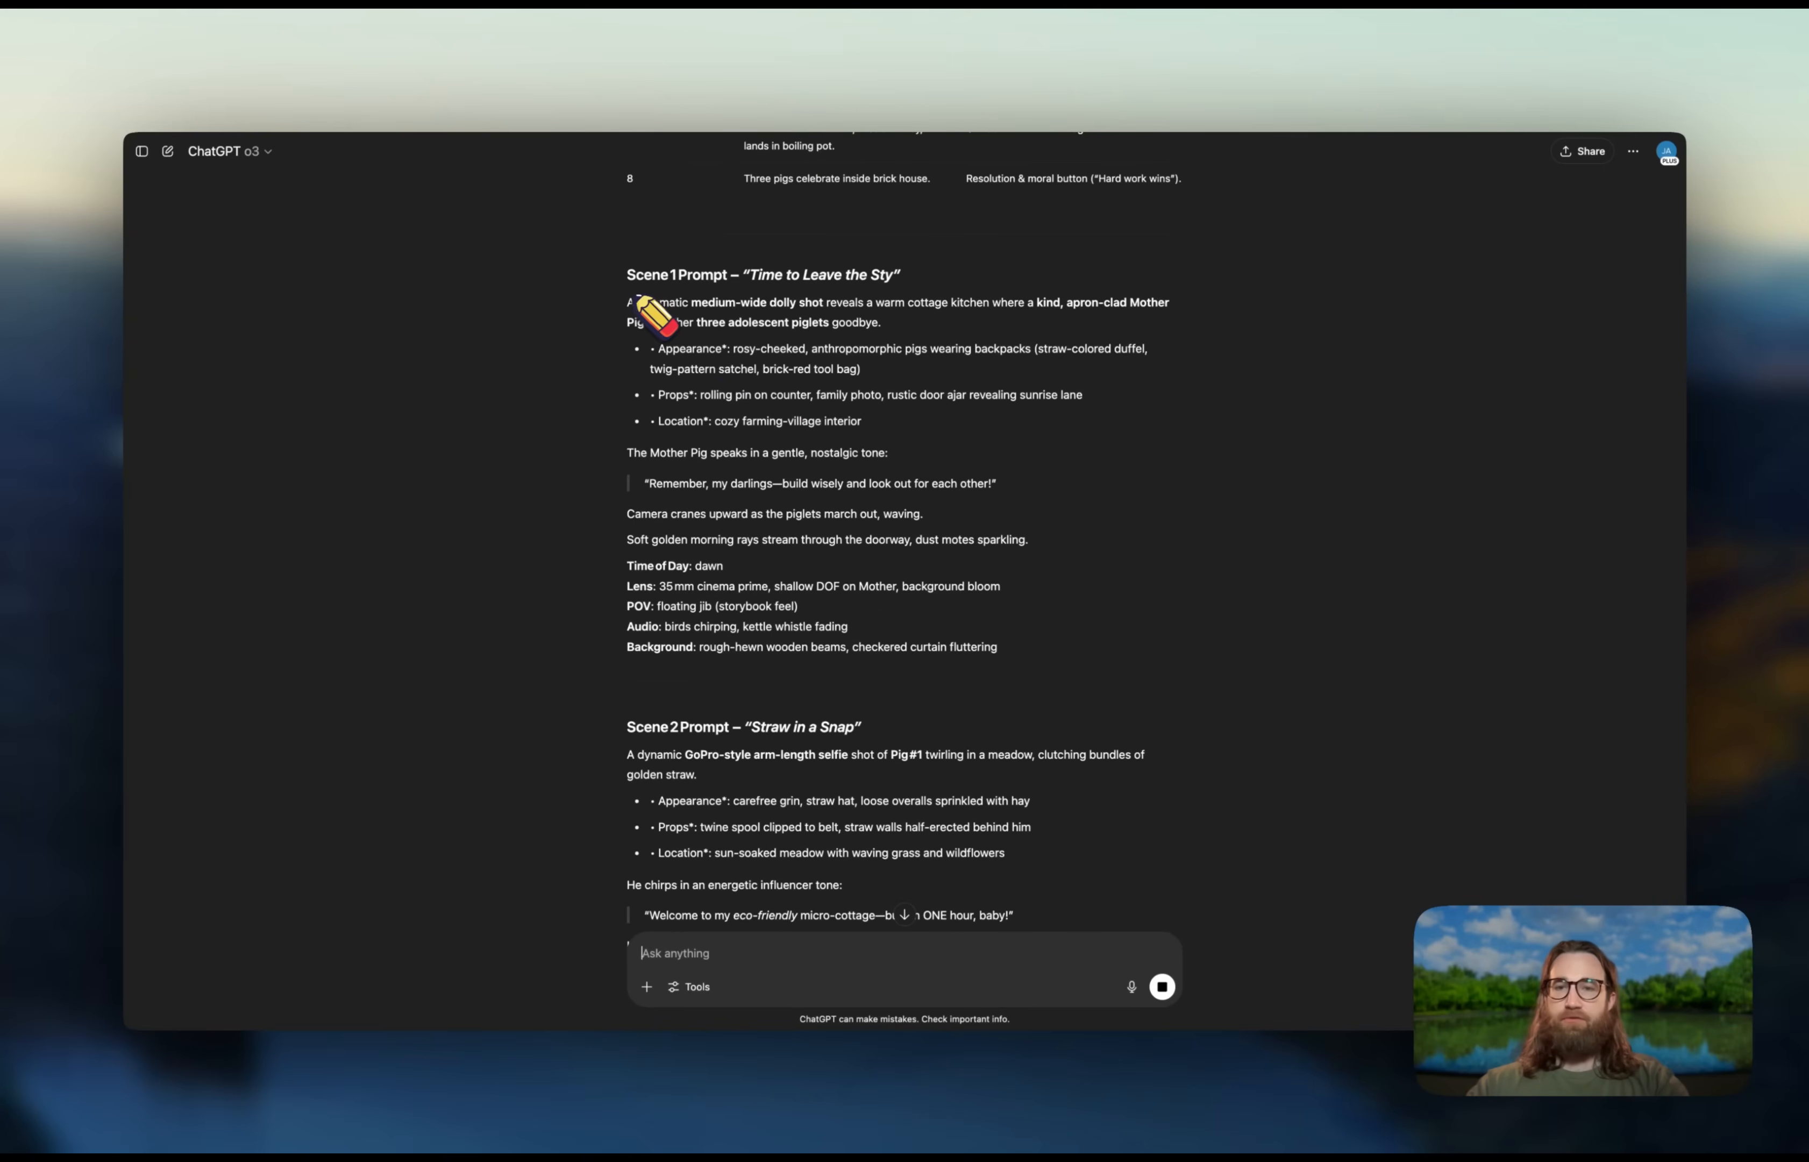
- Copy the Scene 1 "Time to Leave the Sty" prompt and paste it as the video prompt in Flow's Jun 09 - 1449 project
mouse_move(632, 302)
left_mouse_down()
mouse_move(1004, 587)
mouse_move(1033, 649)
mouse_move(912, 642)
mouse_move(612, 332)
left_mouse_up()
key("ctrl+c")
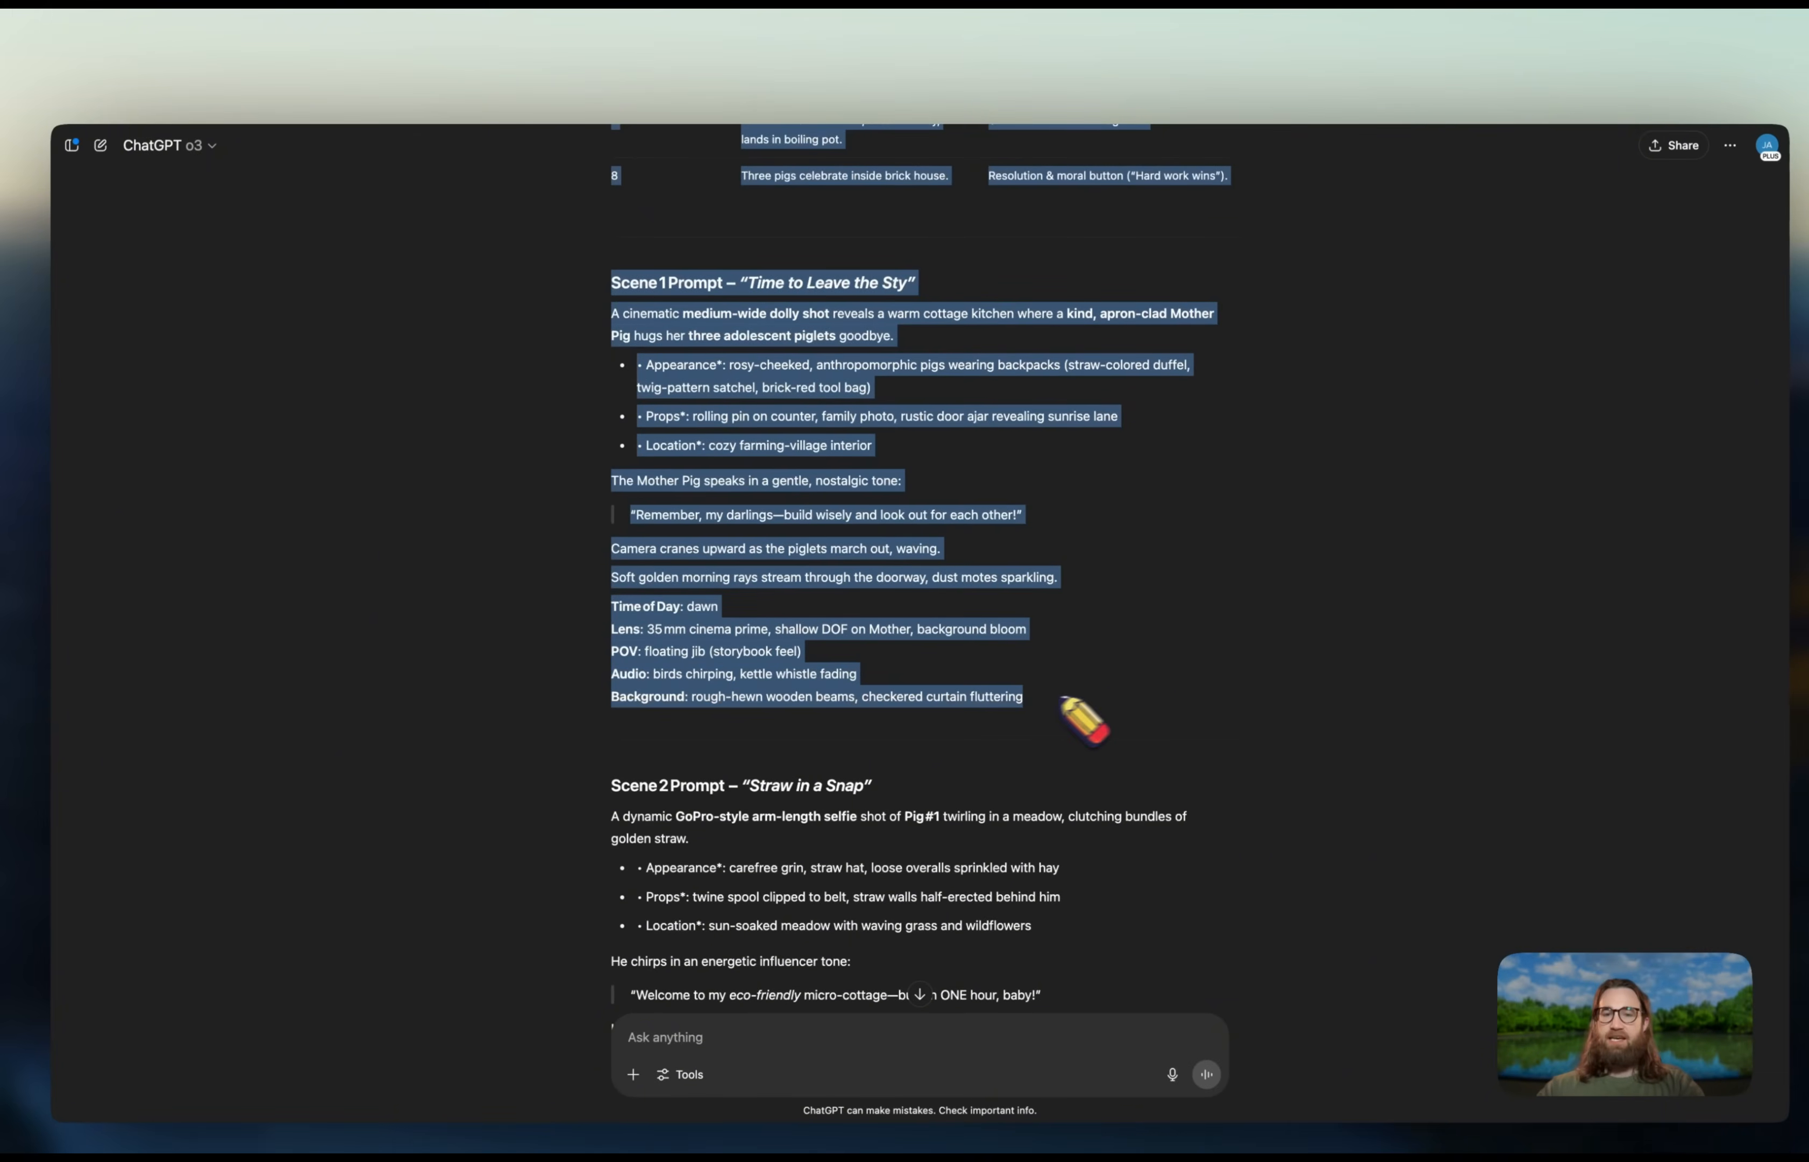
left_click(1008, 667)
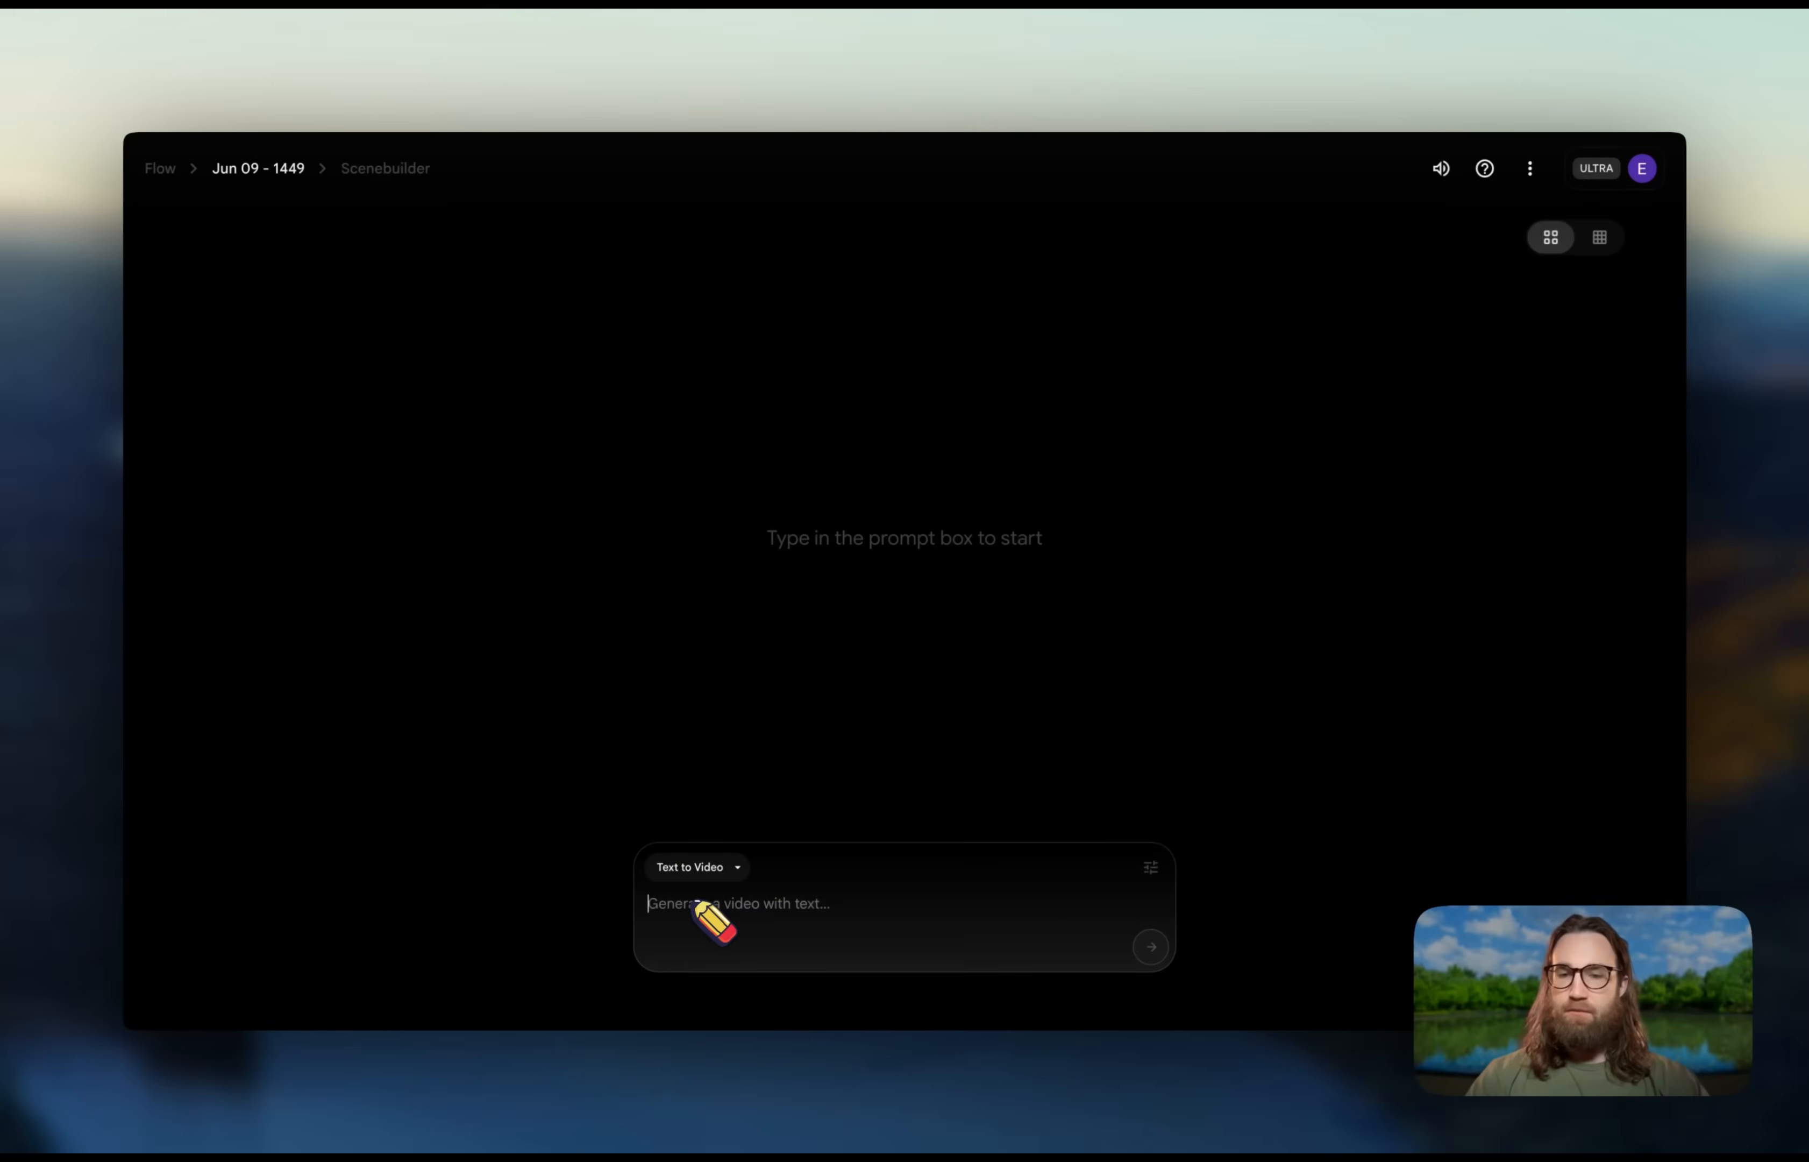
key("ctrl+v")
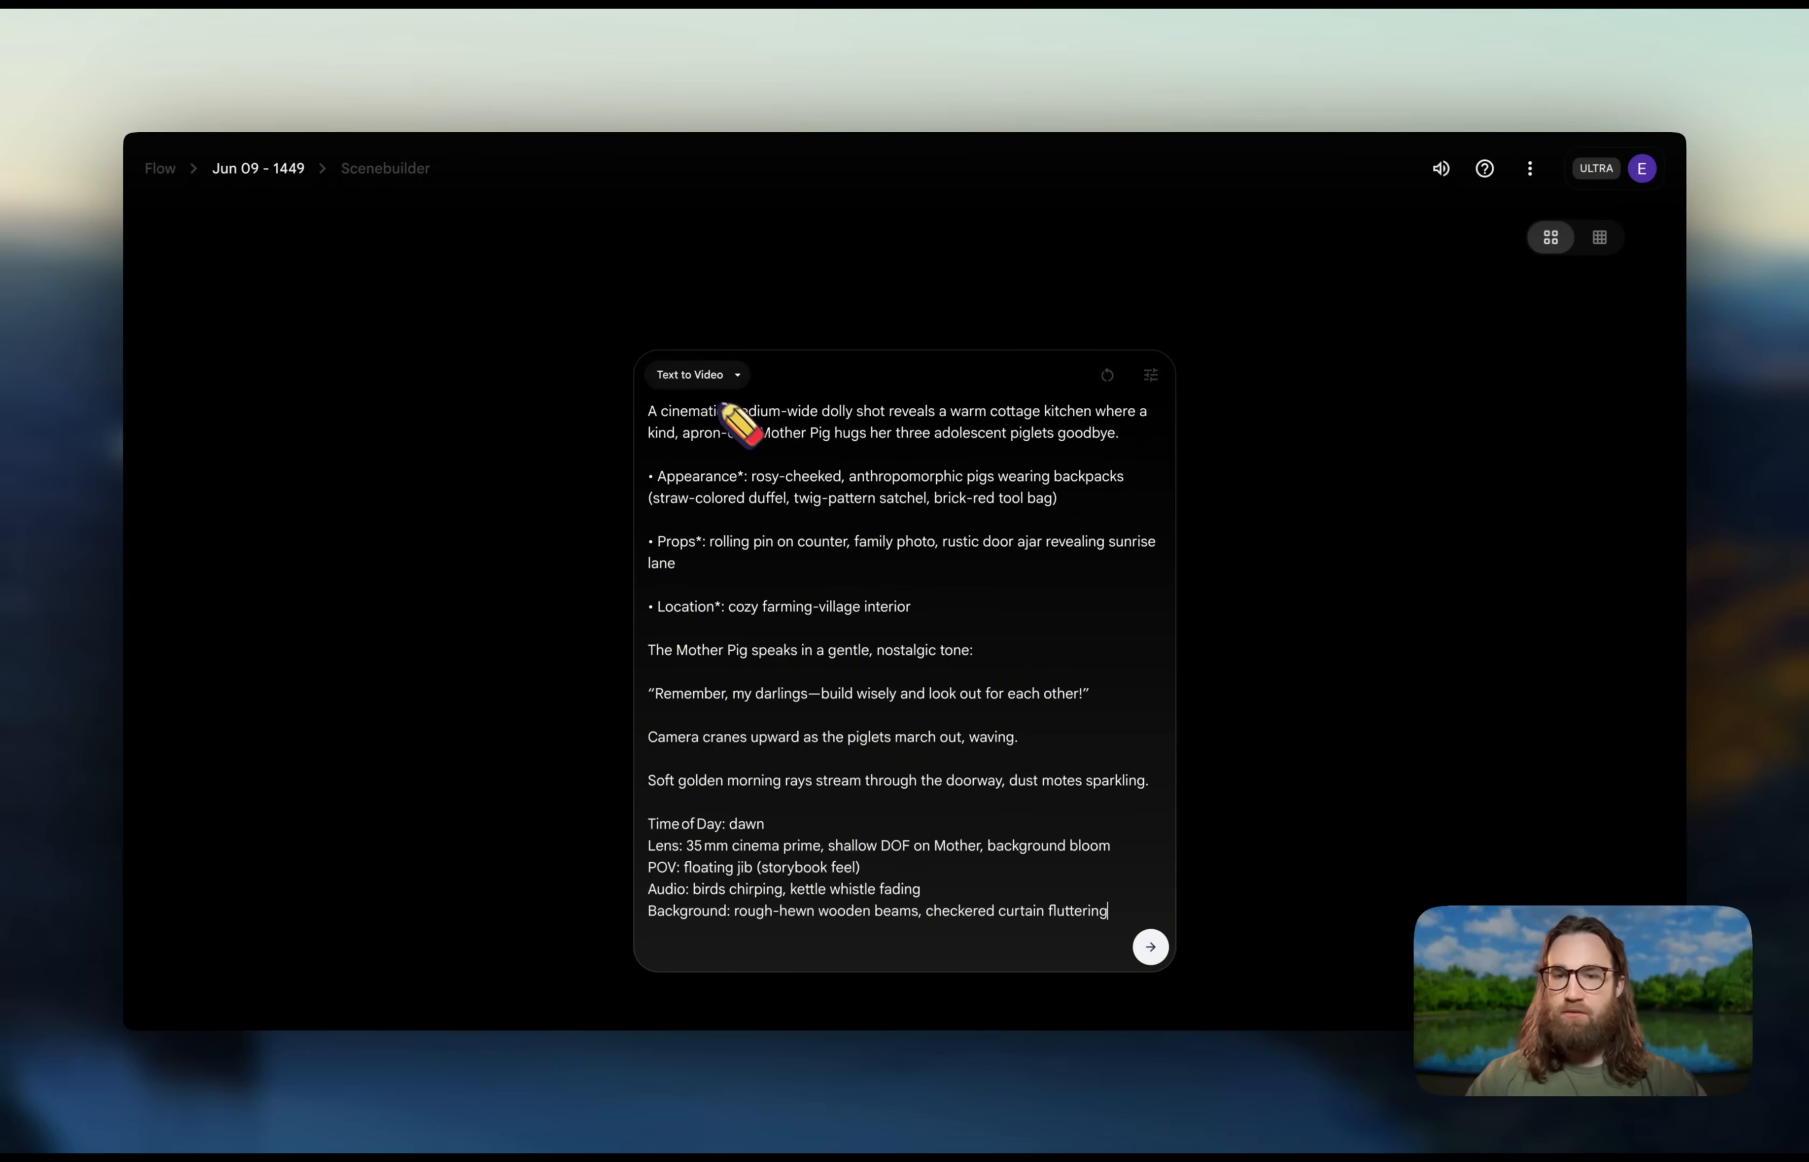
key("super+a")
key("BackSpace")
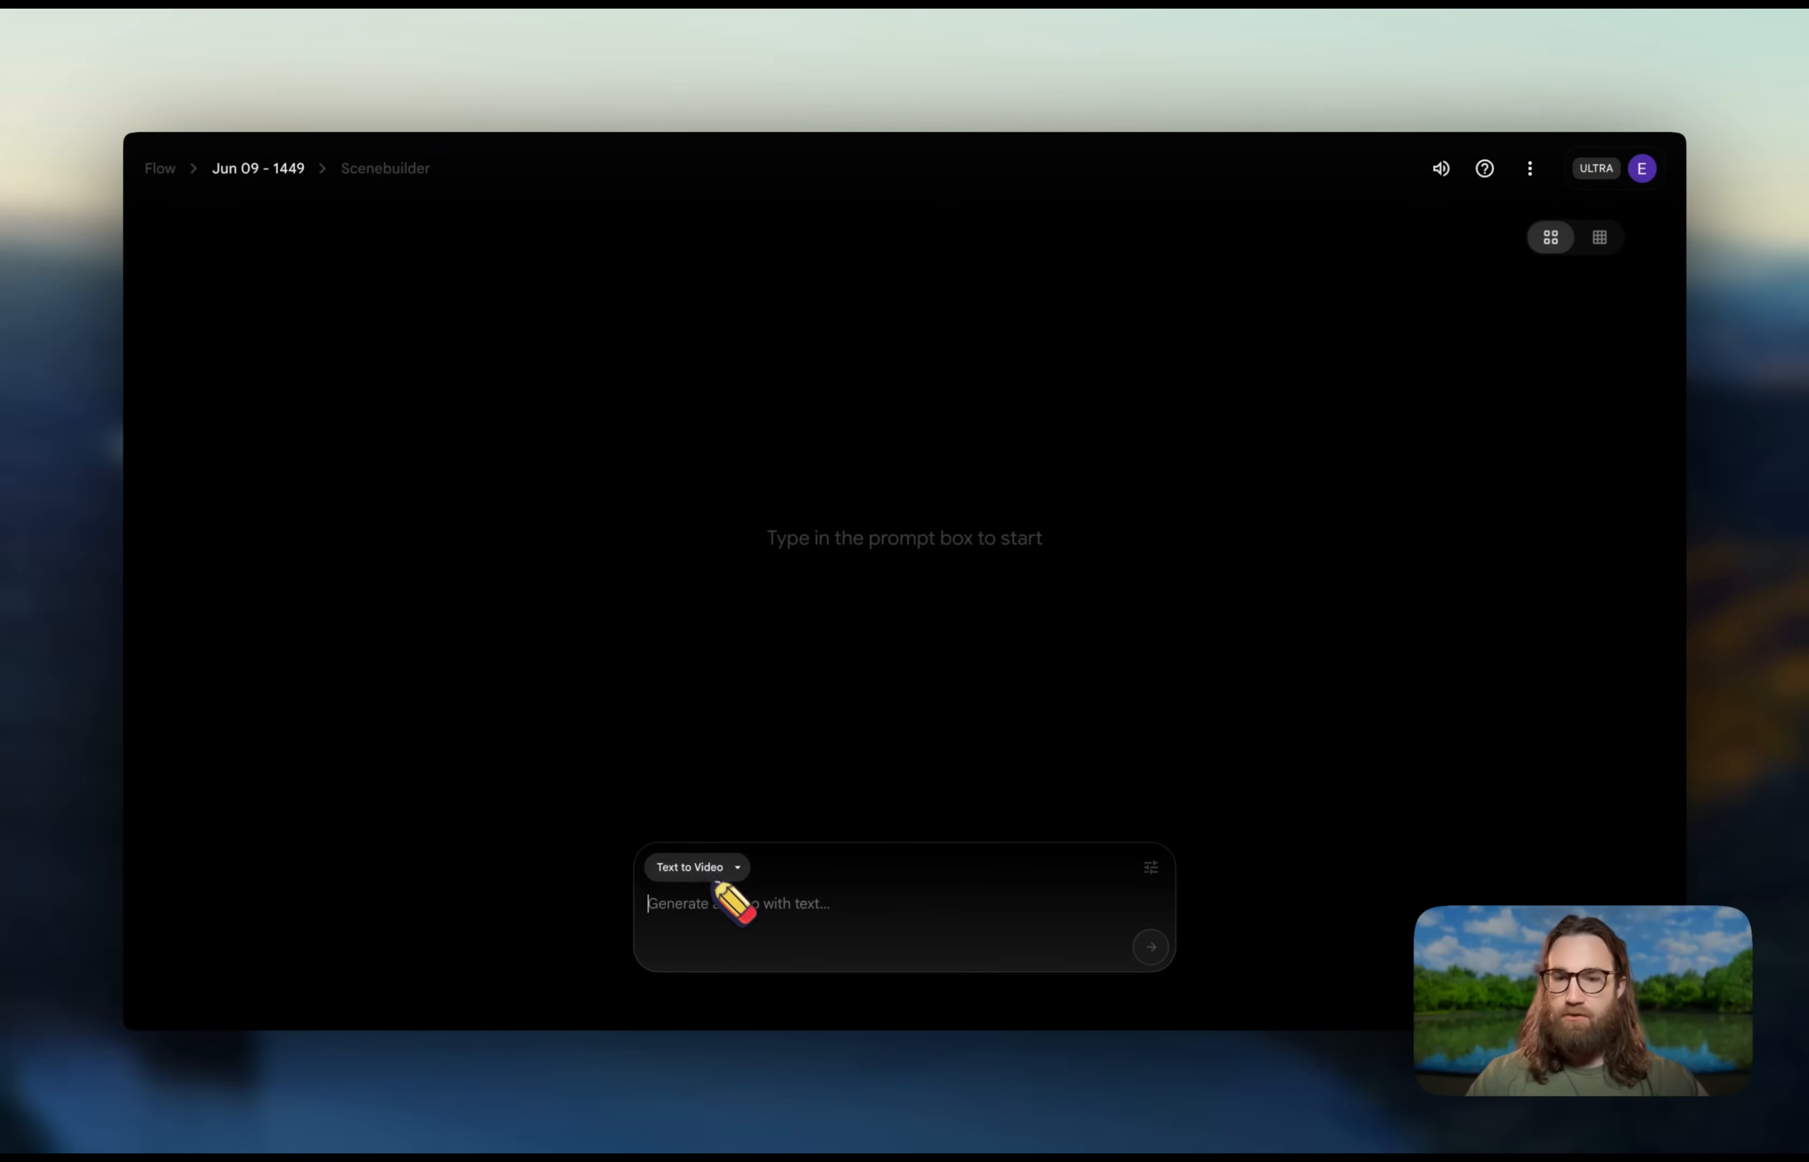
key("super+v")
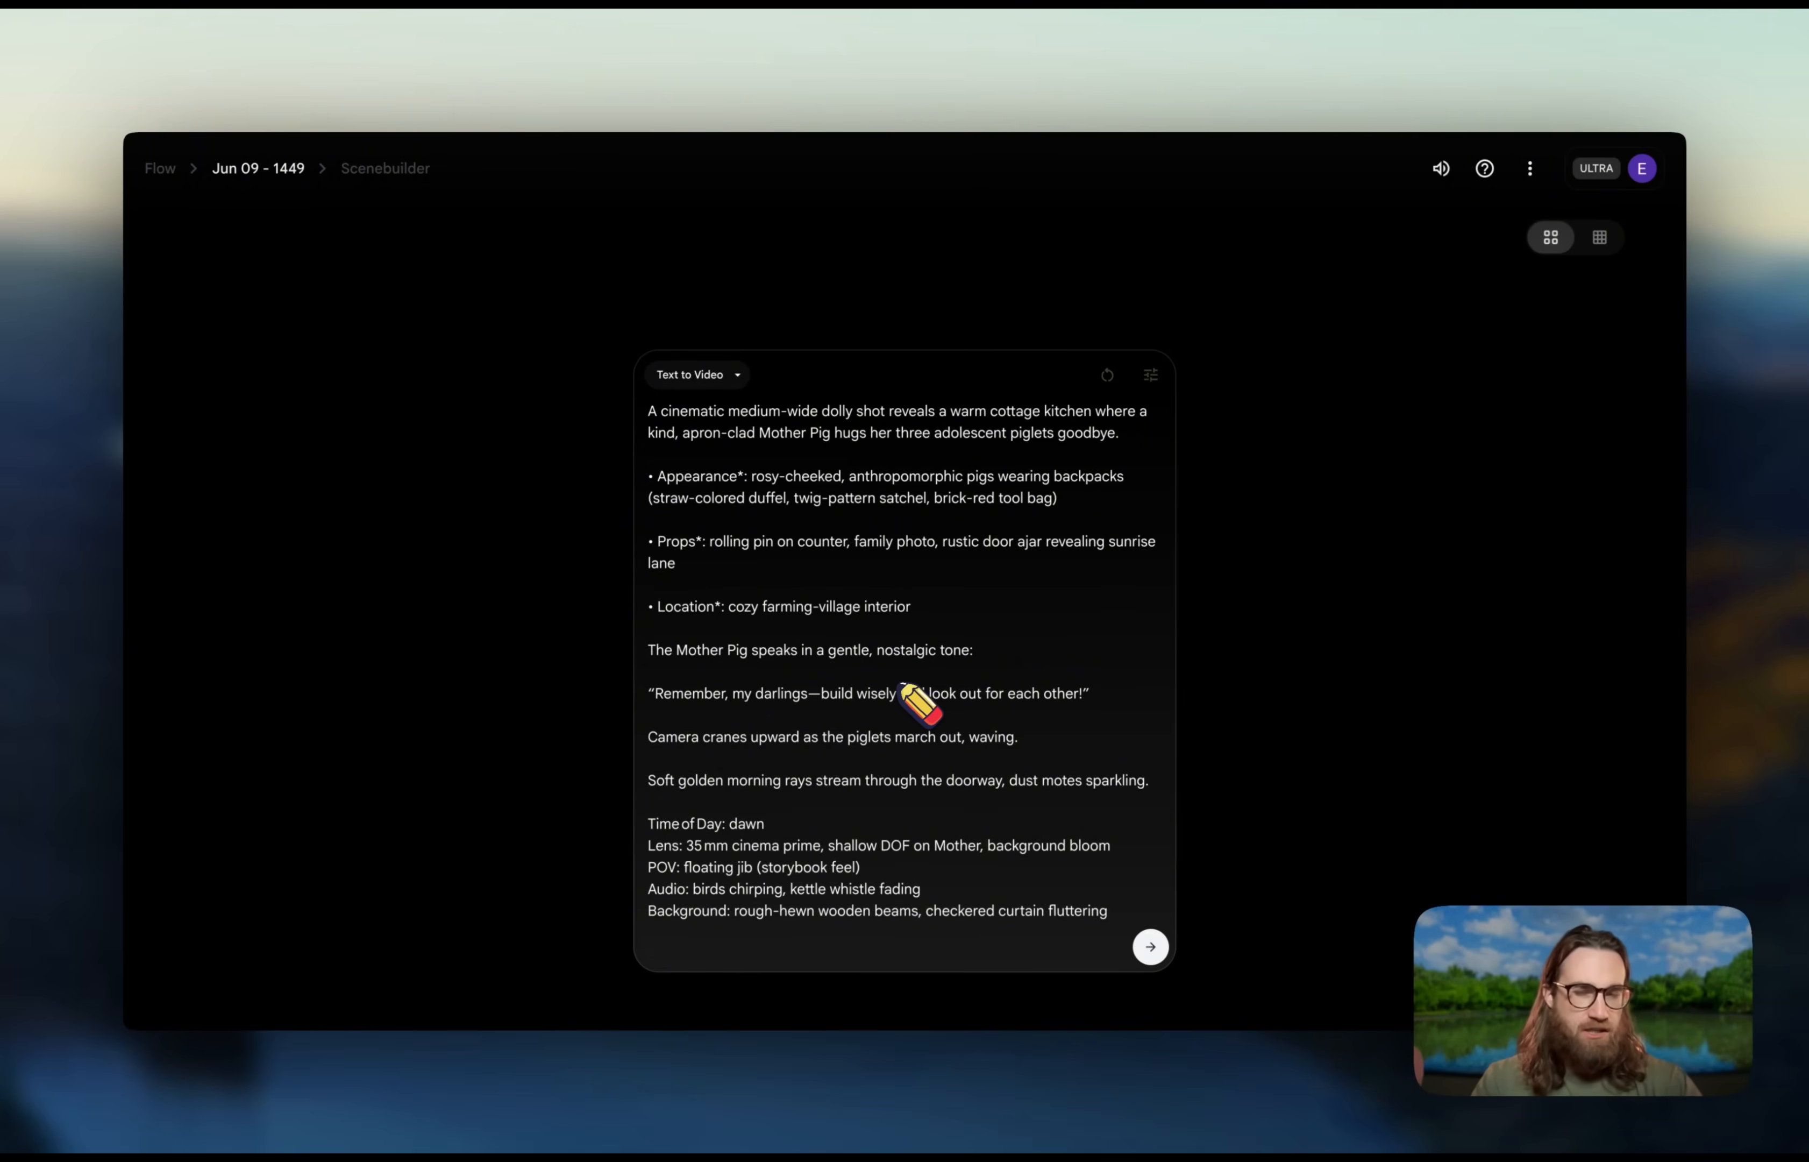
- Examine the pasted prompt's props, medium-wide dolly shot and Mother Pig speech lines
double_click(675, 543)
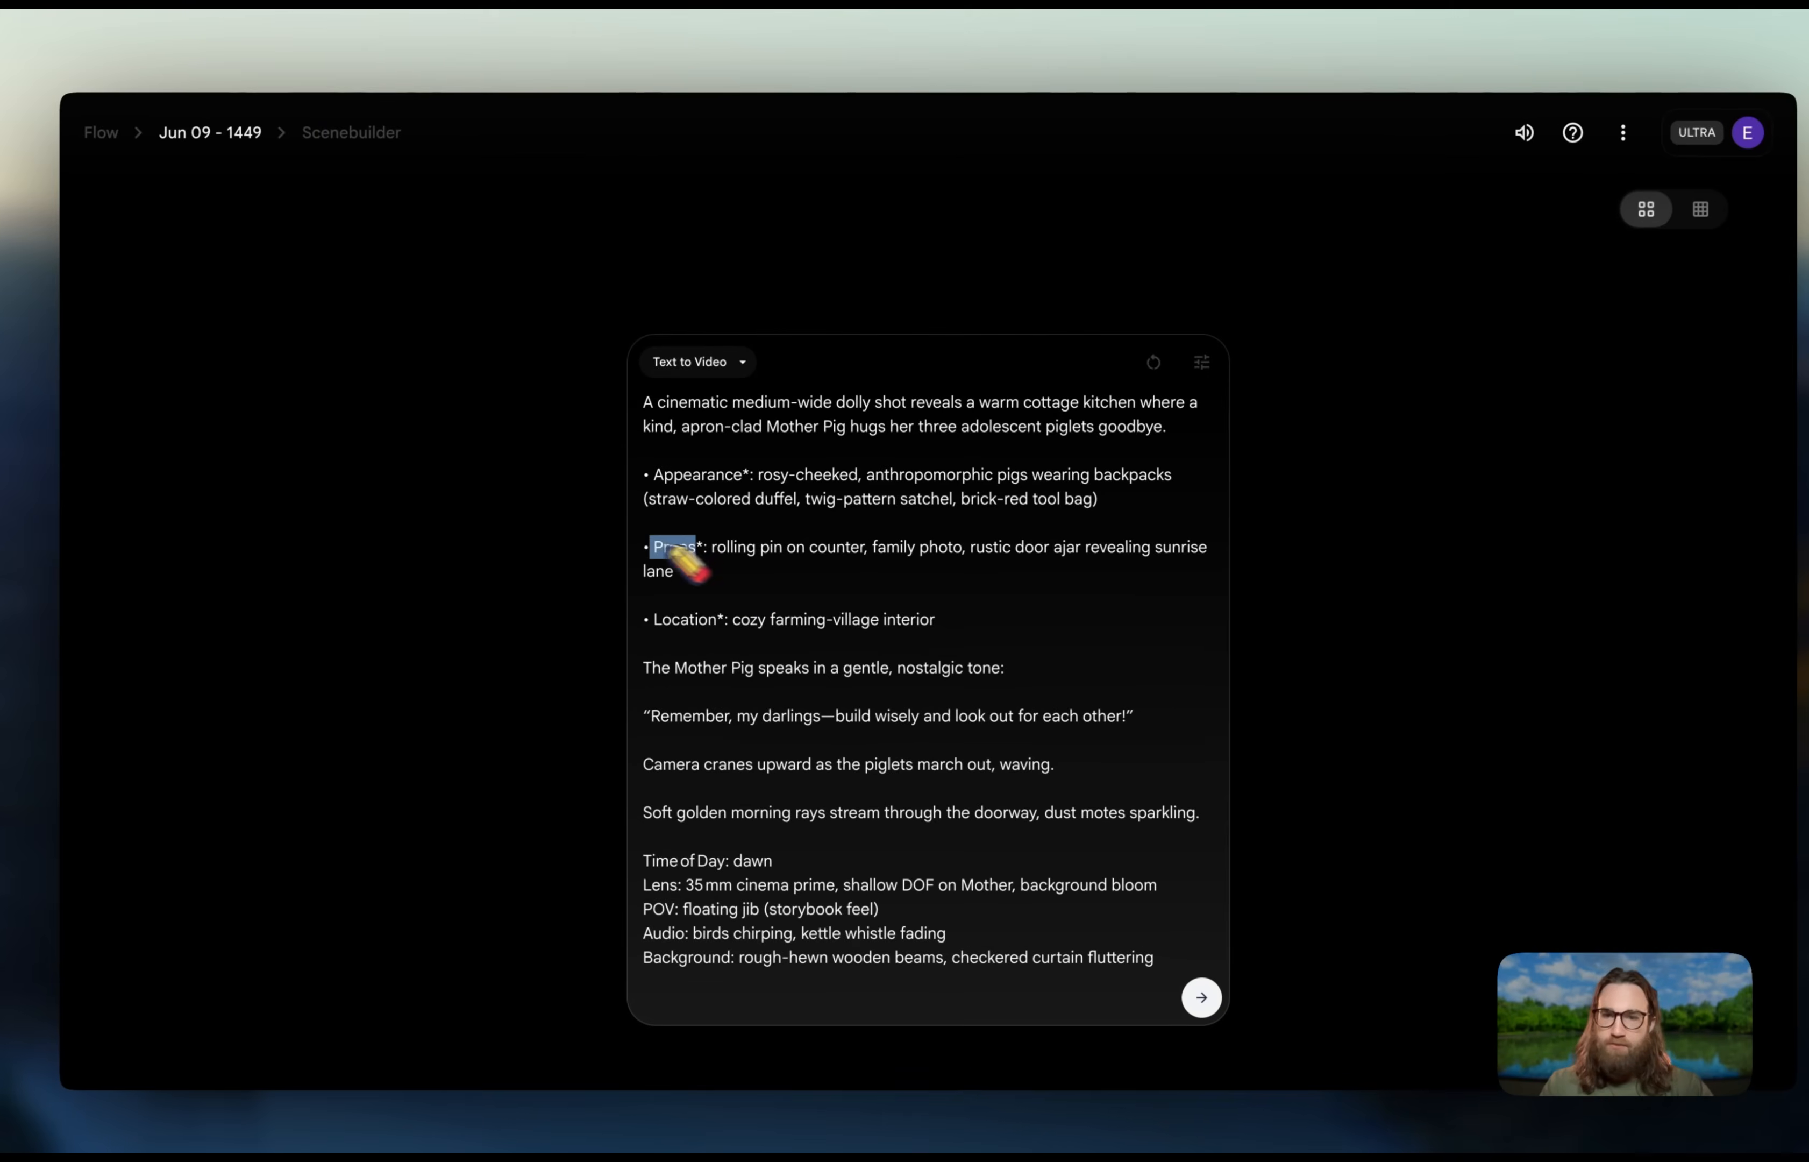
left_click(685, 561)
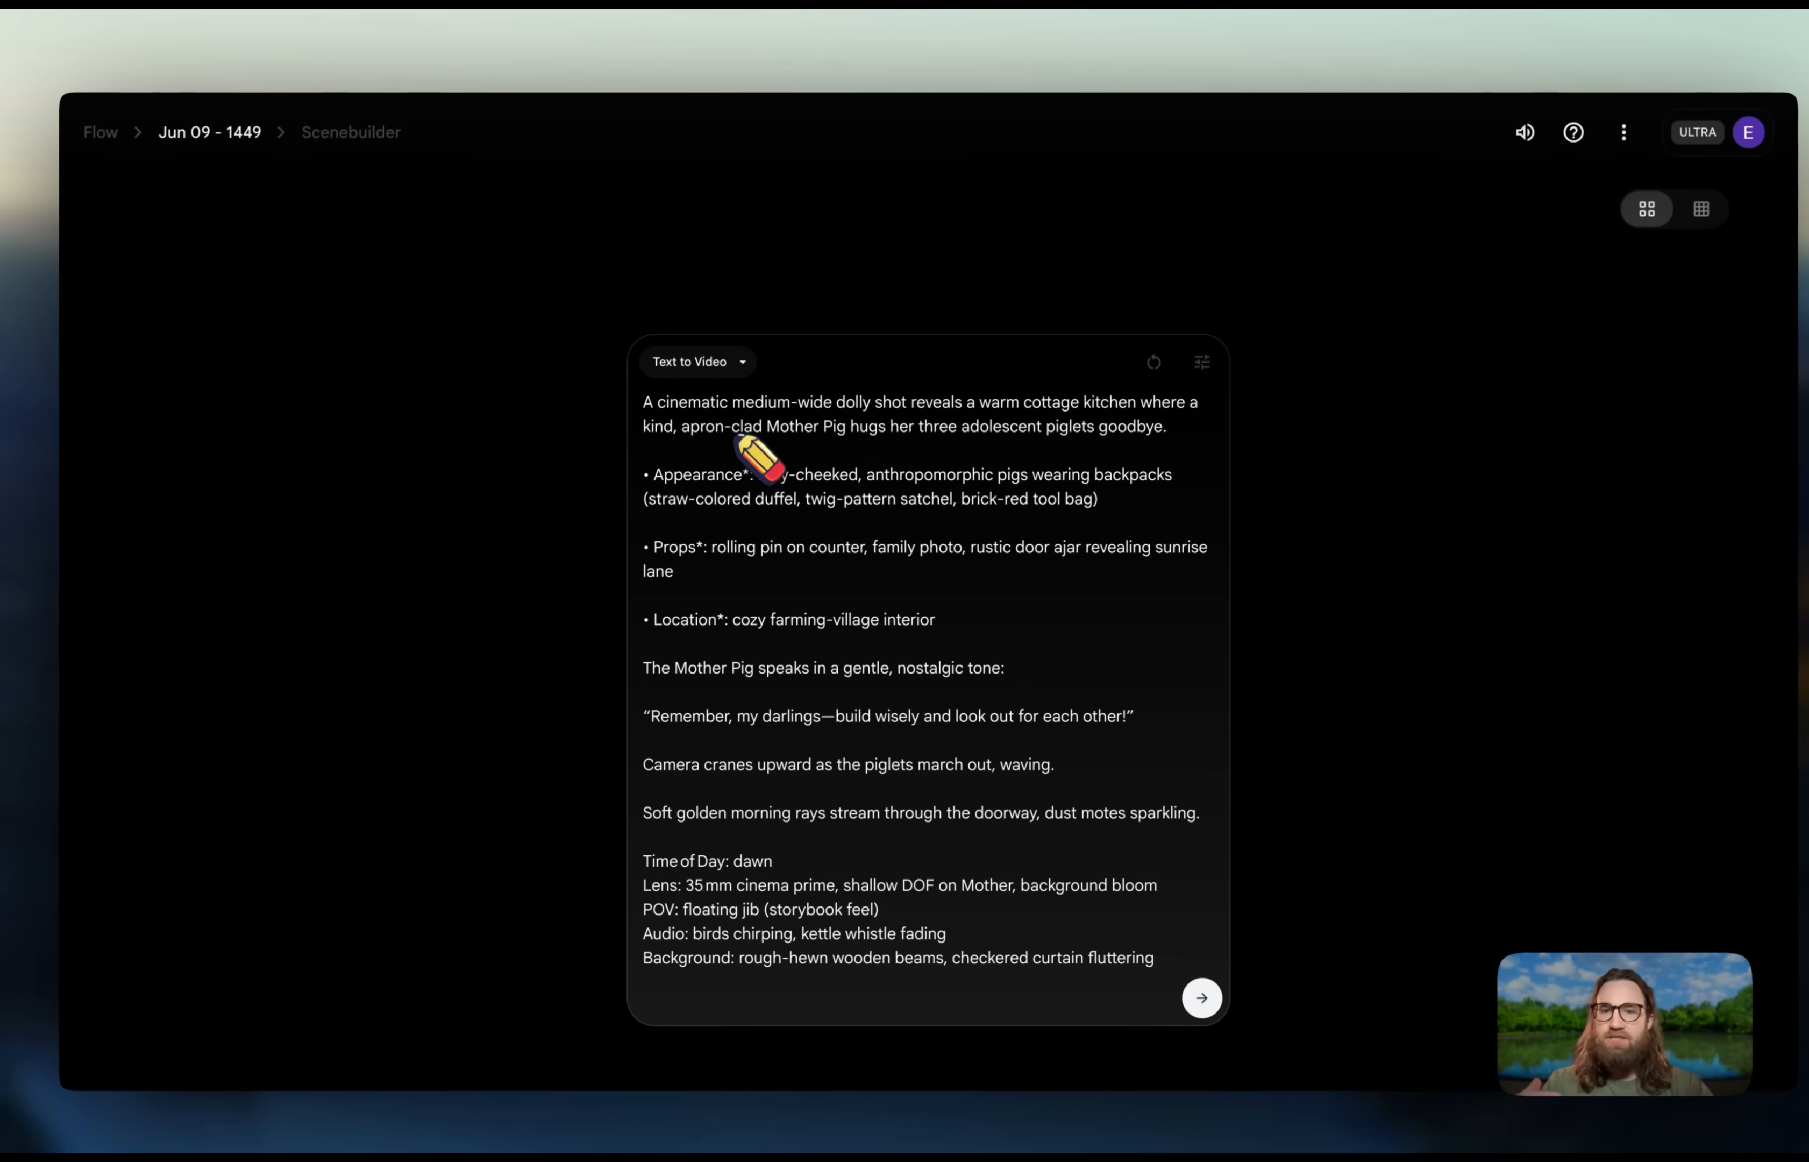
left_click_drag(731, 402, 936, 407)
left_click(940, 410)
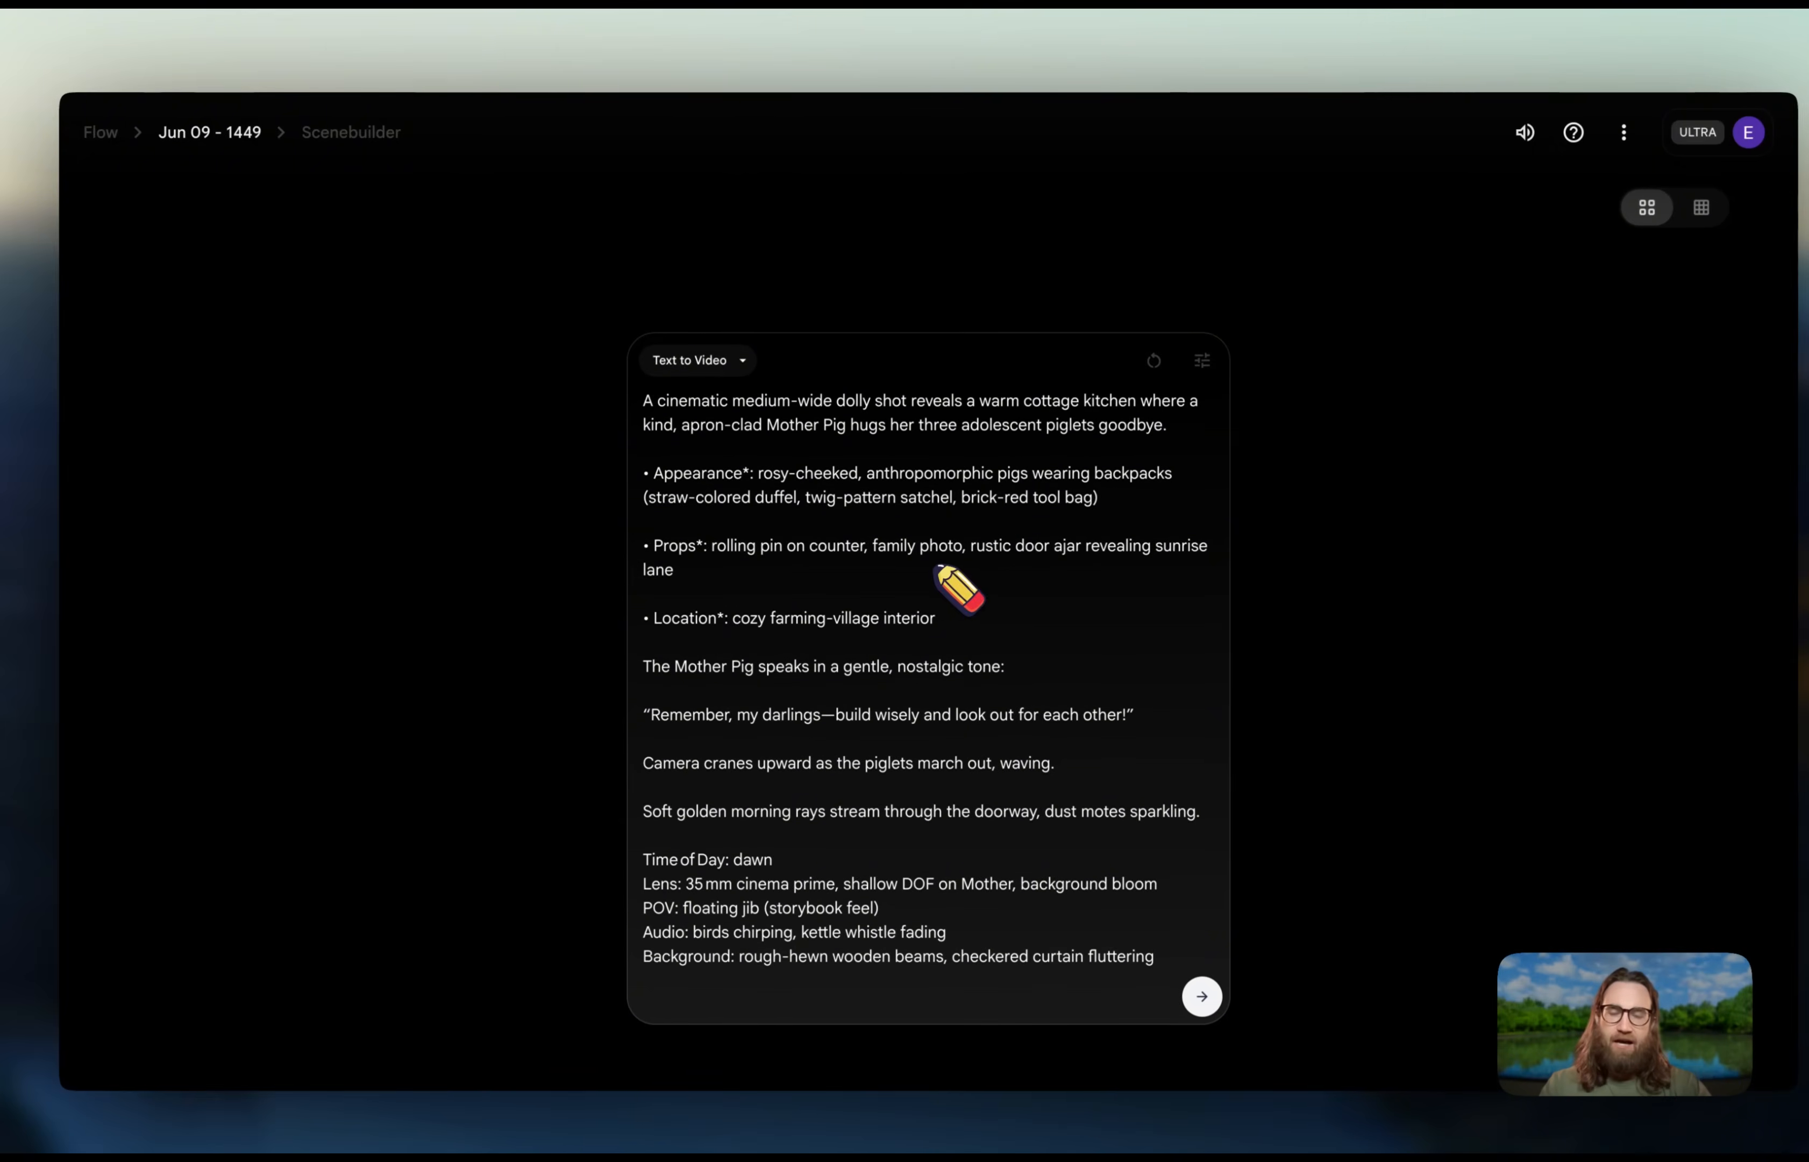
left_click(767, 667)
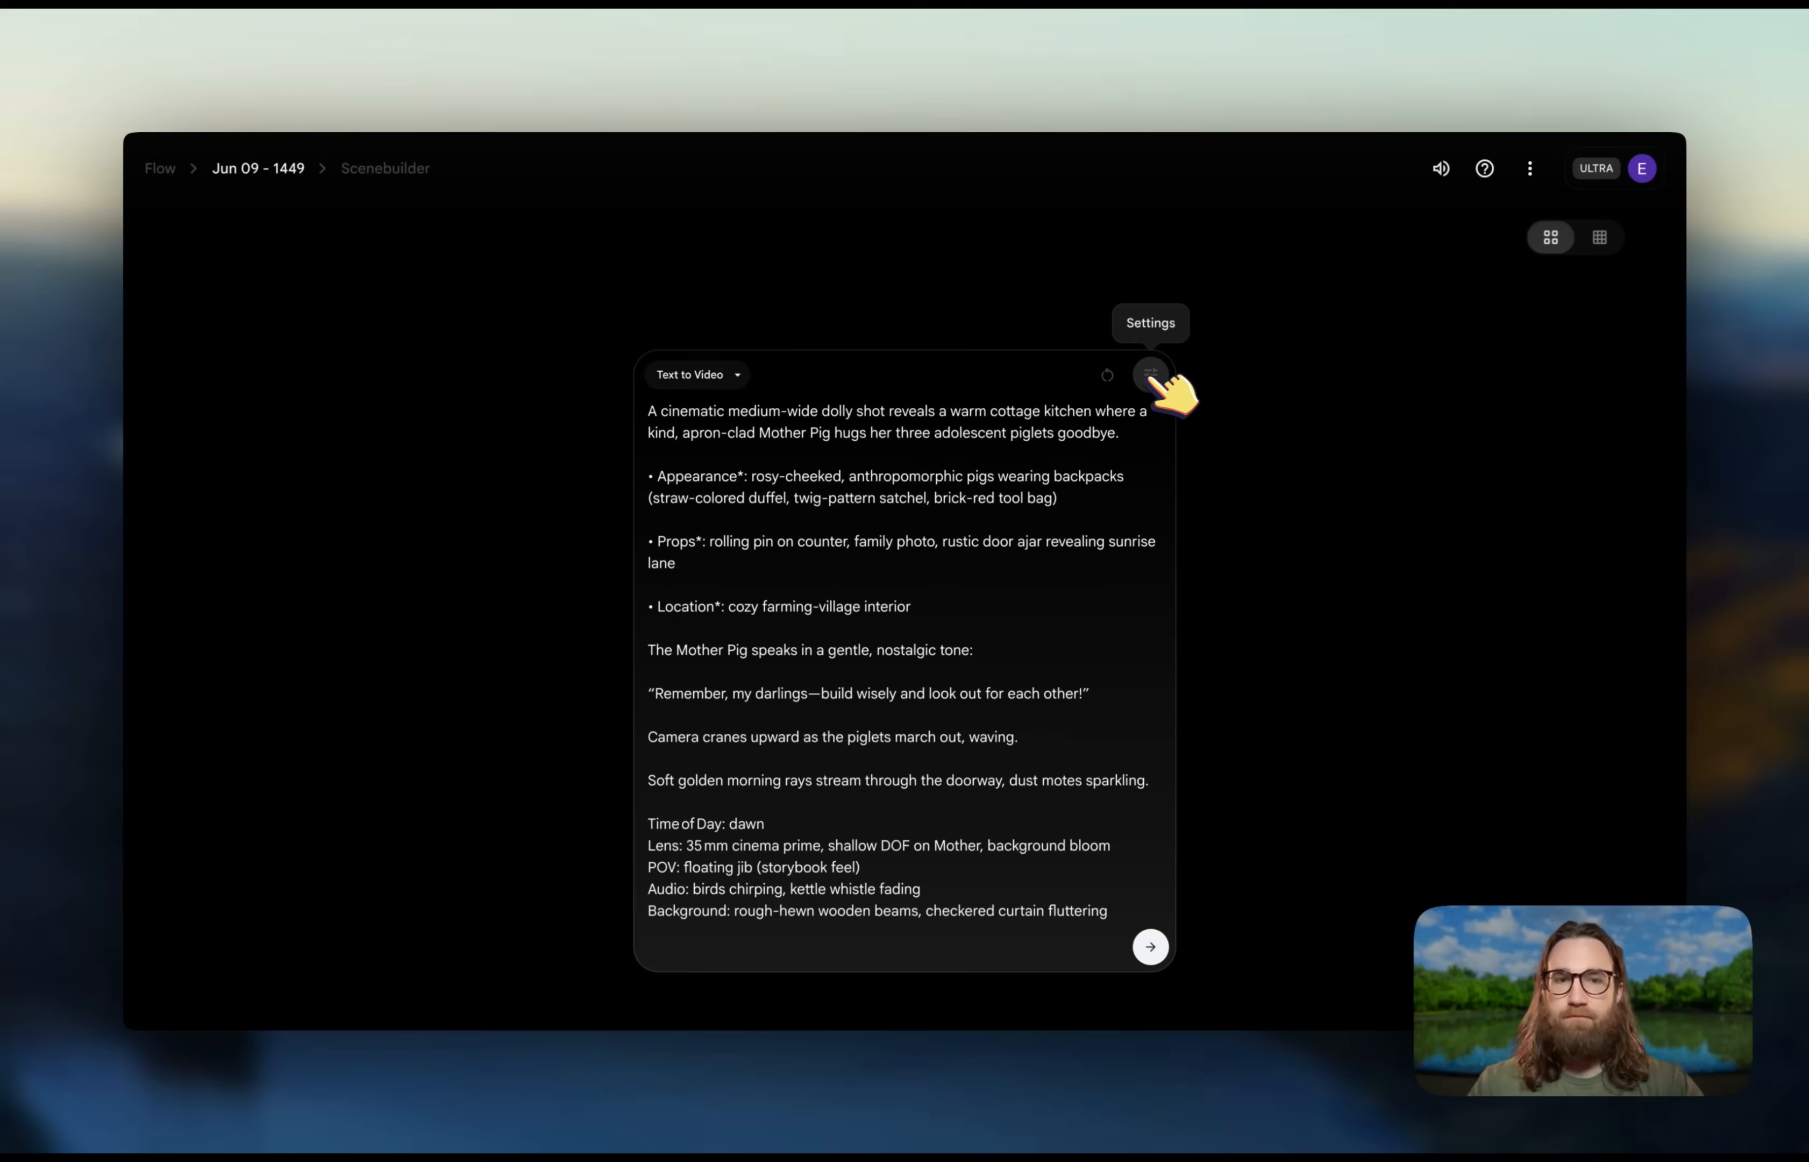
- Check the outputs-per-prompt options, leaving 2, and set the model to Veo 3 - Fast (Text to Video)
left_click(1151, 372)
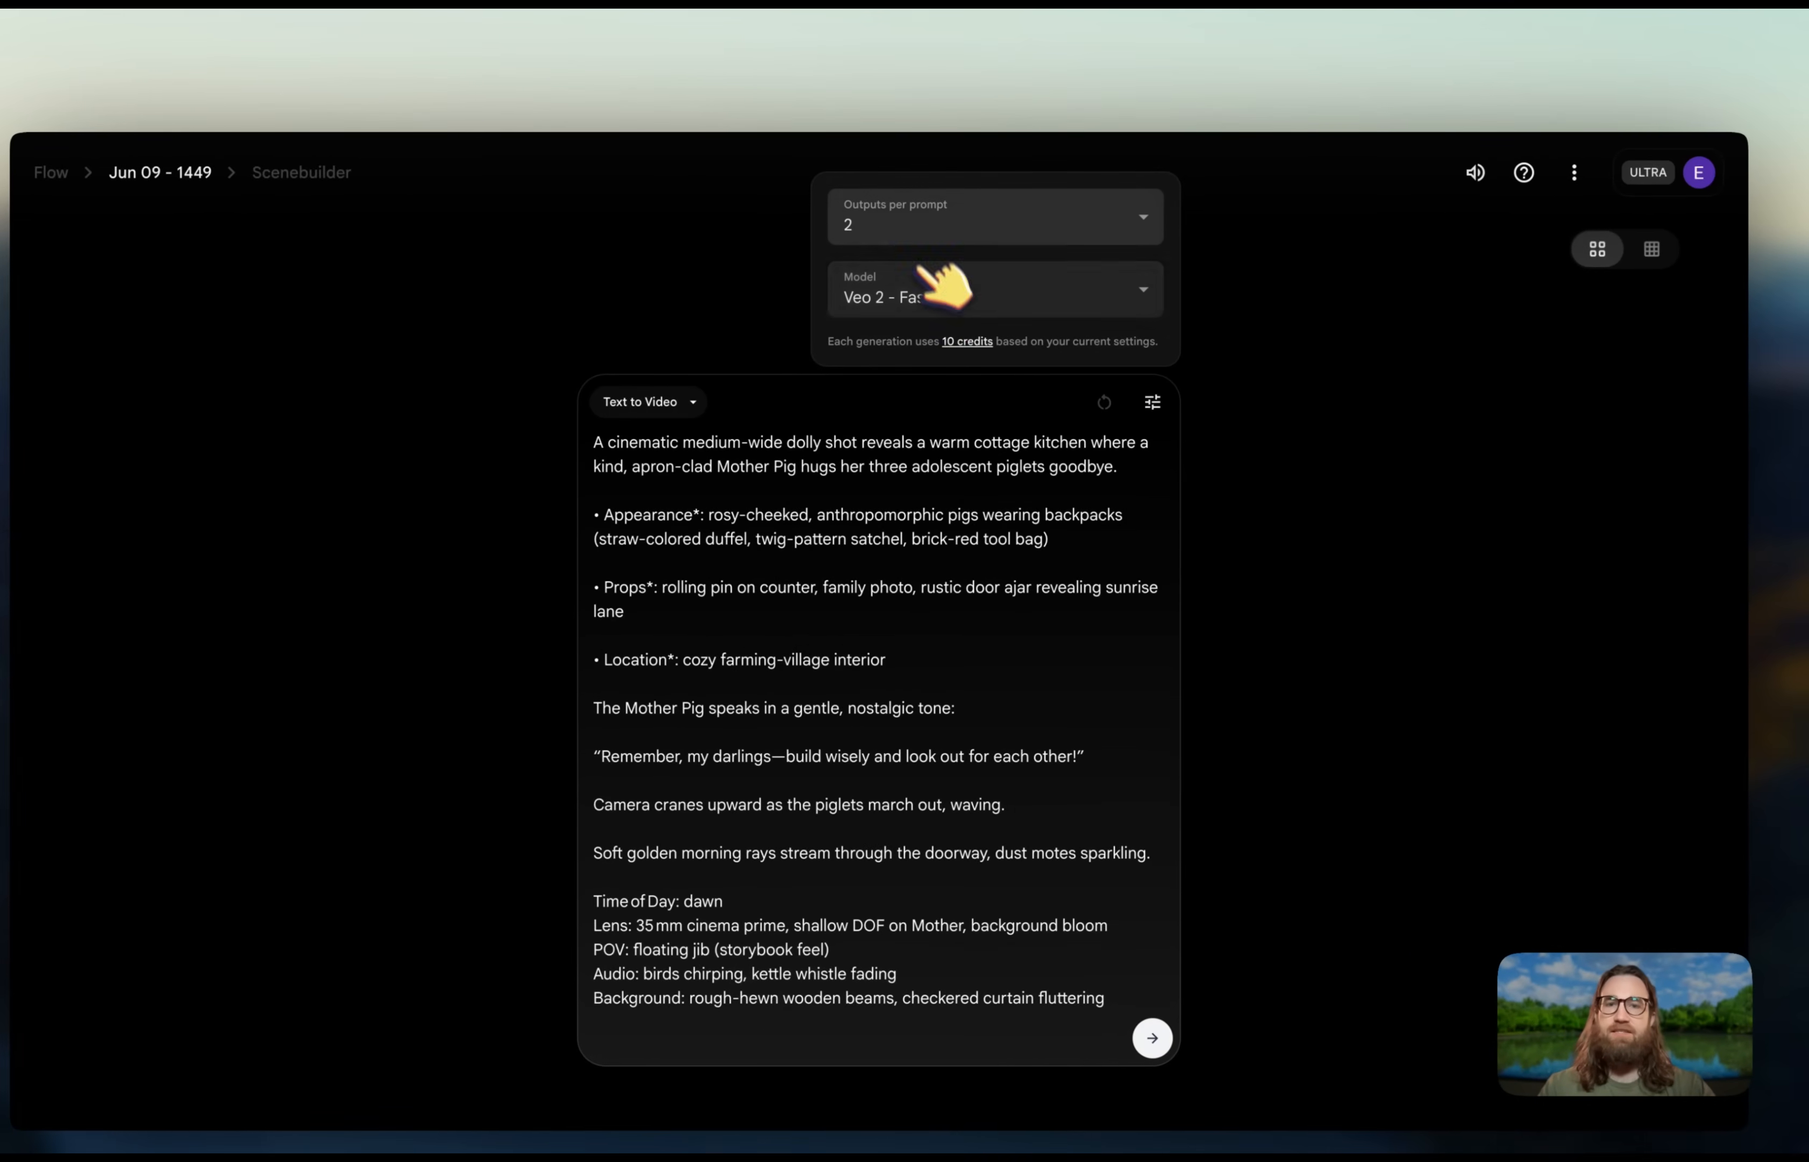
left_click(907, 221)
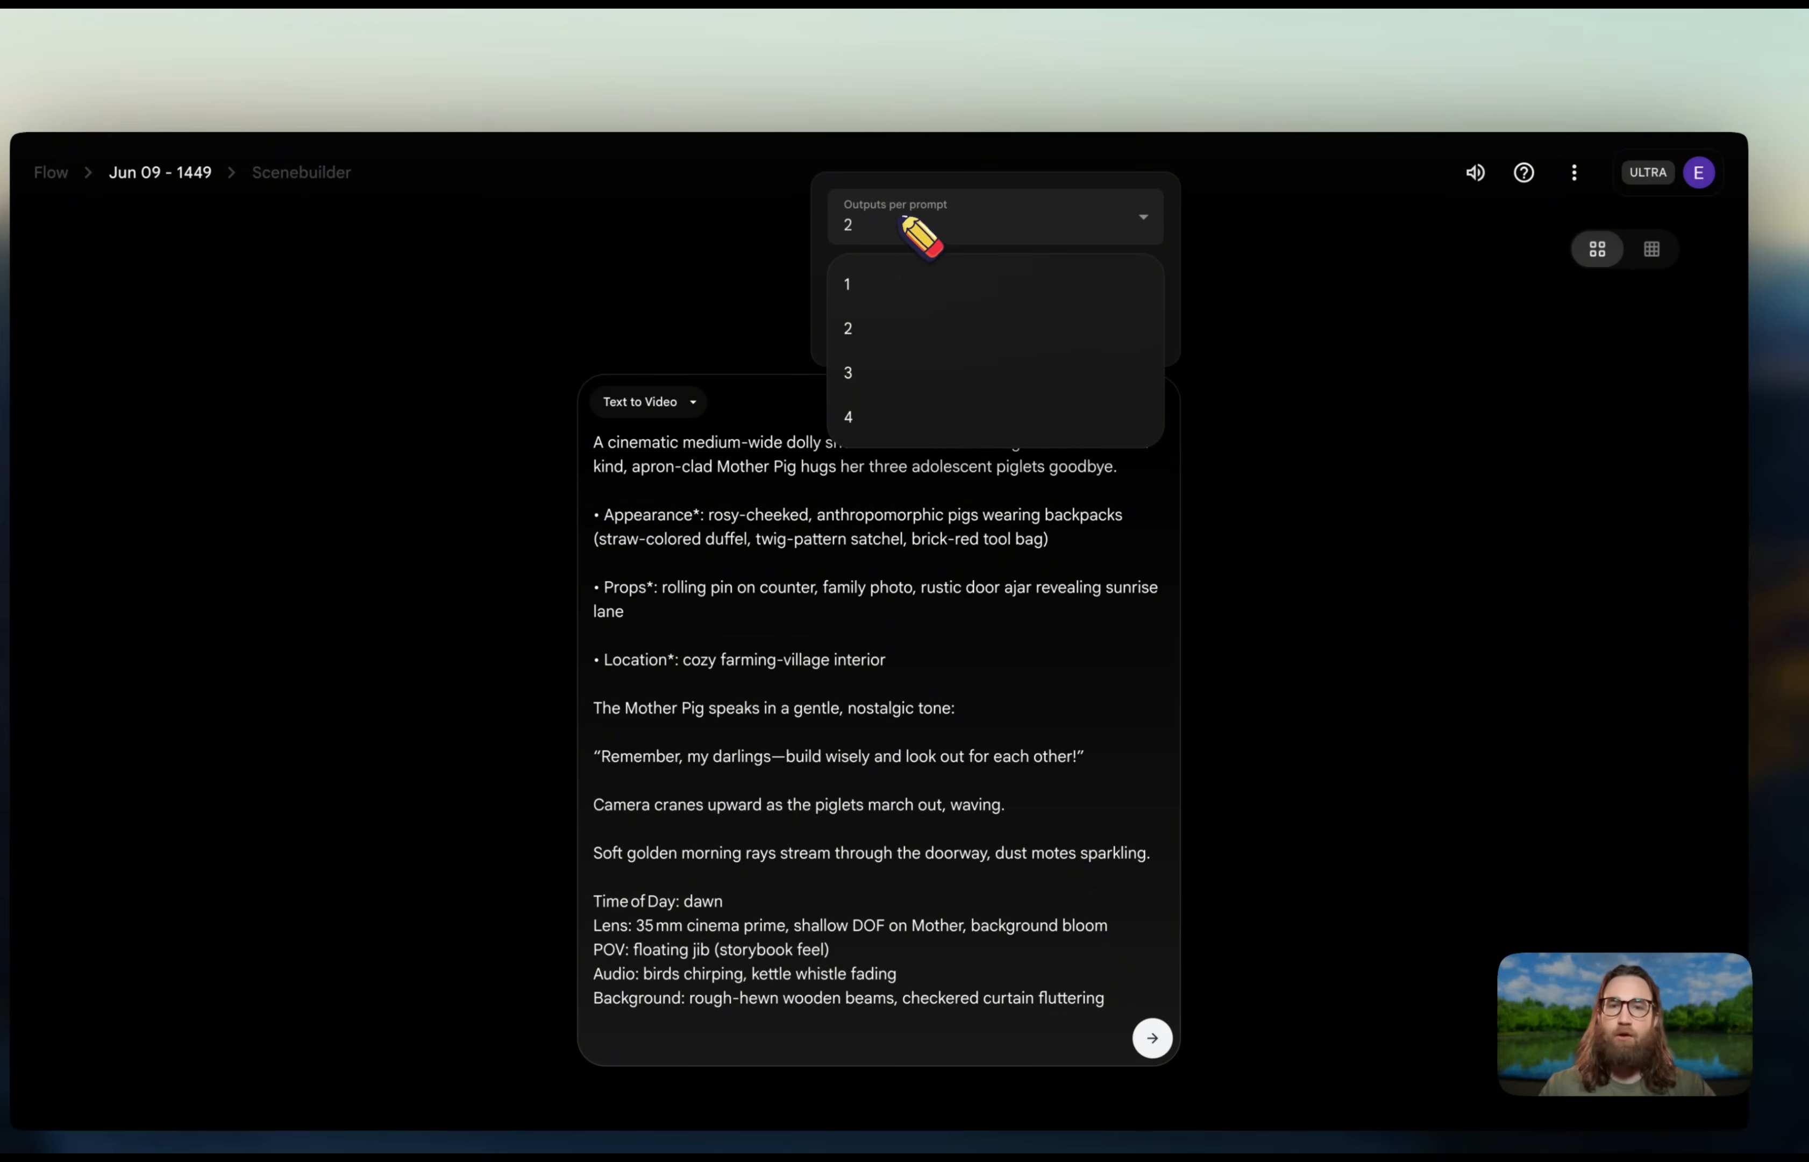
left_click(909, 225)
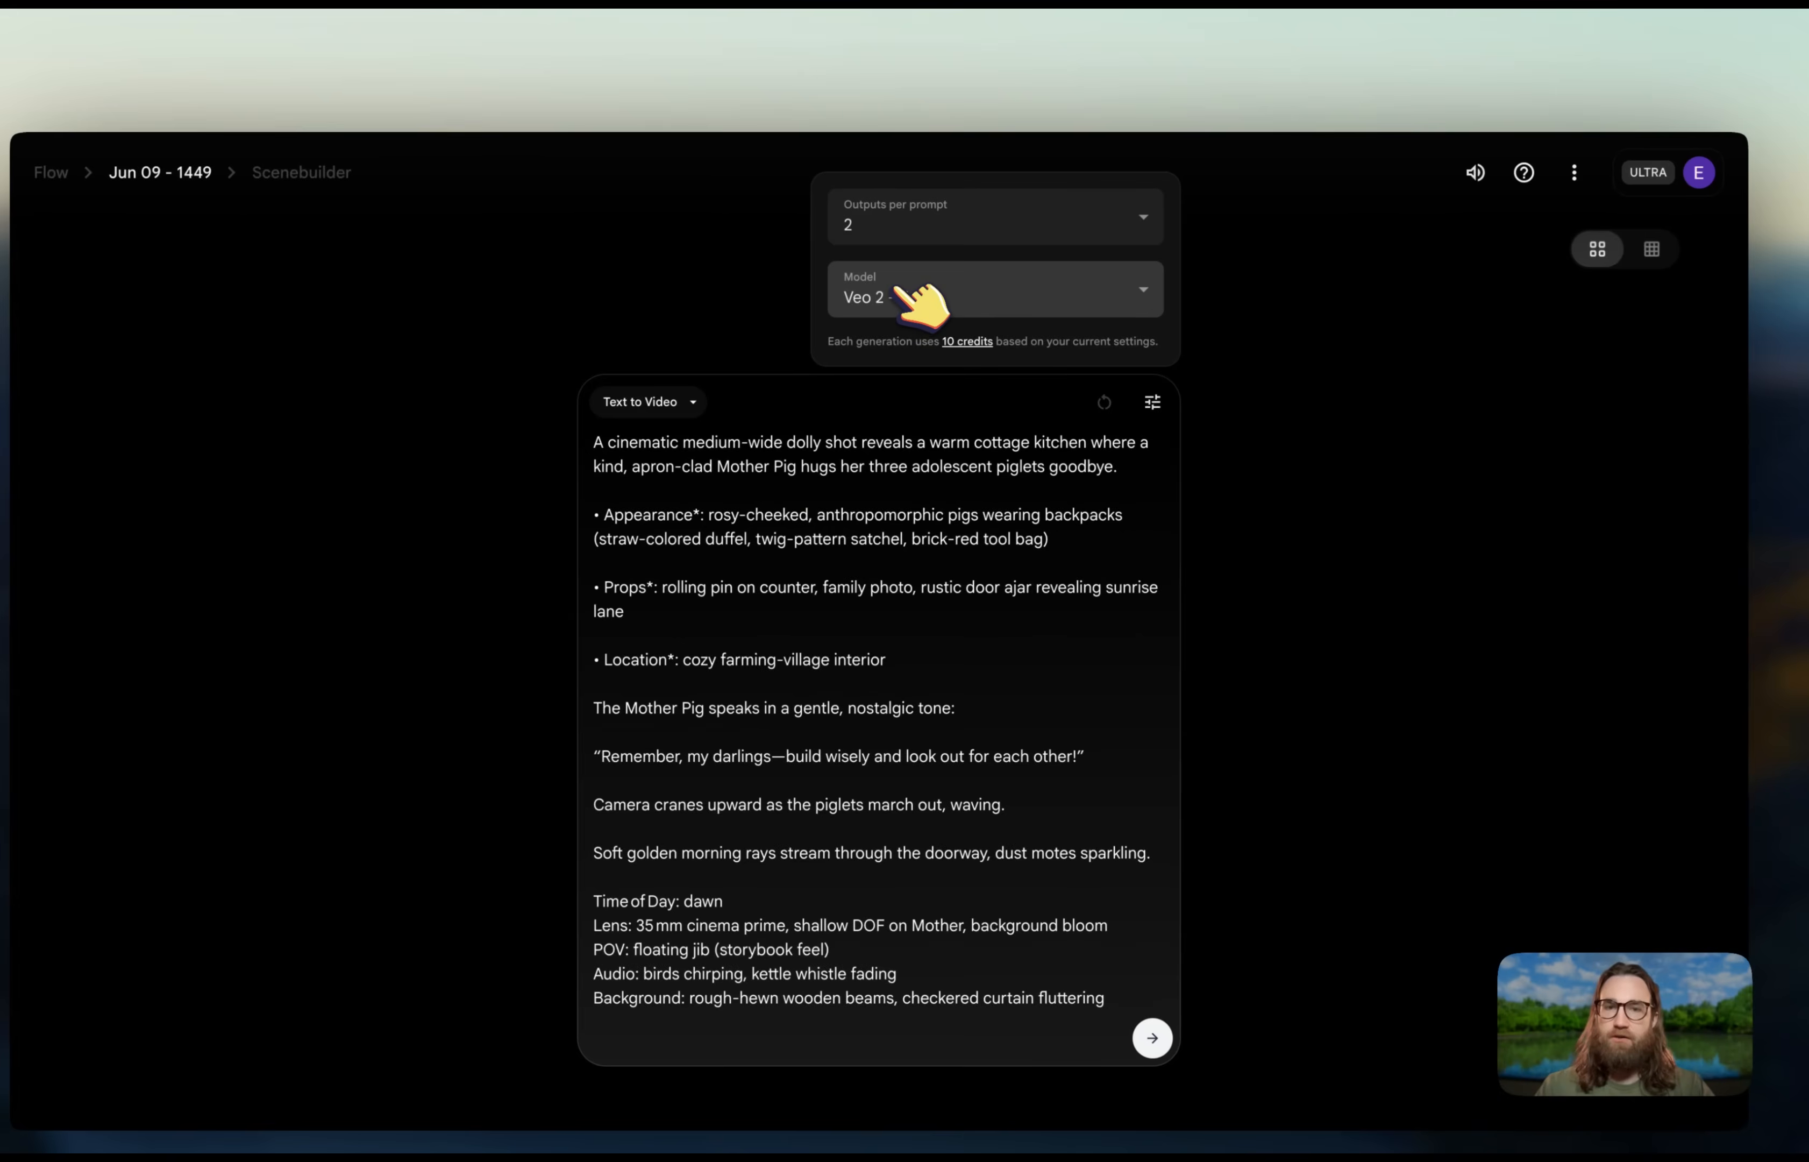
left_click(950, 293)
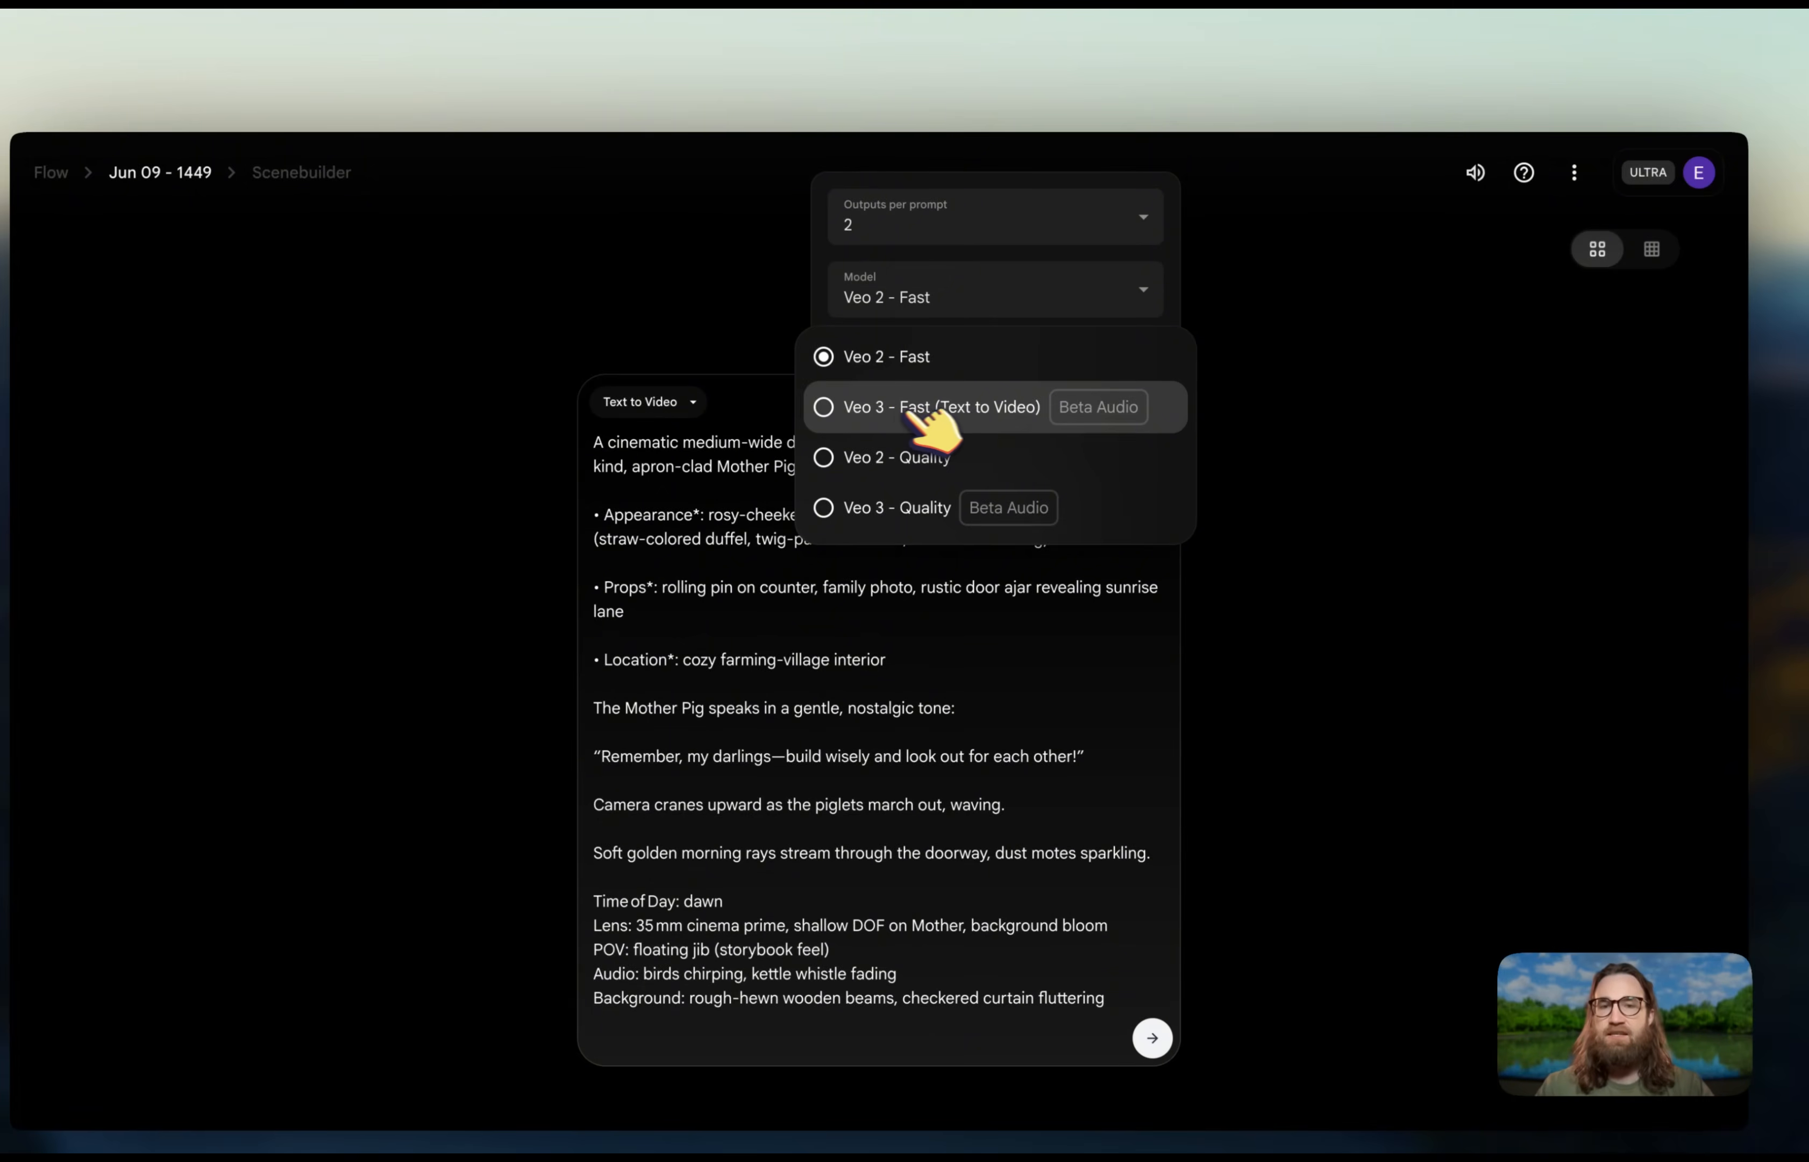
left_click(921, 415)
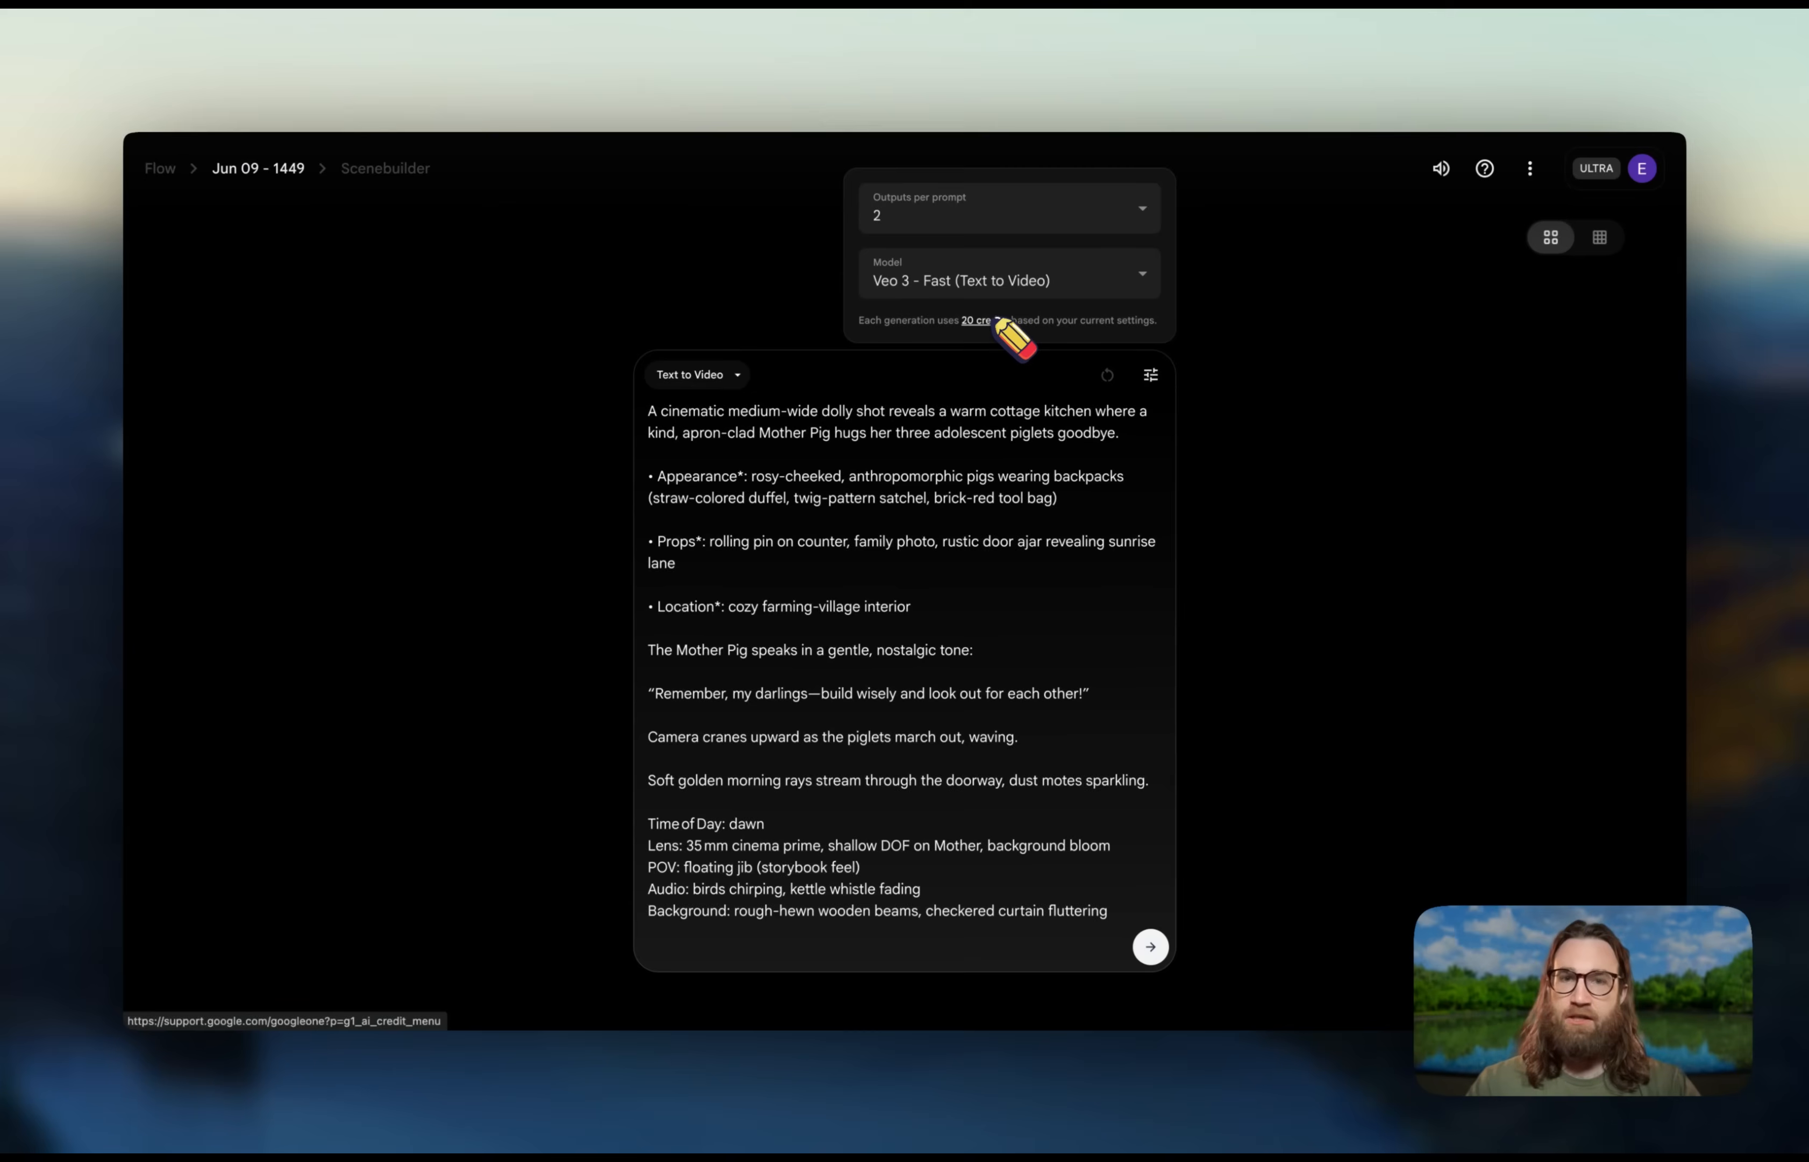
- Try the Veo 3 - Quality model to check its credit cost, and switch back to Veo 3 - Fast (Text to Video)
left_click(1030, 282)
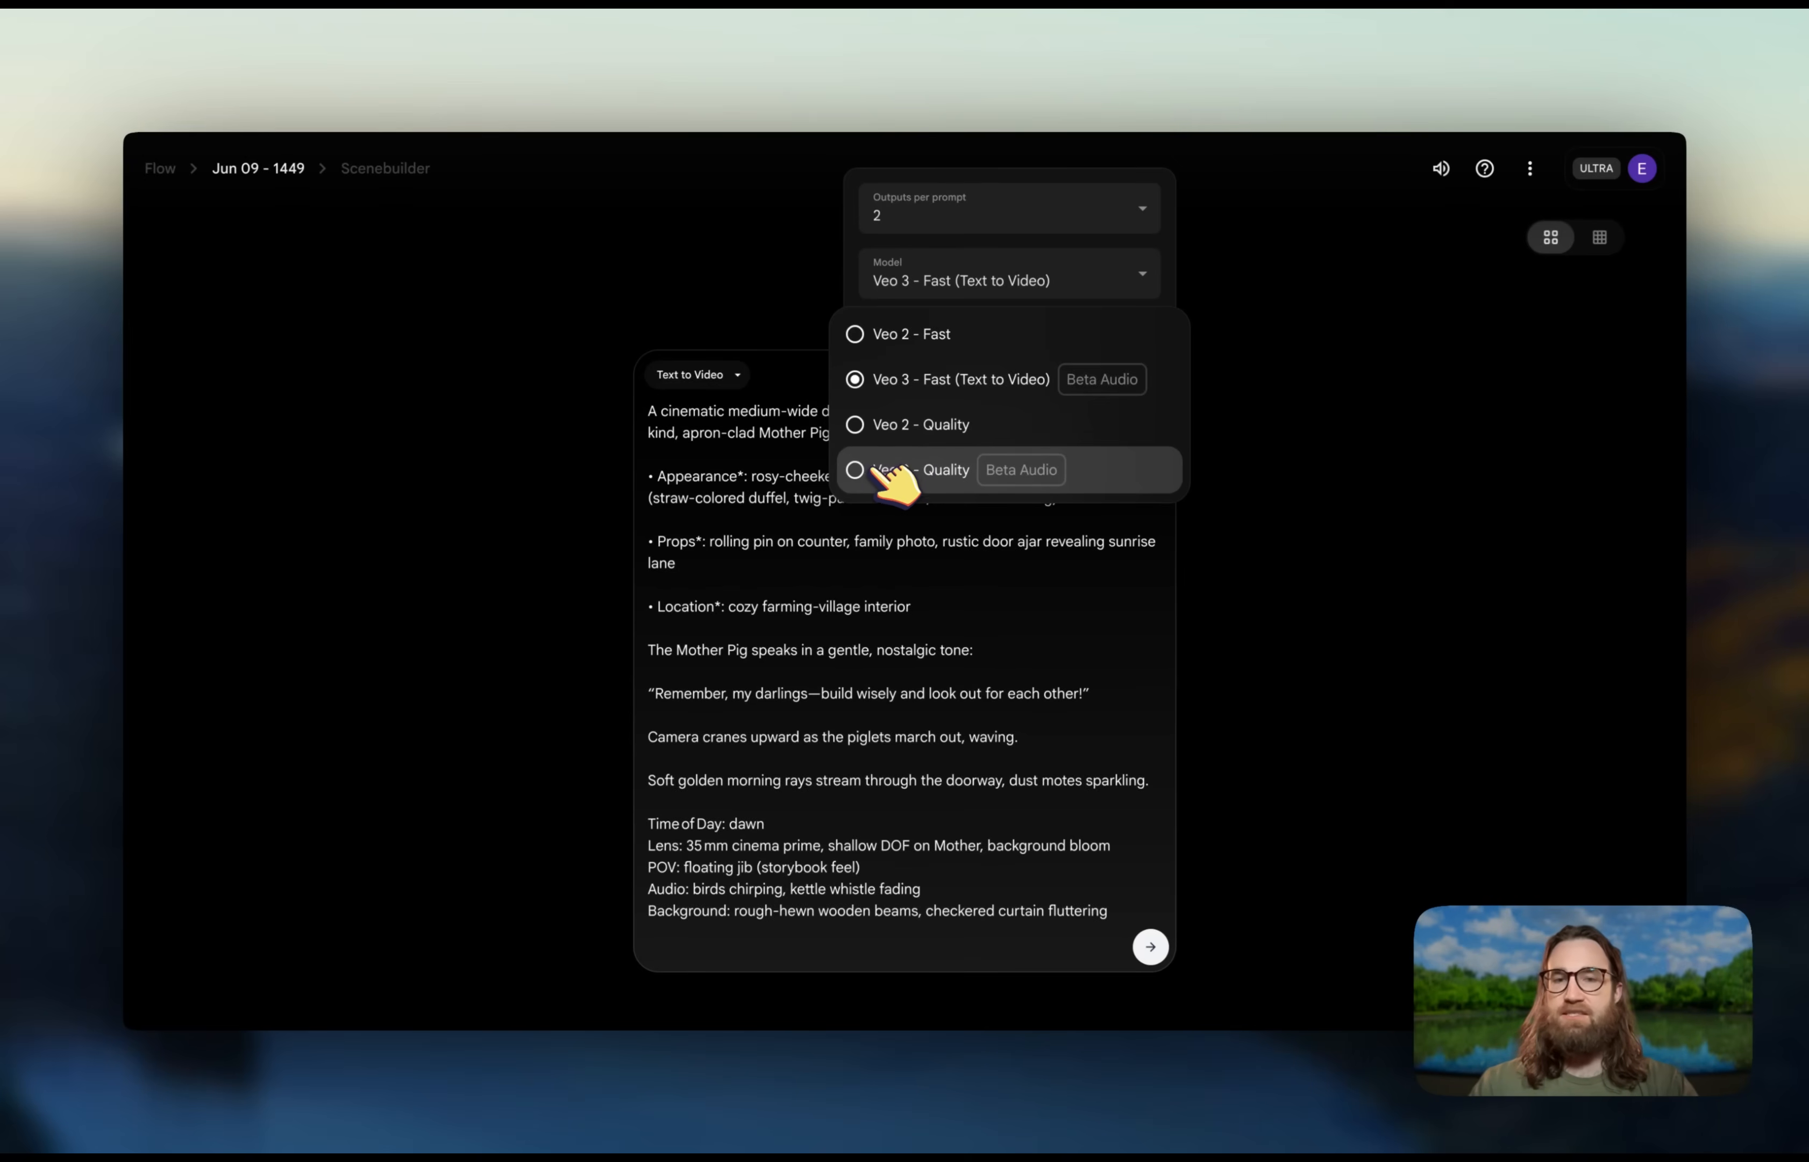
left_click(893, 475)
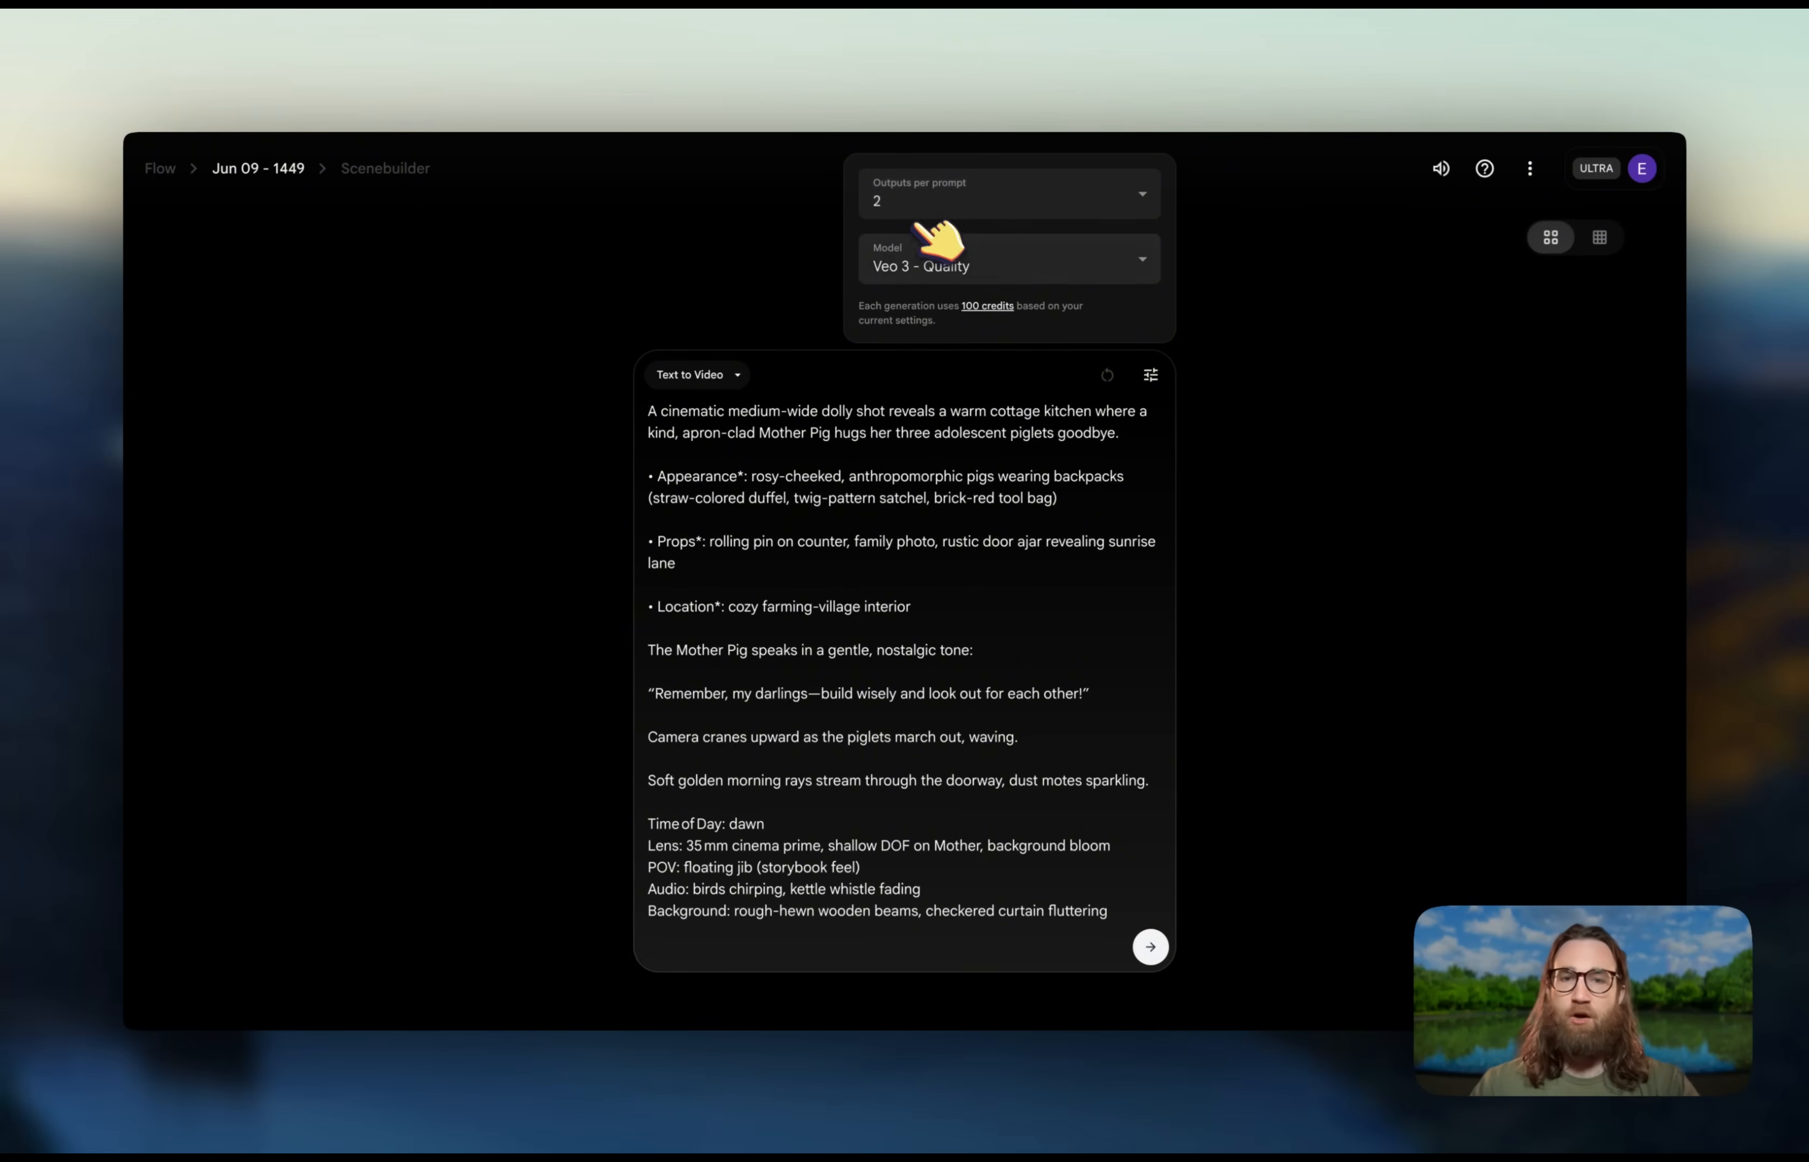
left_click(952, 257)
left_click(939, 348)
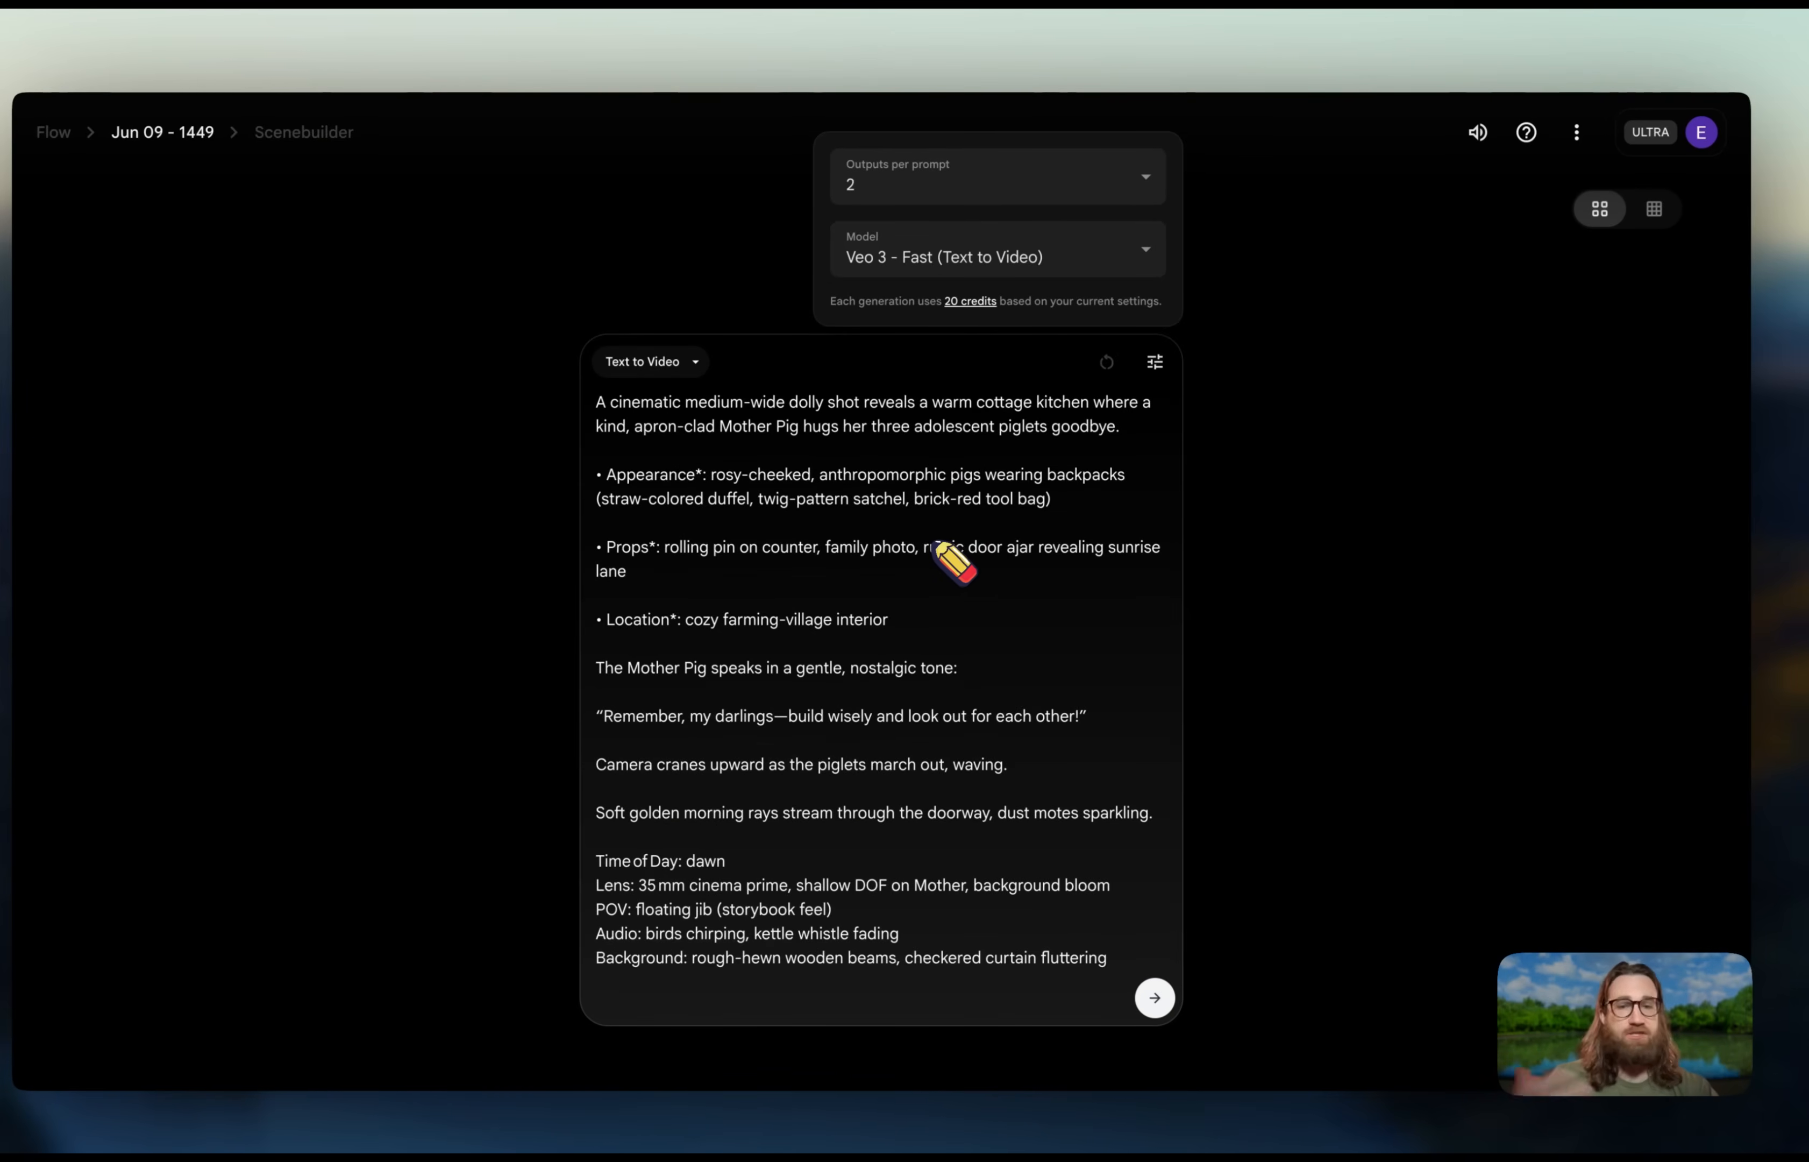
- Generate the Mother Pig and piglets clips and expand their full prompt for review
left_click(1155, 998)
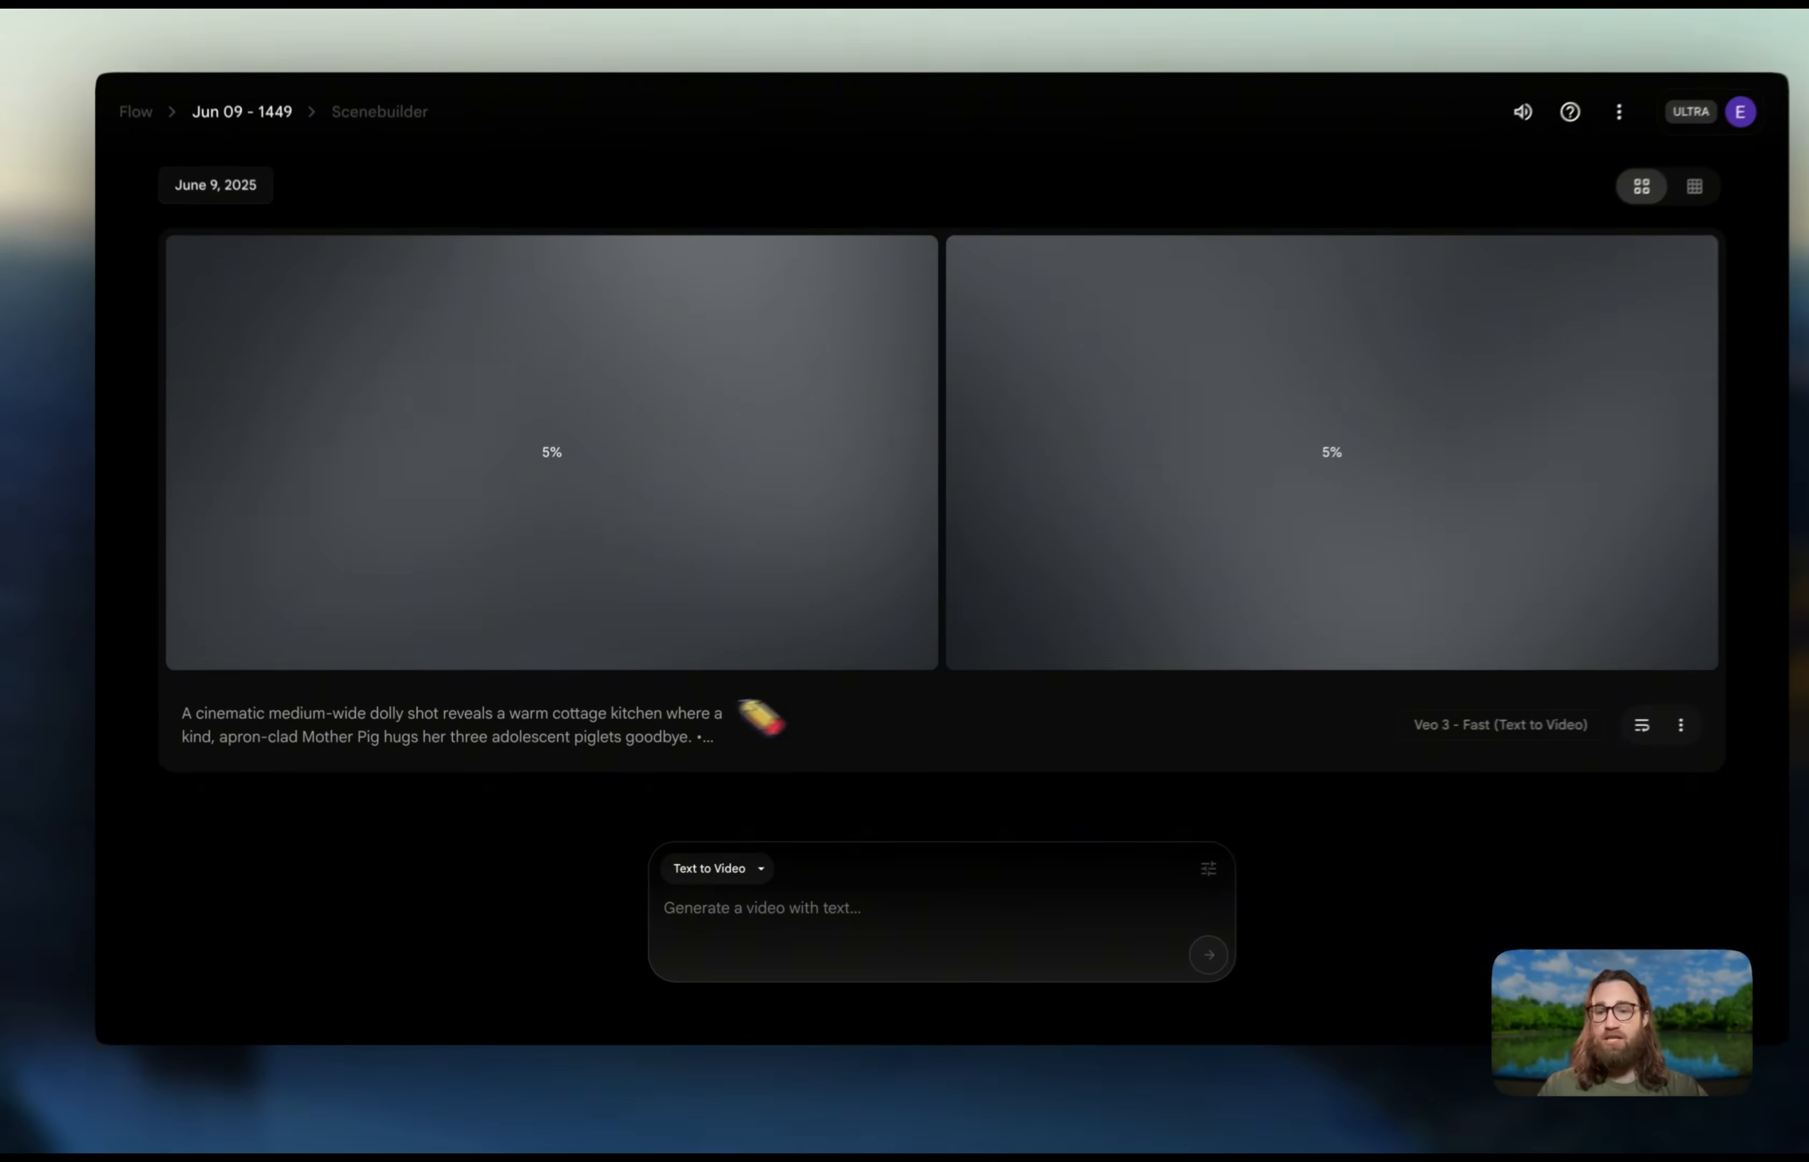
left_click(650, 739)
scroll(644, 744, "down", 2)
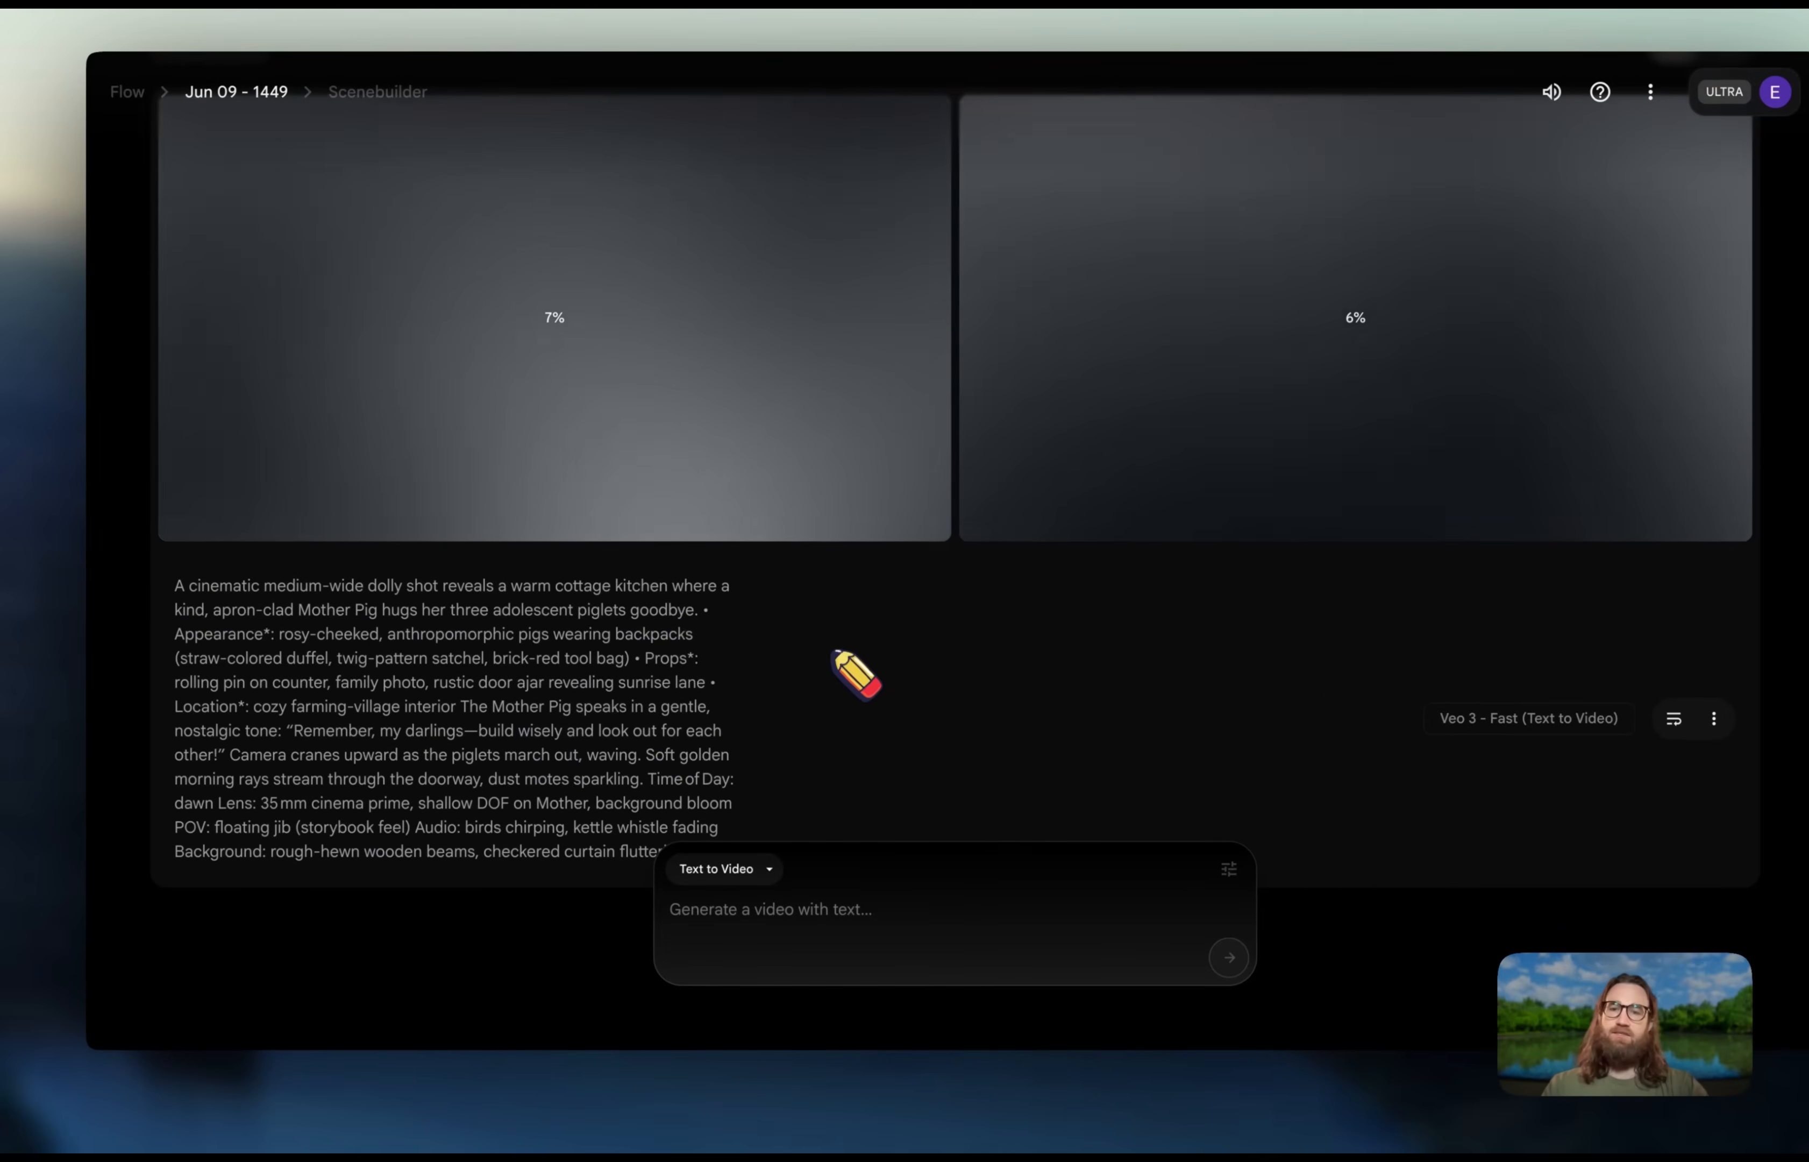
scroll(832, 656, "up", 2)
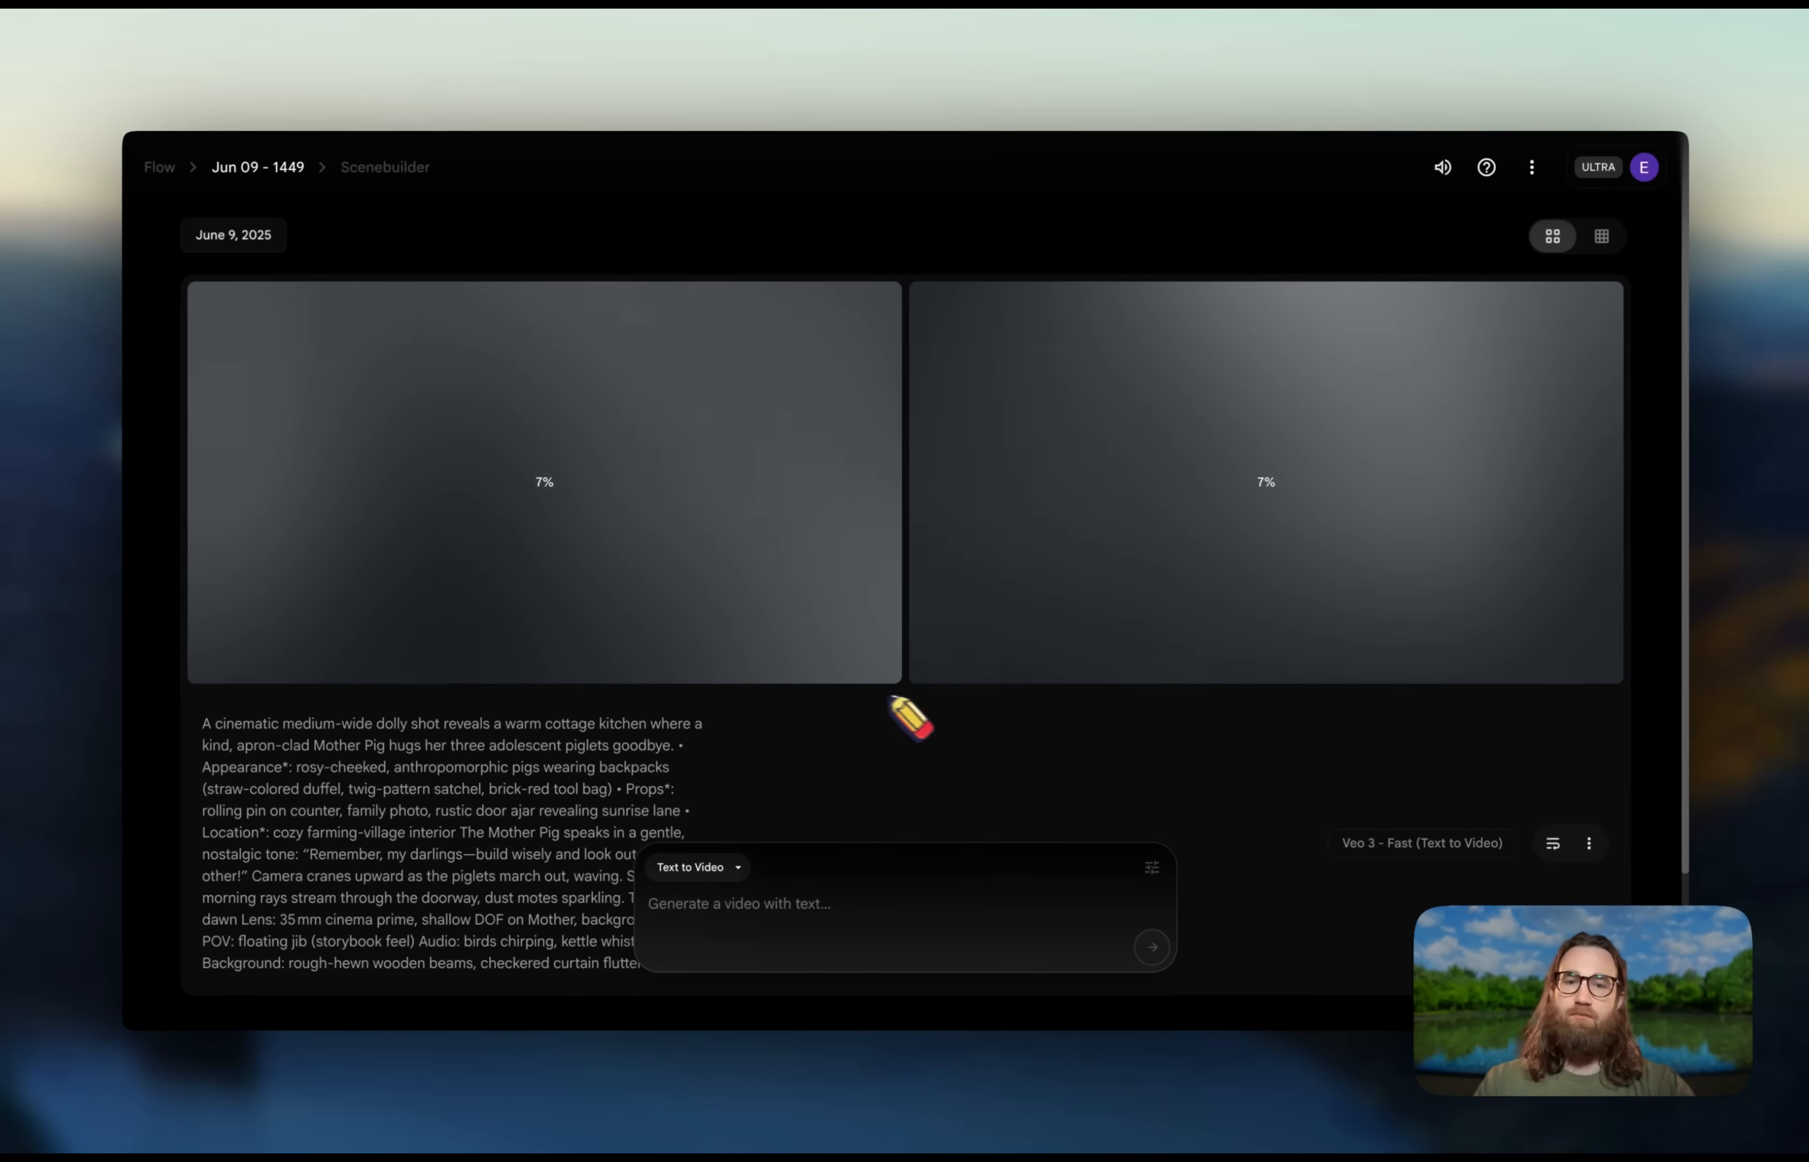
scroll(911, 716, "down", 2)
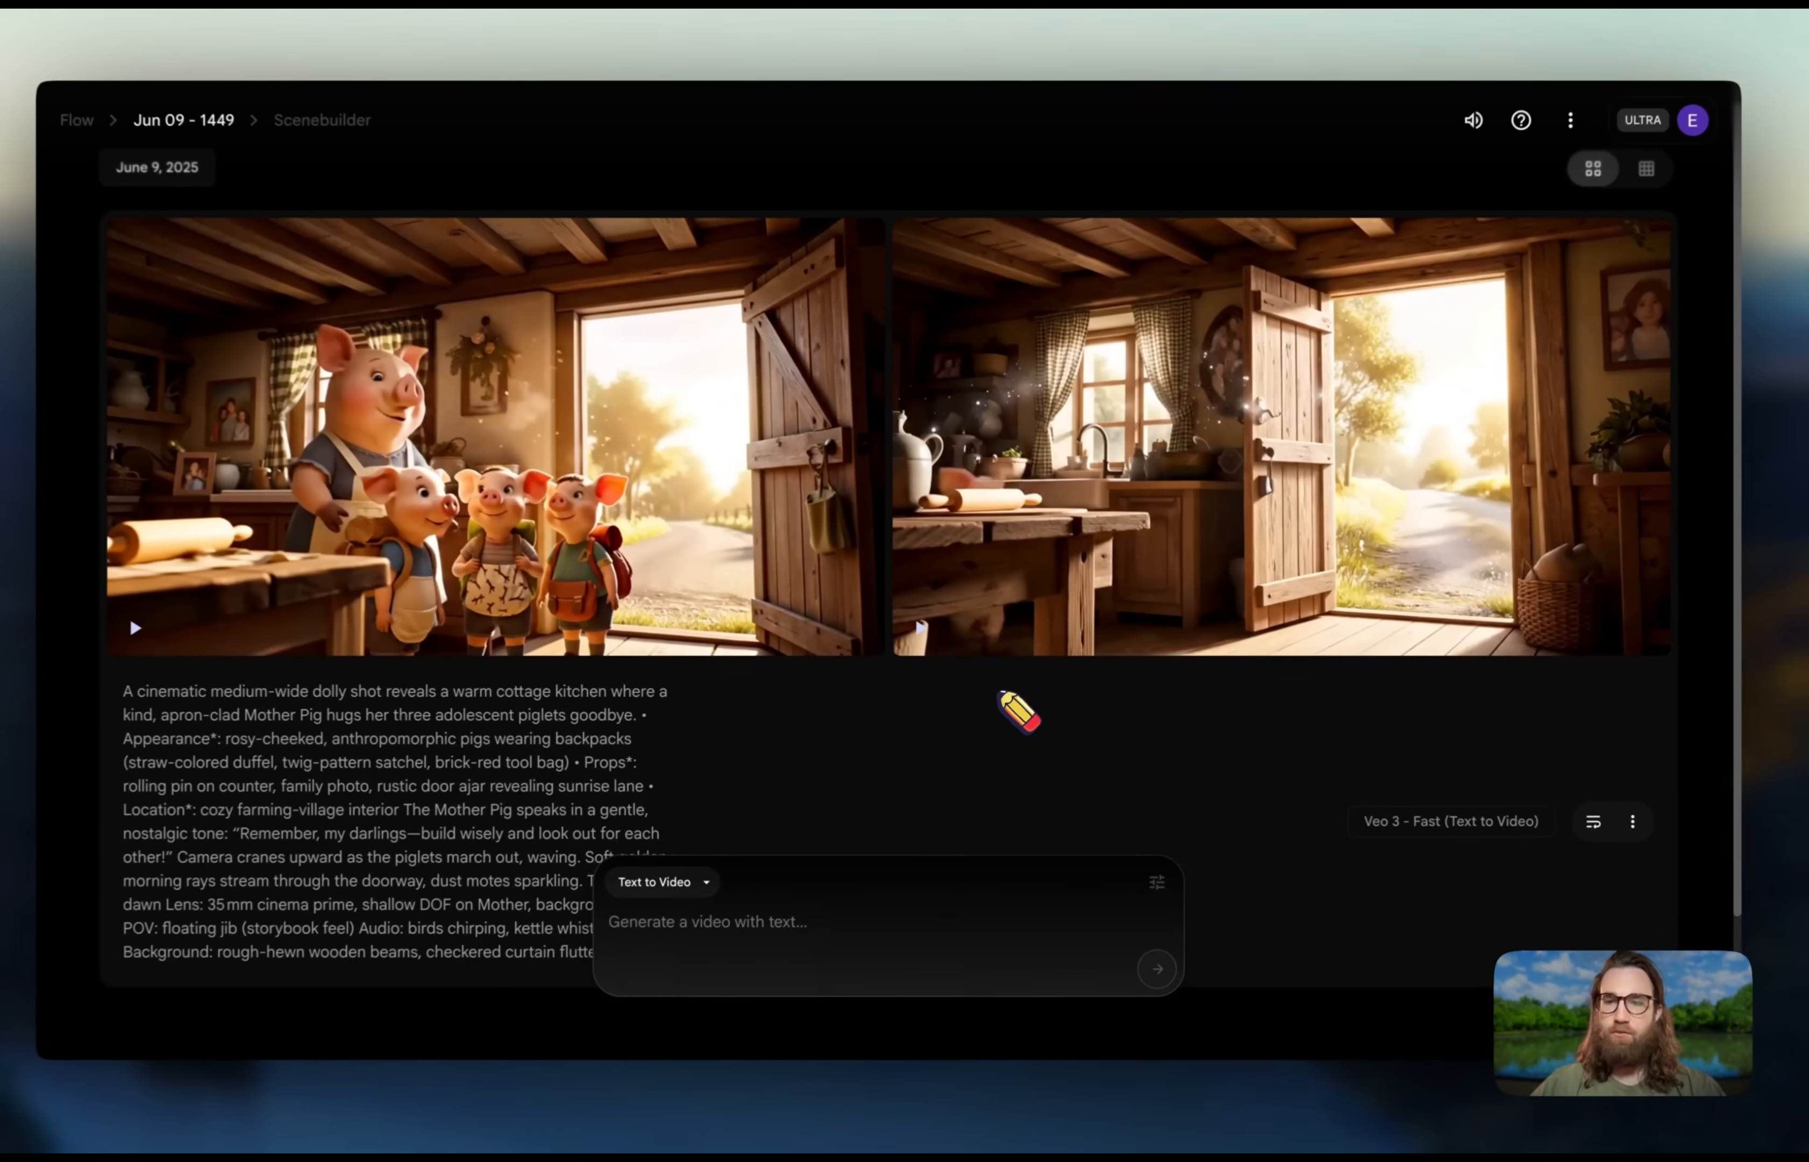
mouse_move(953, 638)
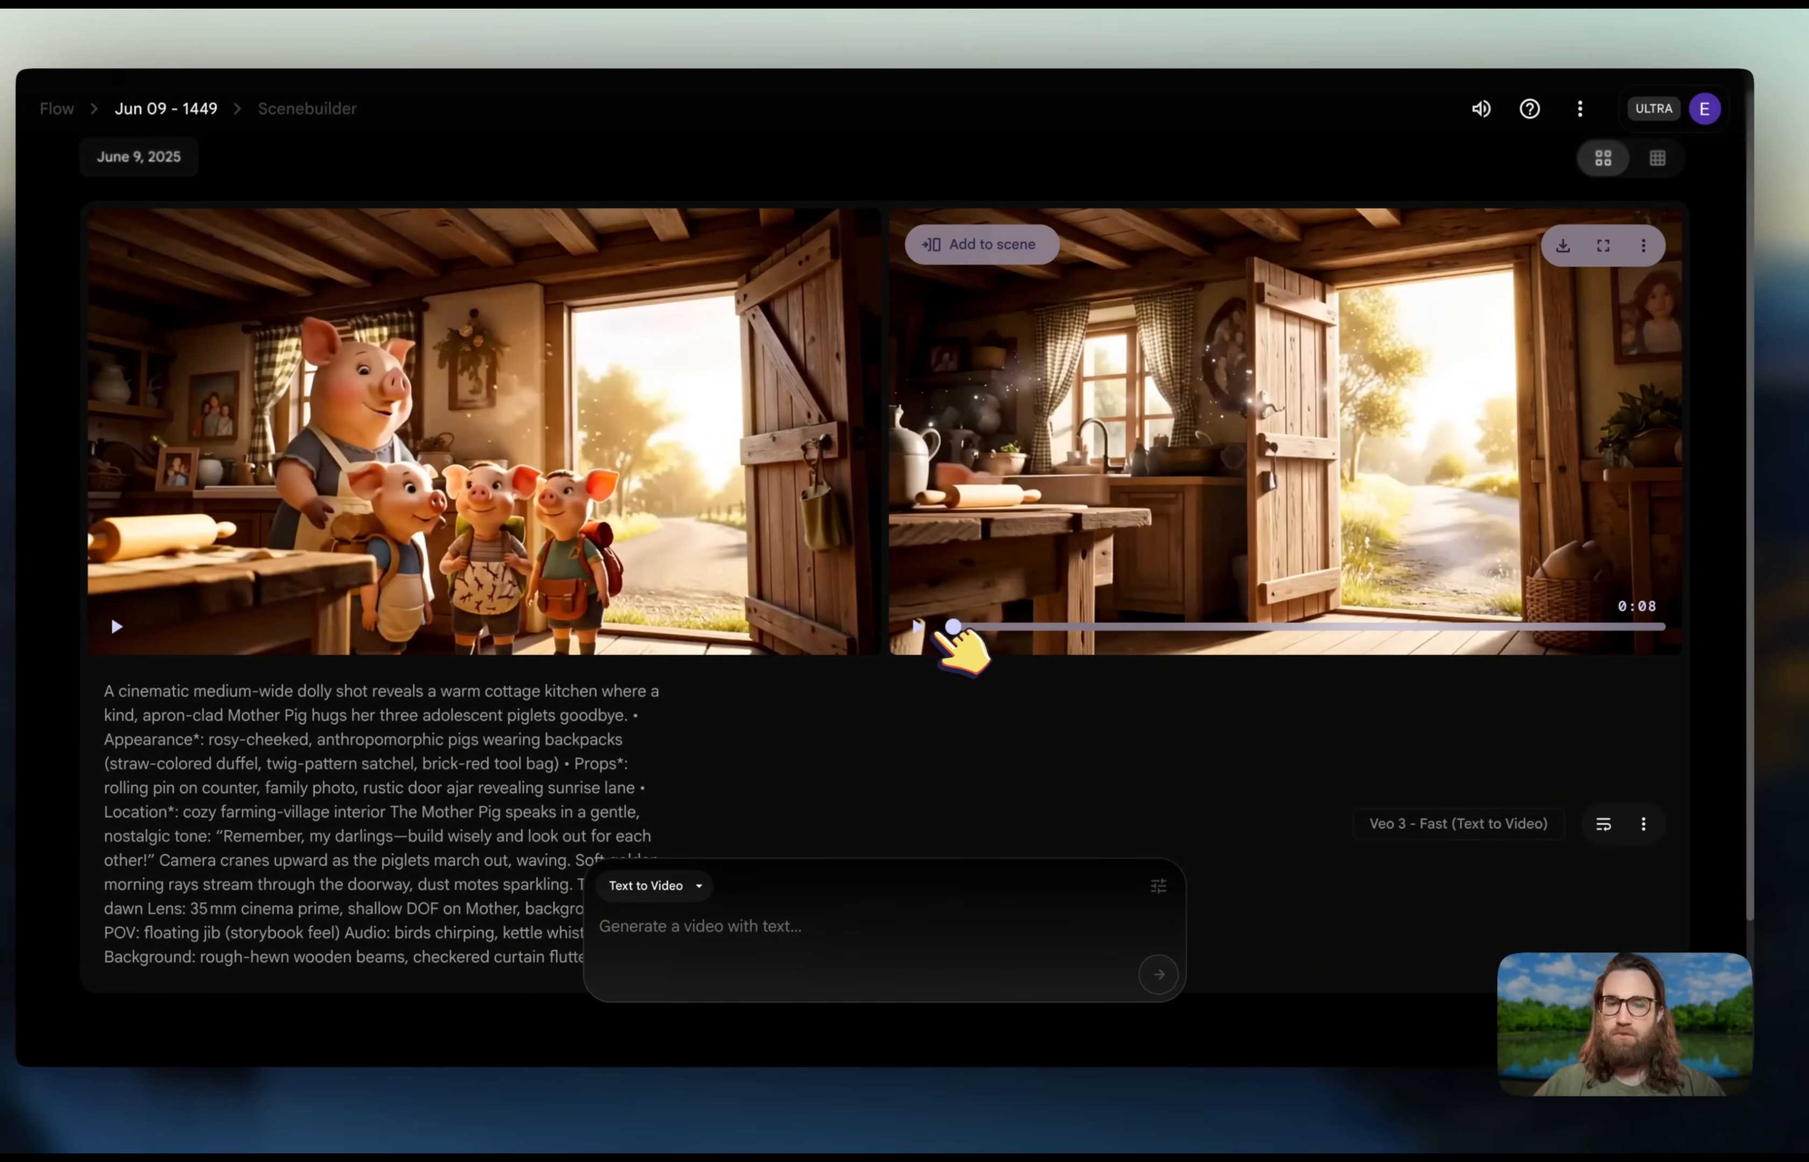
- Play and scrub through the second Mother Pig clip to review the goodbye hug, and add that clip to the scene
left_click(918, 626)
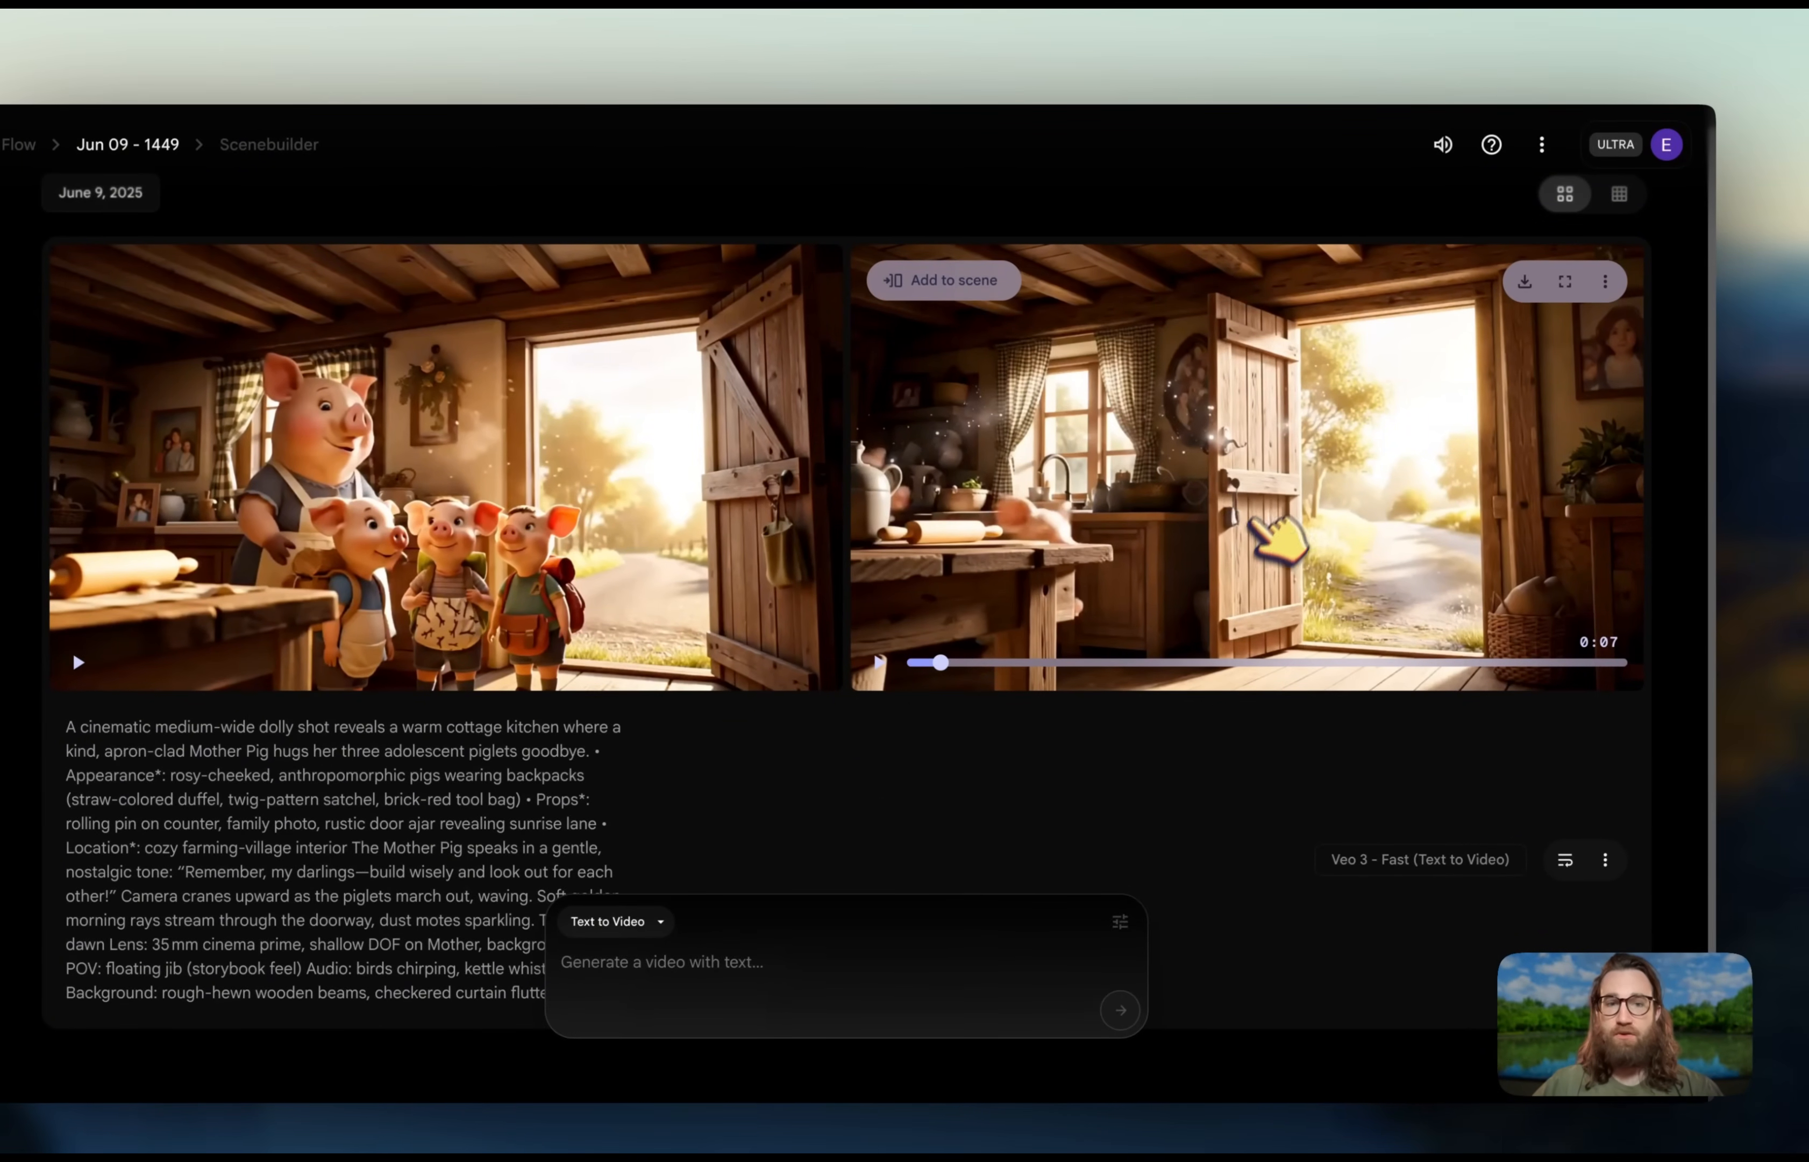
left_click_drag(950, 663, 1165, 637)
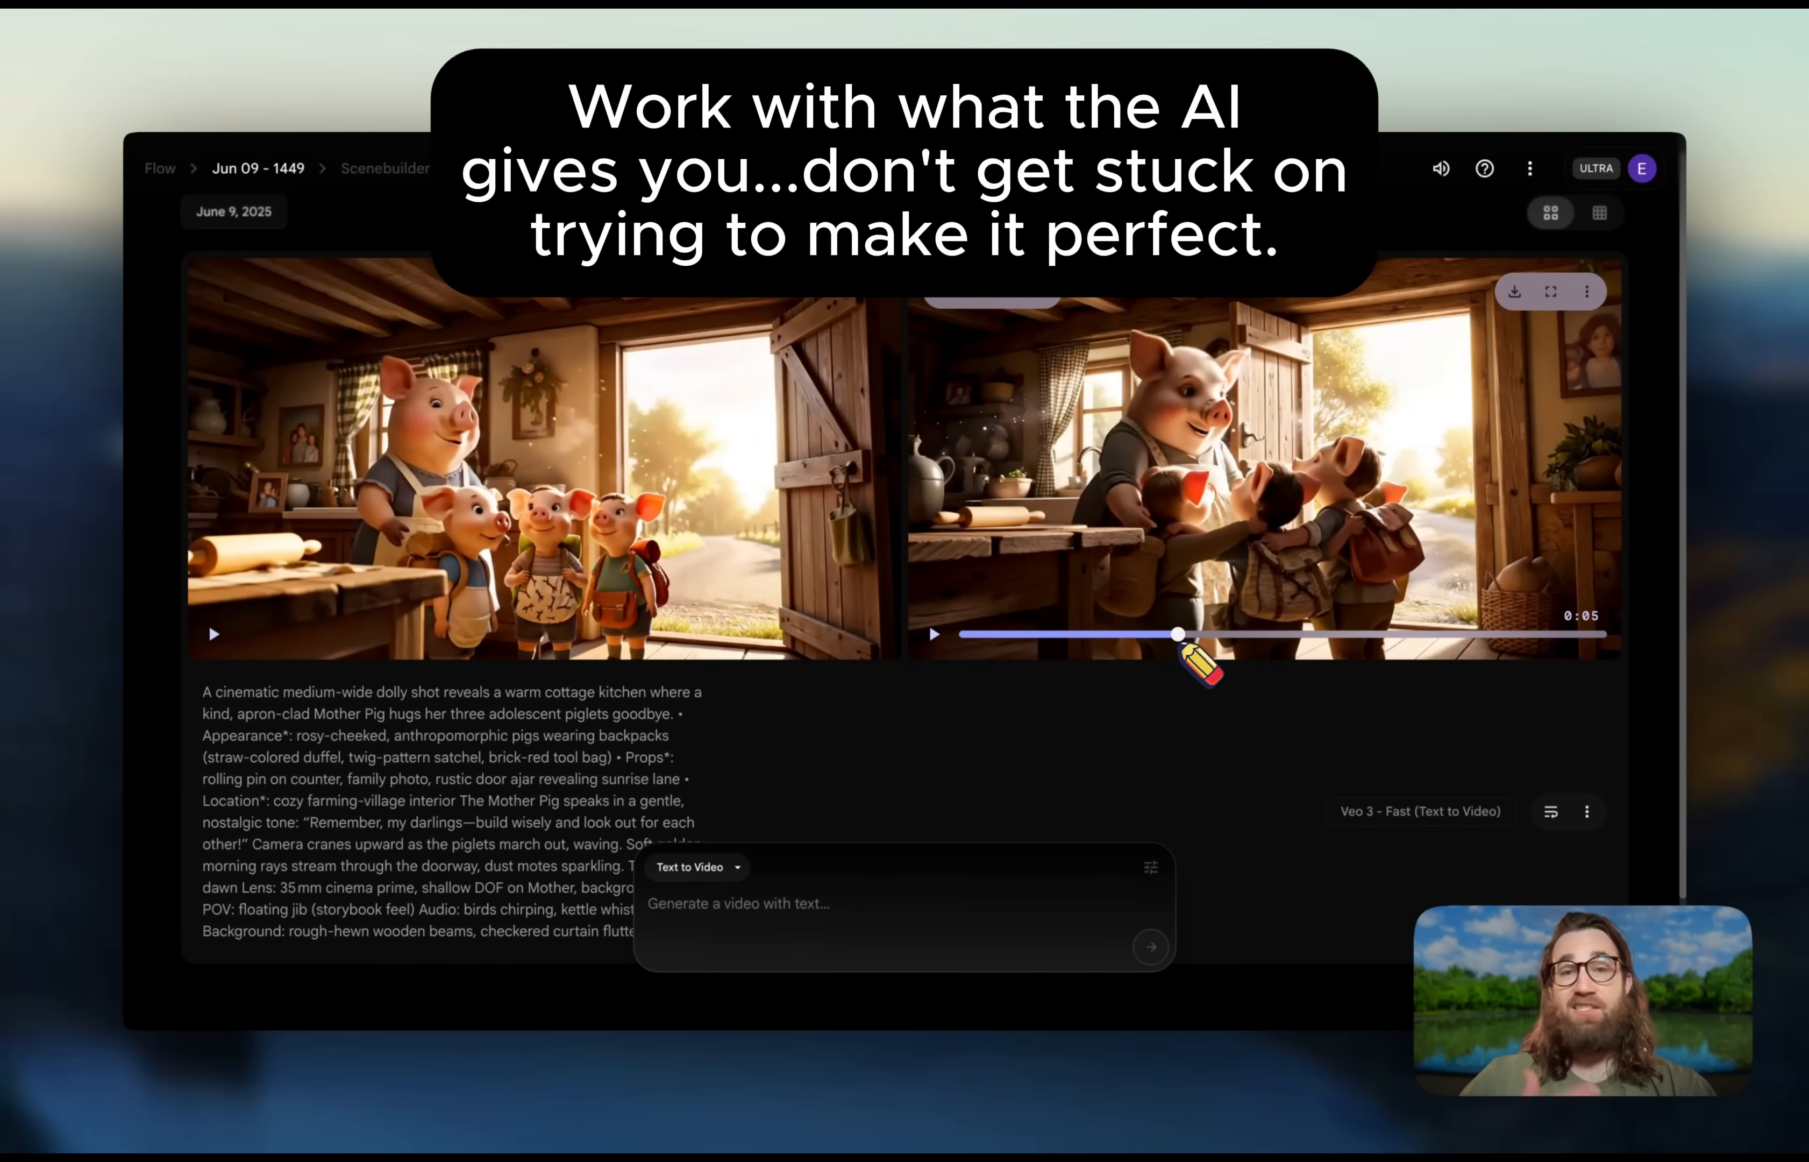
left_click_drag(1179, 637, 1218, 638)
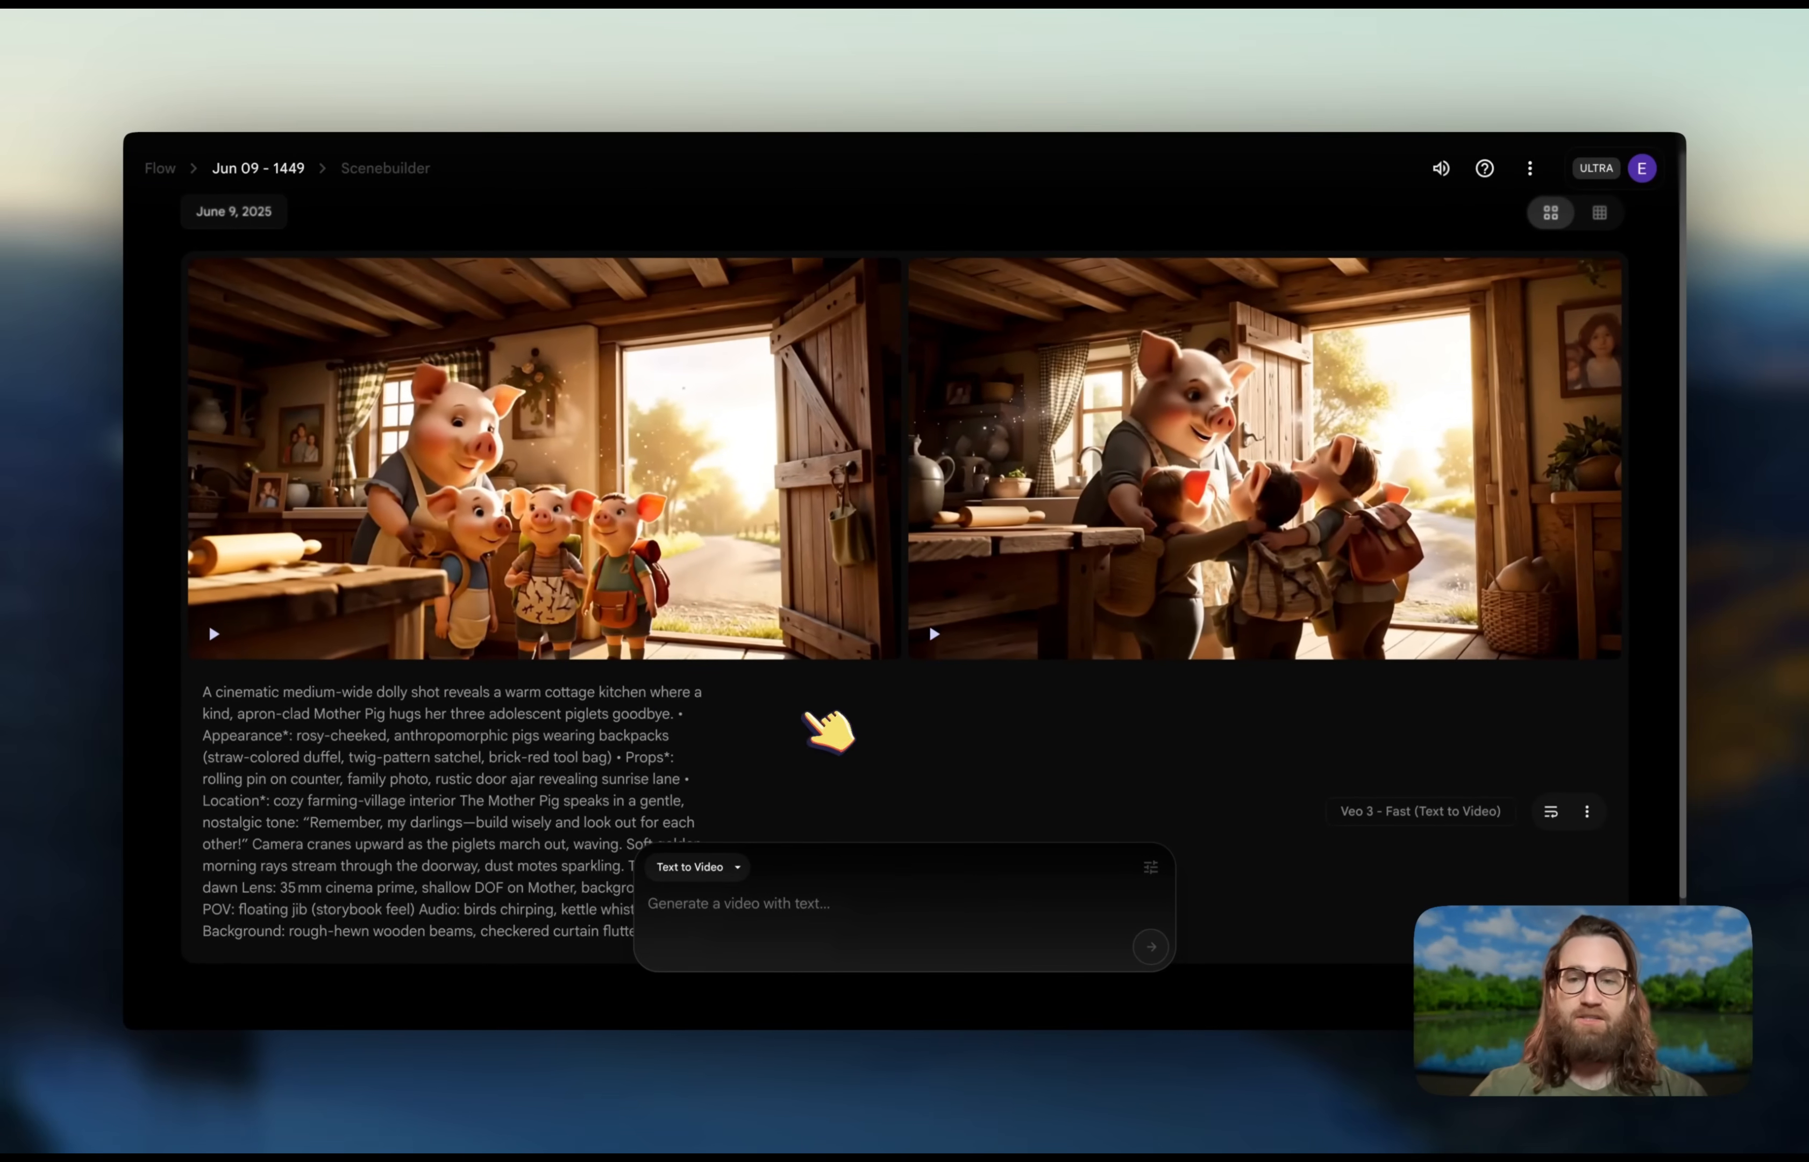
mouse_move(934, 656)
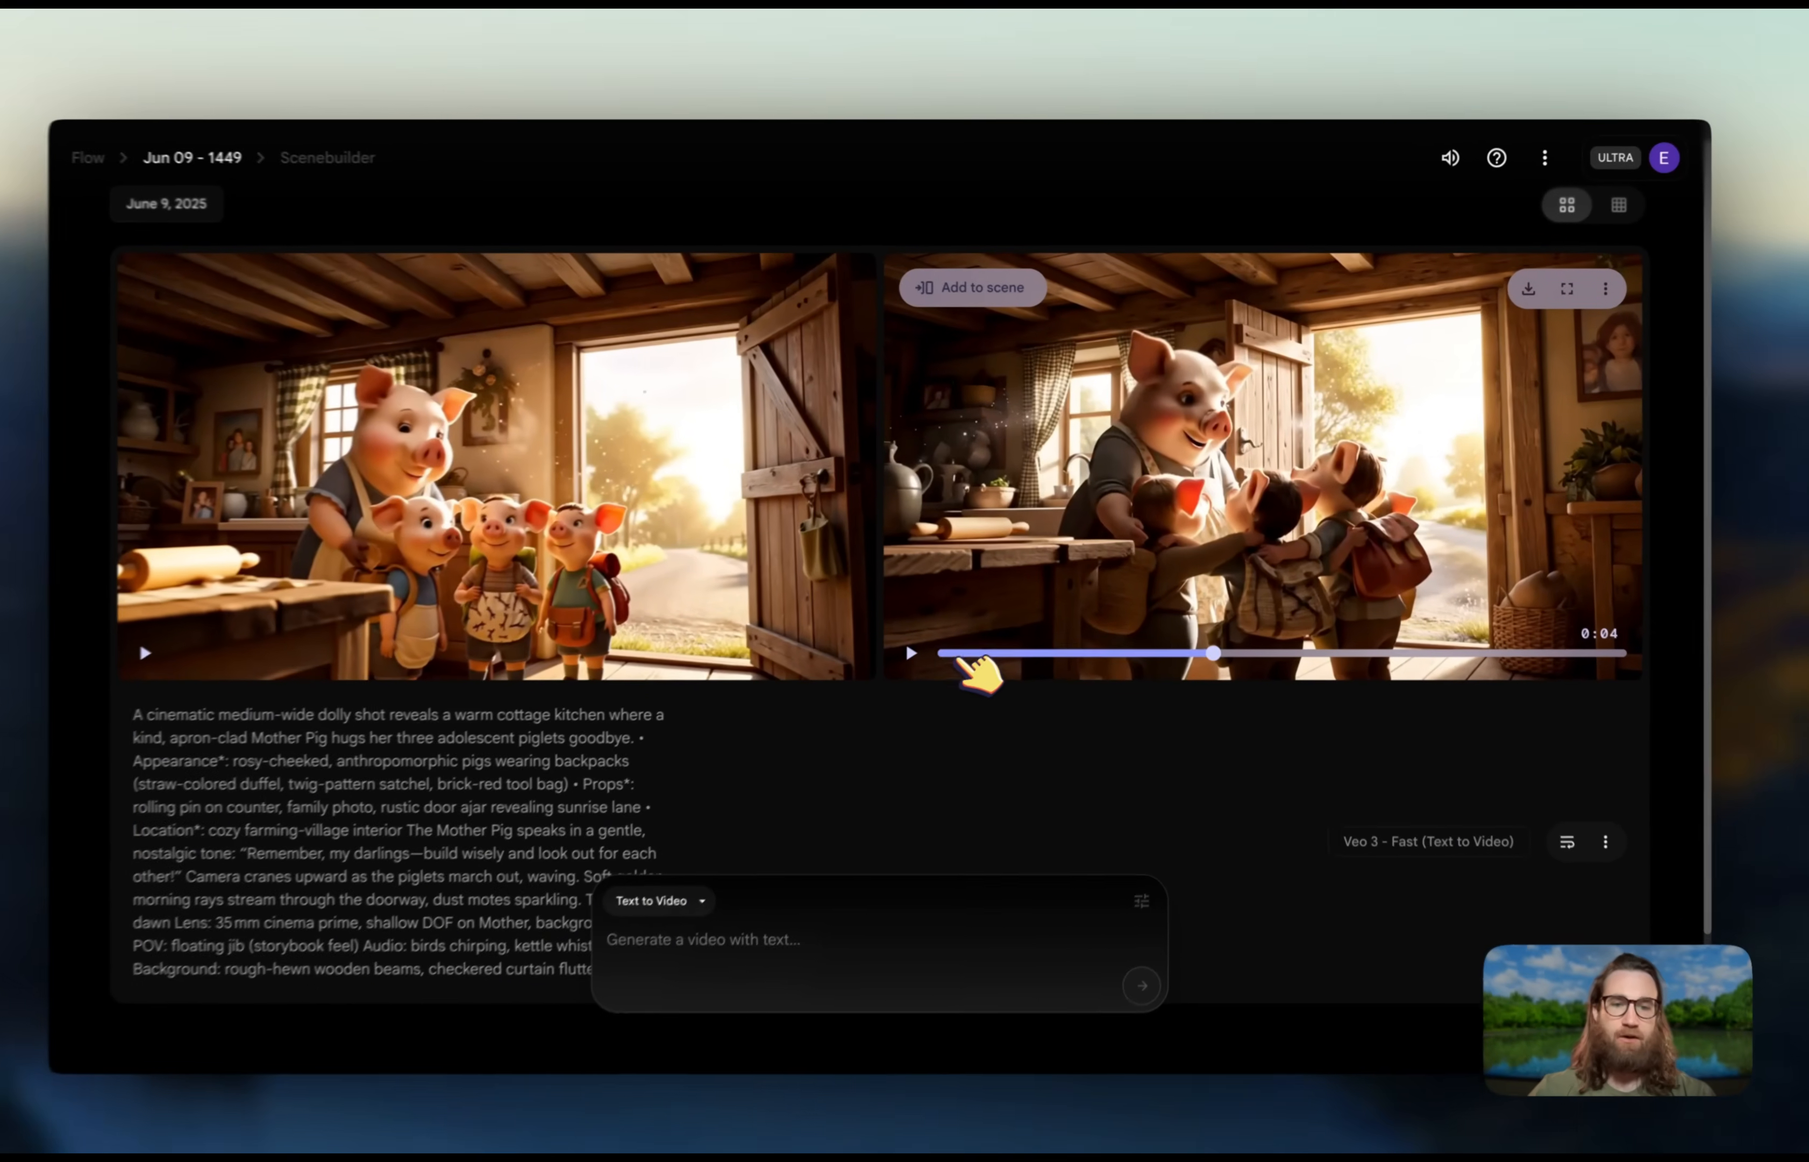
left_click_drag(955, 654, 1124, 654)
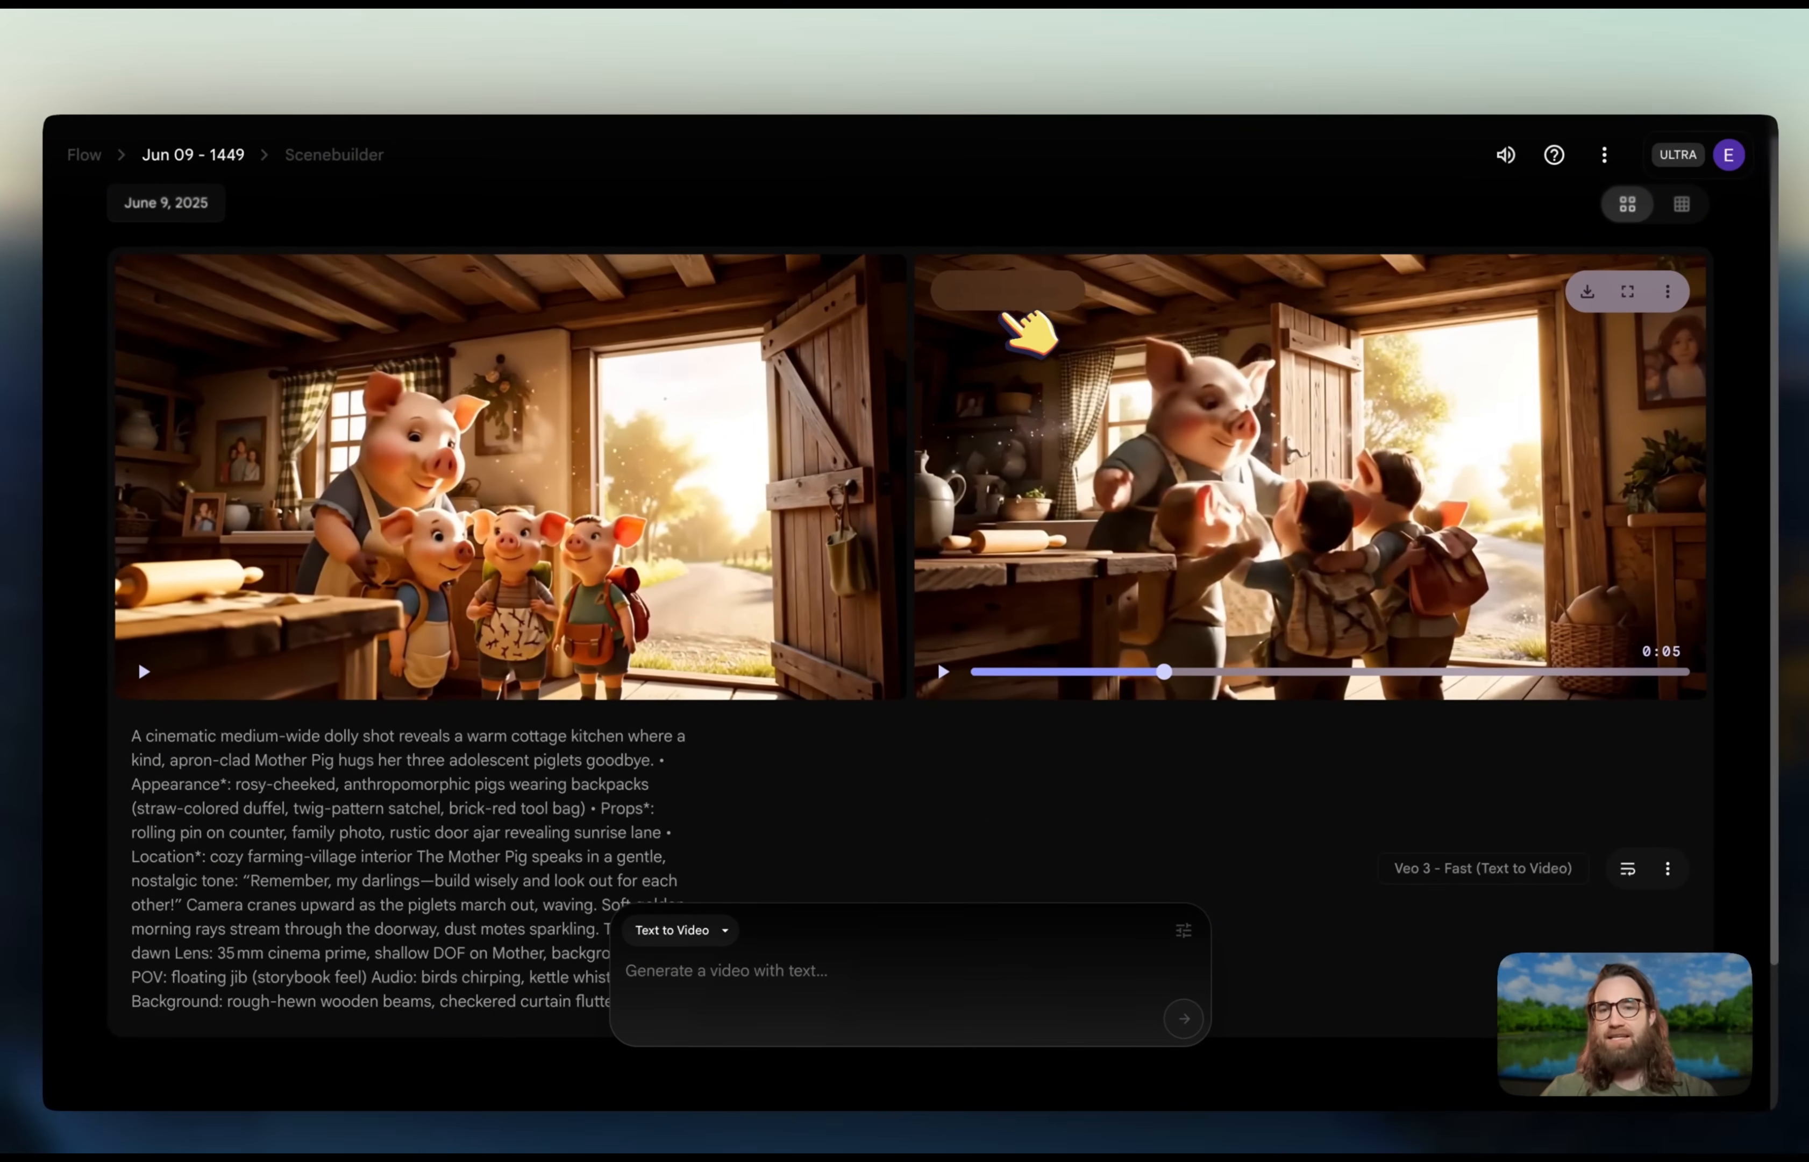
left_click(1015, 291)
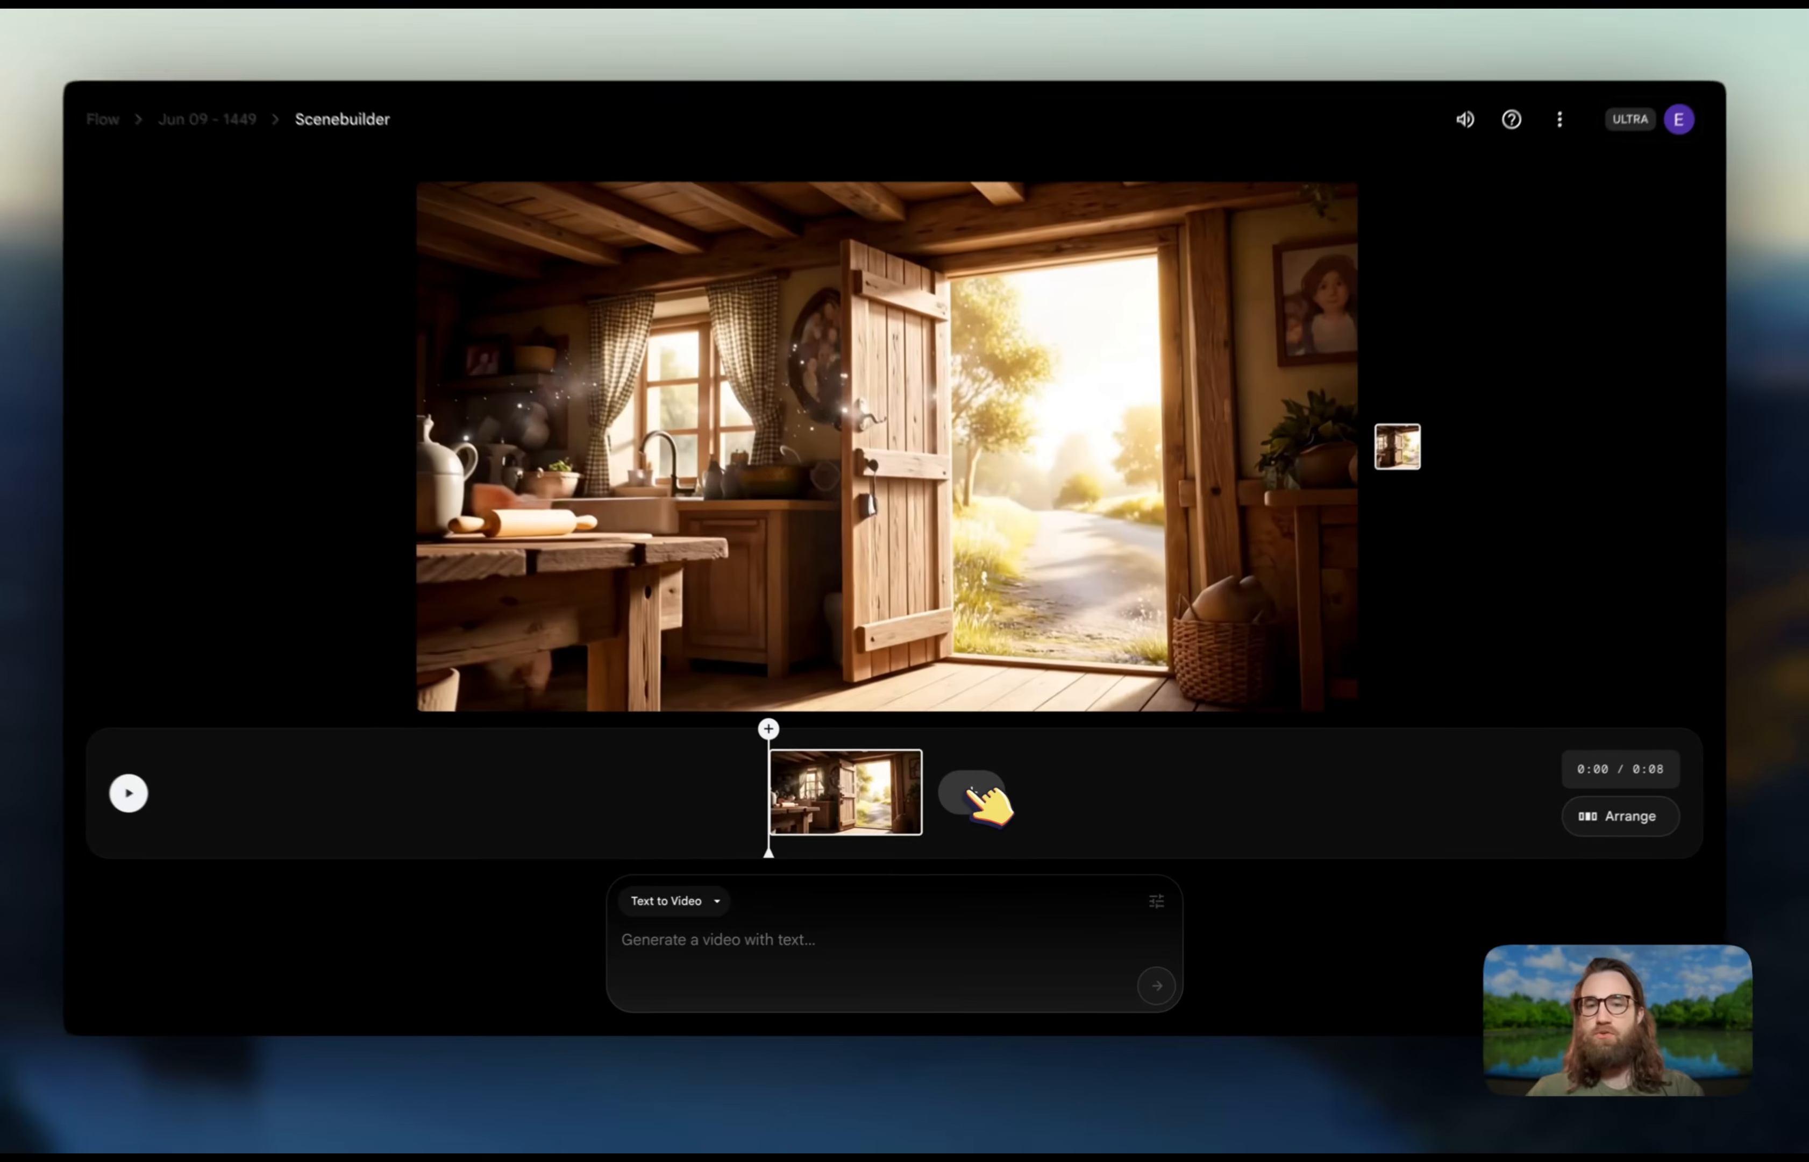
left_click(973, 791)
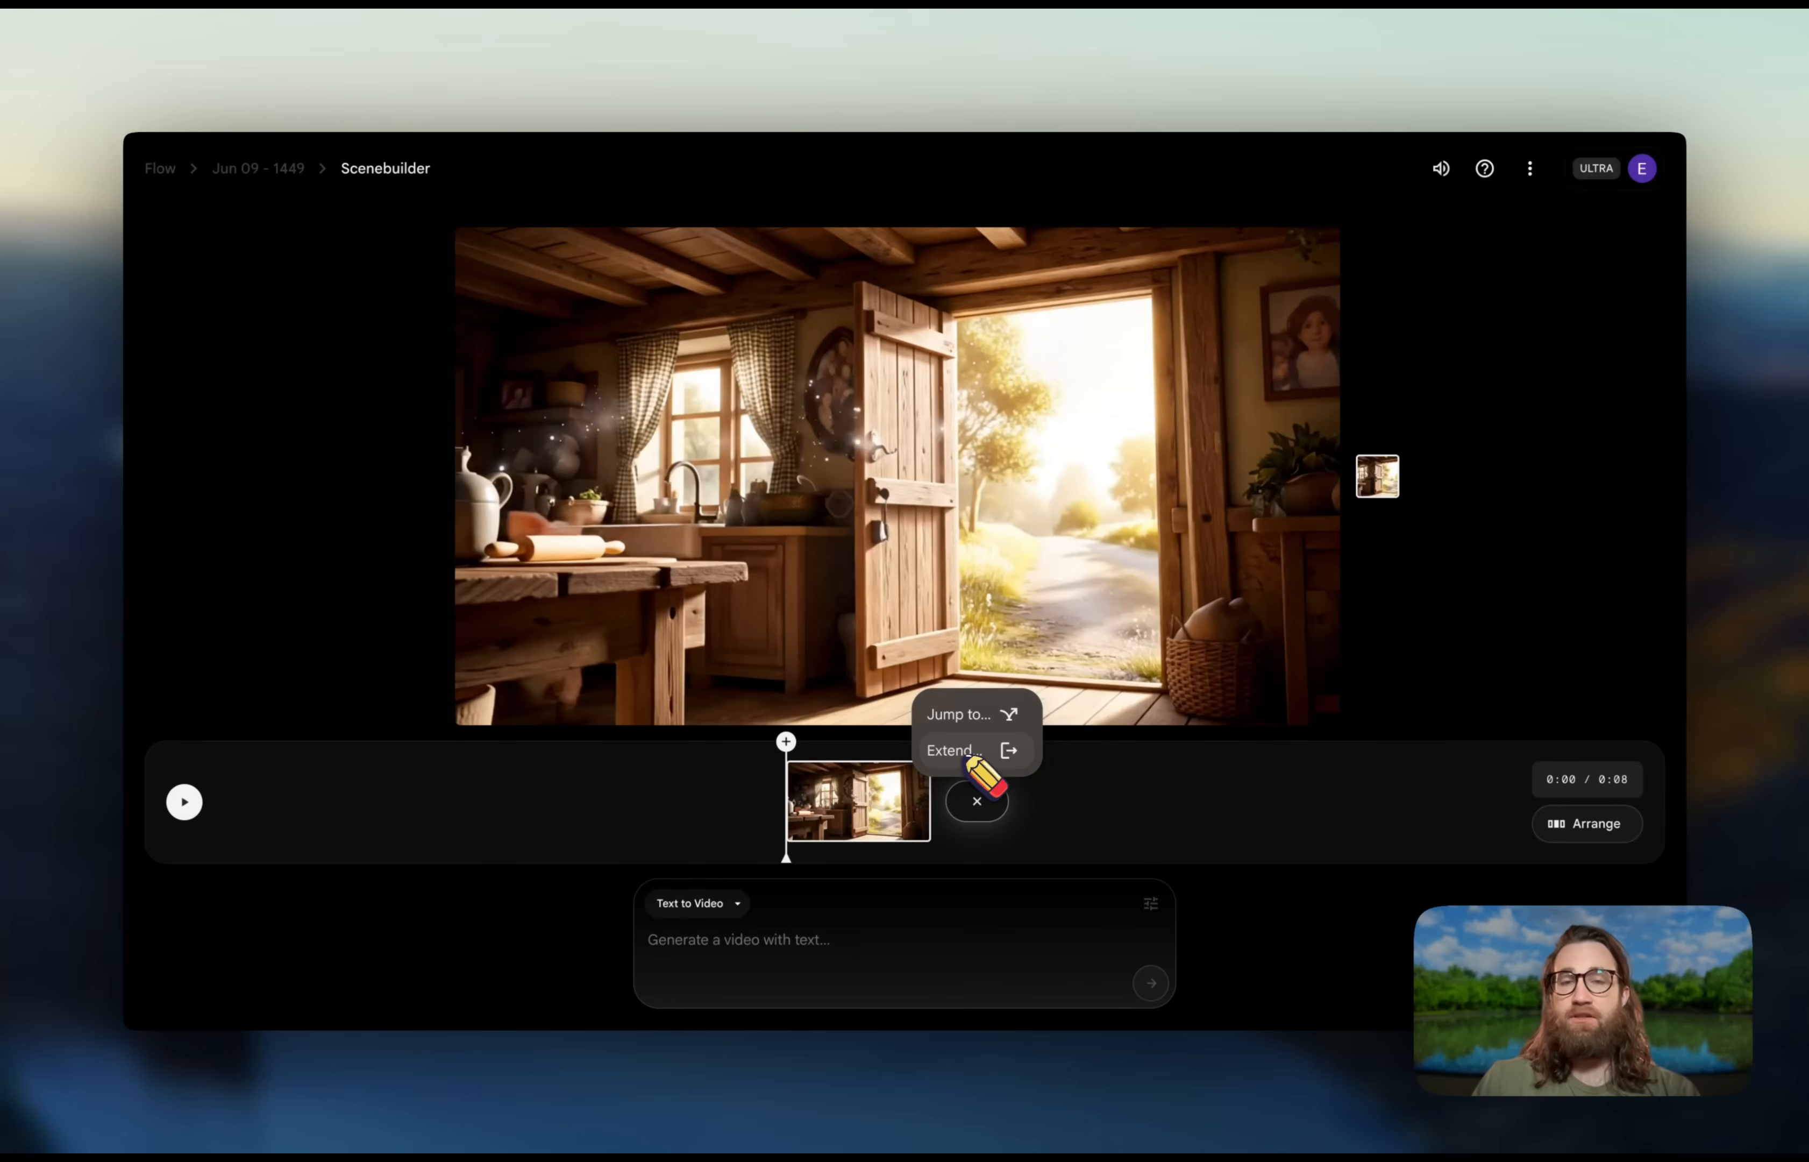
left_click(959, 714)
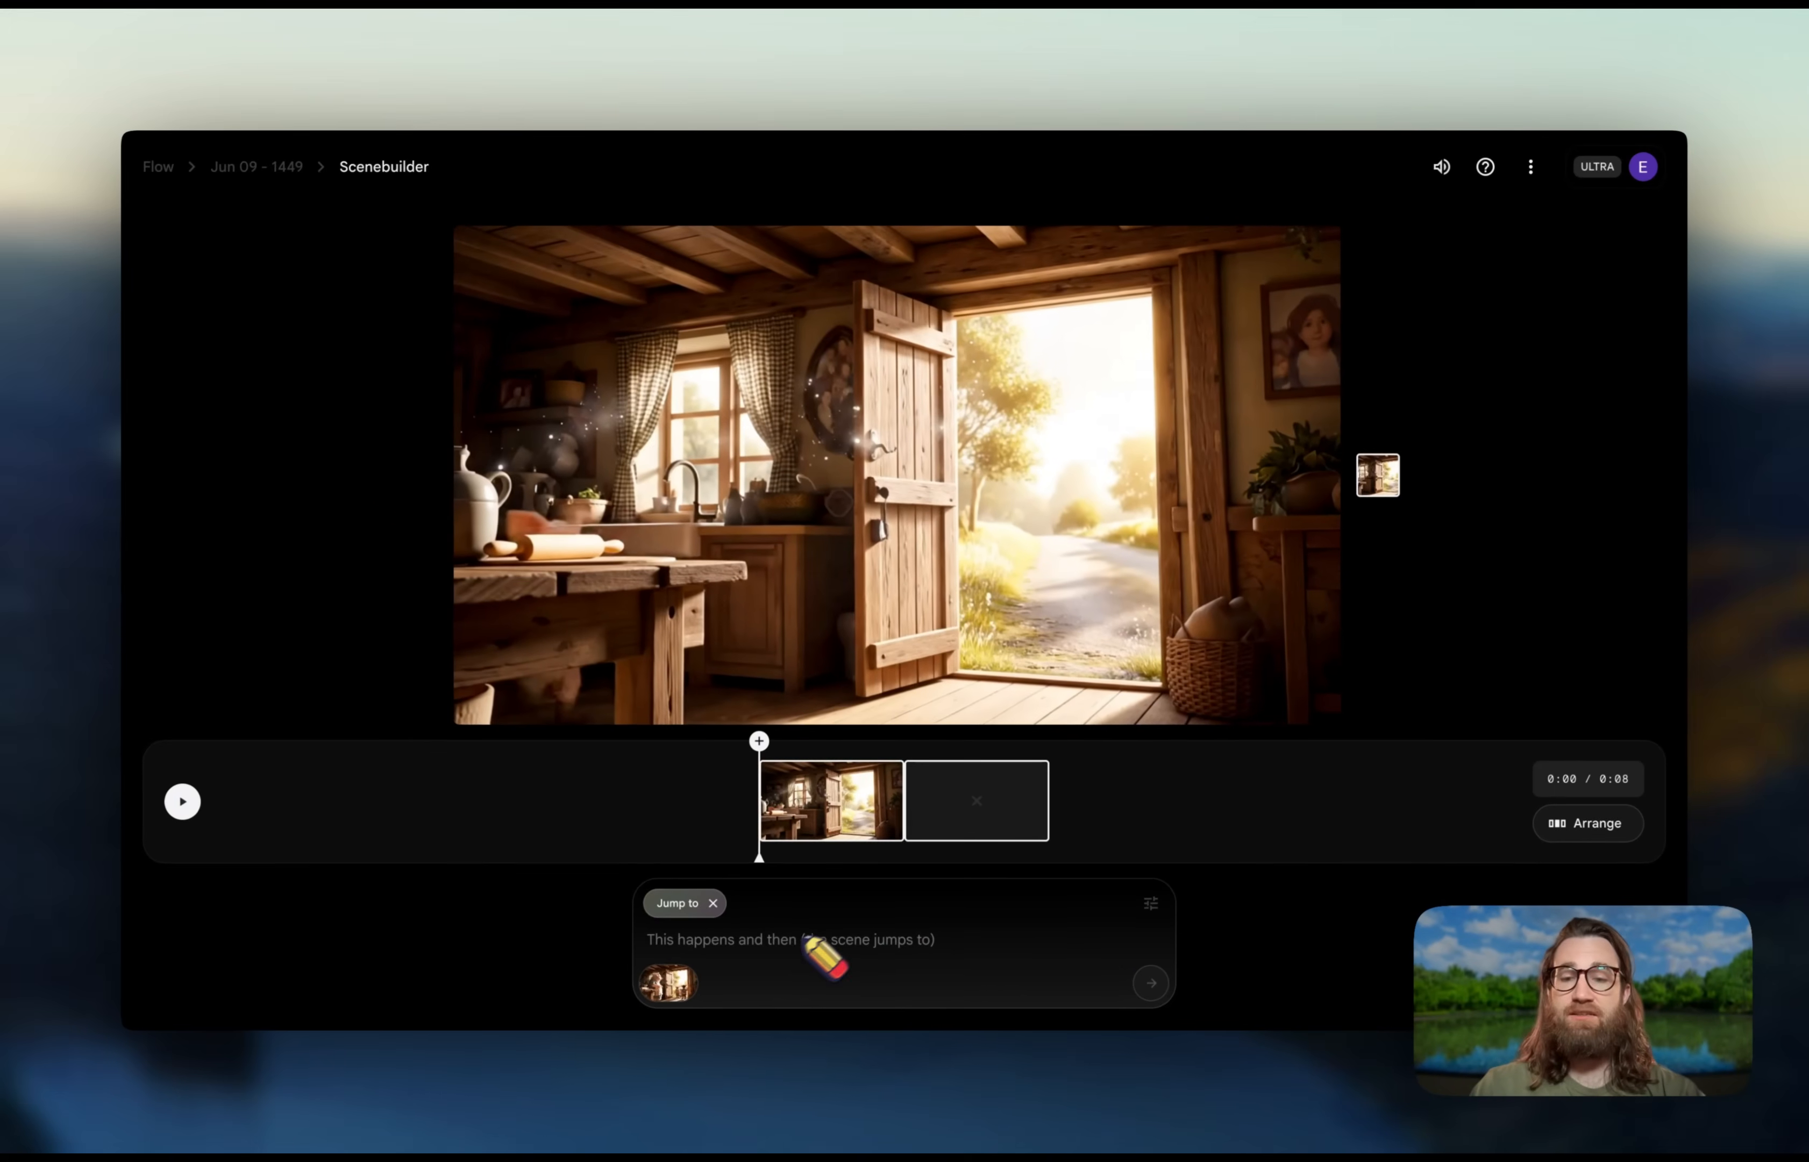
mouse_move(618, 977)
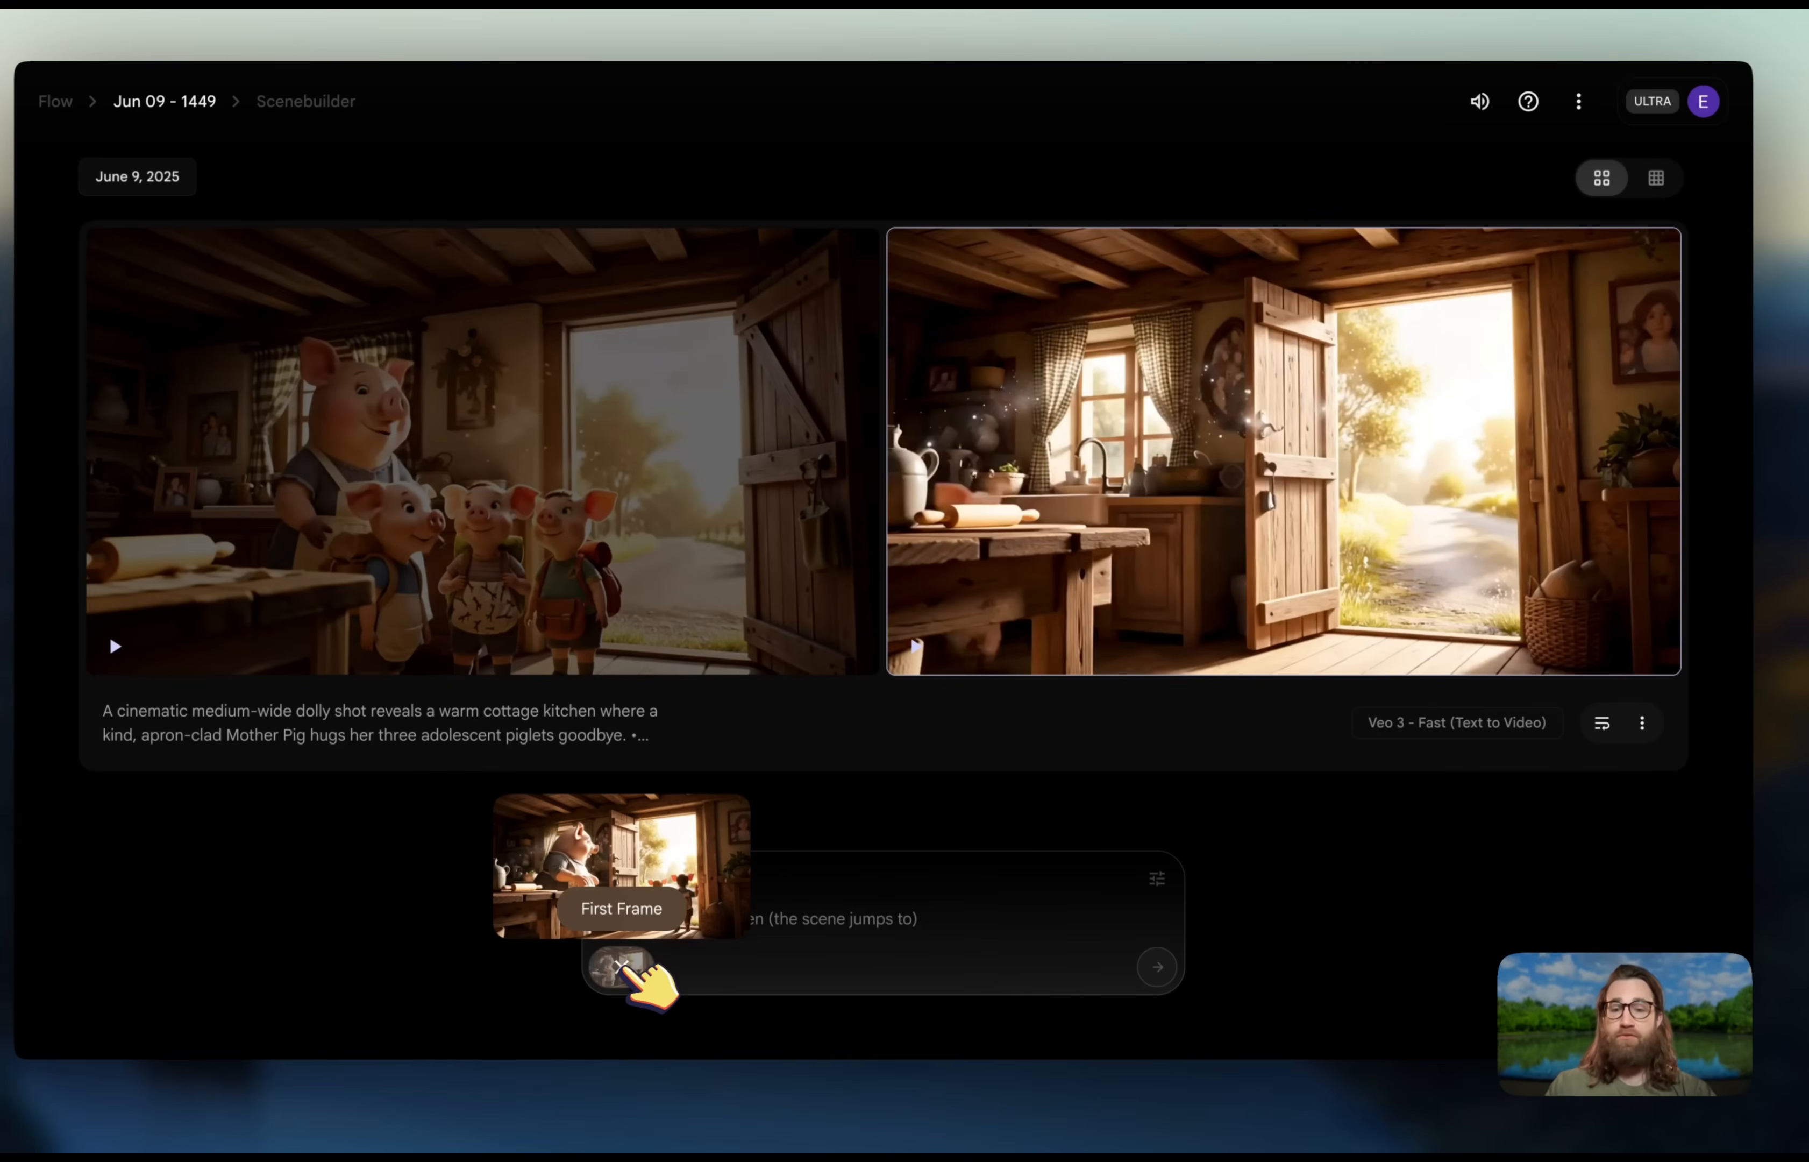
left_click(623, 965)
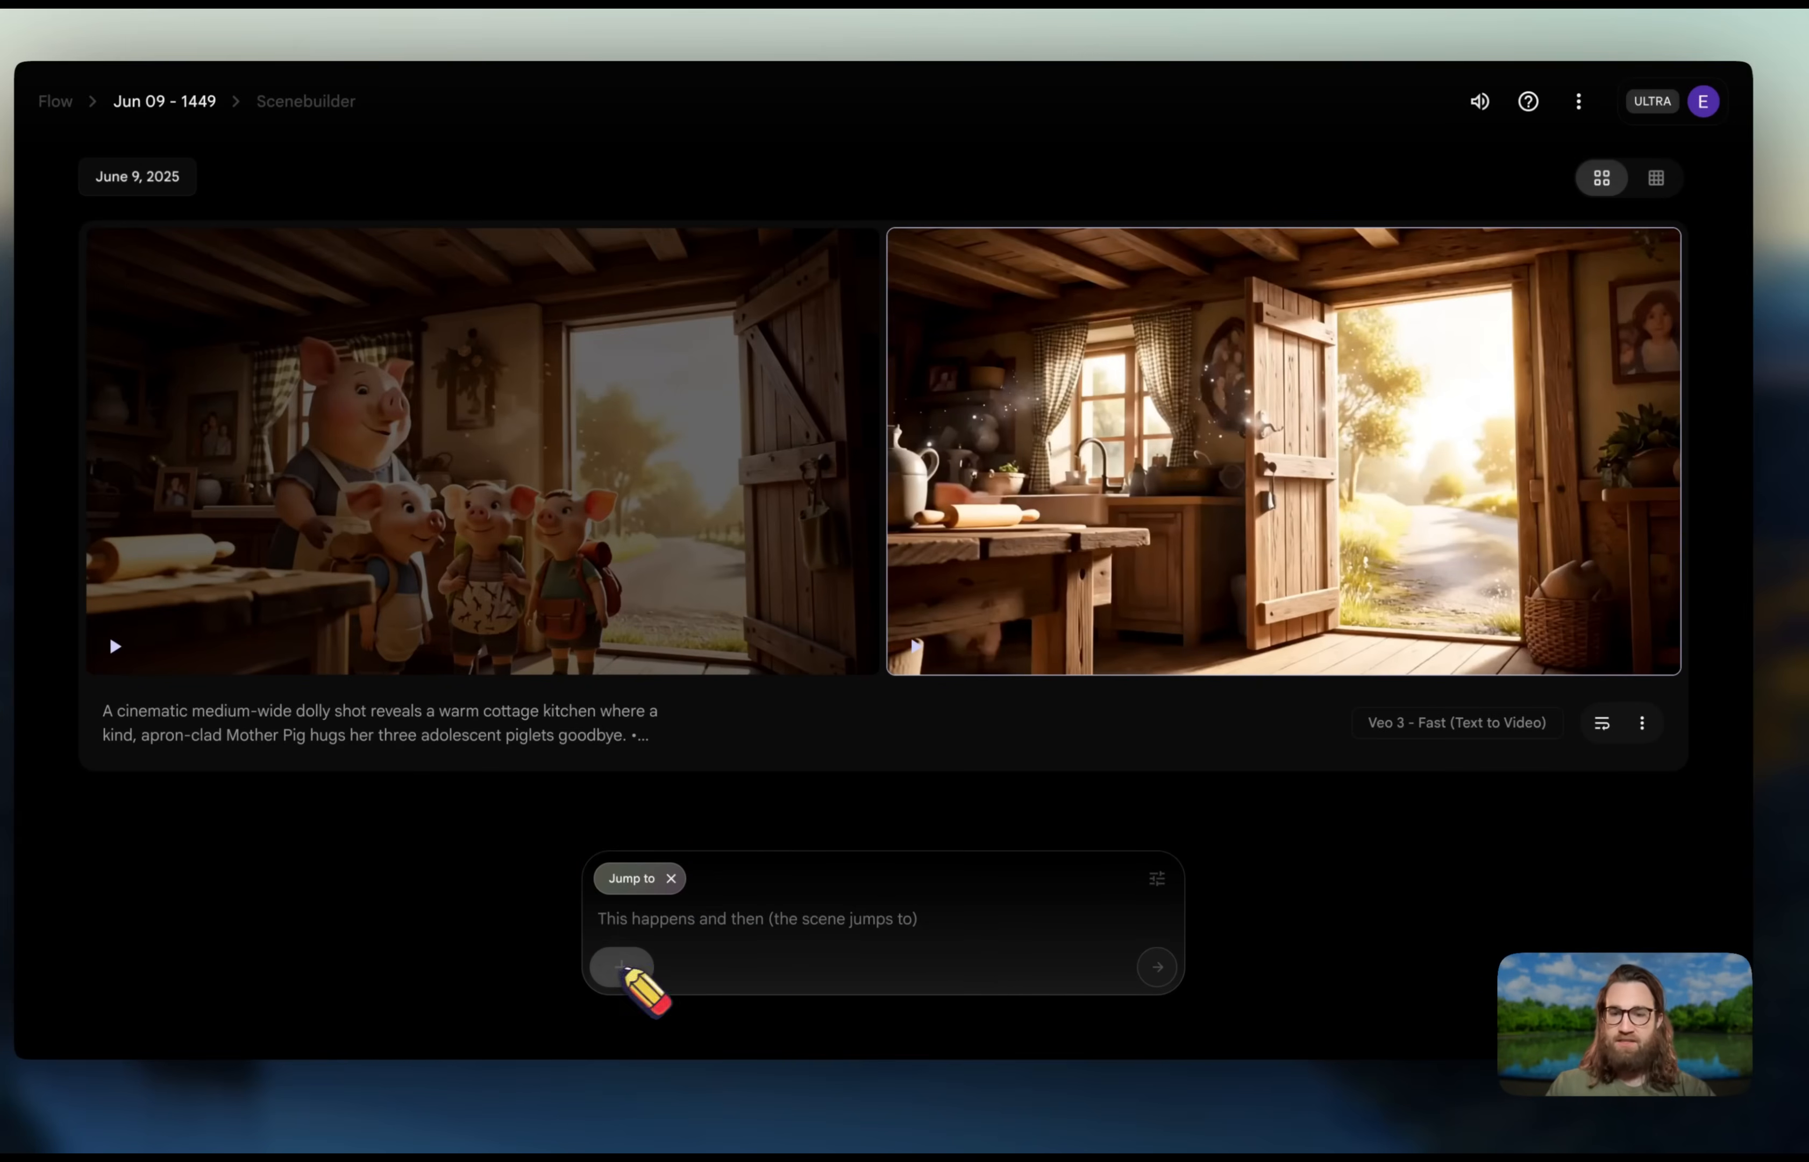
left_click(671, 878)
- Paste the GoPro-style Pig #1 straw meadow prompt and set the model to Veo 3 - Fast (Text to Video)
right_click(698, 924)
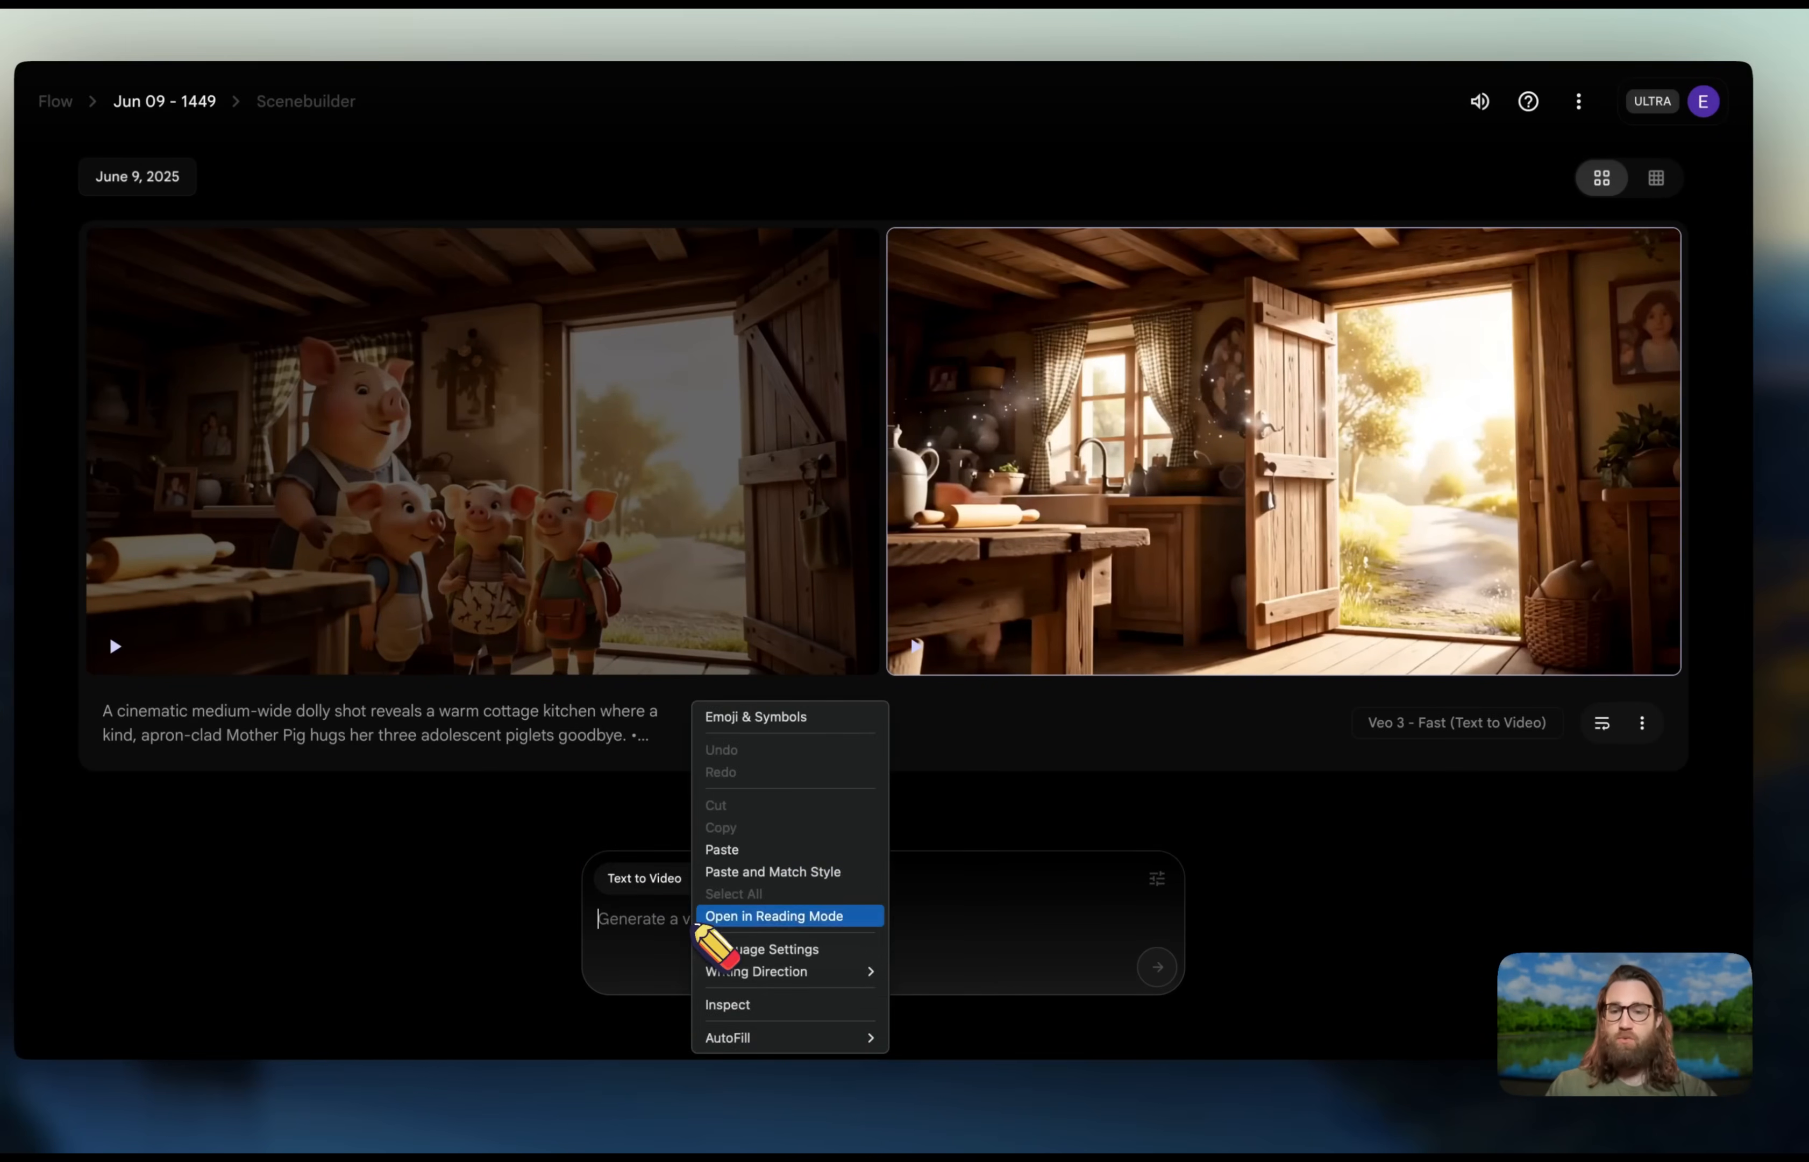
left_click(723, 850)
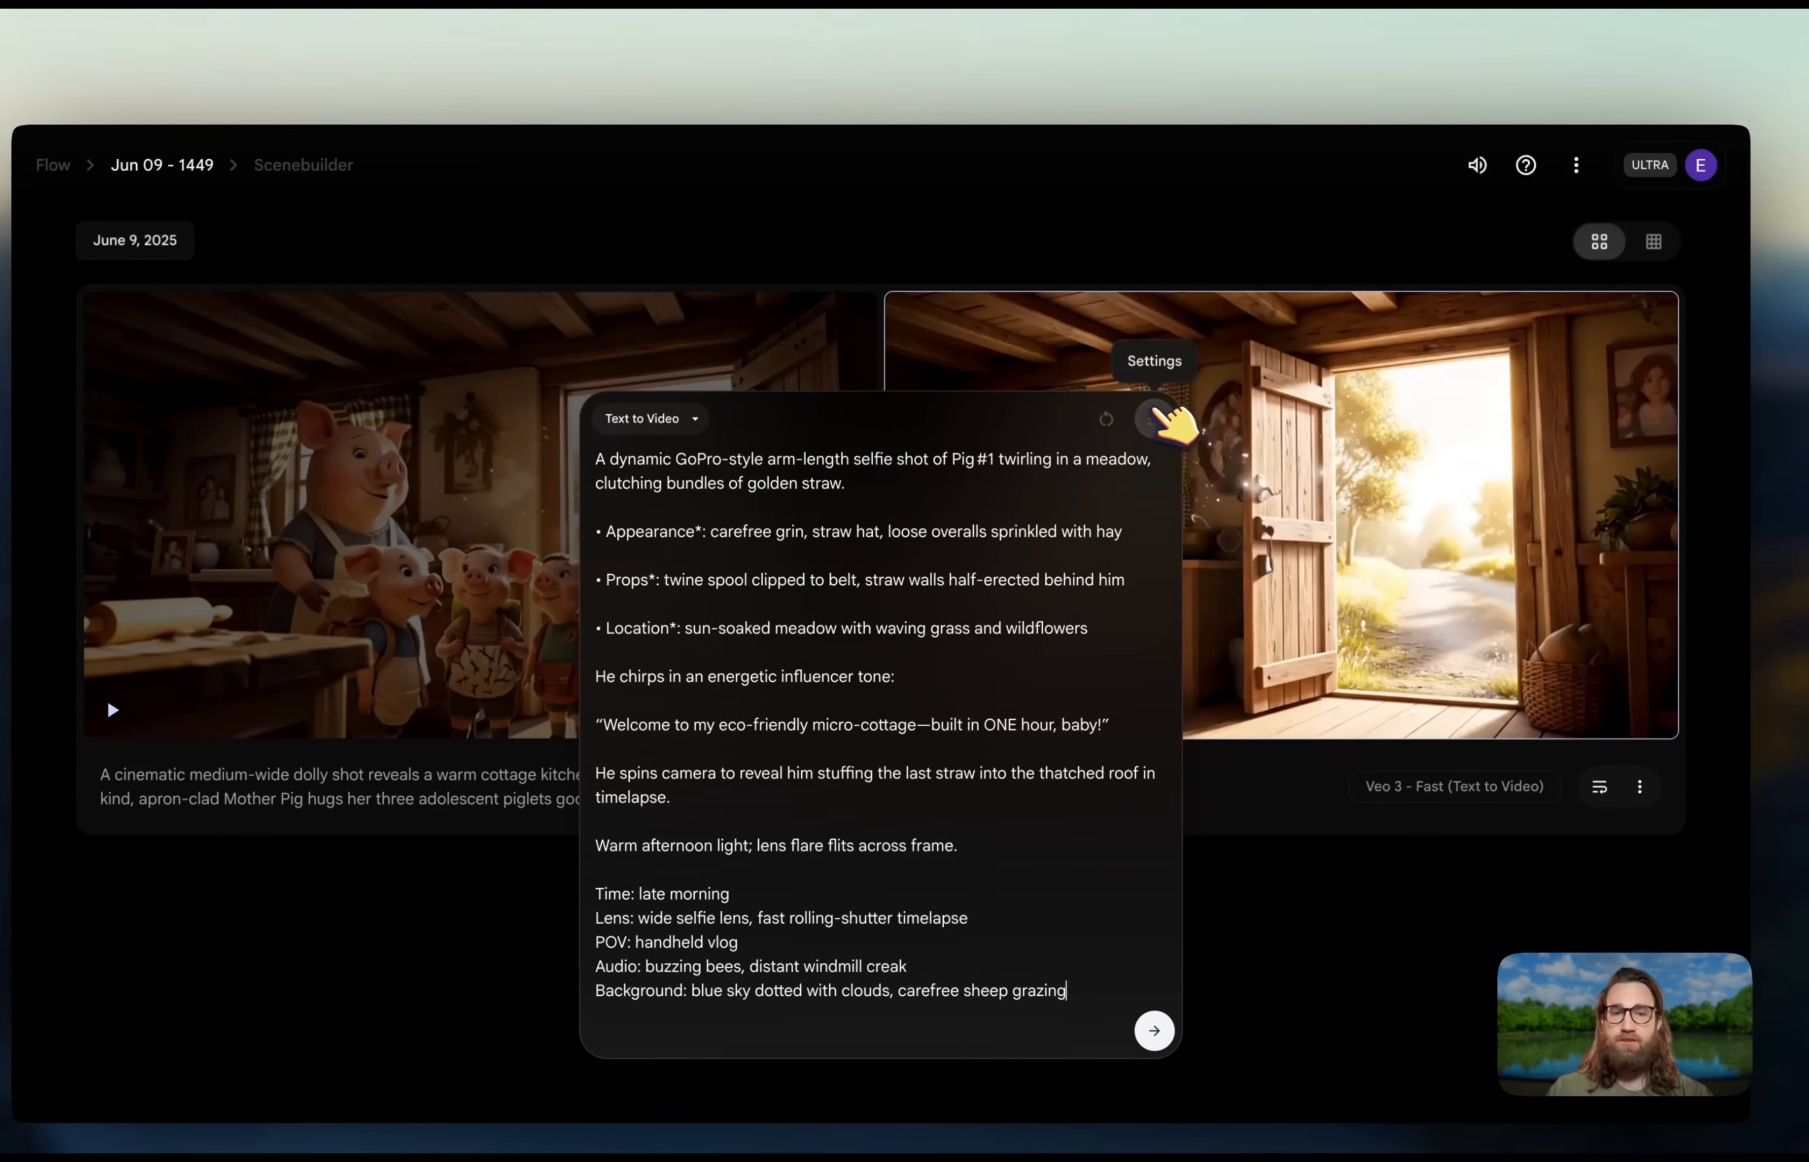
left_click(1156, 355)
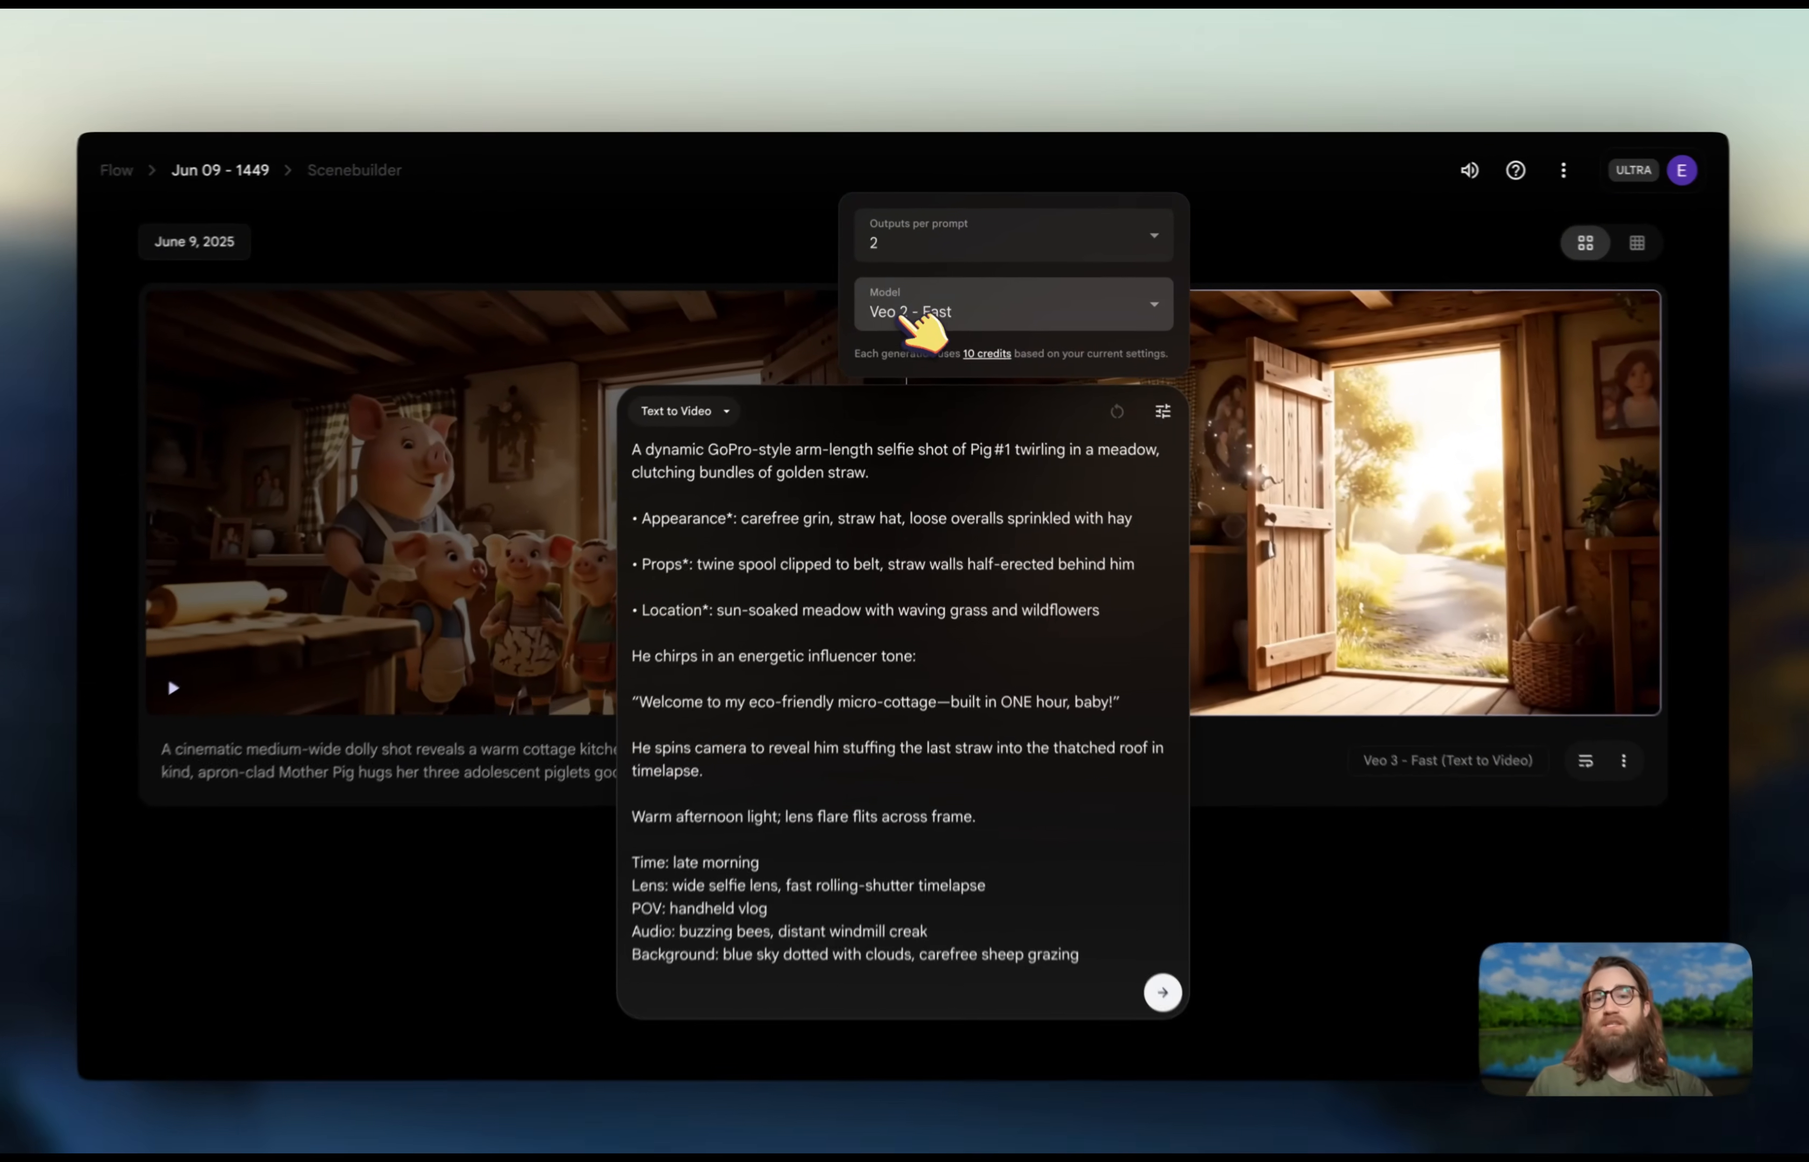
left_click(916, 313)
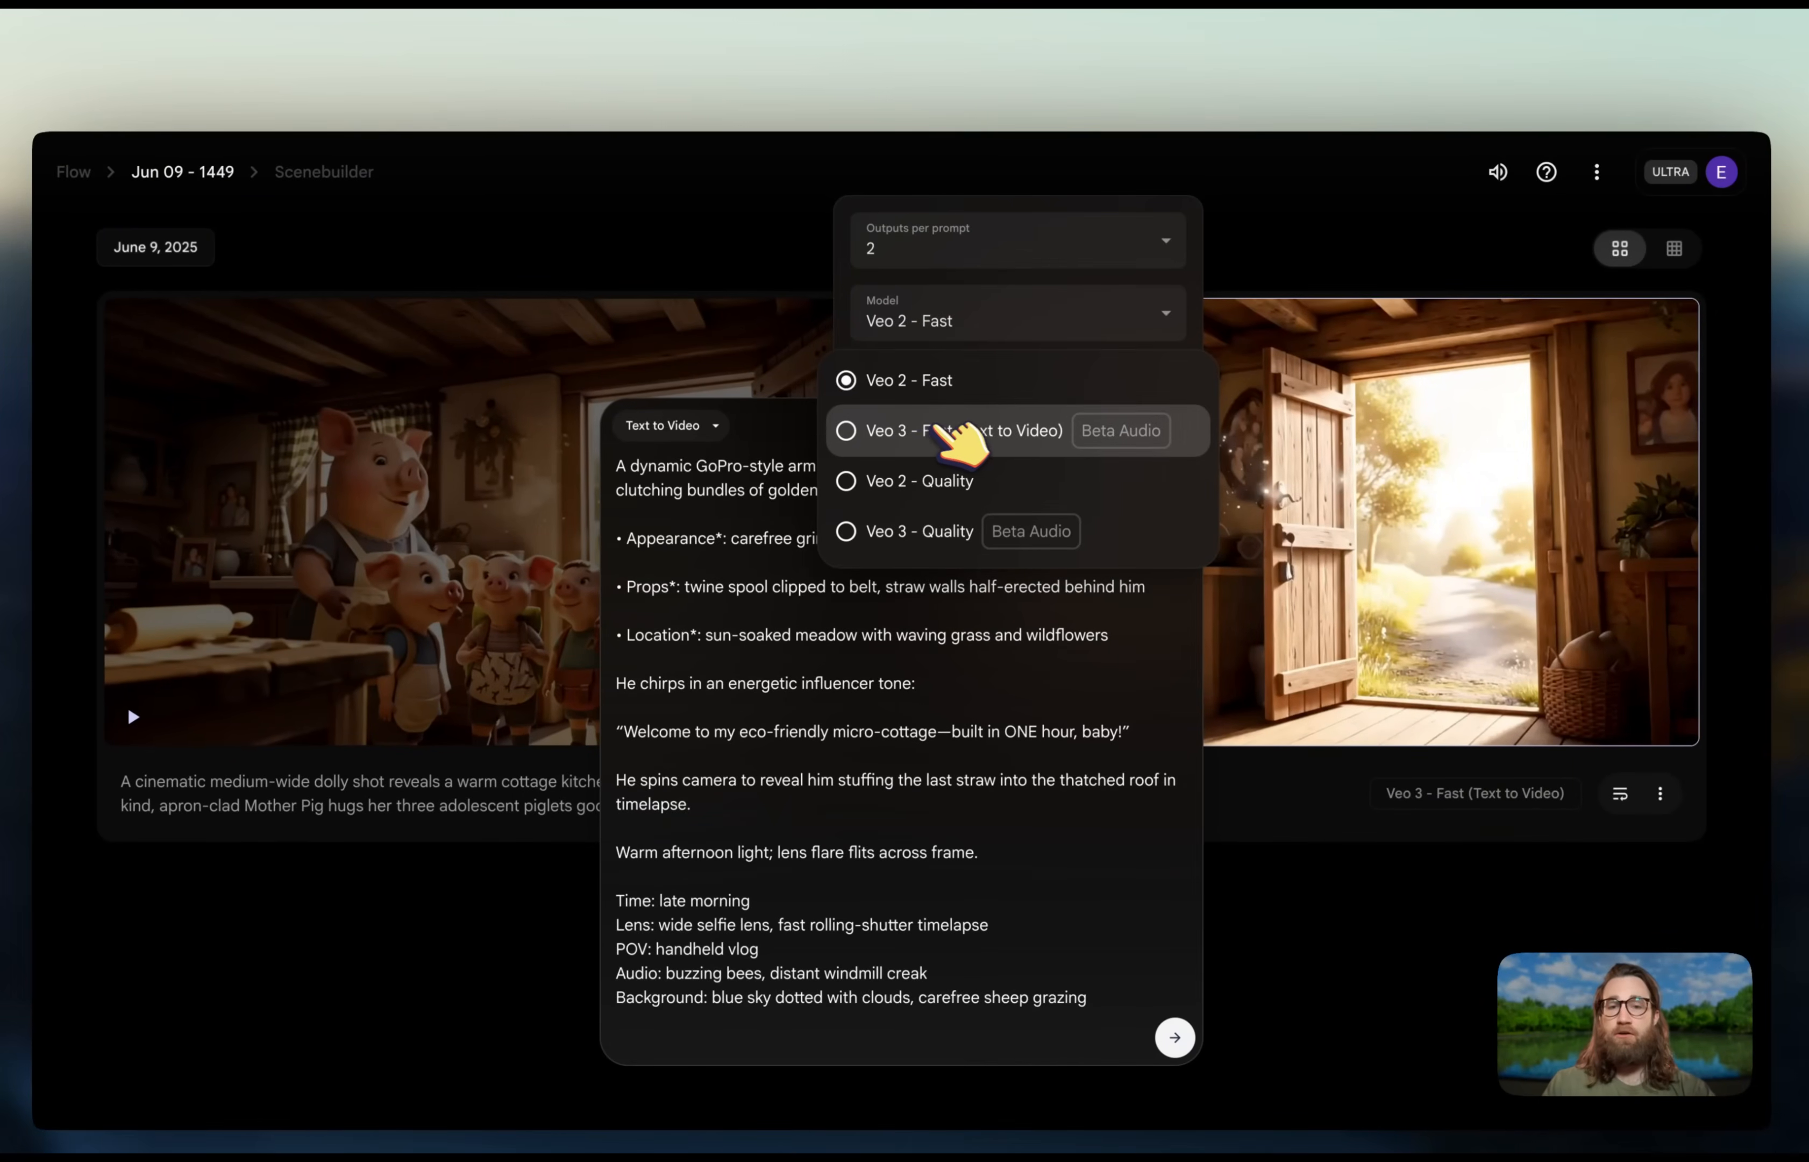
left_click(964, 430)
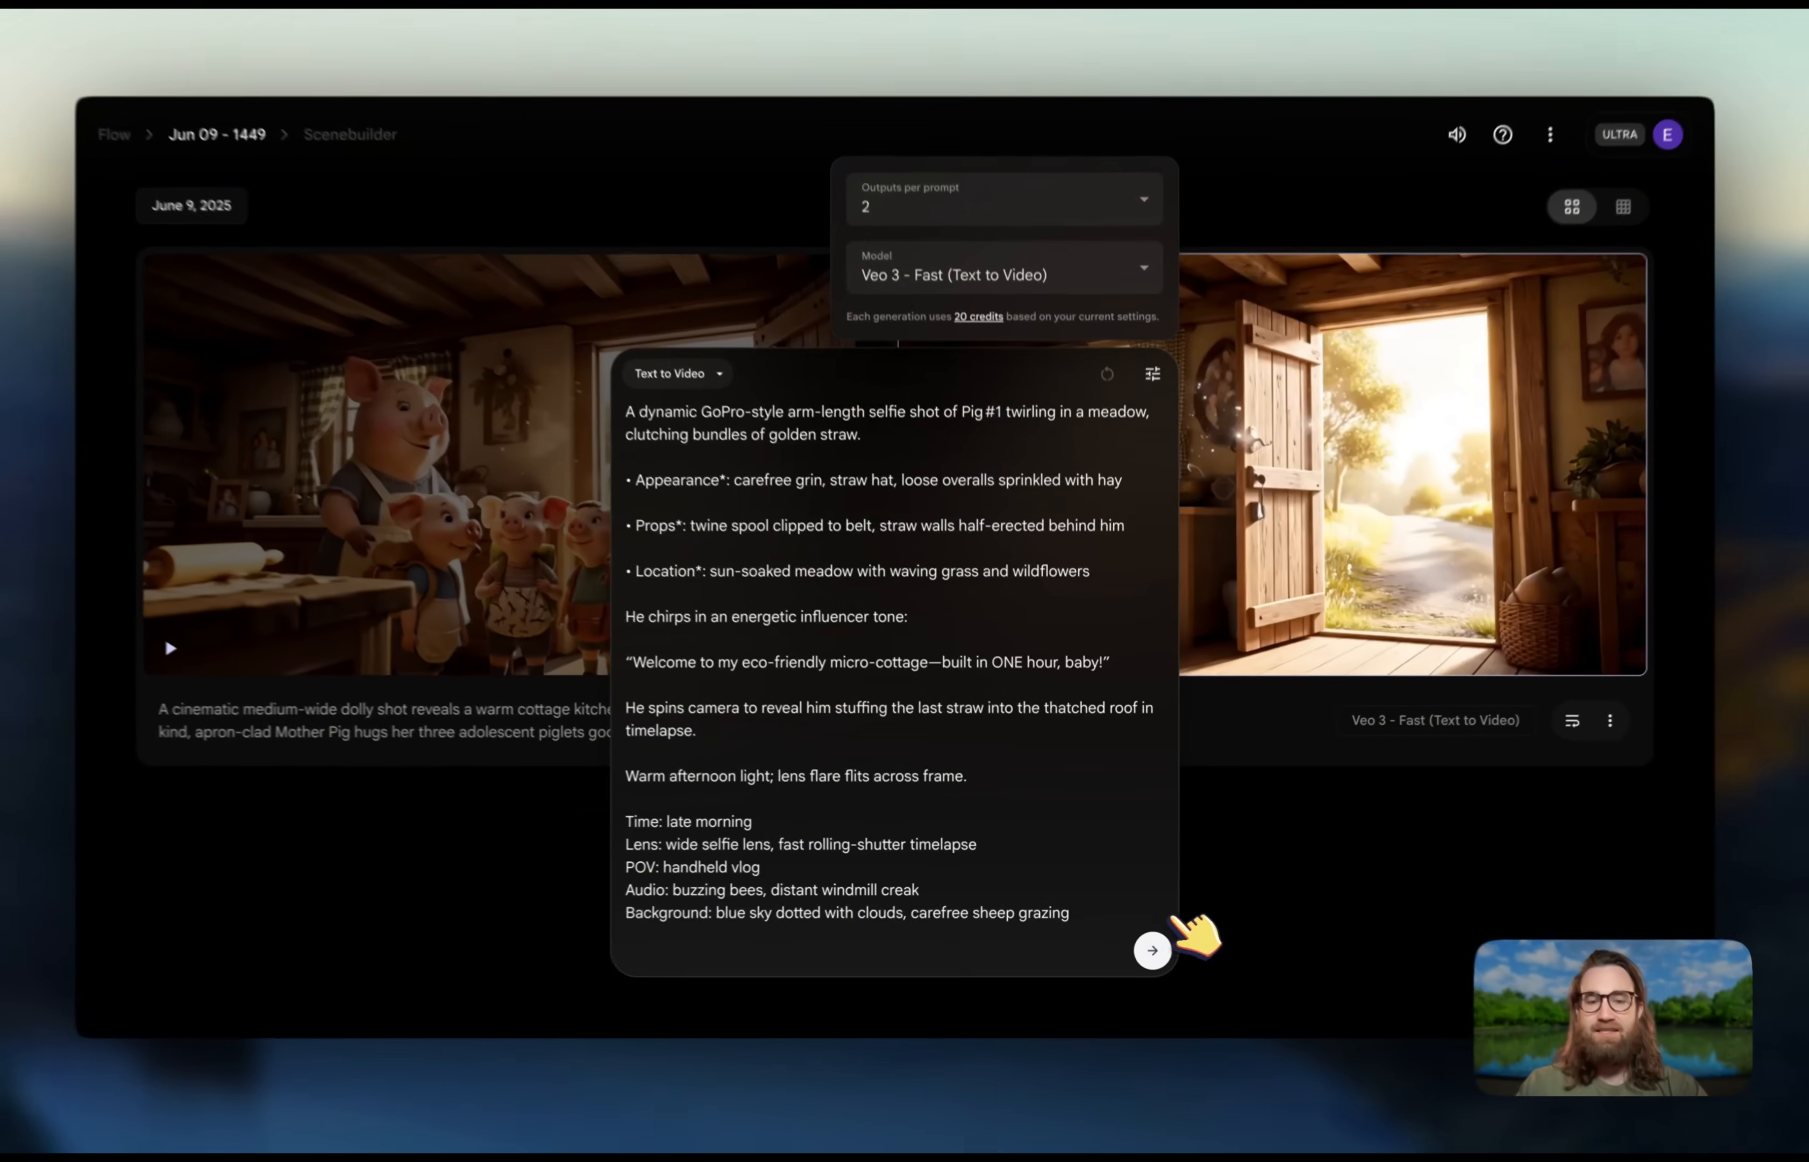
- Generate the Pig #1 straw meadow clips and expand their full prompt for reading
left_click(1150, 947)
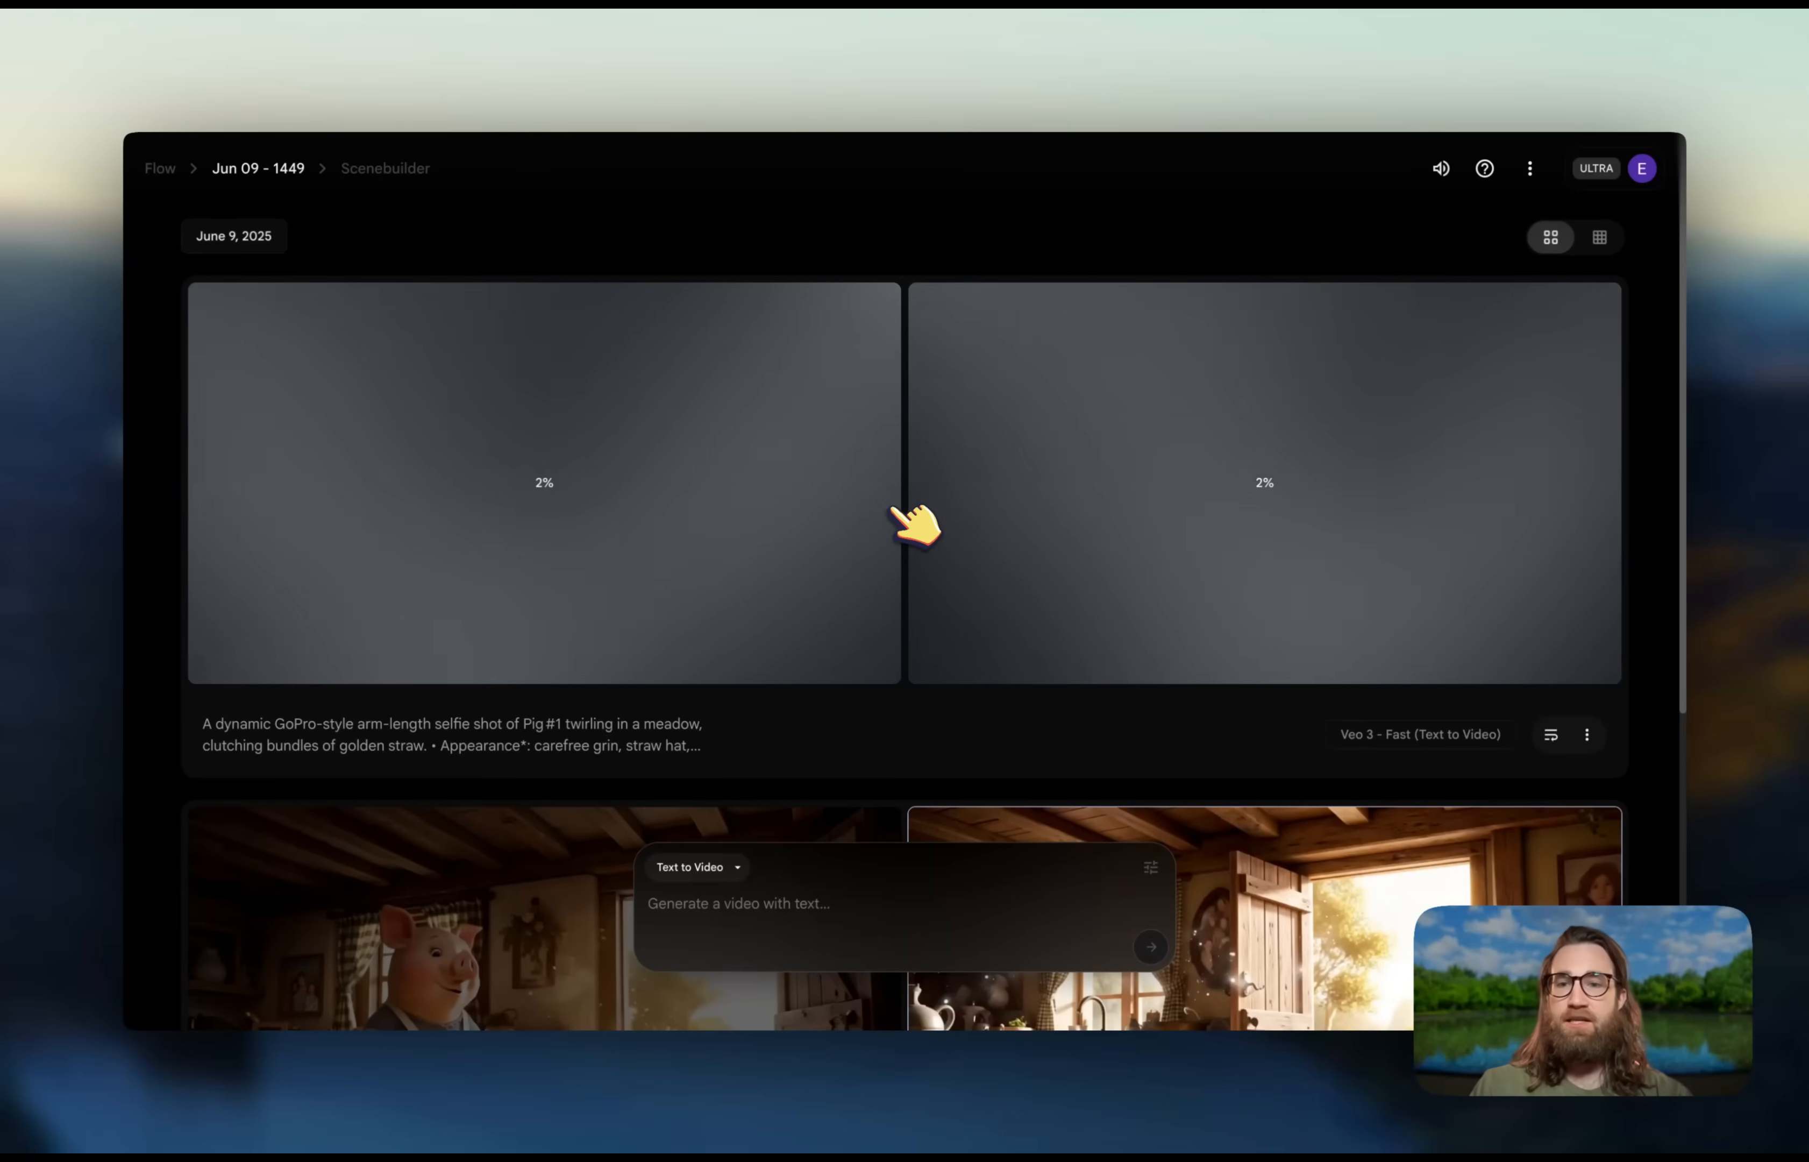
scroll(892, 508, "down", 6)
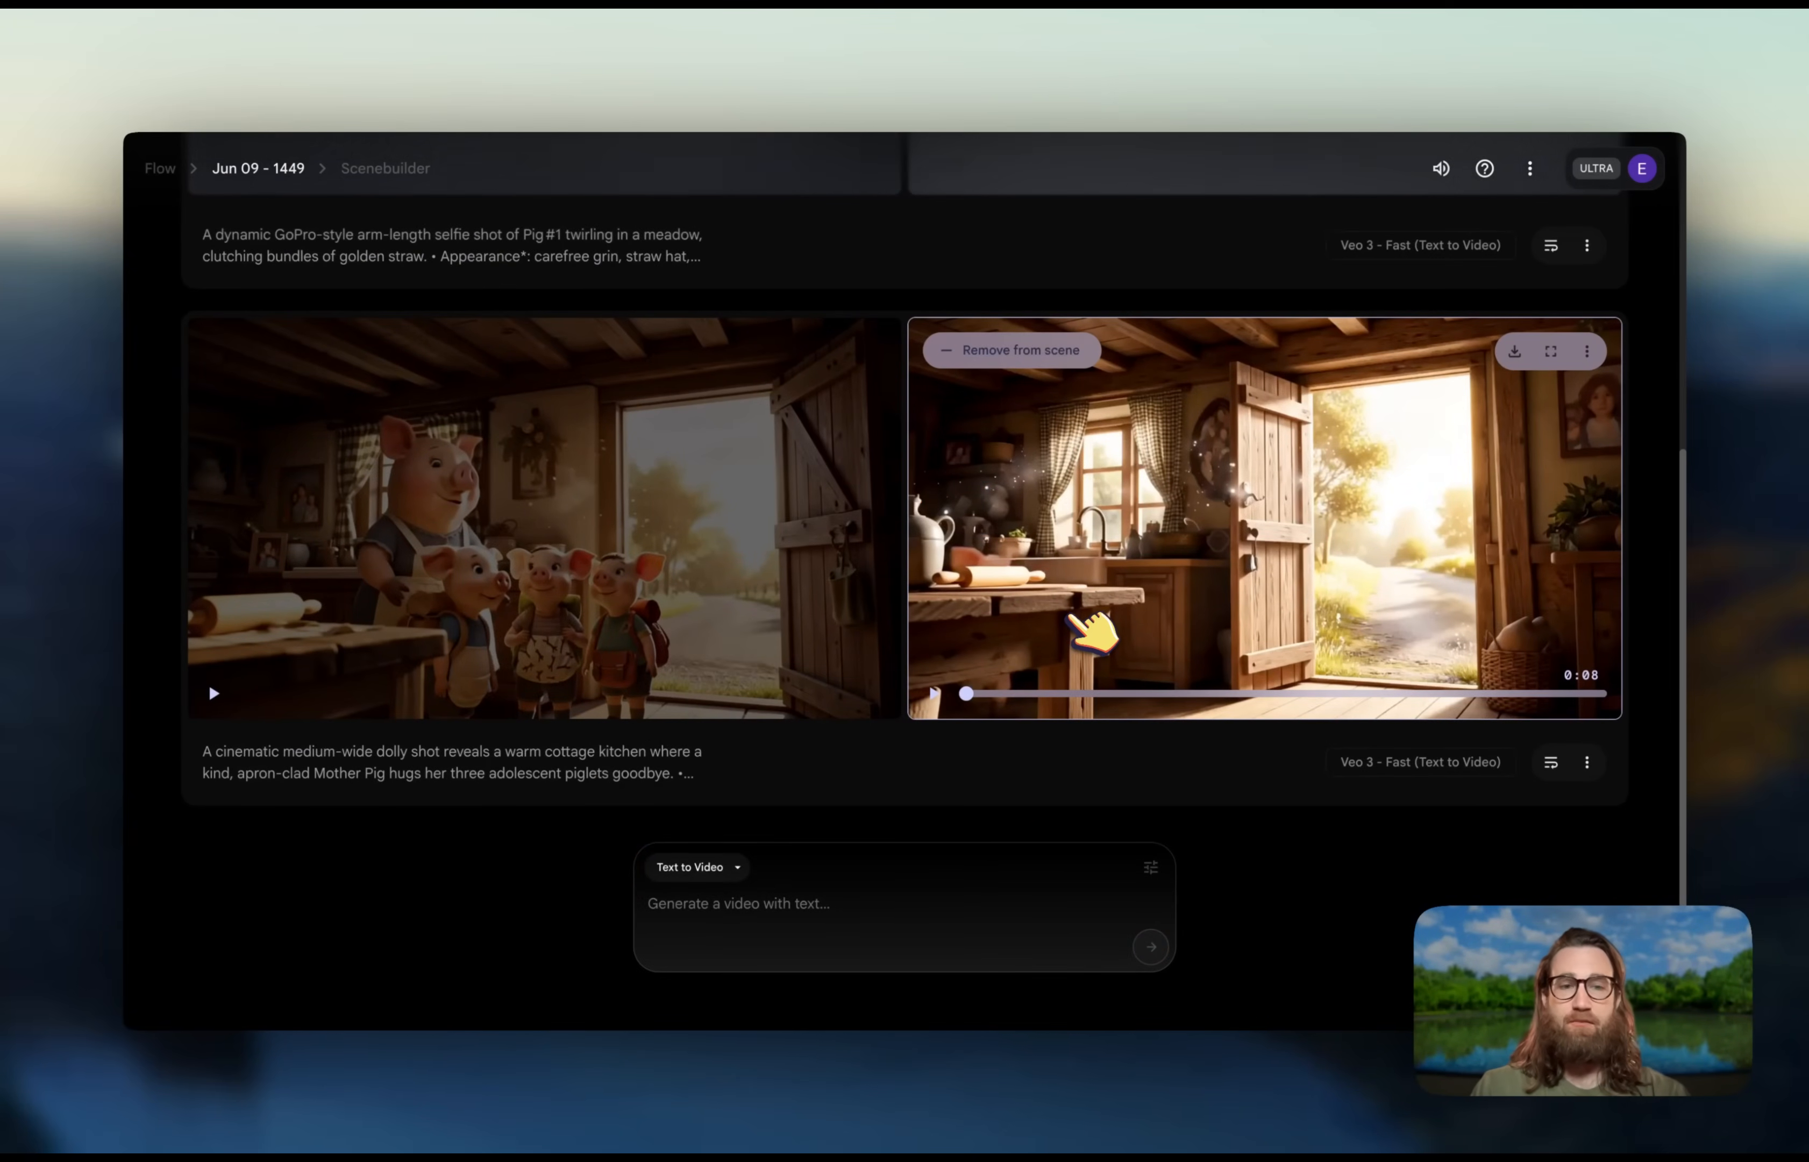
scroll(1092, 634, "up", 6)
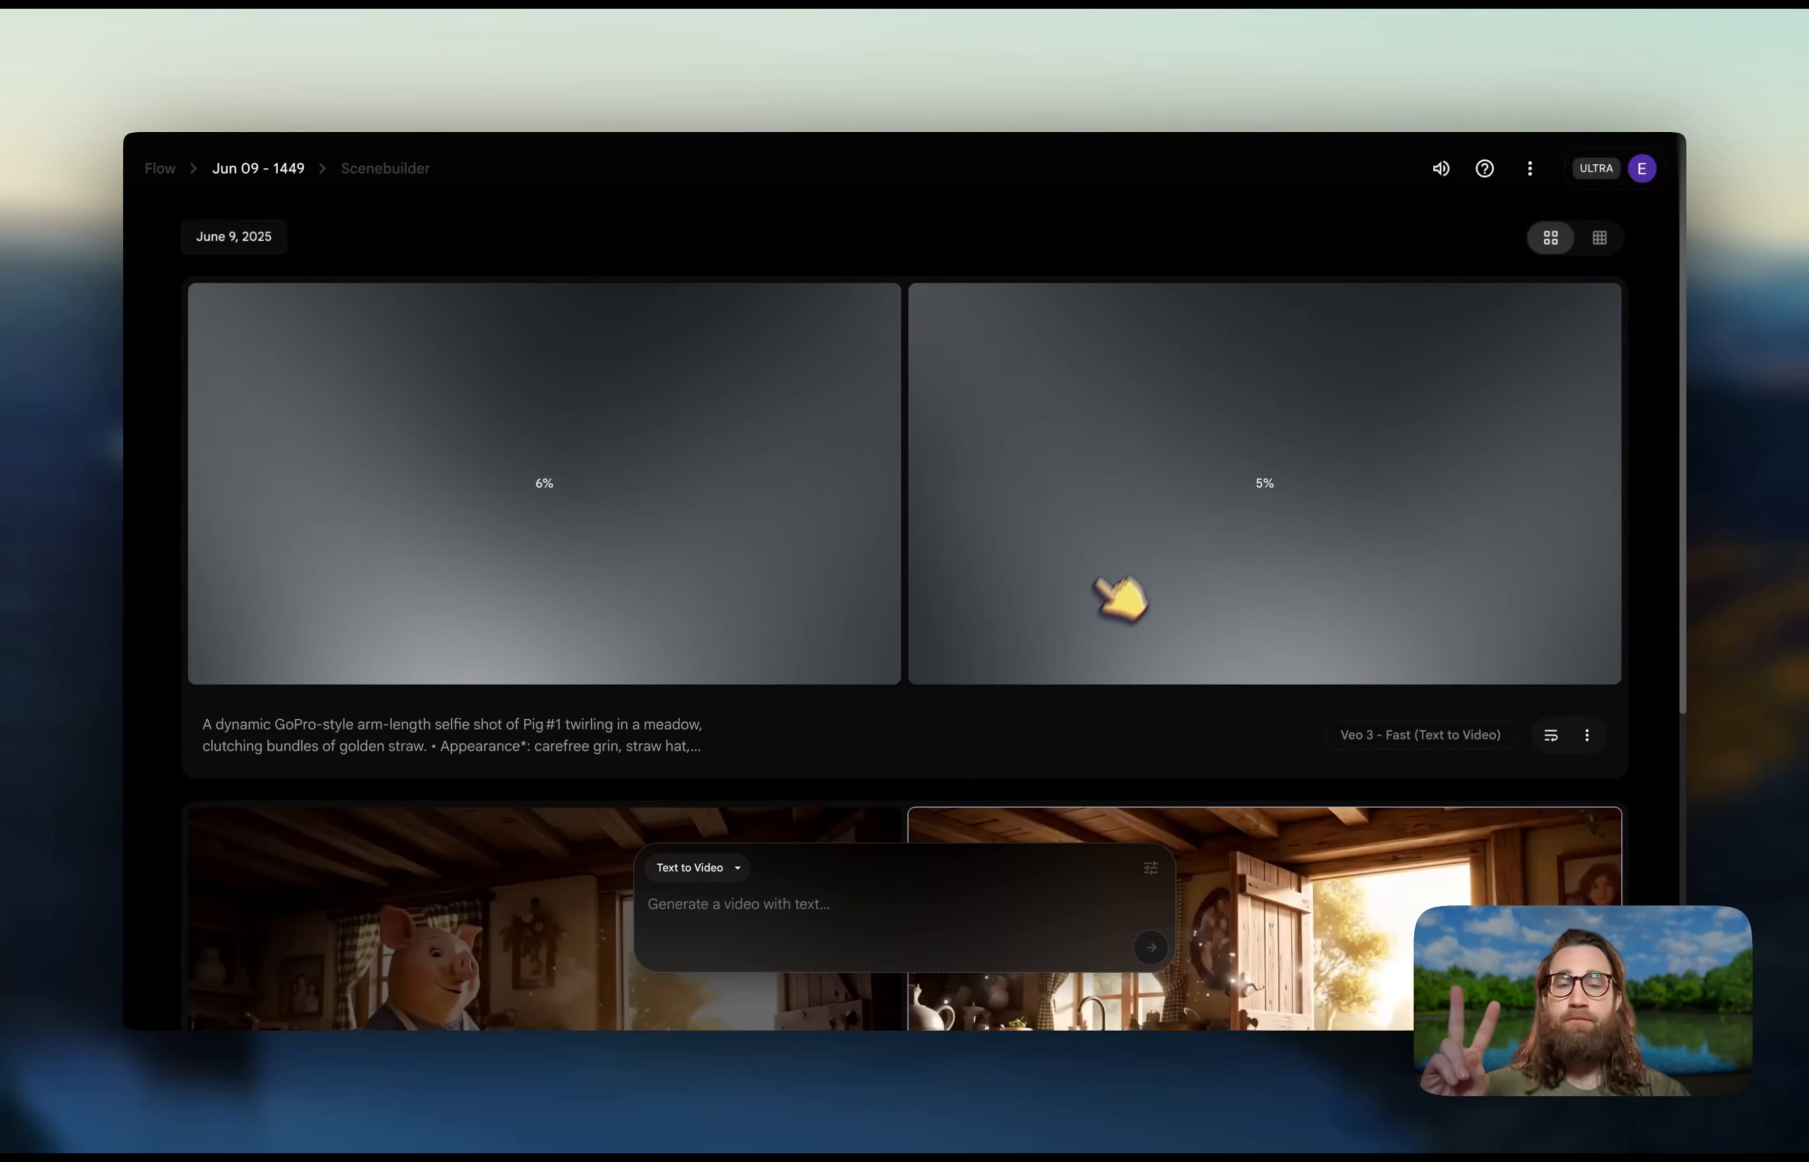
left_click(487, 748)
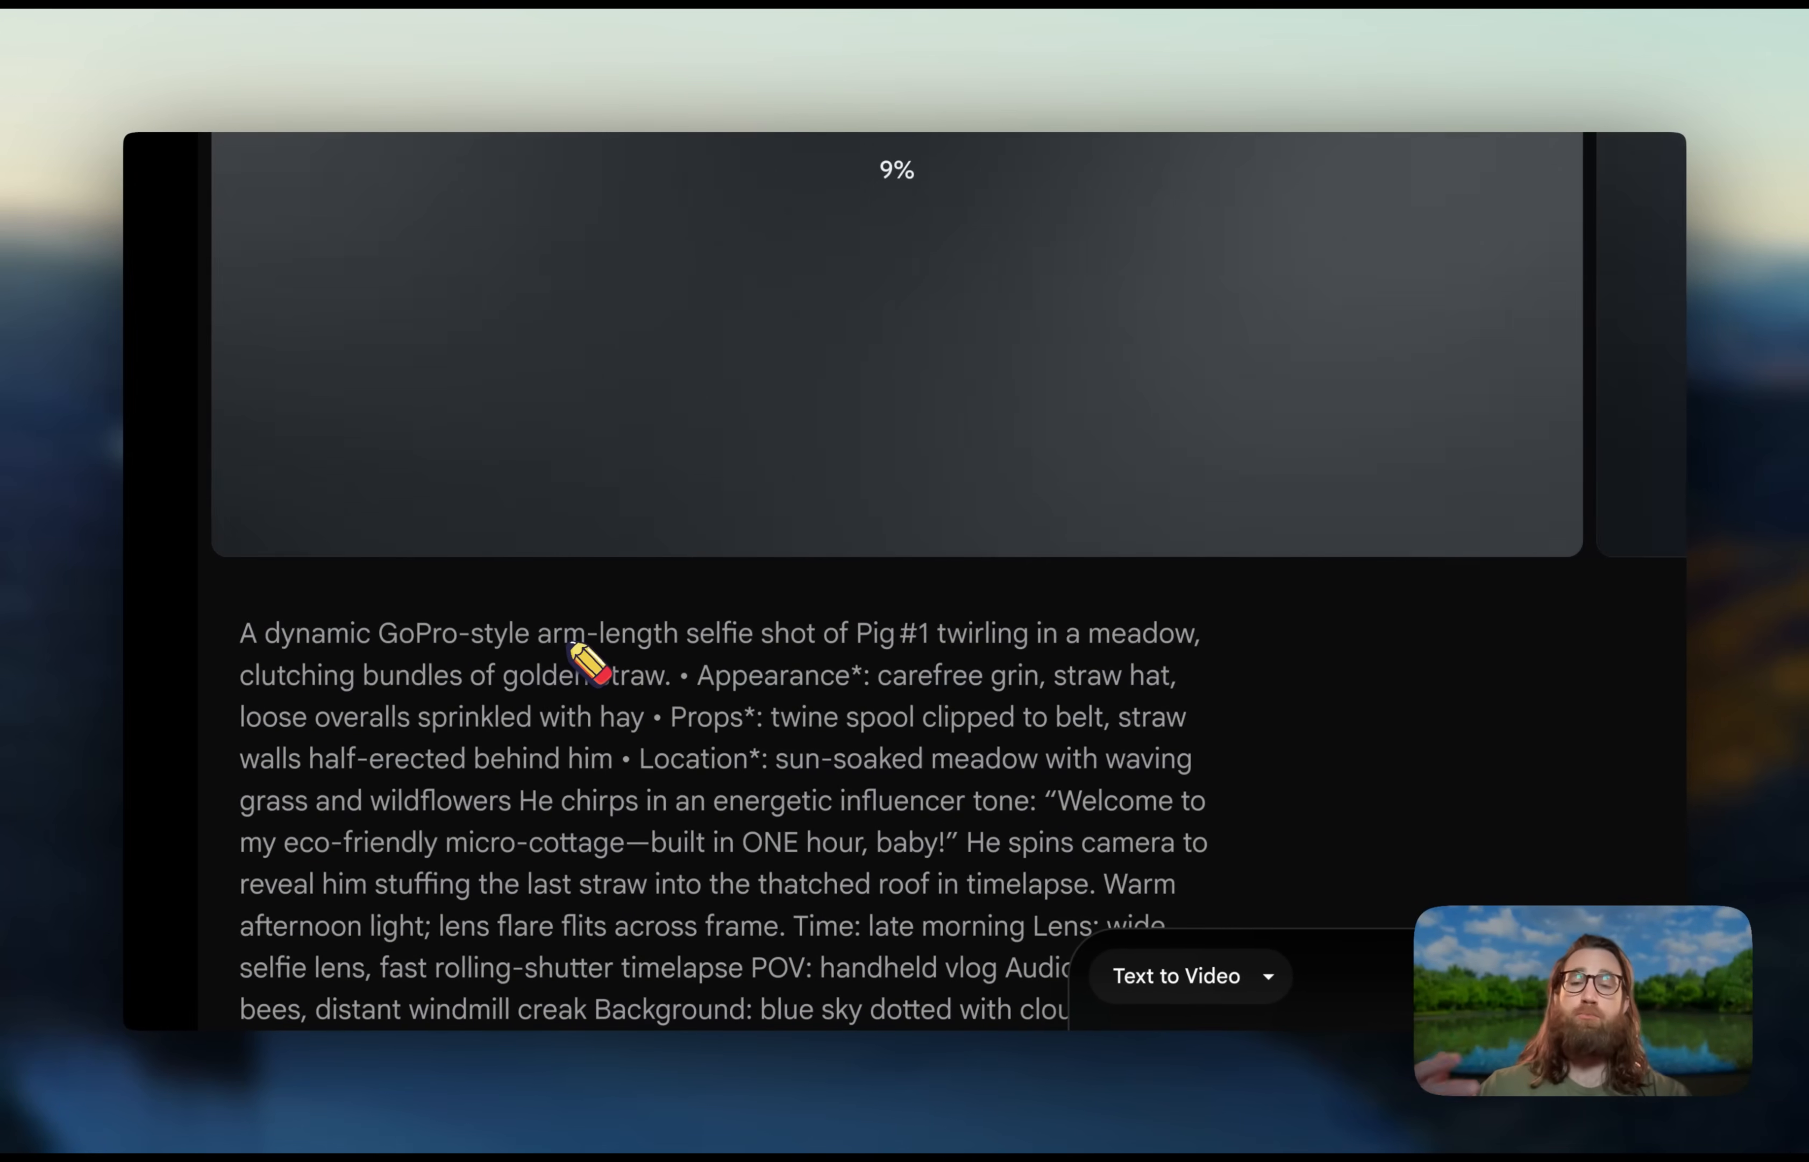
scroll(584, 660, "down", 3)
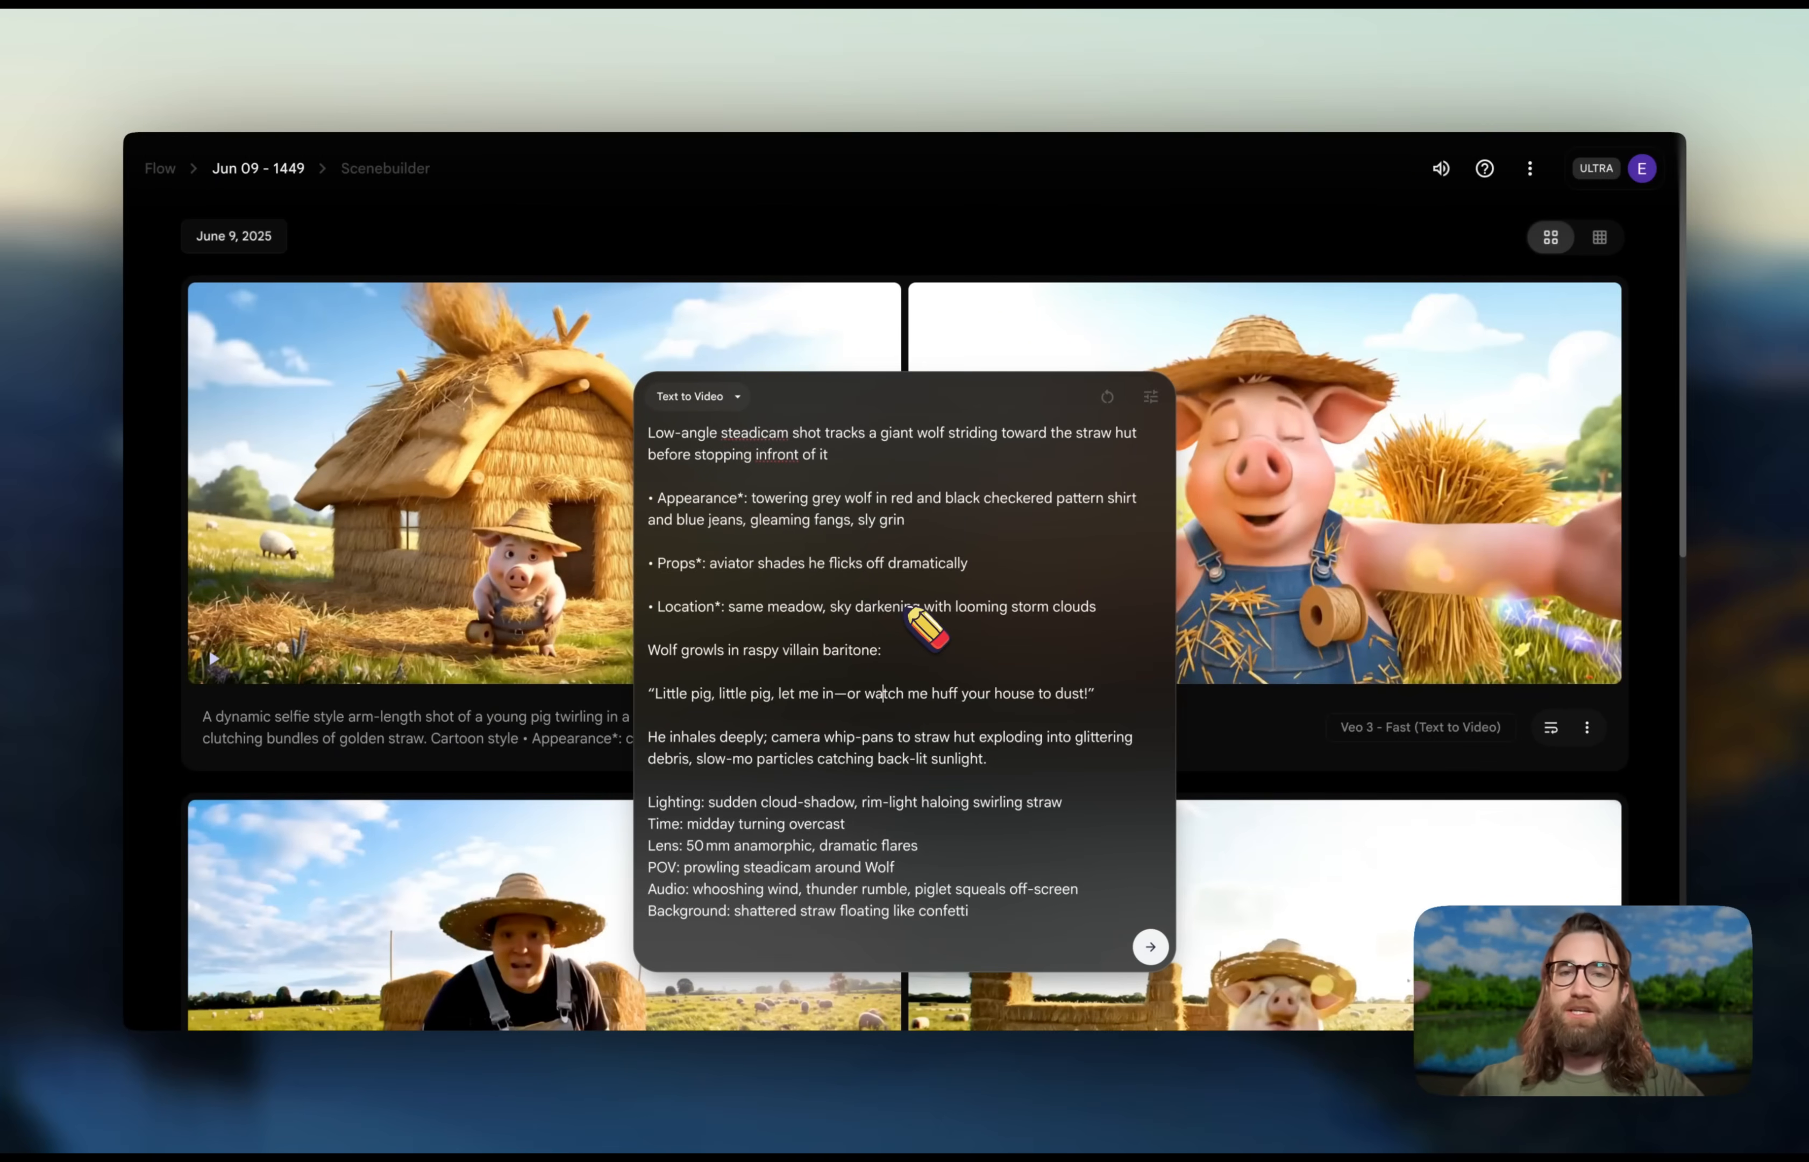
- Generate the giant wolf clips from the low-angle steadicam straw hut prompt and look over the earlier pig clips
left_click(1152, 947)
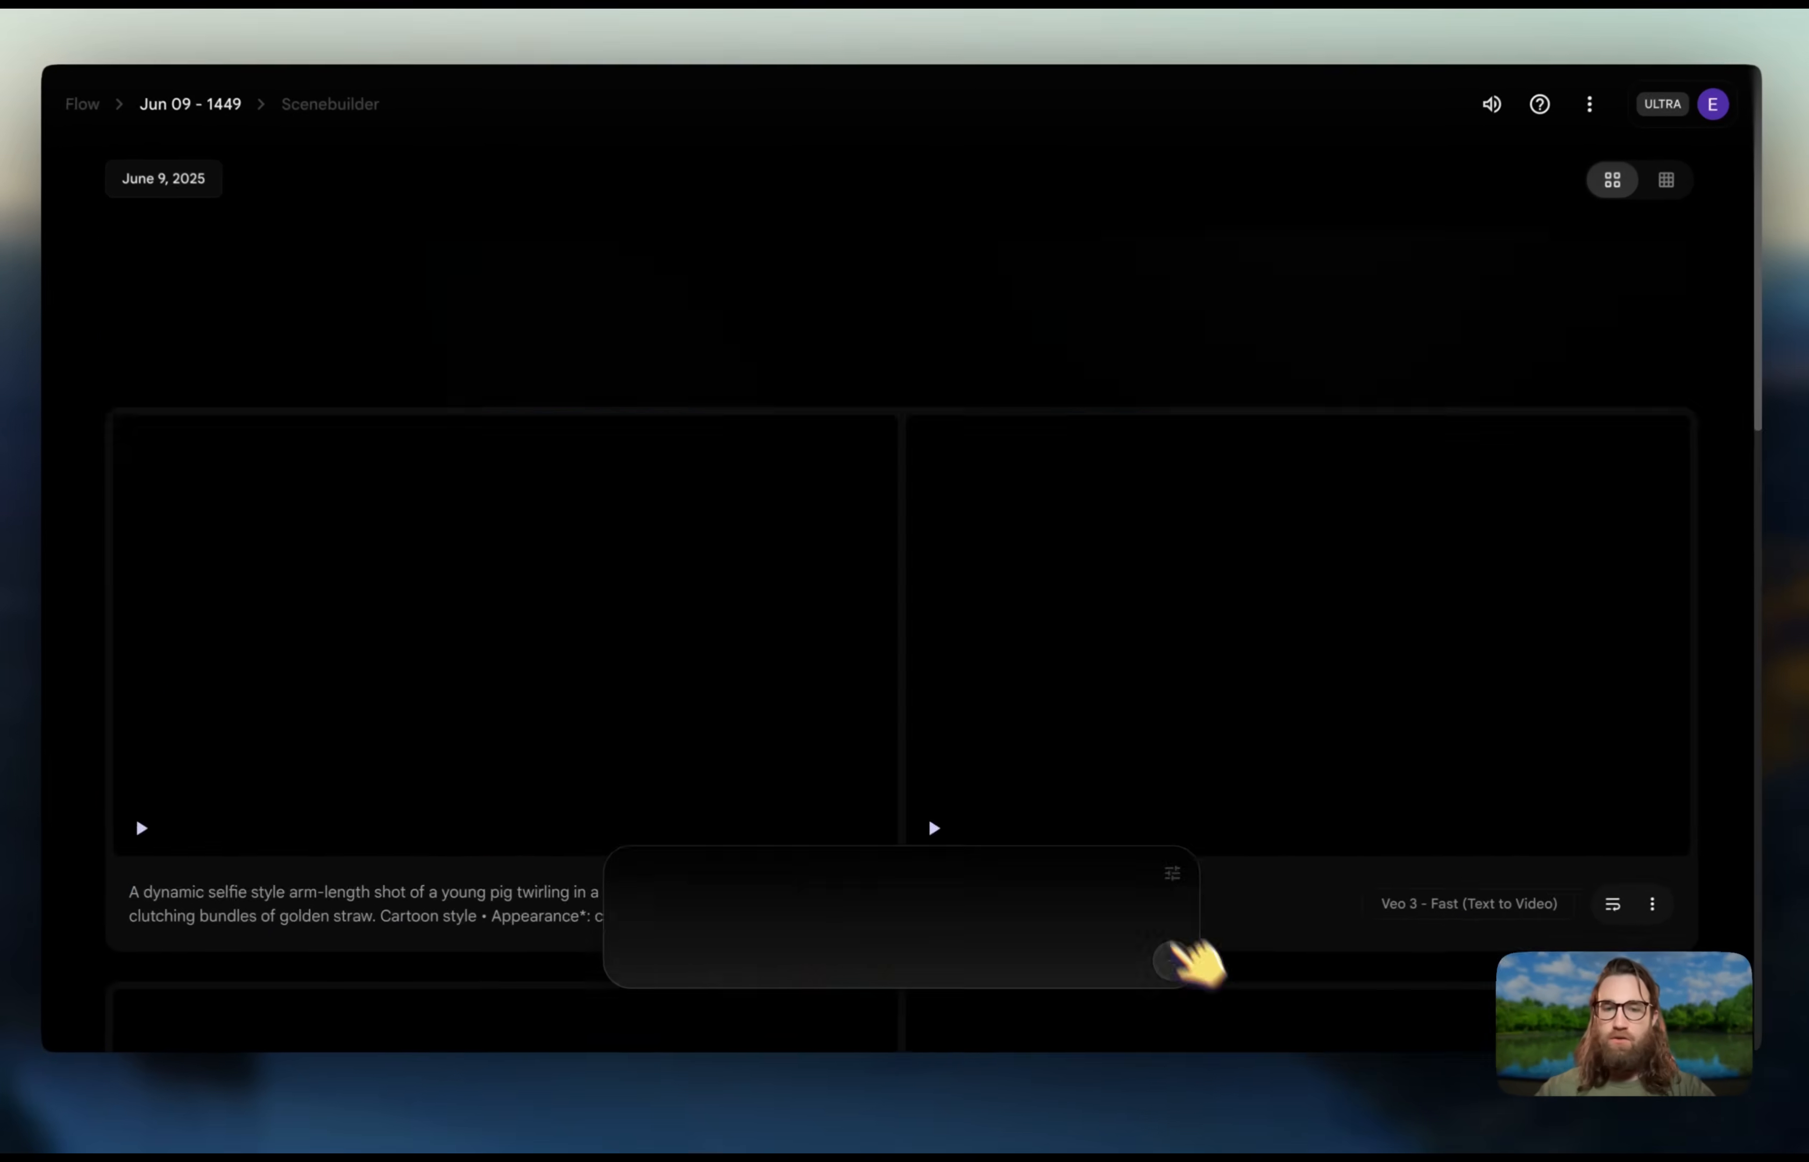
scroll(1008, 683, "down", 8)
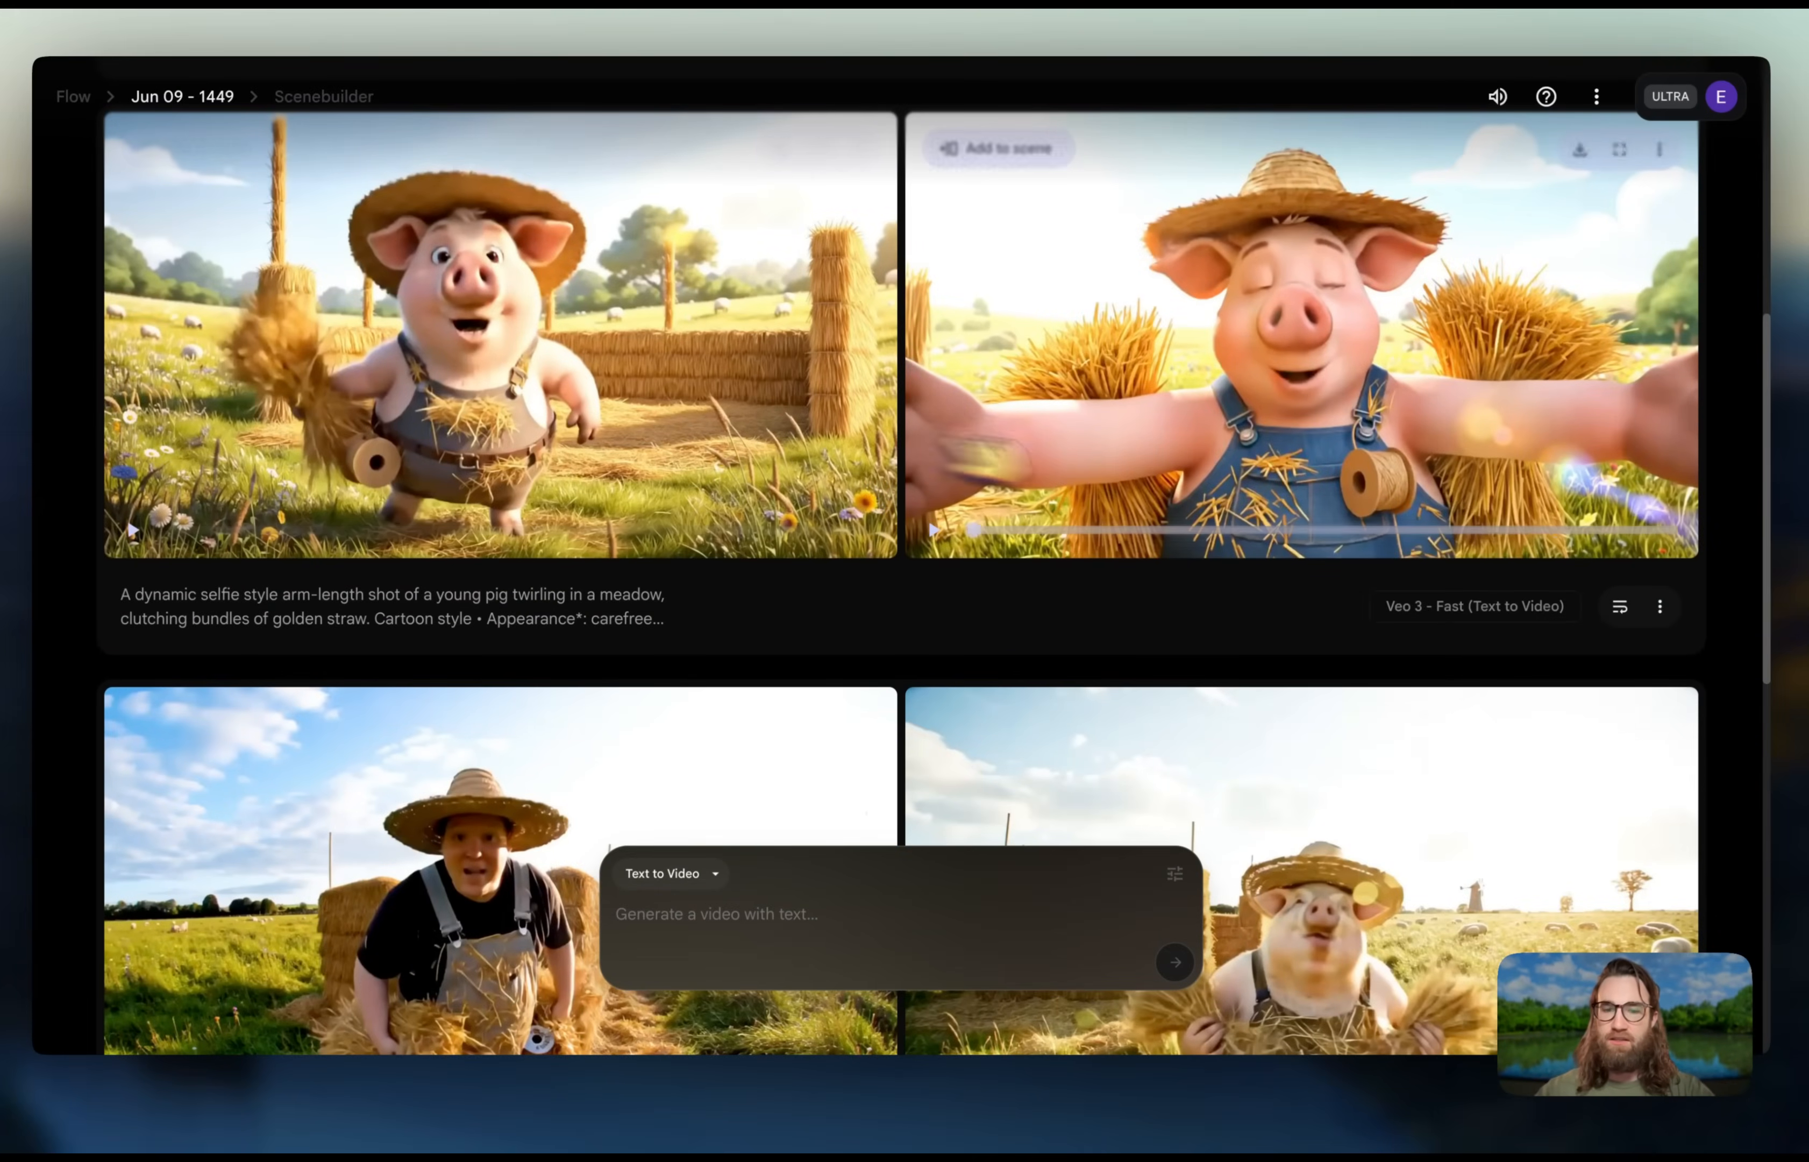
scroll(908, 563, "down", 5)
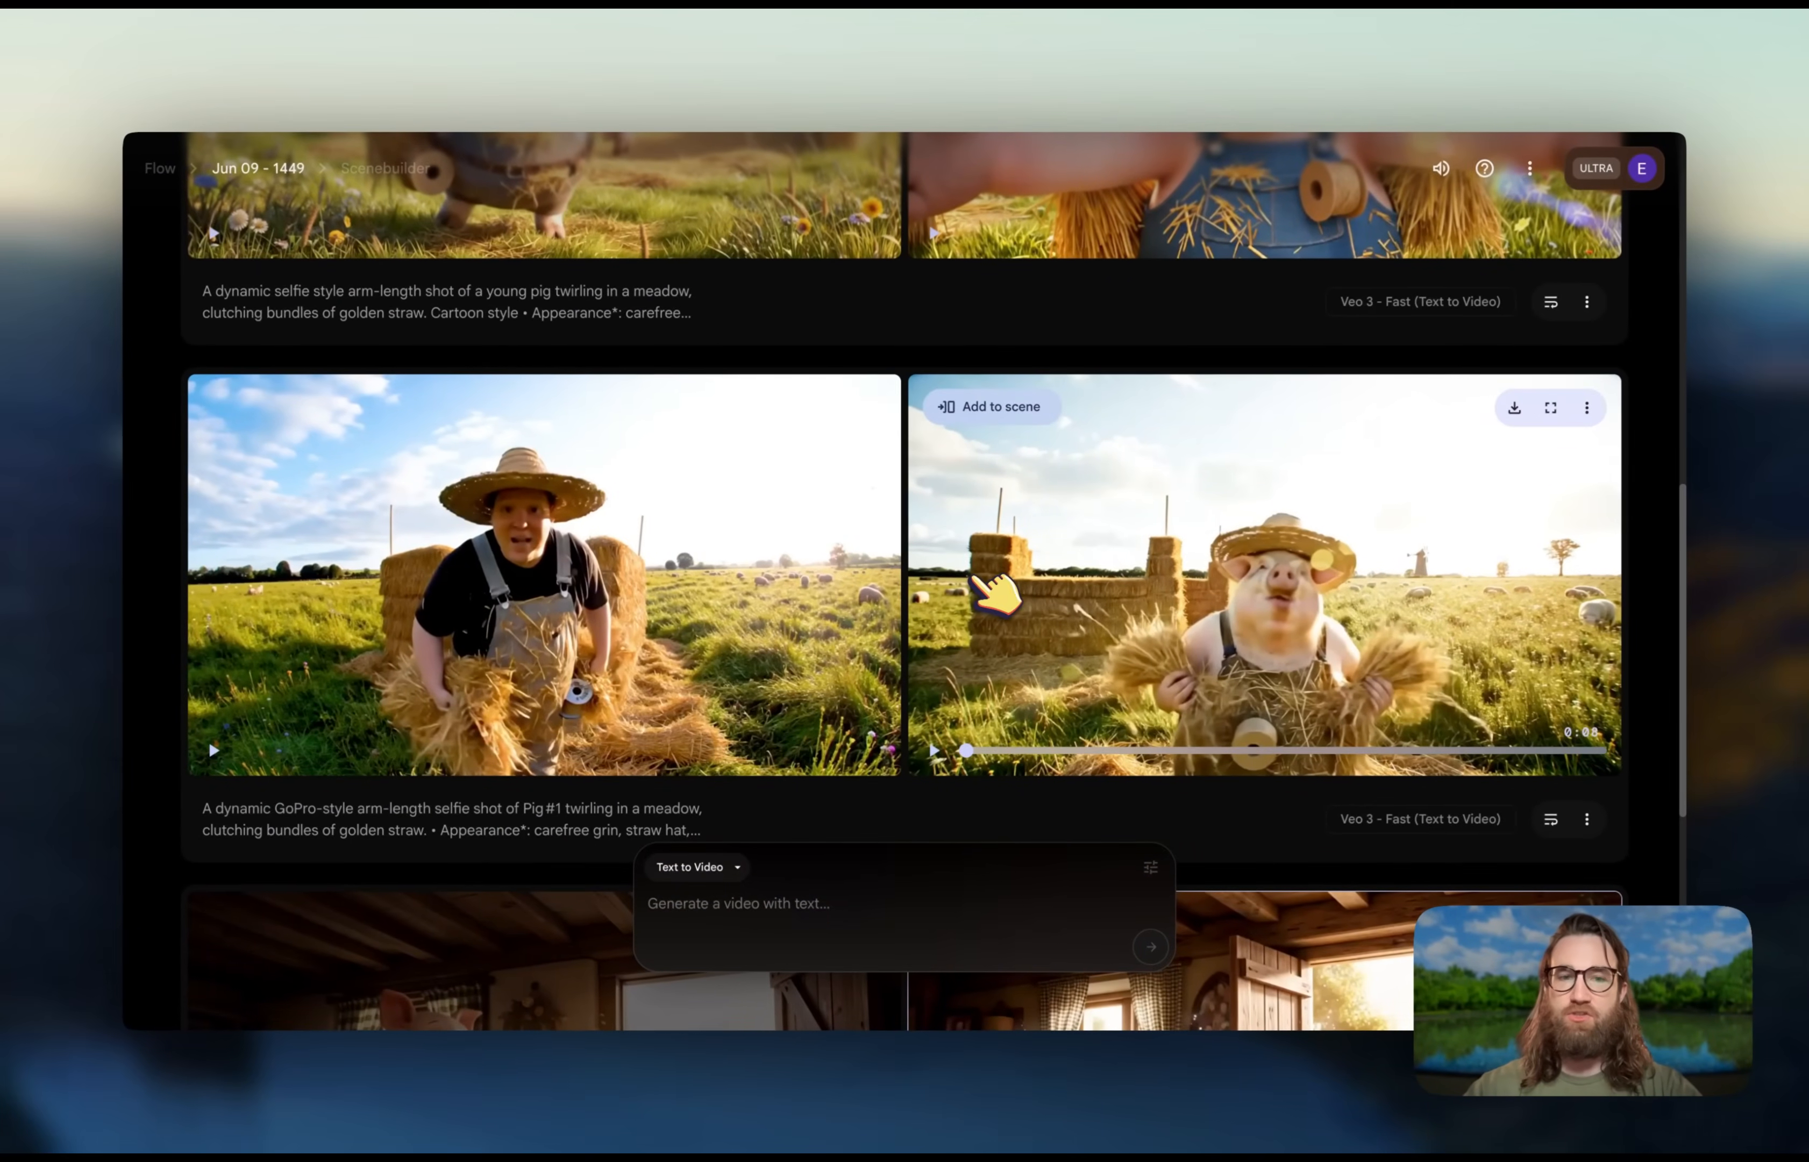
scroll(988, 585, "up", 5)
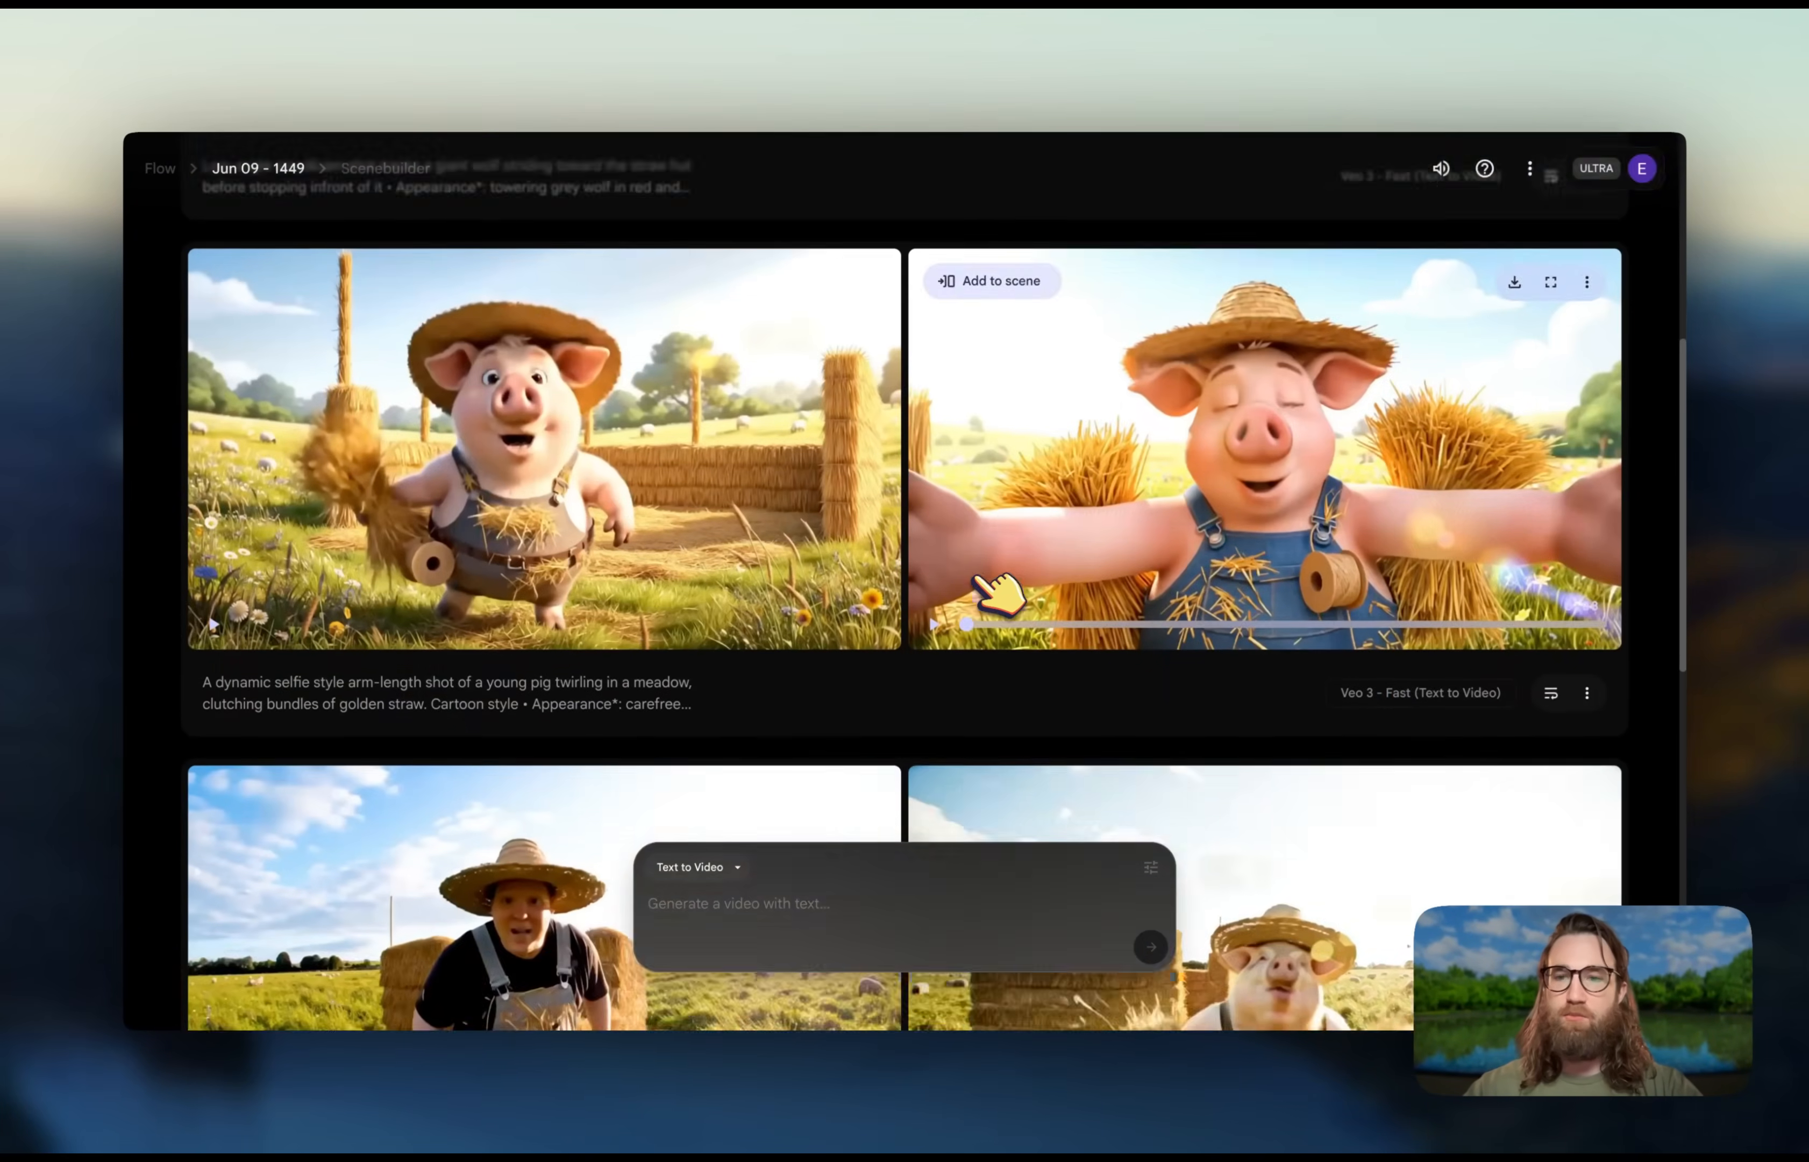
scroll(996, 593, "down", 5)
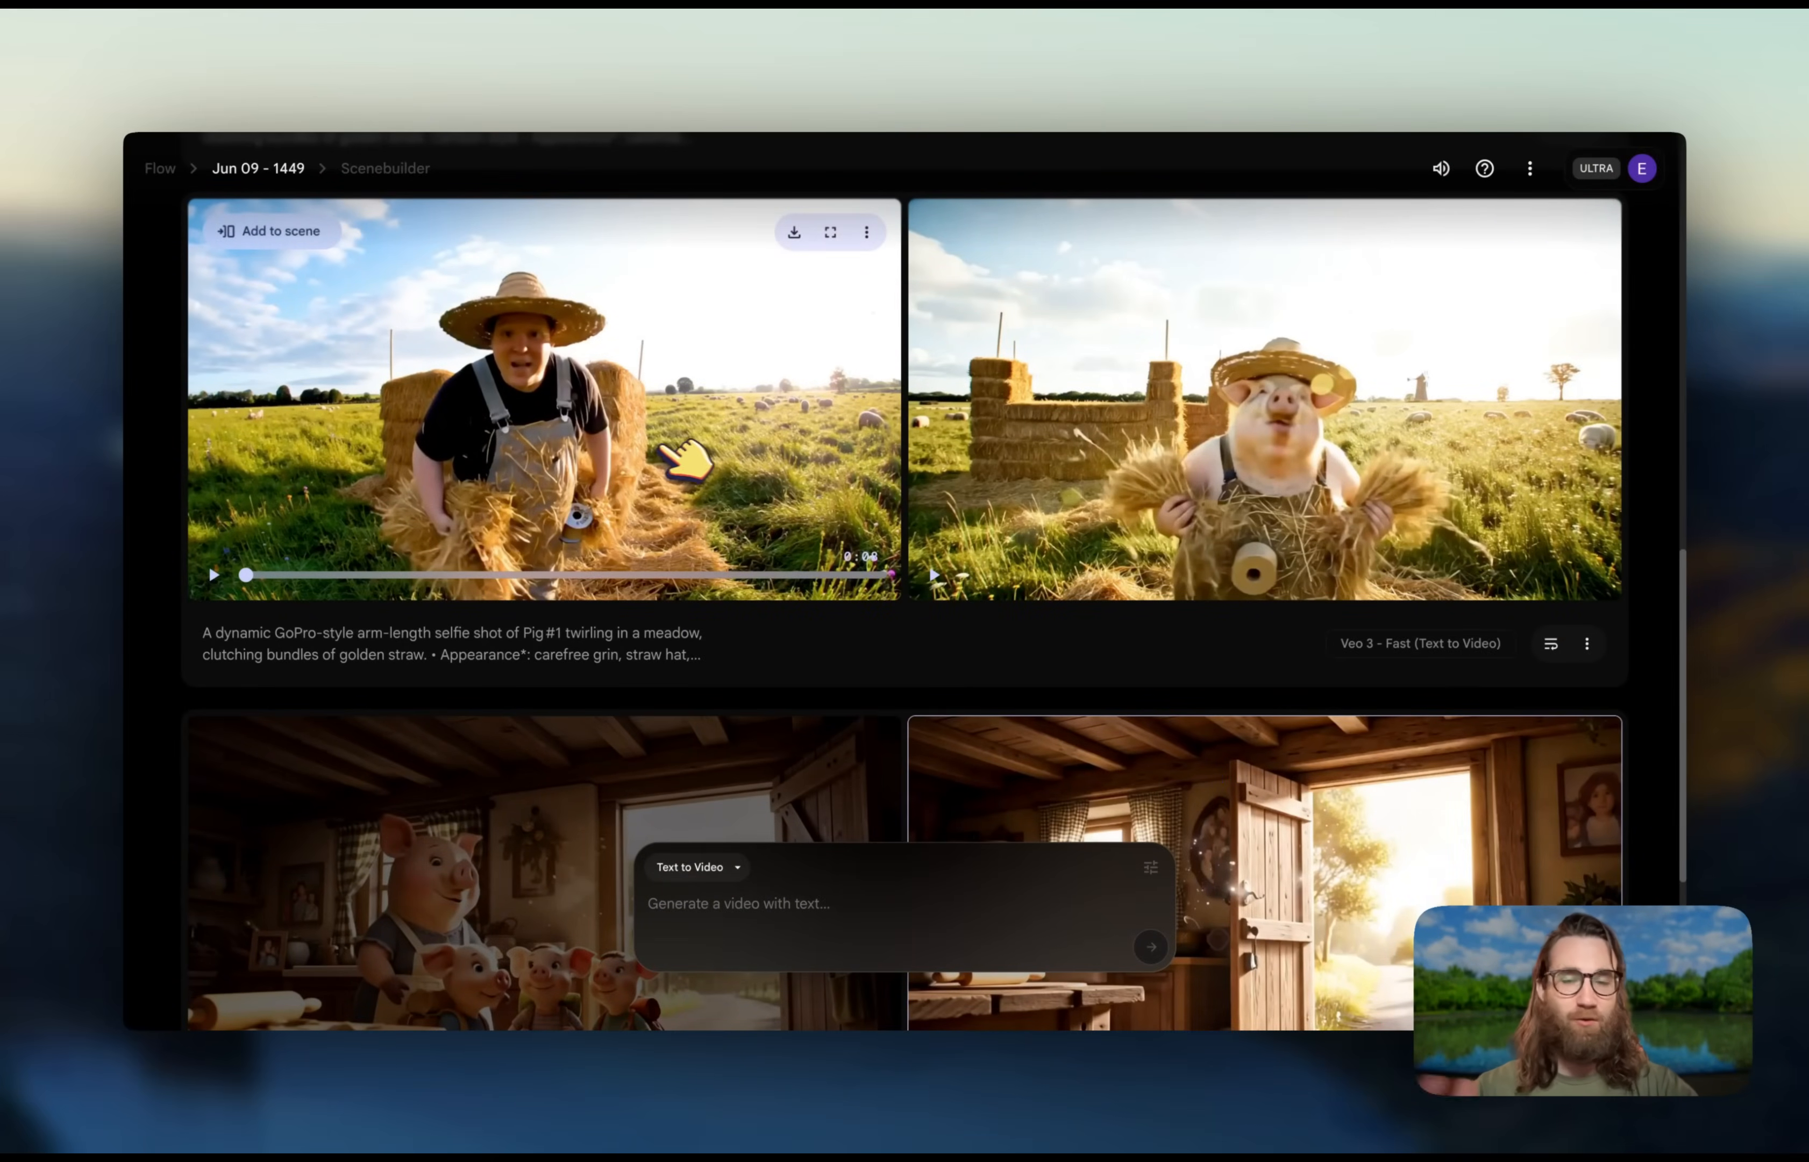
scroll(988, 486, "down", 2)
scroll(1002, 513, "down", 3)
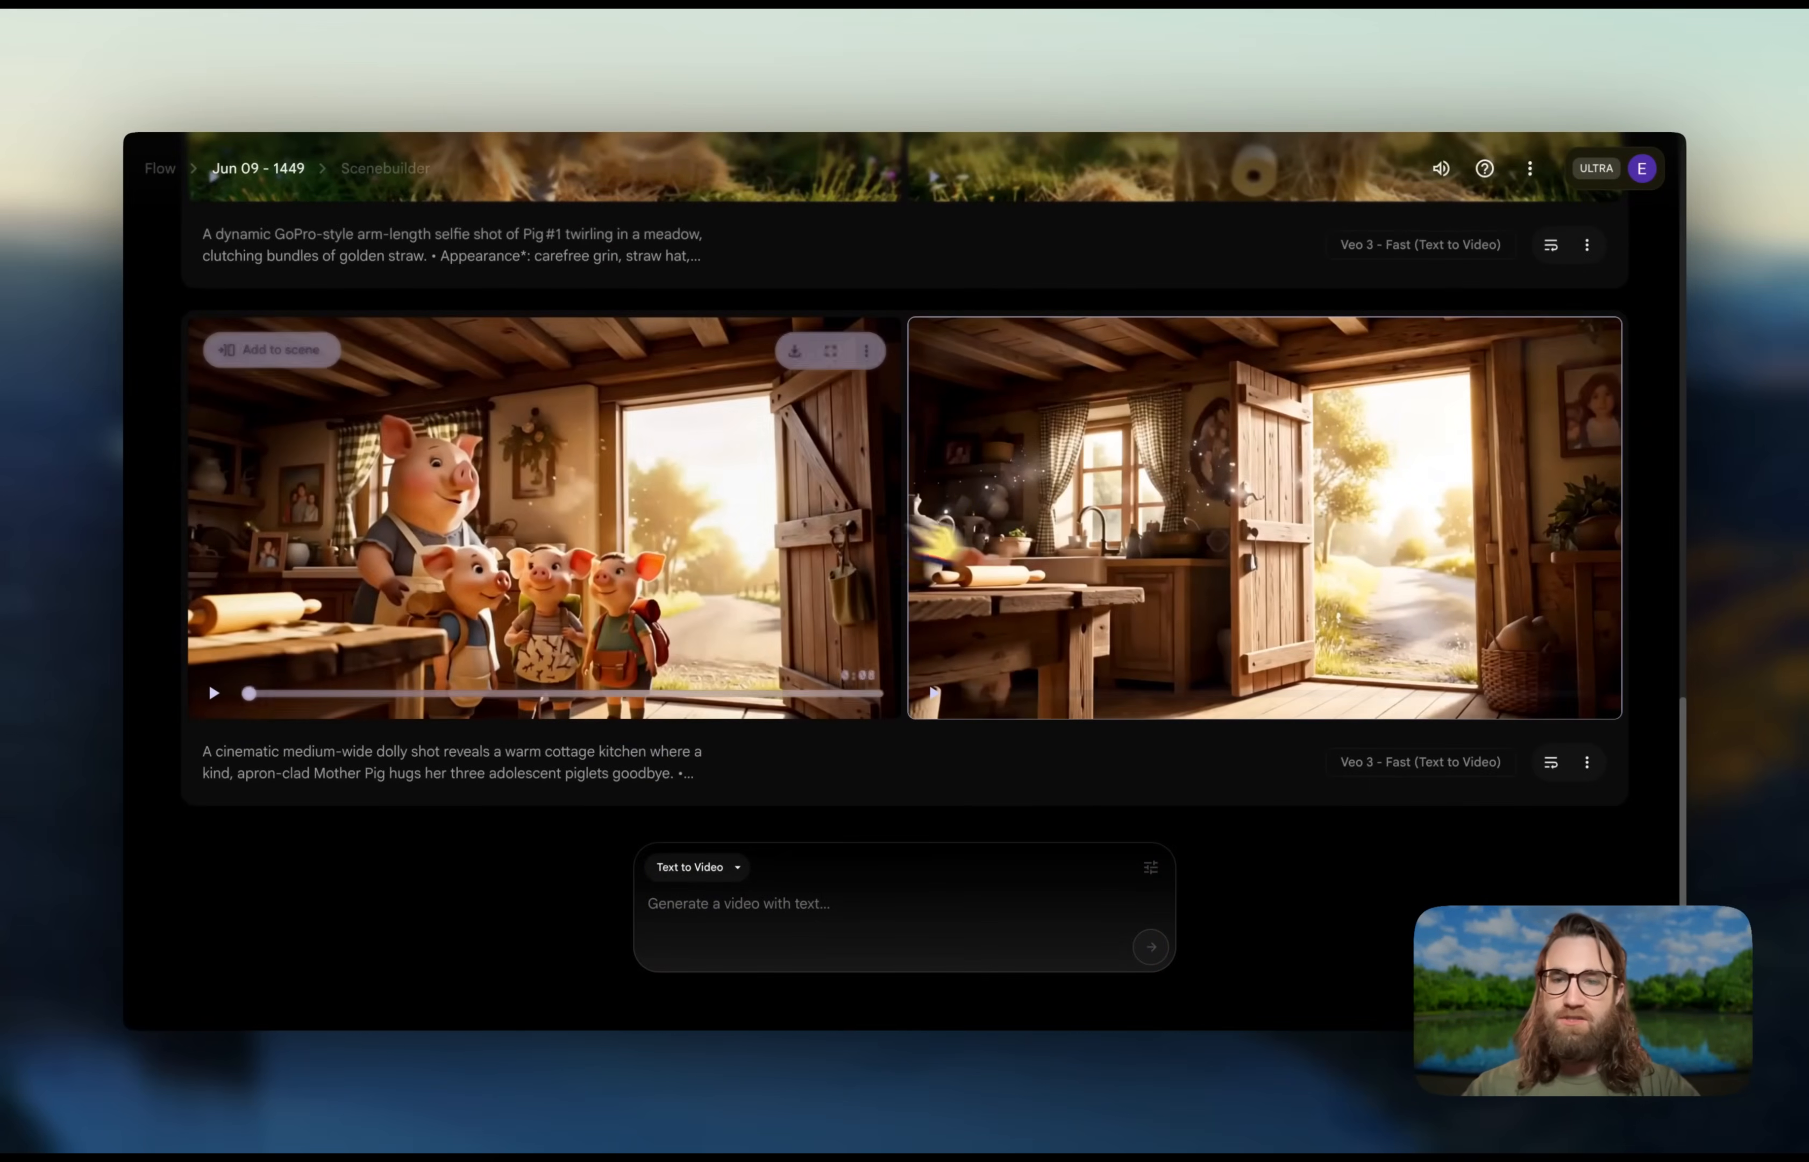
scroll(1087, 528, "up", 1)
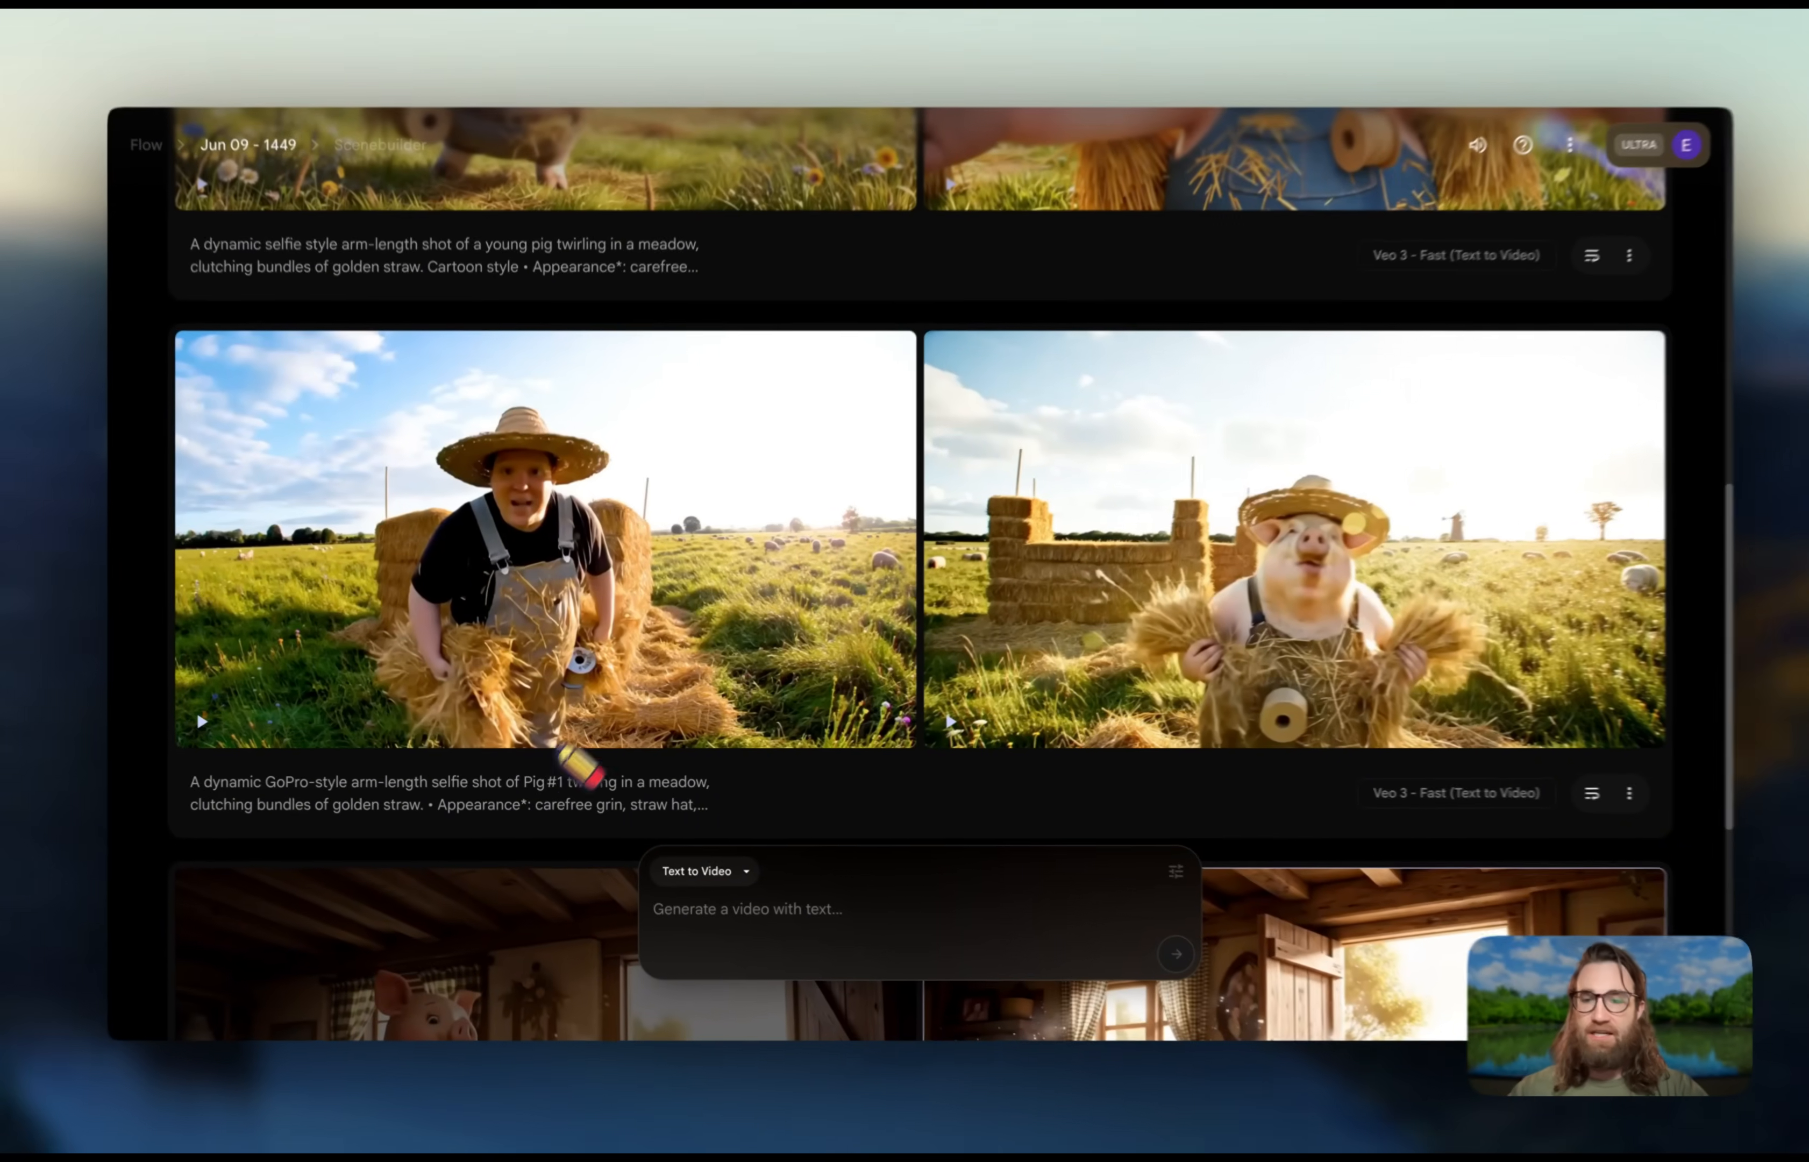
- Expand the GoPro-style Pig #1 prompt and play its first clip to check the main character
left_click(588, 798)
scroll(1090, 726, "down", 2)
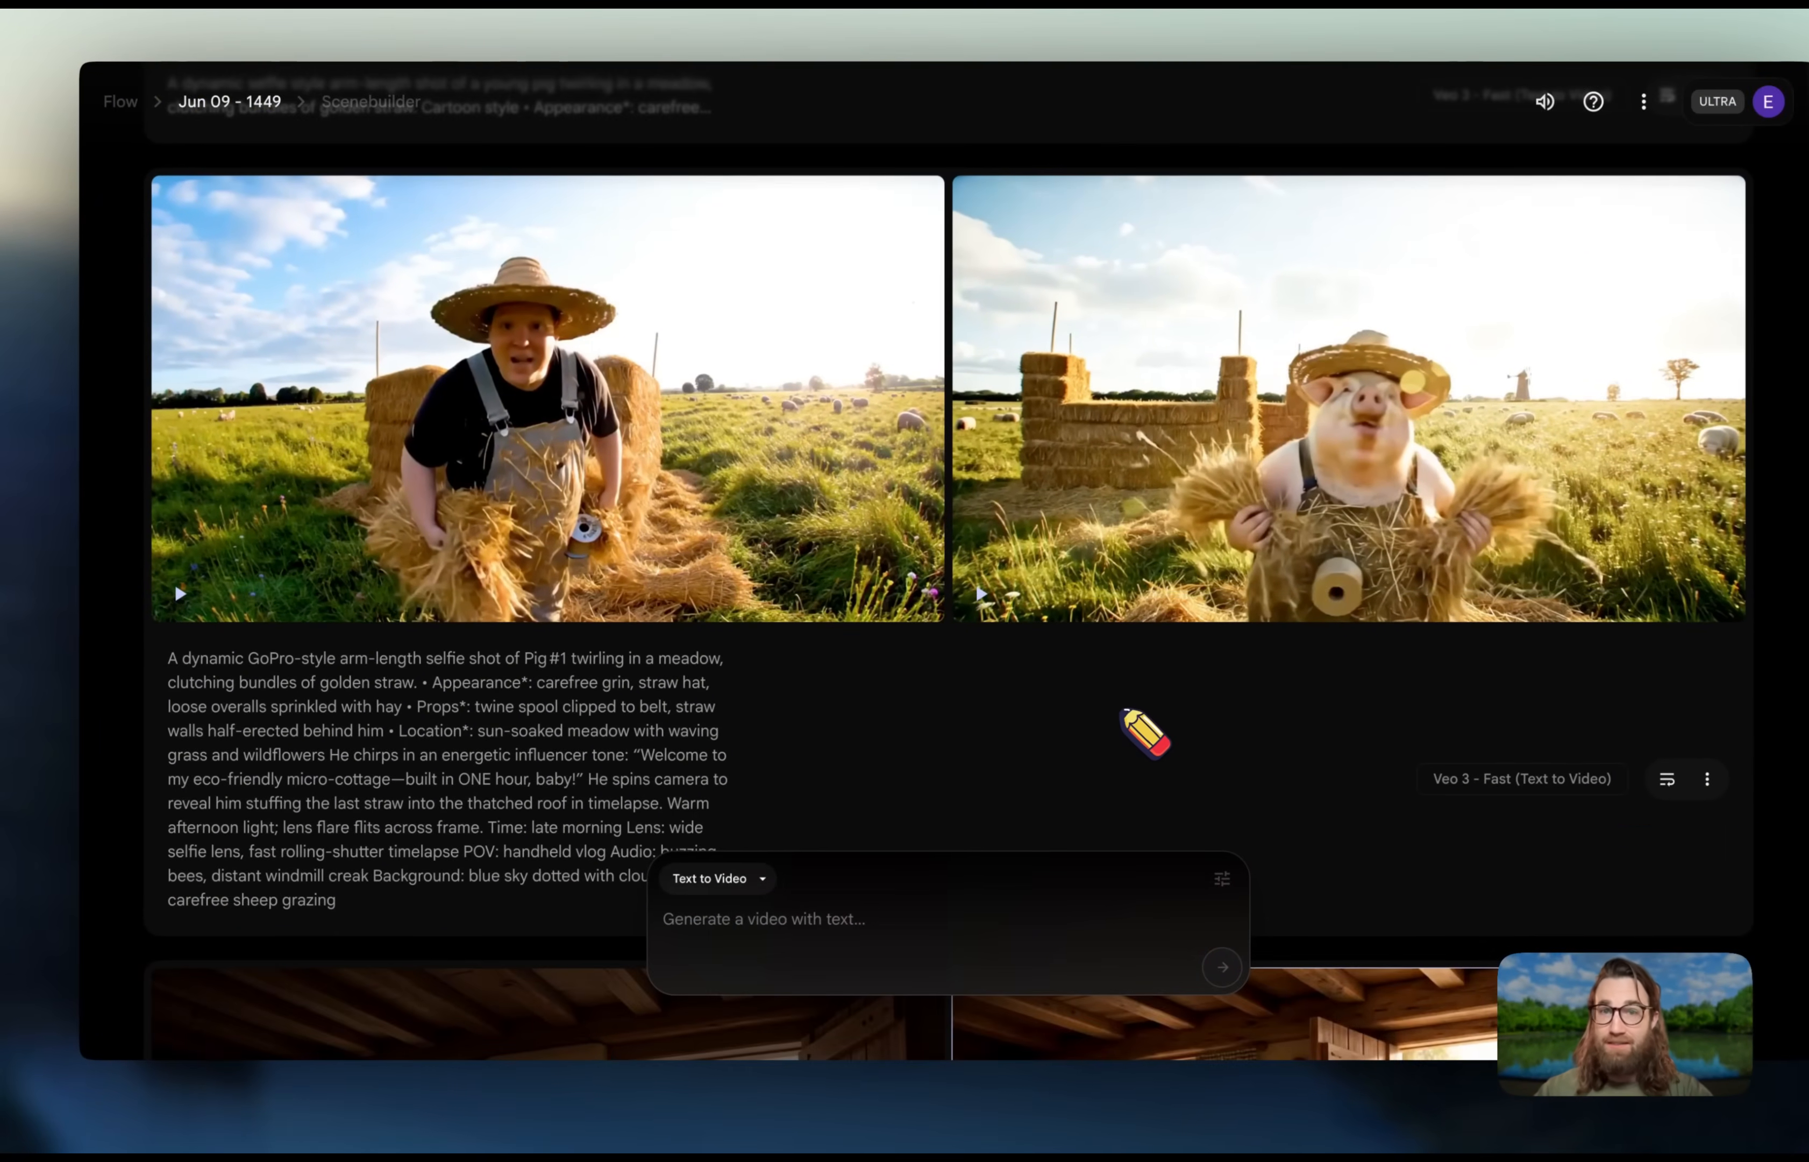
scroll(694, 686, "down", 1)
left_click(180, 548)
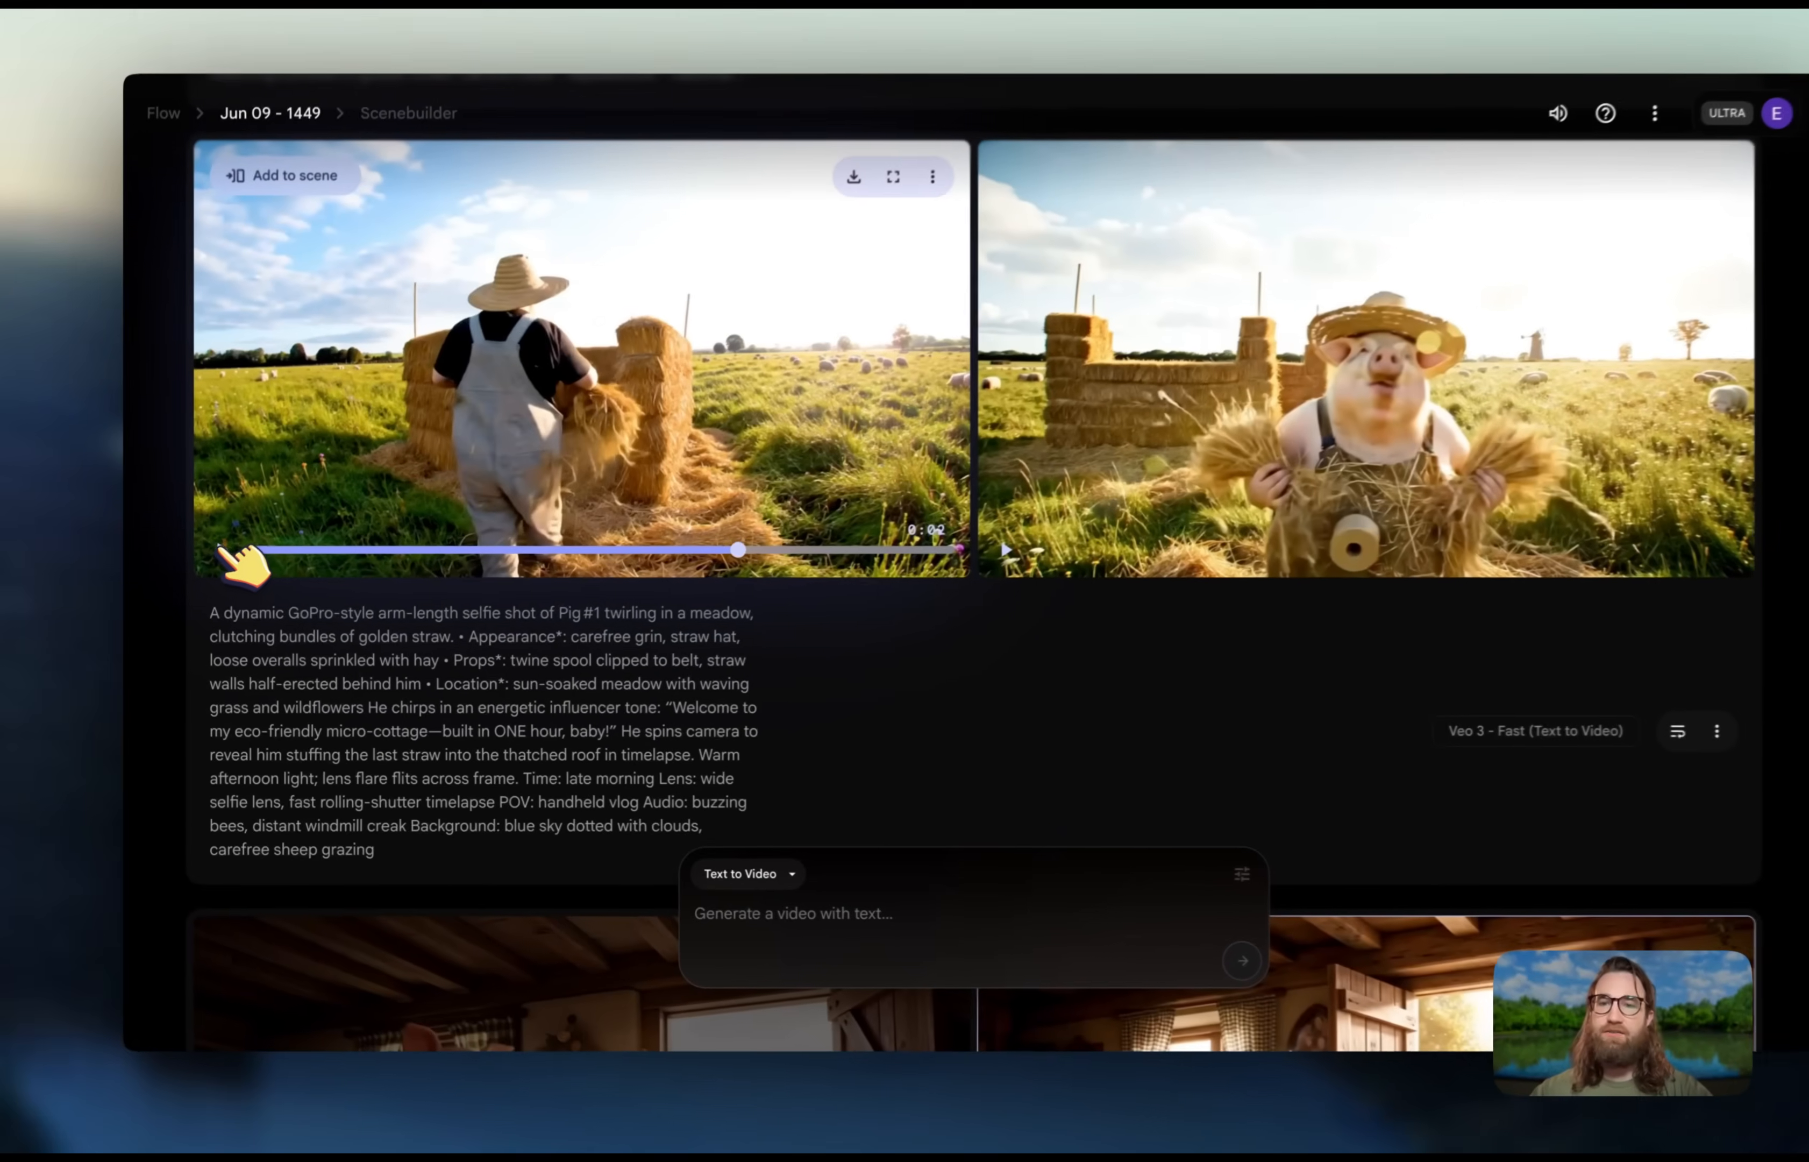
left_click(215, 568)
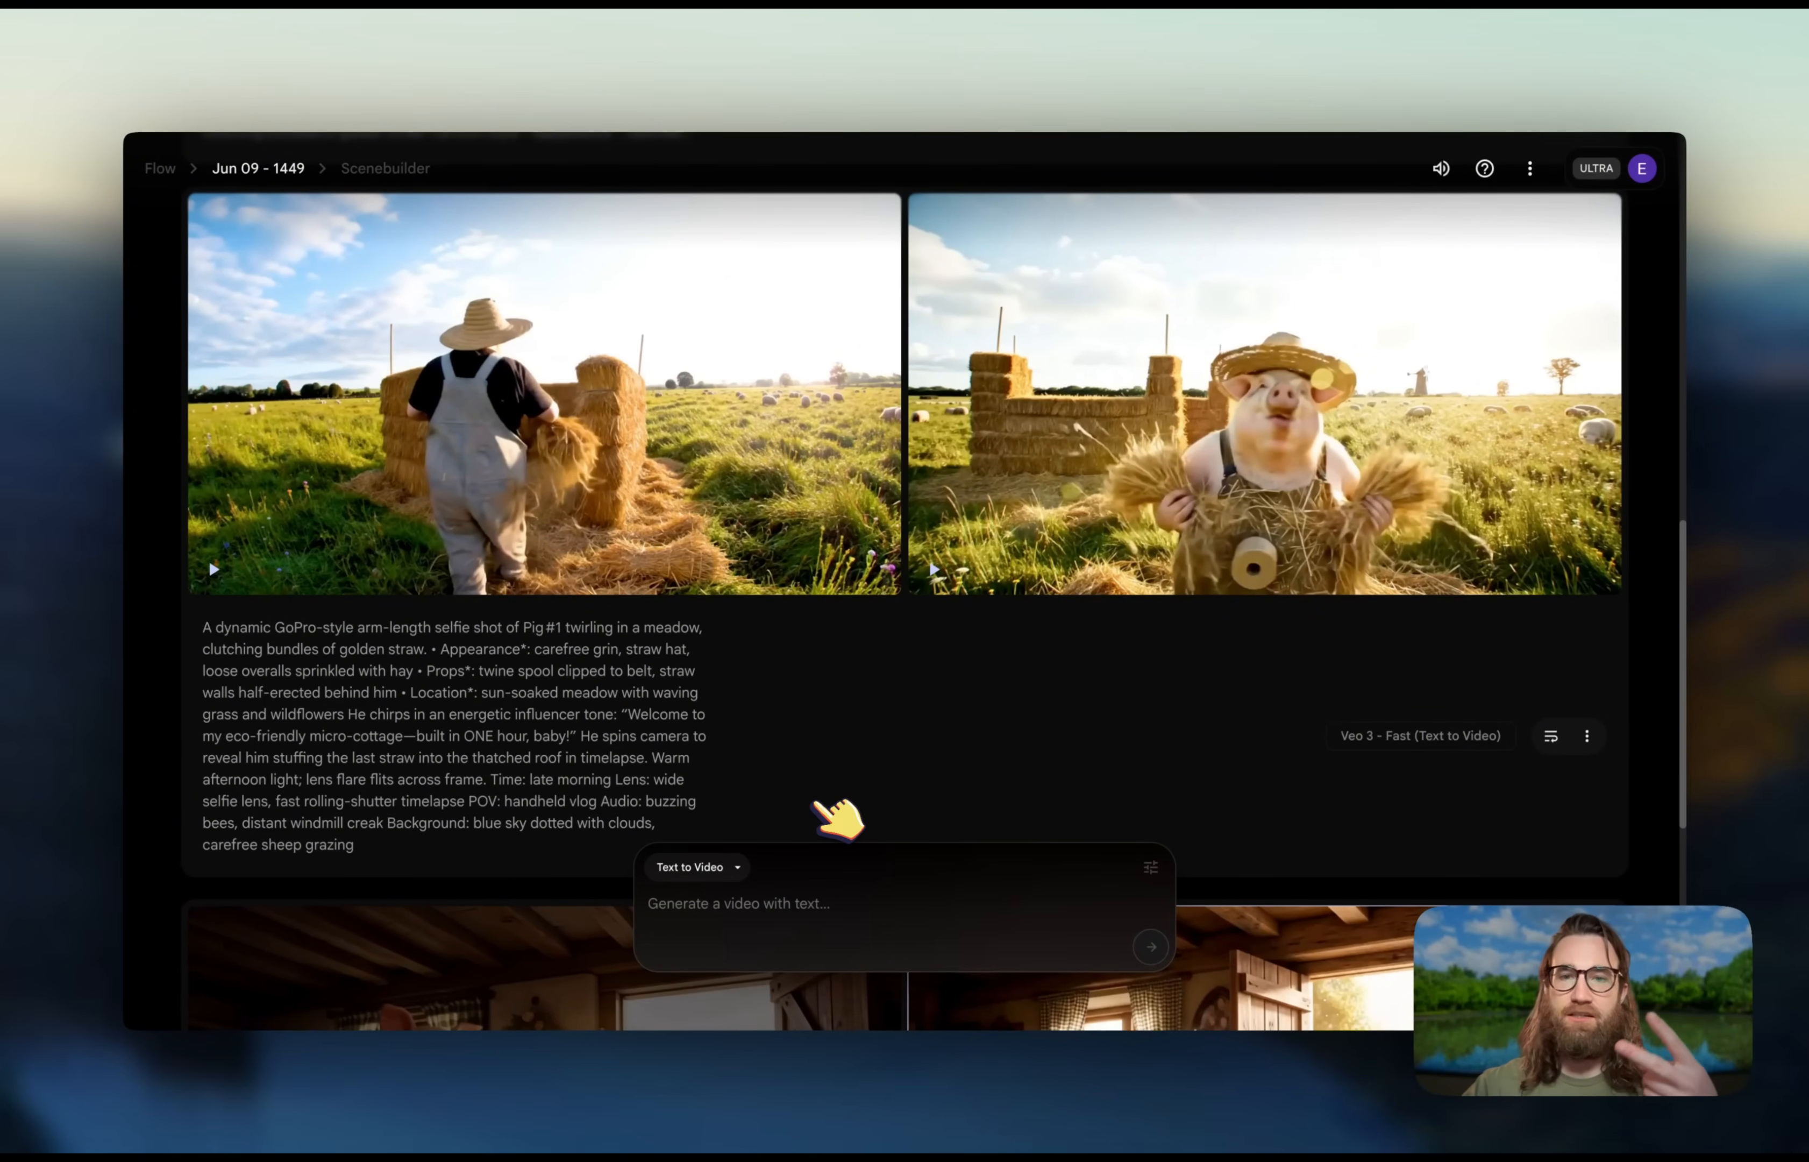
- Load the GoPro-style Pig #1 prompt back into the prompt box for reuse
scroll(836, 817, "down", 8)
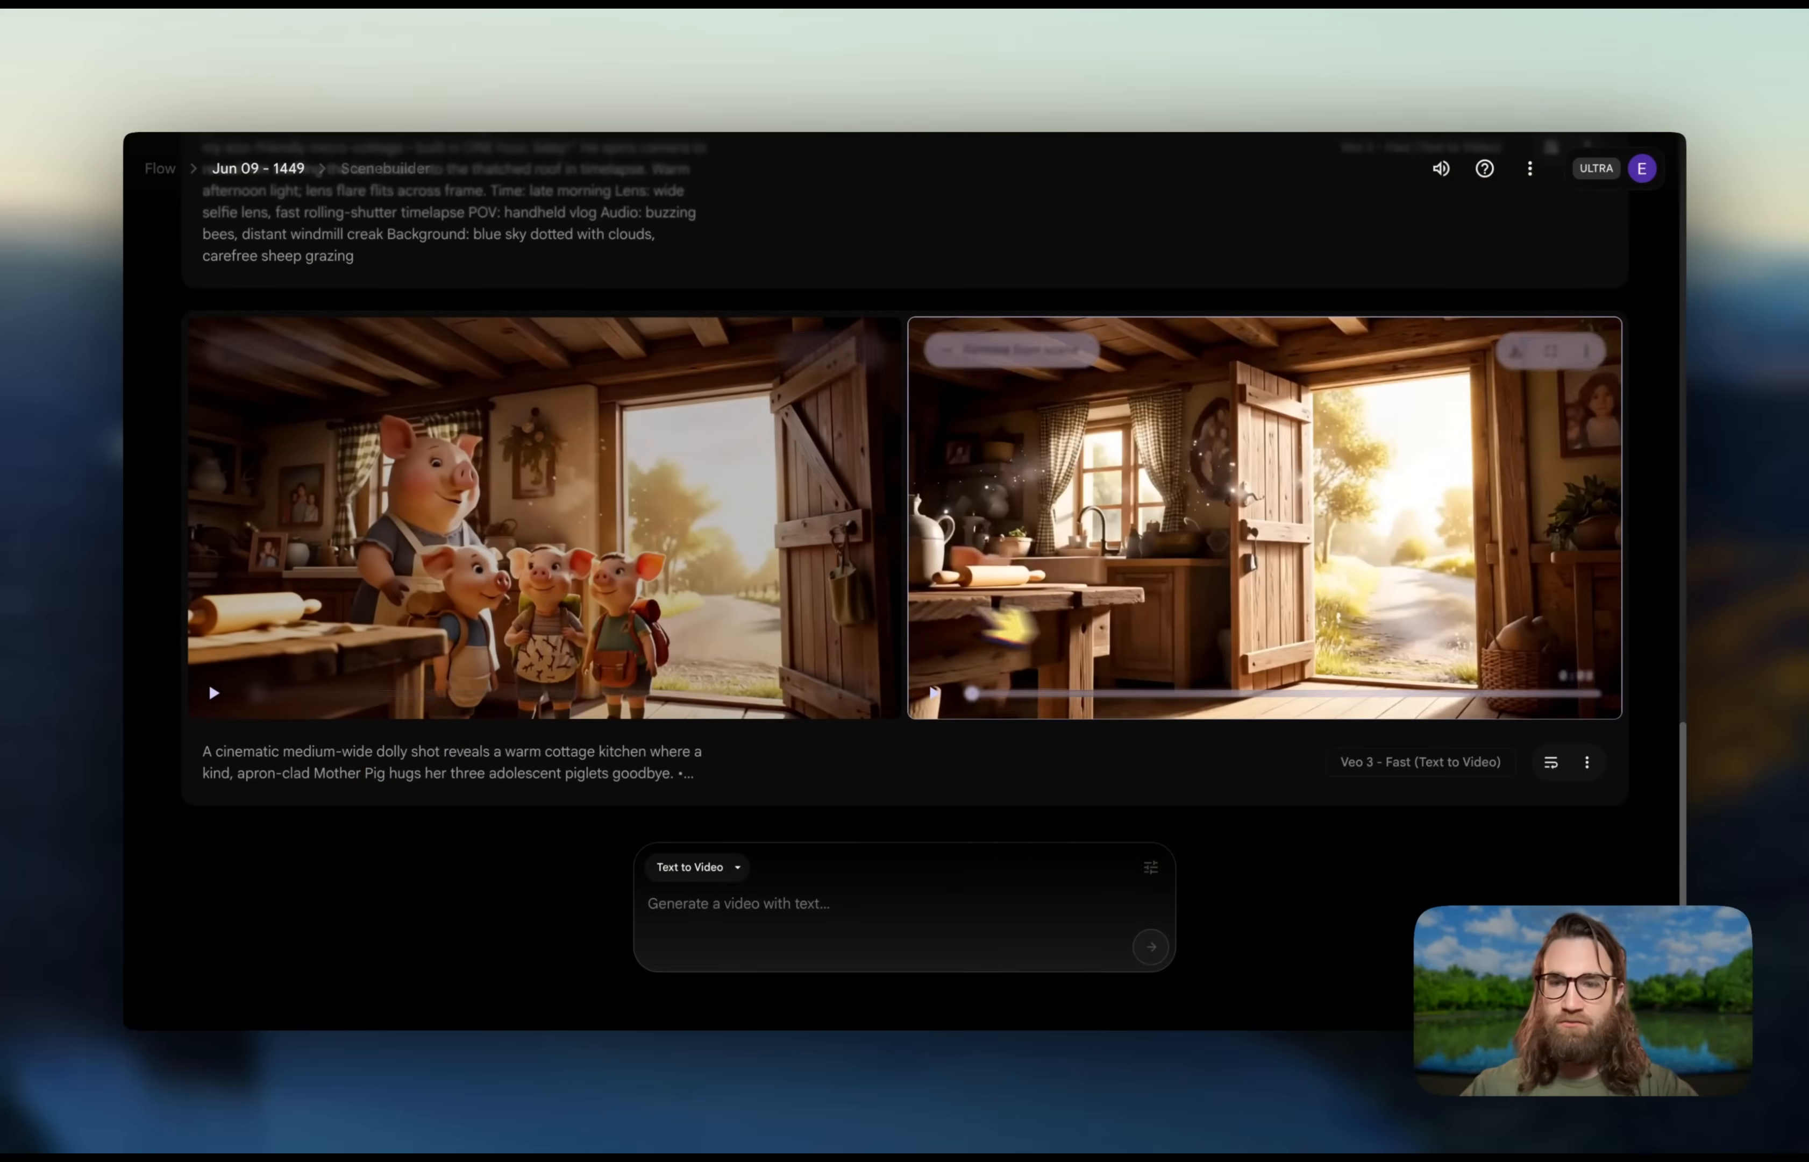
scroll(837, 597, "up", 8)
scroll(834, 594, "up", 1)
scroll(860, 647, "down", 1)
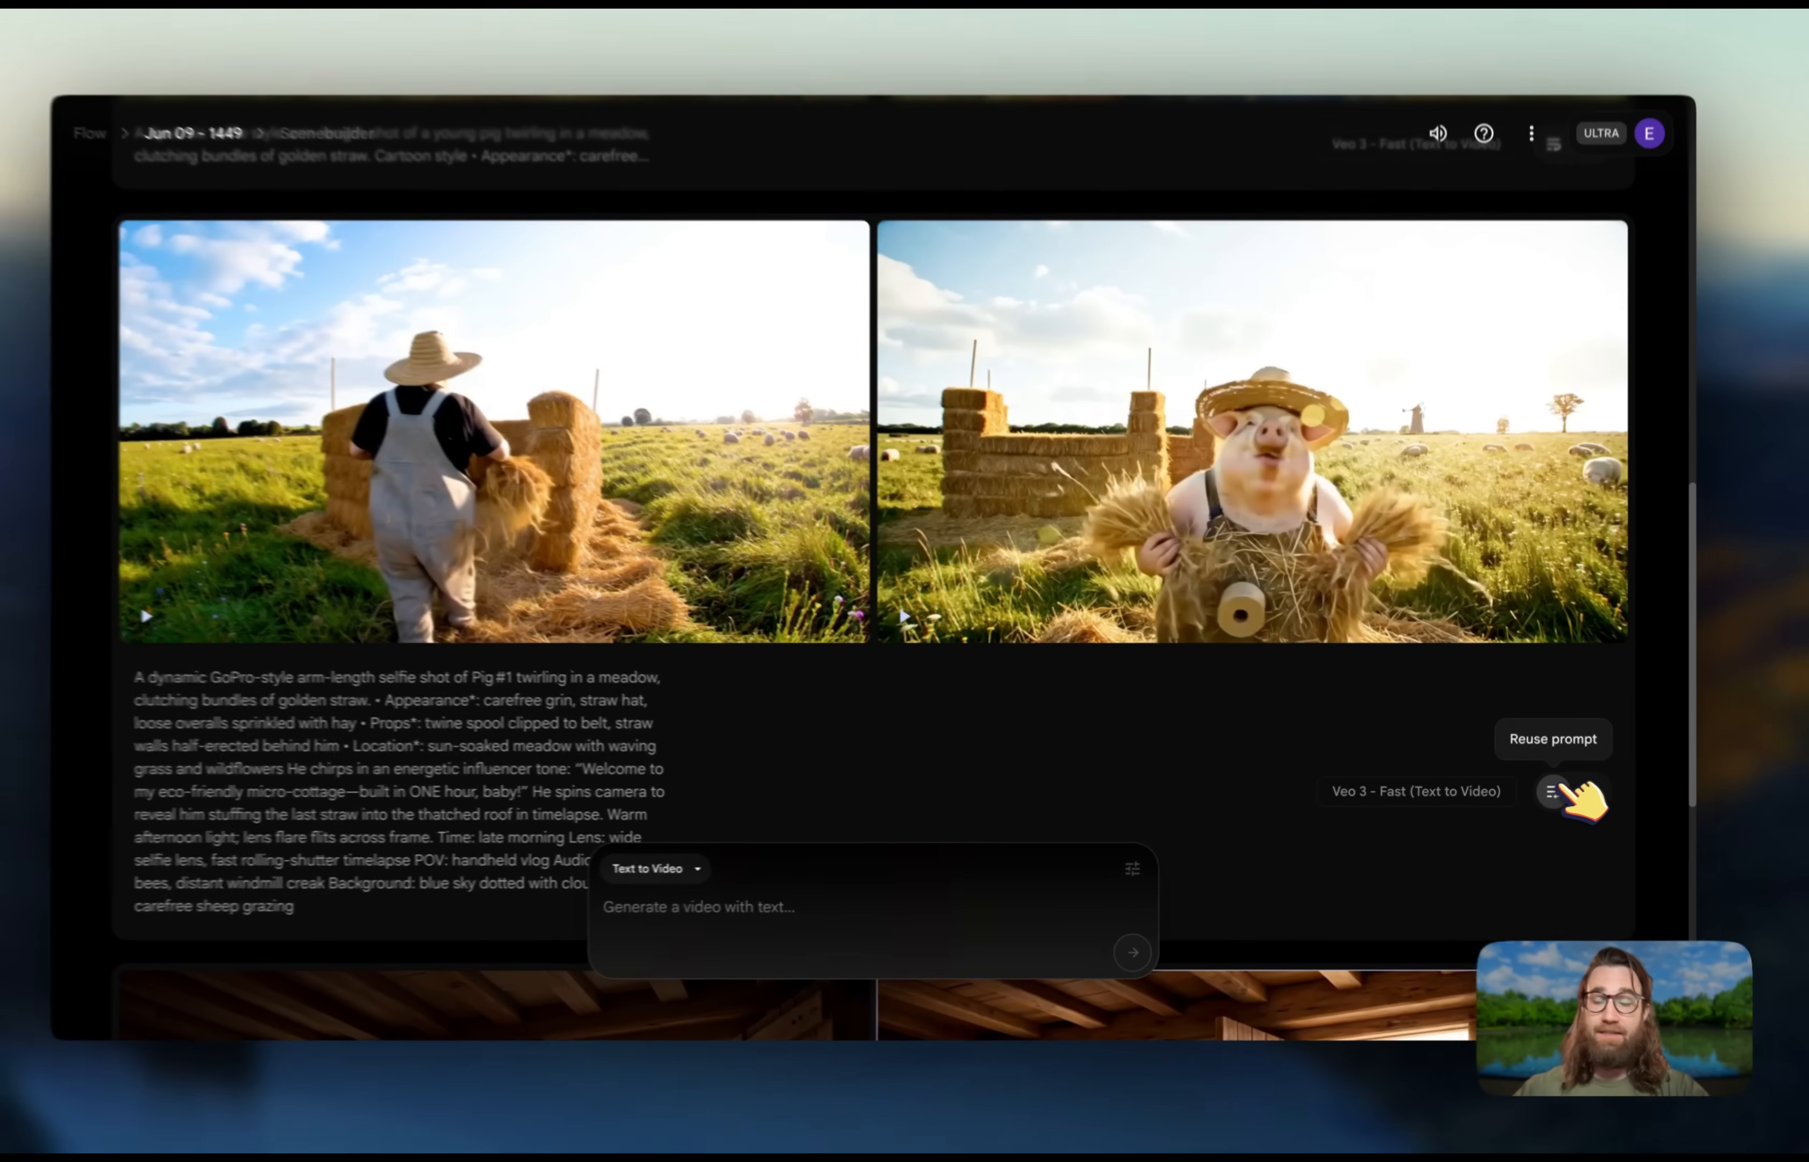
left_click(1551, 794)
- Expand the cartoon-style selfie prompt and highlight "young pig" to compare its wording with the reused Pig #1 prompt
scroll(631, 471, "up", 5)
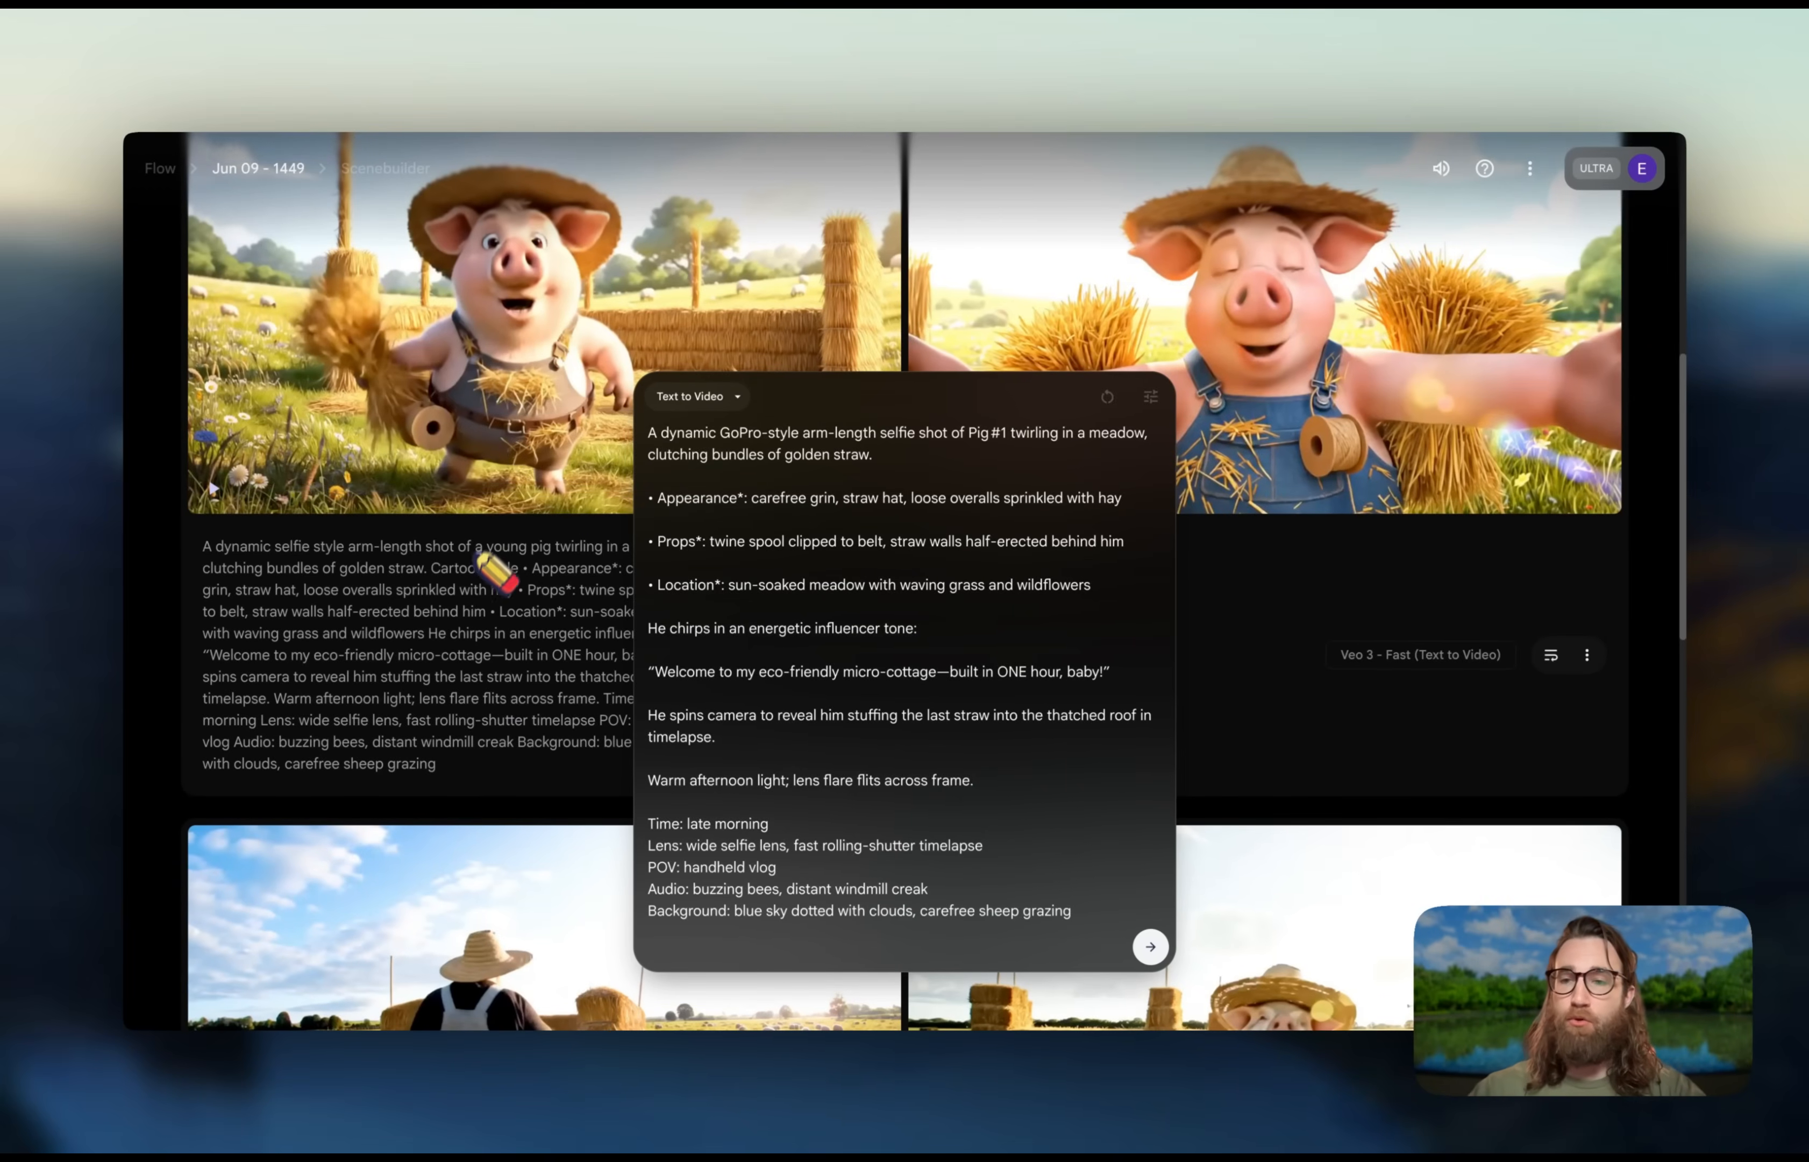
scroll(493, 578, "down", 3)
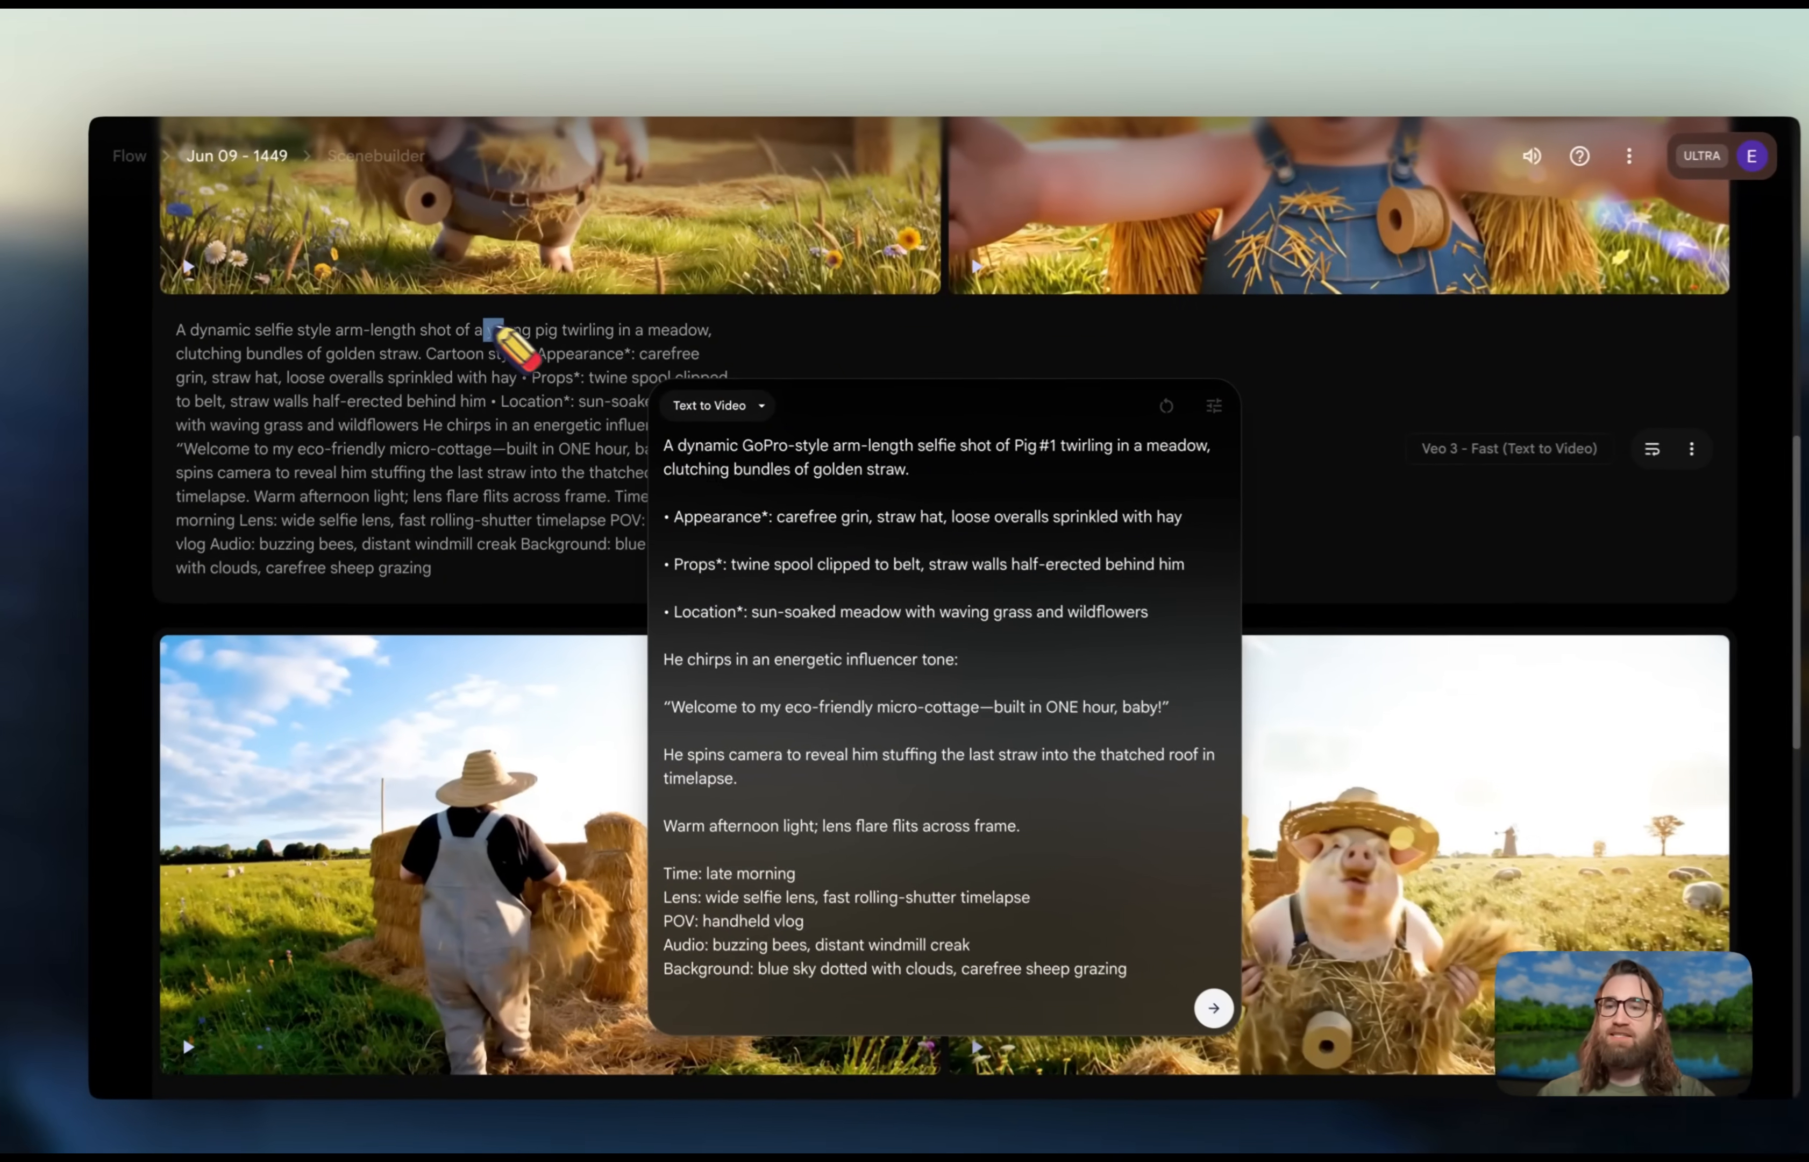
left_click_drag(484, 327, 557, 330)
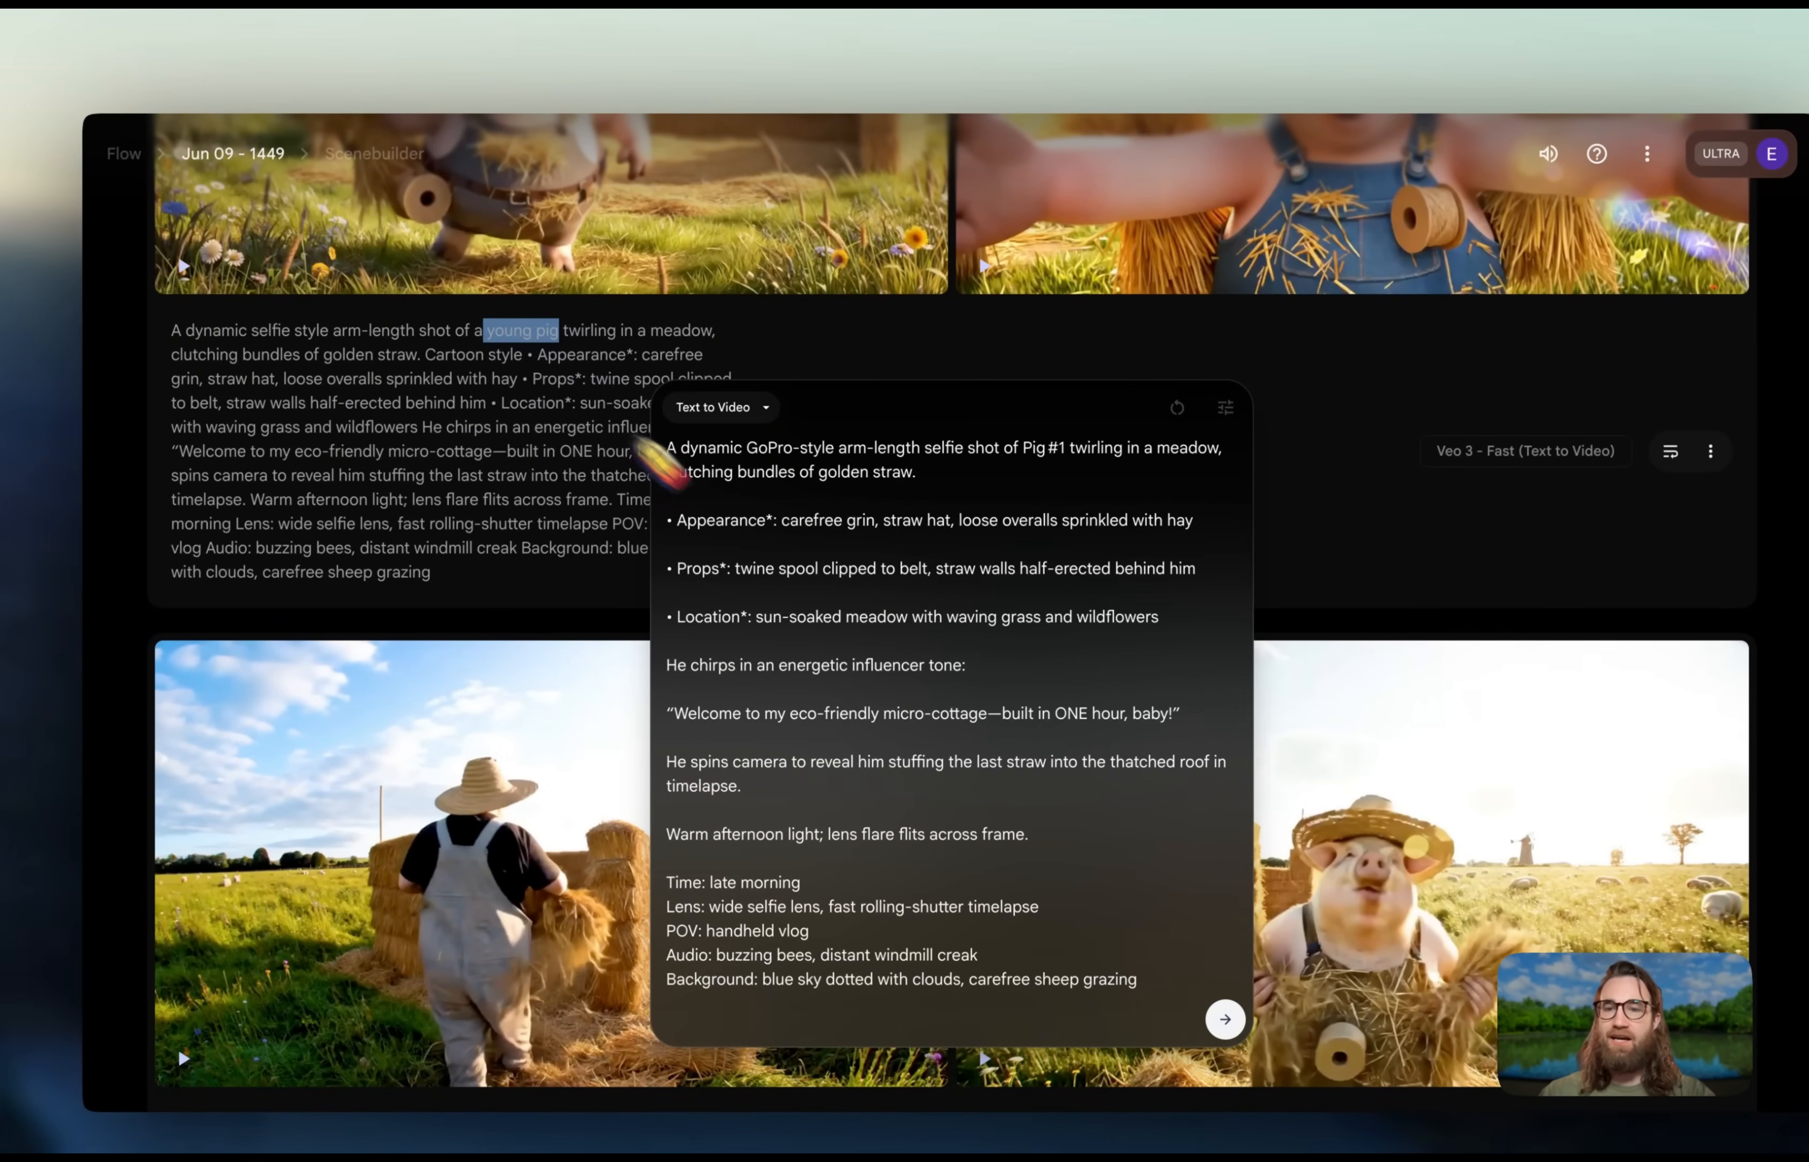
- Reword the reused prompt's opening by replacing "Pig #1" with "a young pig" and removing "GoPro-" before "style"
left_click(885, 568)
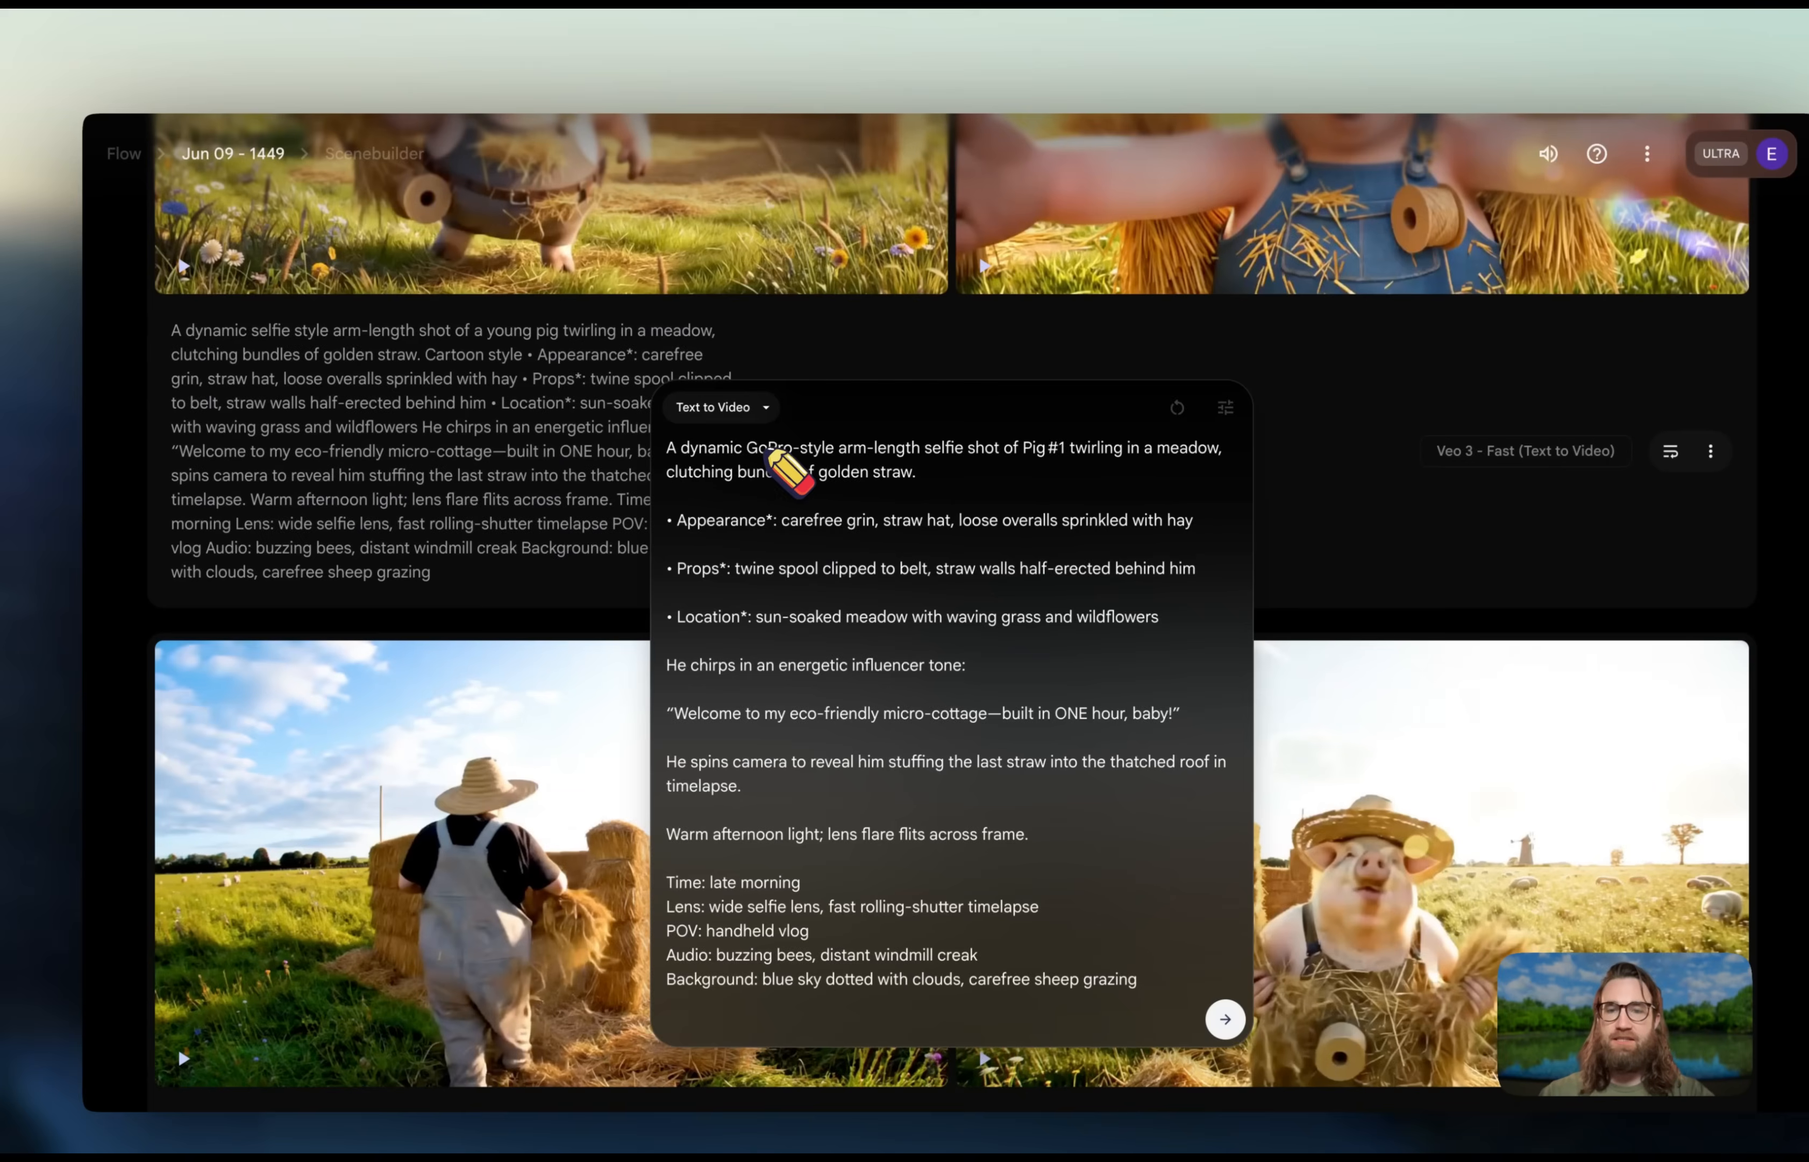
scroll(422, 570, "up", 4)
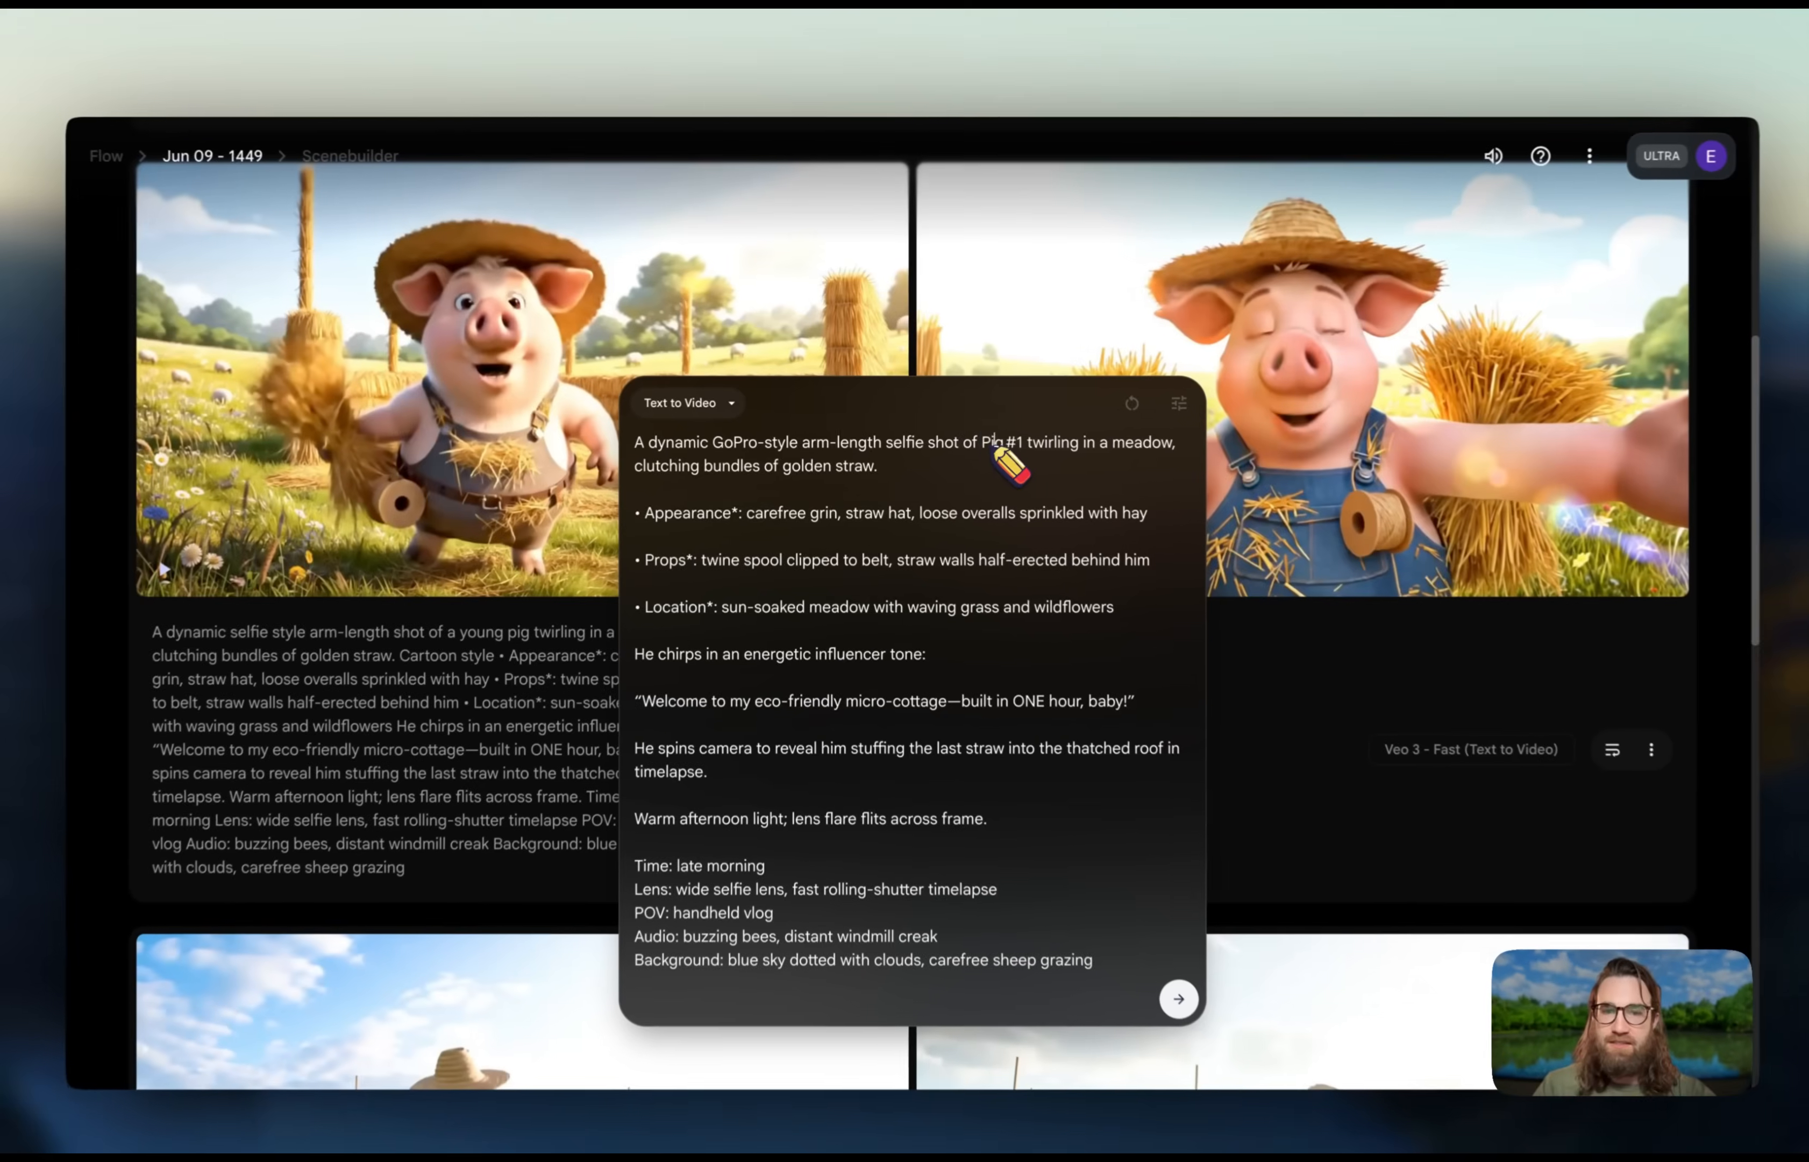
double_click(978, 434)
type("a young p")
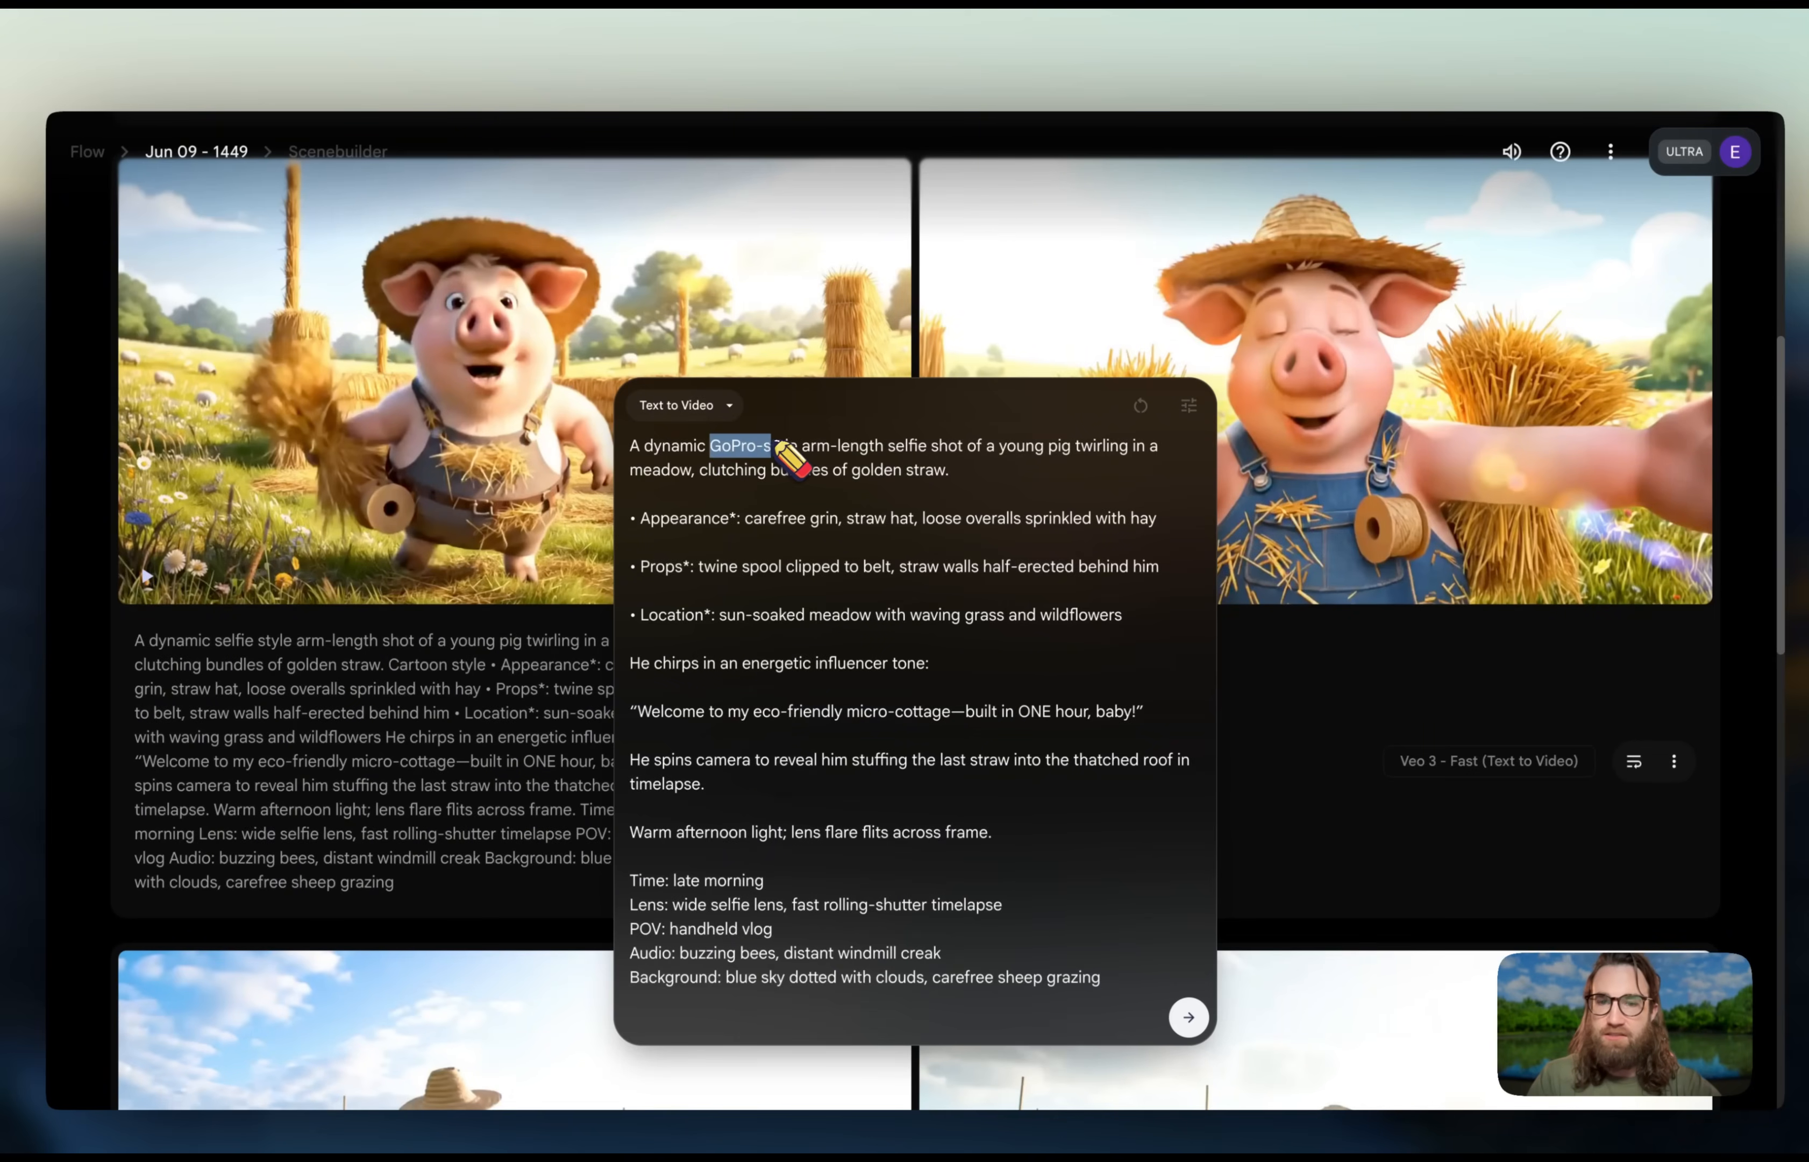
key("BackSpace")
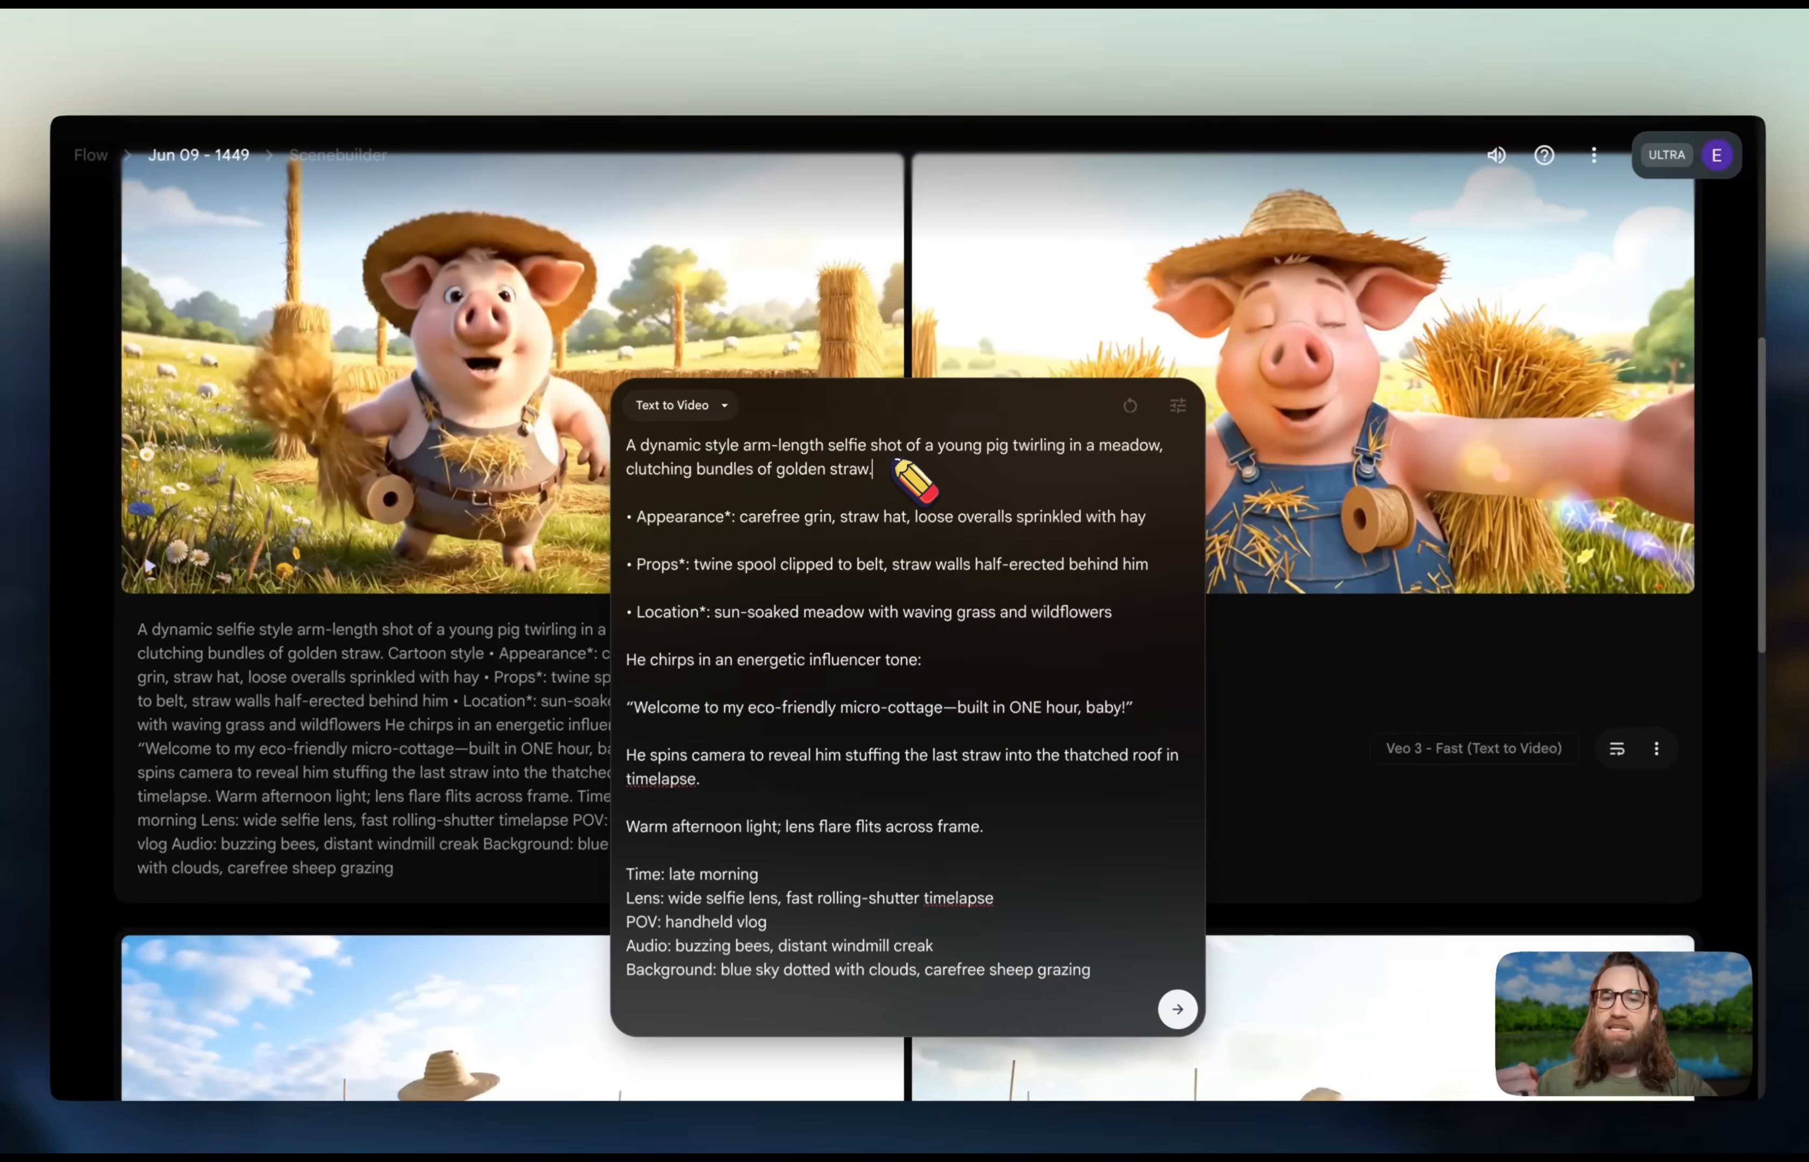
- Add "The style is animated cartoon." after the golden straw sentence and clear the whole prompt box
left_click(882, 471)
type("The style is animated cartoon.")
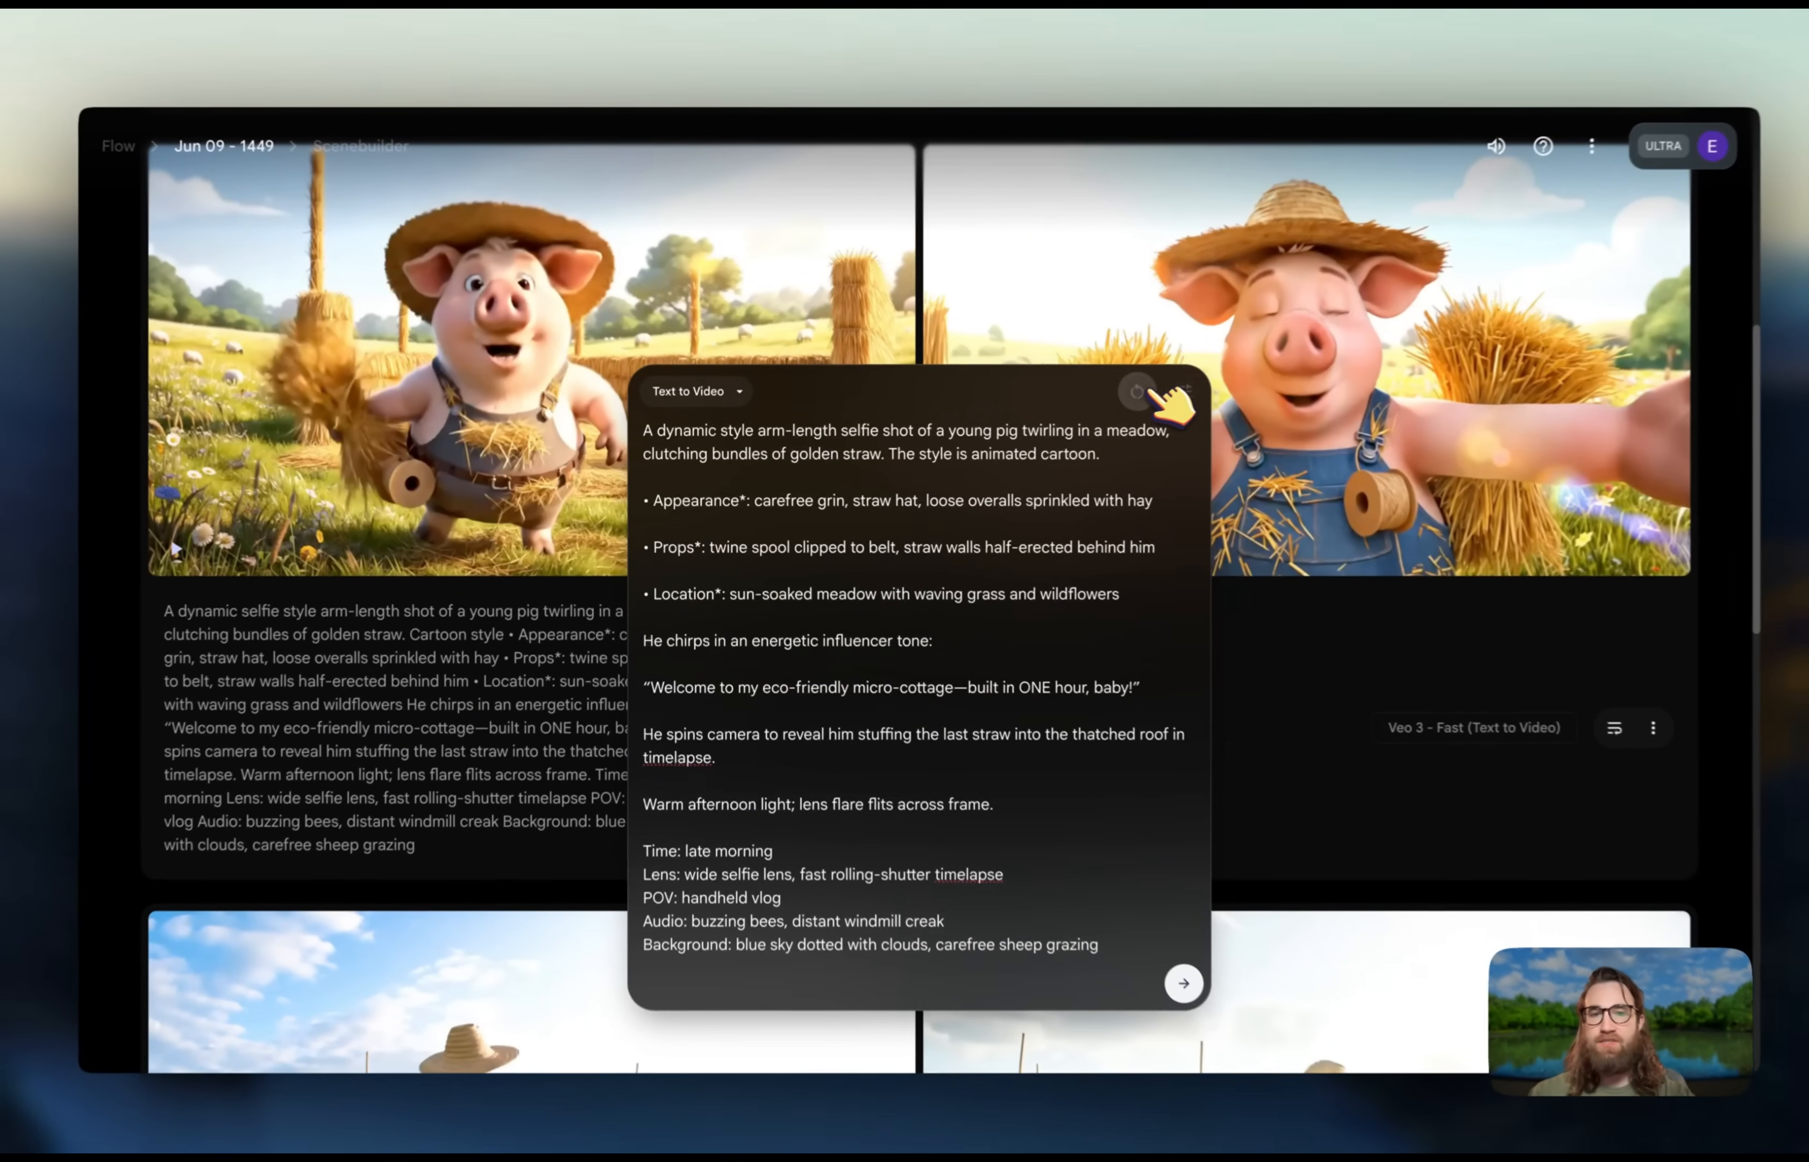
left_click(1108, 396)
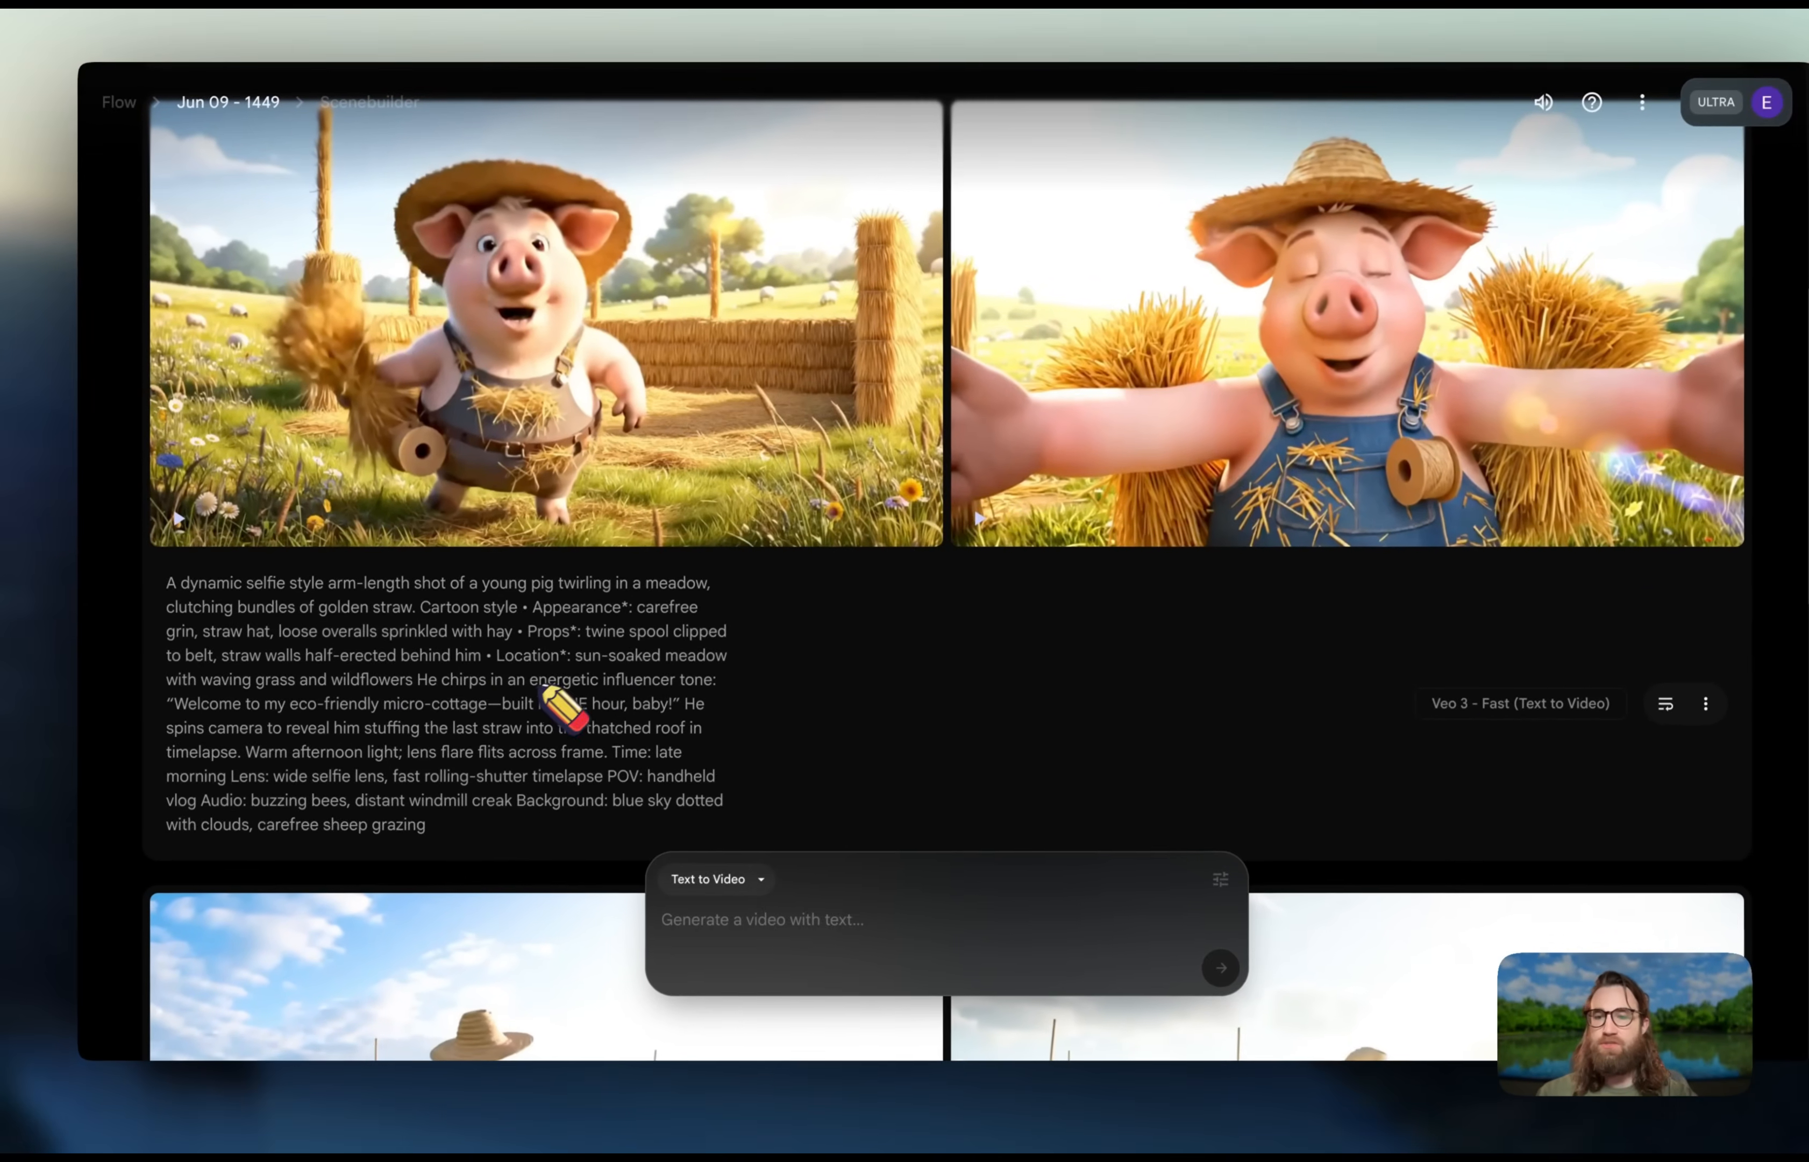
- Examine the full wording of the cartoon-style selfie prompt alongside its two young pig clips
left_click(543, 698)
scroll(783, 601, "up", 3)
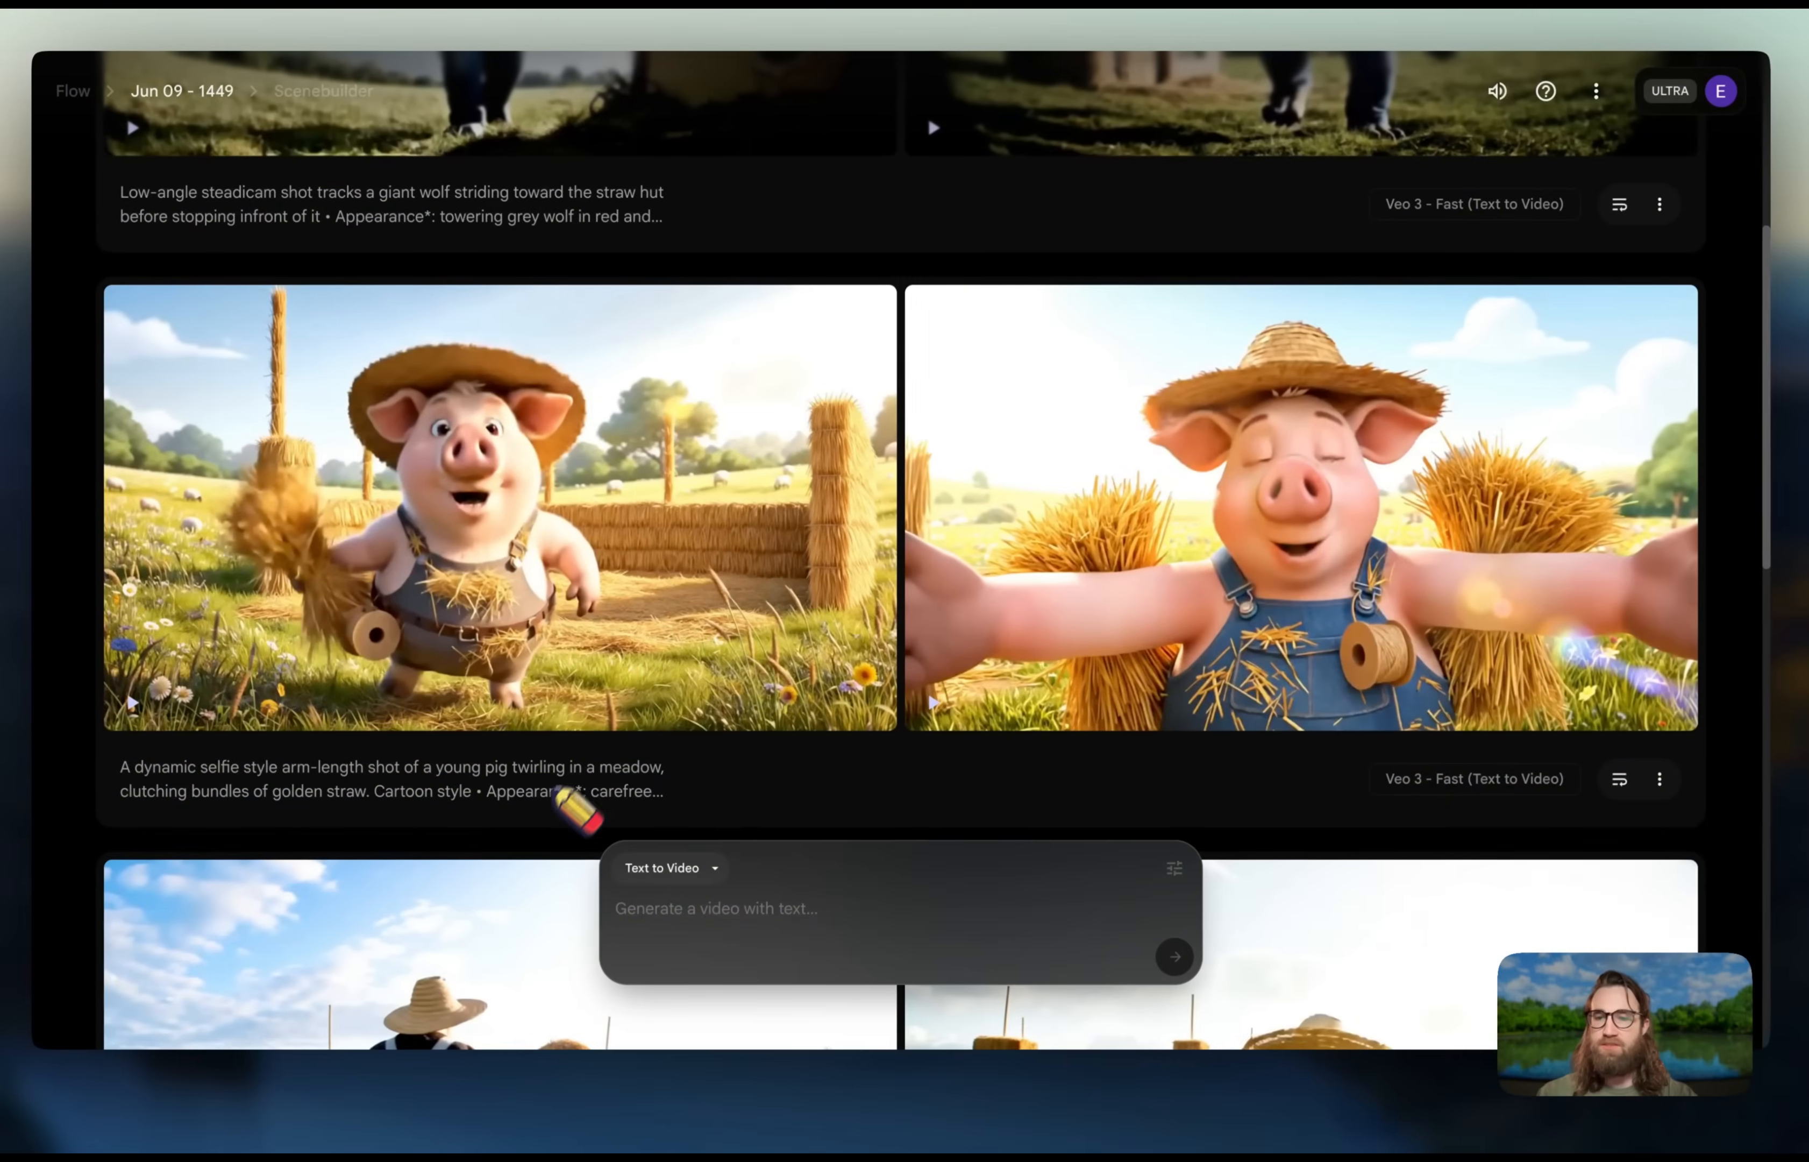
left_click(574, 794)
scroll(1212, 828, "down", 5)
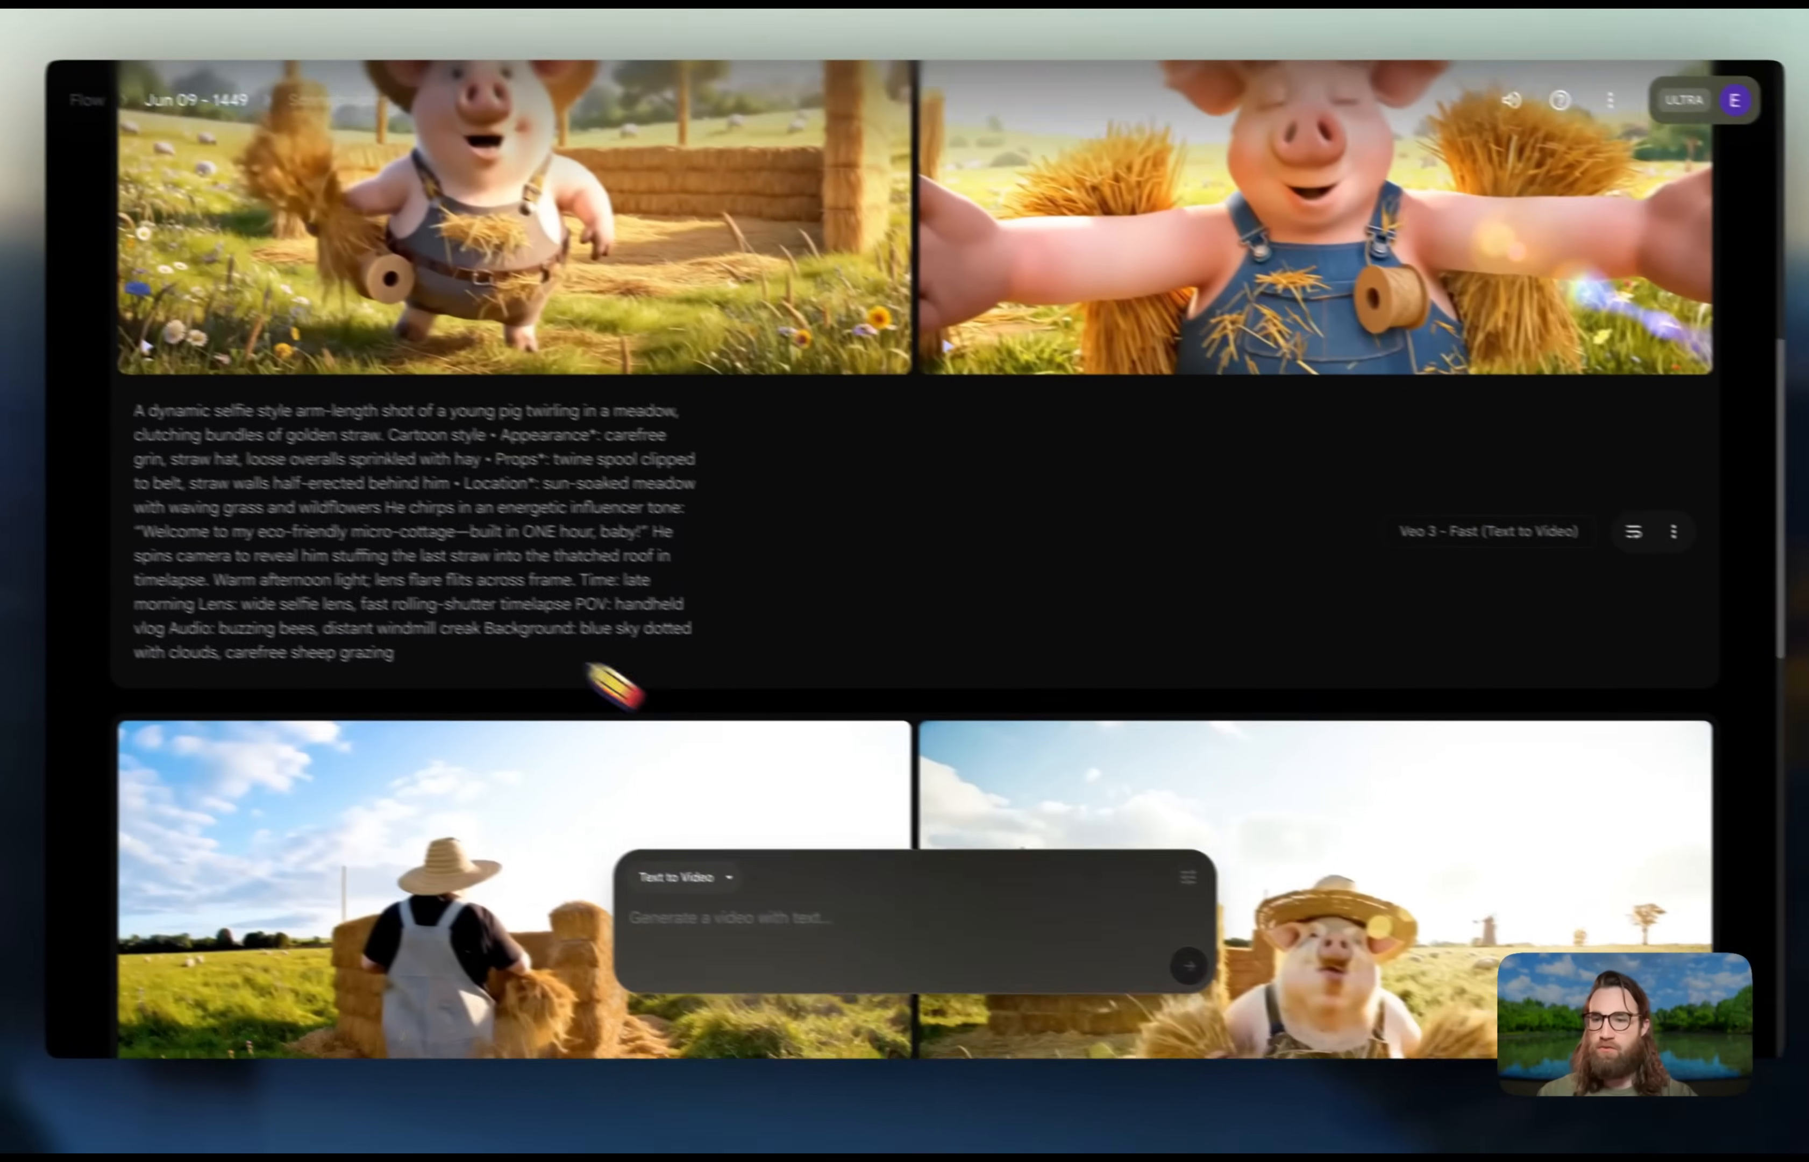
scroll(532, 570, "up", 5)
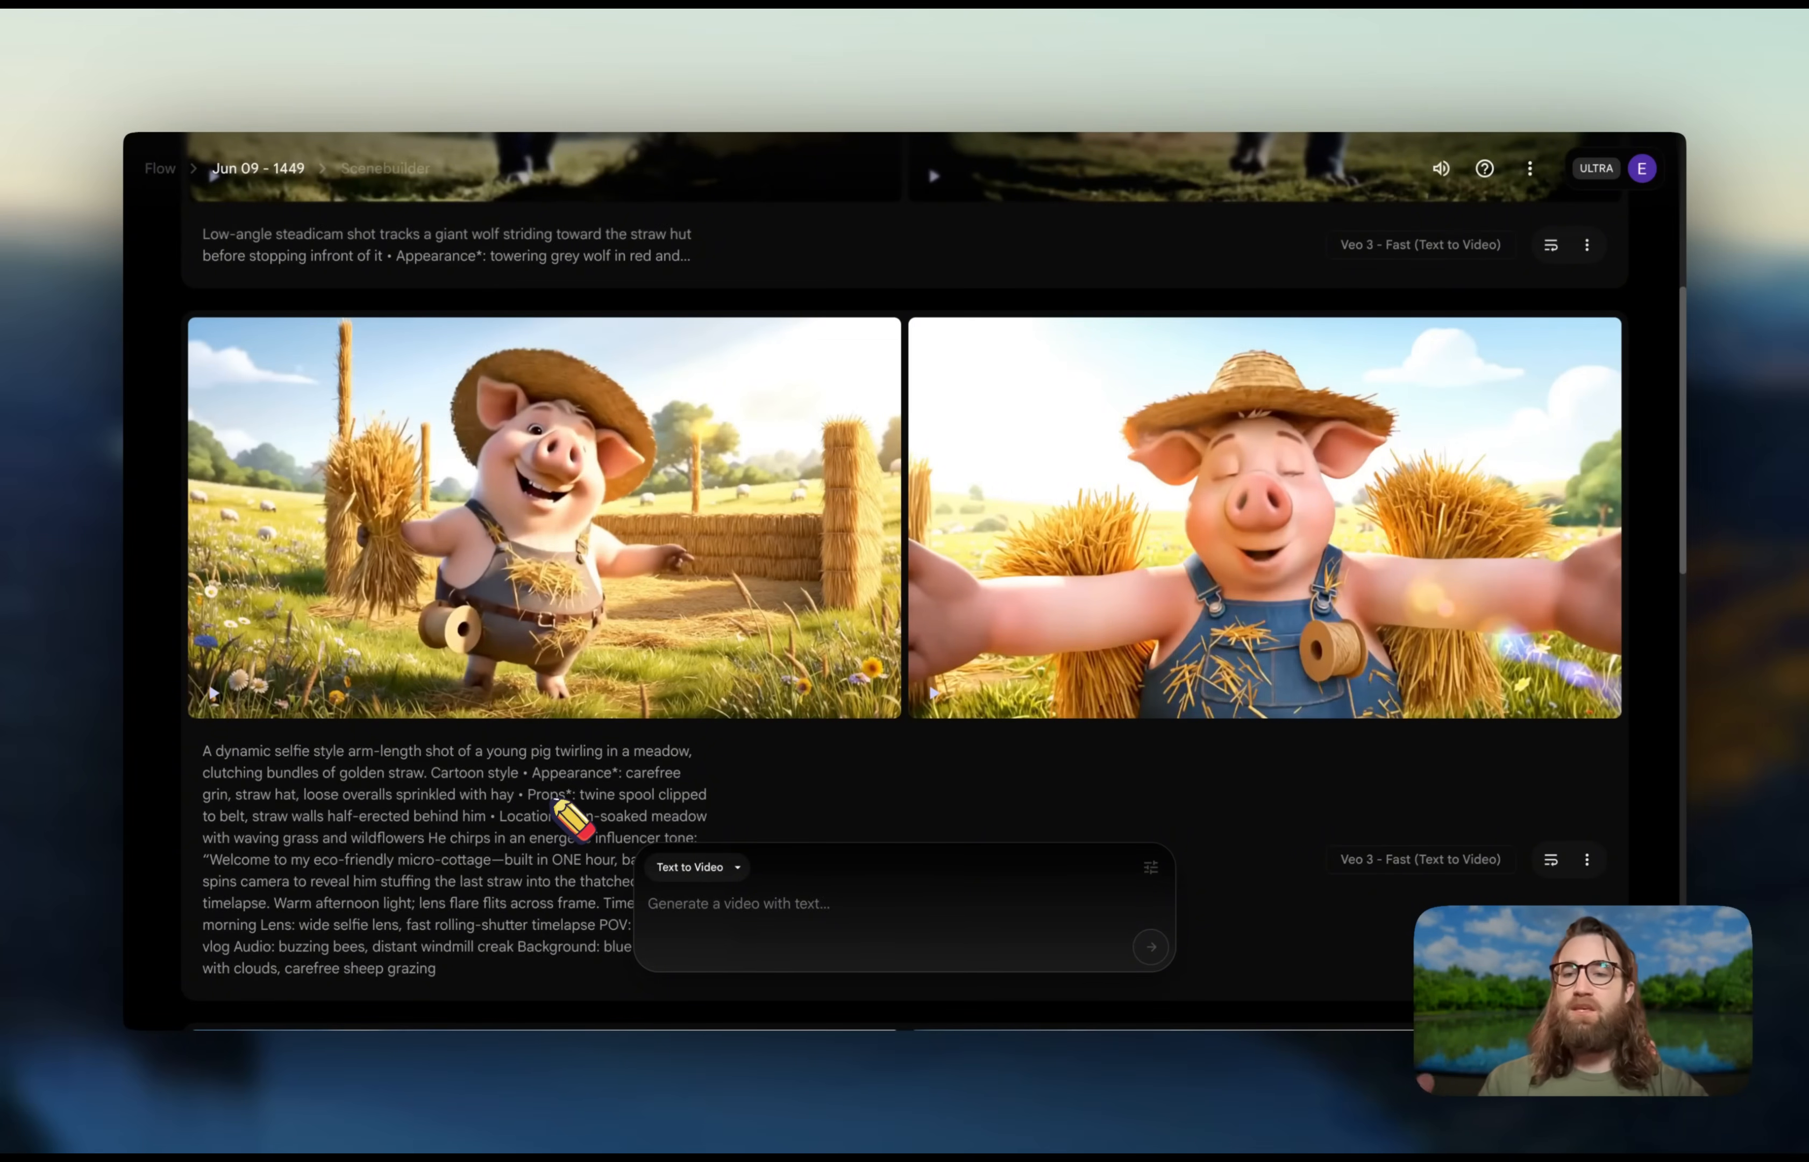
left_click(553, 800)
left_click(547, 755)
scroll(455, 840, "down", 1)
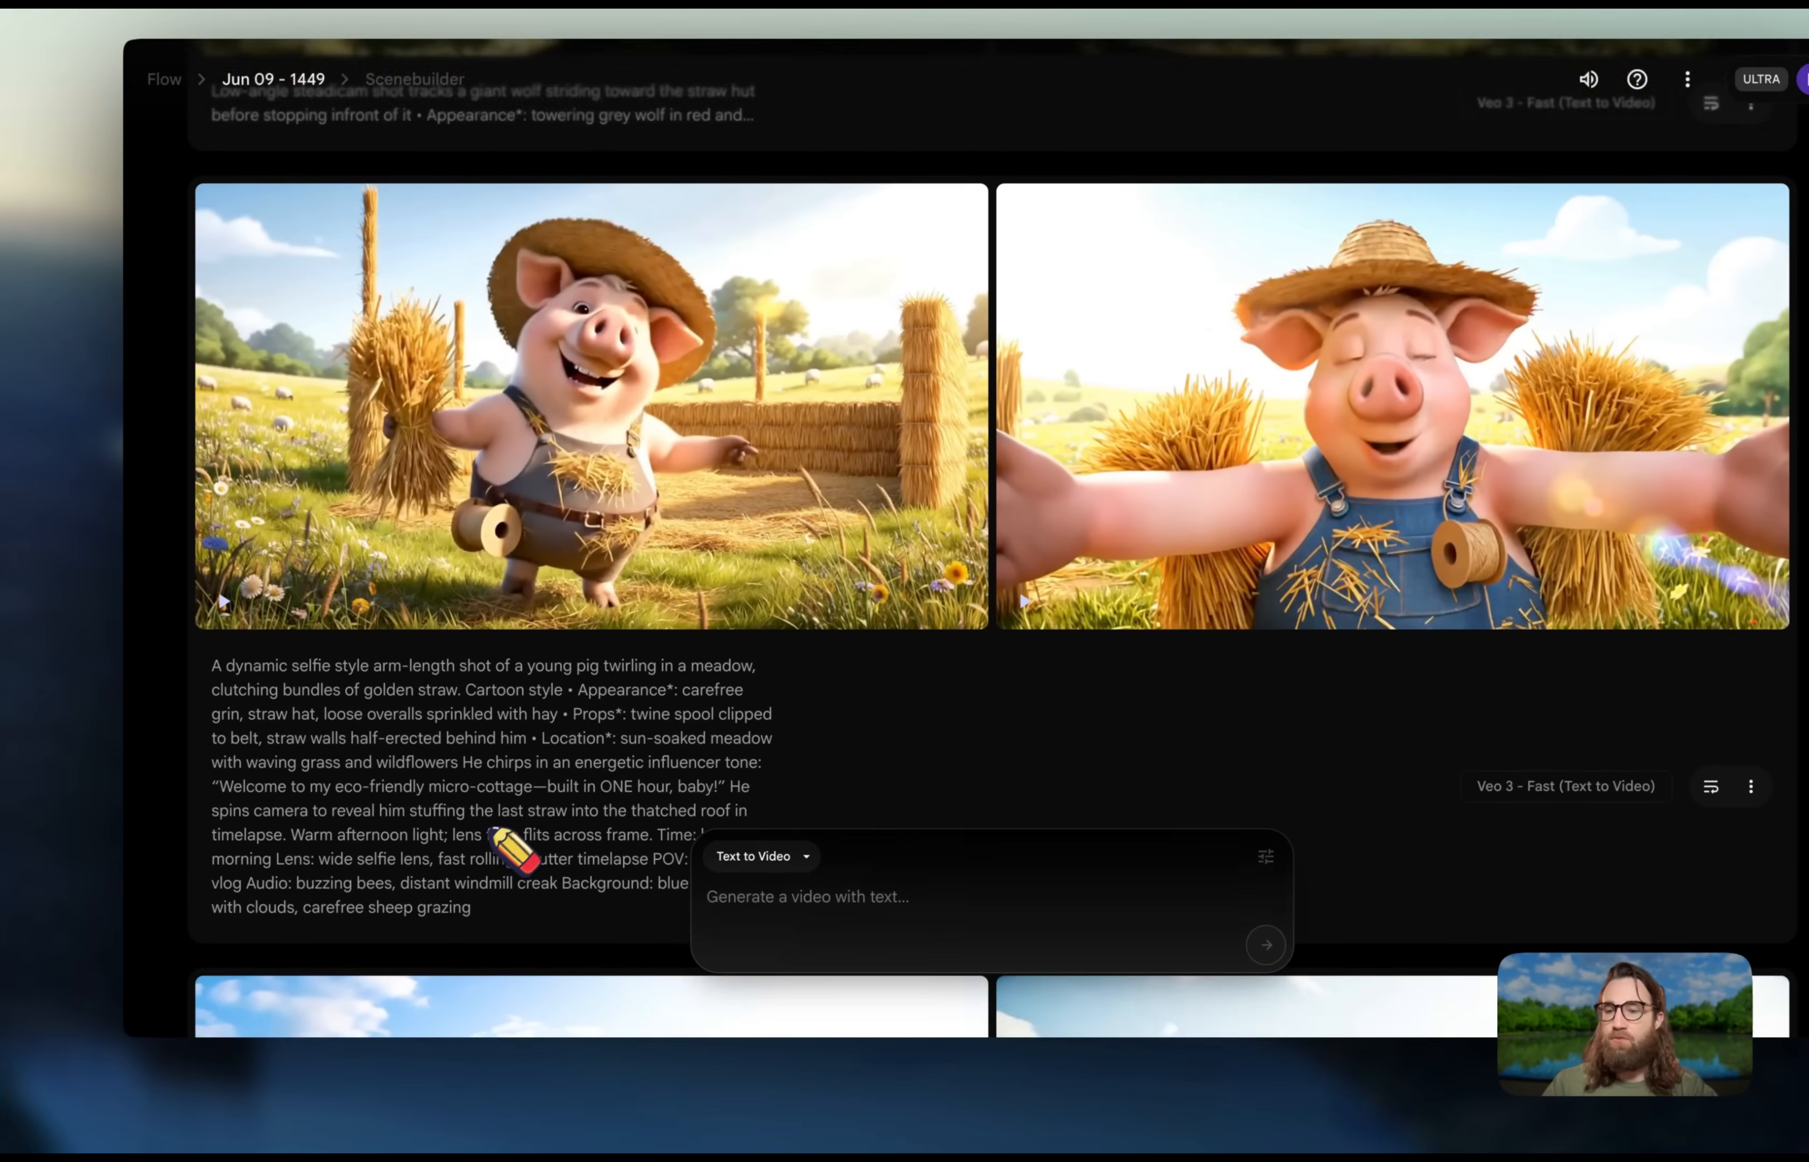
scroll(493, 830, "down", 2)
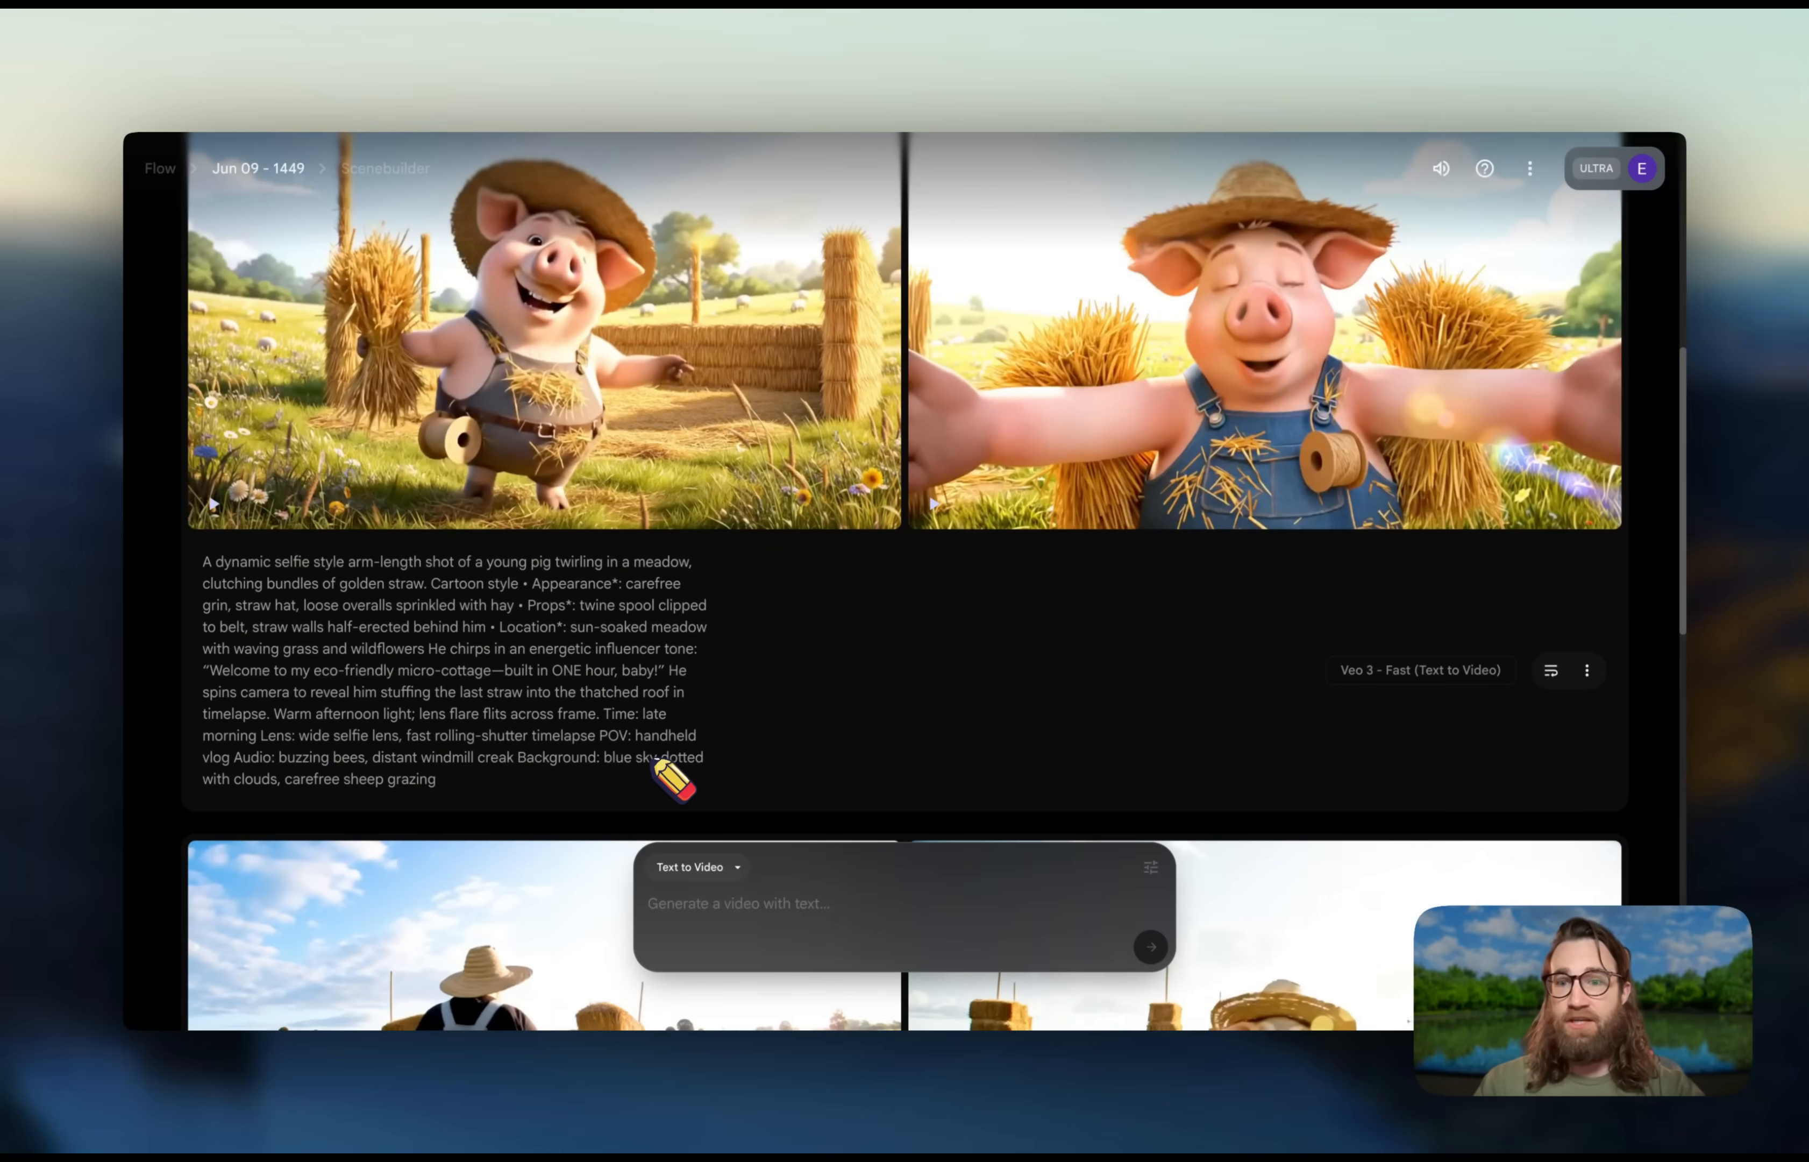
scroll(655, 761, "up", 2)
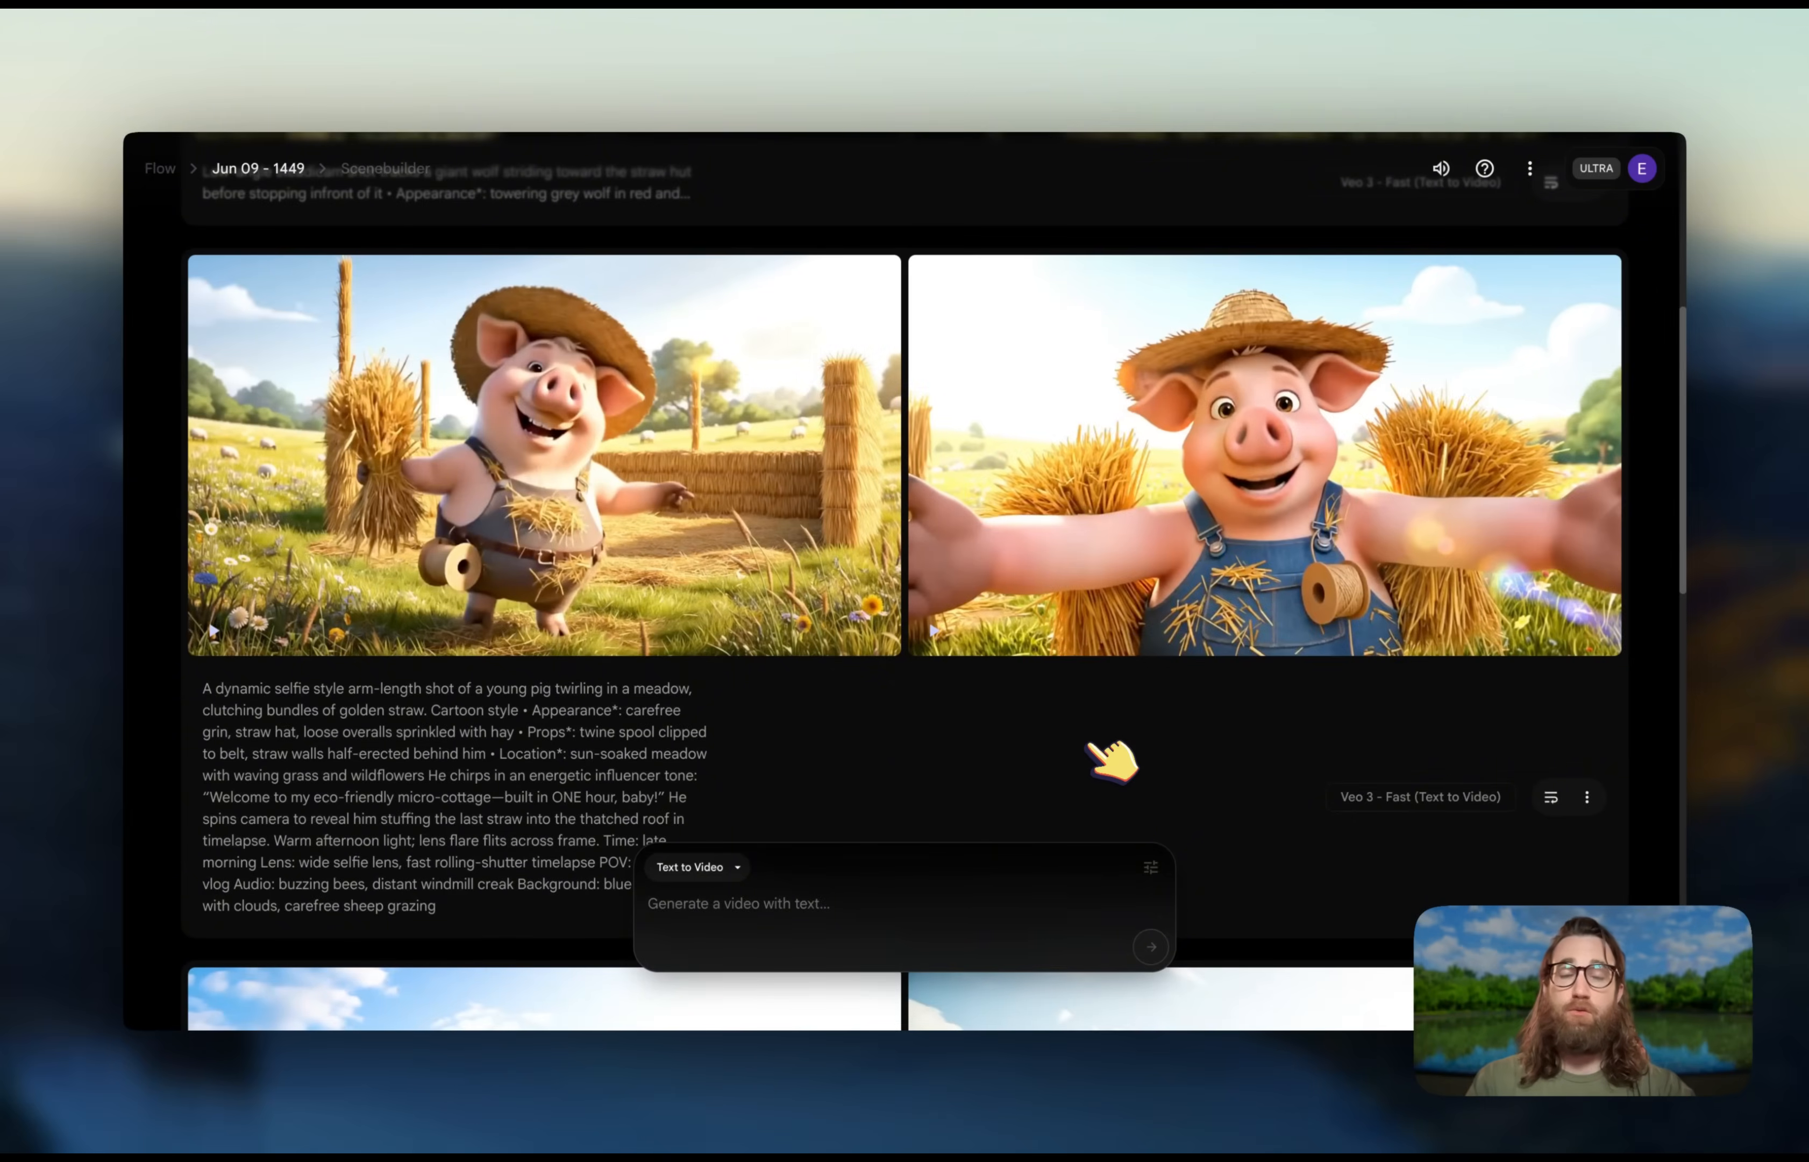
mouse_move(1019, 631)
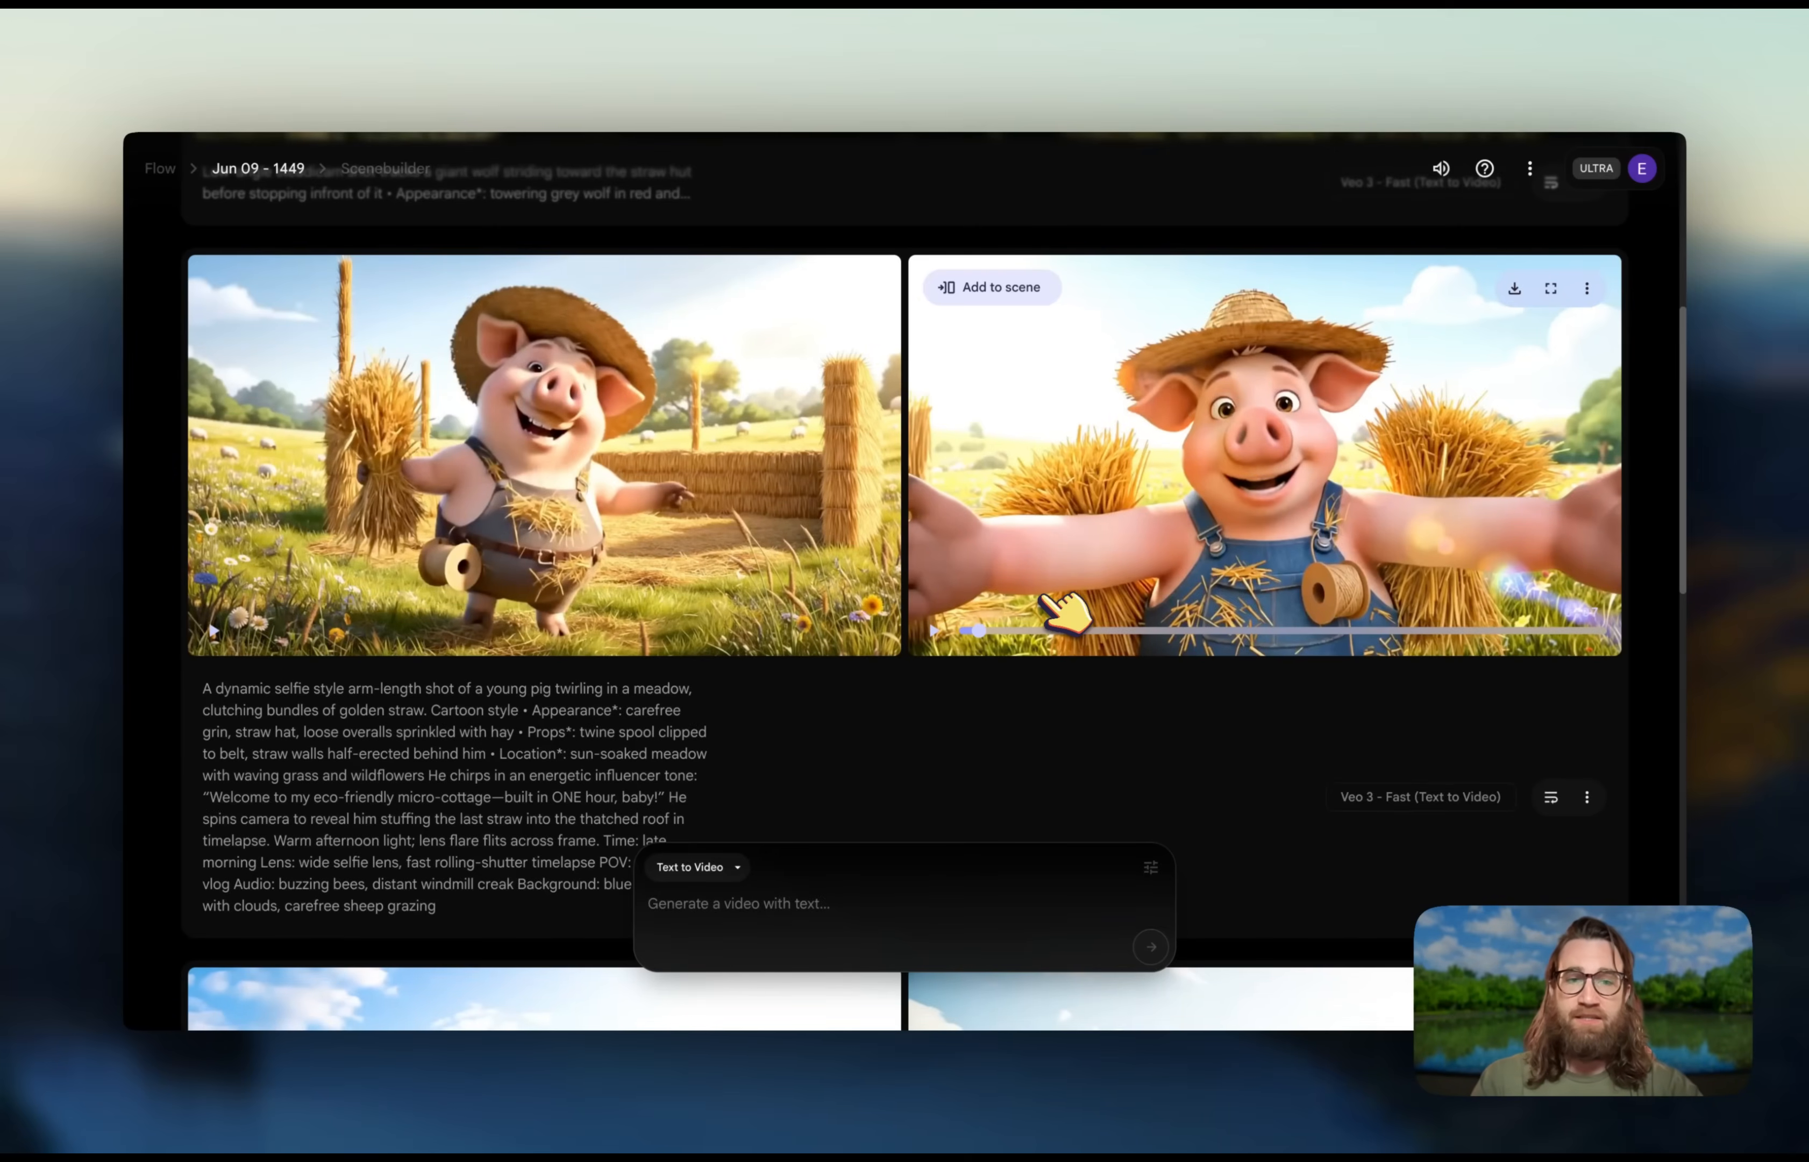
- Load the cartoon-style selfie prompt for reuse and relabel its "Audio" line as "Ambient audio"
scroll(1065, 623, "down", 1)
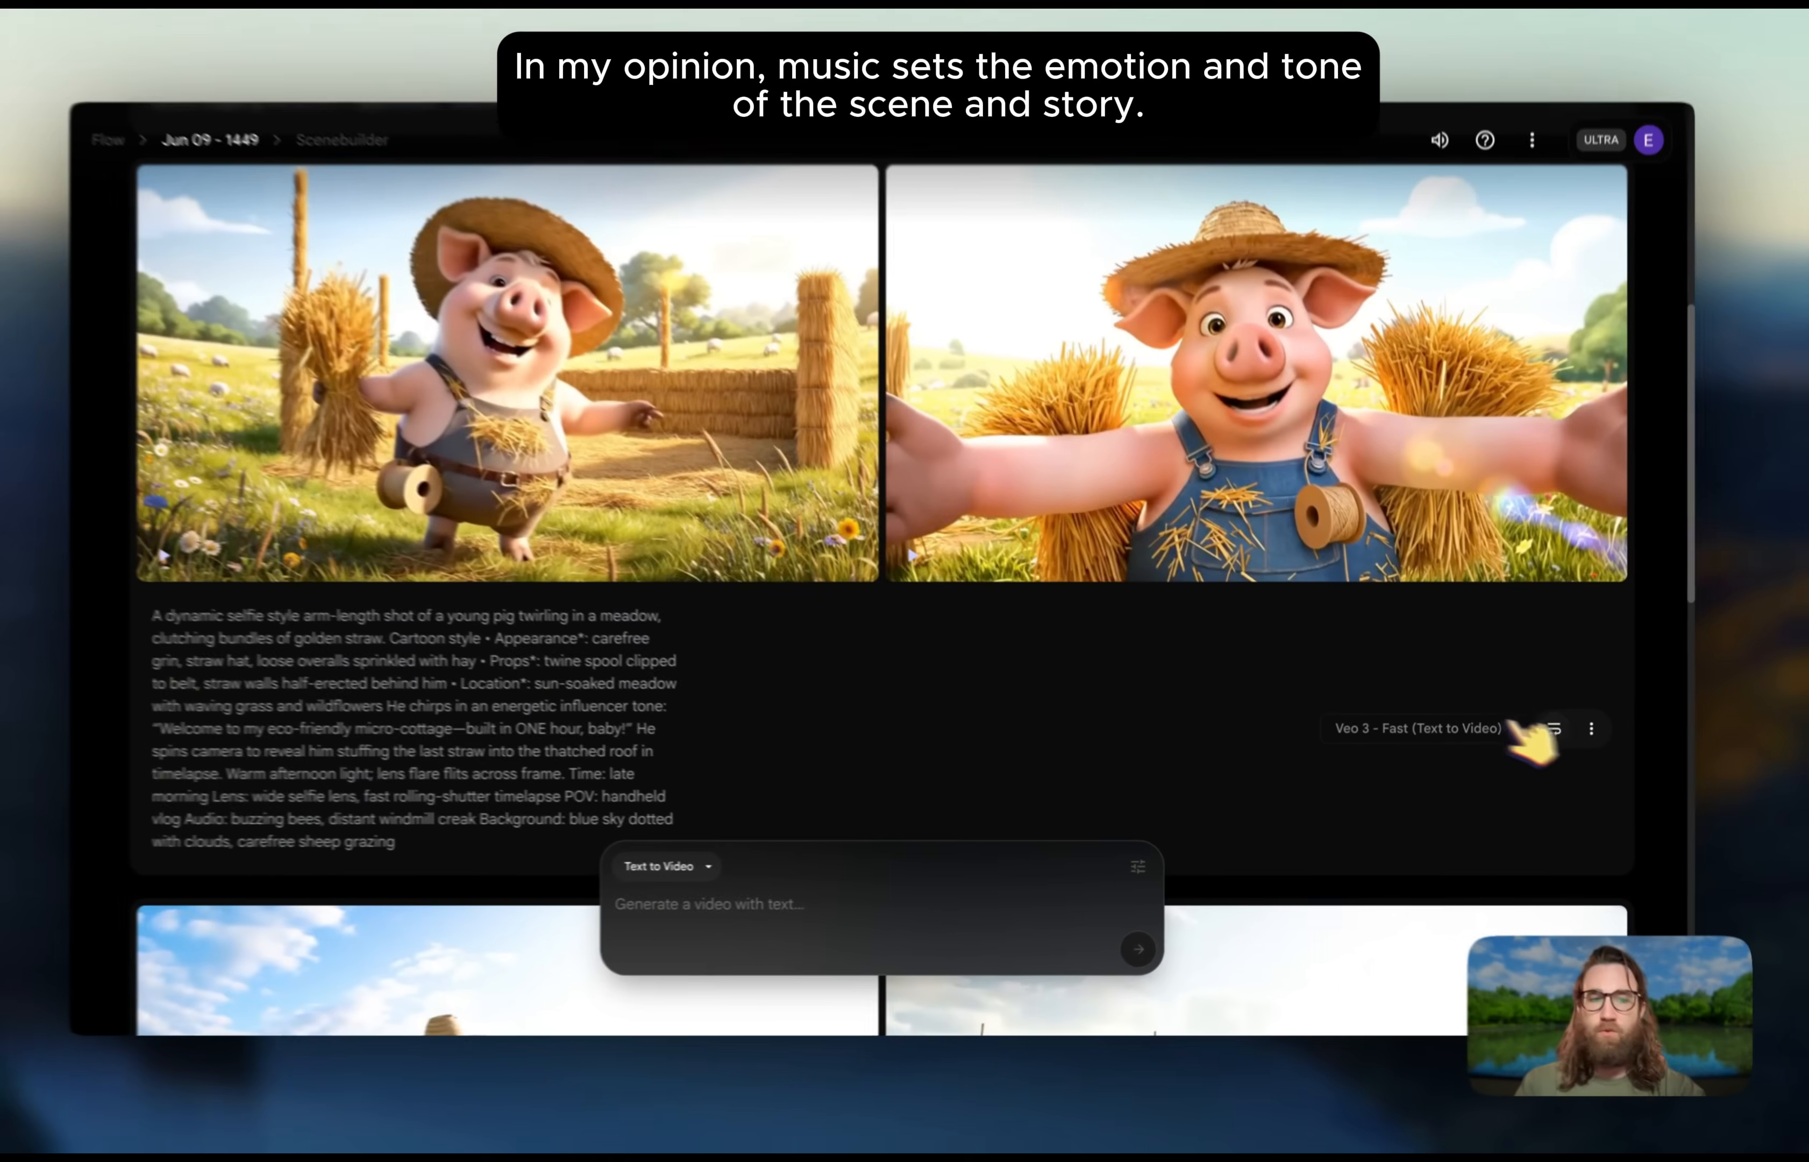
left_click(1551, 730)
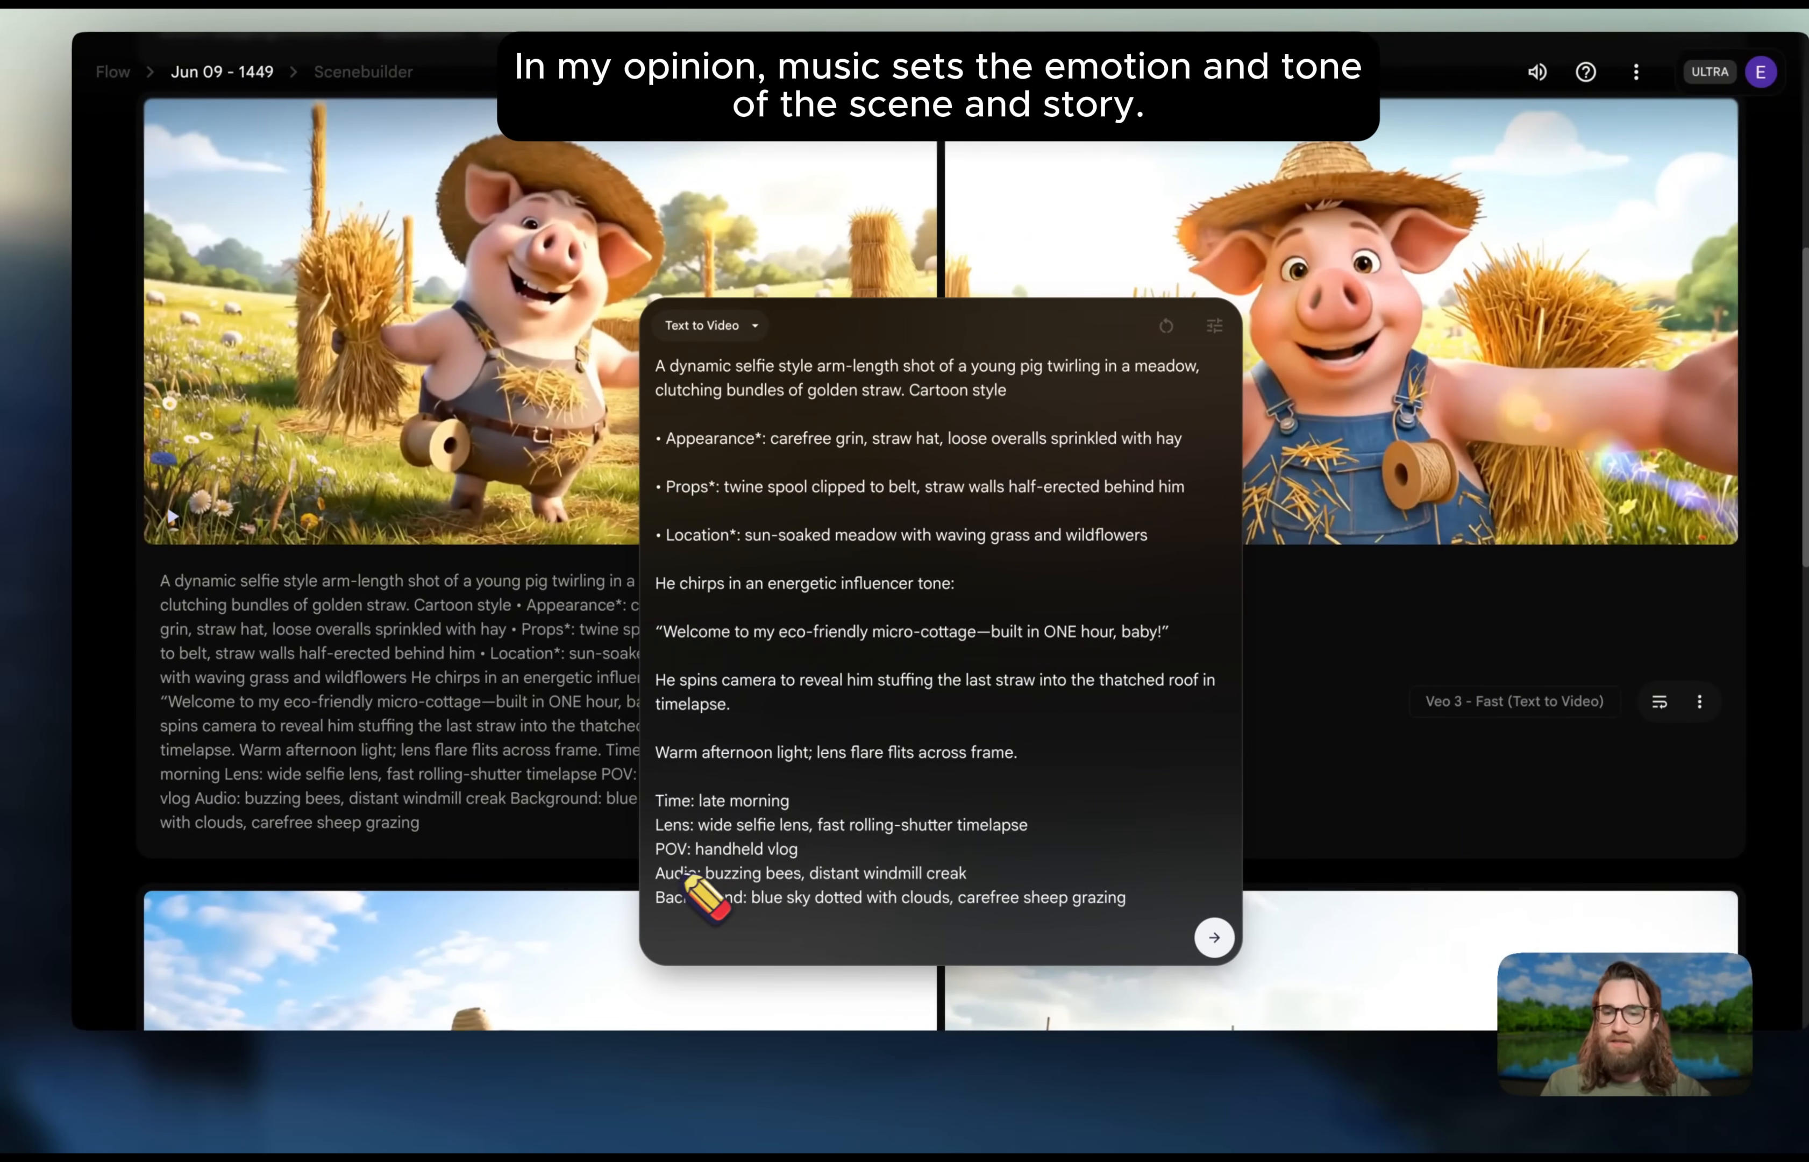
type("mbient ")
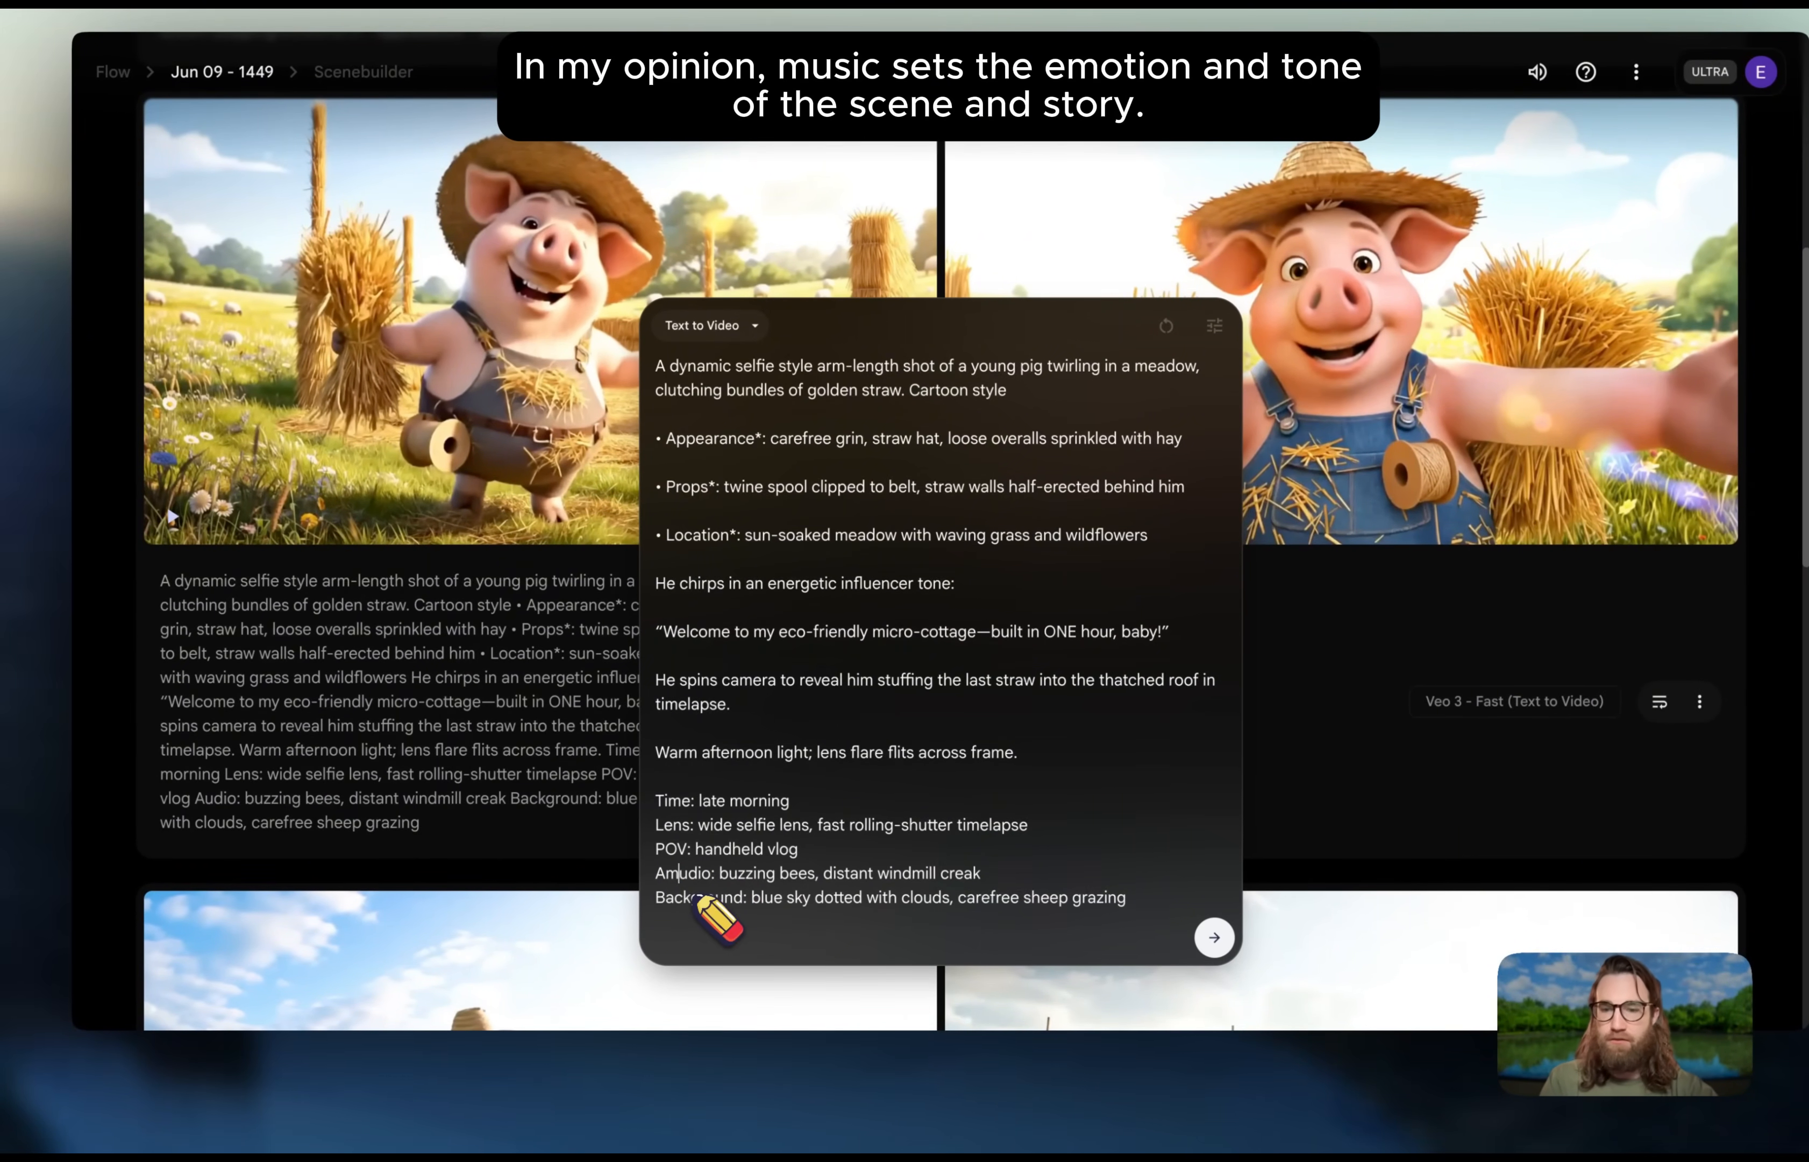
type("a")
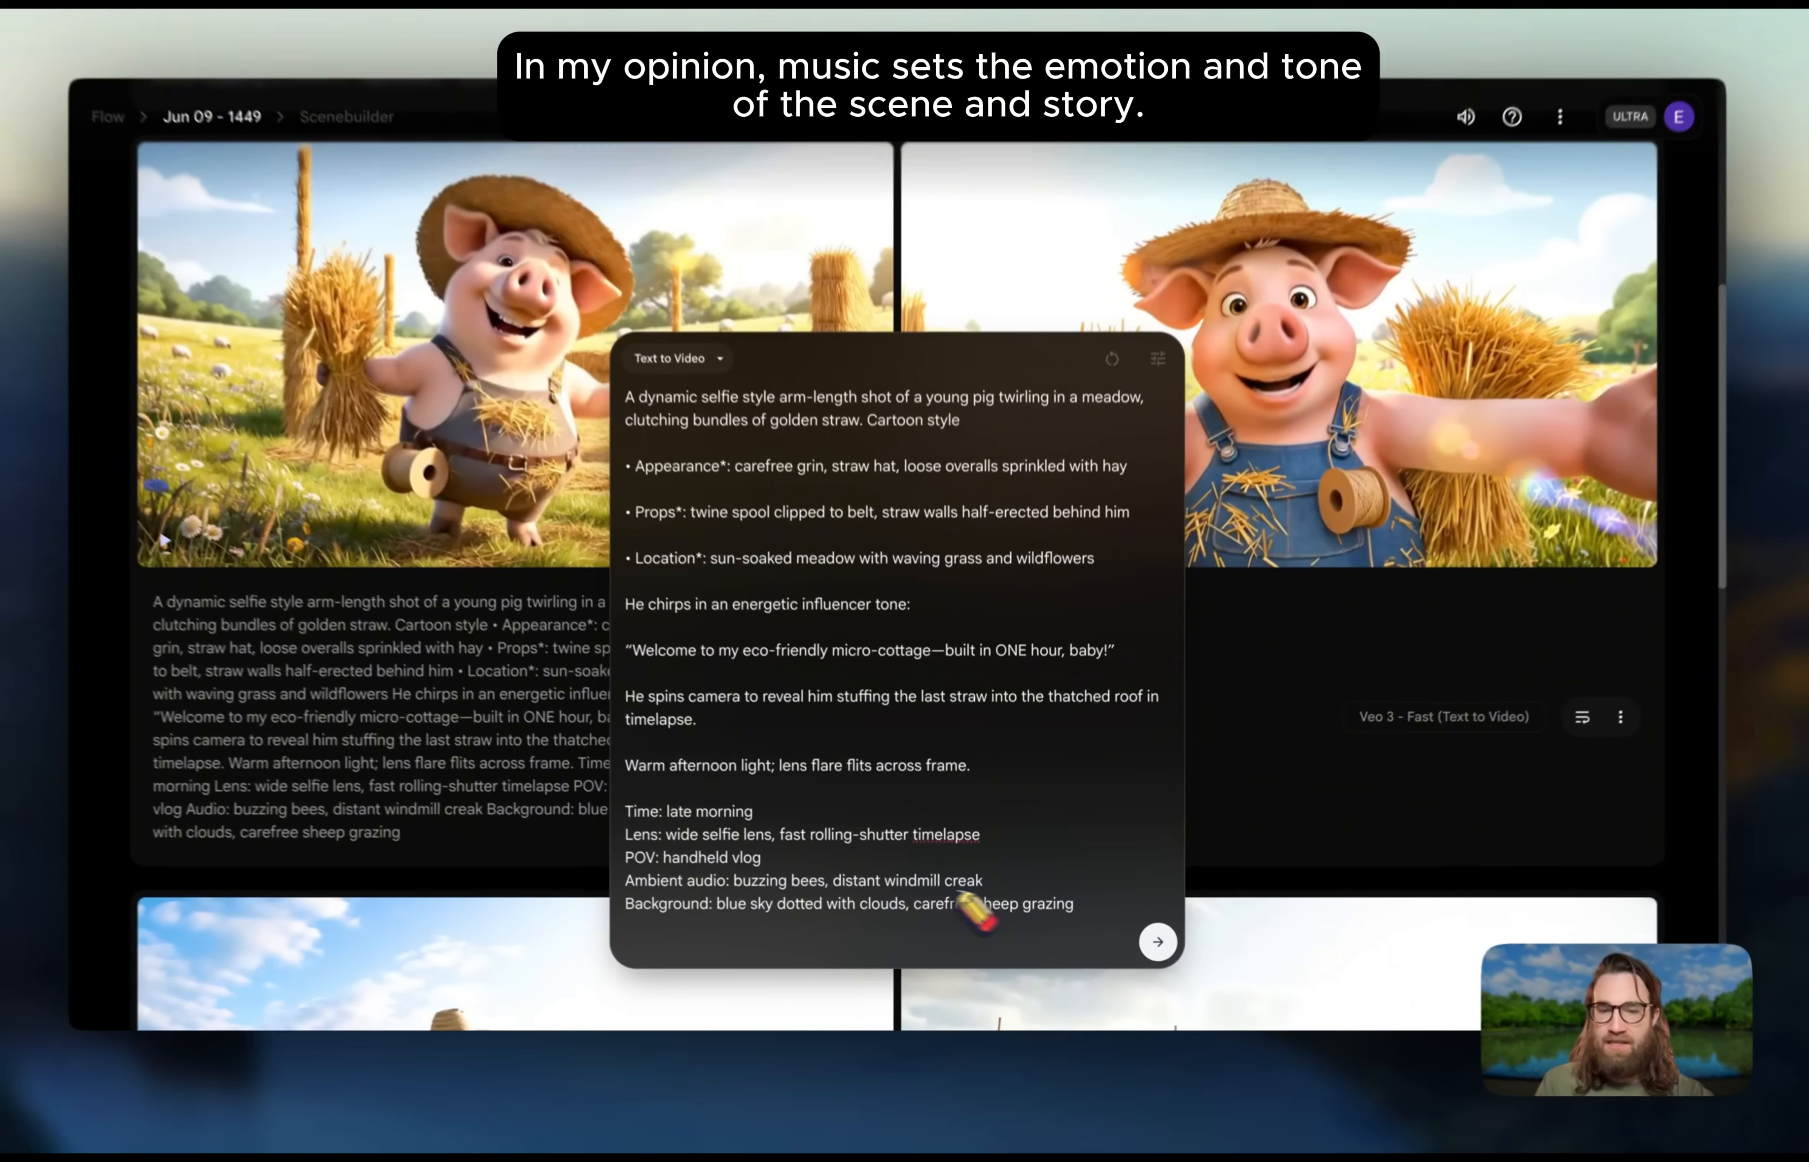
- Add a separate "Music:" line directly below the ambient audio line of the prompt
left_click(996, 894)
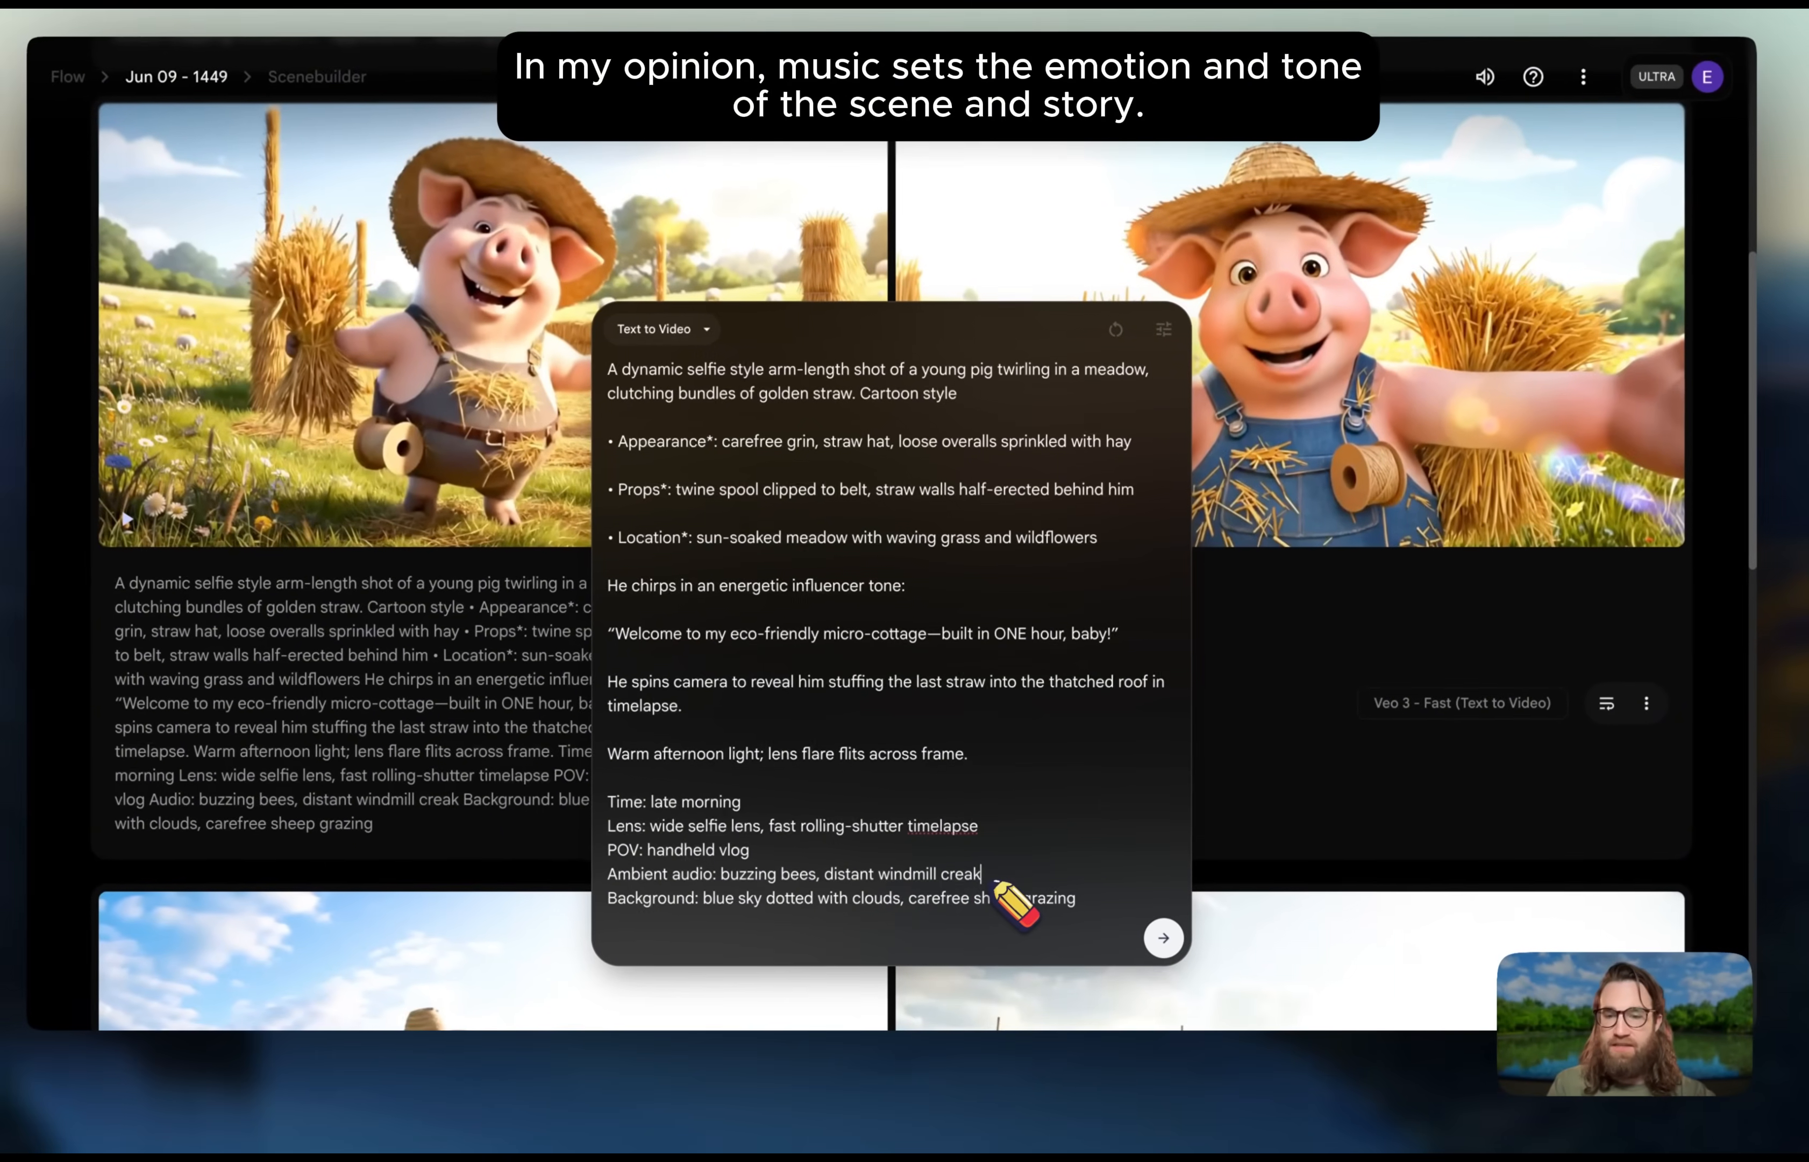
key("Return")
type("Music")
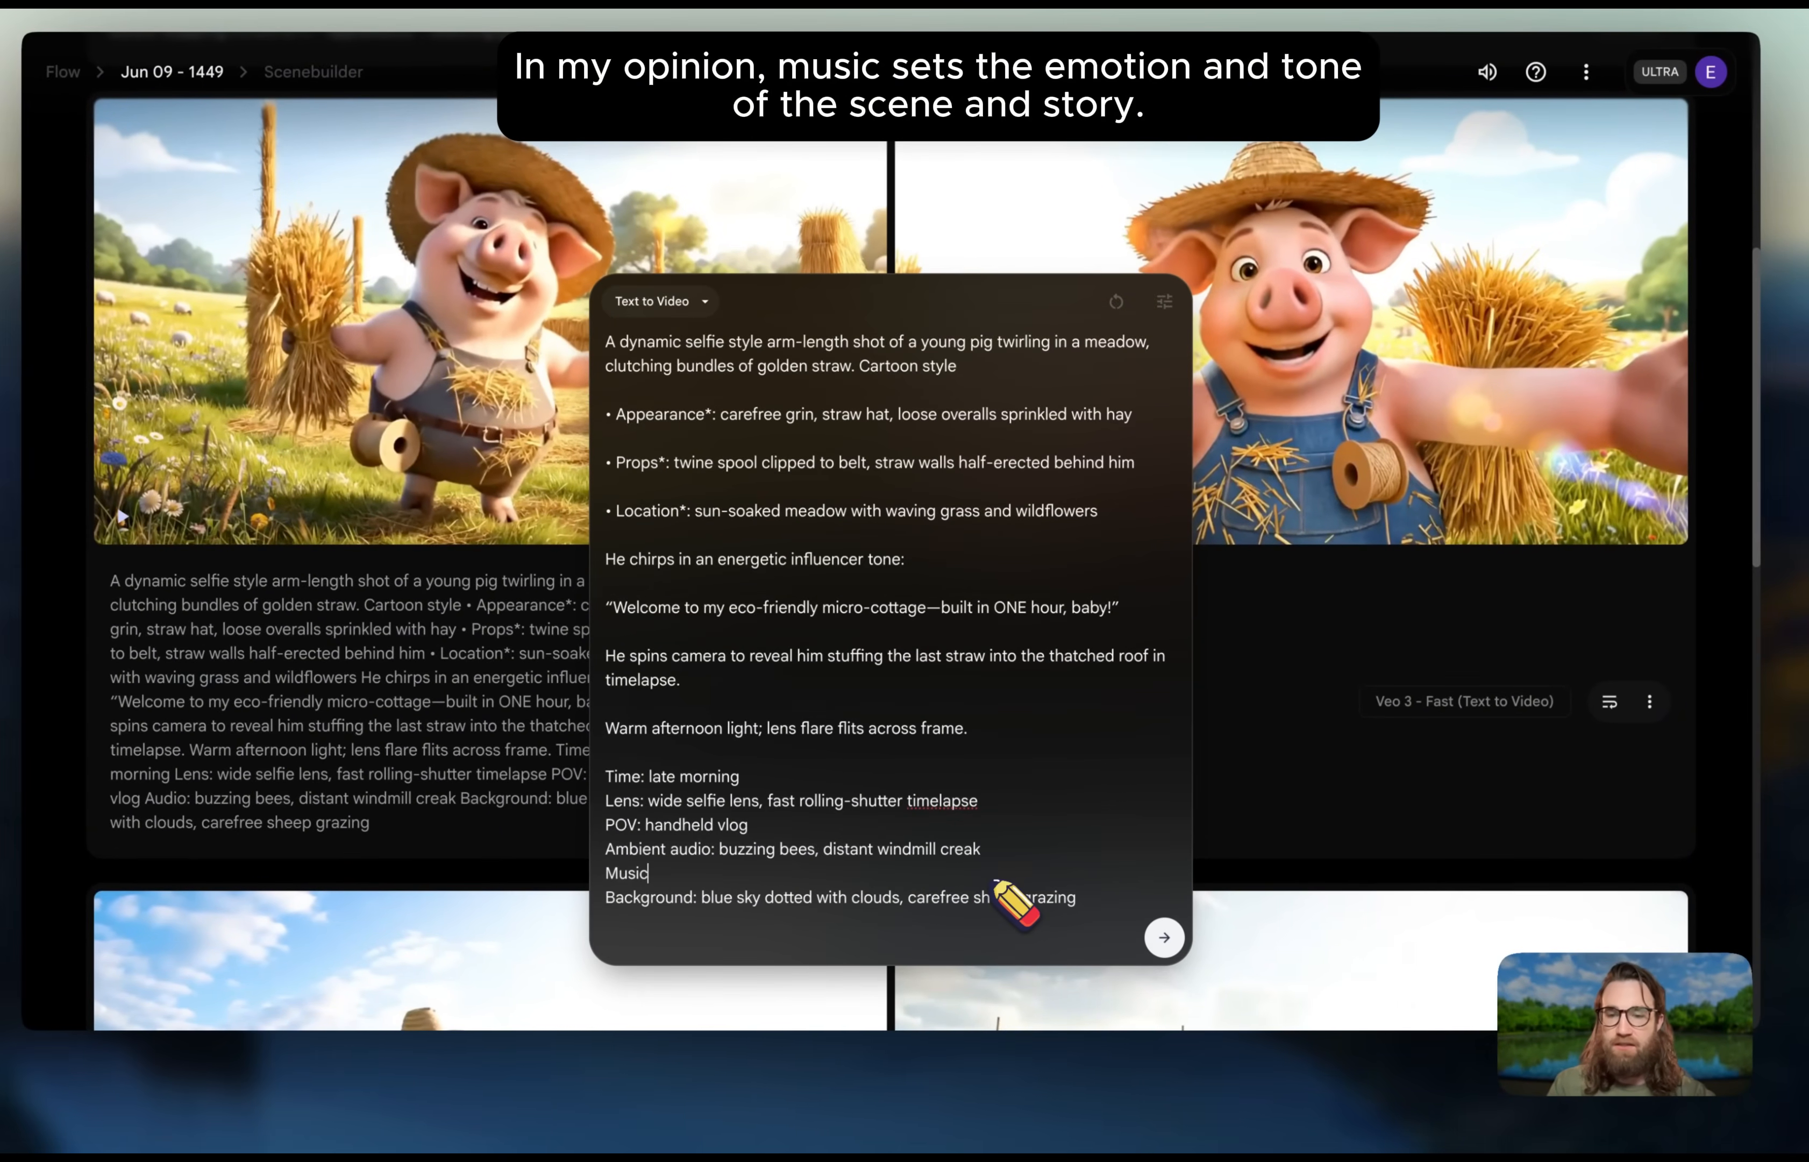
type(": uph")
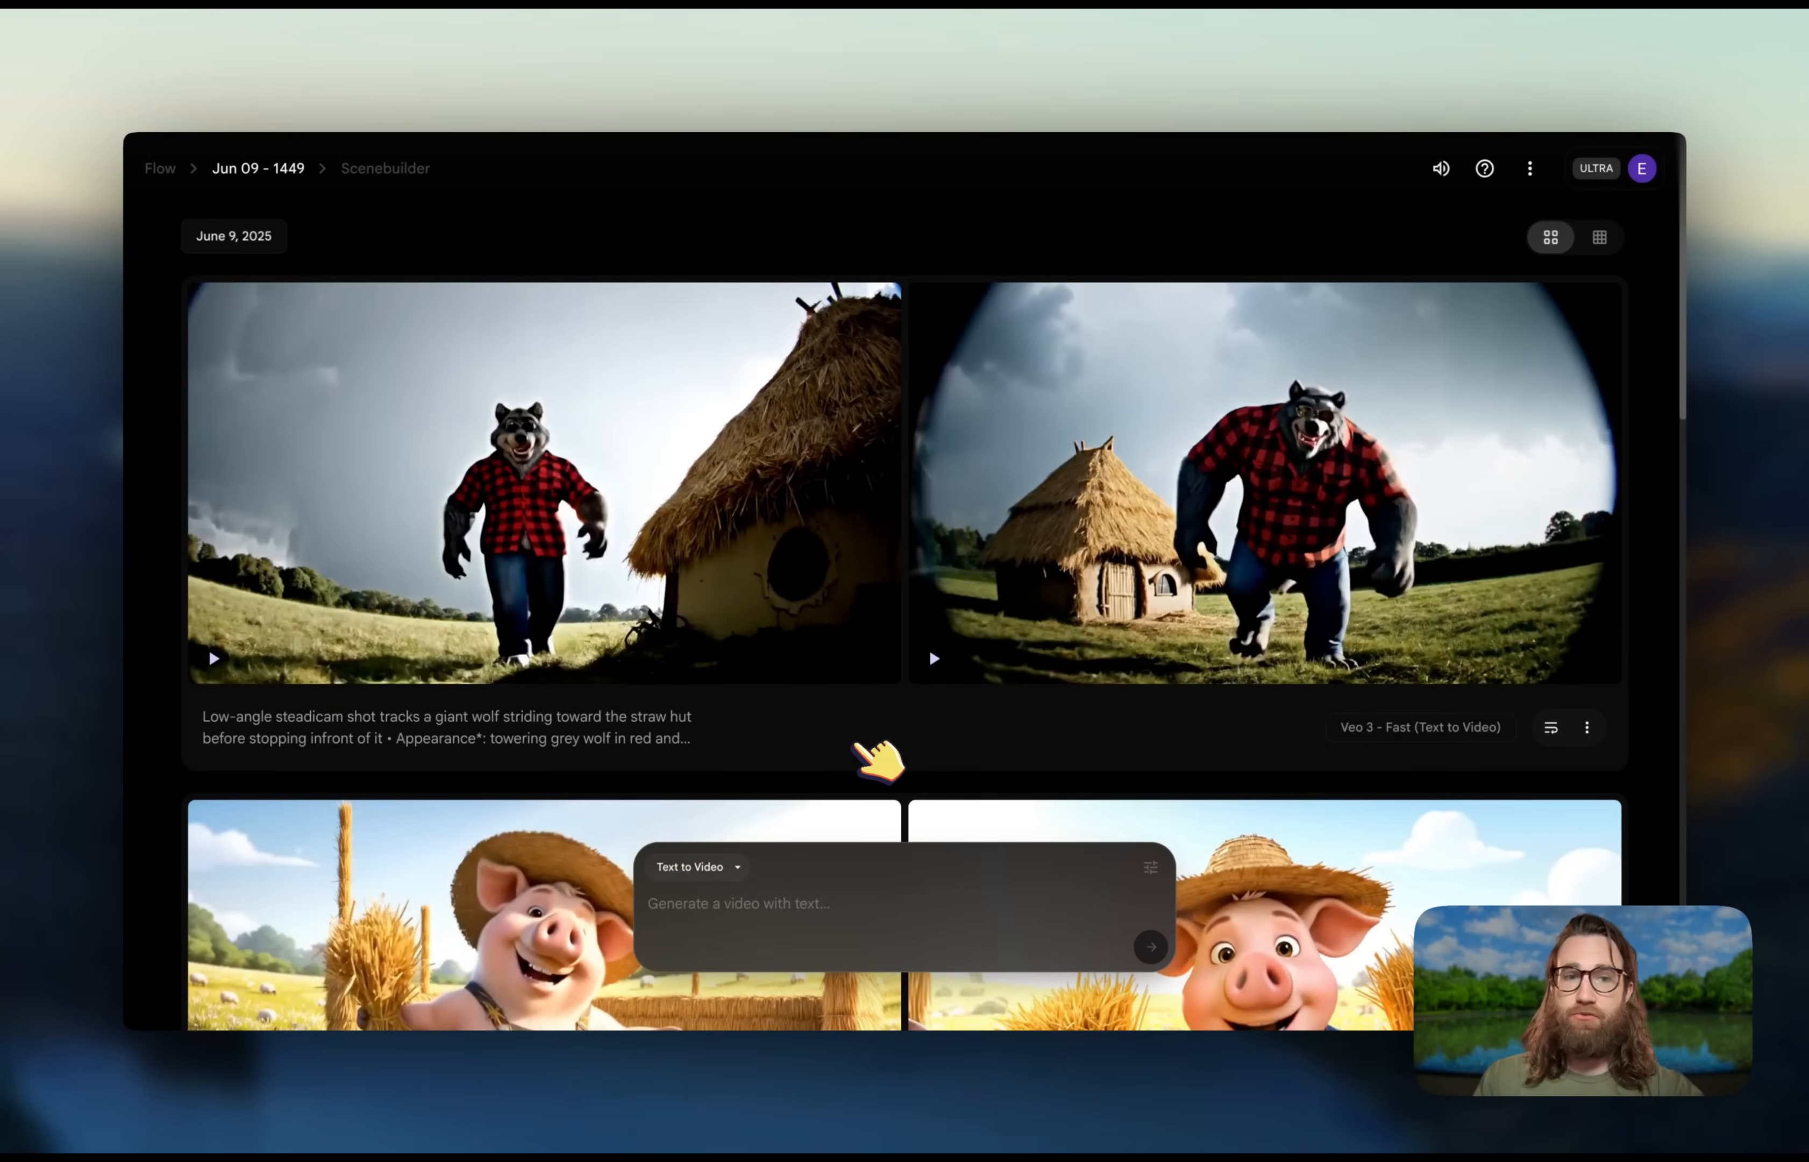
- Play the second giant wolf clip and load its low-angle steadicam prompt back into the prompt box for reuse
mouse_move(727, 643)
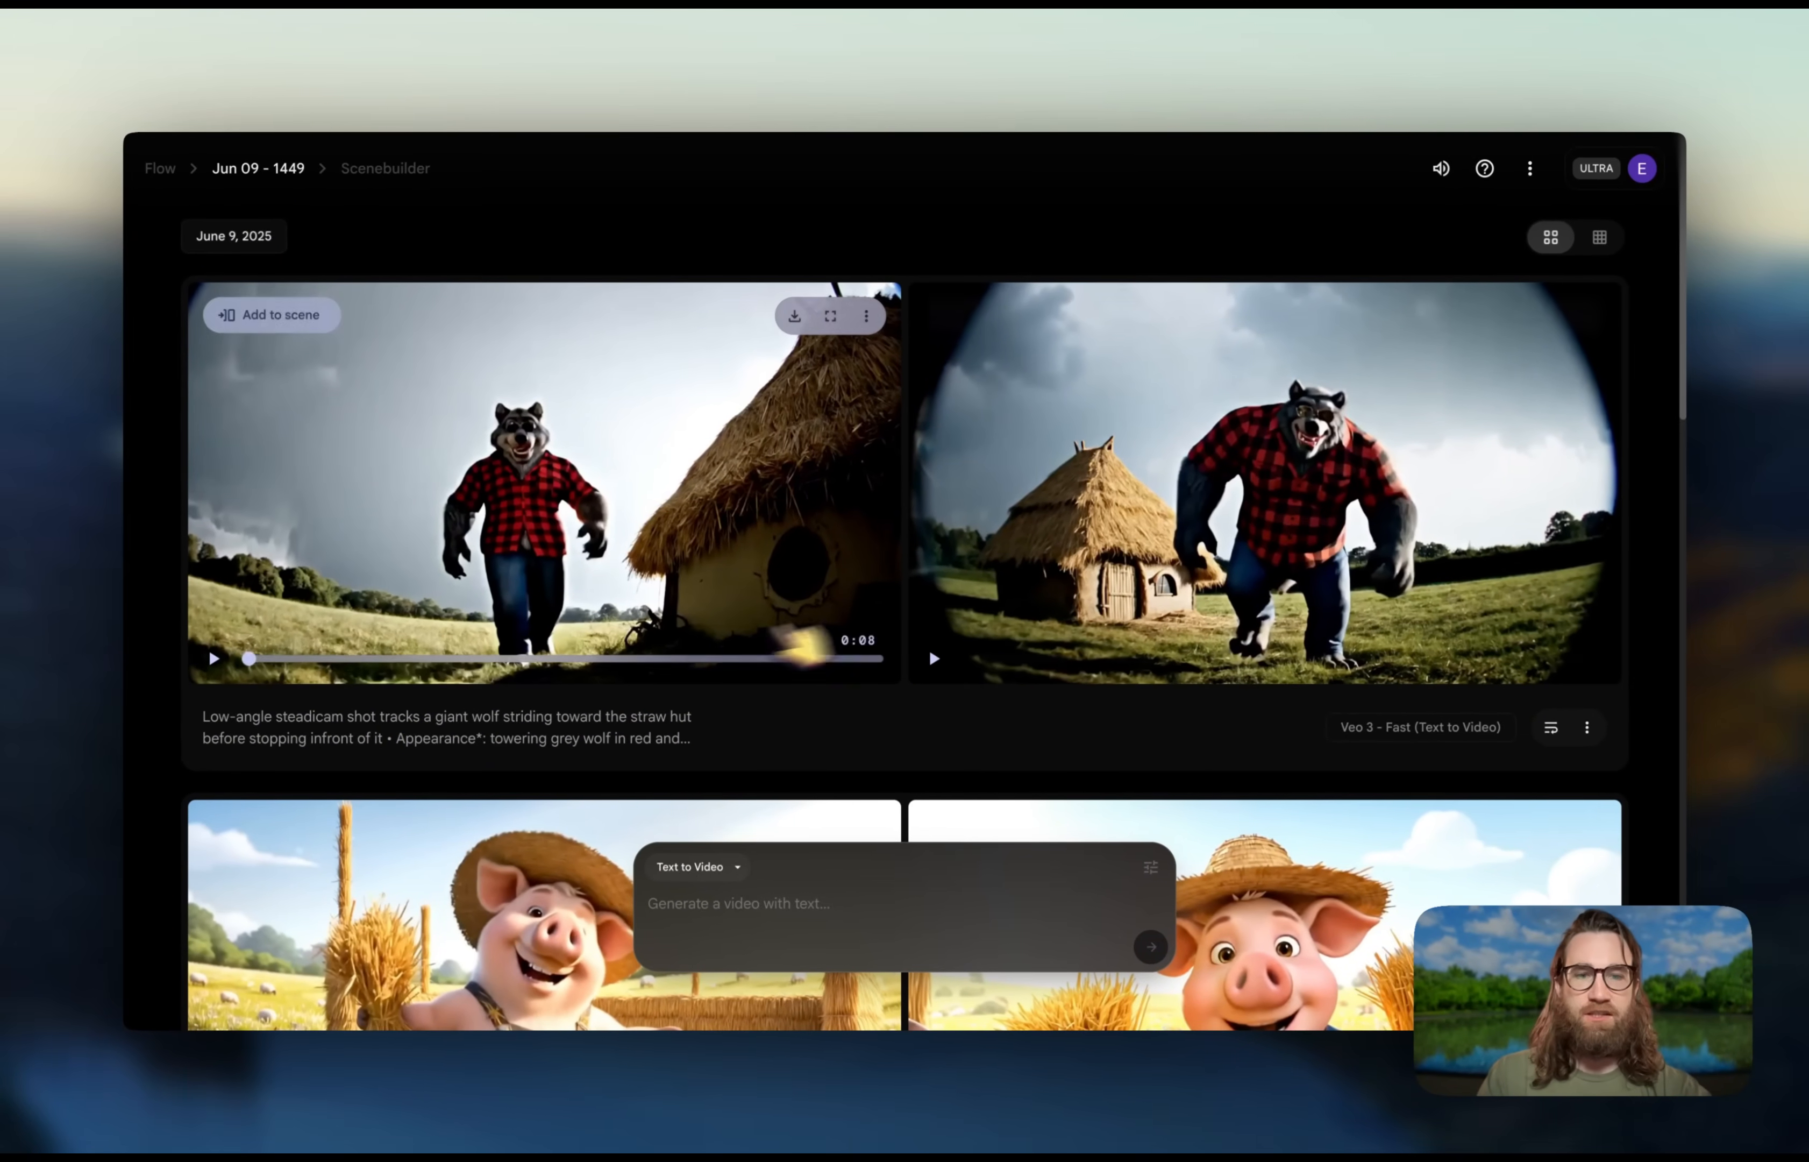
left_click(935, 659)
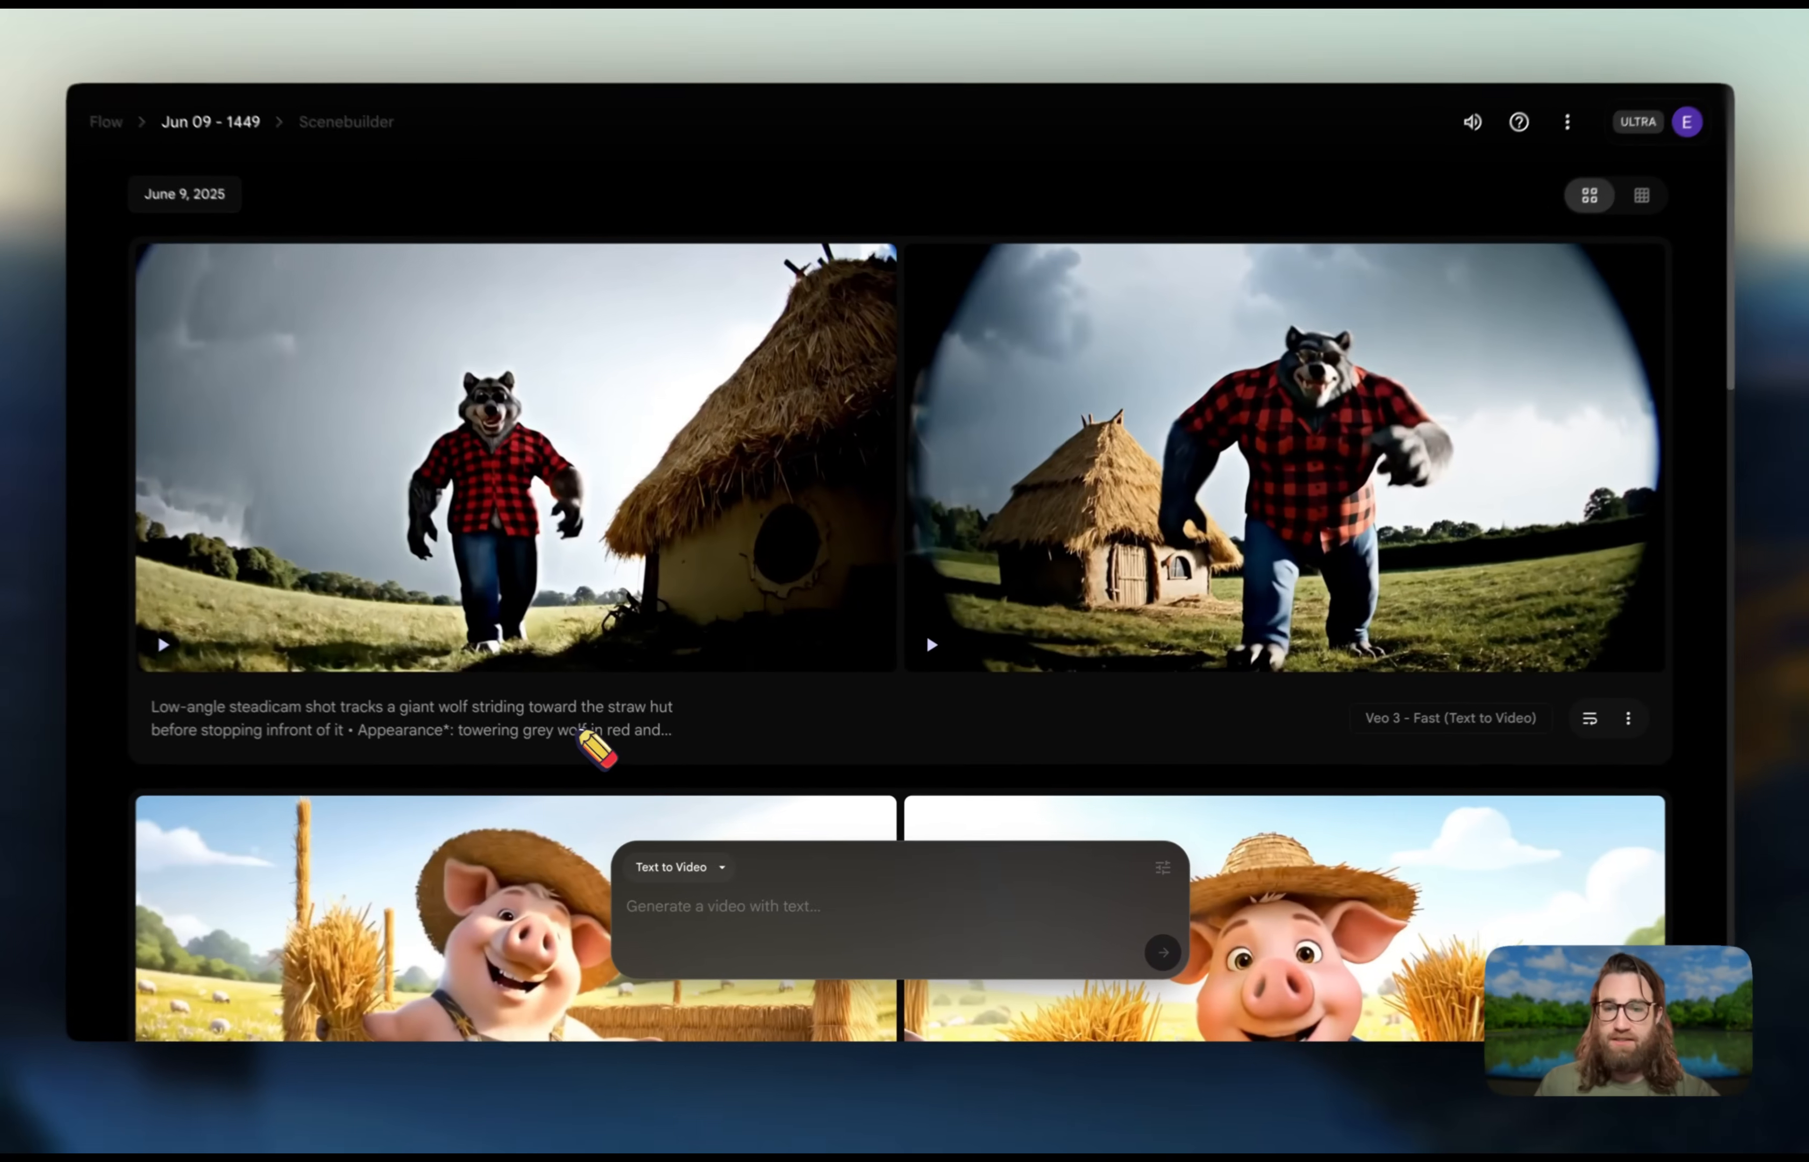
left_click(606, 737)
scroll(912, 736, "down", 2)
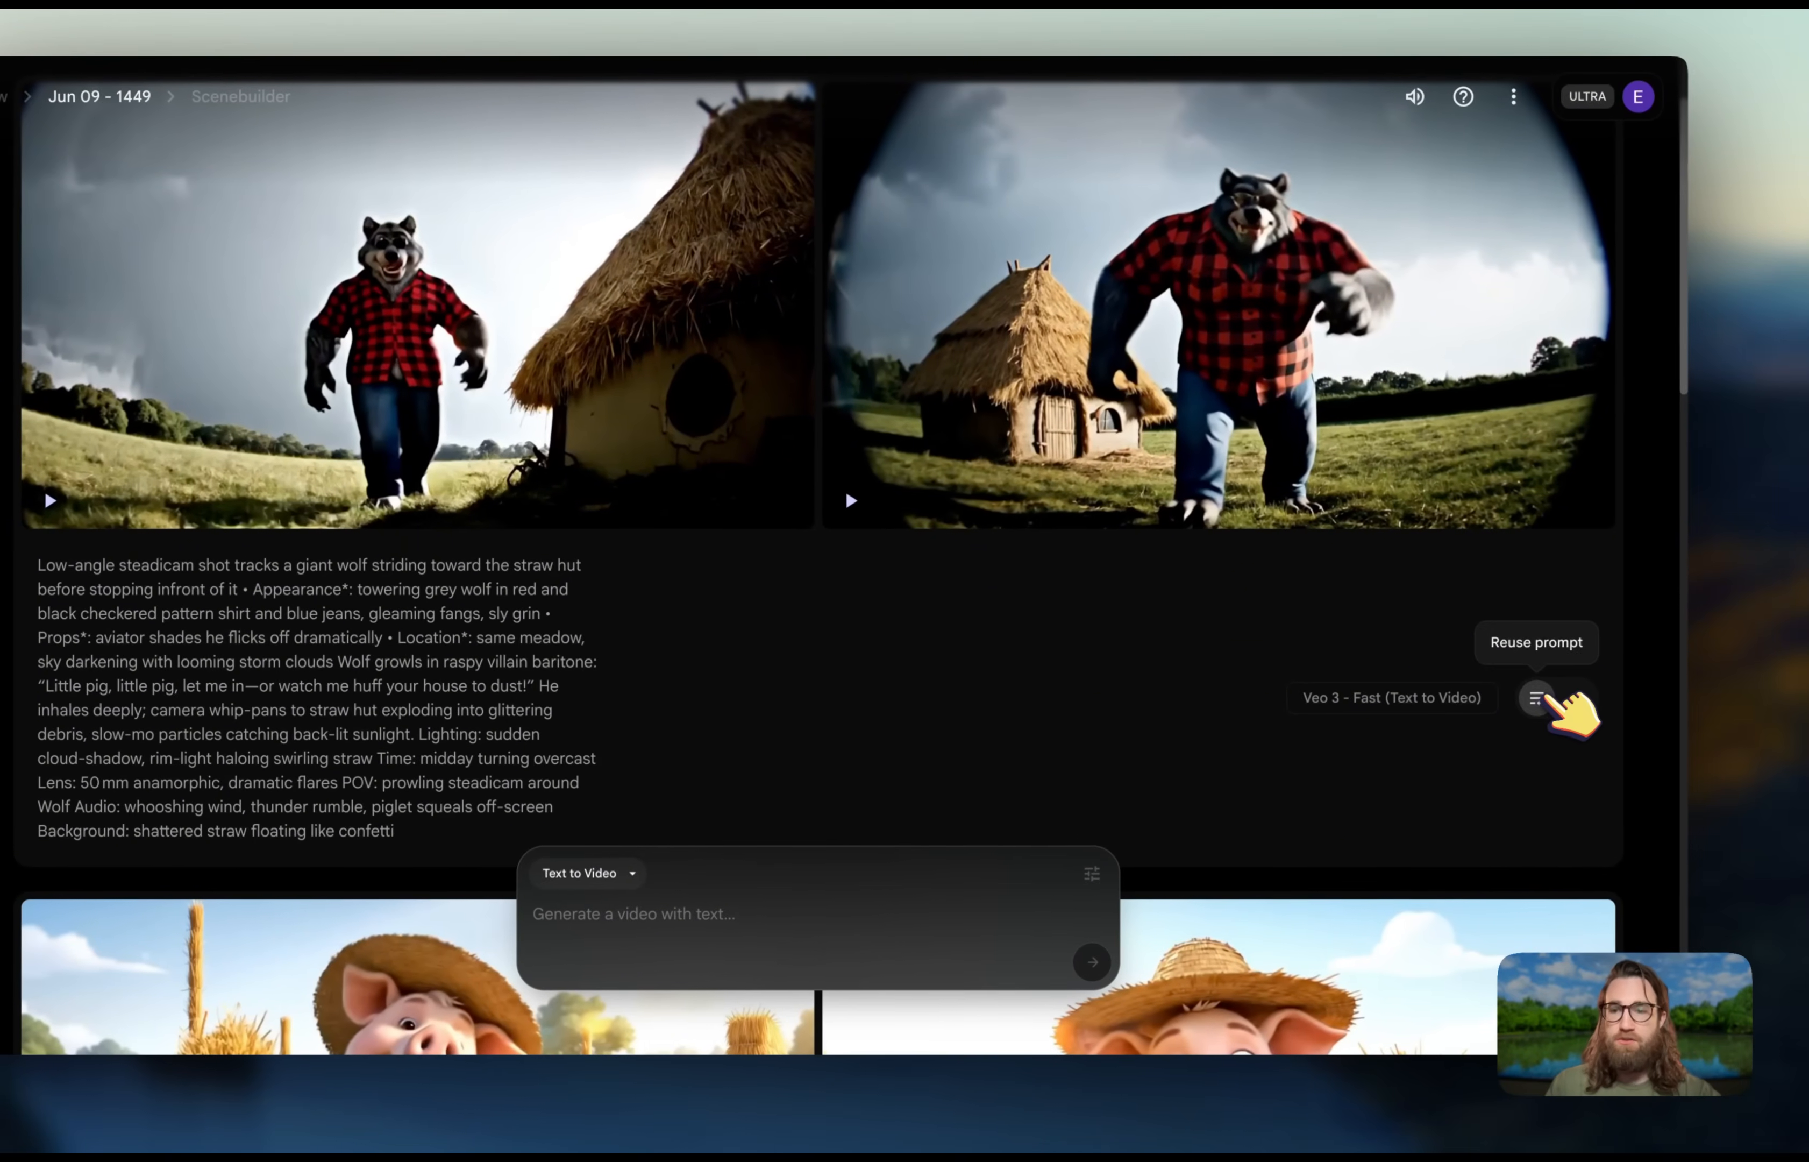
left_click(1573, 695)
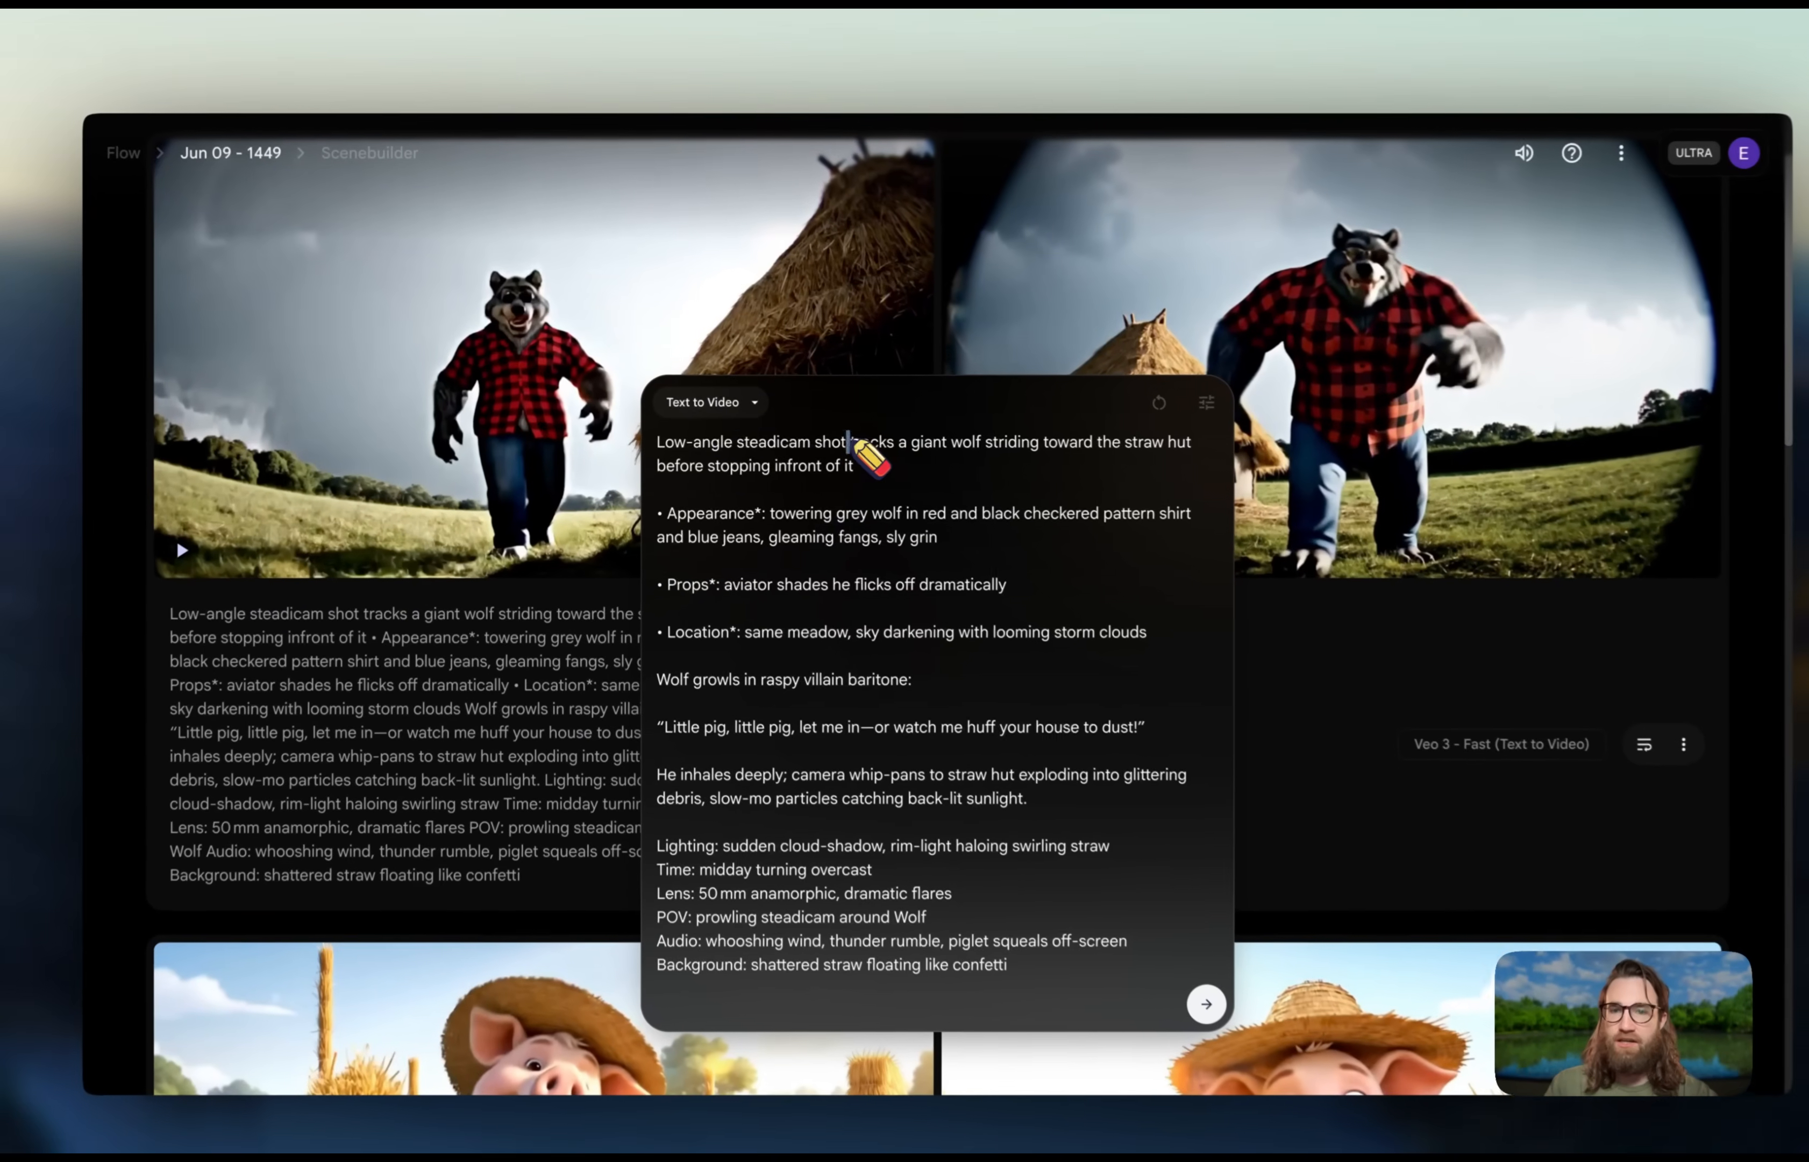
- Rewrite the wolf prompt's opening line as "Cinematic selfie style shot, a giant wolf striding toward the straw hut"
left_click_drag(819, 434, 647, 433)
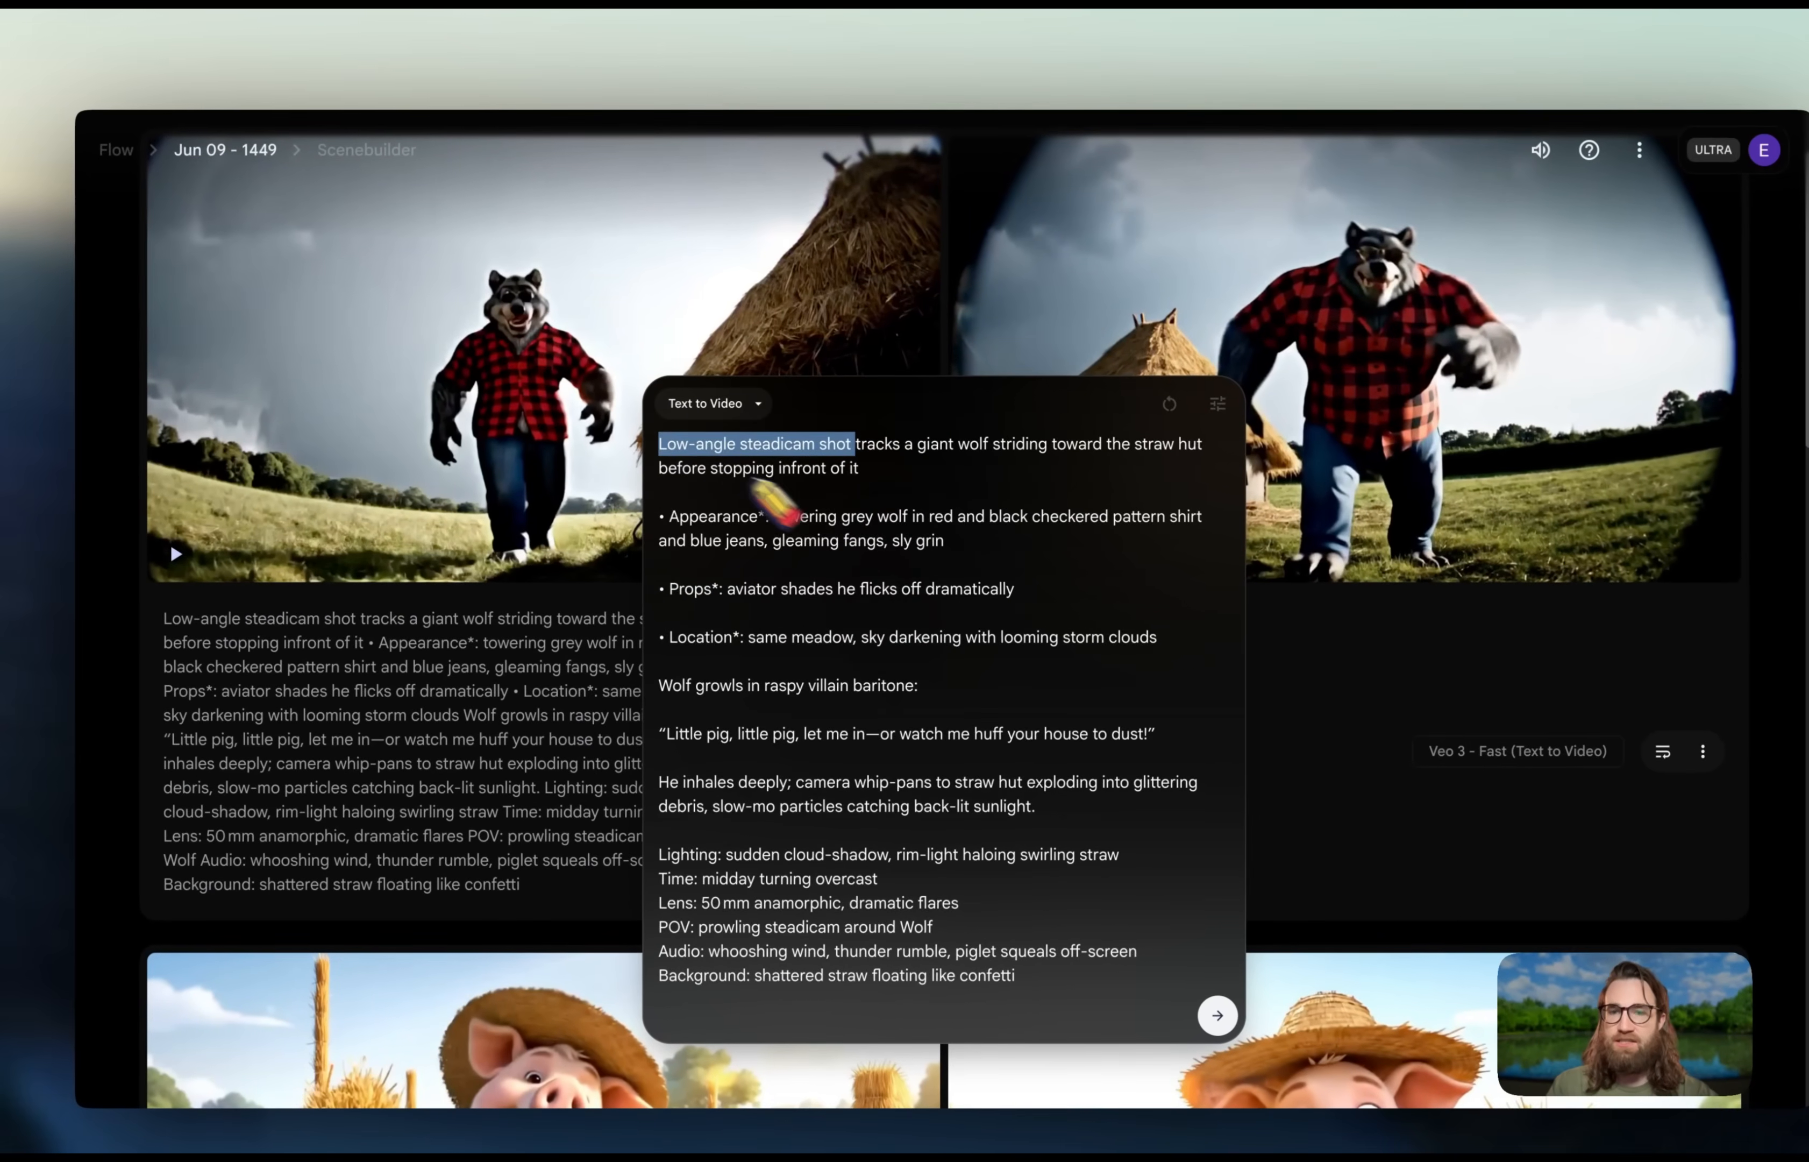
type("Cinematic s")
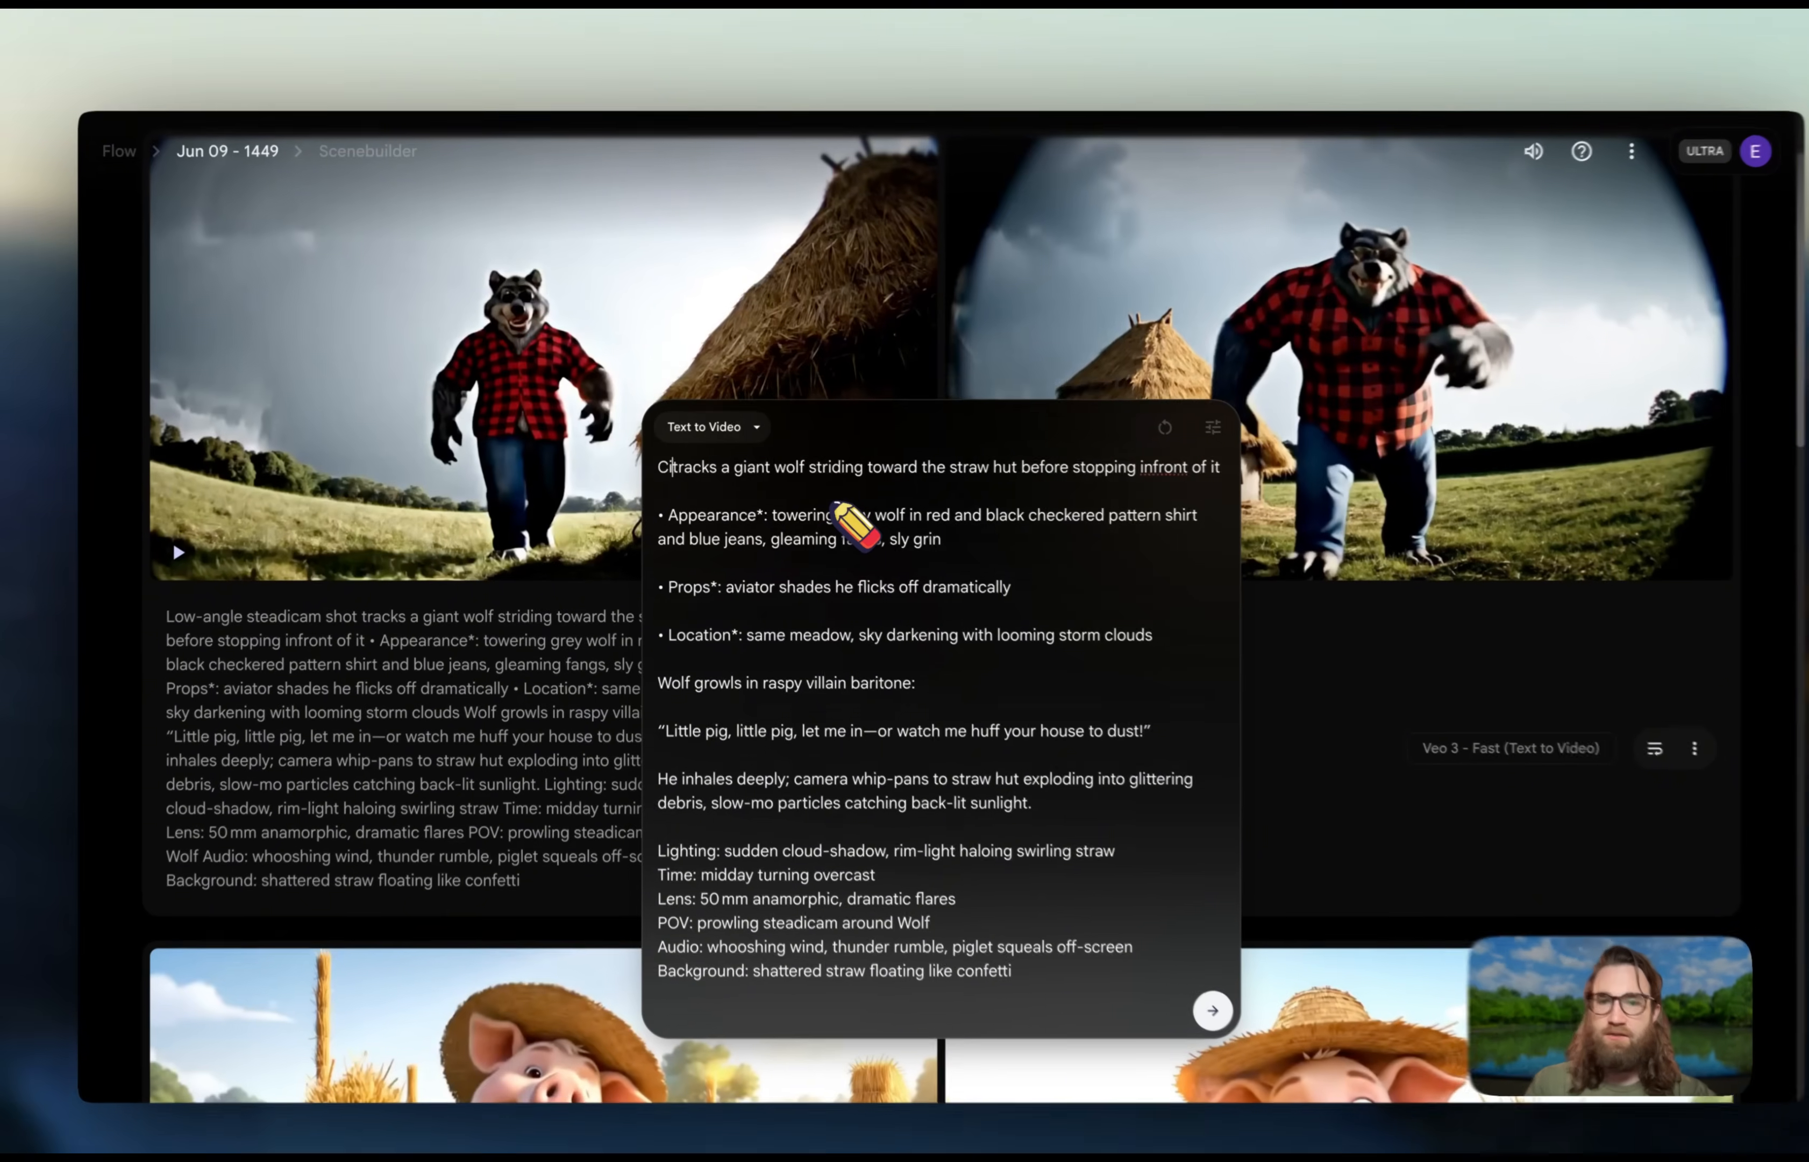
type("elfie")
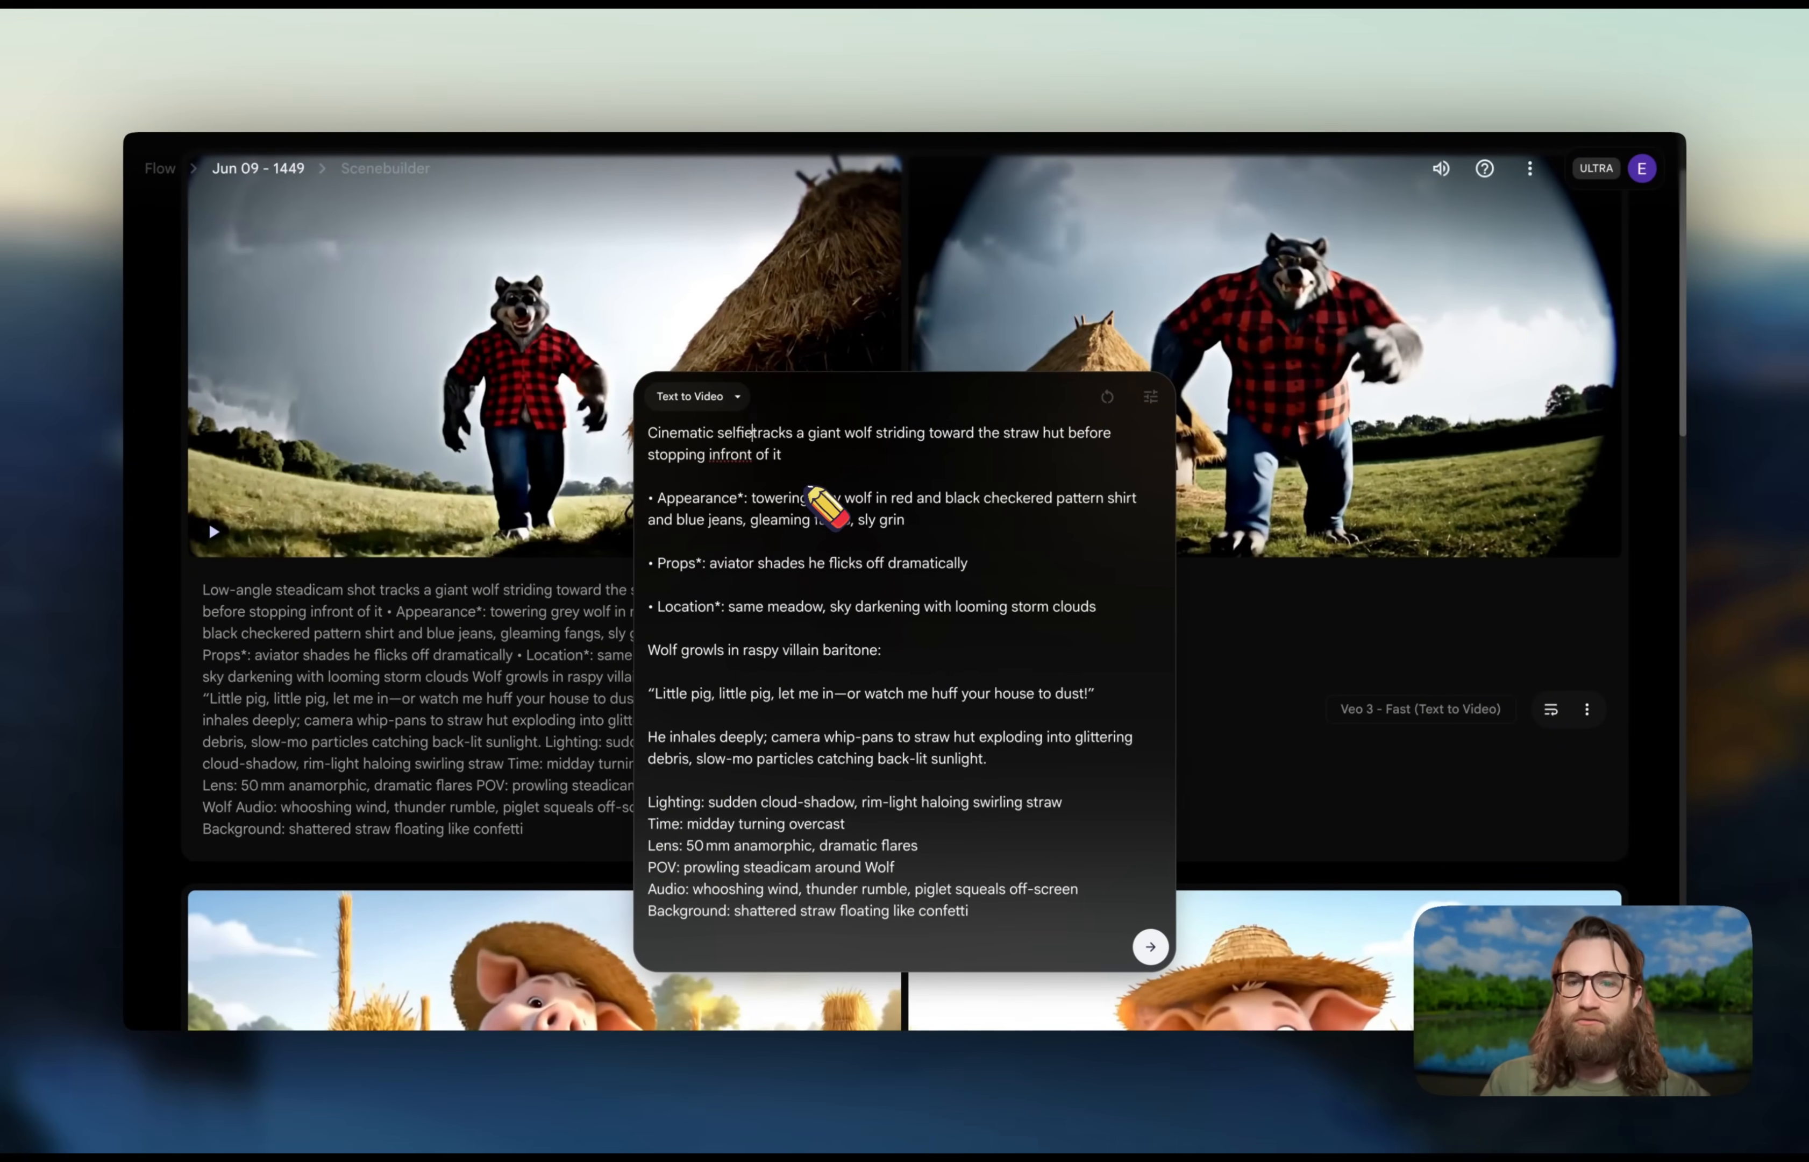
type(" style shot,")
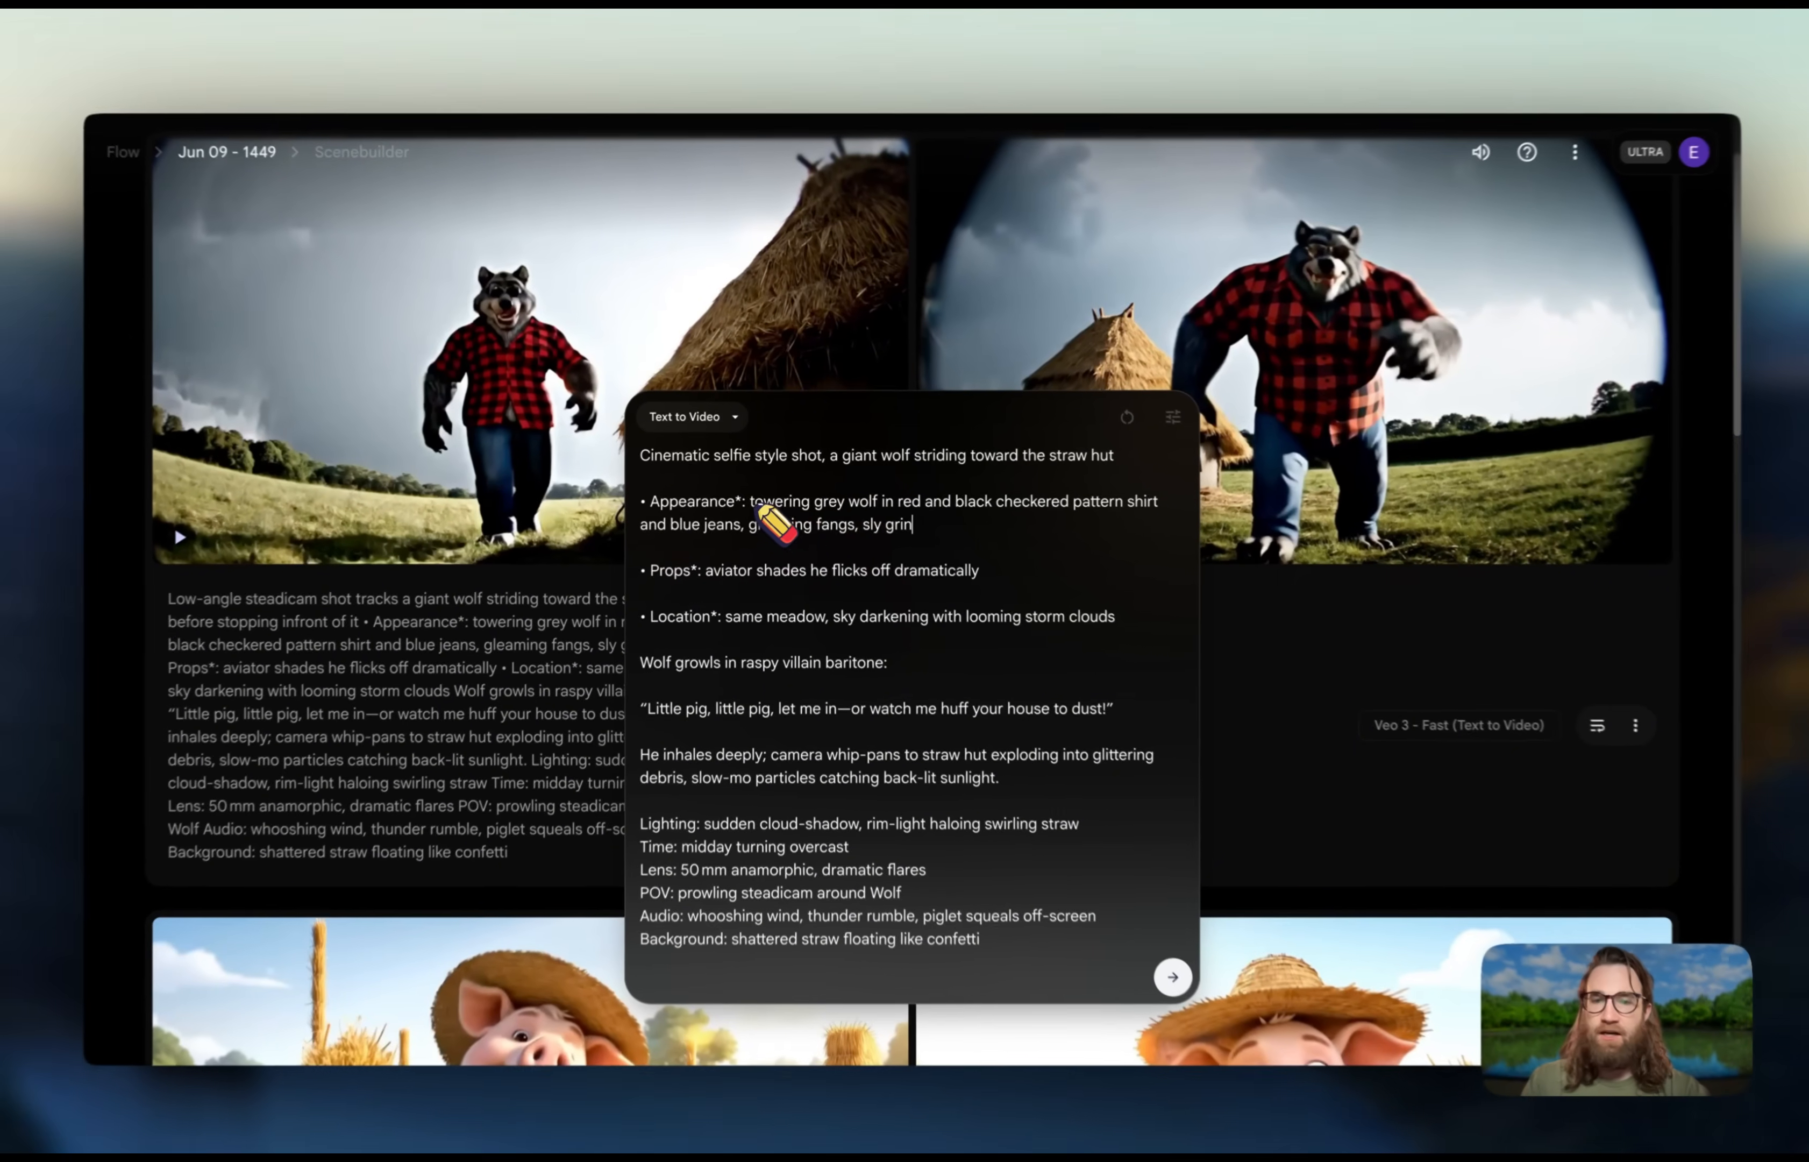
- Replace the wolf's Appearance description with "sly grin, raised fur"
left_click_drag(751, 498, 935, 524)
key("BackSpace")
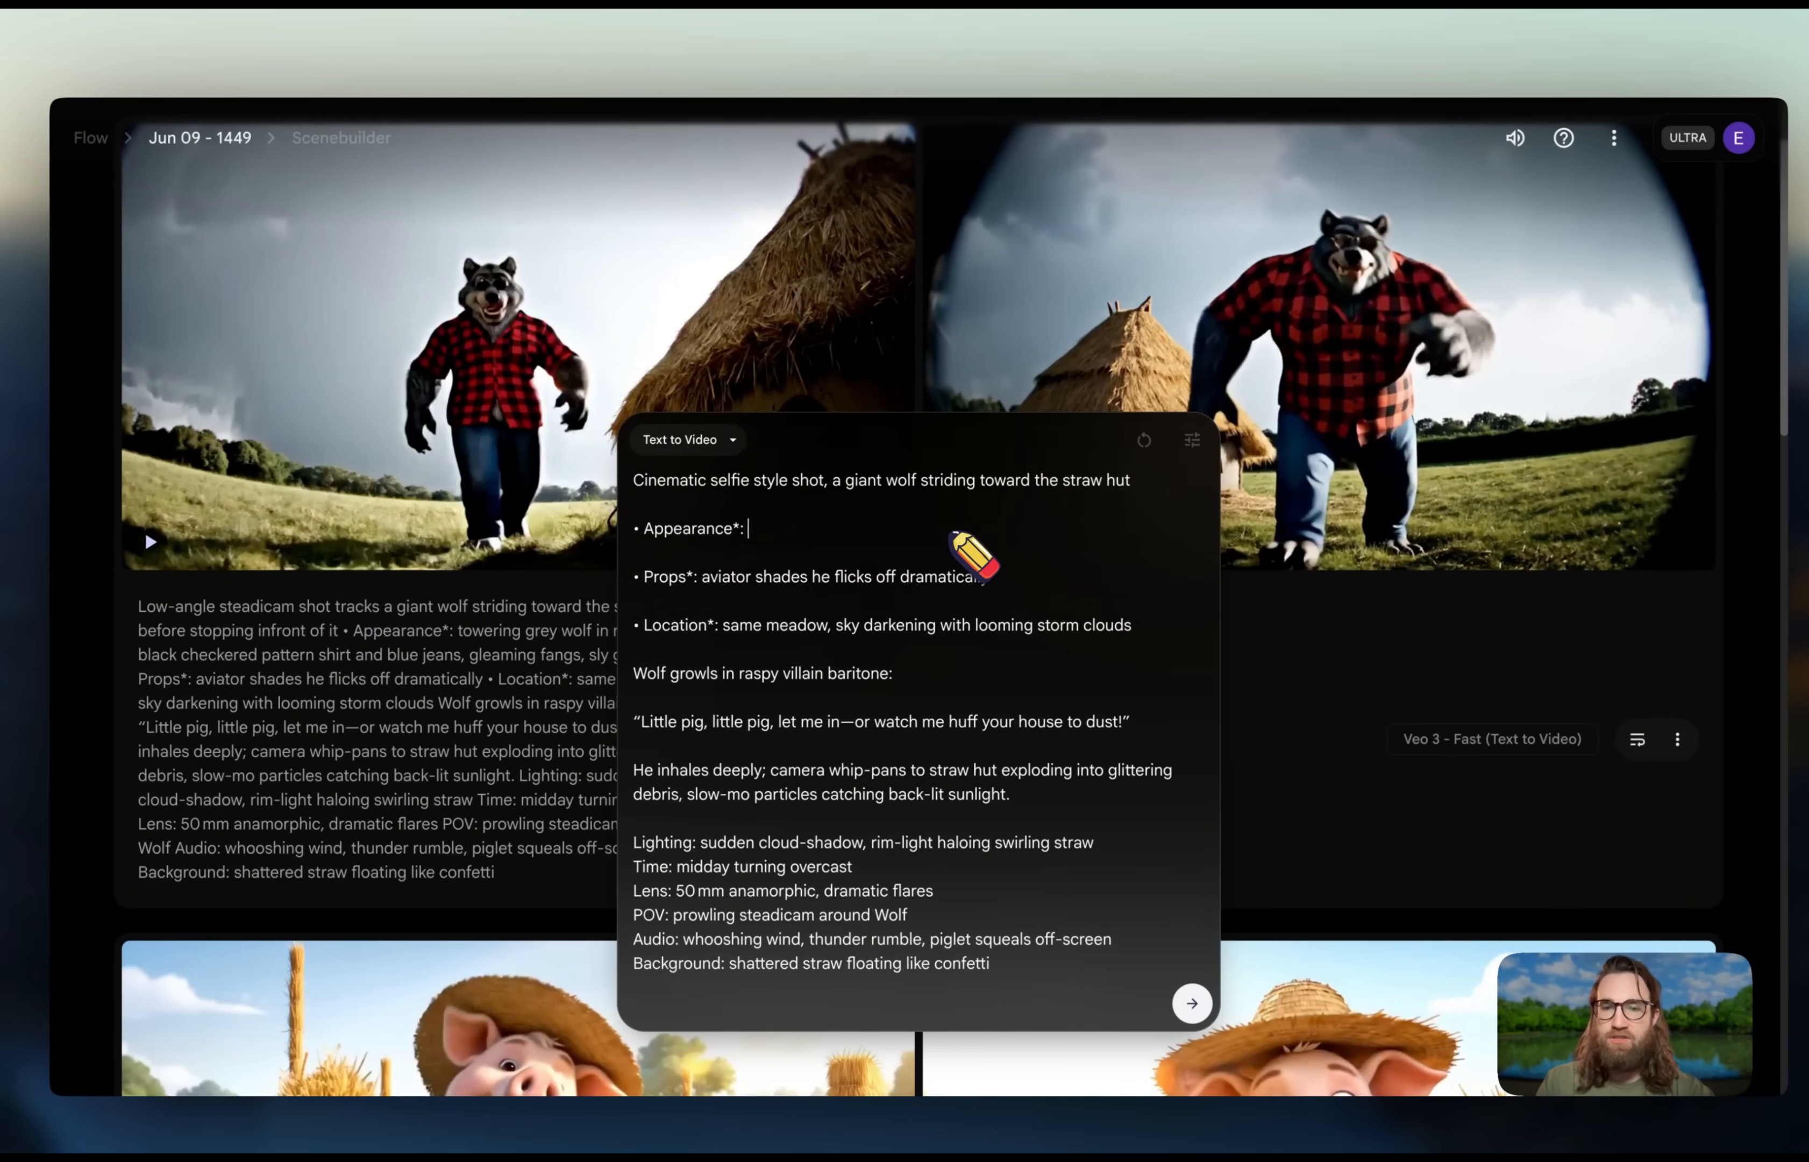
type("sly grin, lr")
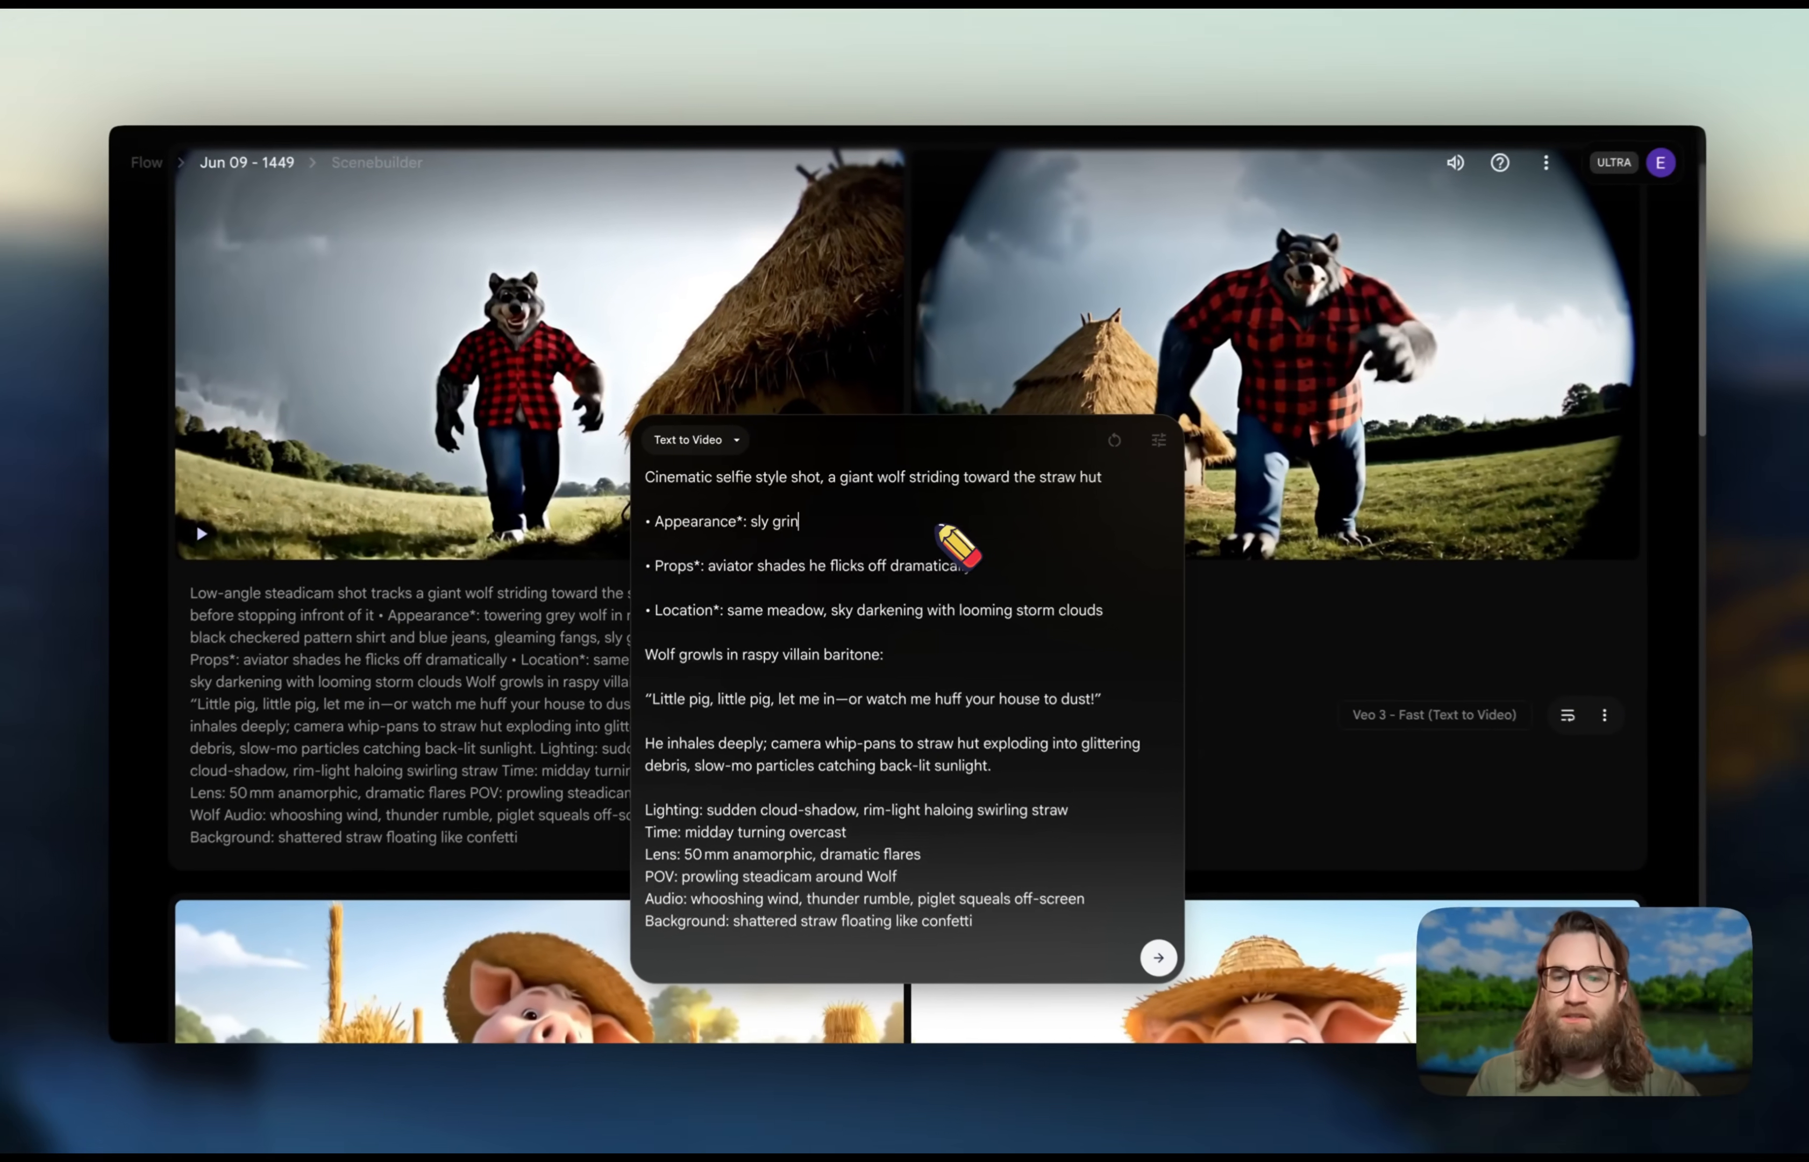
key("BackSpace")
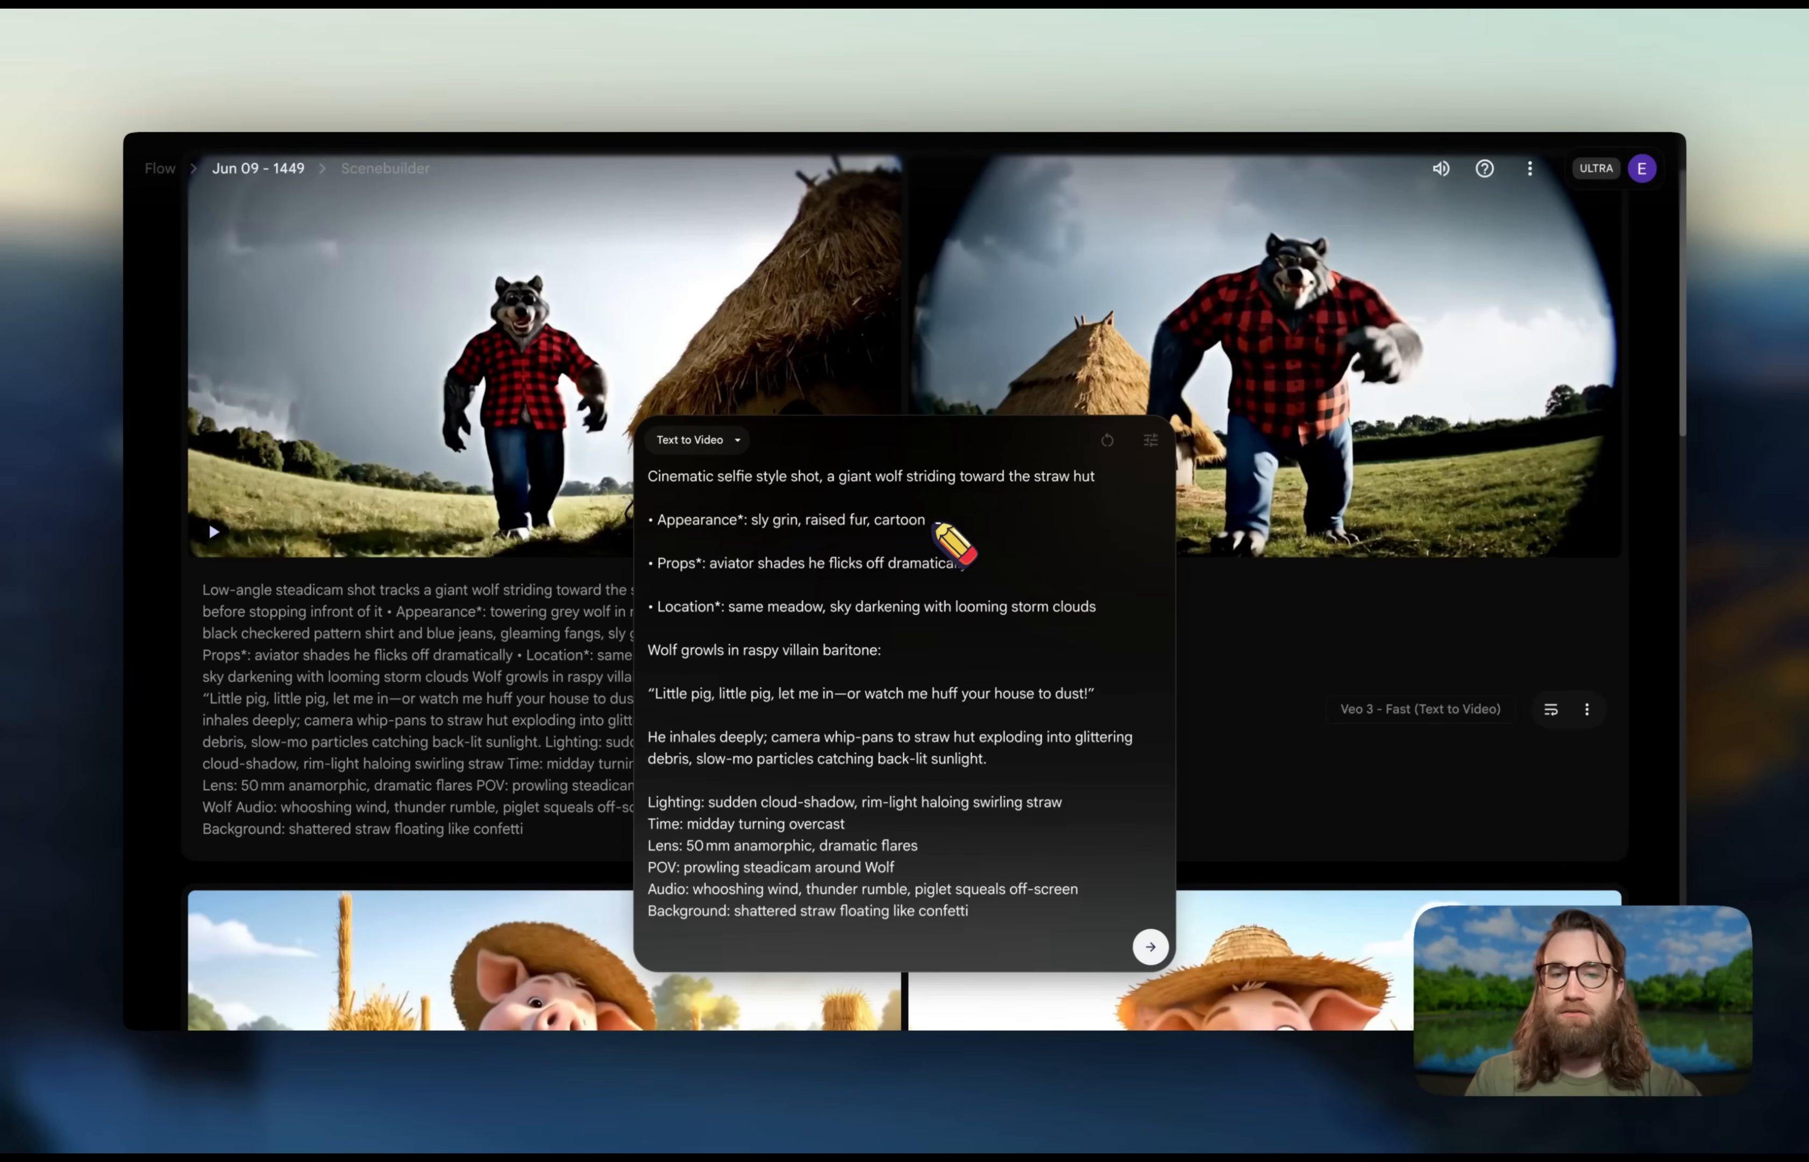
- Append ". Cartoon style." to the wolf prompt's opening line after "straw hut"
left_click(1096, 476)
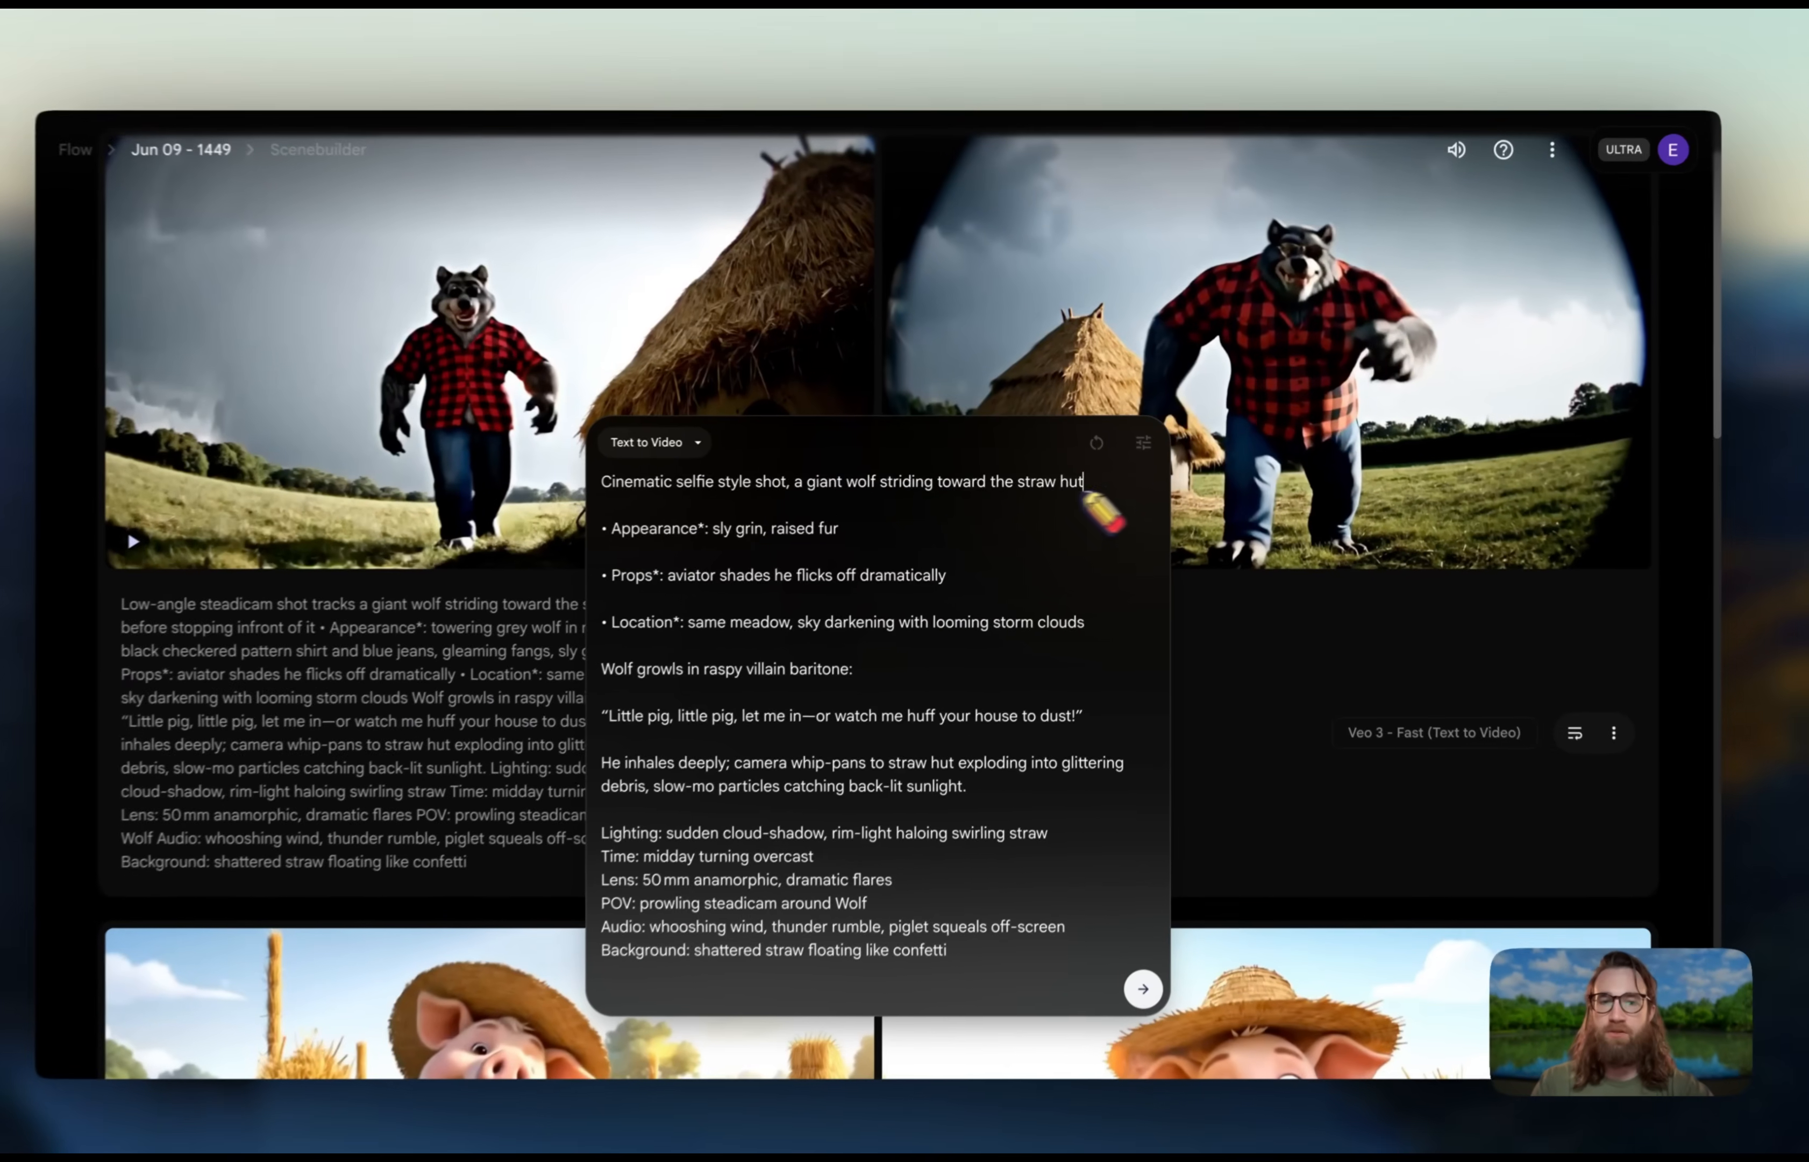
type(". Cartoon")
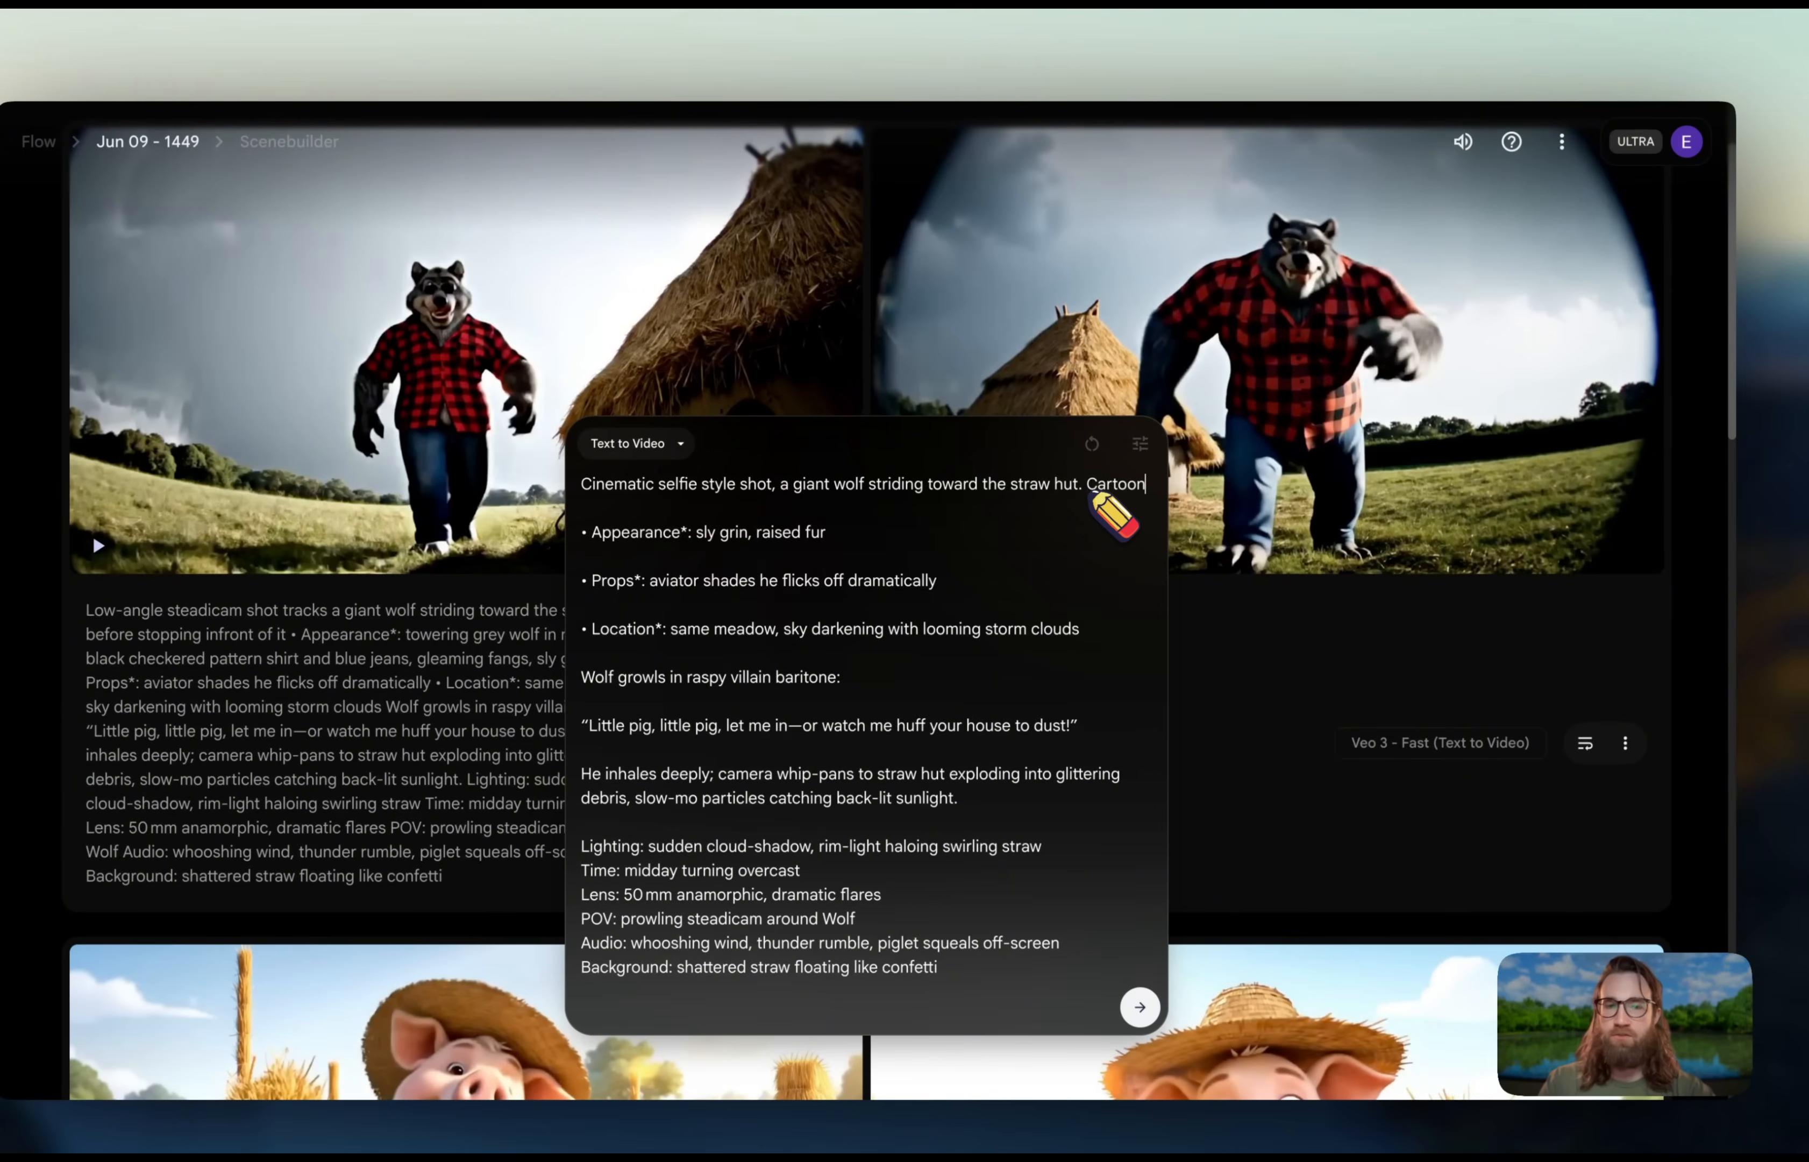
type(" style.")
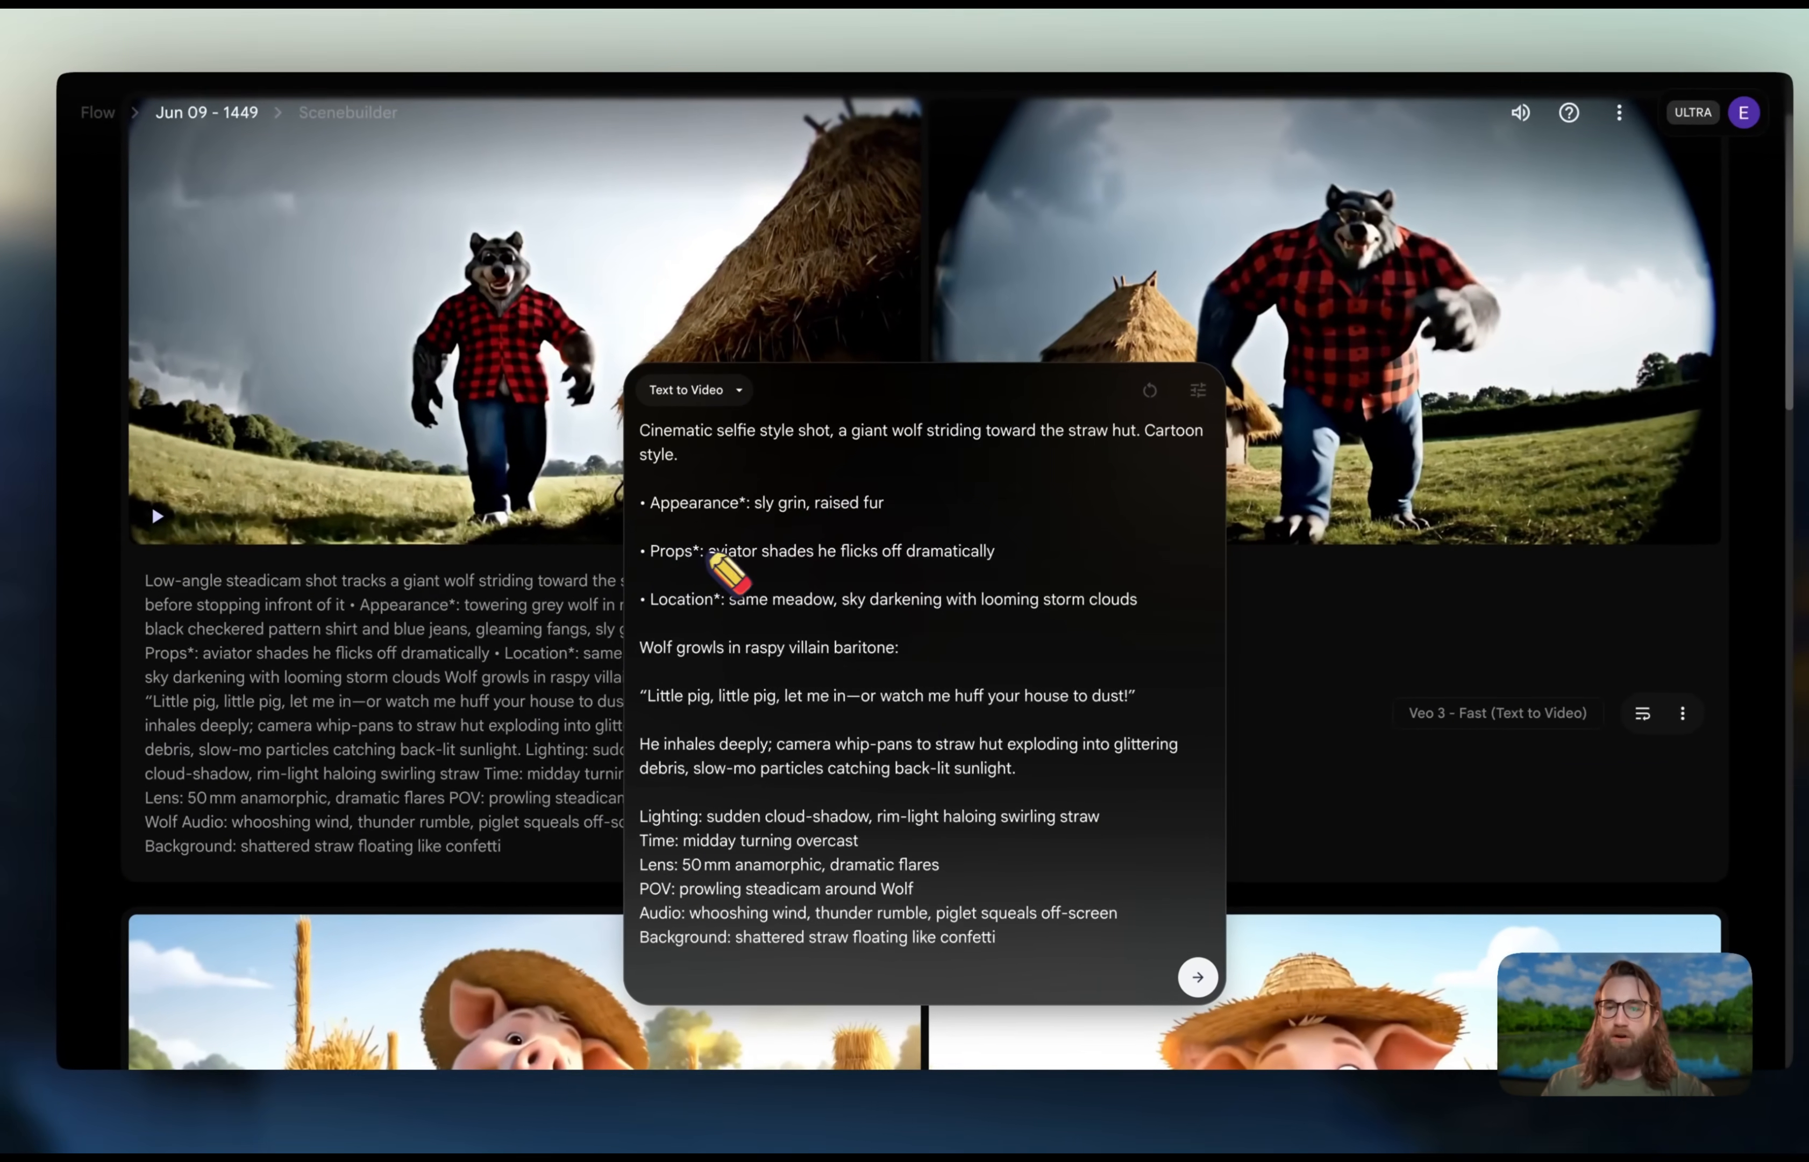
- Remove the Props line about aviator shades from the wolf prompt and generate the video
left_click(717, 550)
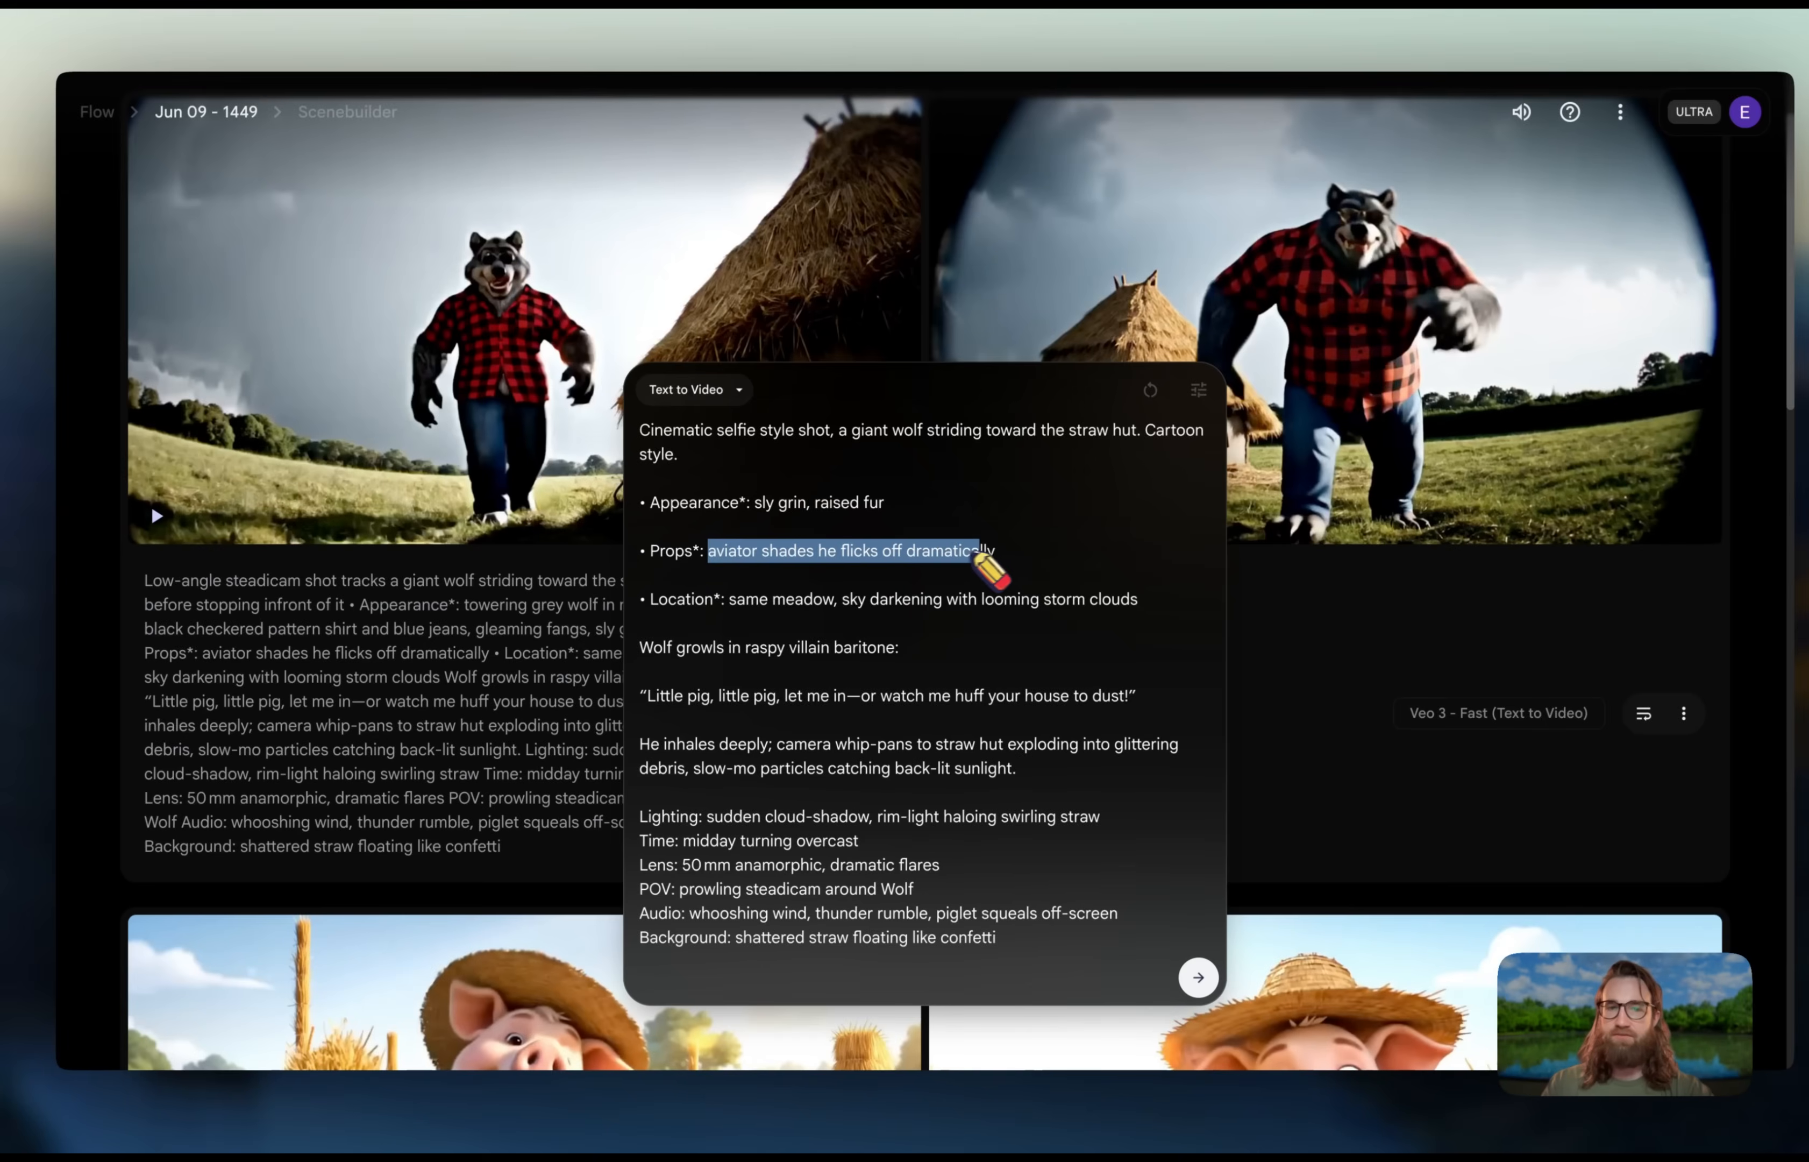
left_click_drag(995, 550, 640, 551)
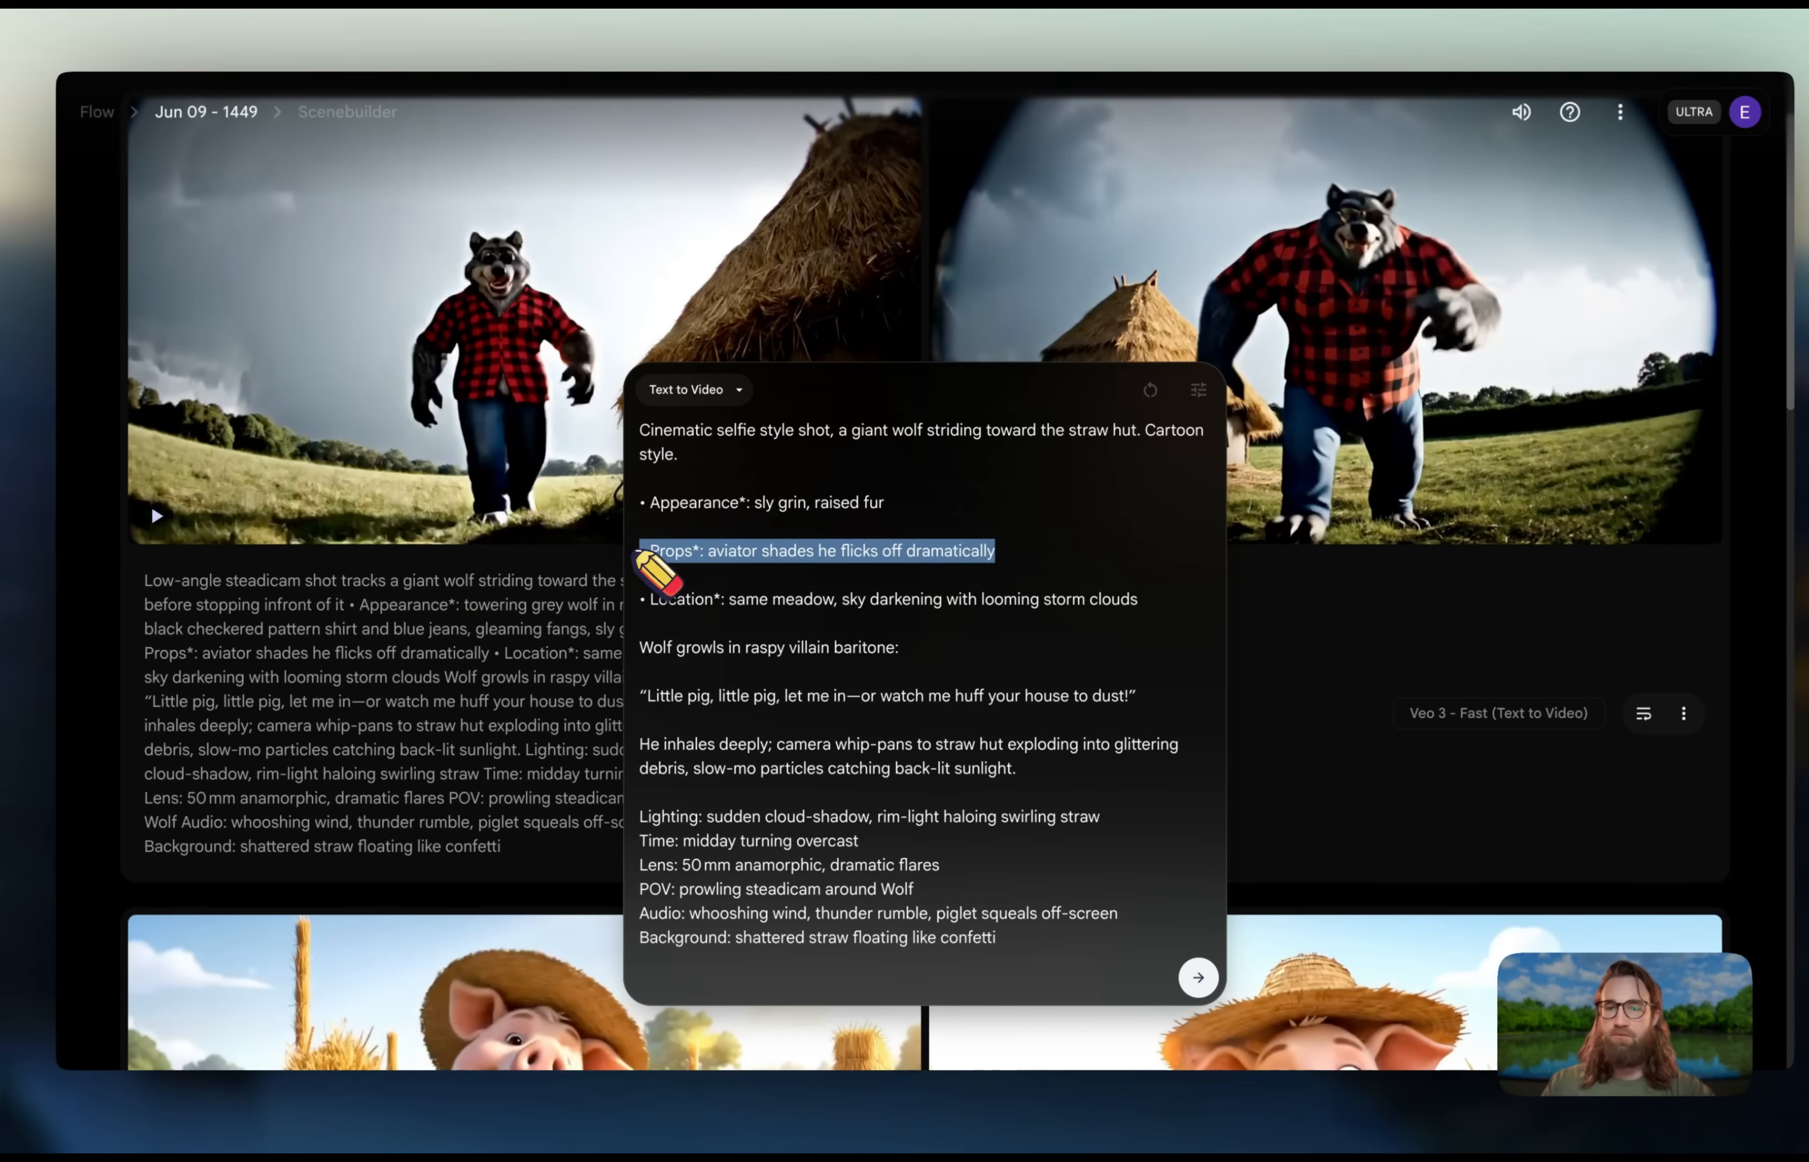
key("BackSpace")
key("BackSpace")
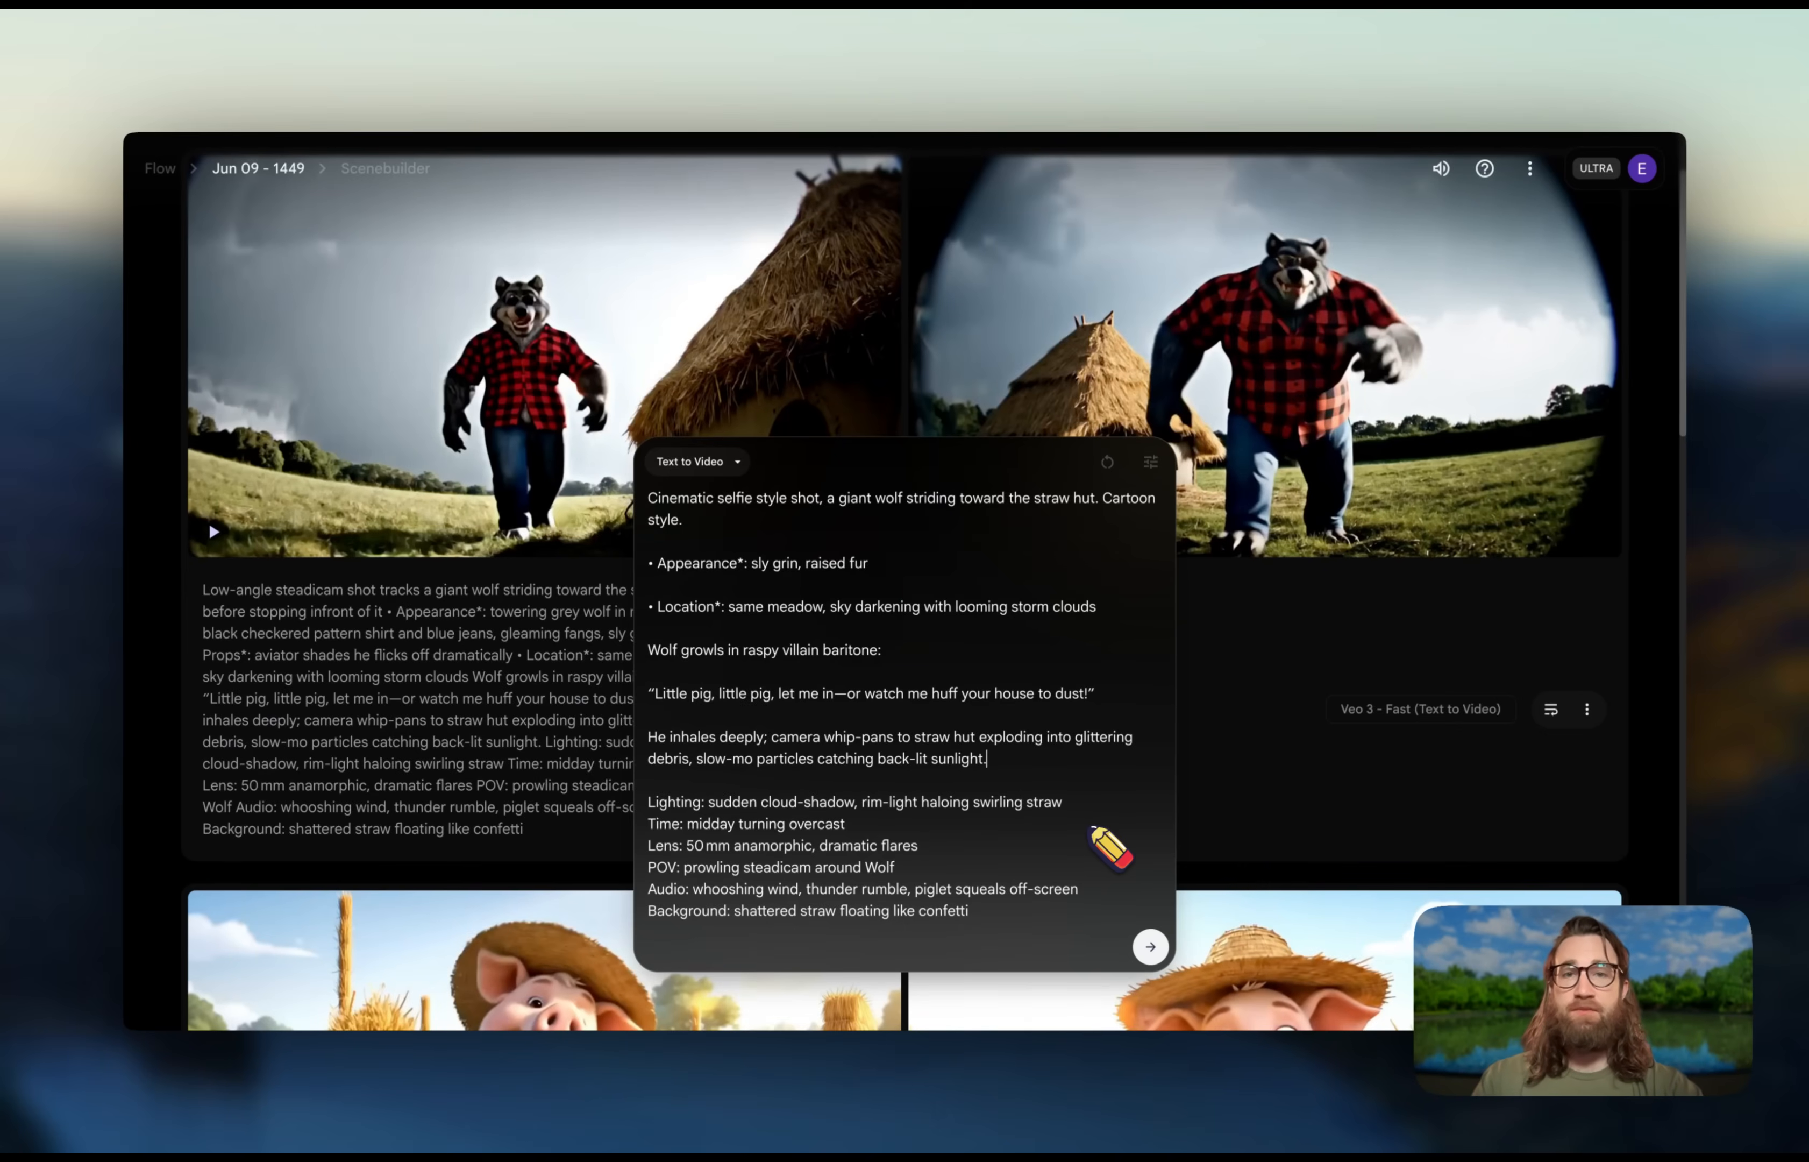
left_click(1150, 947)
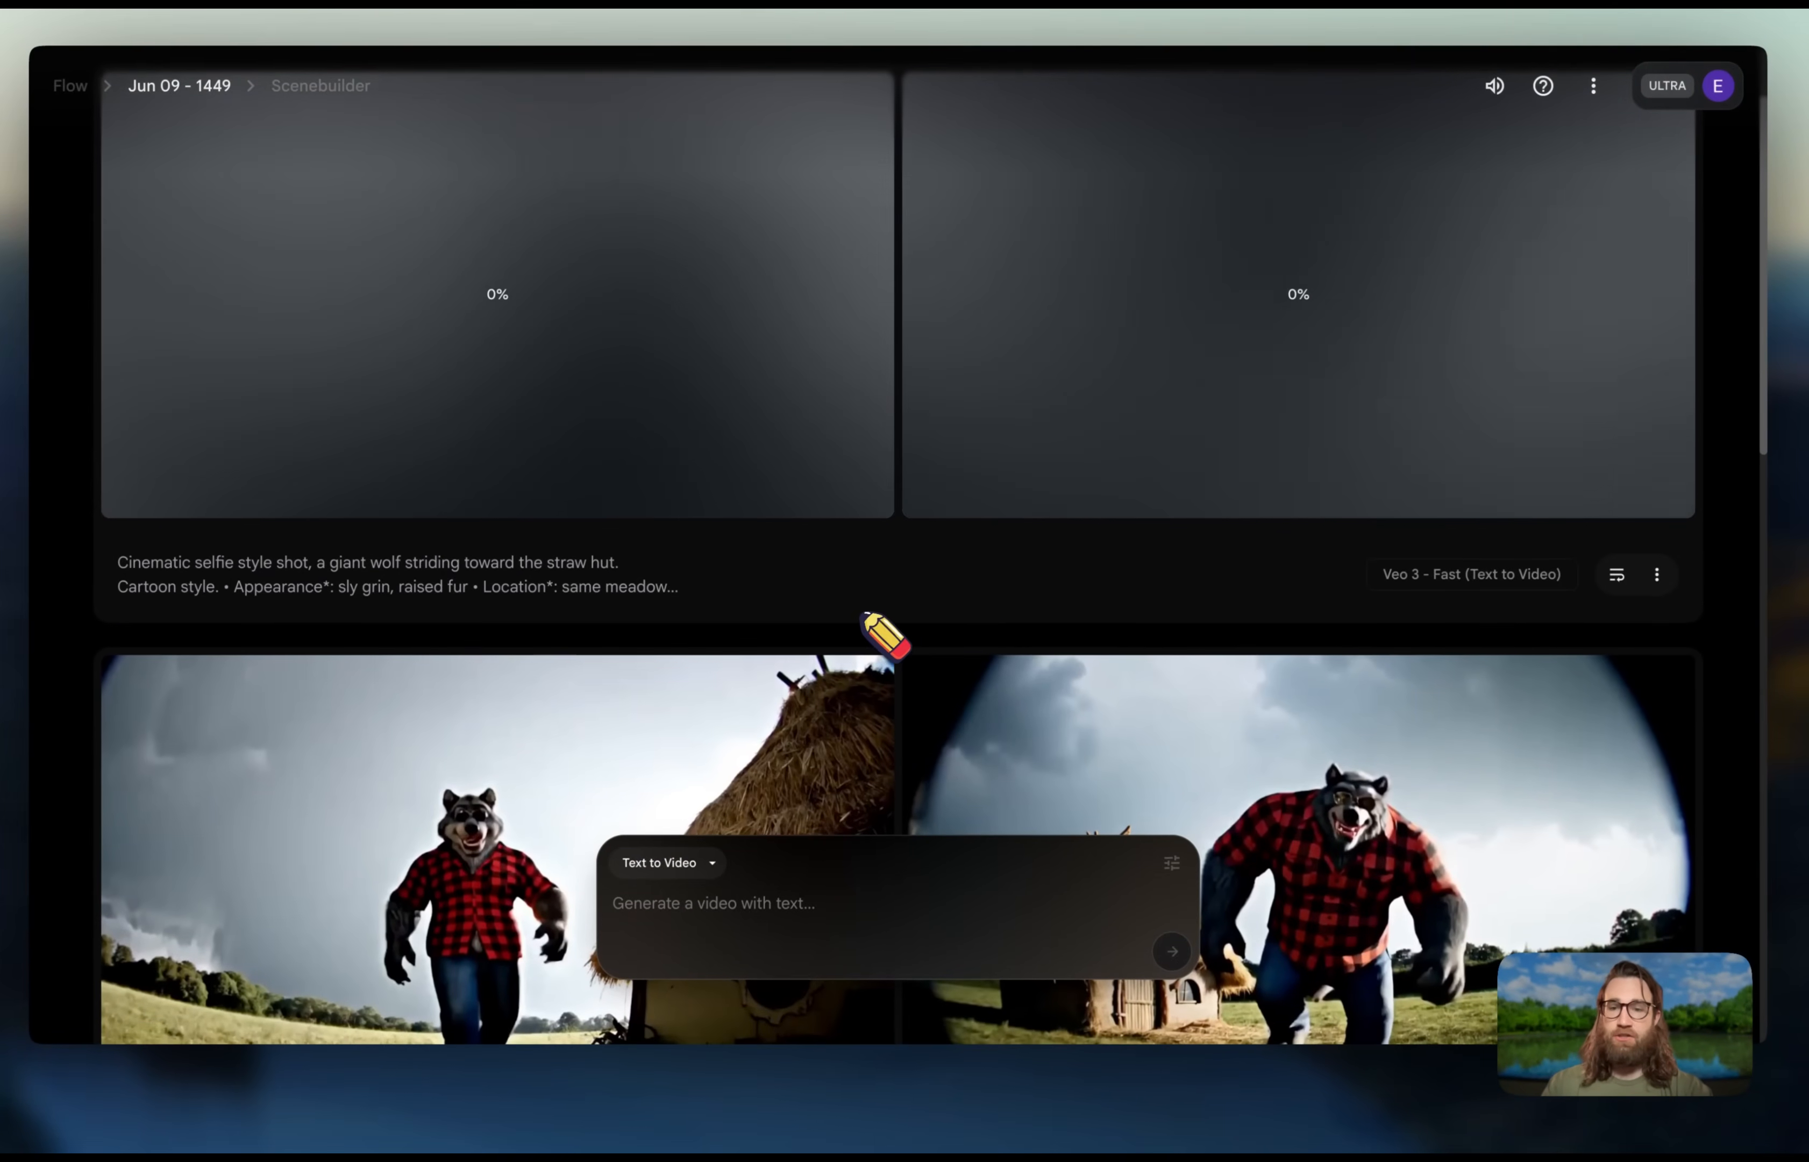
- Compare the cartoon pig clips with the earlier plaid-shirt wolf clips for style consistency
scroll(945, 647, "down", 10)
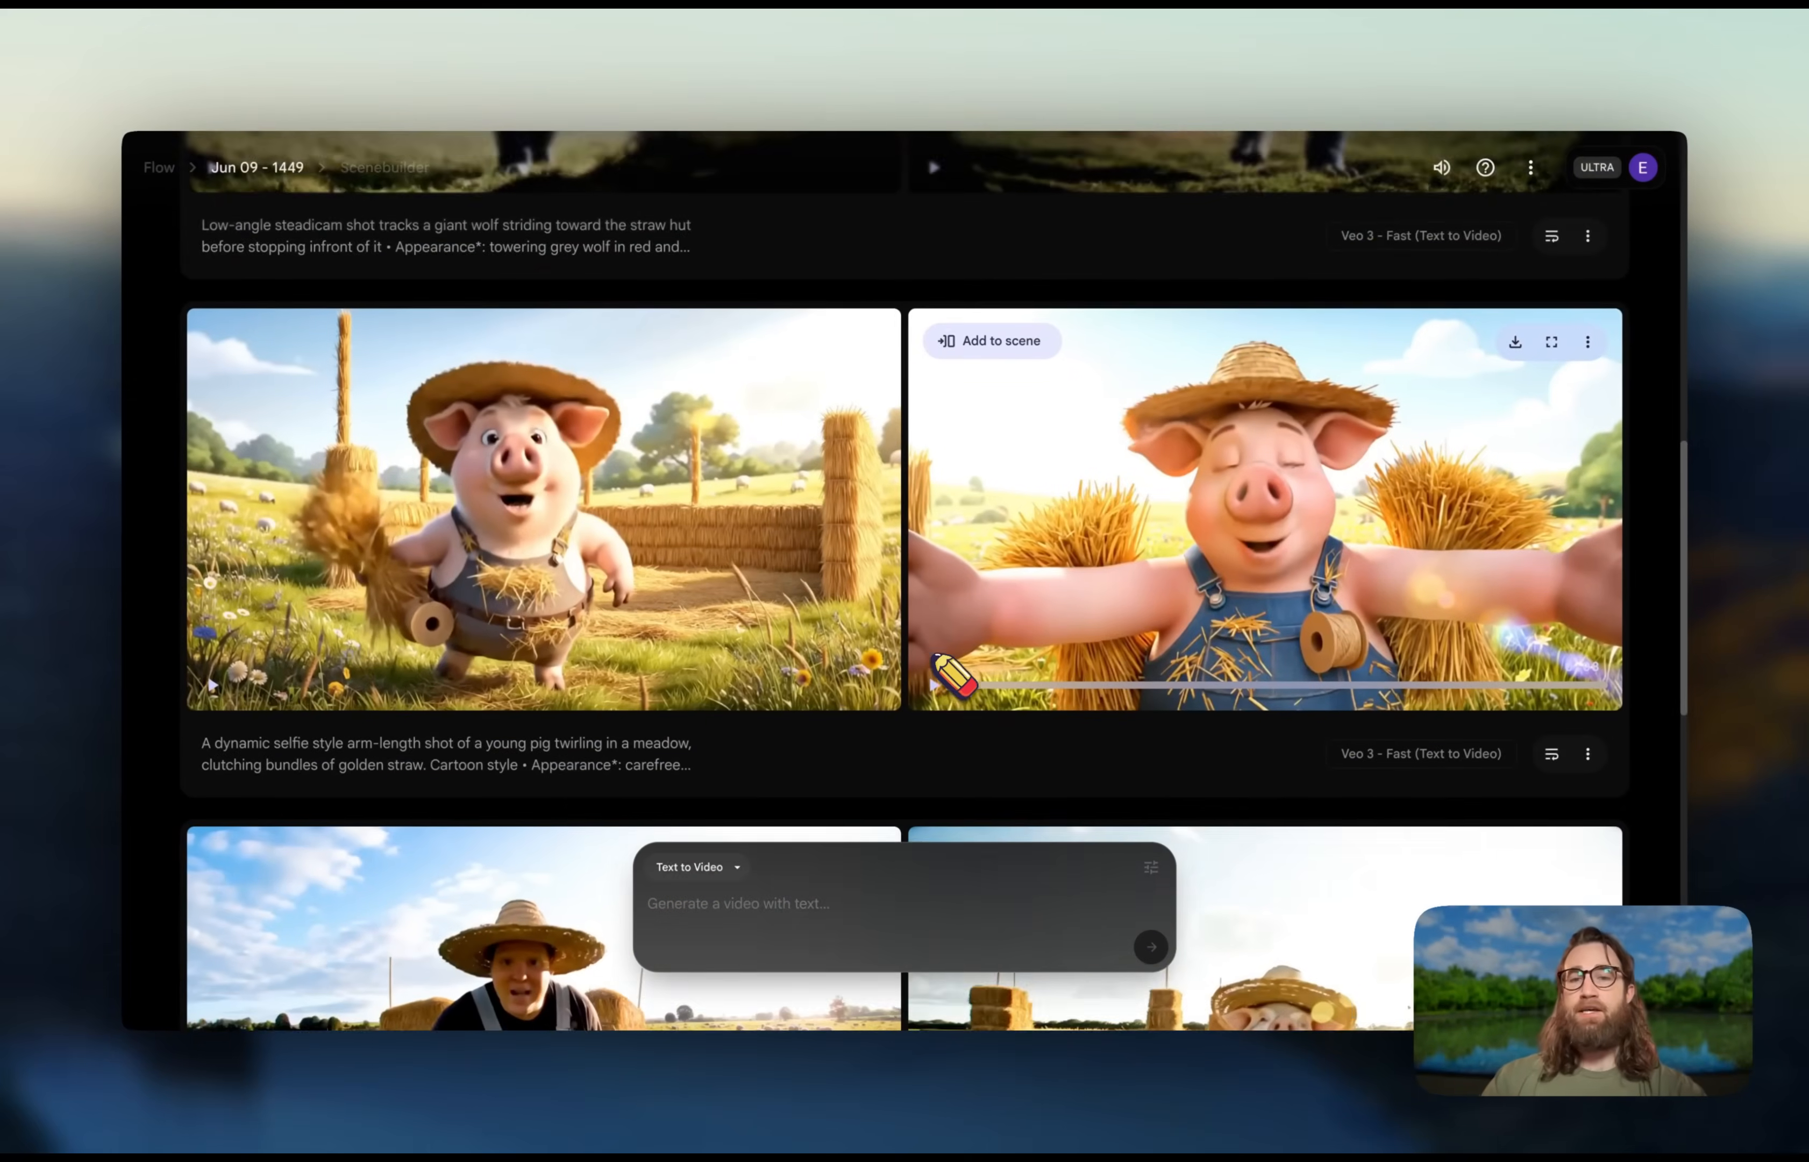
scroll(936, 658, "down", 1)
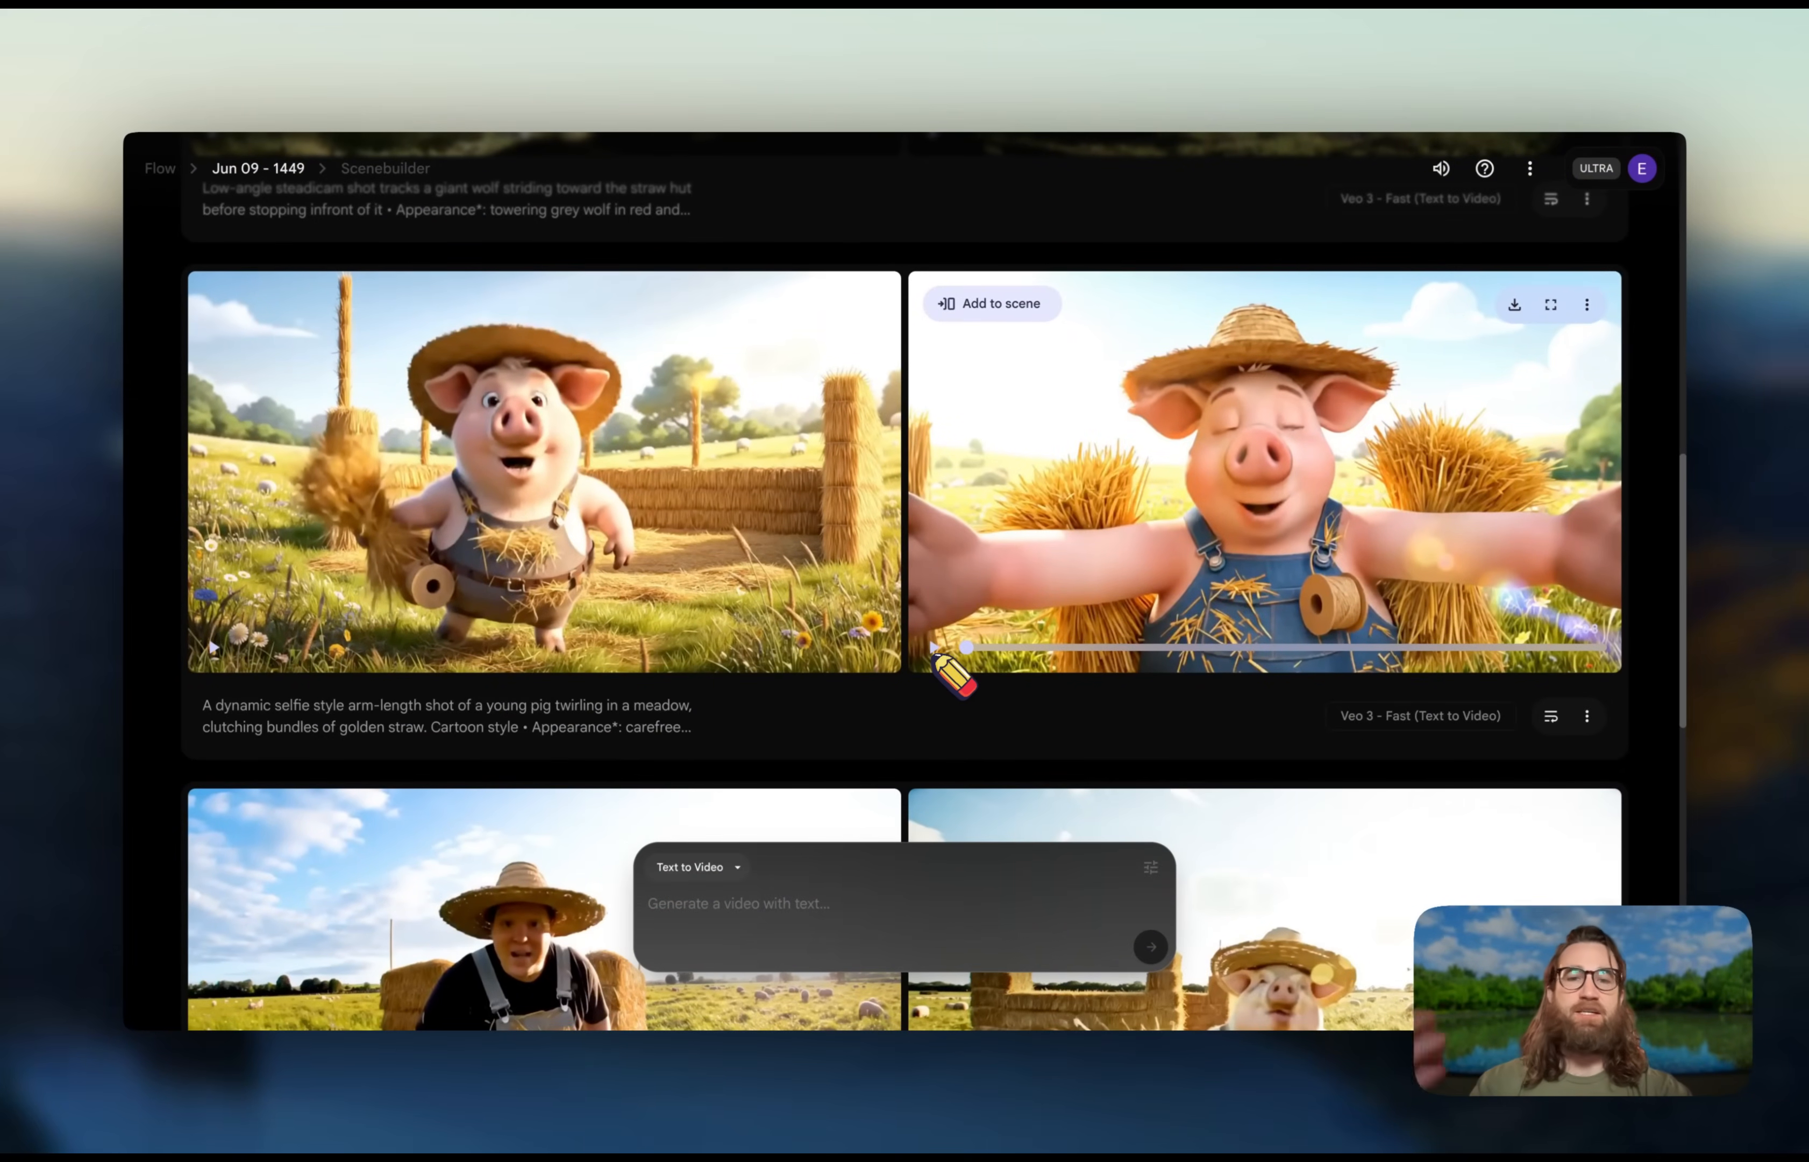
scroll(936, 659, "up", 10)
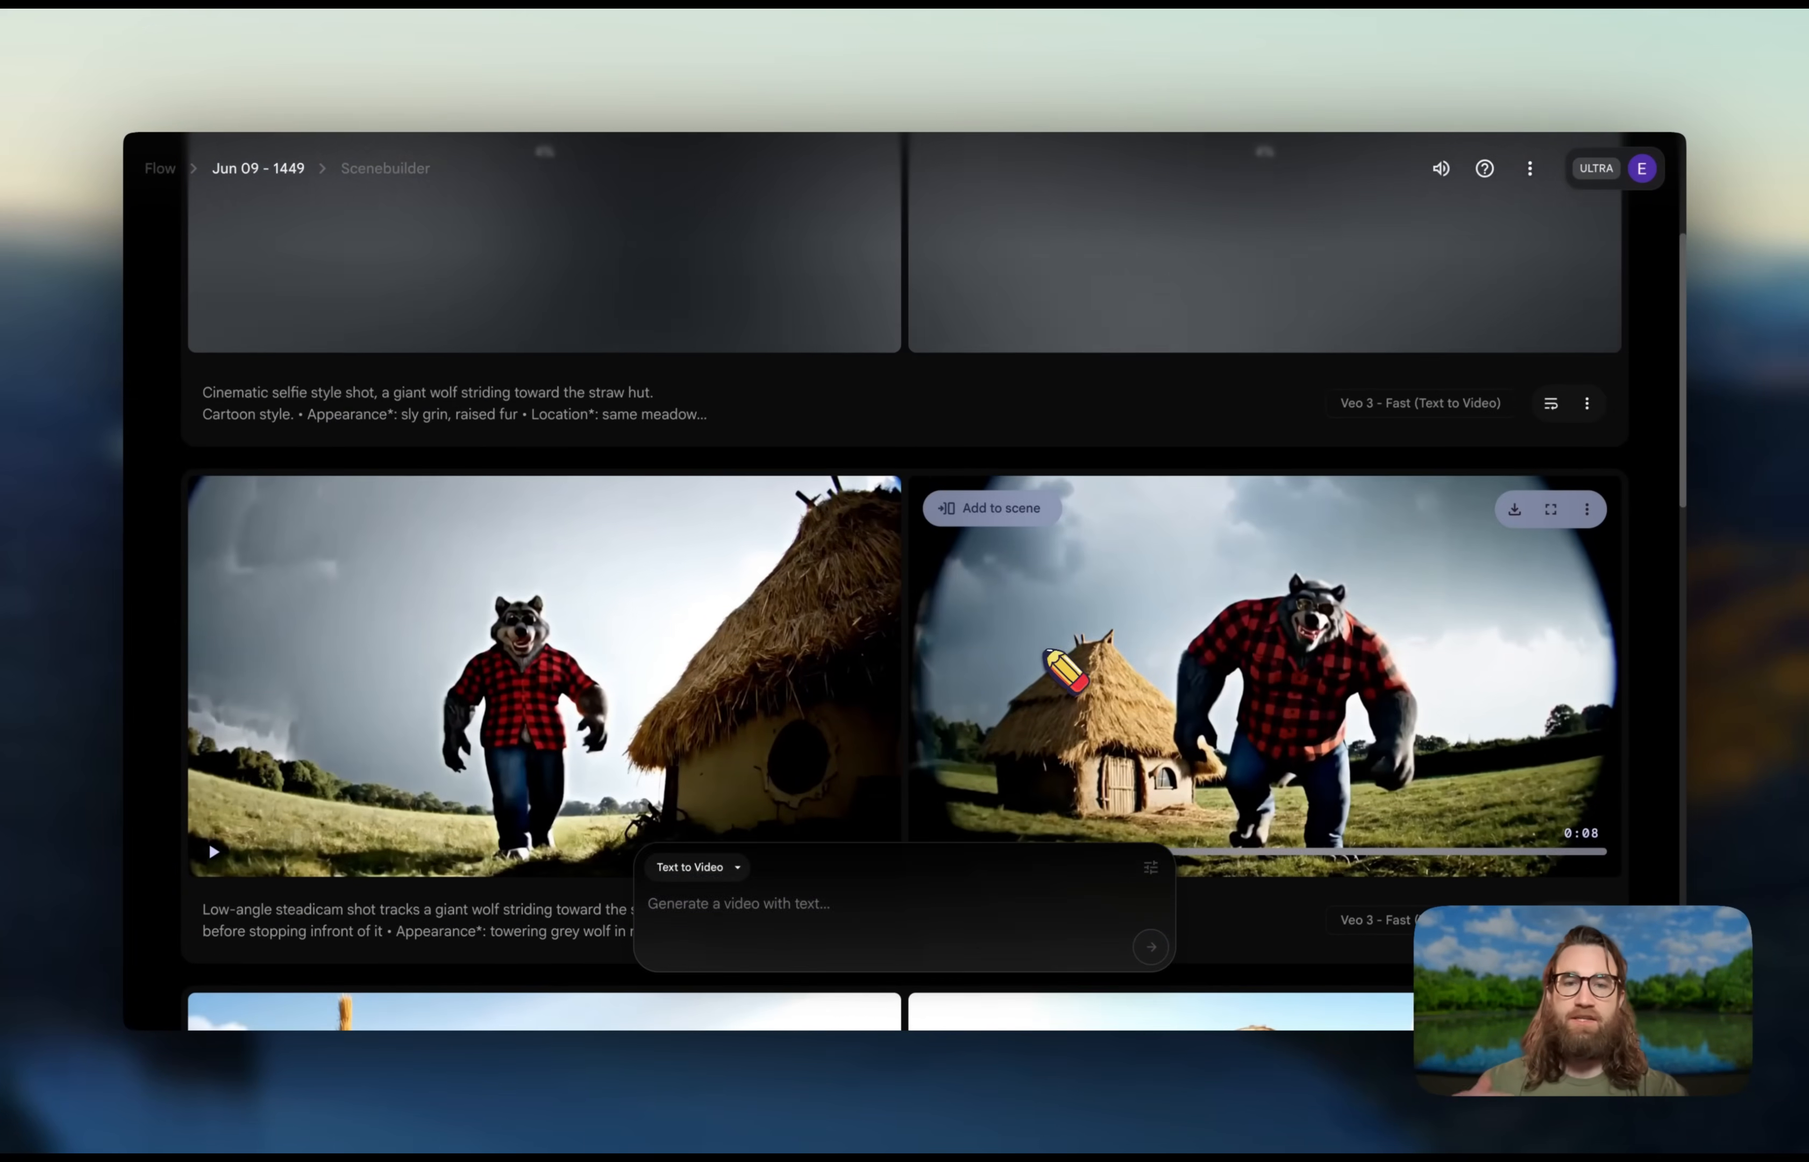
scroll(1047, 654, "down", 4)
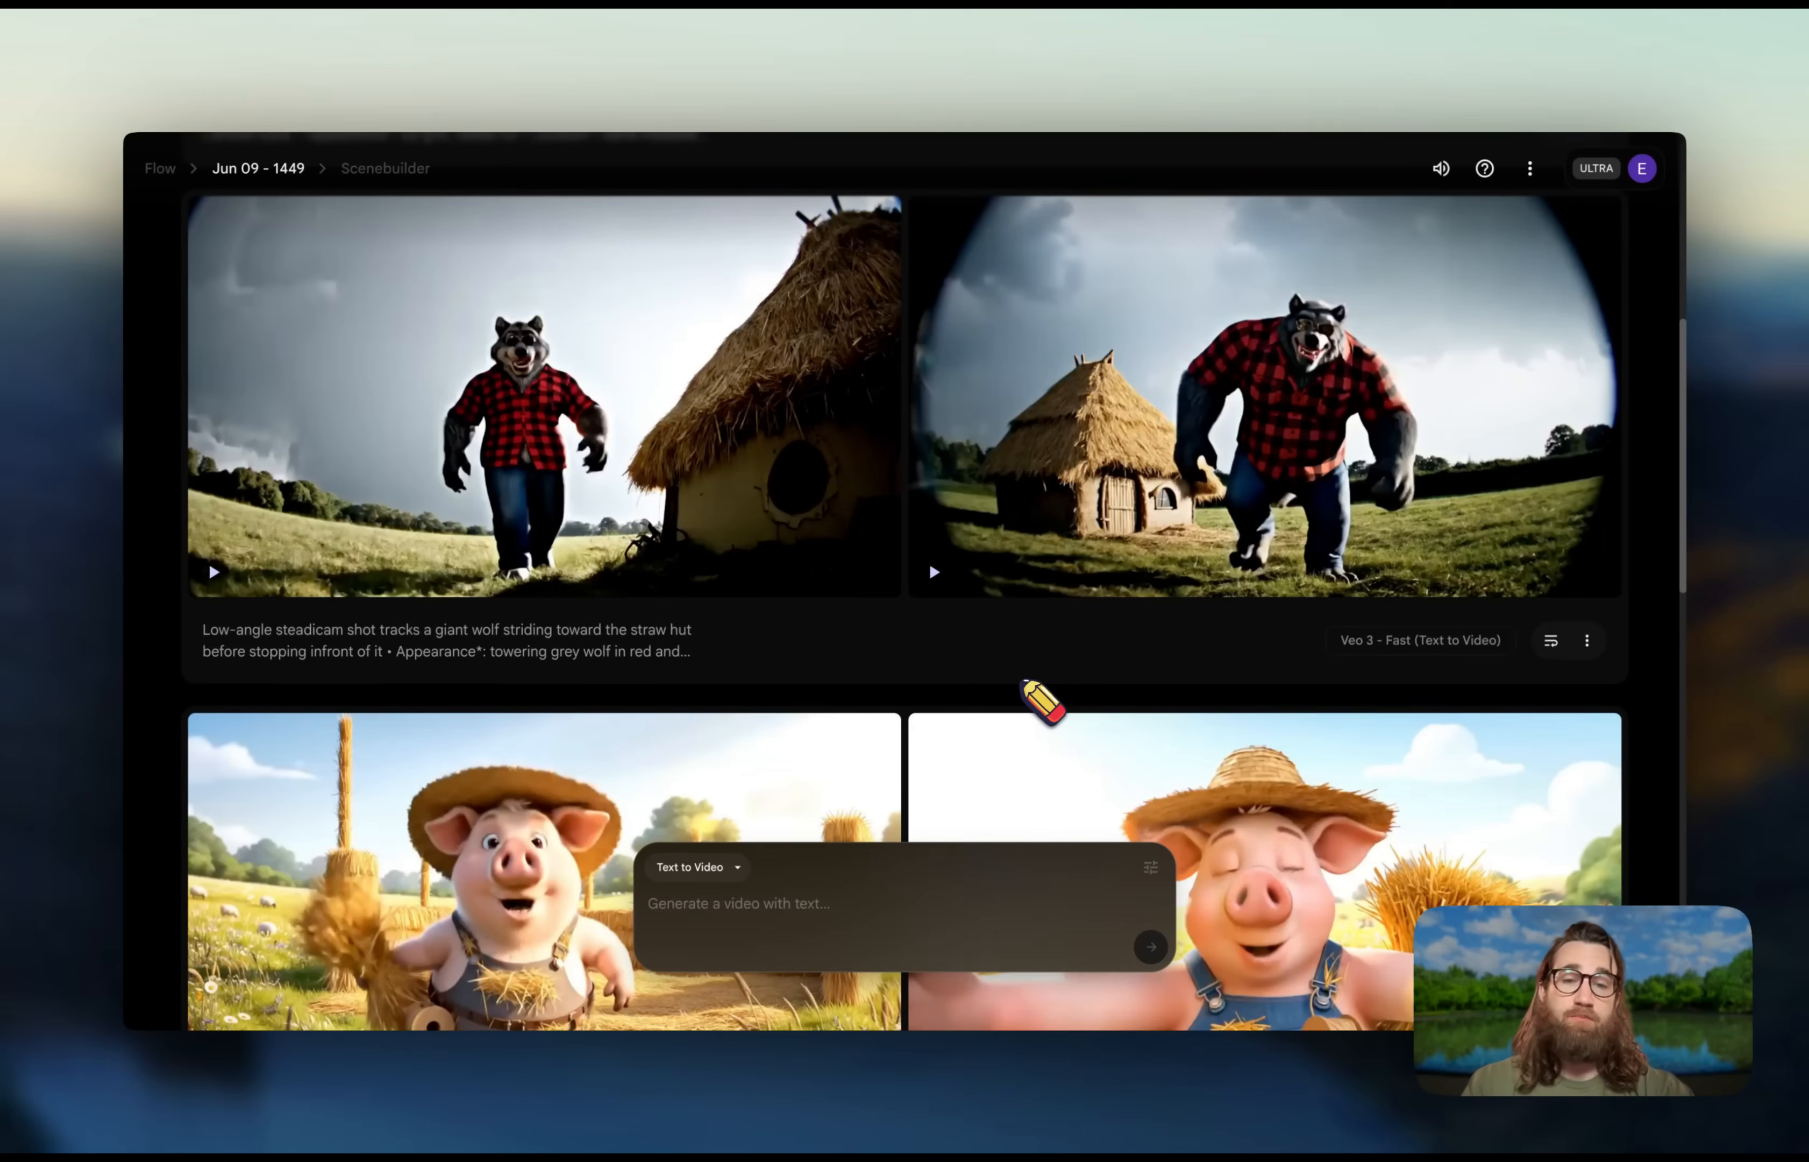
scroll(1023, 683, "up", 6)
scroll(980, 511, "down", 4)
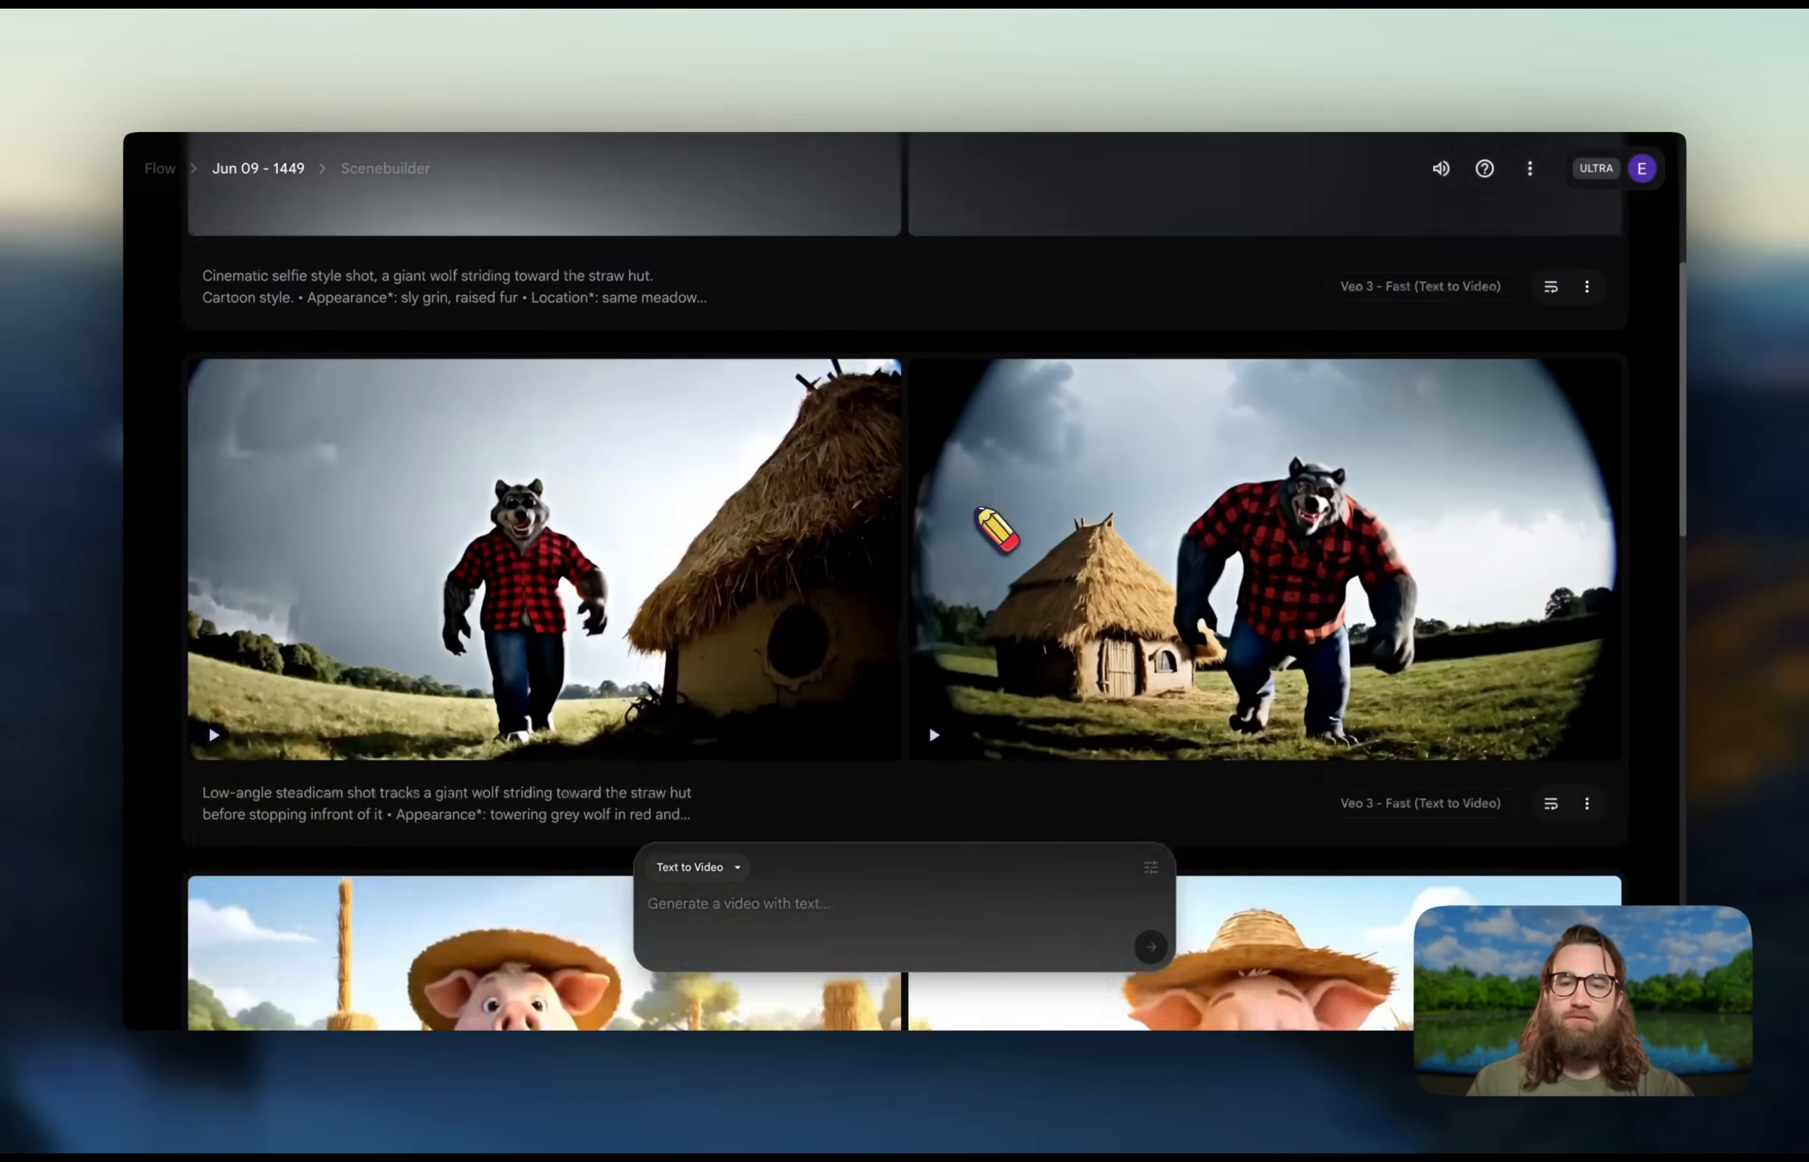
scroll(977, 509, "down", 7)
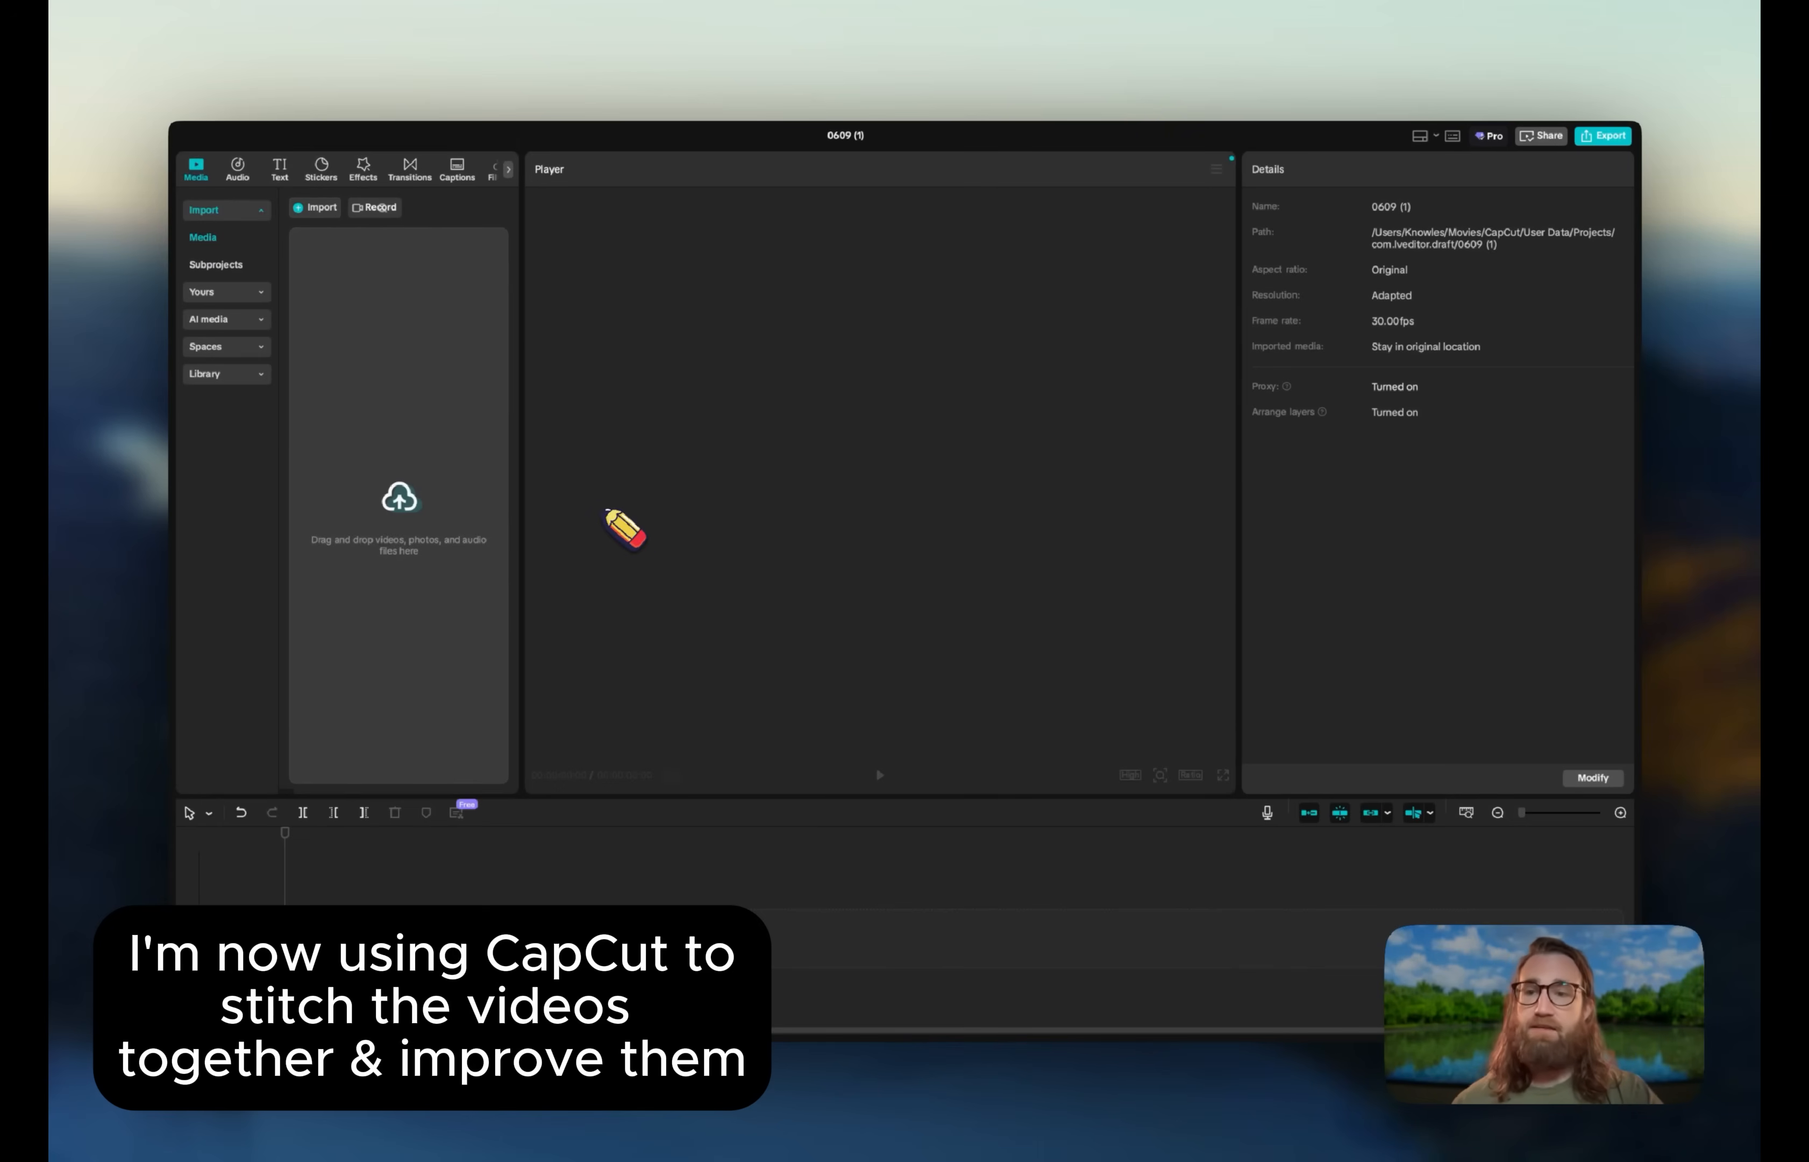
- Switch to CapCut and import all eight videos from the "bigfoot veo 3 clips" folder into the project
left_click(462, 495)
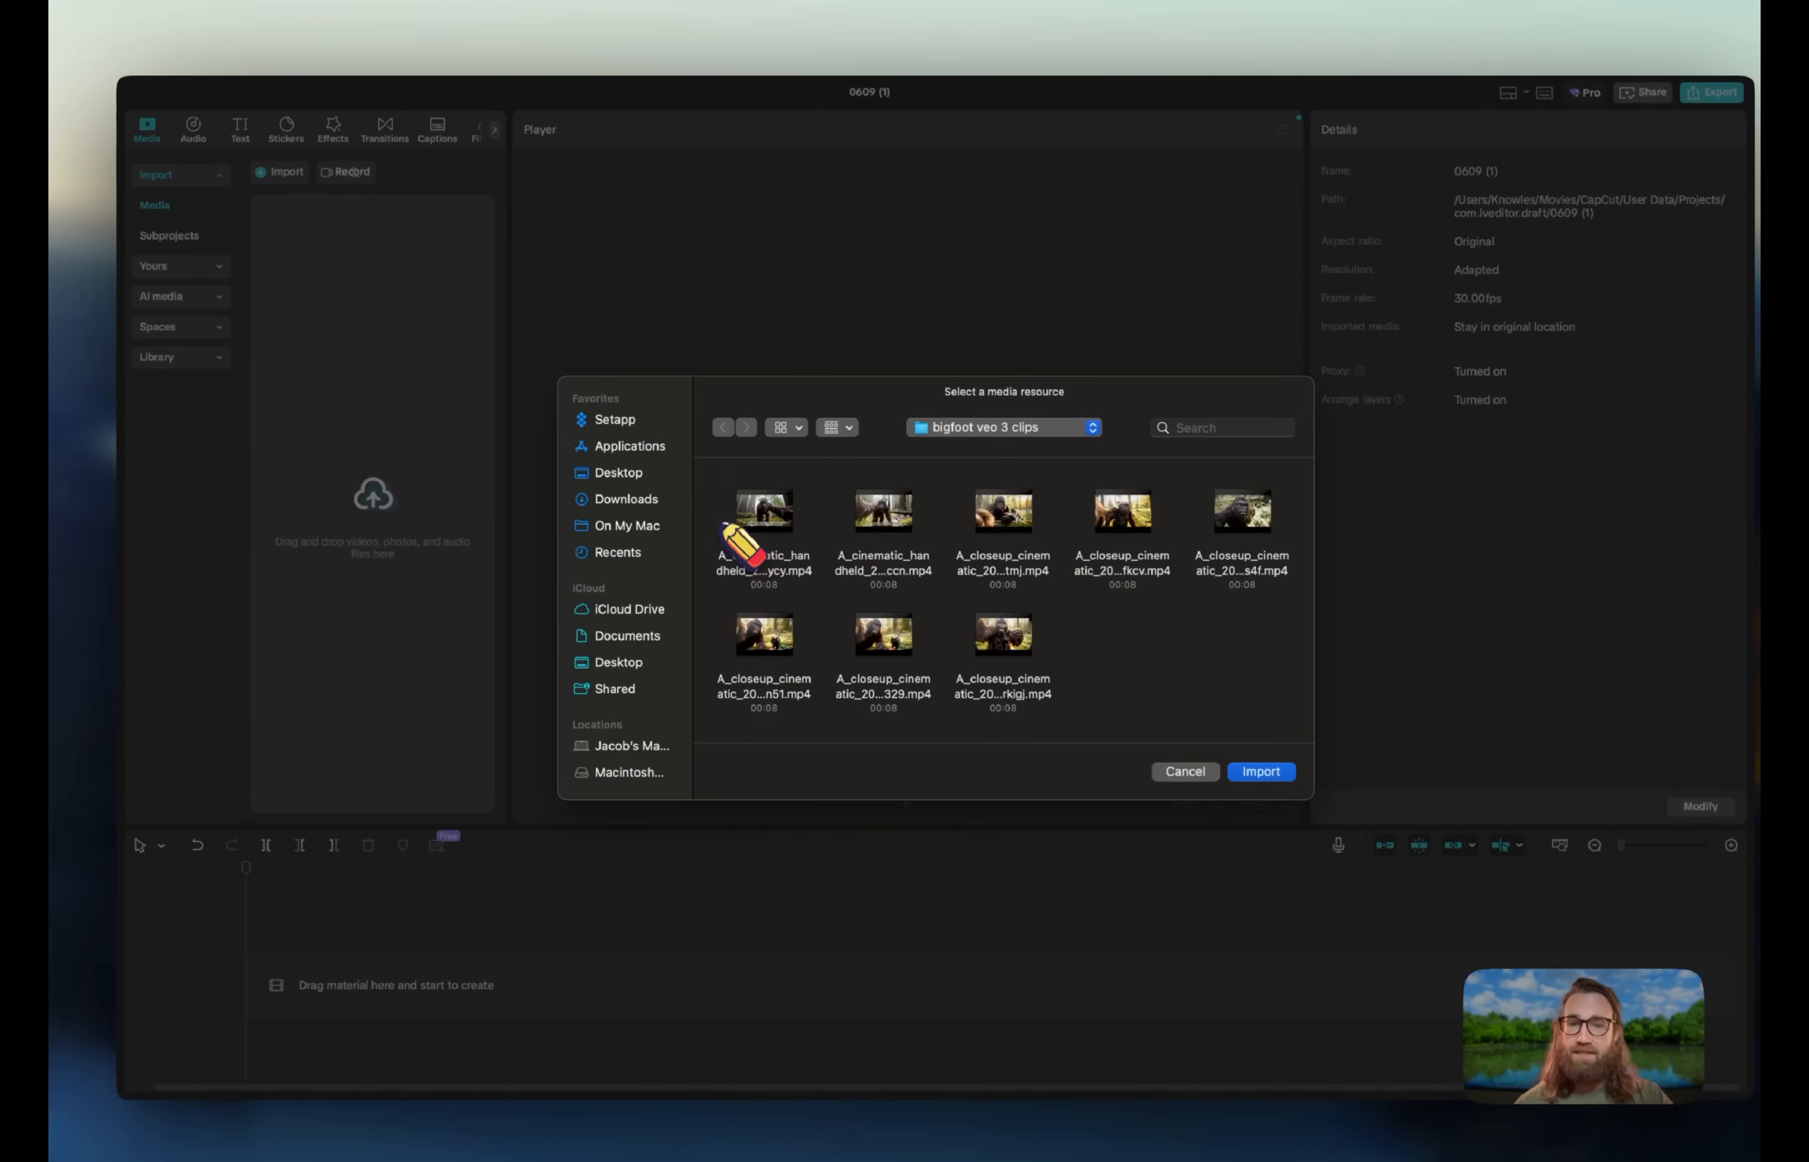
left_click_drag(722, 524, 1296, 688)
left_click(1214, 732)
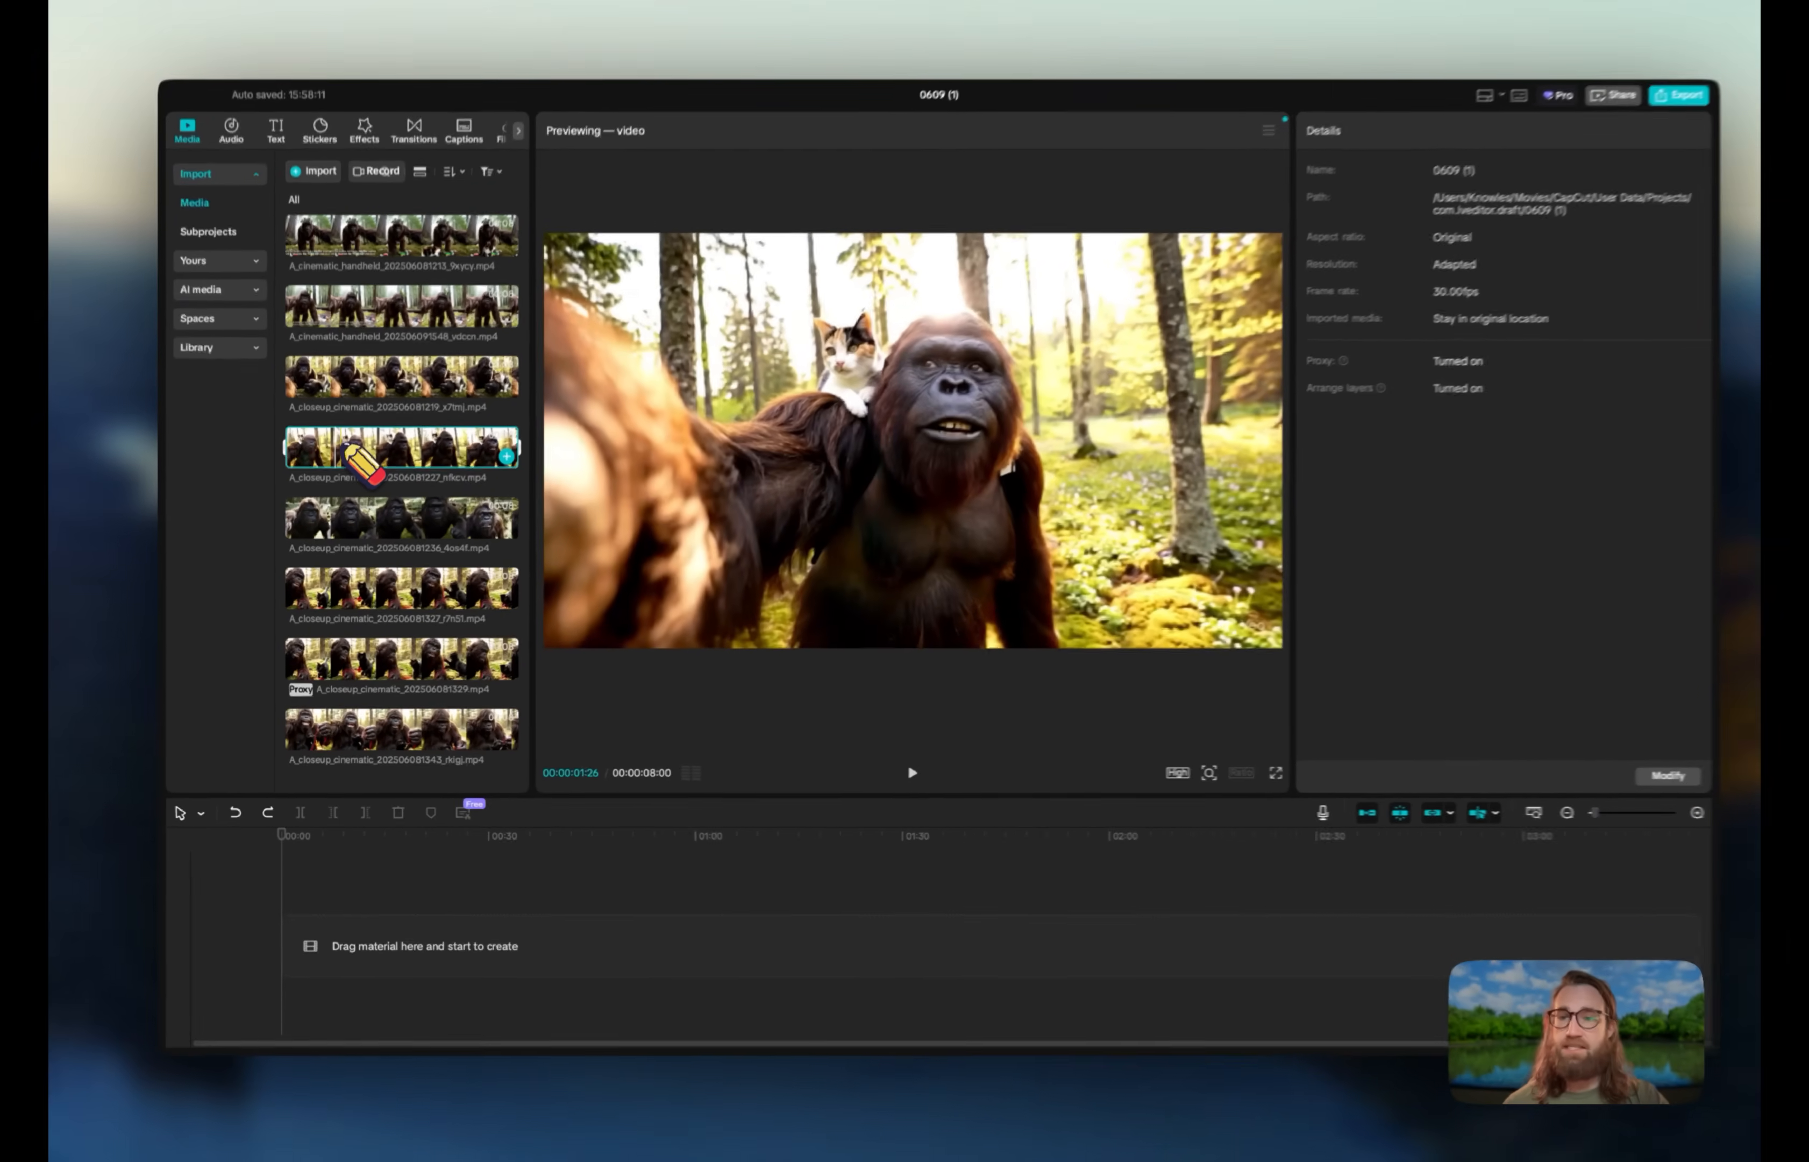
left_click_drag(378, 483, 403, 954)
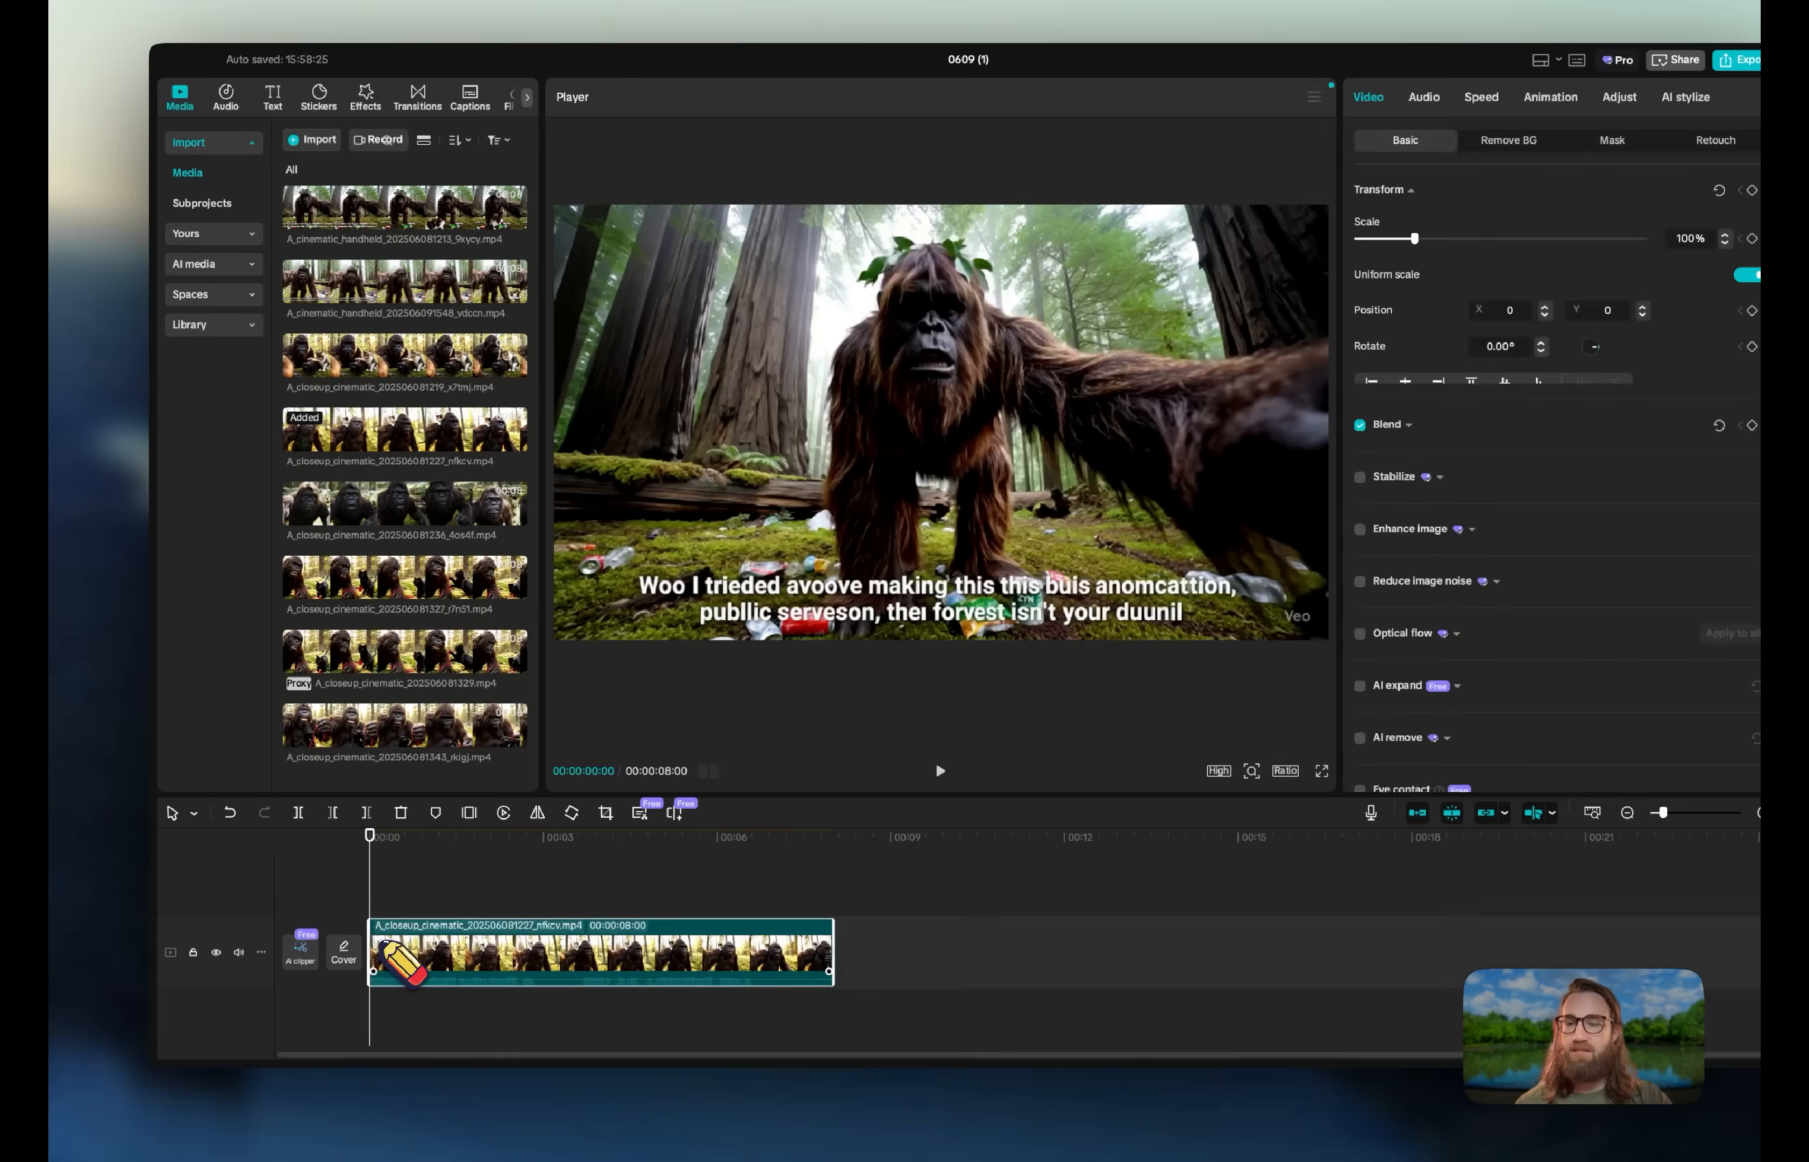
mouse_move(379, 884)
left_mouse_down()
mouse_move(592, 901)
mouse_move(373, 897)
left_mouse_up()
left_click(941, 770)
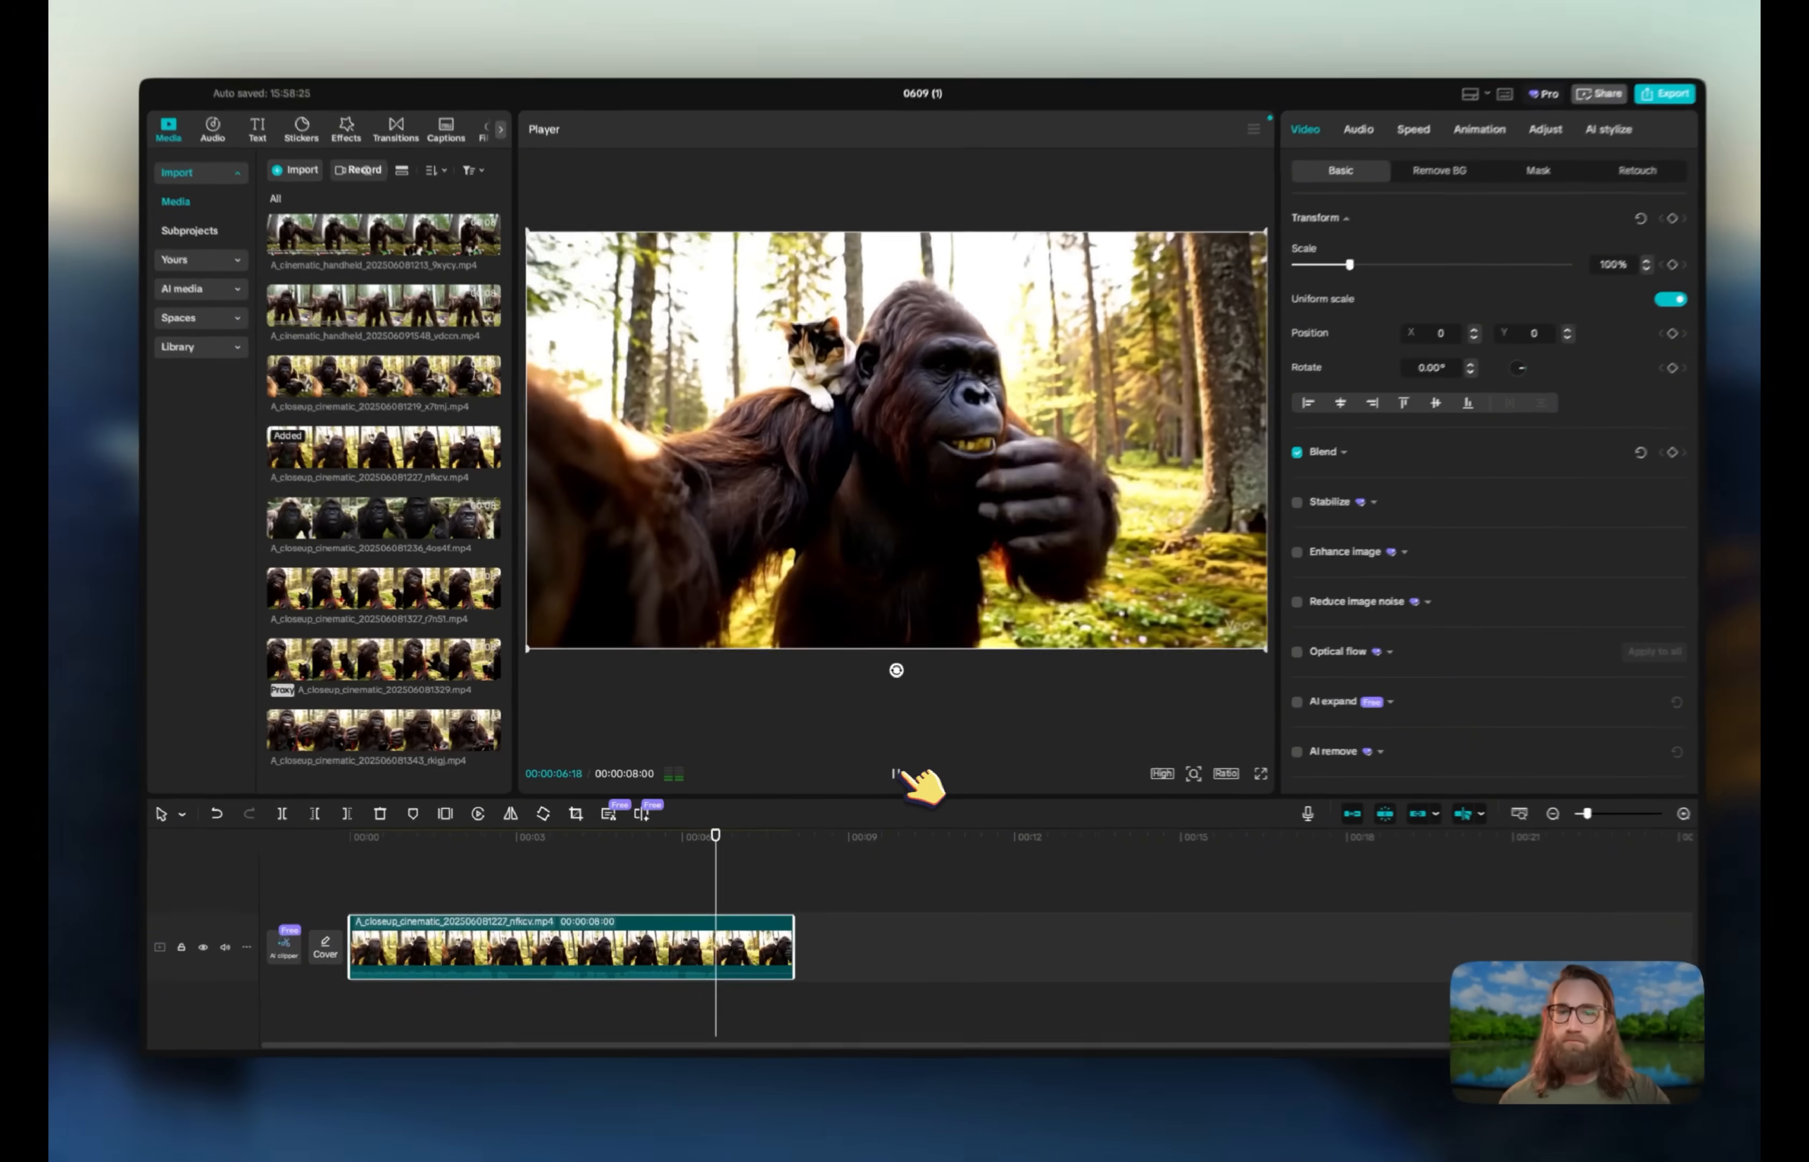
left_click(898, 773)
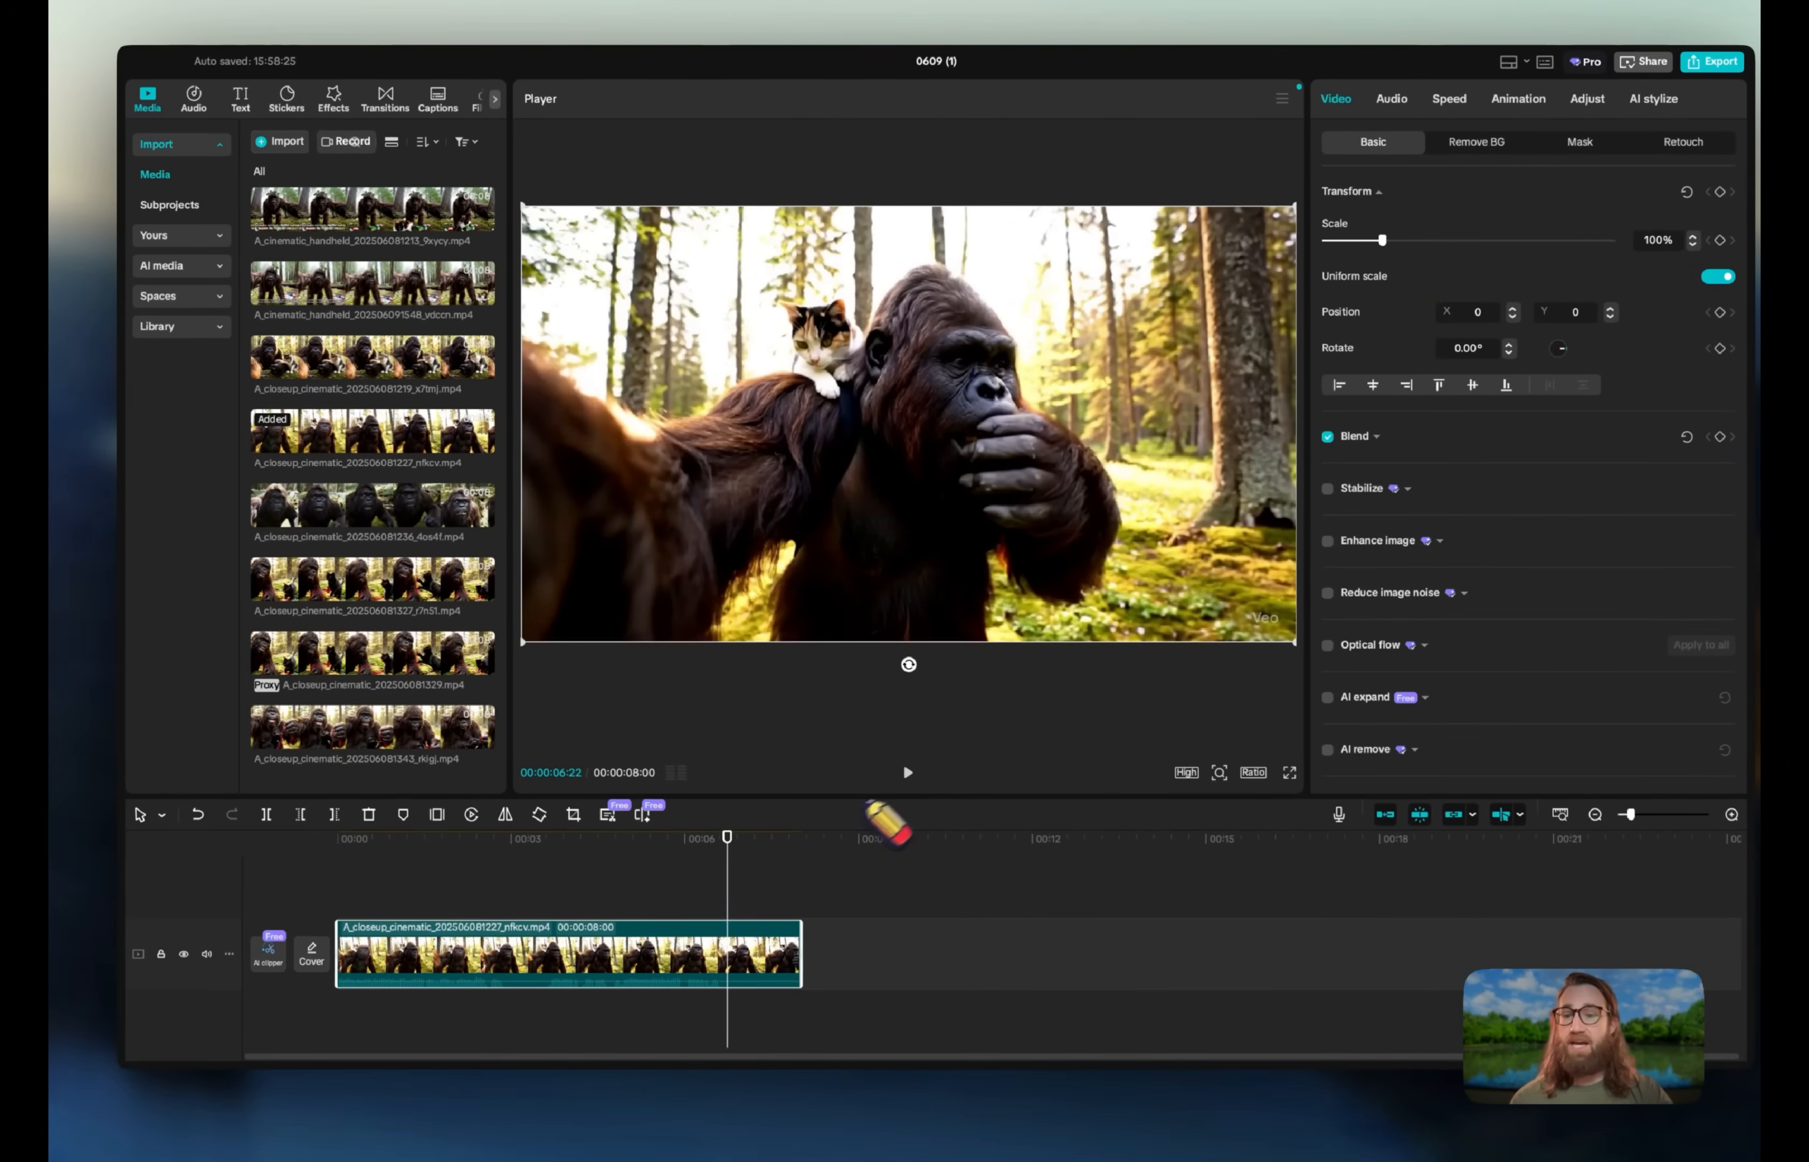
- Apply the Fade In entrance animation to the first timeline clip with a duration of 0.8 s
left_click(421, 897)
left_click(426, 929)
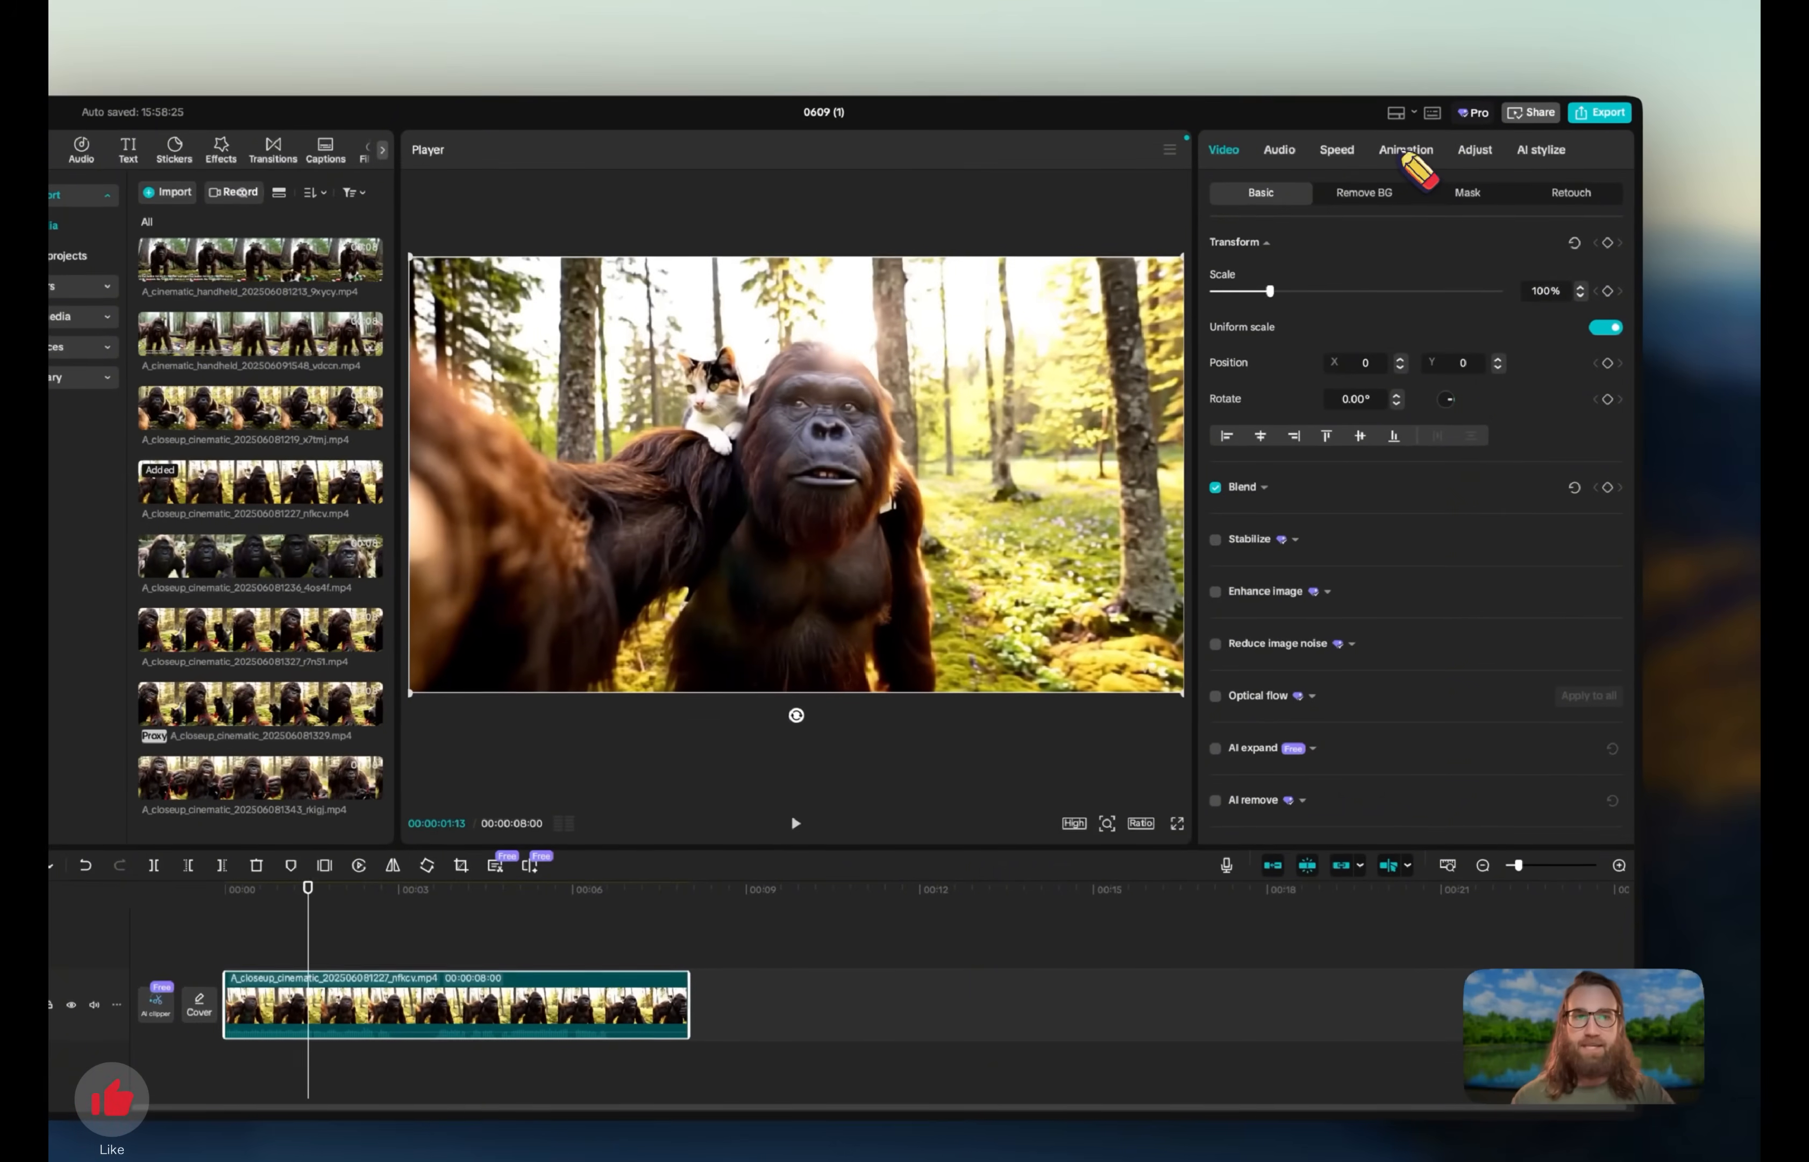
left_click(1518, 98)
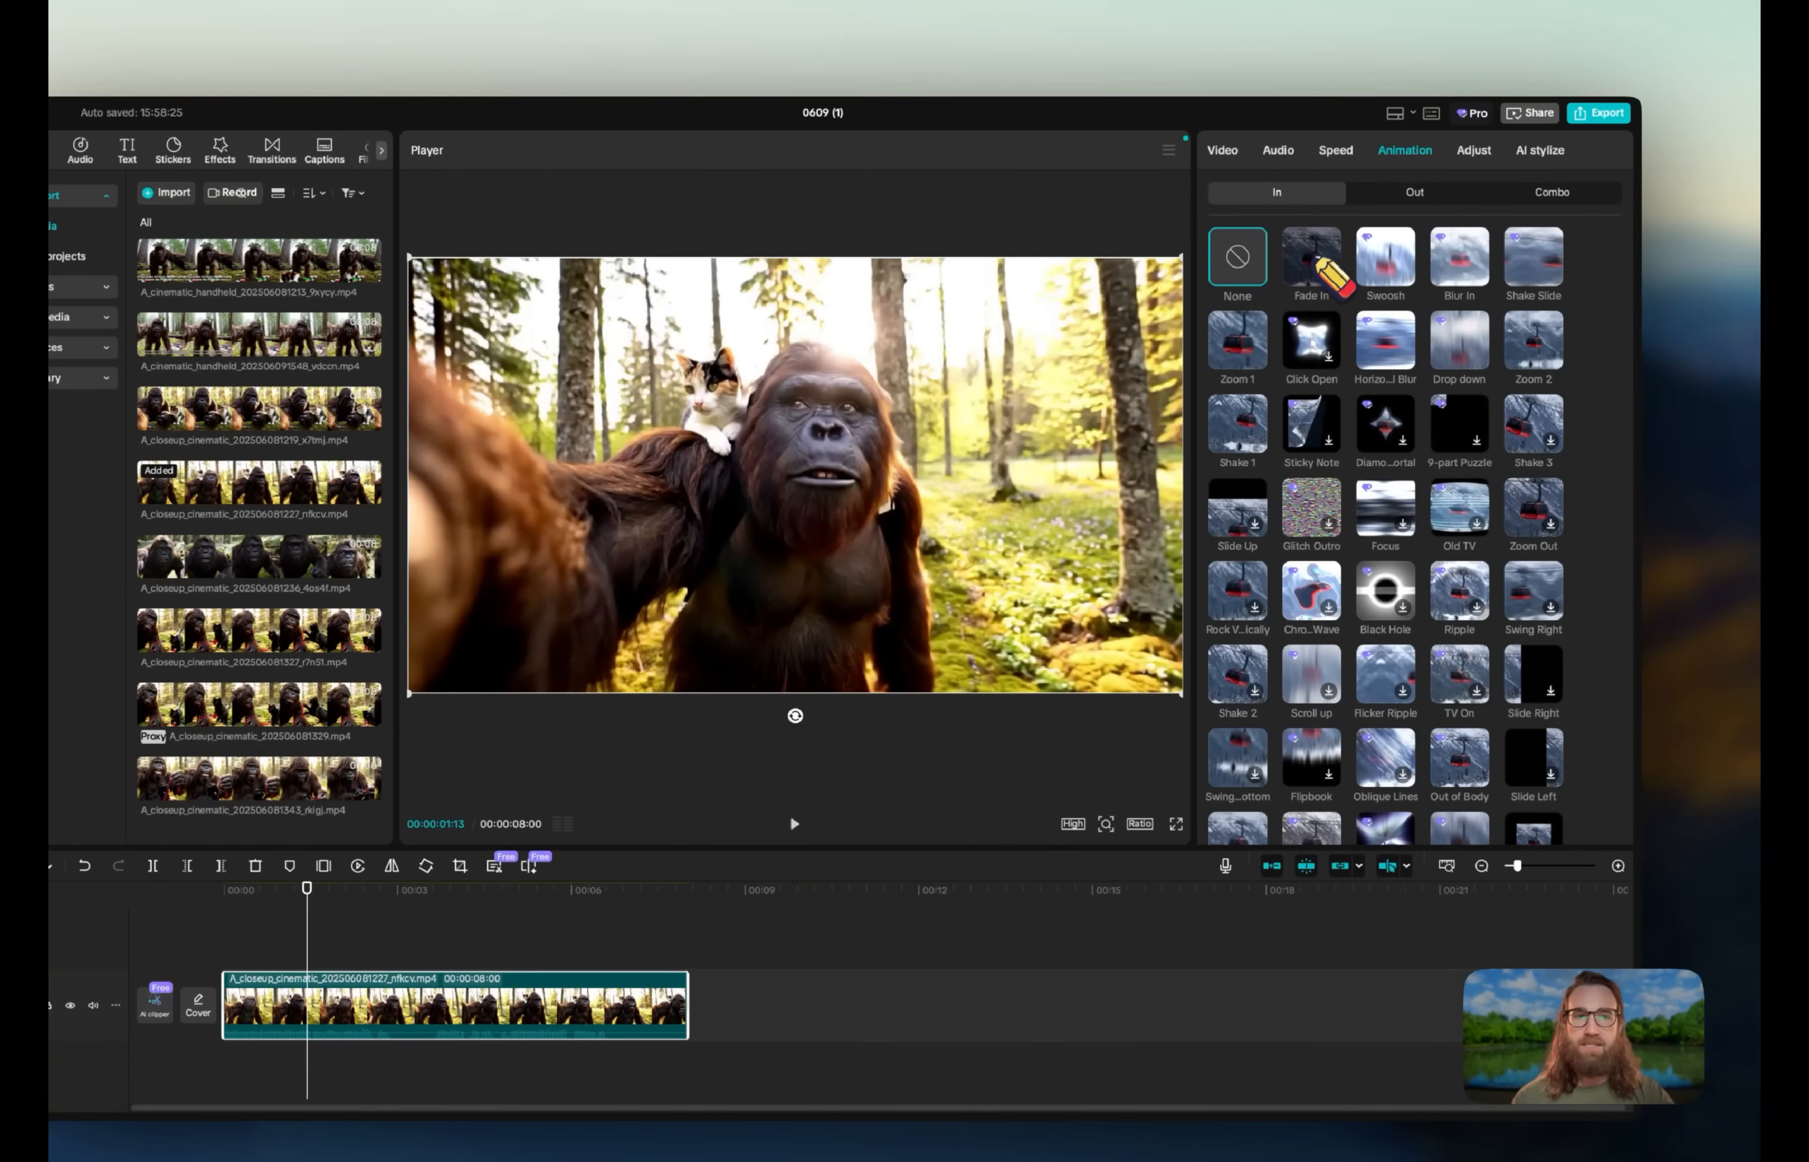
left_click(1317, 260)
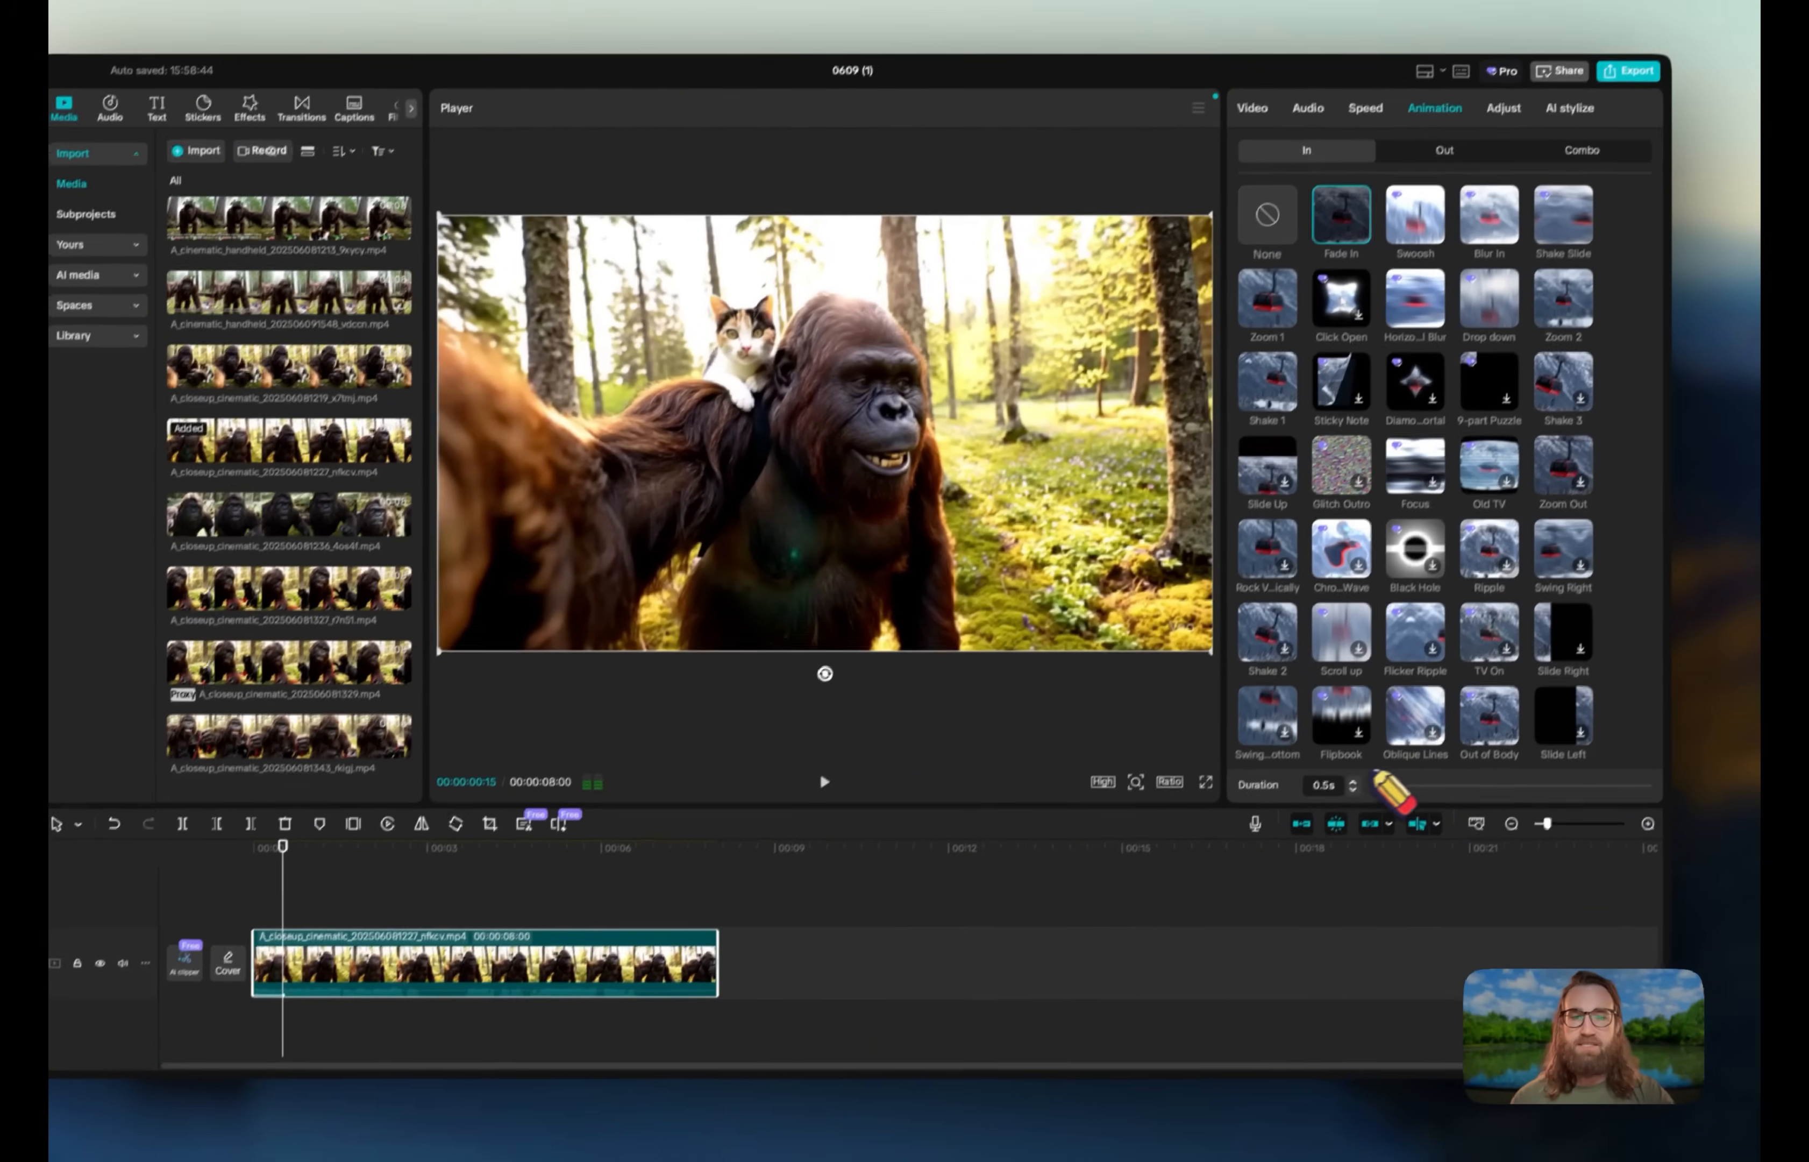
left_click_drag(1380, 783, 1401, 782)
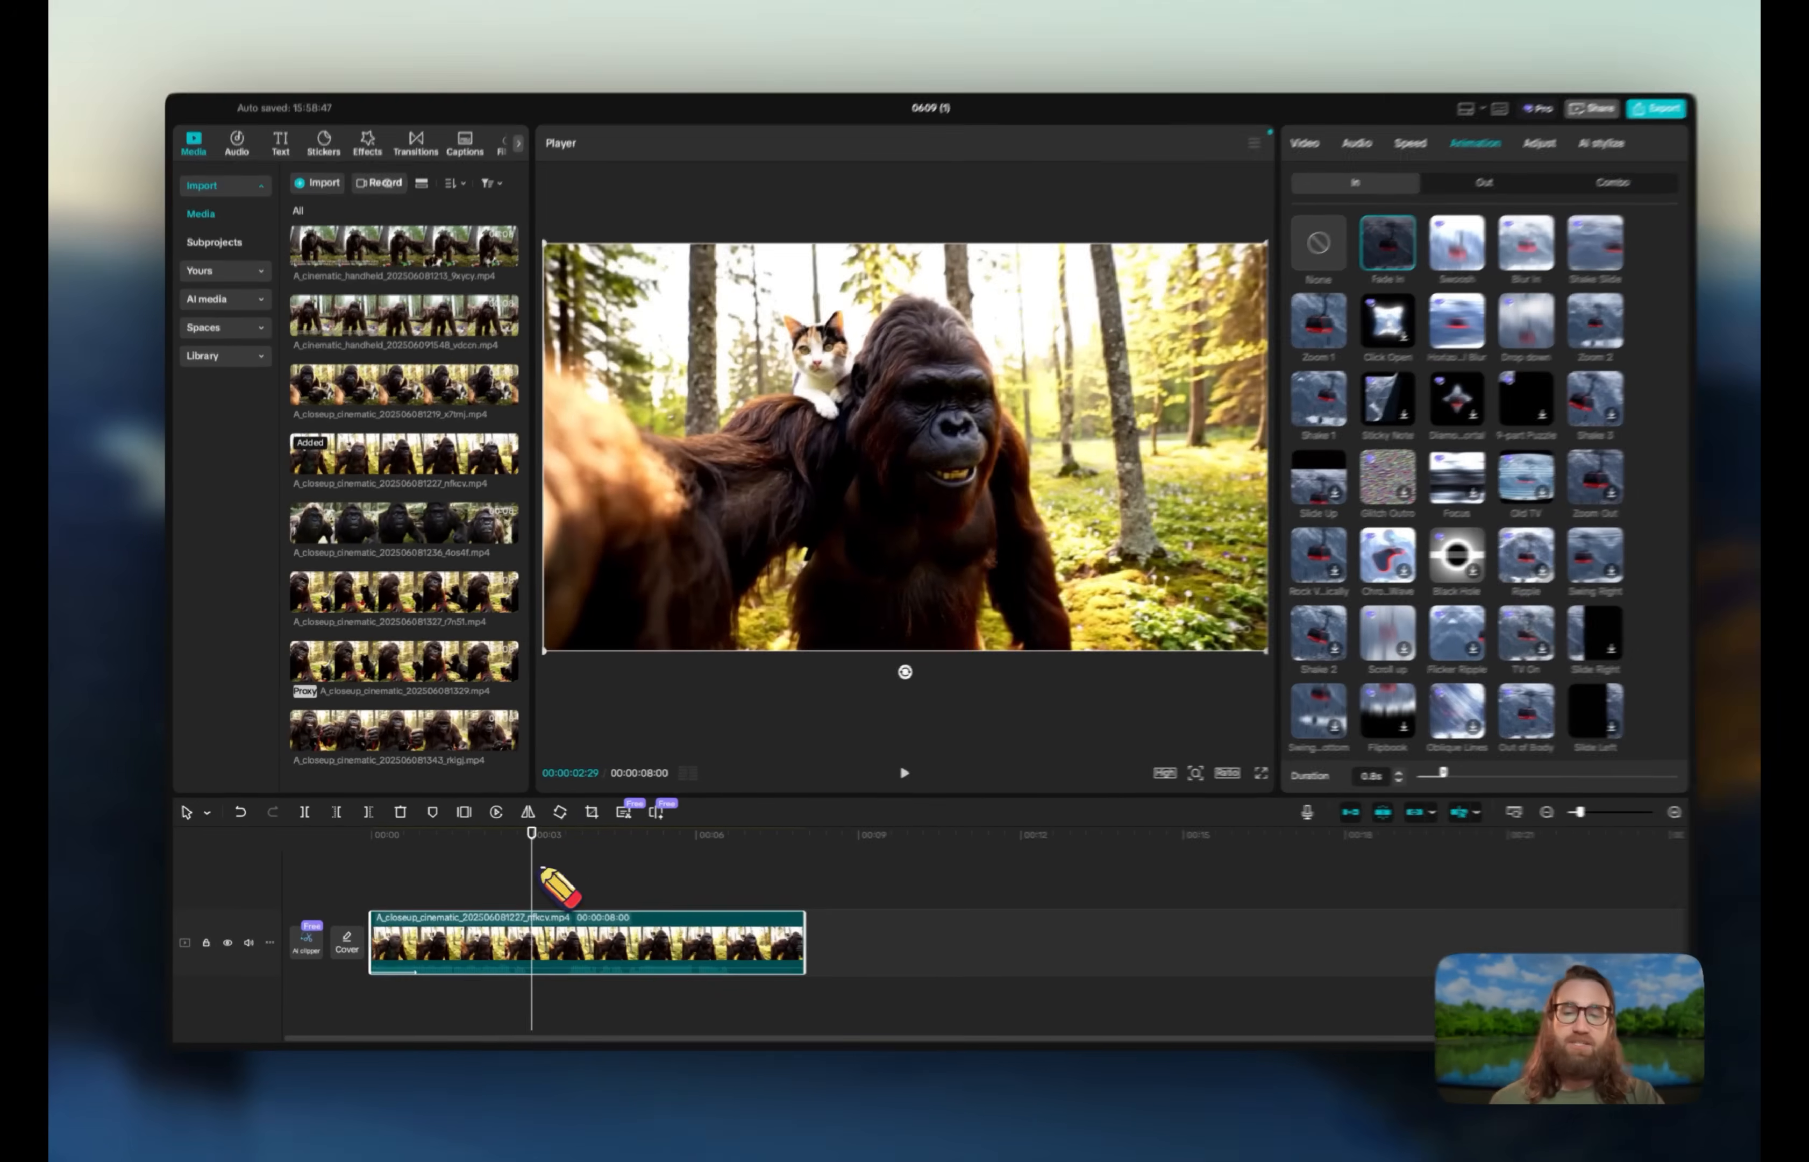
left_click_drag(522, 866, 825, 891)
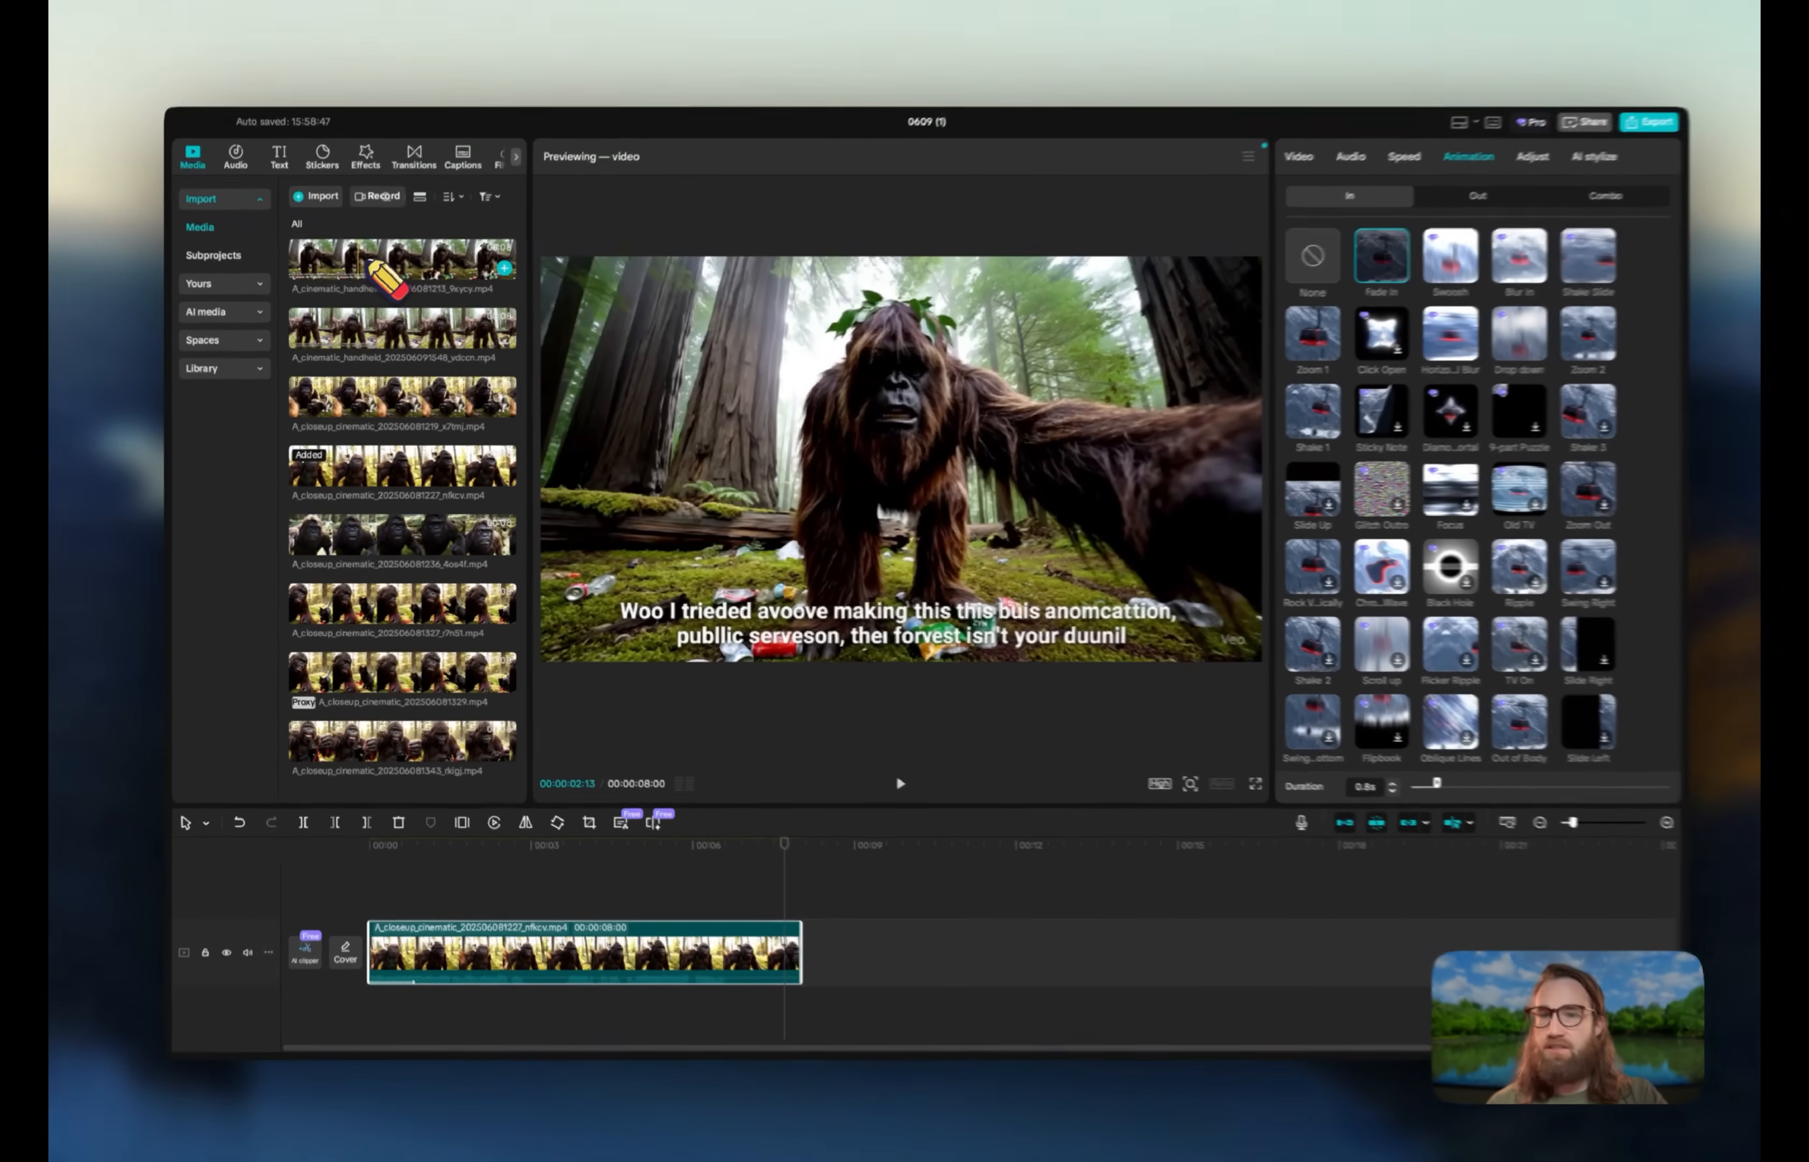
left_click_drag(399, 342, 922, 993)
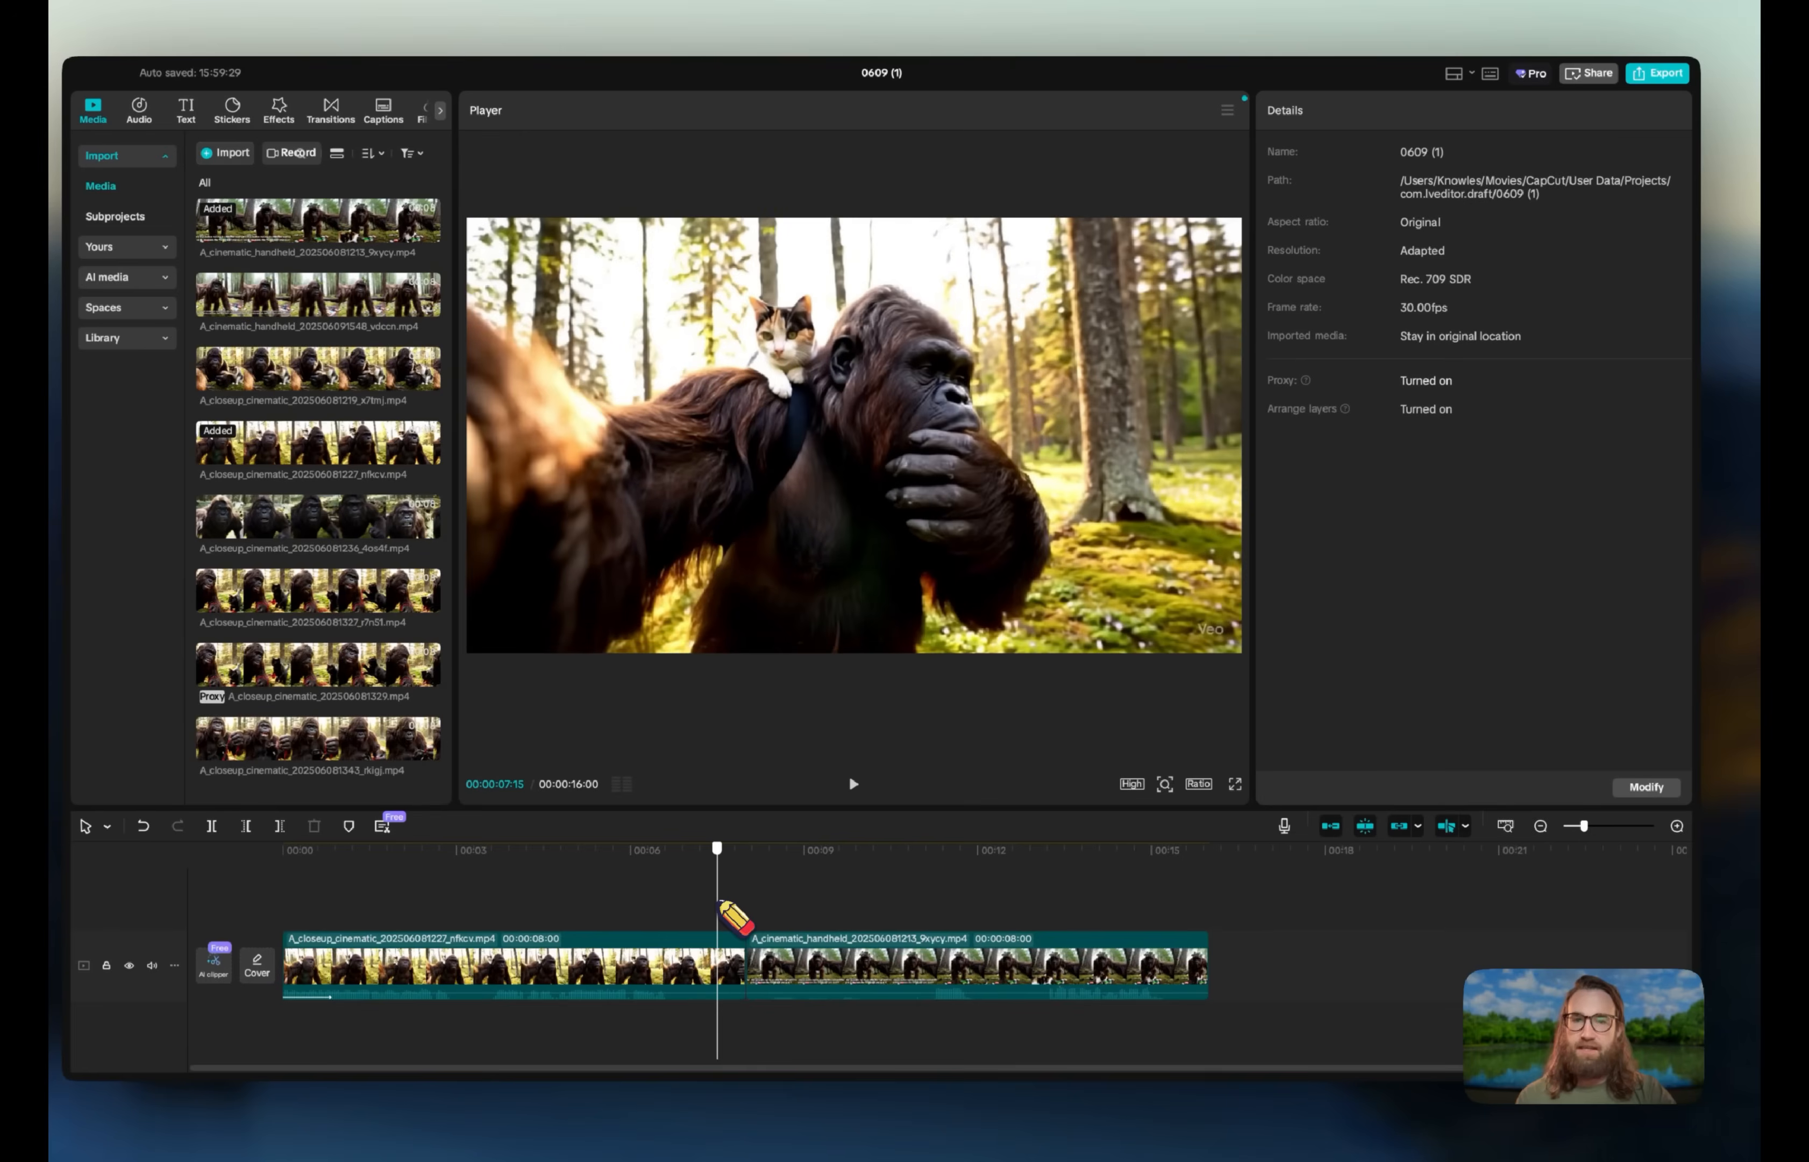
- Apply the Smoke exit animation to the first timeline clip with a duration of 0.9 s
left_click_drag(747, 899, 715, 898)
left_click(734, 954)
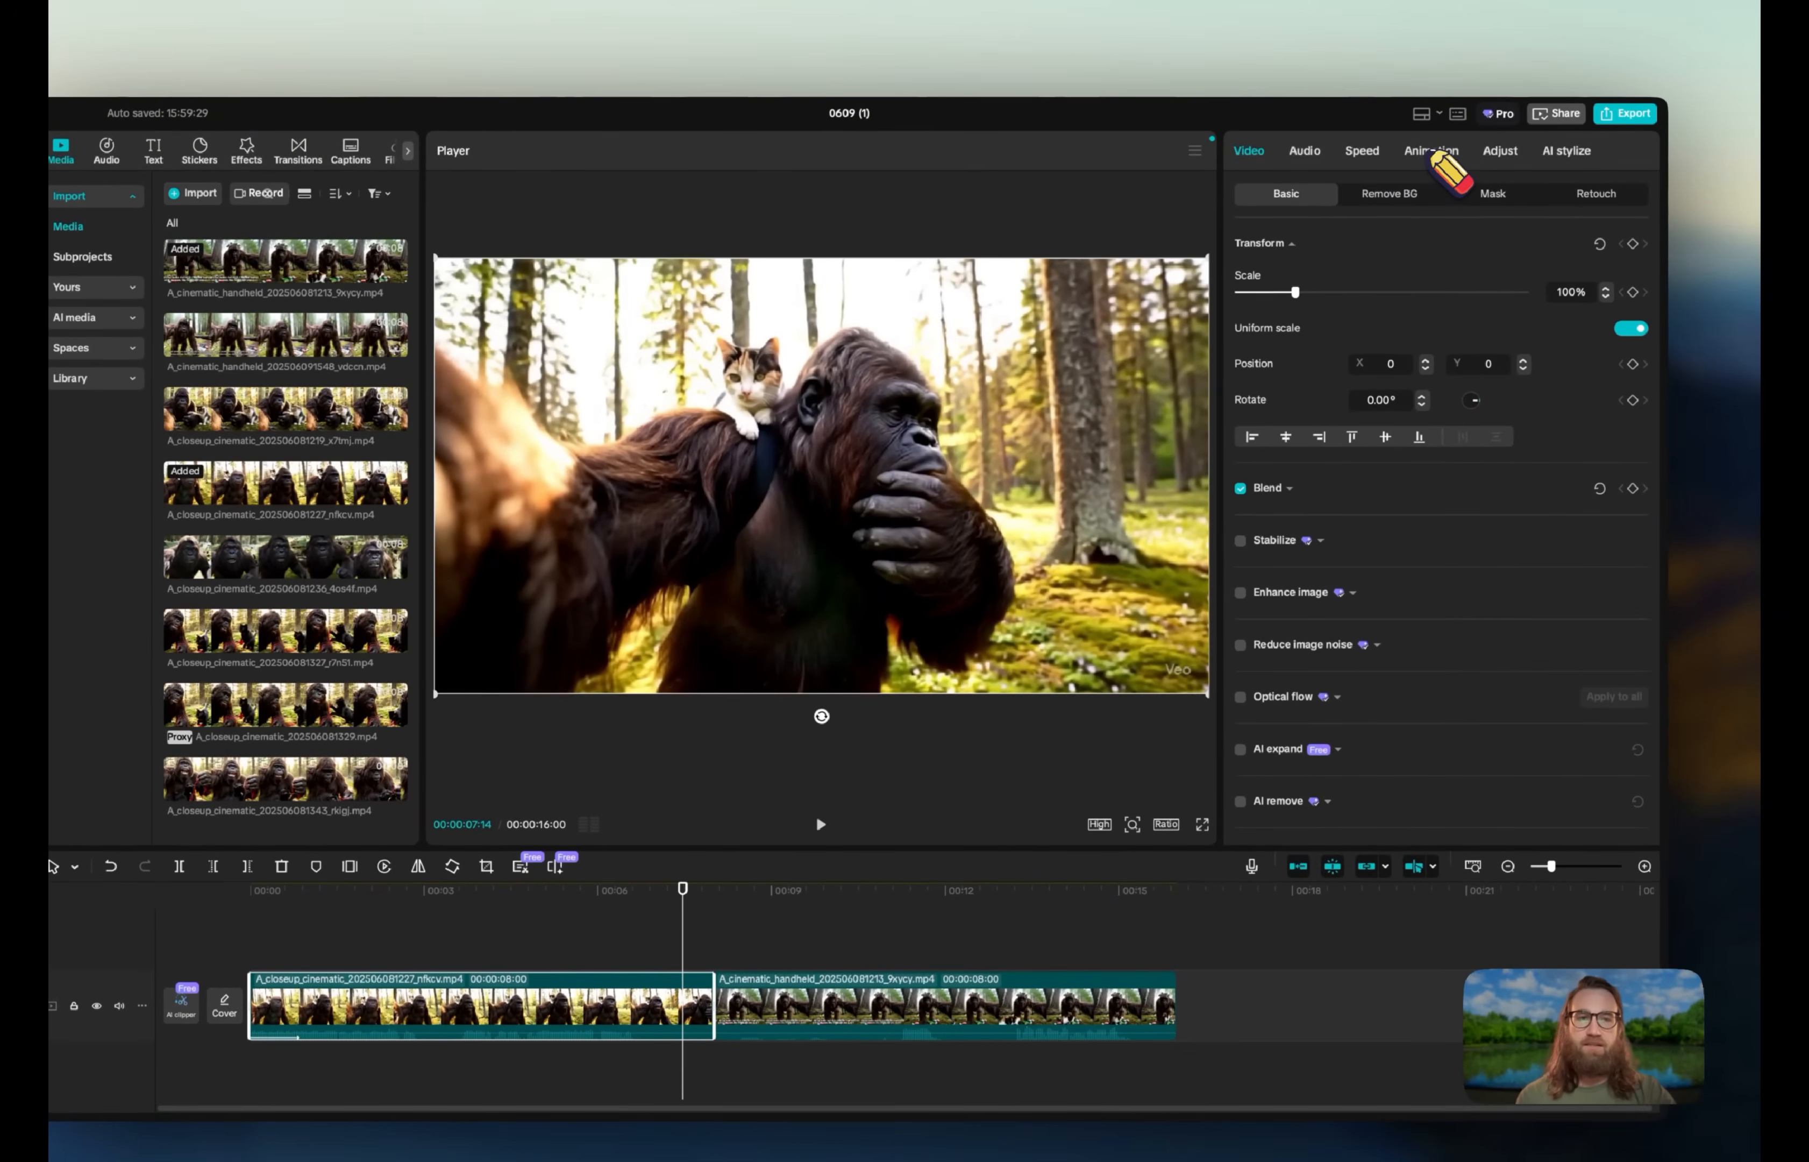
left_click(1434, 155)
left_click(1429, 191)
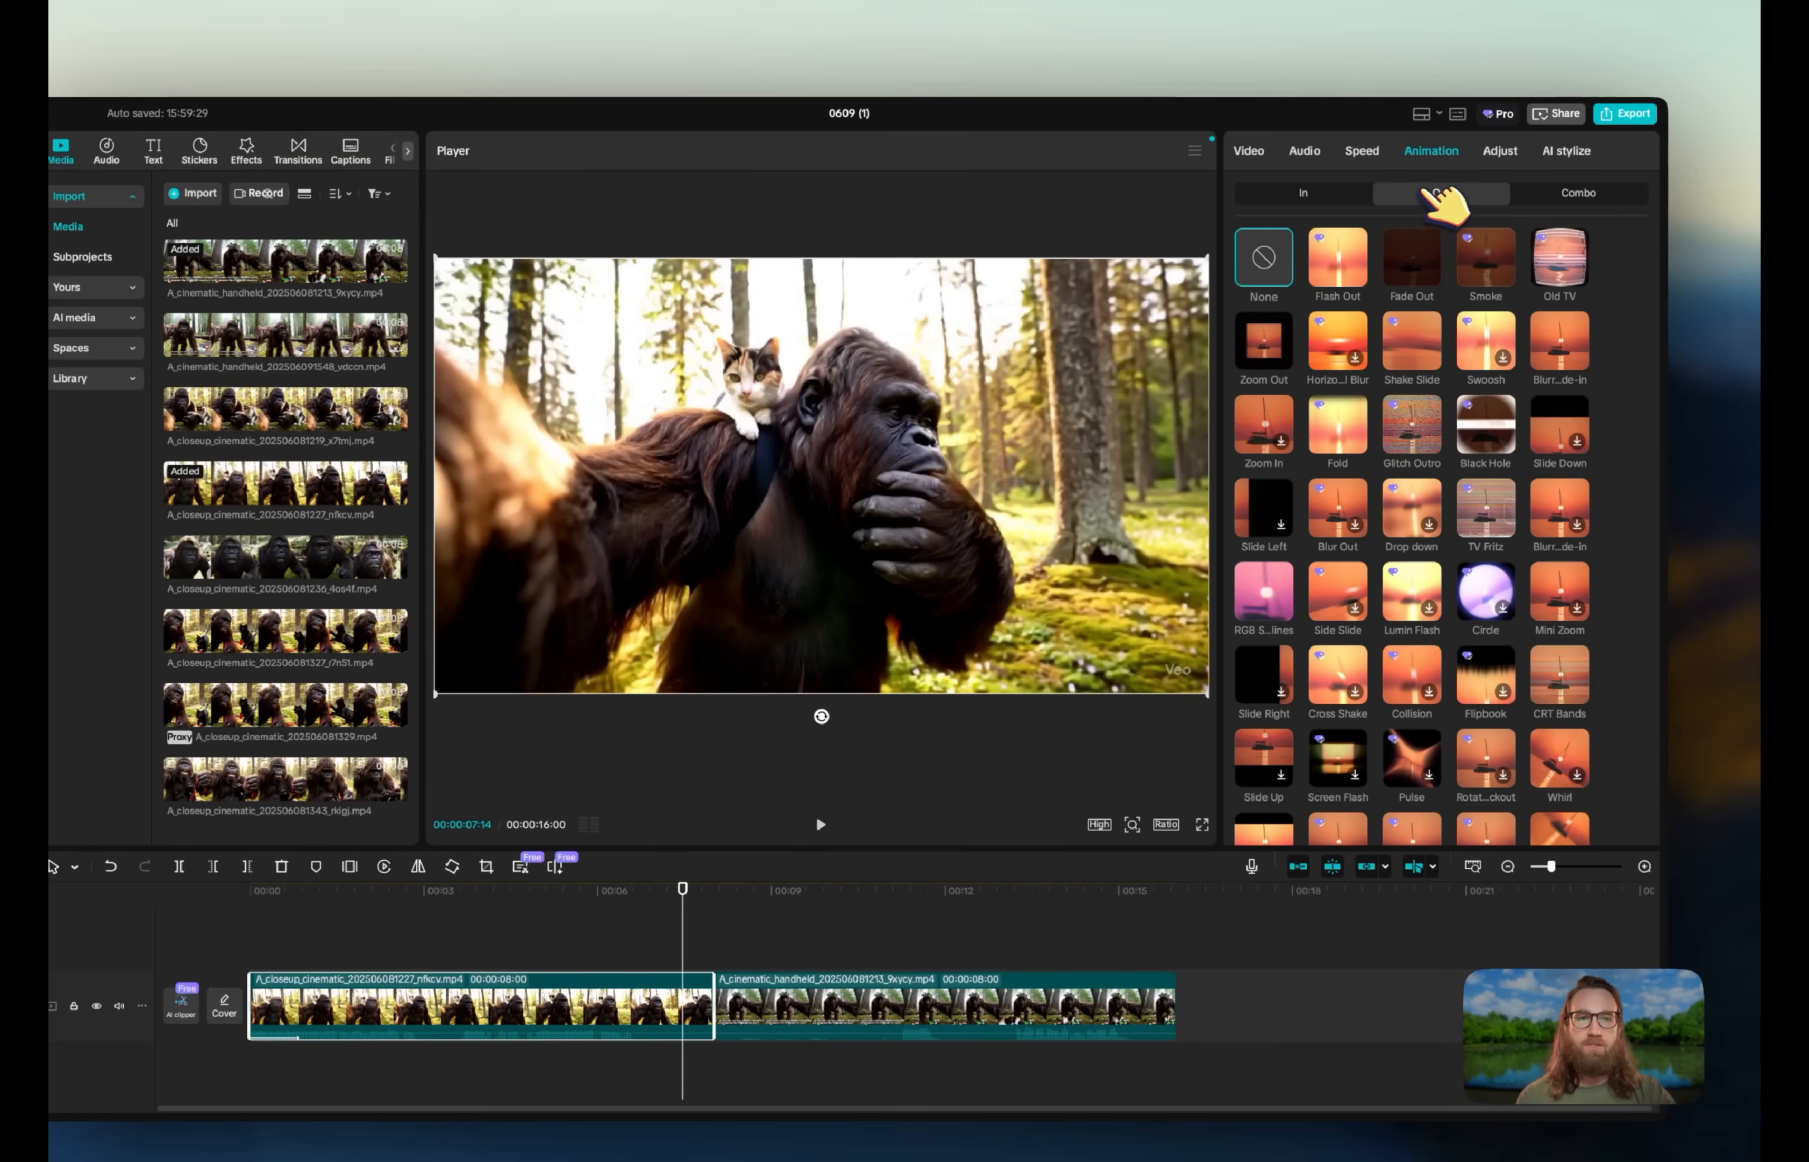
left_click(1486, 262)
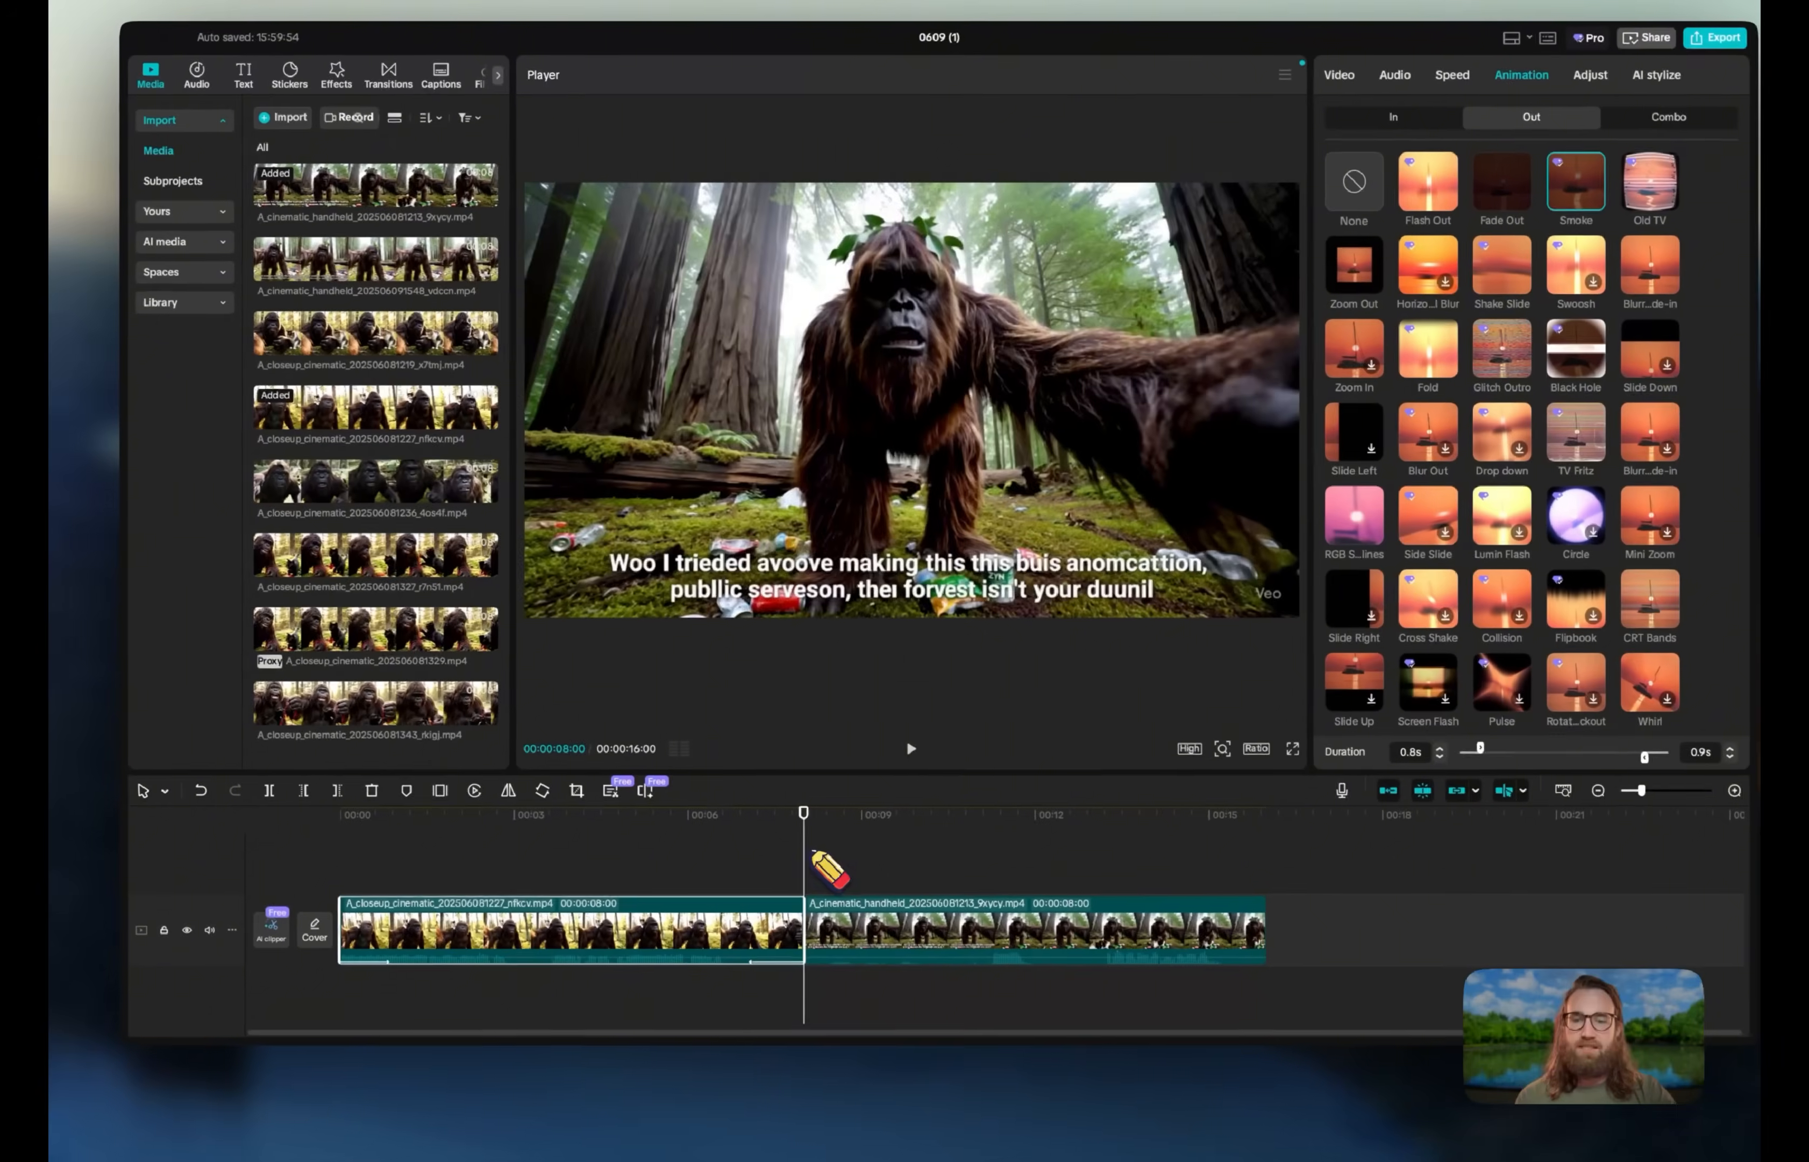
- Play the end of the first clip to preview its Smoke exit animation
left_click_drag(813, 853, 656, 847)
key("space")
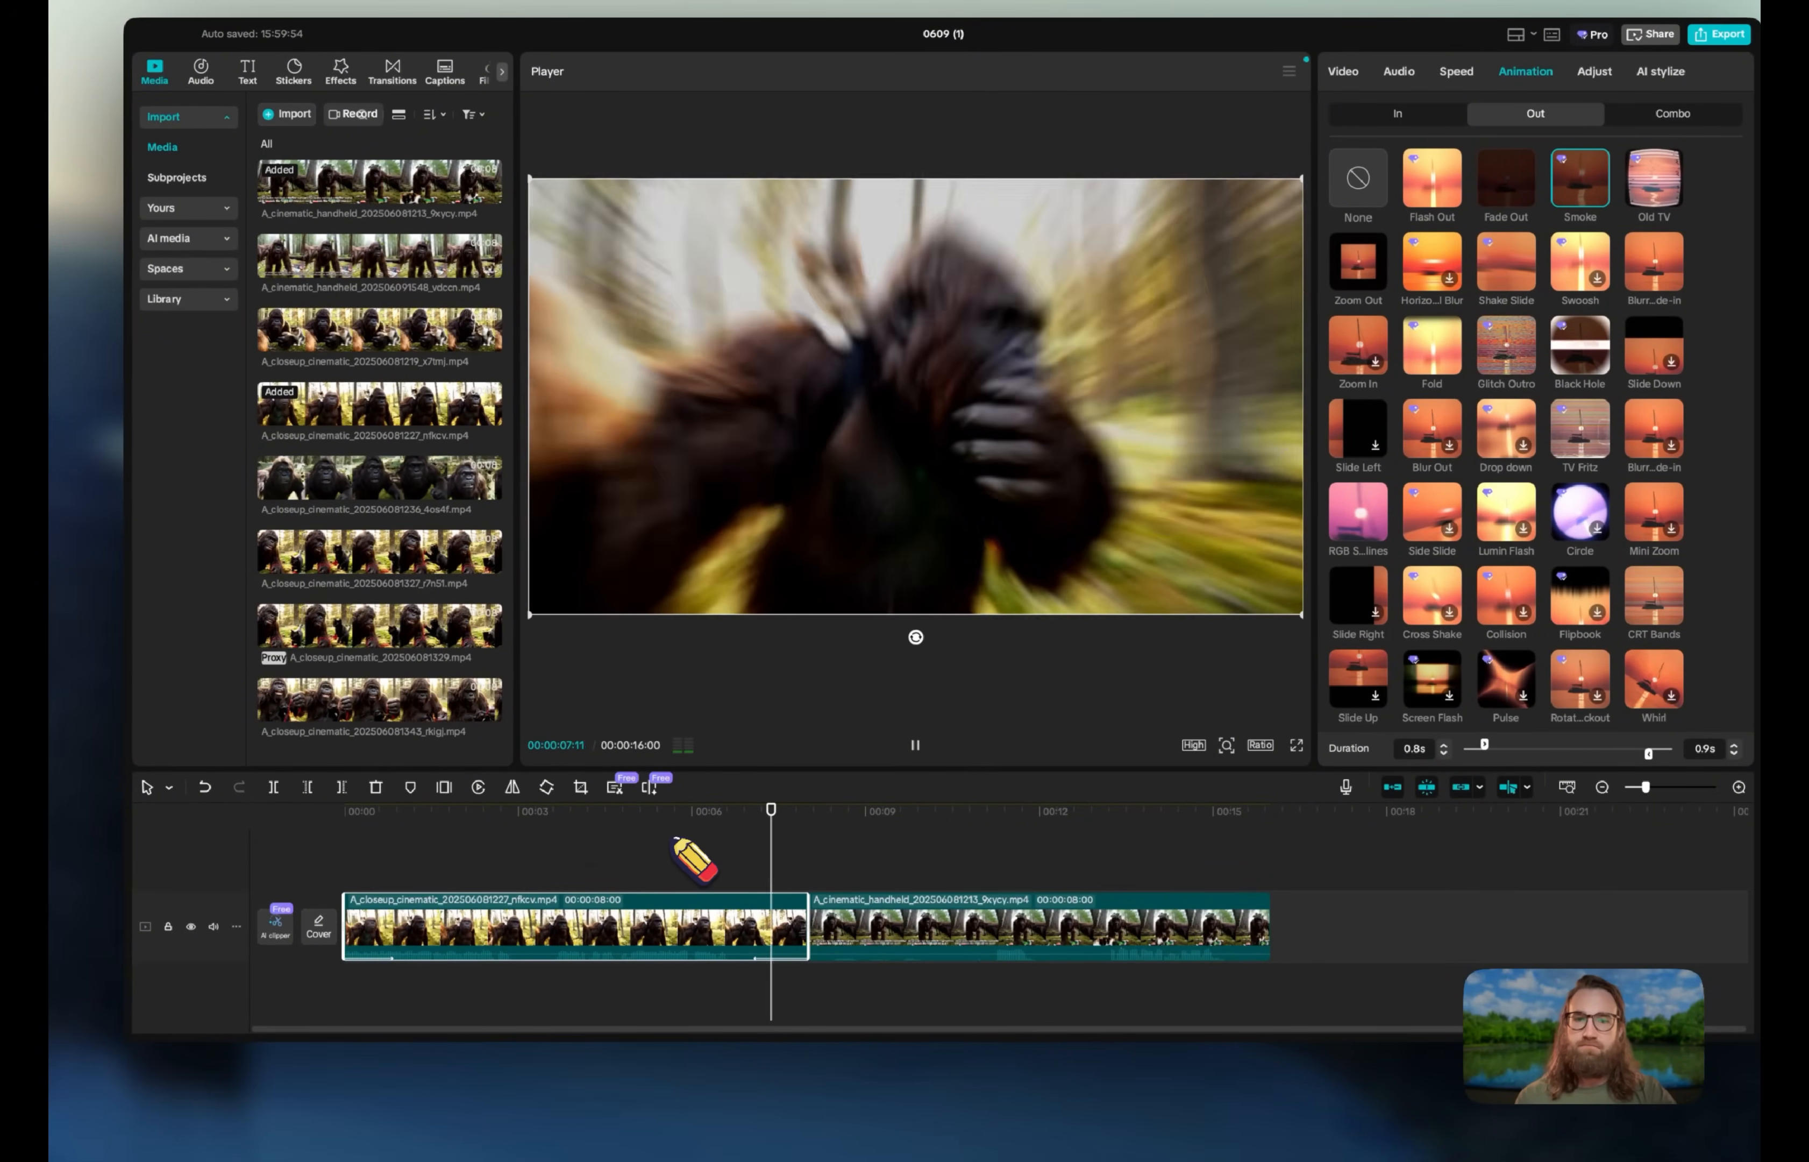
key("space")
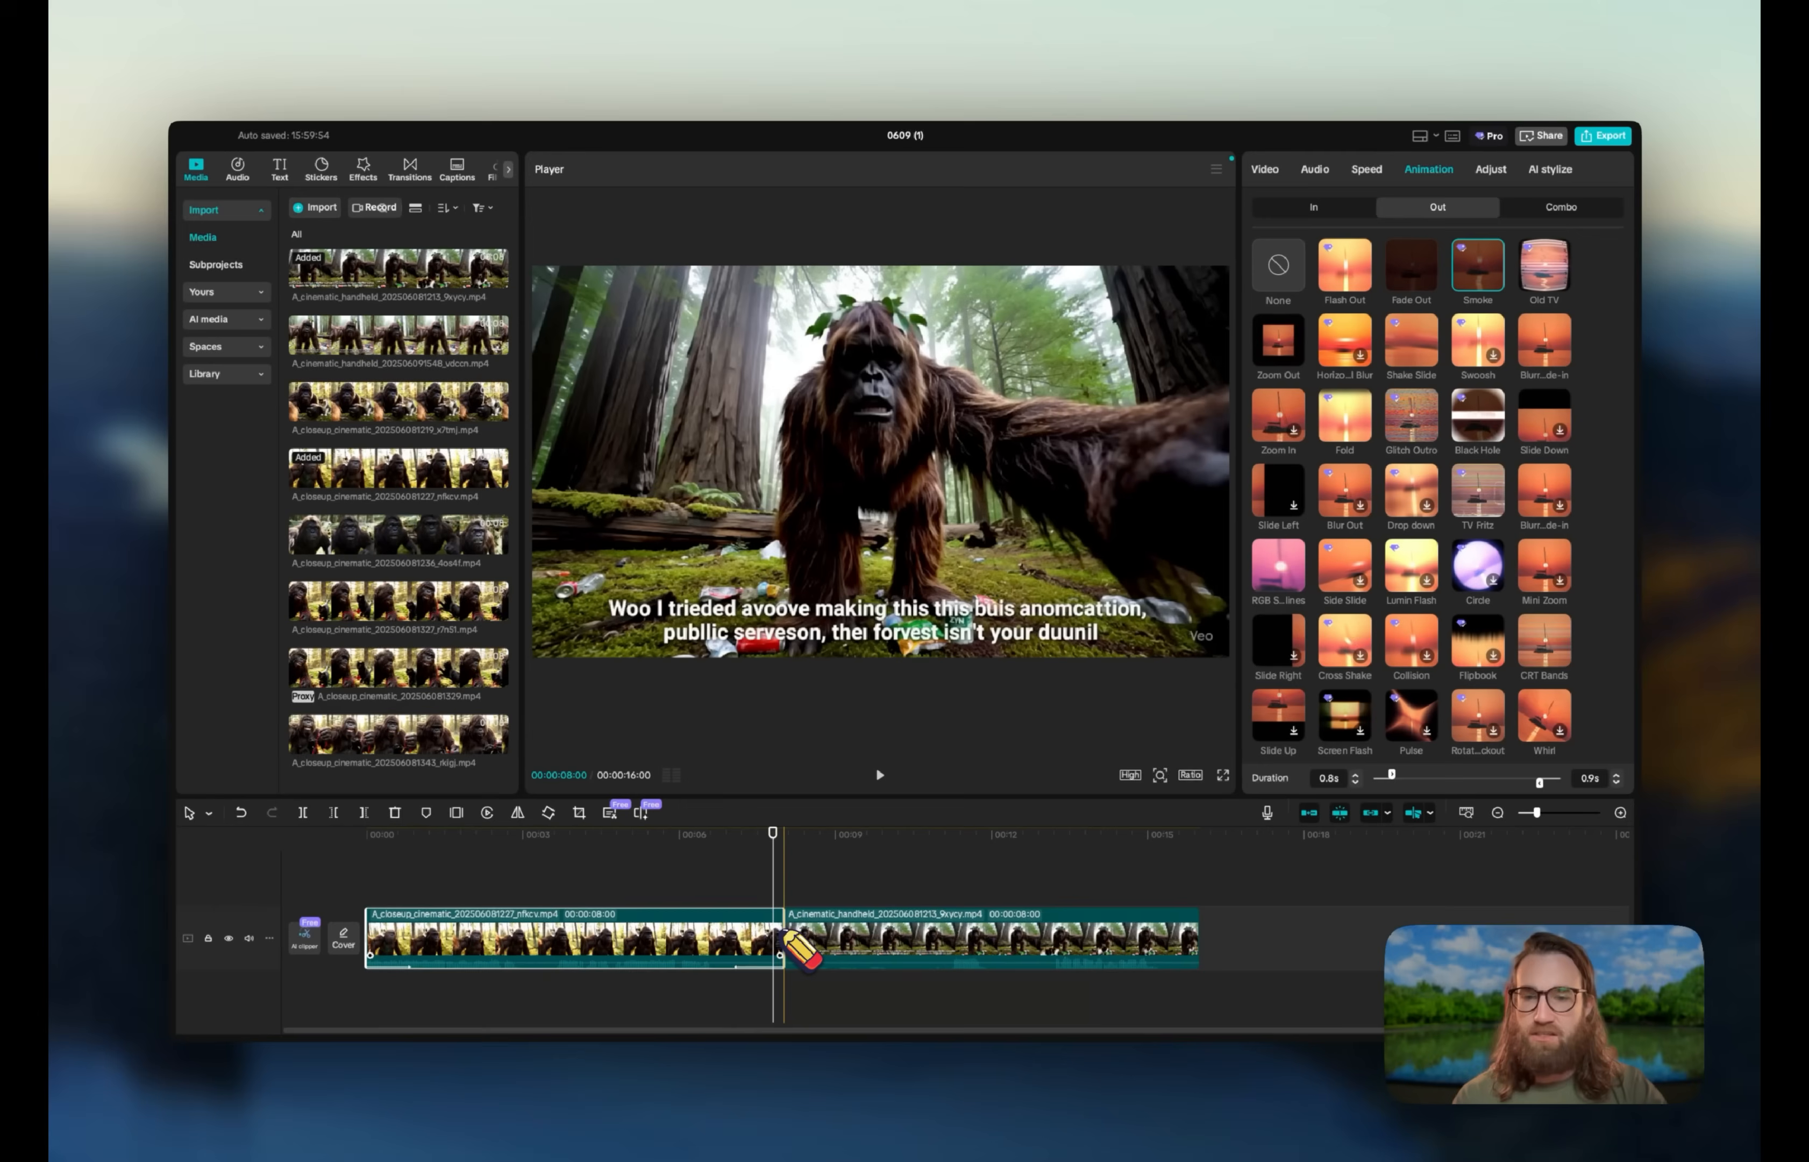
- Trim the end of the first timeline clip so it lasts 00:00:07:02, keeping the second clip attached
scroll(787, 936, "up", 5)
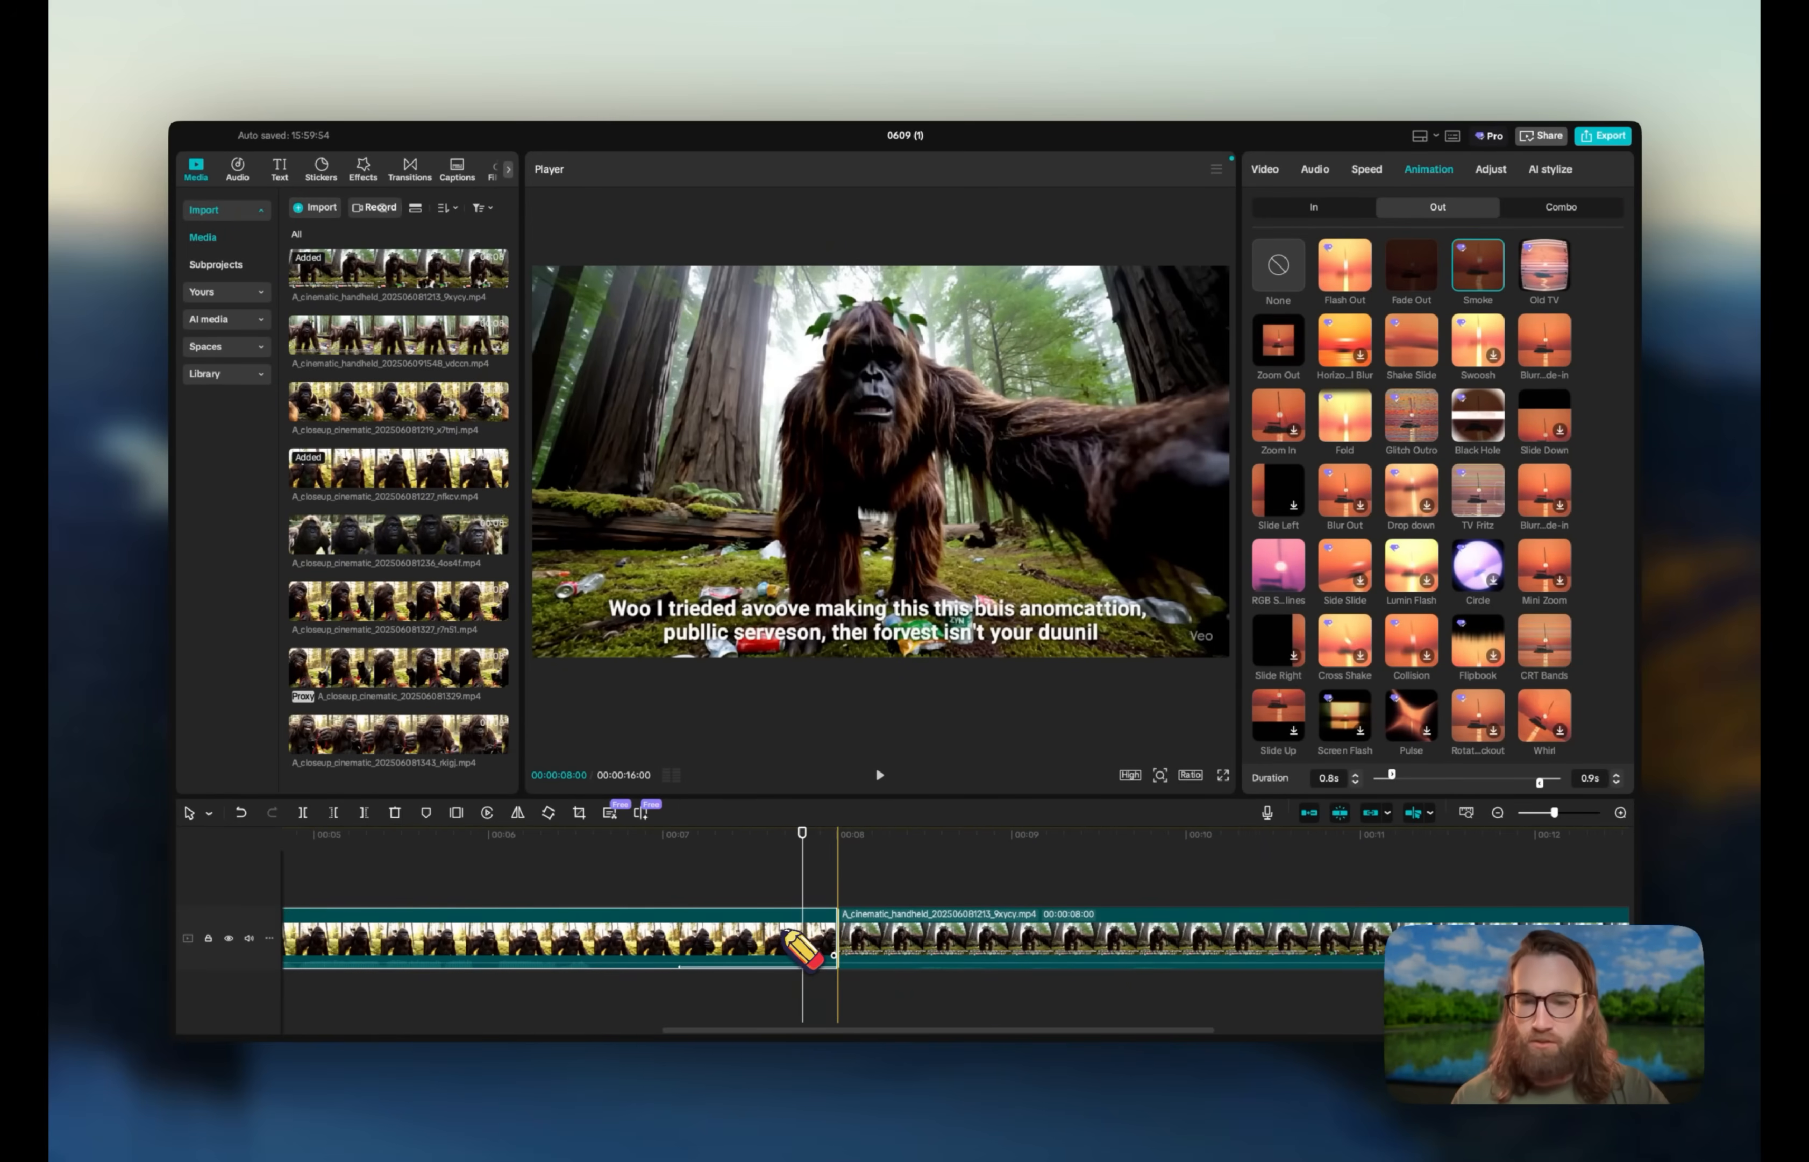
scroll(807, 892, "down", 5)
scroll(808, 891, "down", 3)
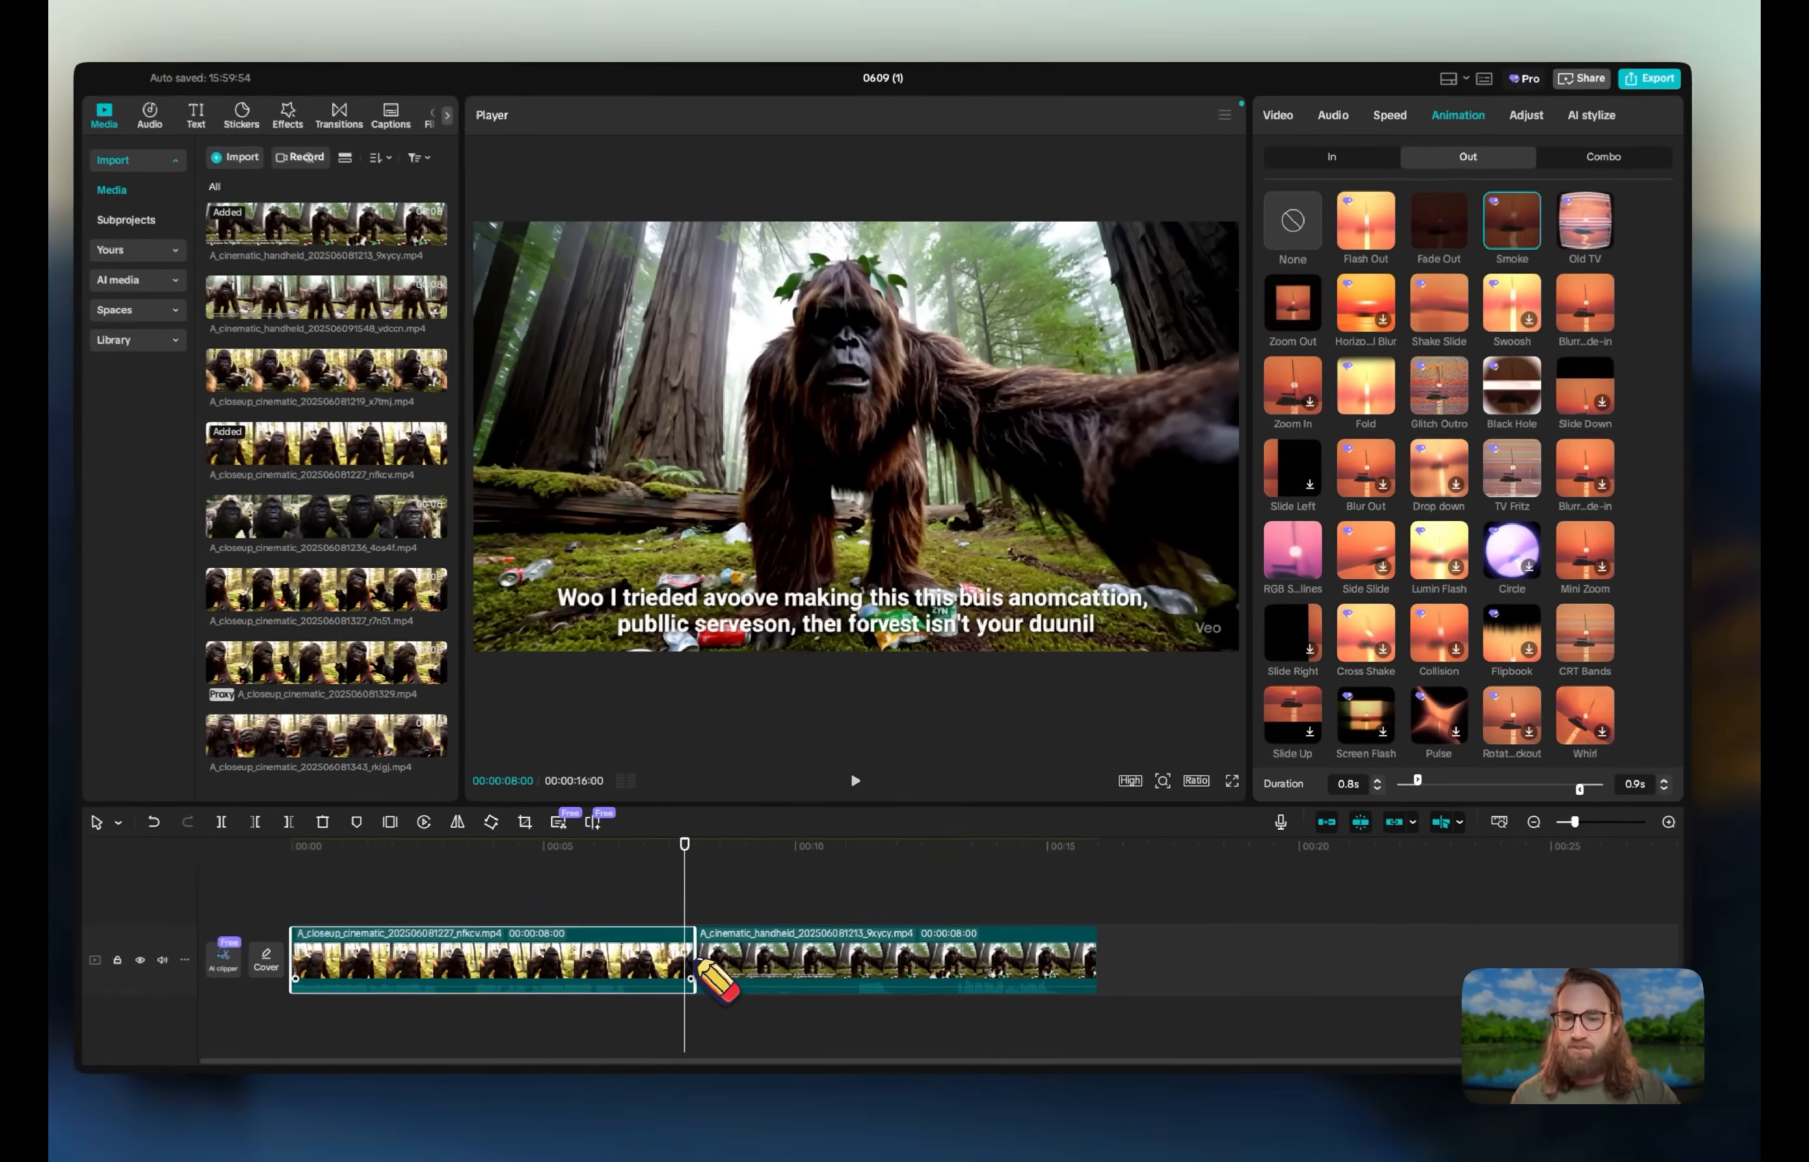
left_click_drag(735, 937, 646, 966)
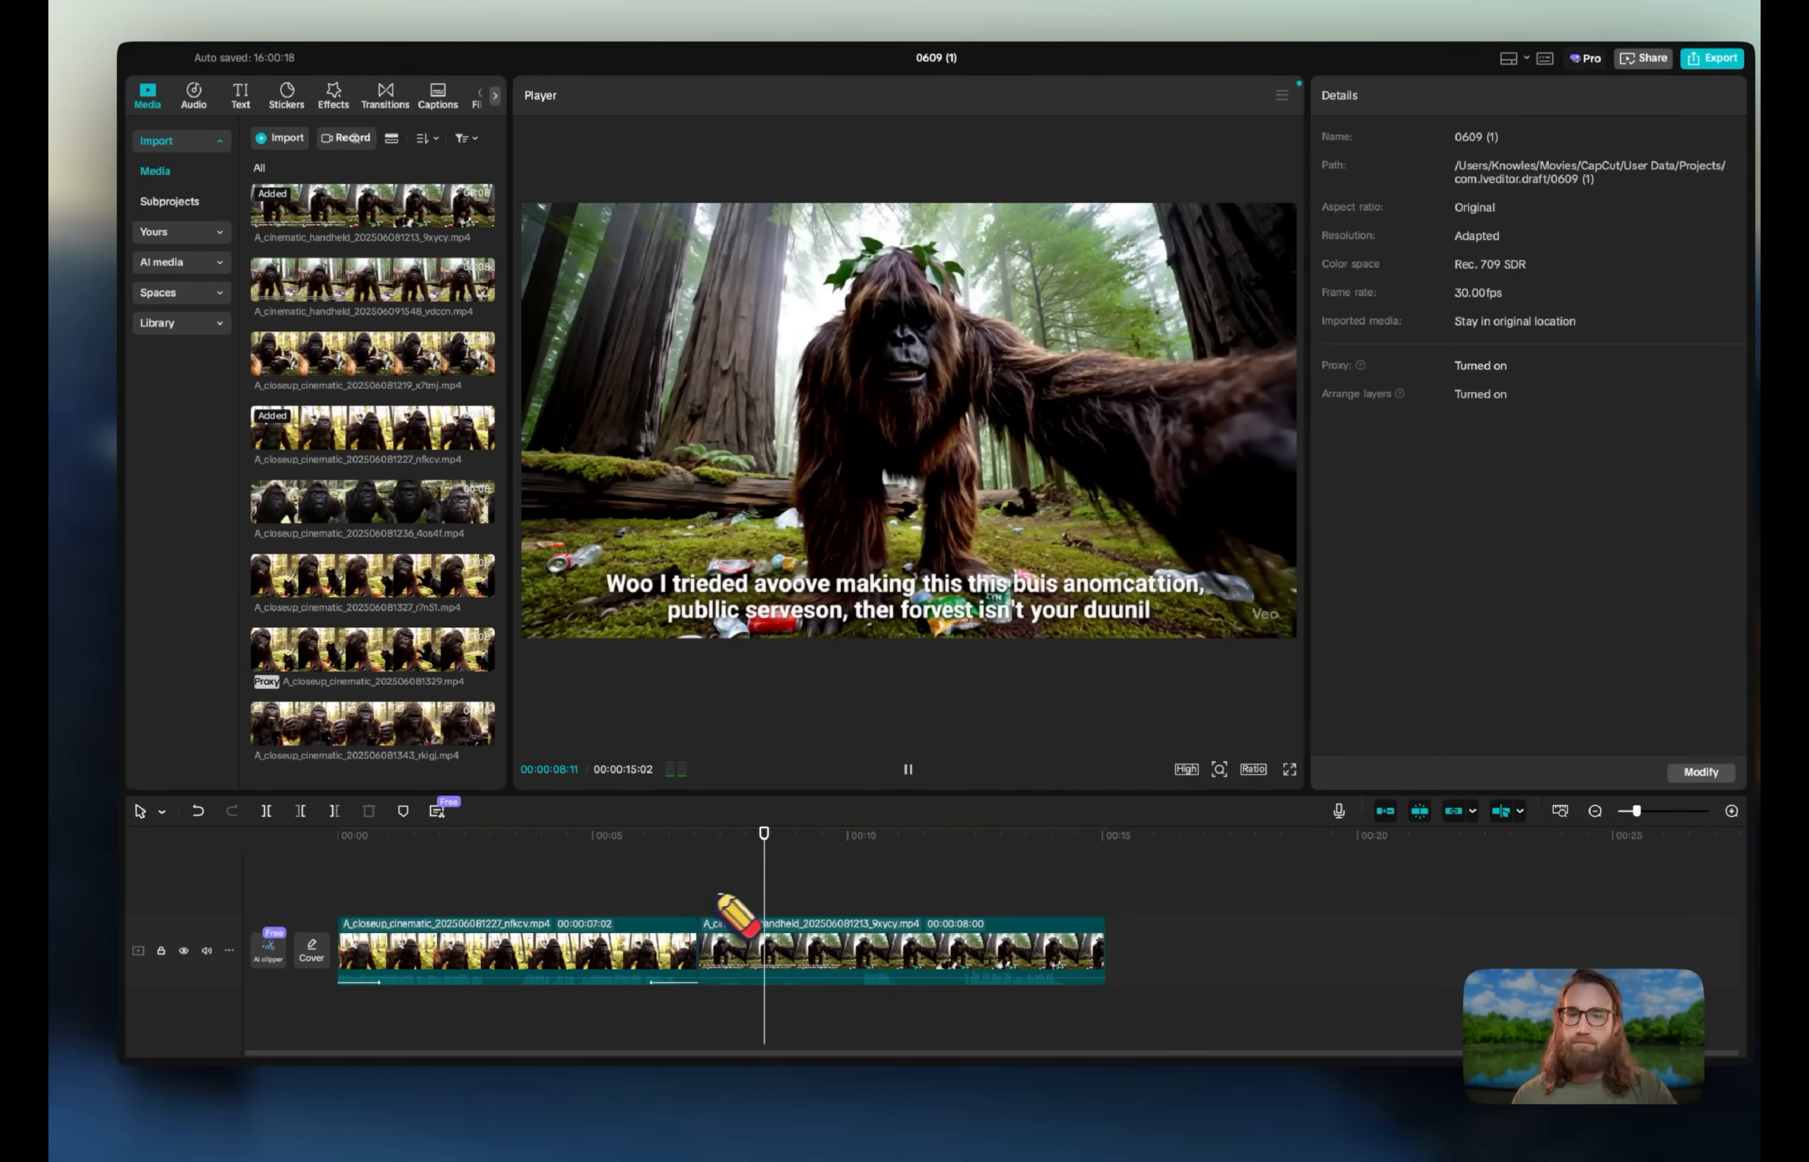
- Play the opening of the second clip to check its garbled burned-in captions, stopping at 00:00:10:05
key("space")
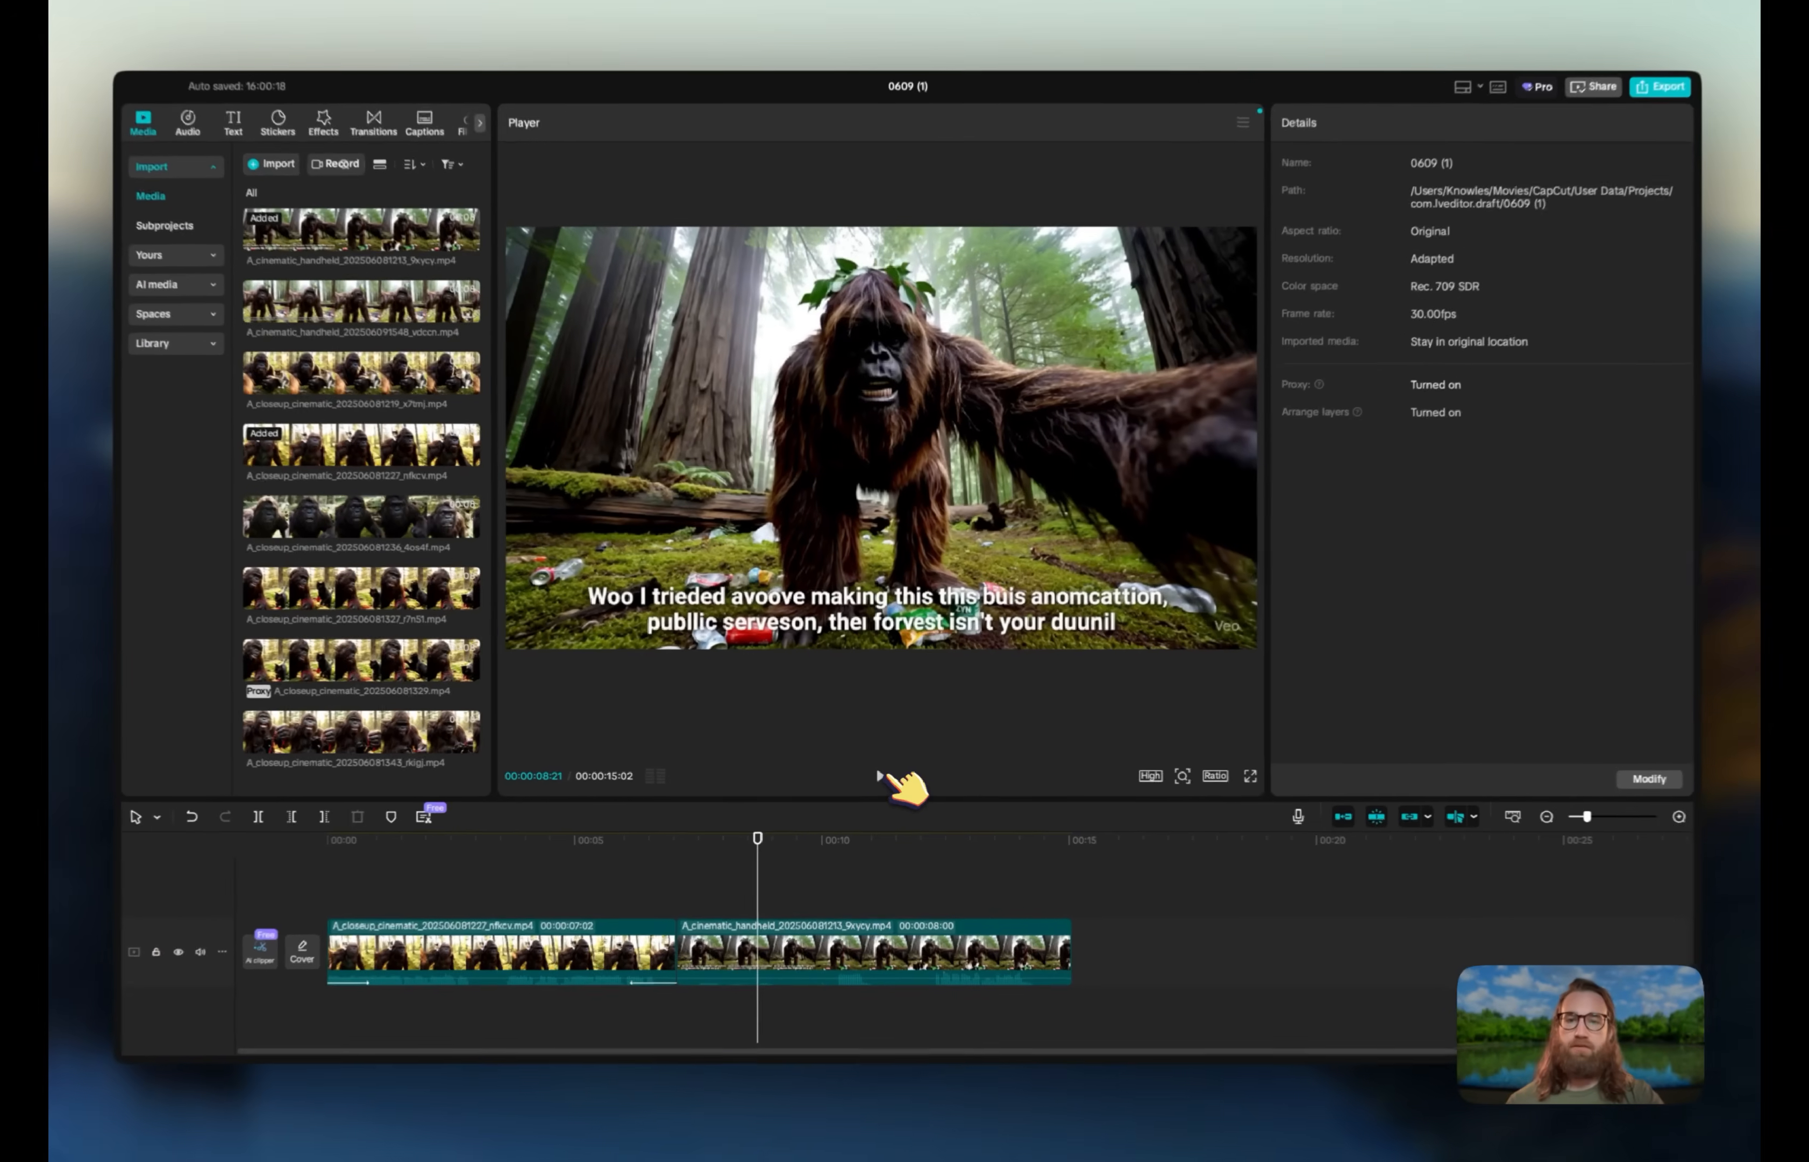
left_click(880, 775)
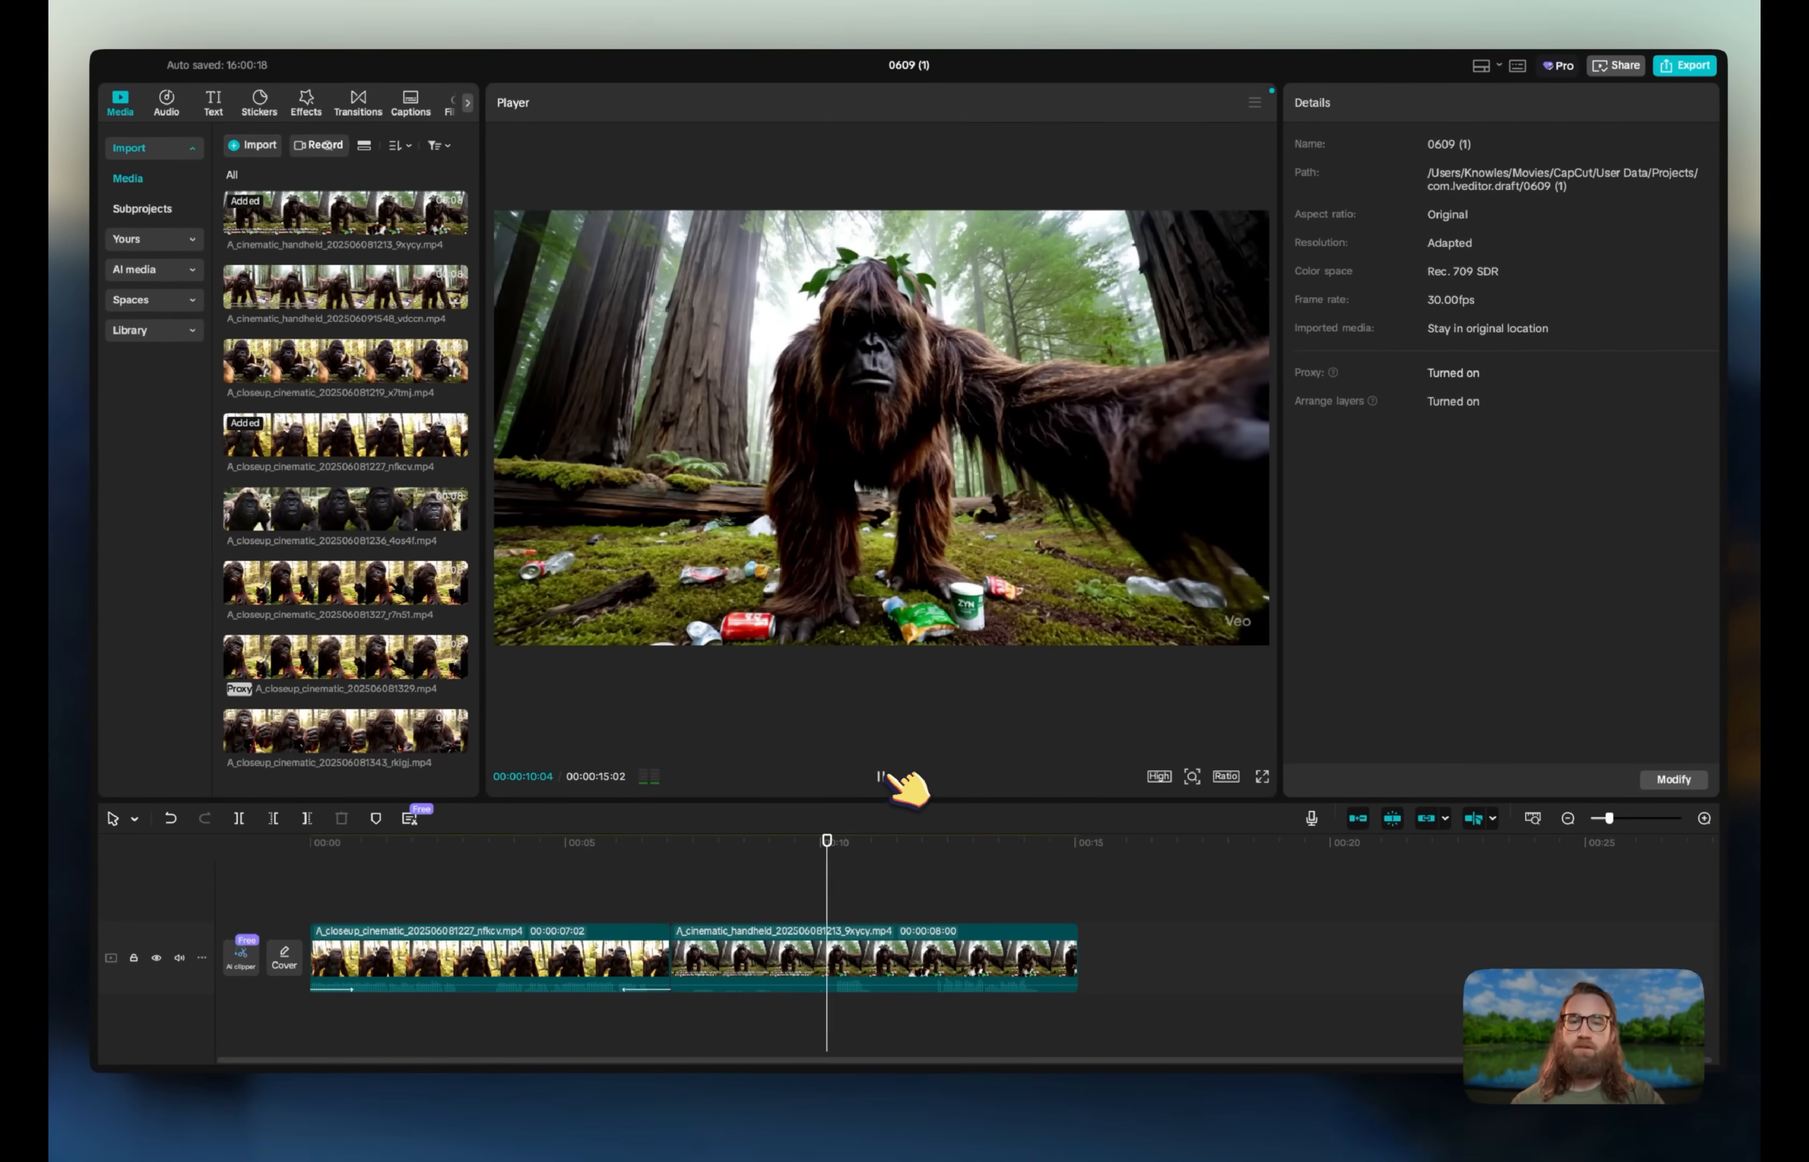
left_click(882, 776)
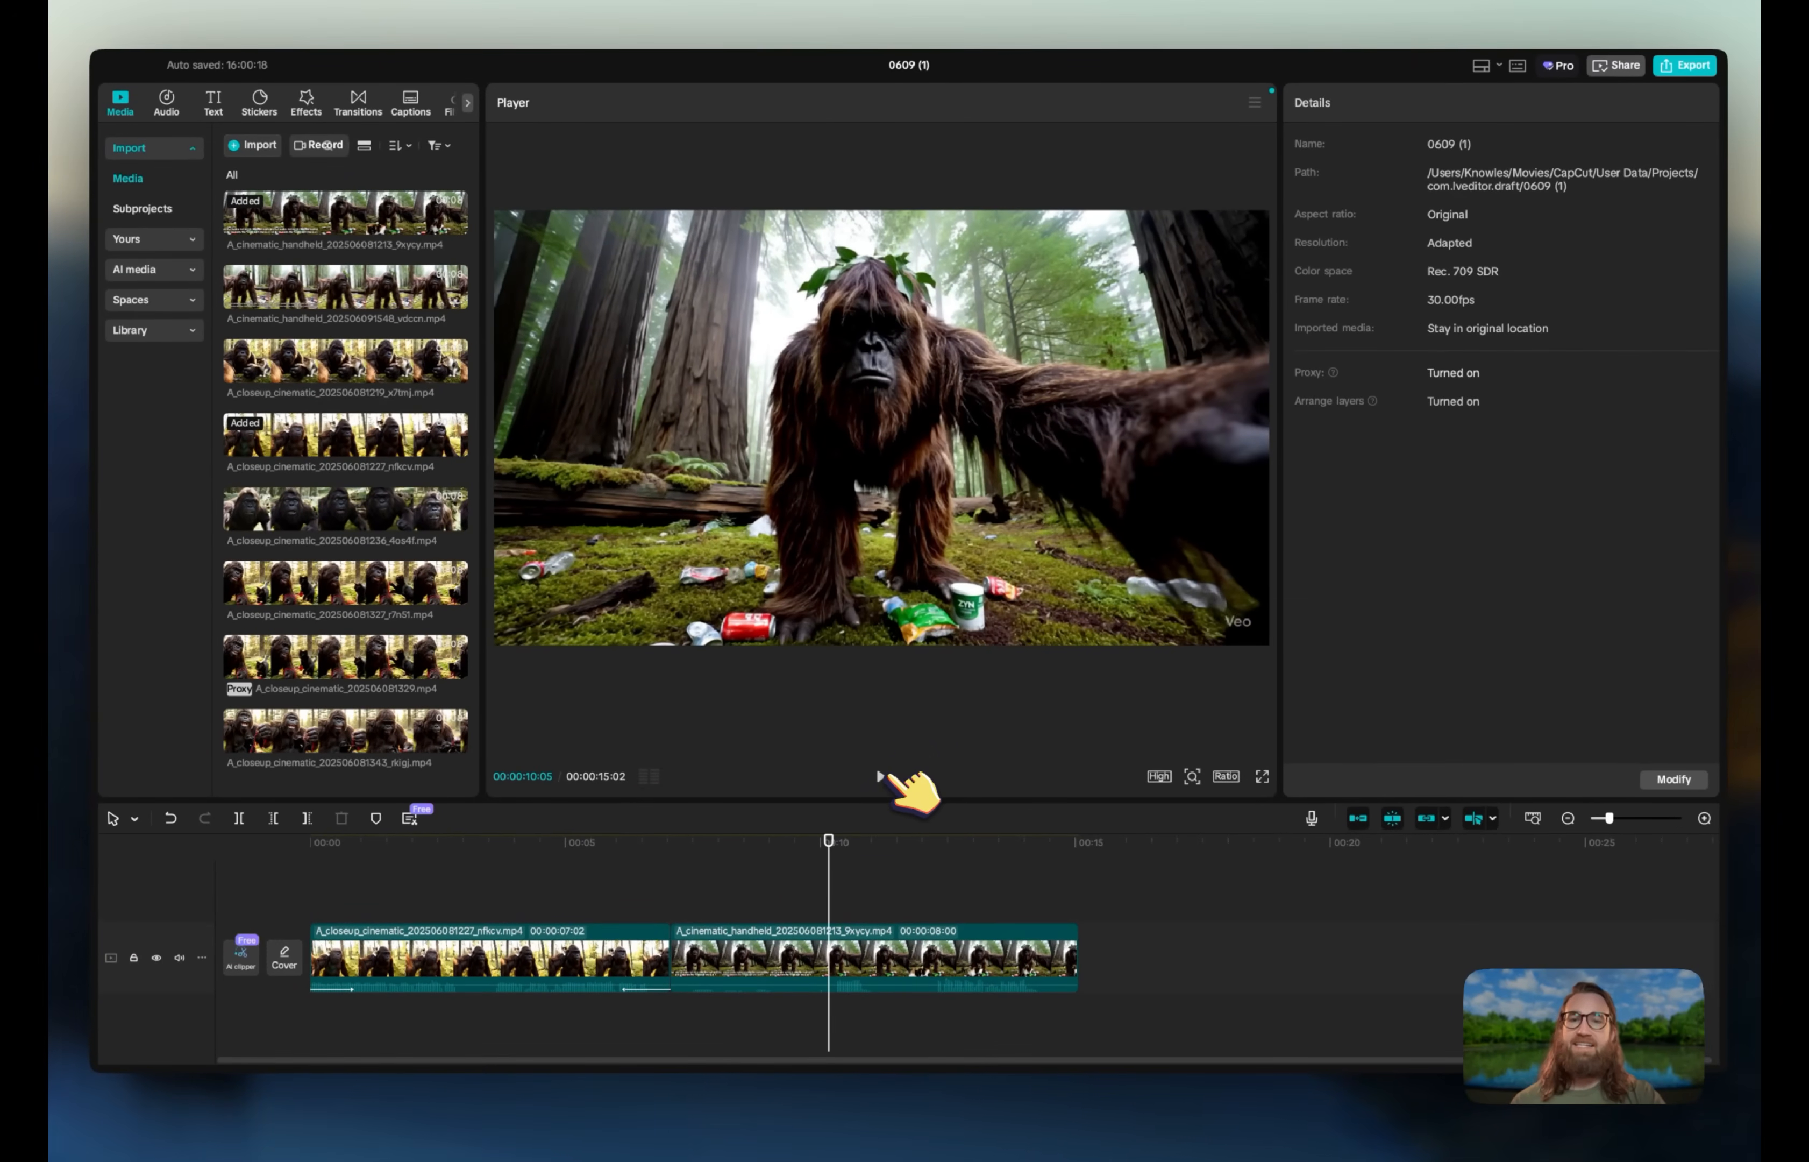
- Trim the start of the second clip to cut its captioned opening, shortening the whole sequence to 00:00:12:09
left_click(833, 982)
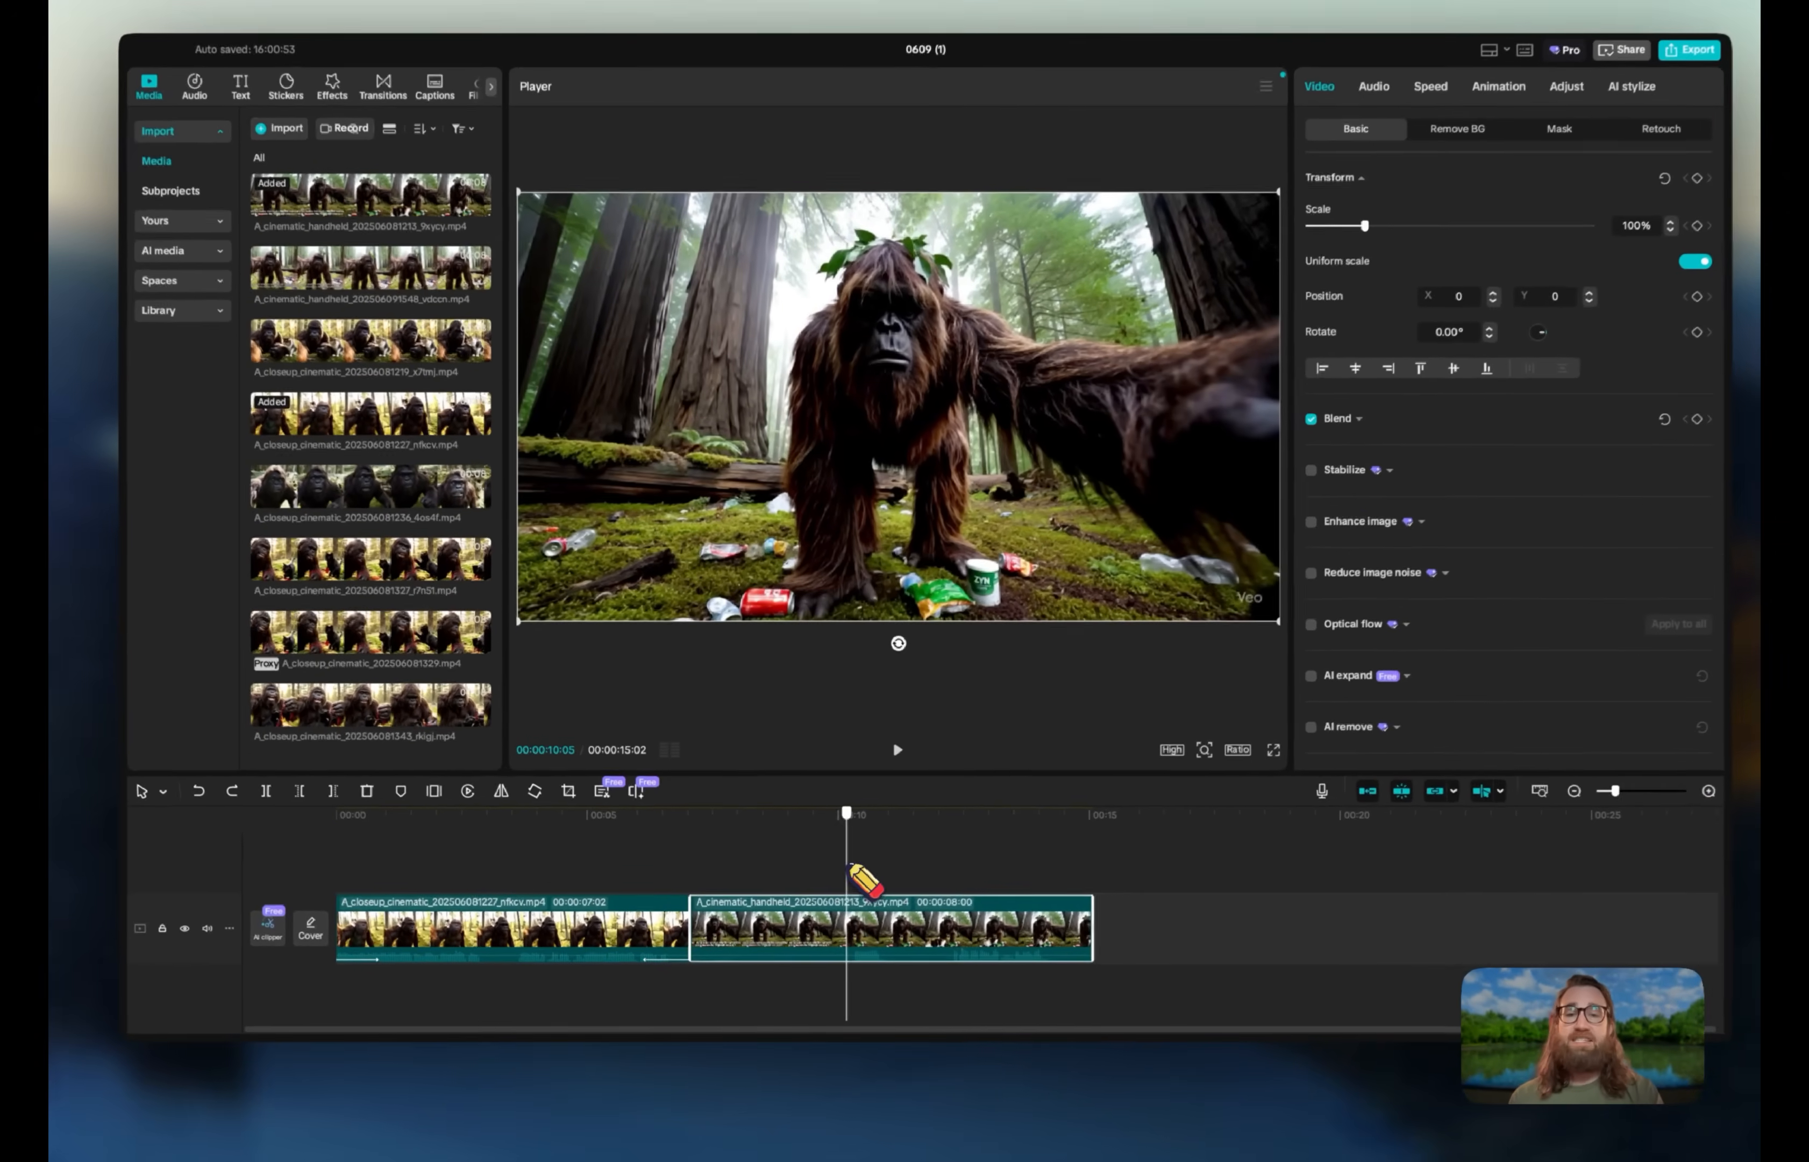
mouse_move(848, 865)
left_mouse_down()
mouse_move(773, 851)
mouse_move(836, 853)
left_mouse_up()
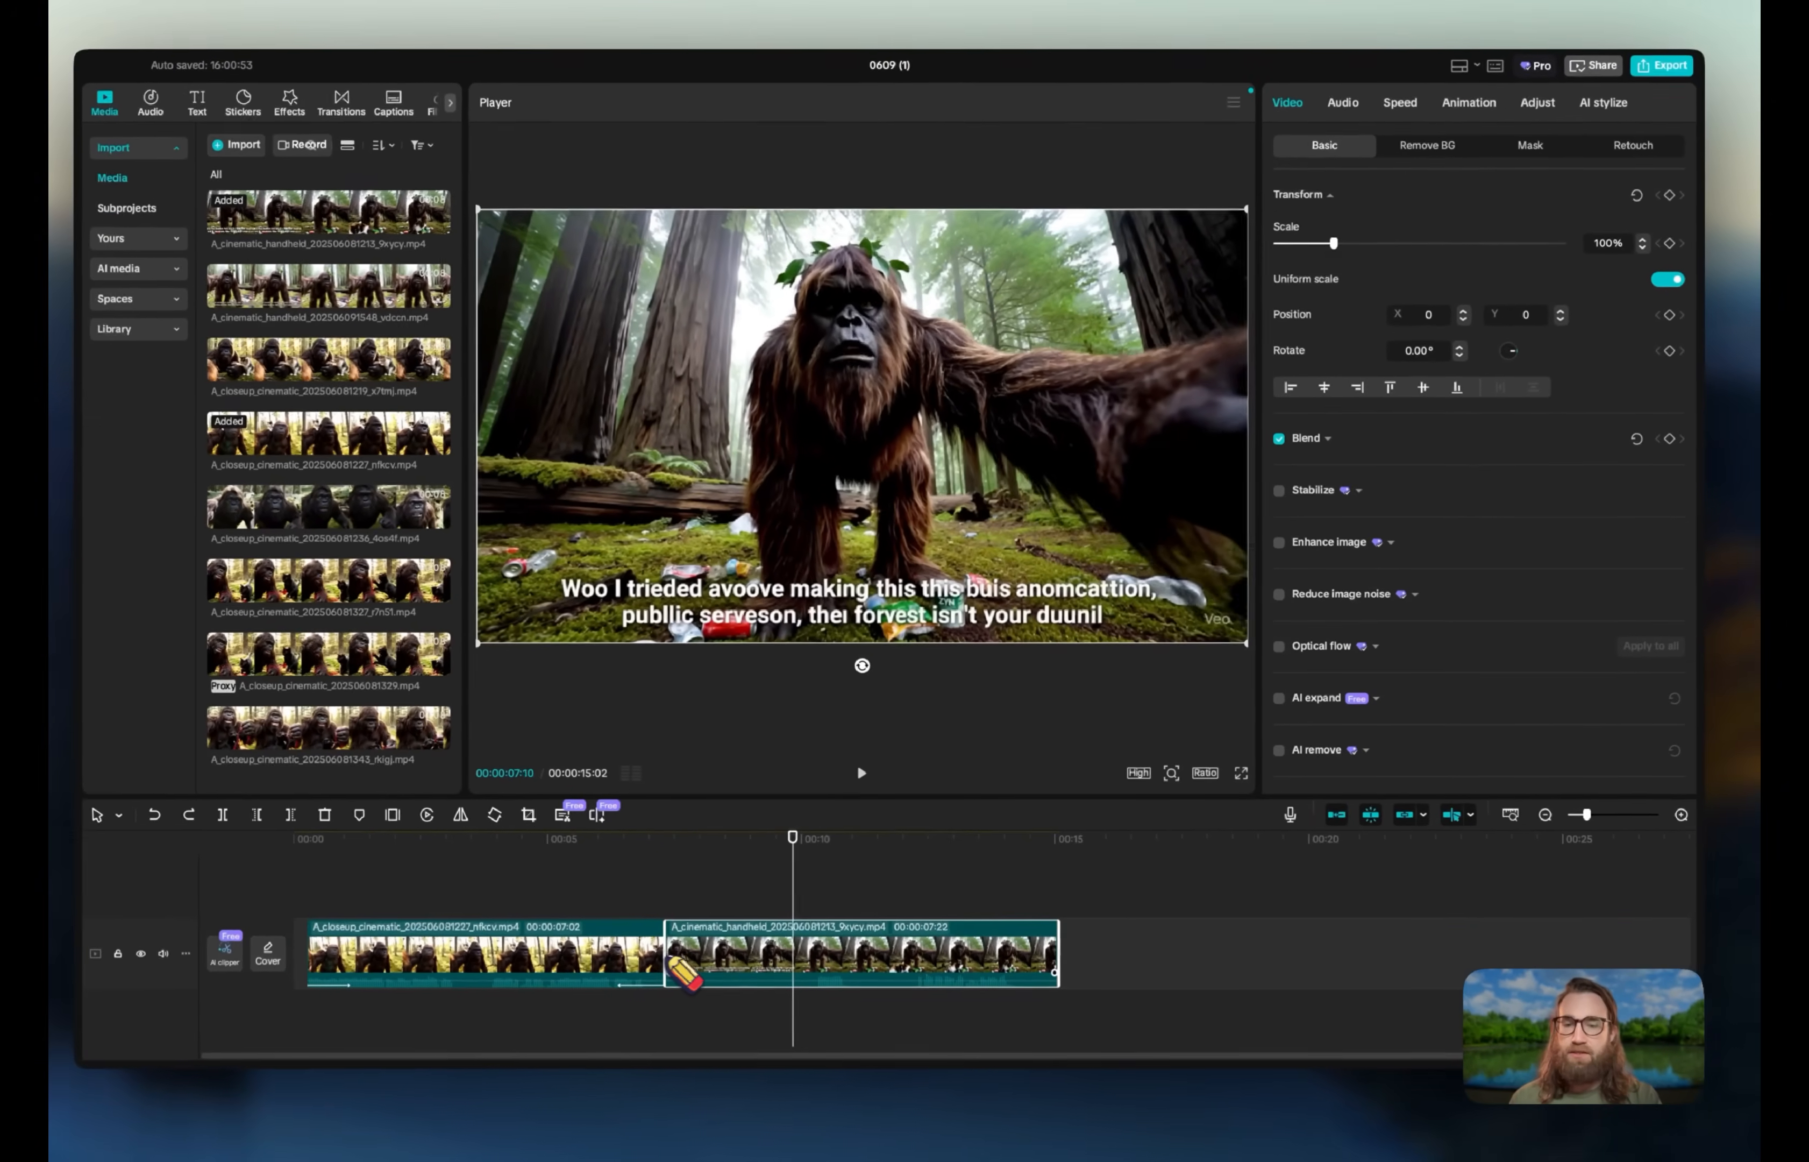
left_click_drag(703, 951, 817, 977)
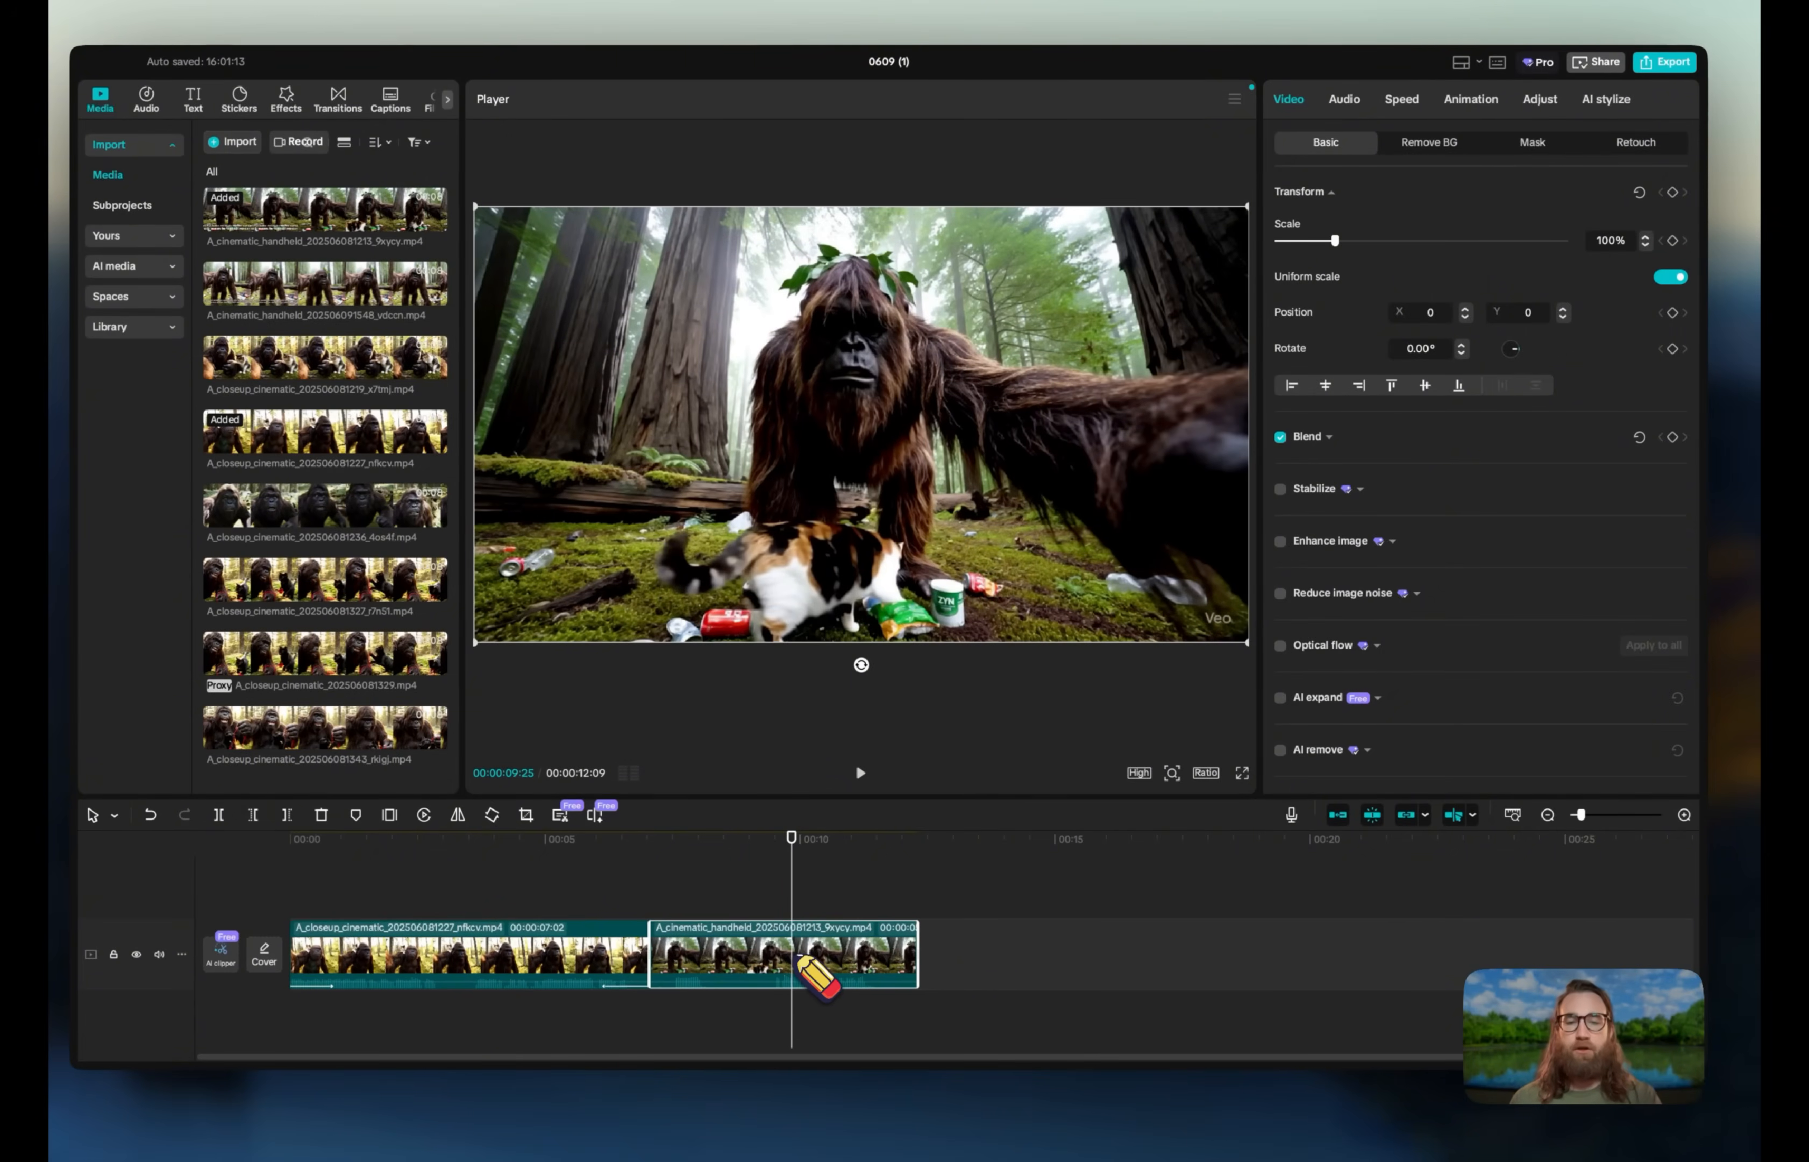
- Play across the join between the first and second clips to check how the cut looks
left_click_drag(793, 874, 636, 870)
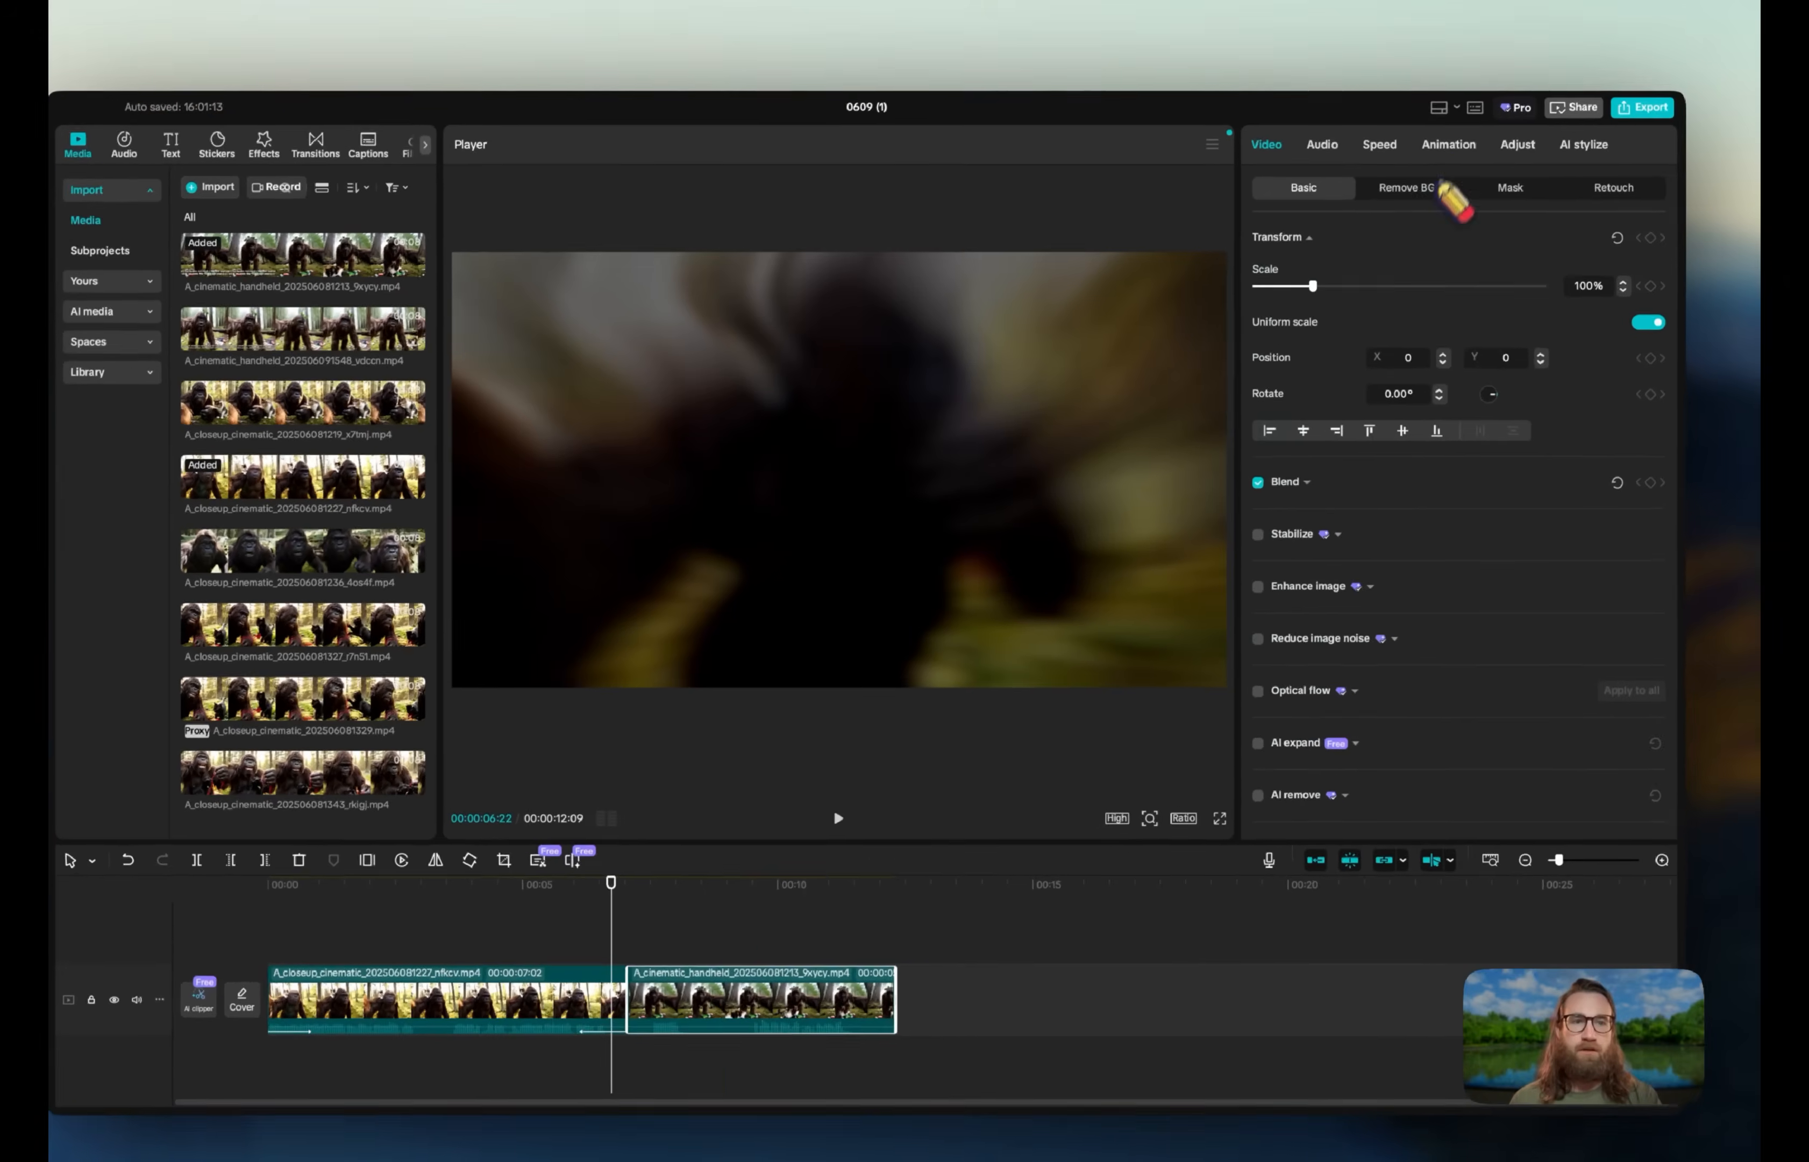
left_click(594, 927)
key("space")
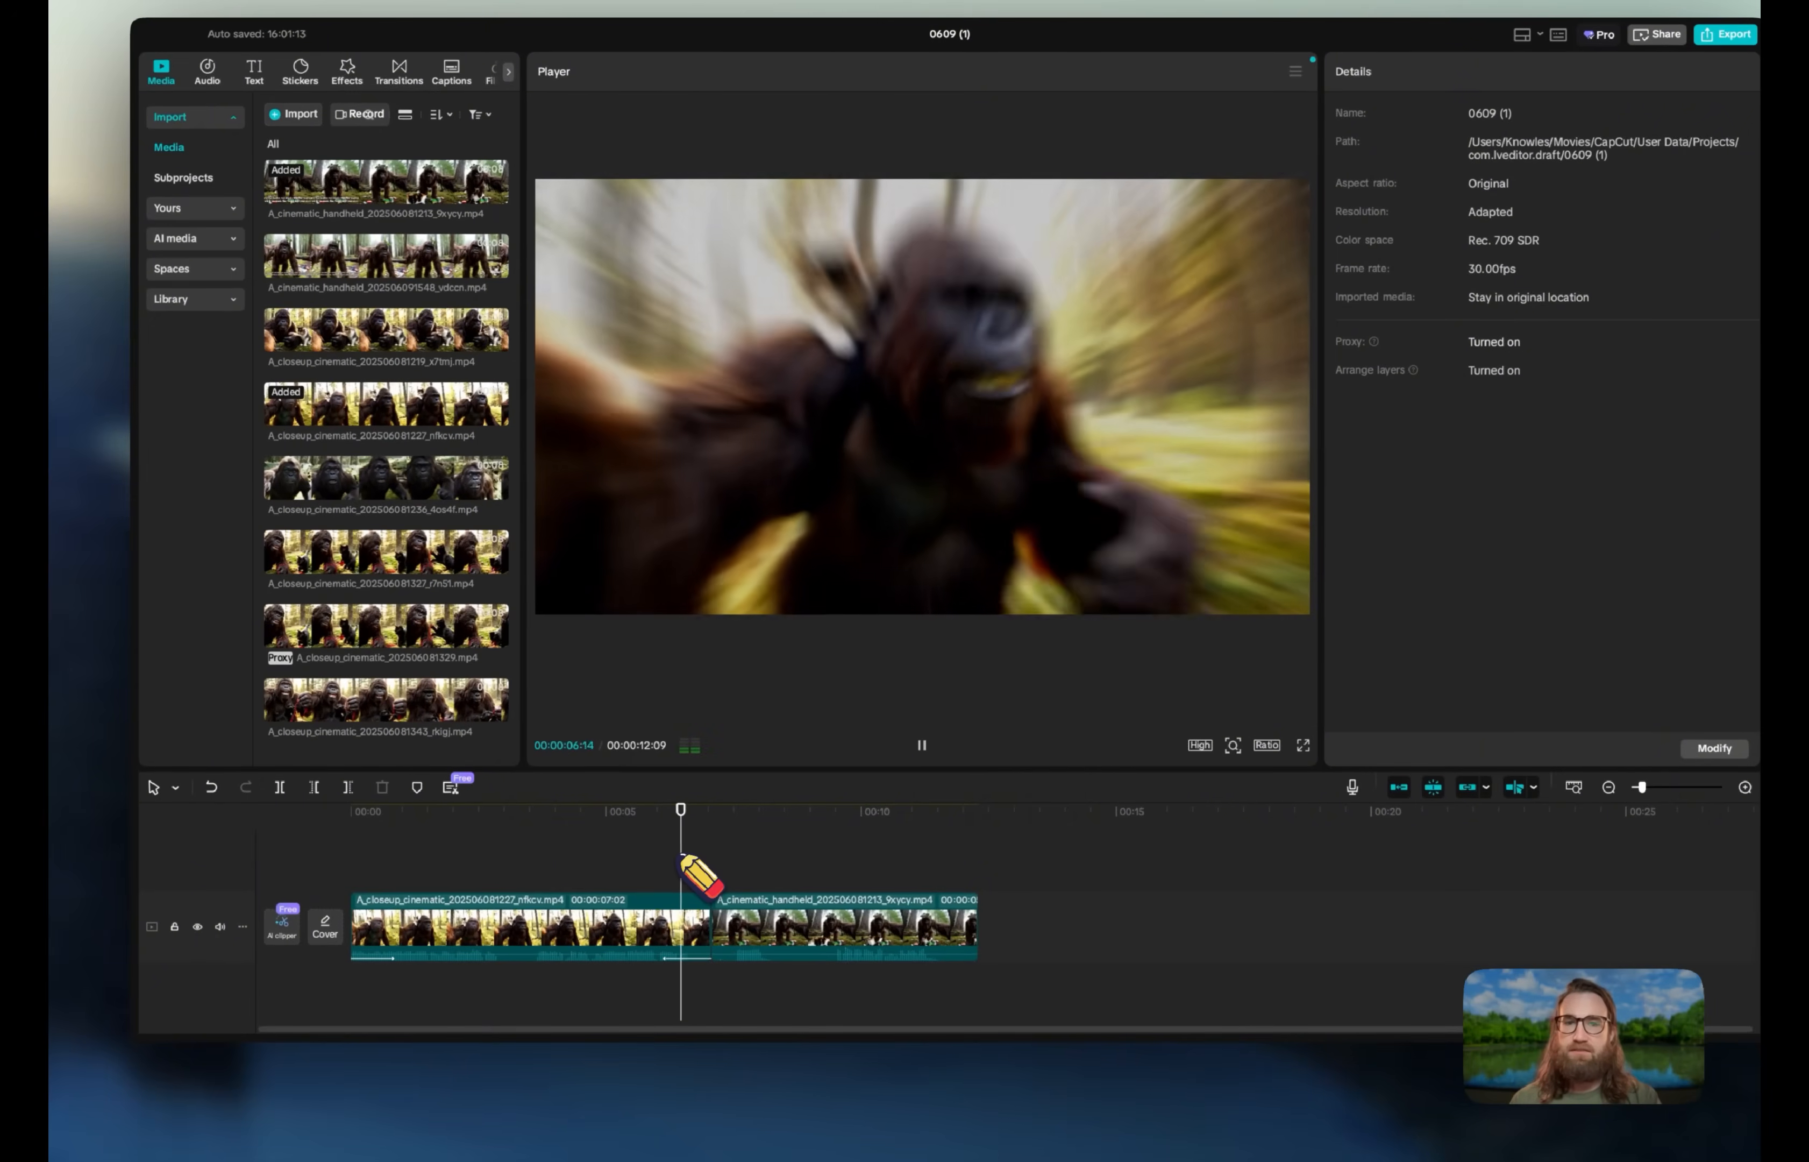
left_click(738, 869)
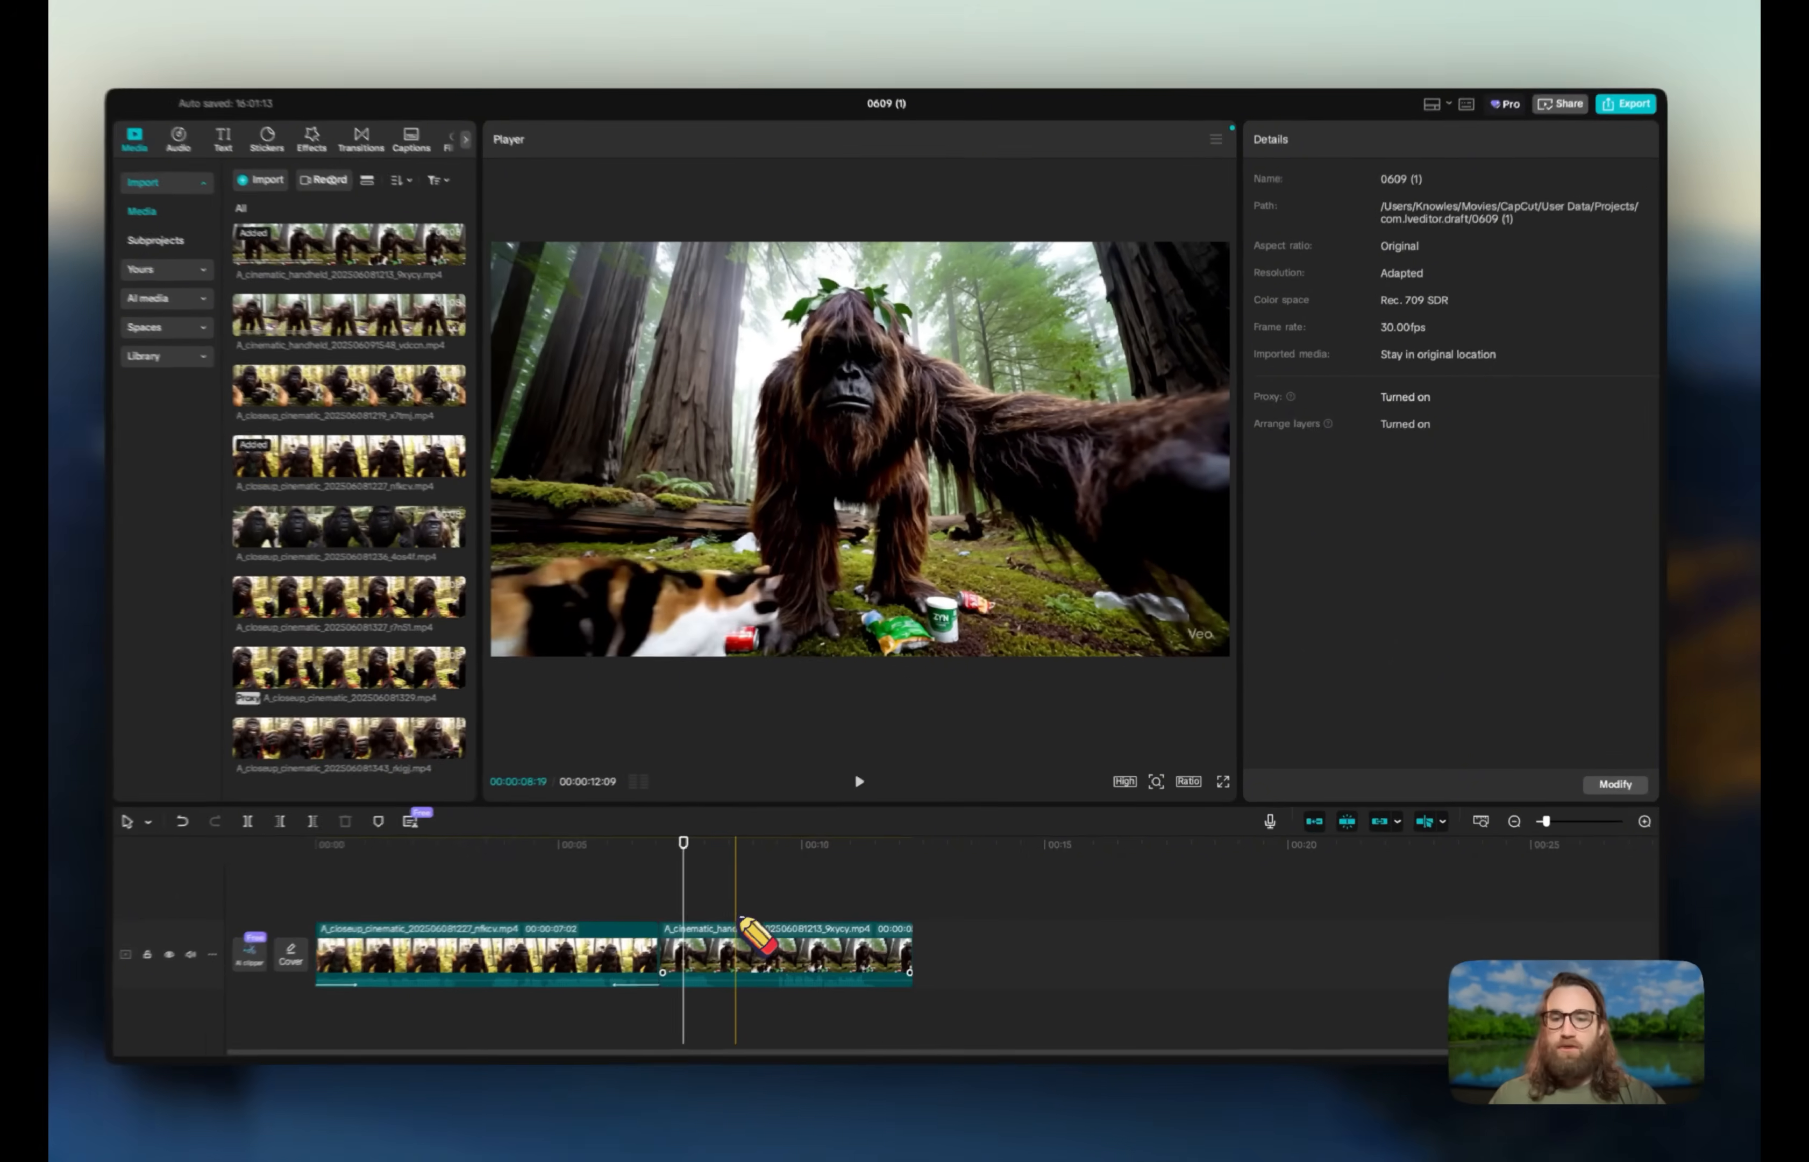
- Apply the Blur In entrance animation to the second clip and set its saturation to -30
left_click(806, 940)
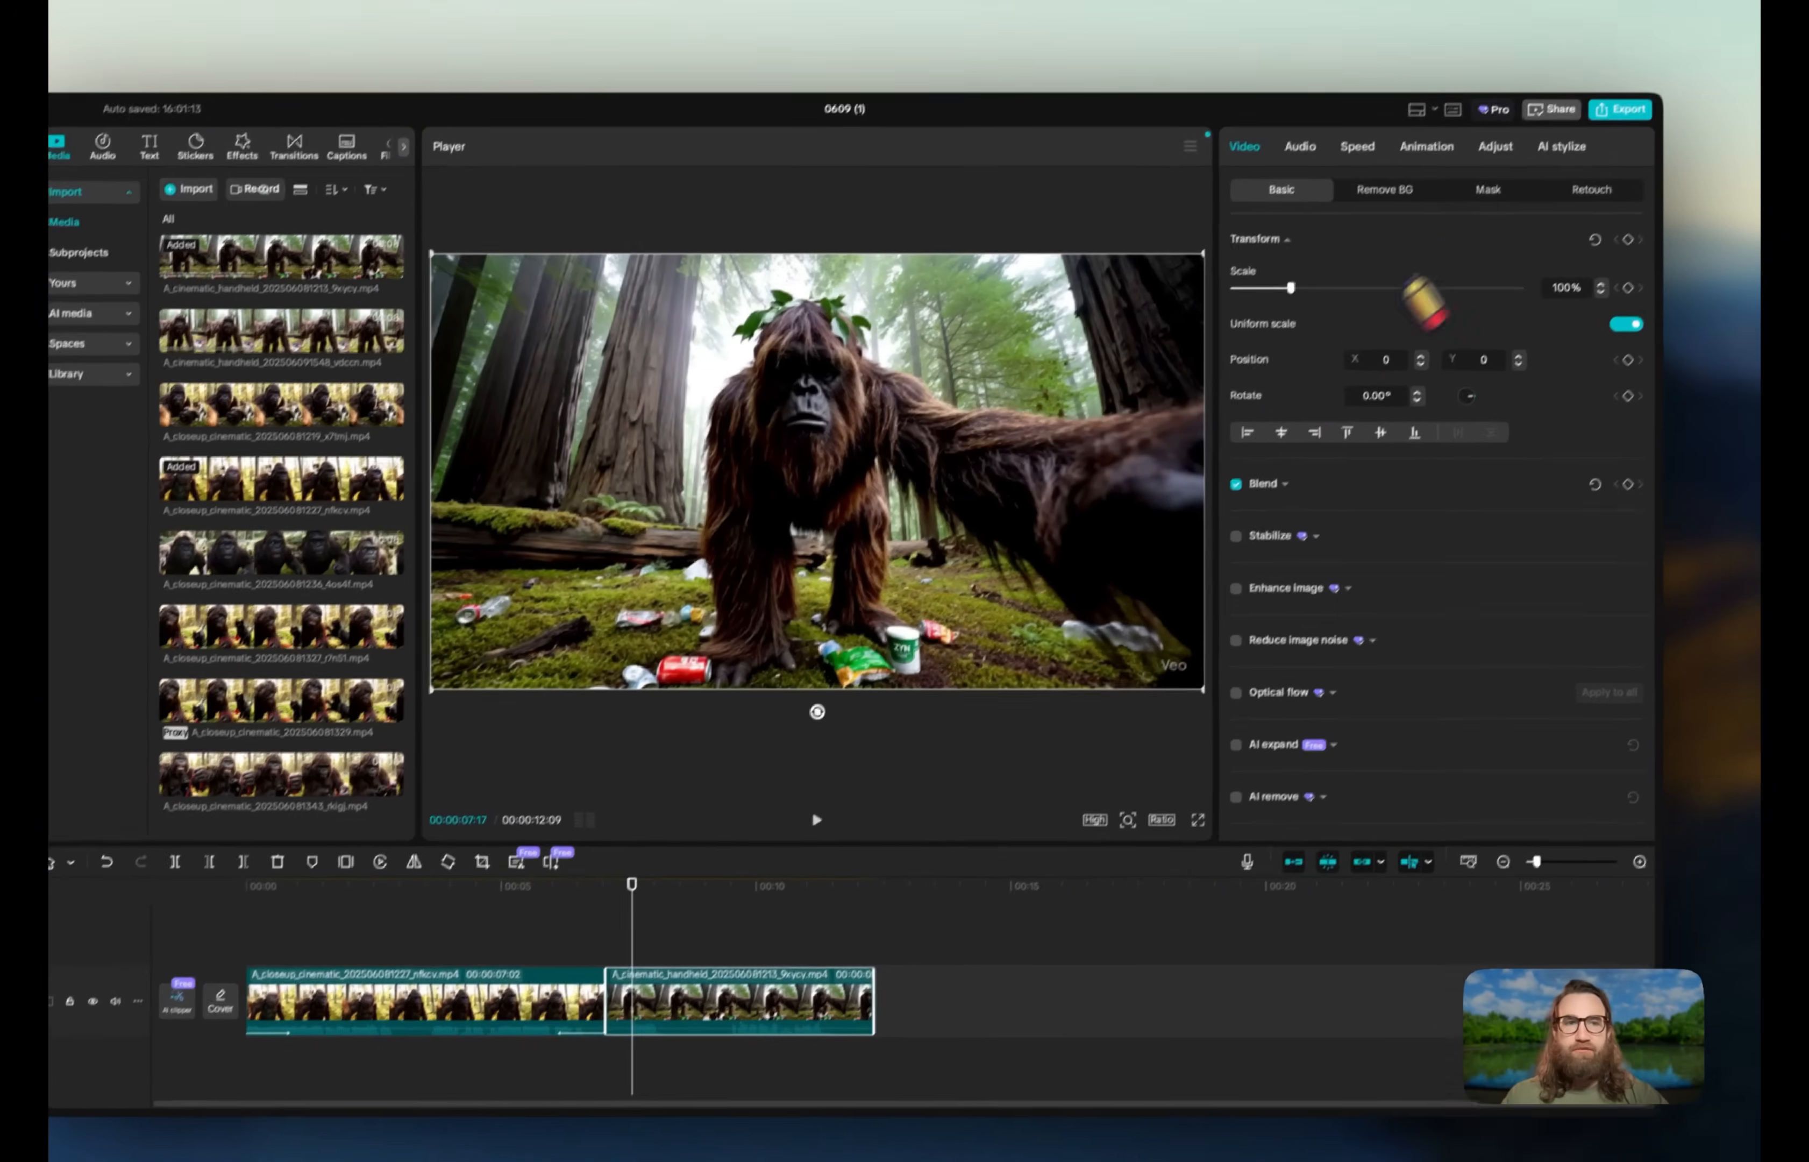
left_click(1426, 145)
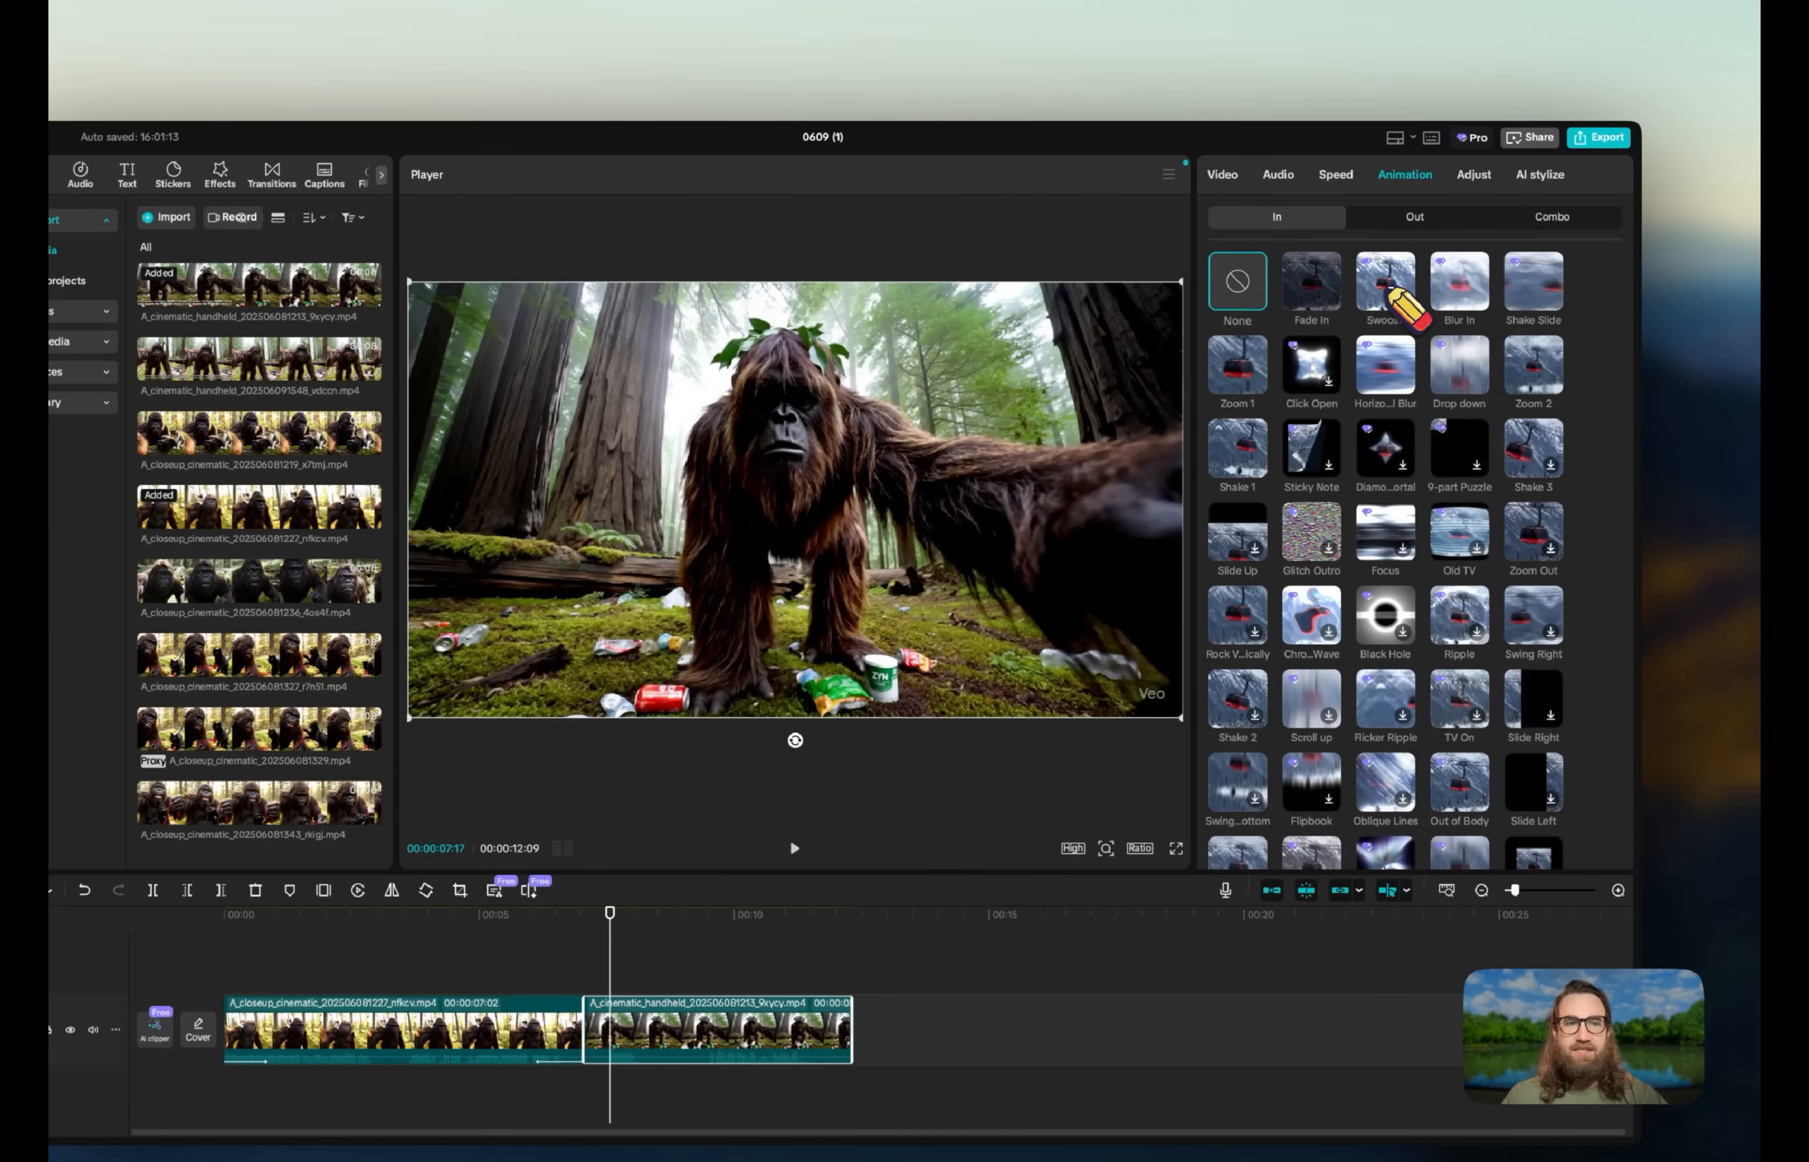
left_click(1449, 303)
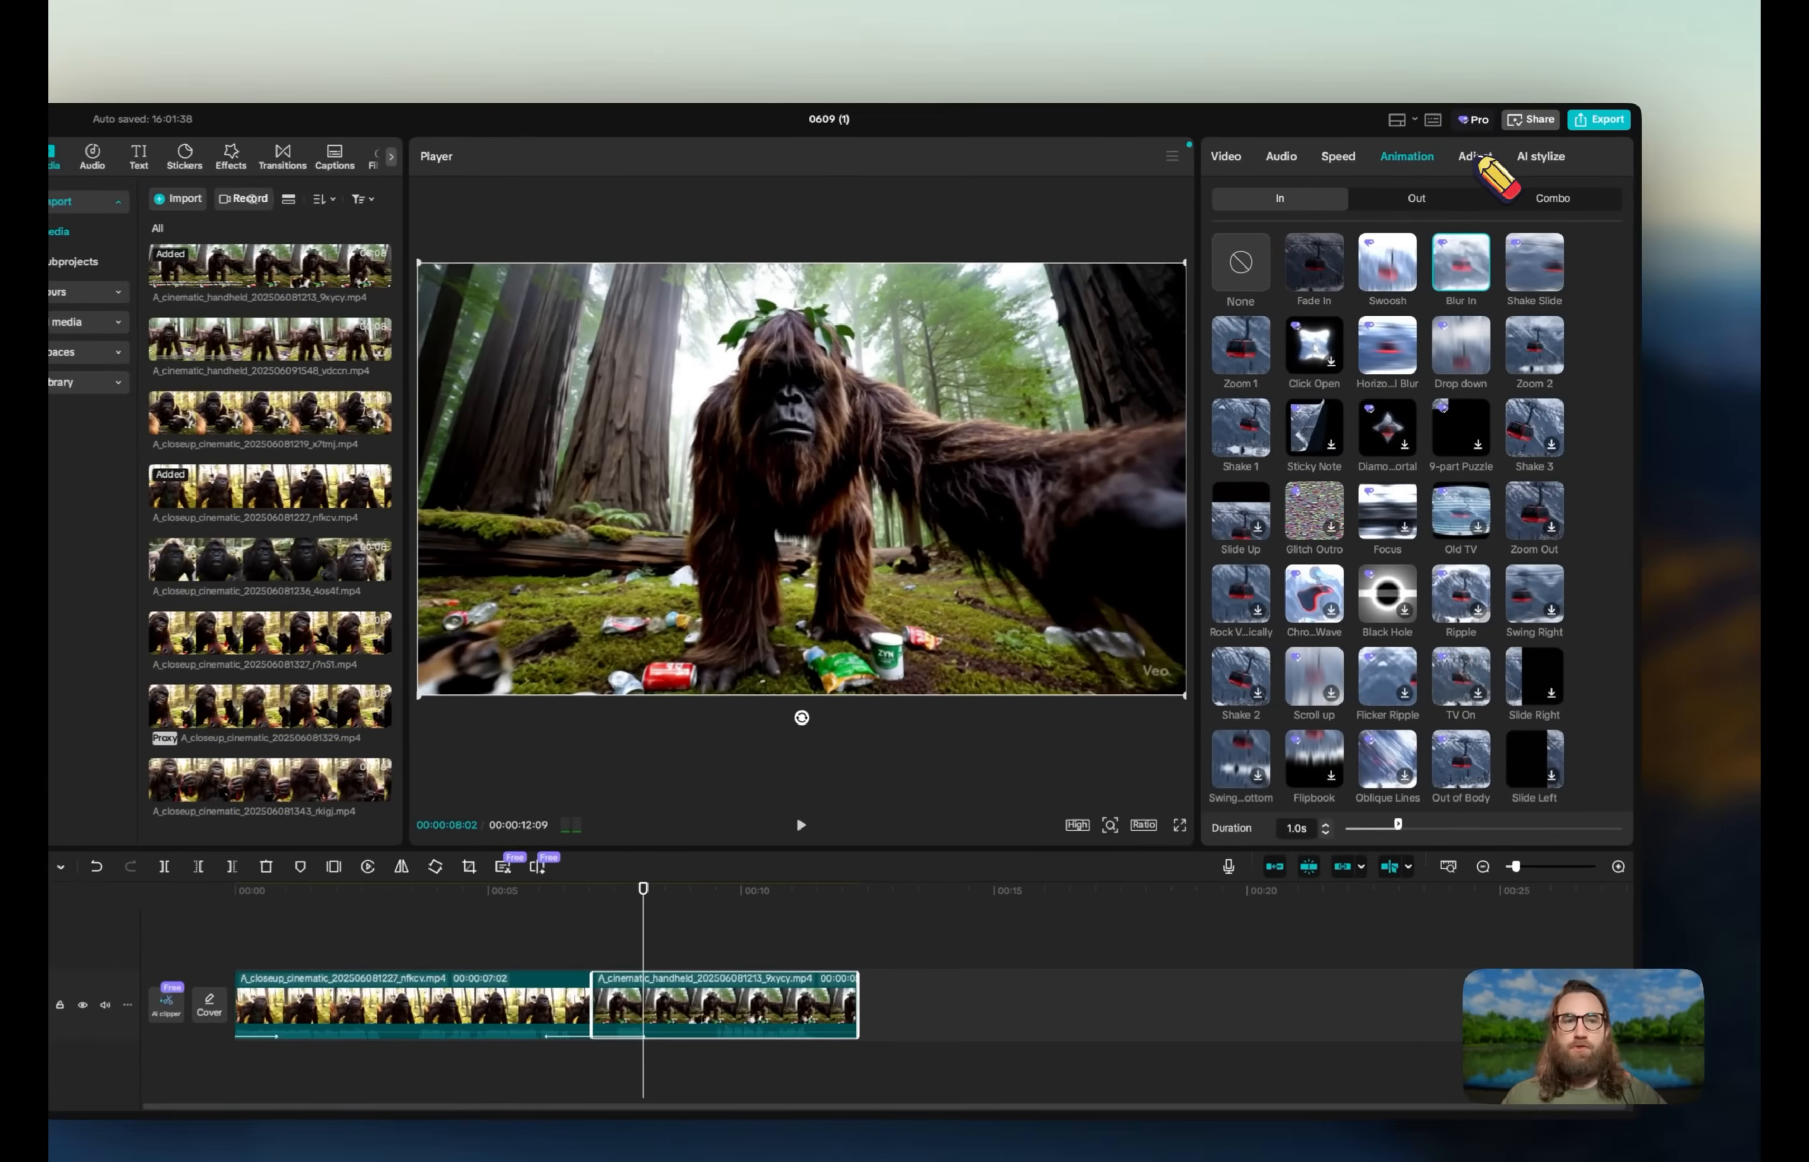
left_click(1490, 169)
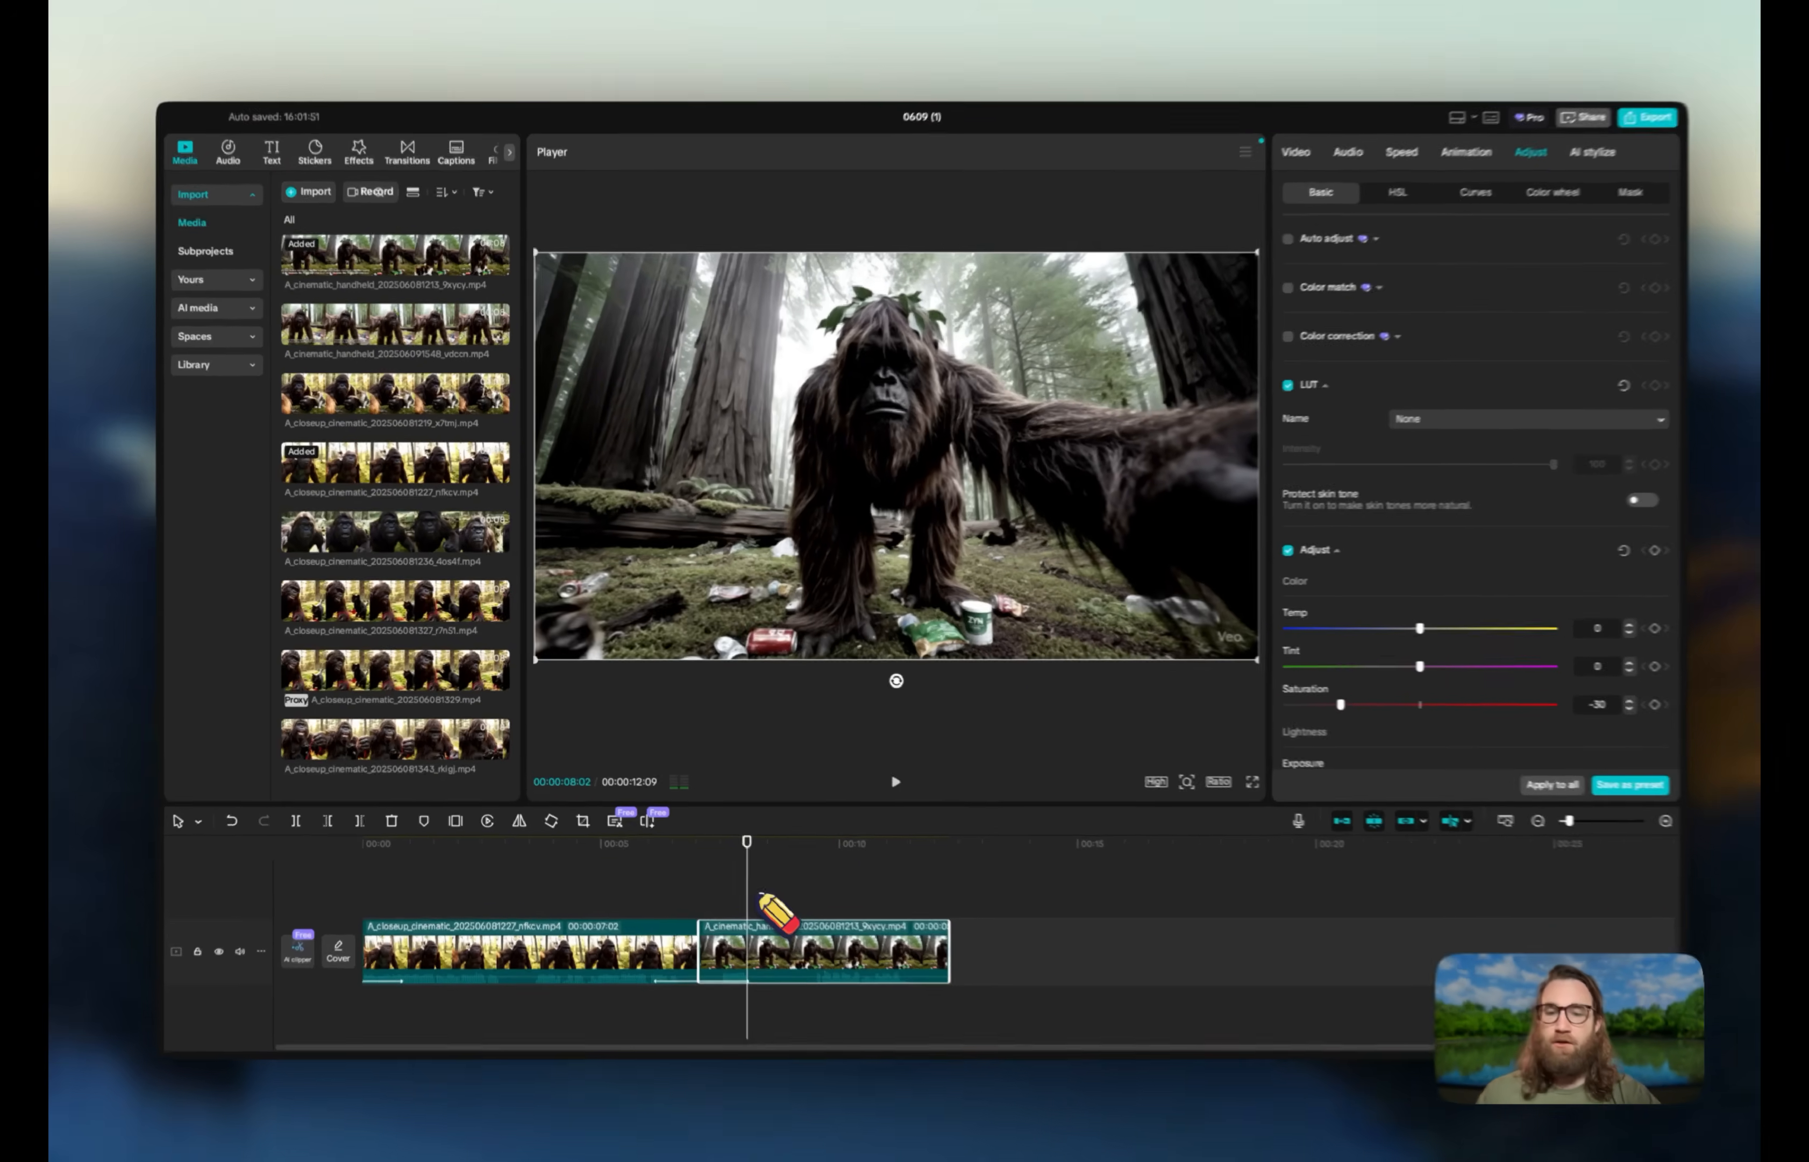
- Add a default text clip at 00:00:07:22 over the second clip, reading "Apr. 22nd 2020"
mouse_move(737, 879)
left_mouse_down()
mouse_move(710, 879)
mouse_move(751, 895)
left_mouse_up()
left_click(735, 904)
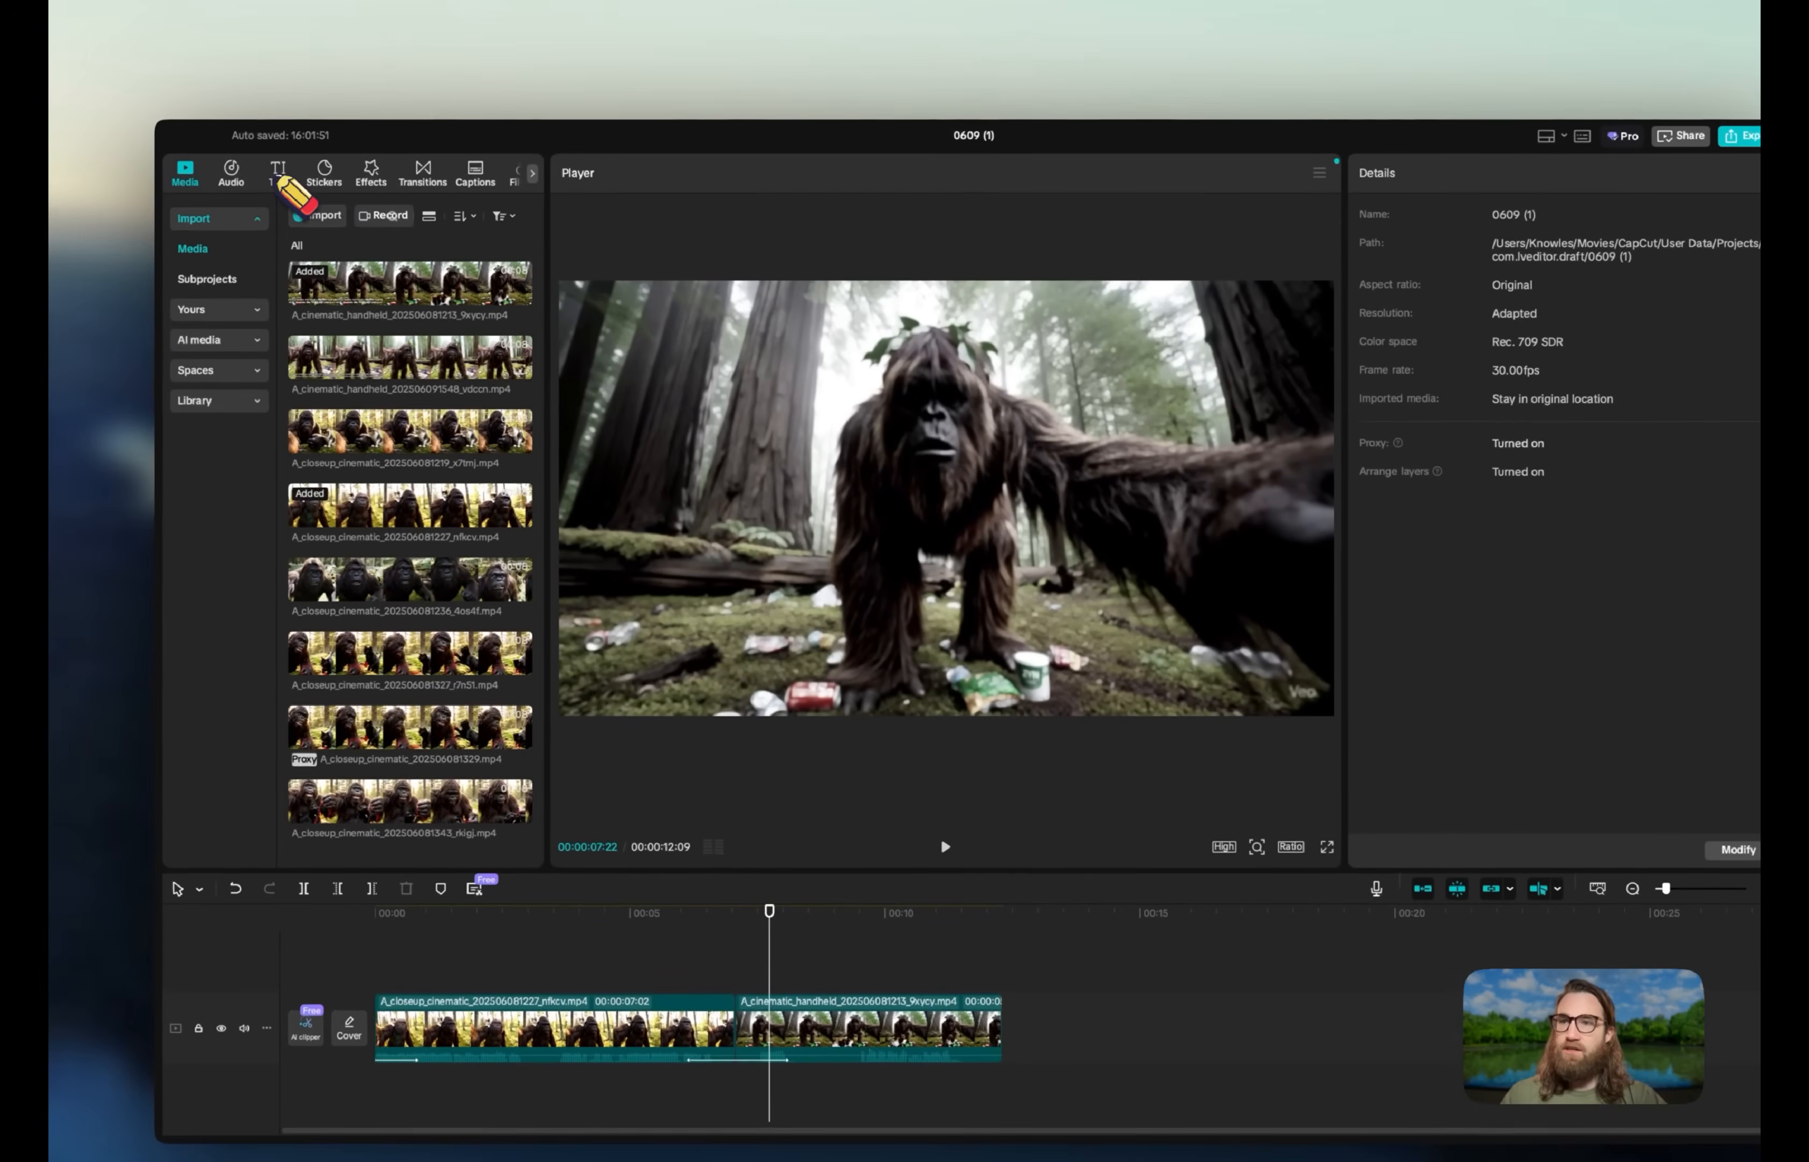
left_click(257, 120)
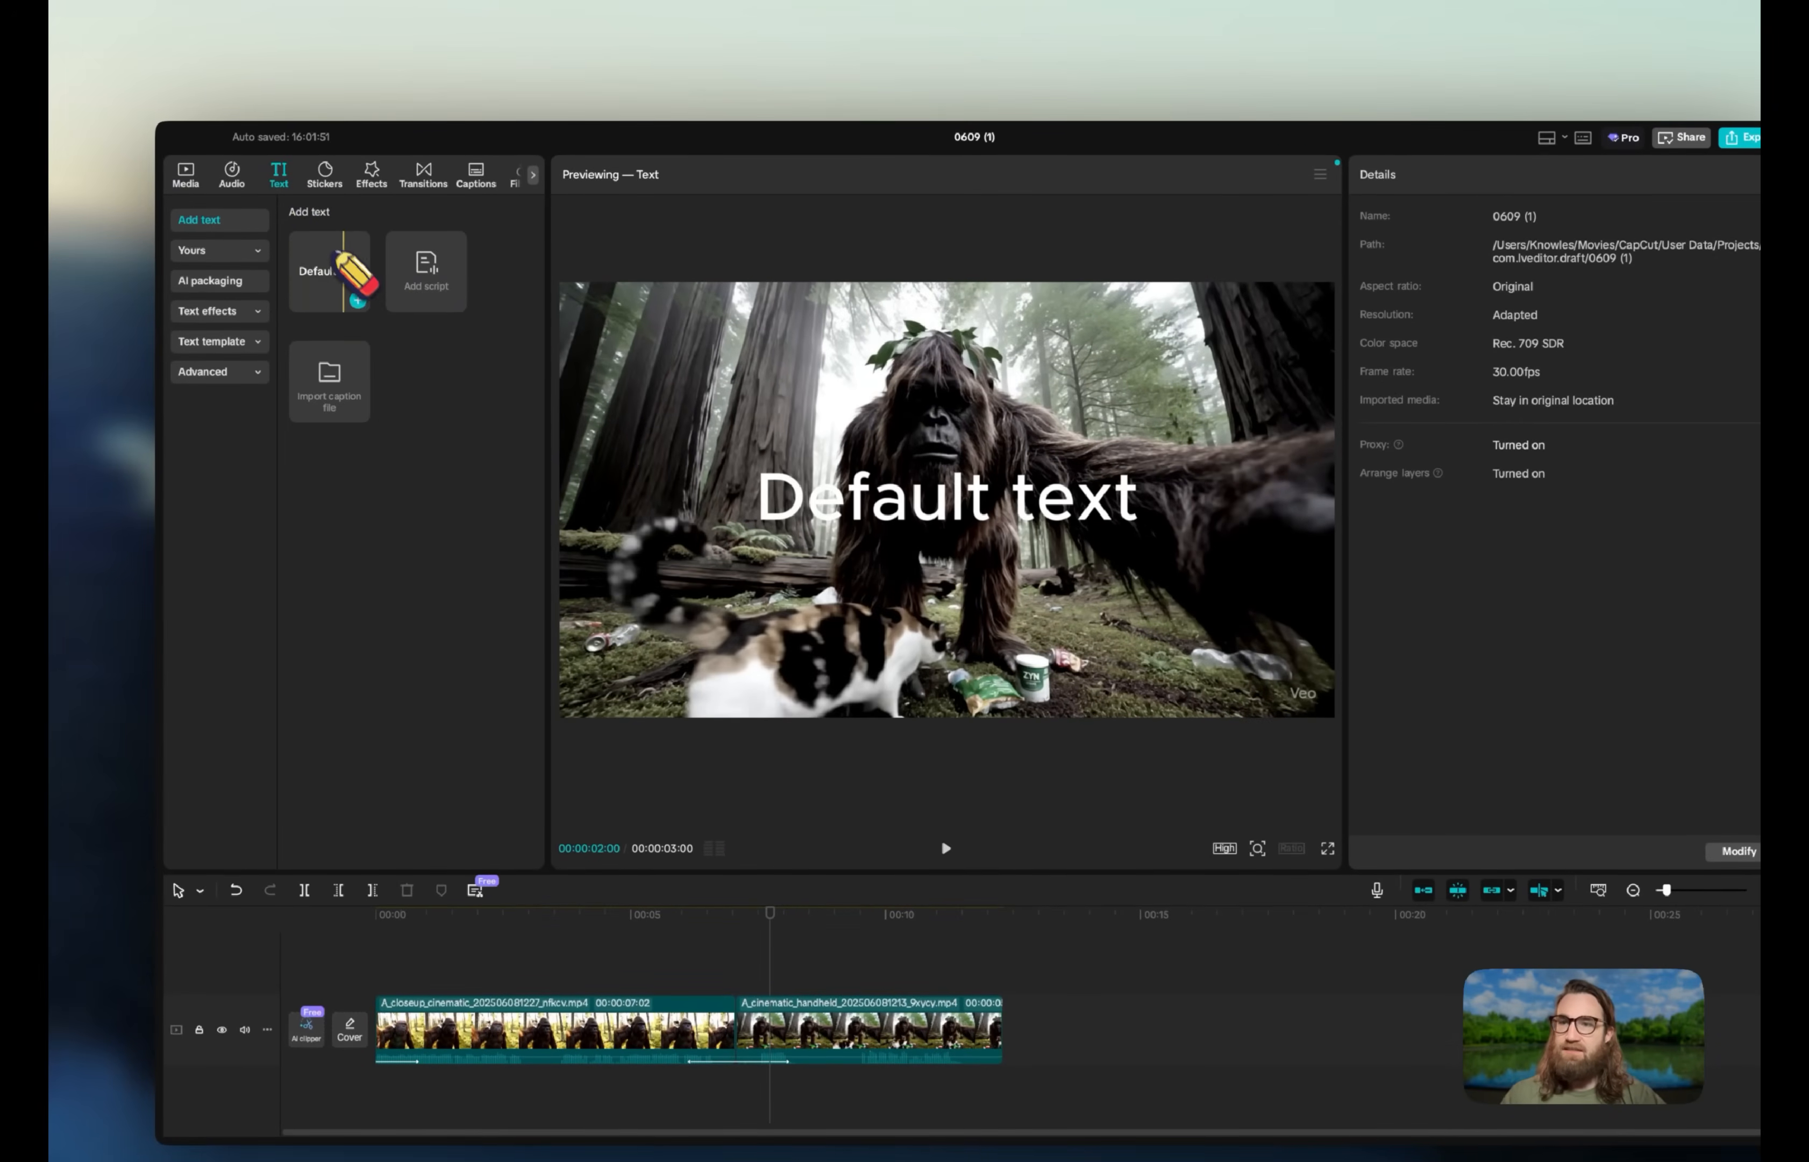
left_click(357, 295)
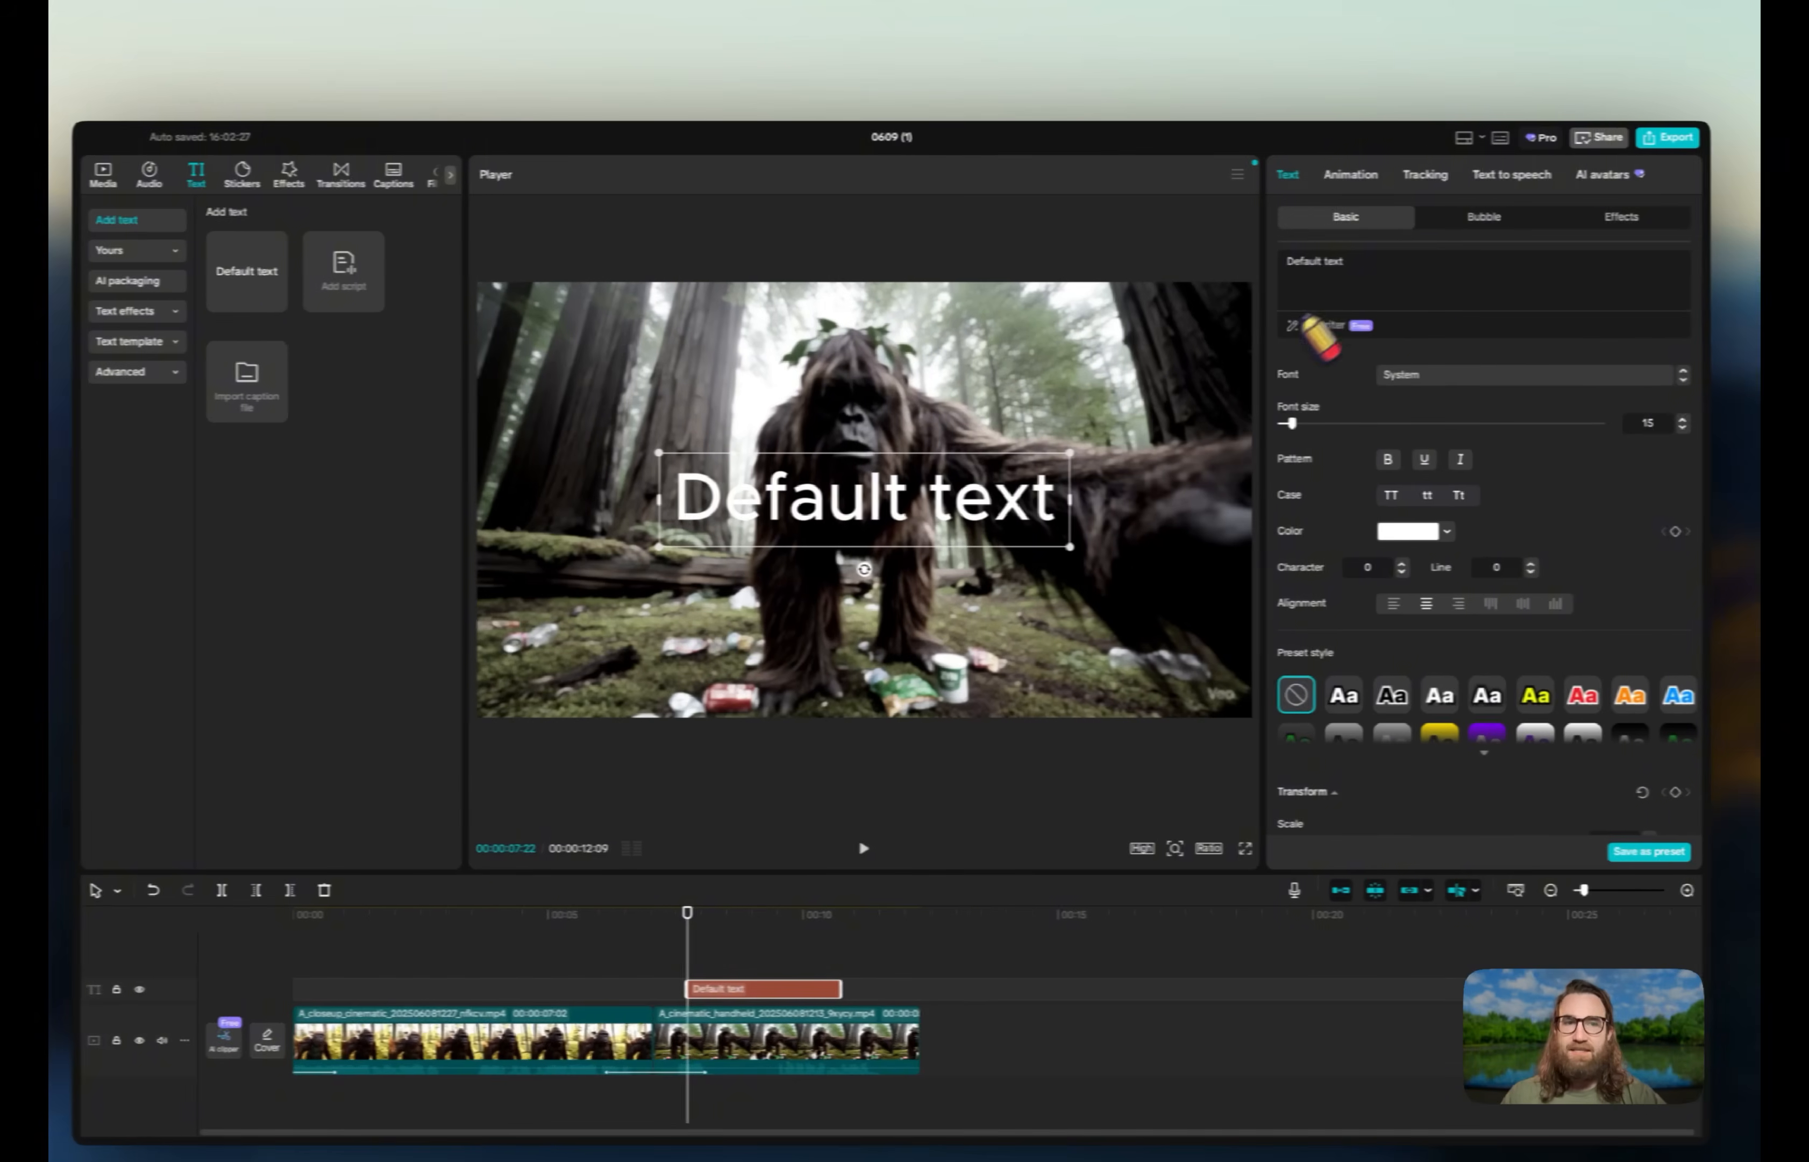
triple_click(1316, 268)
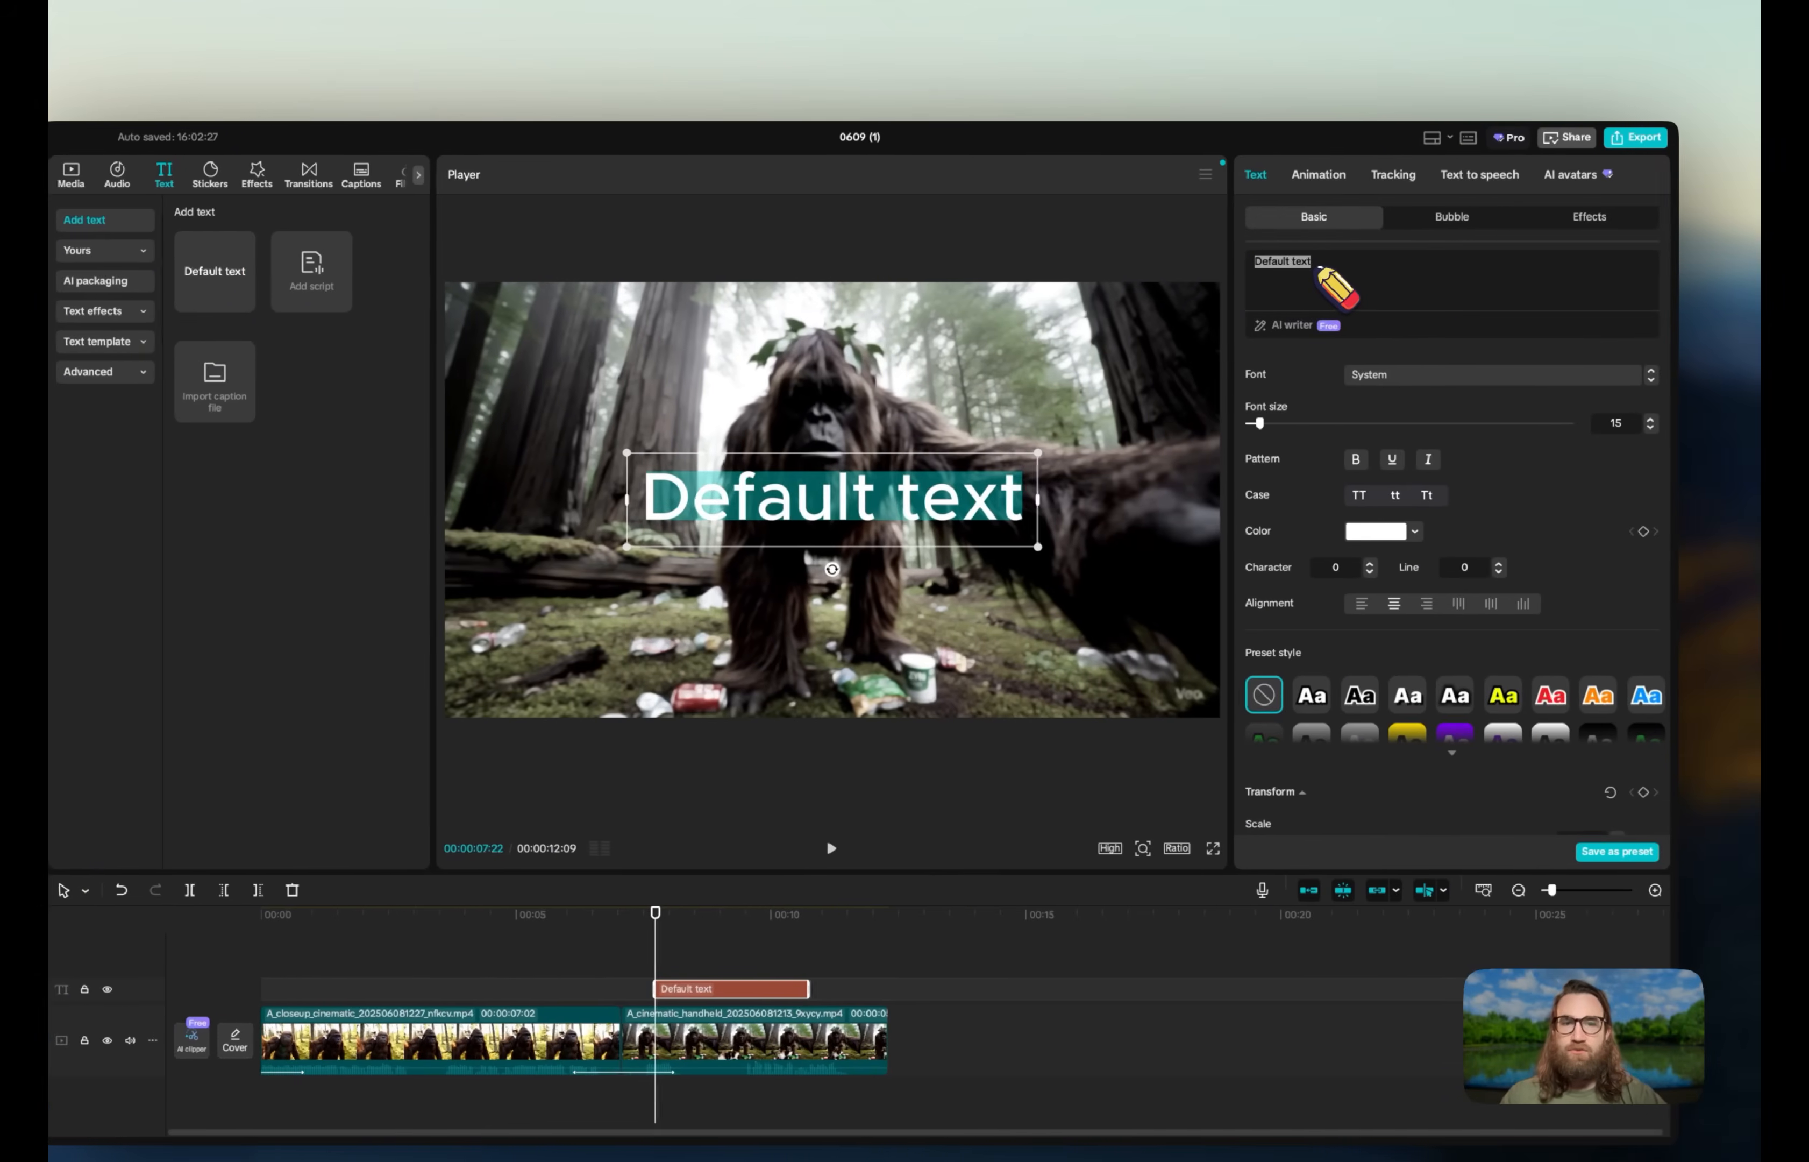
type("Apr.")
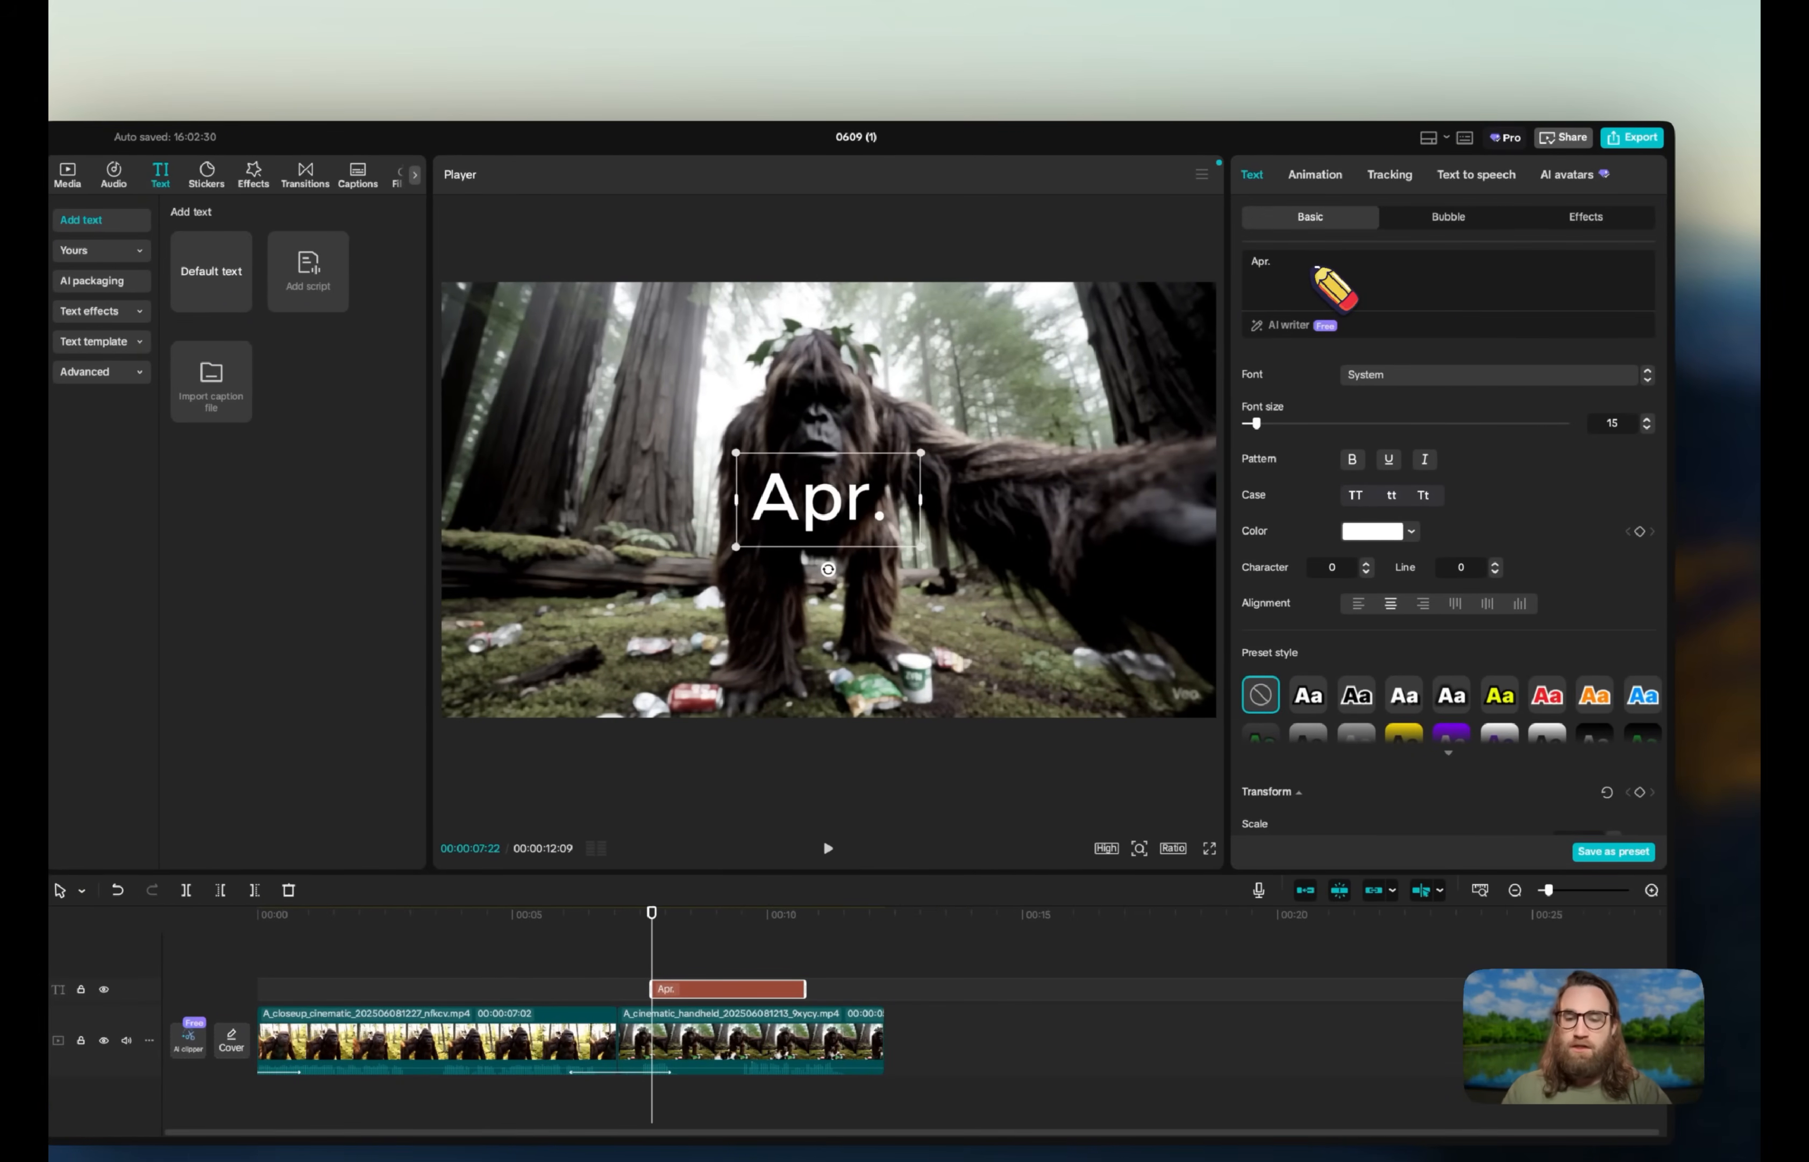
type(" 22nd 202")
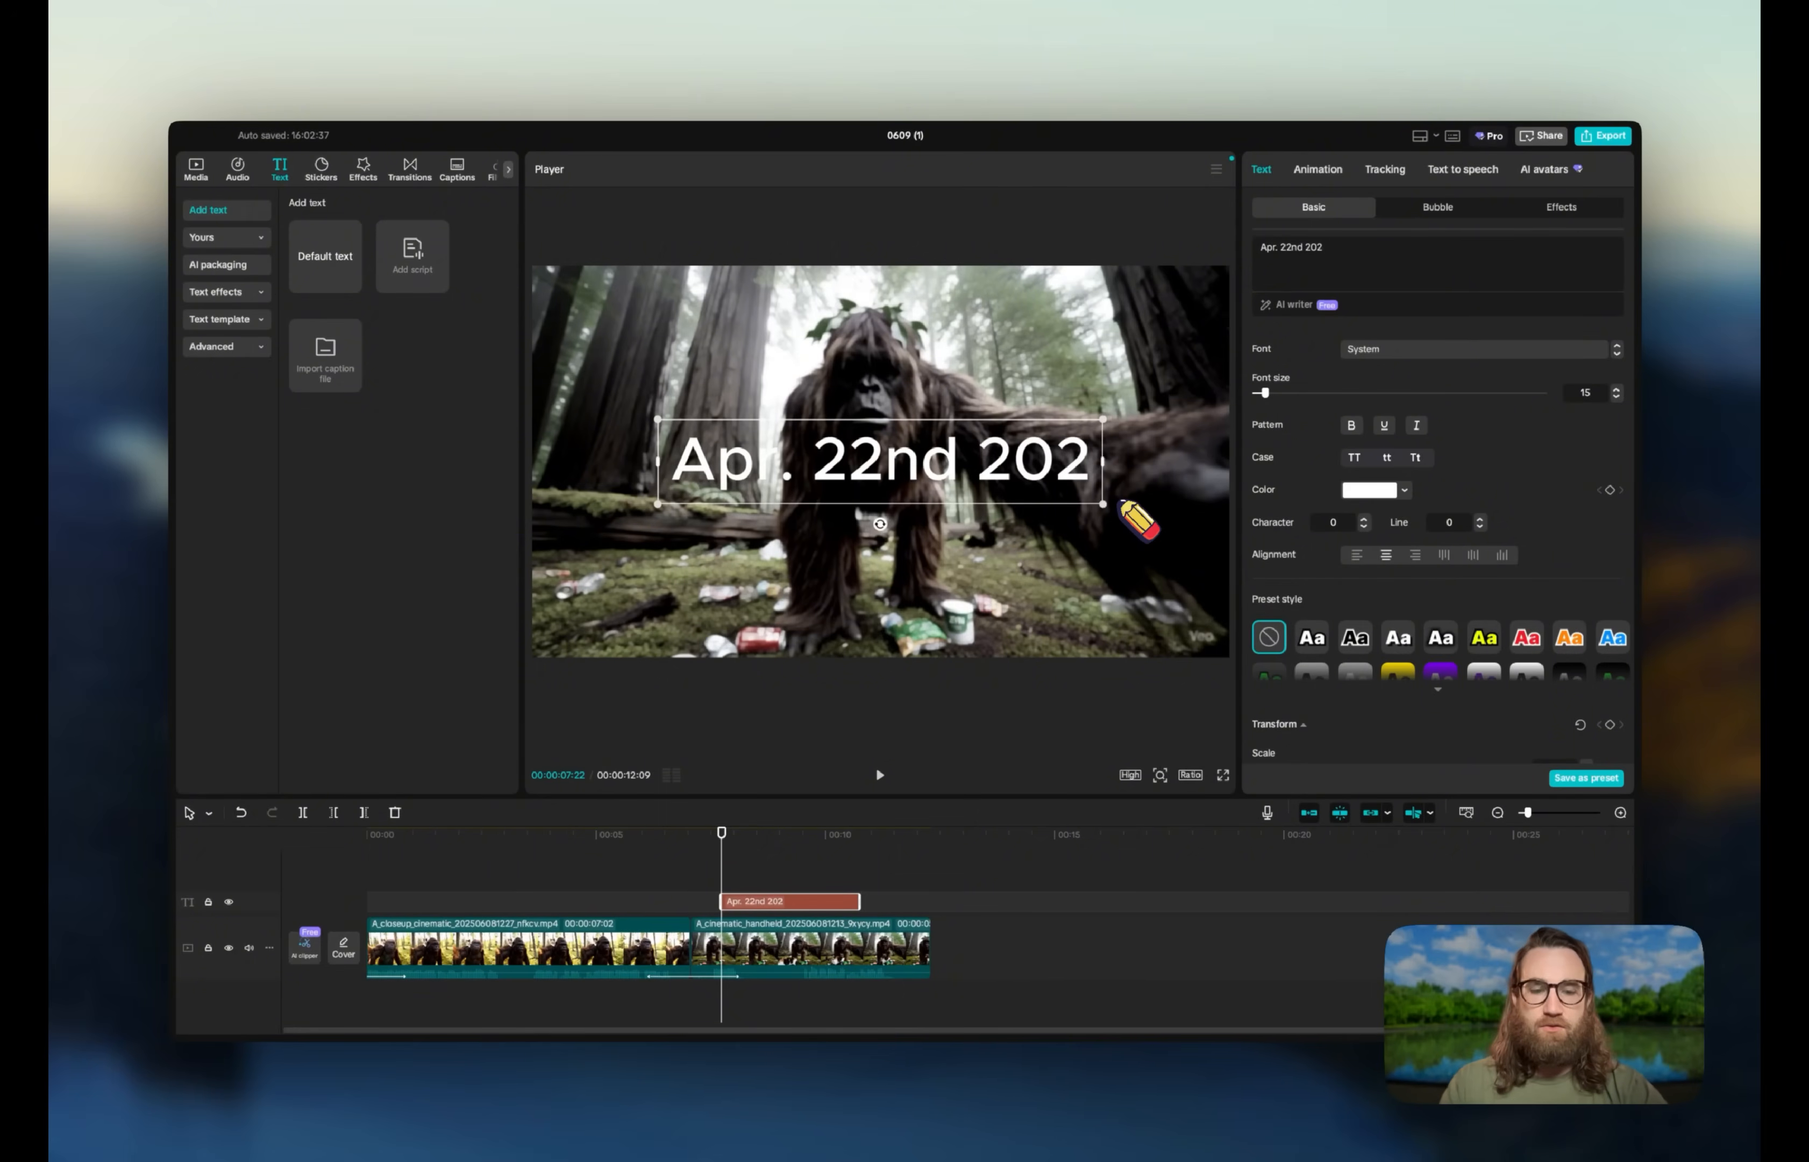
type("0")
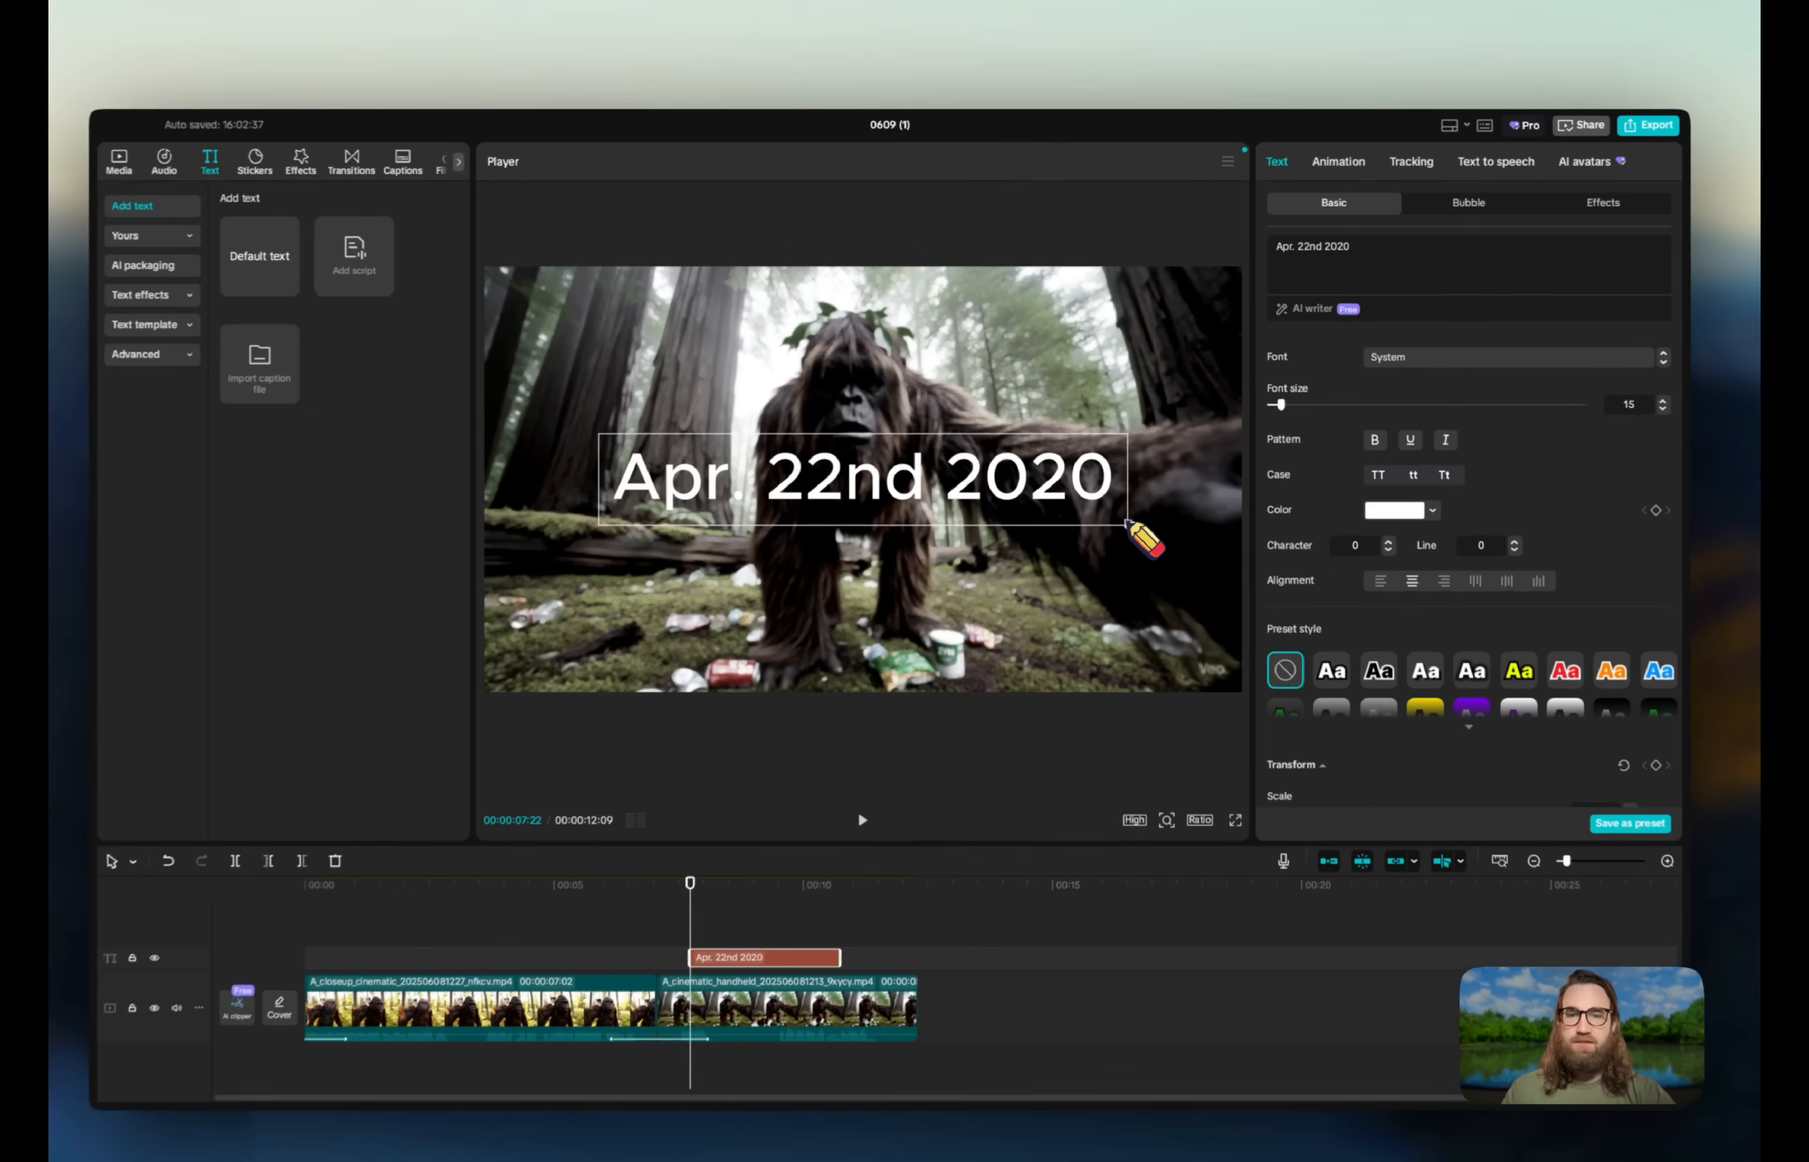
- Shrink the date text to 25% scale in the frame's upper-left corner and apply the green preset style with black outline
mouse_move(1119, 500)
left_mouse_down()
mouse_move(981, 477)
mouse_move(698, 285)
mouse_move(678, 303)
mouse_move(706, 331)
mouse_move(678, 308)
left_mouse_up()
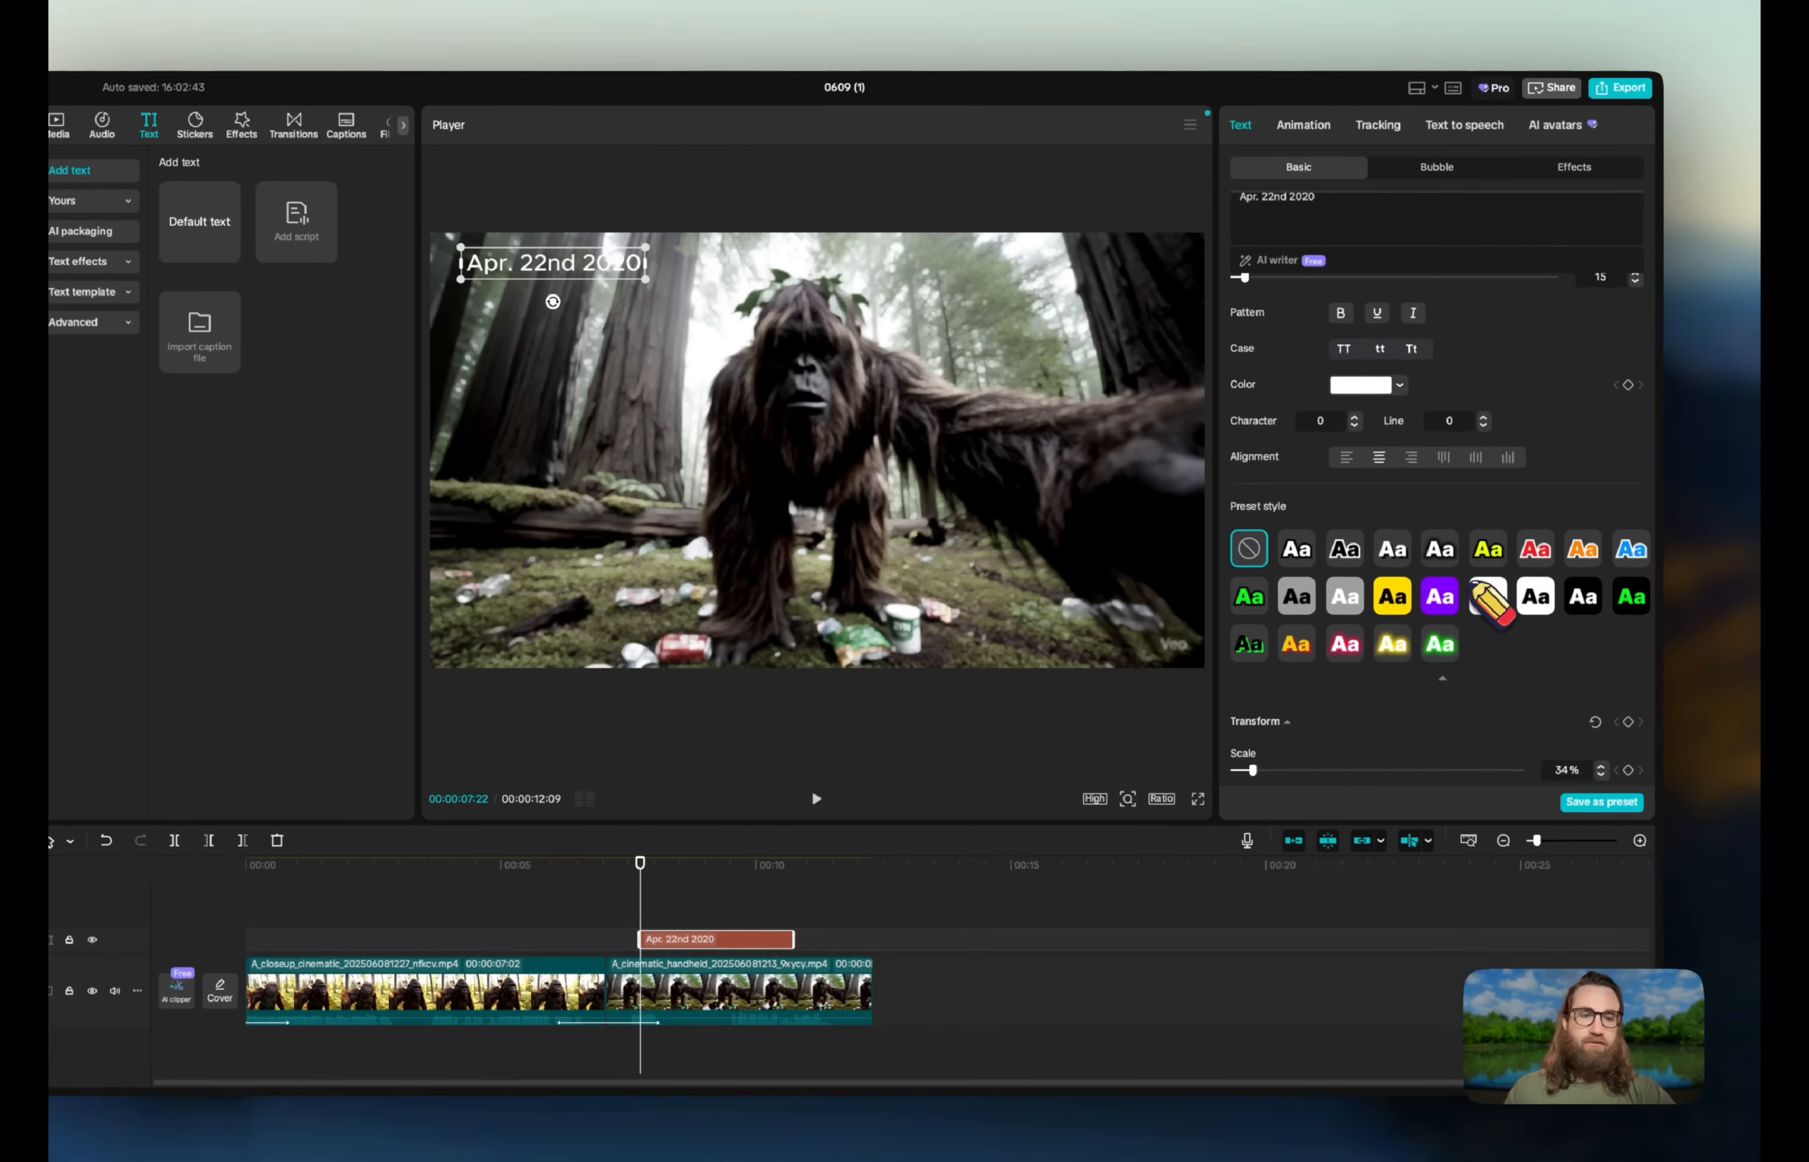
scroll(1475, 584, "down", 2)
left_click(1262, 537)
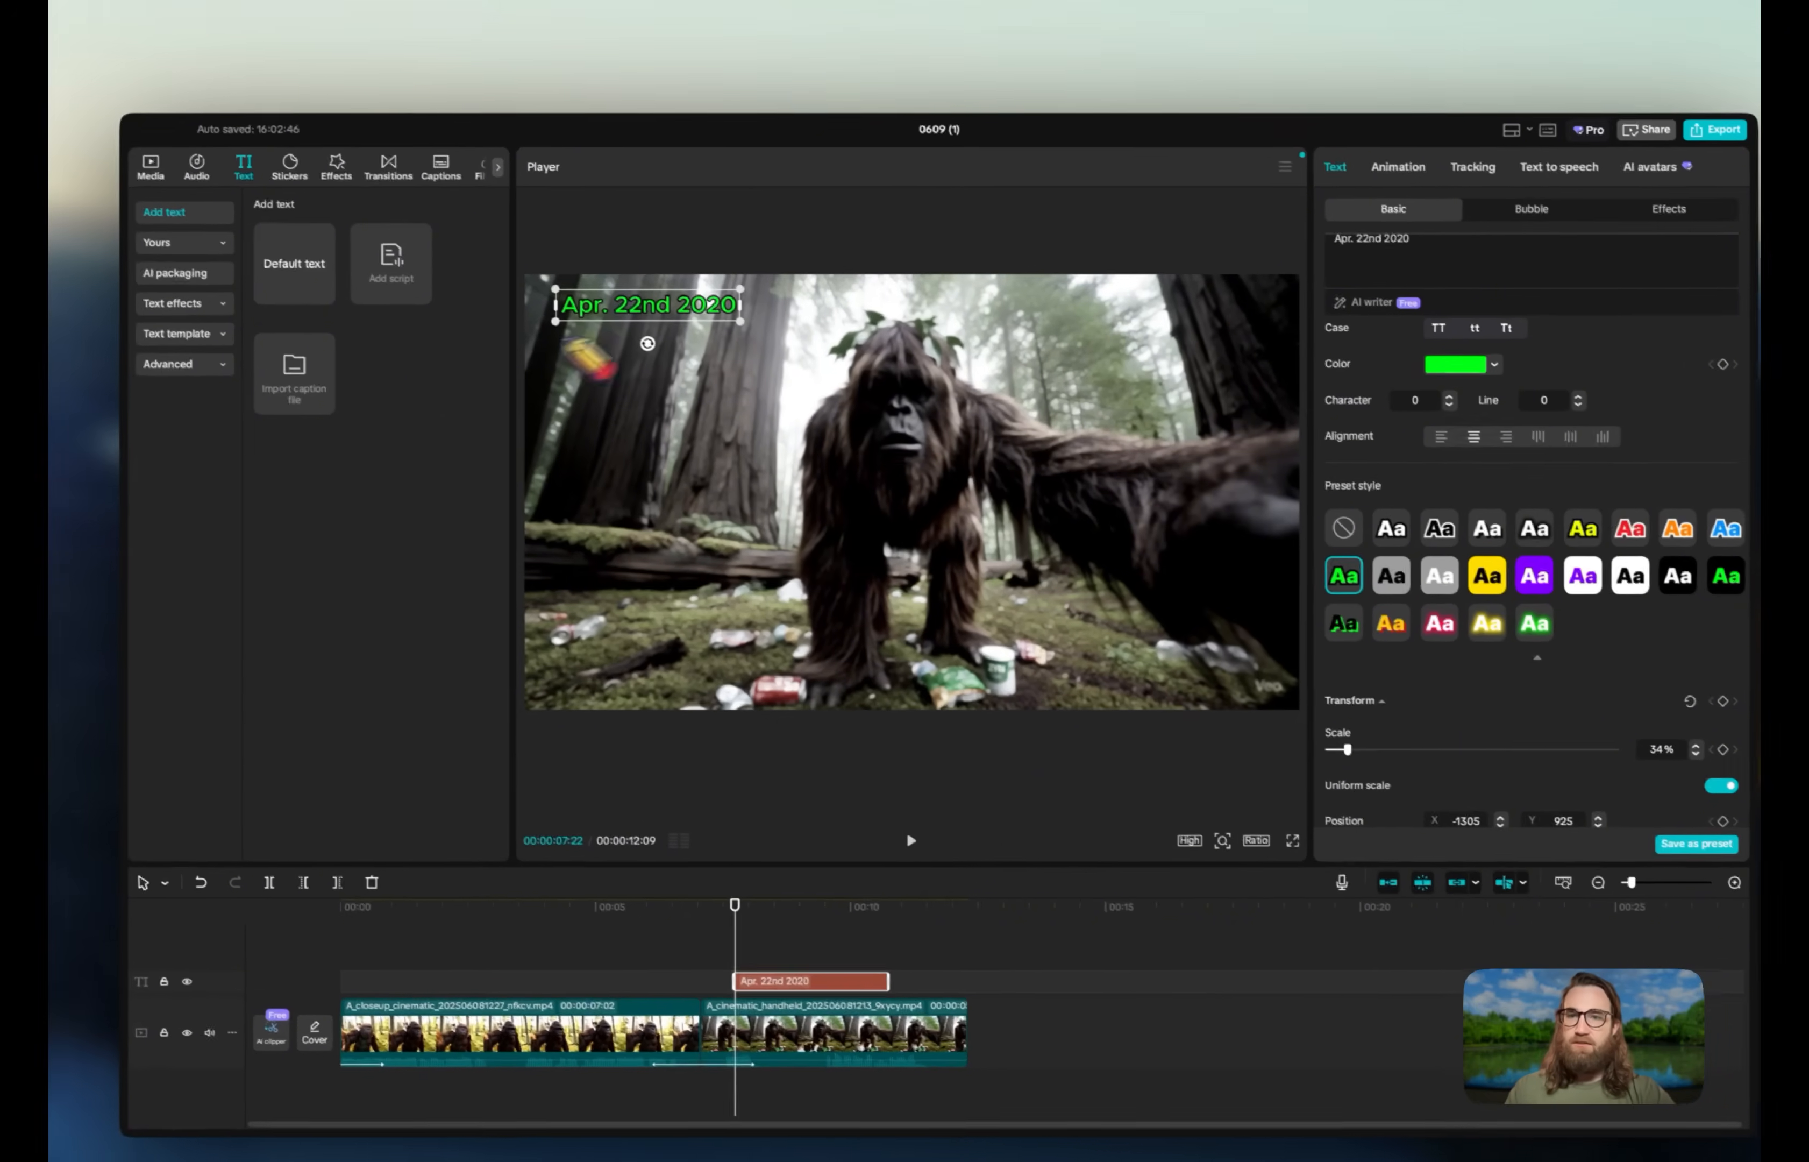
left_click_drag(646, 279, 602, 264)
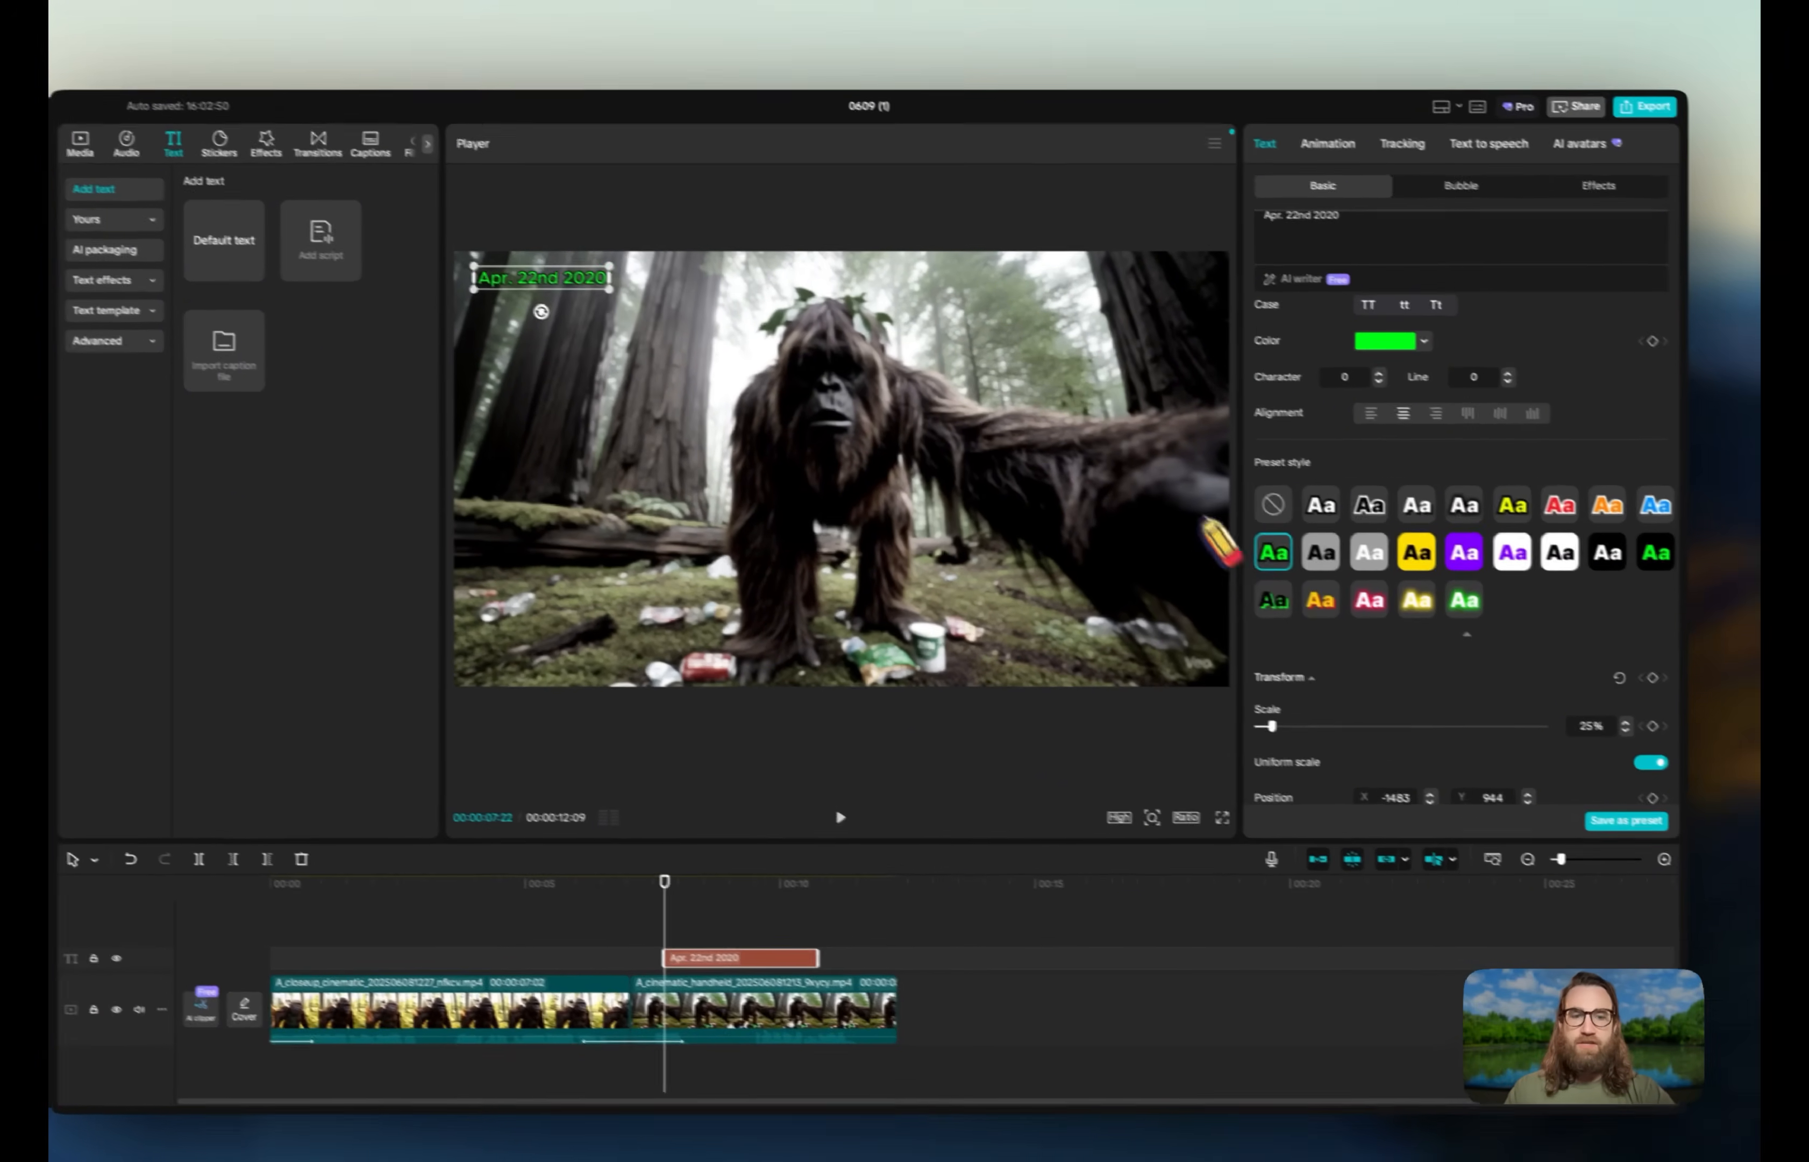
- Set the date text's opacity to 71%
scroll(1445, 685, "down", 5)
scroll(1322, 715, "down", 2)
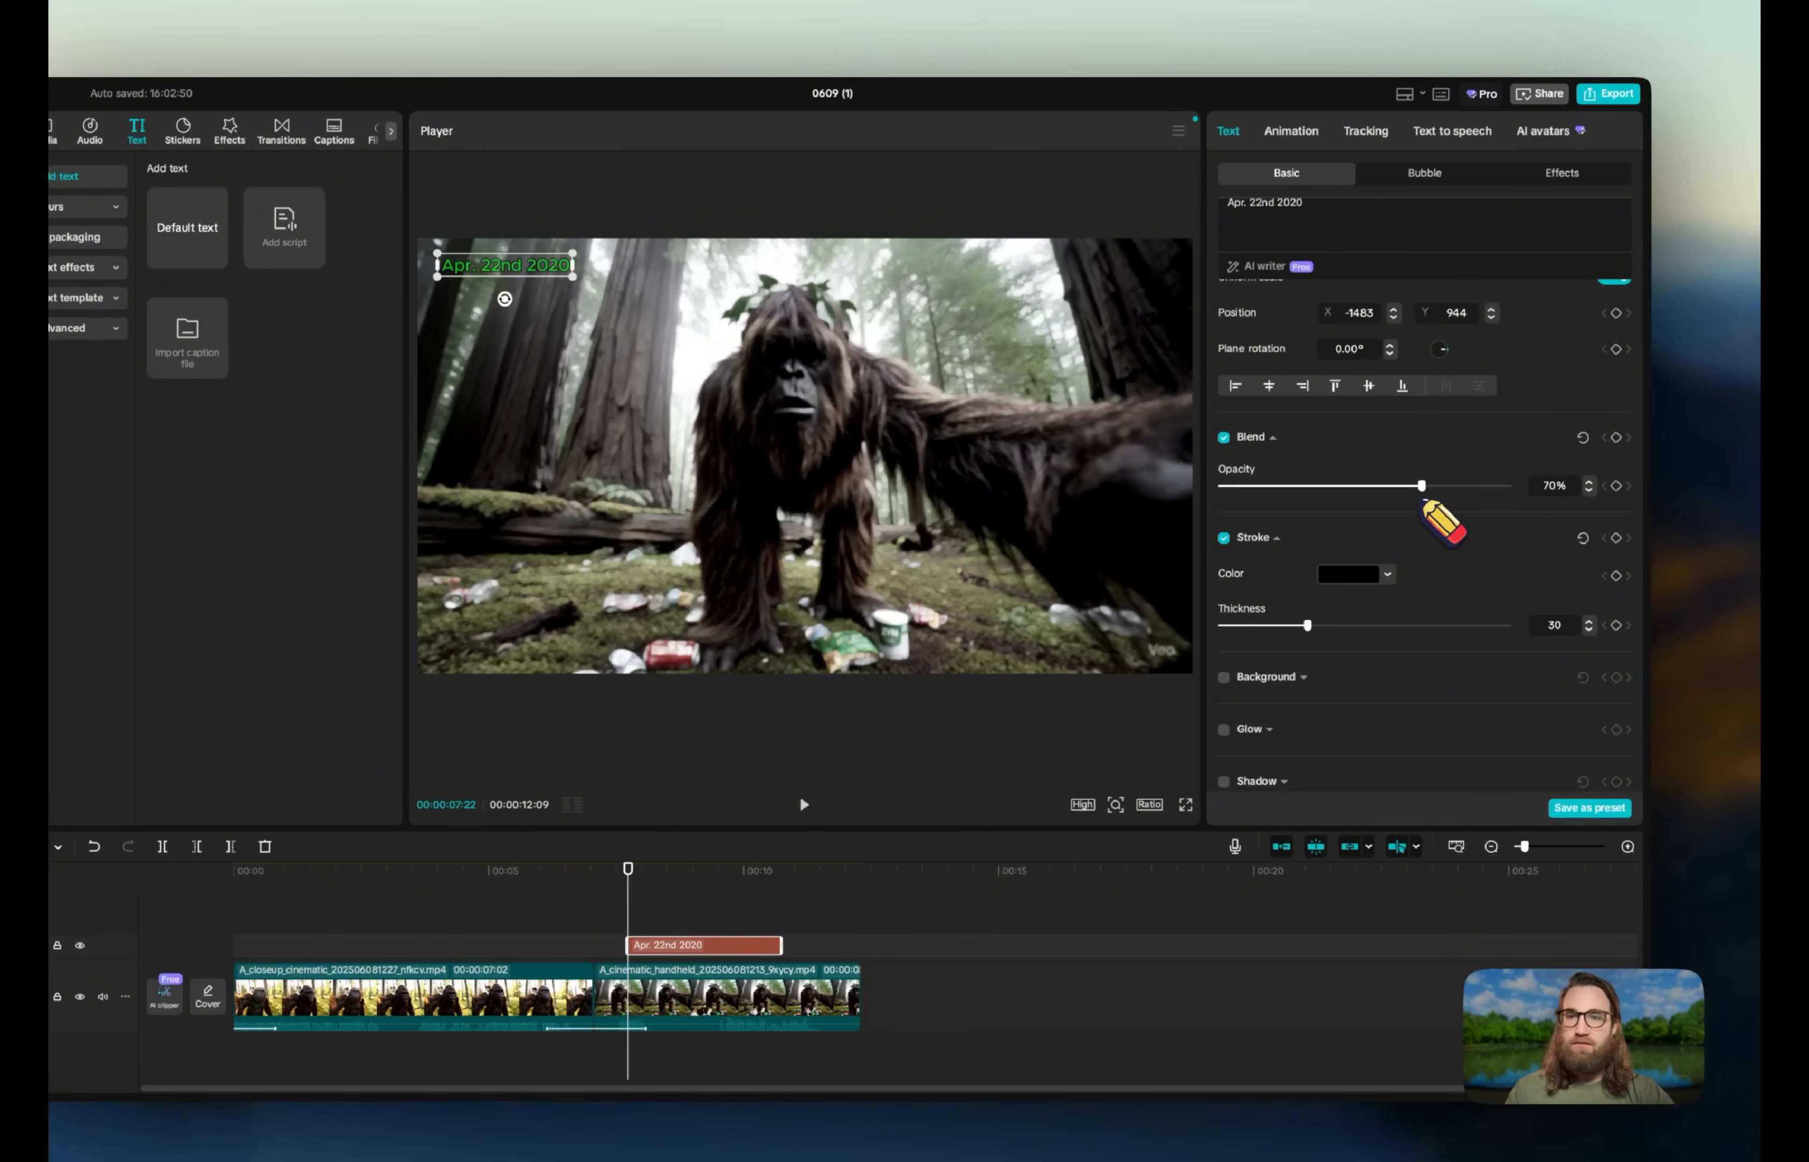
left_click_drag(1423, 499, 1427, 500)
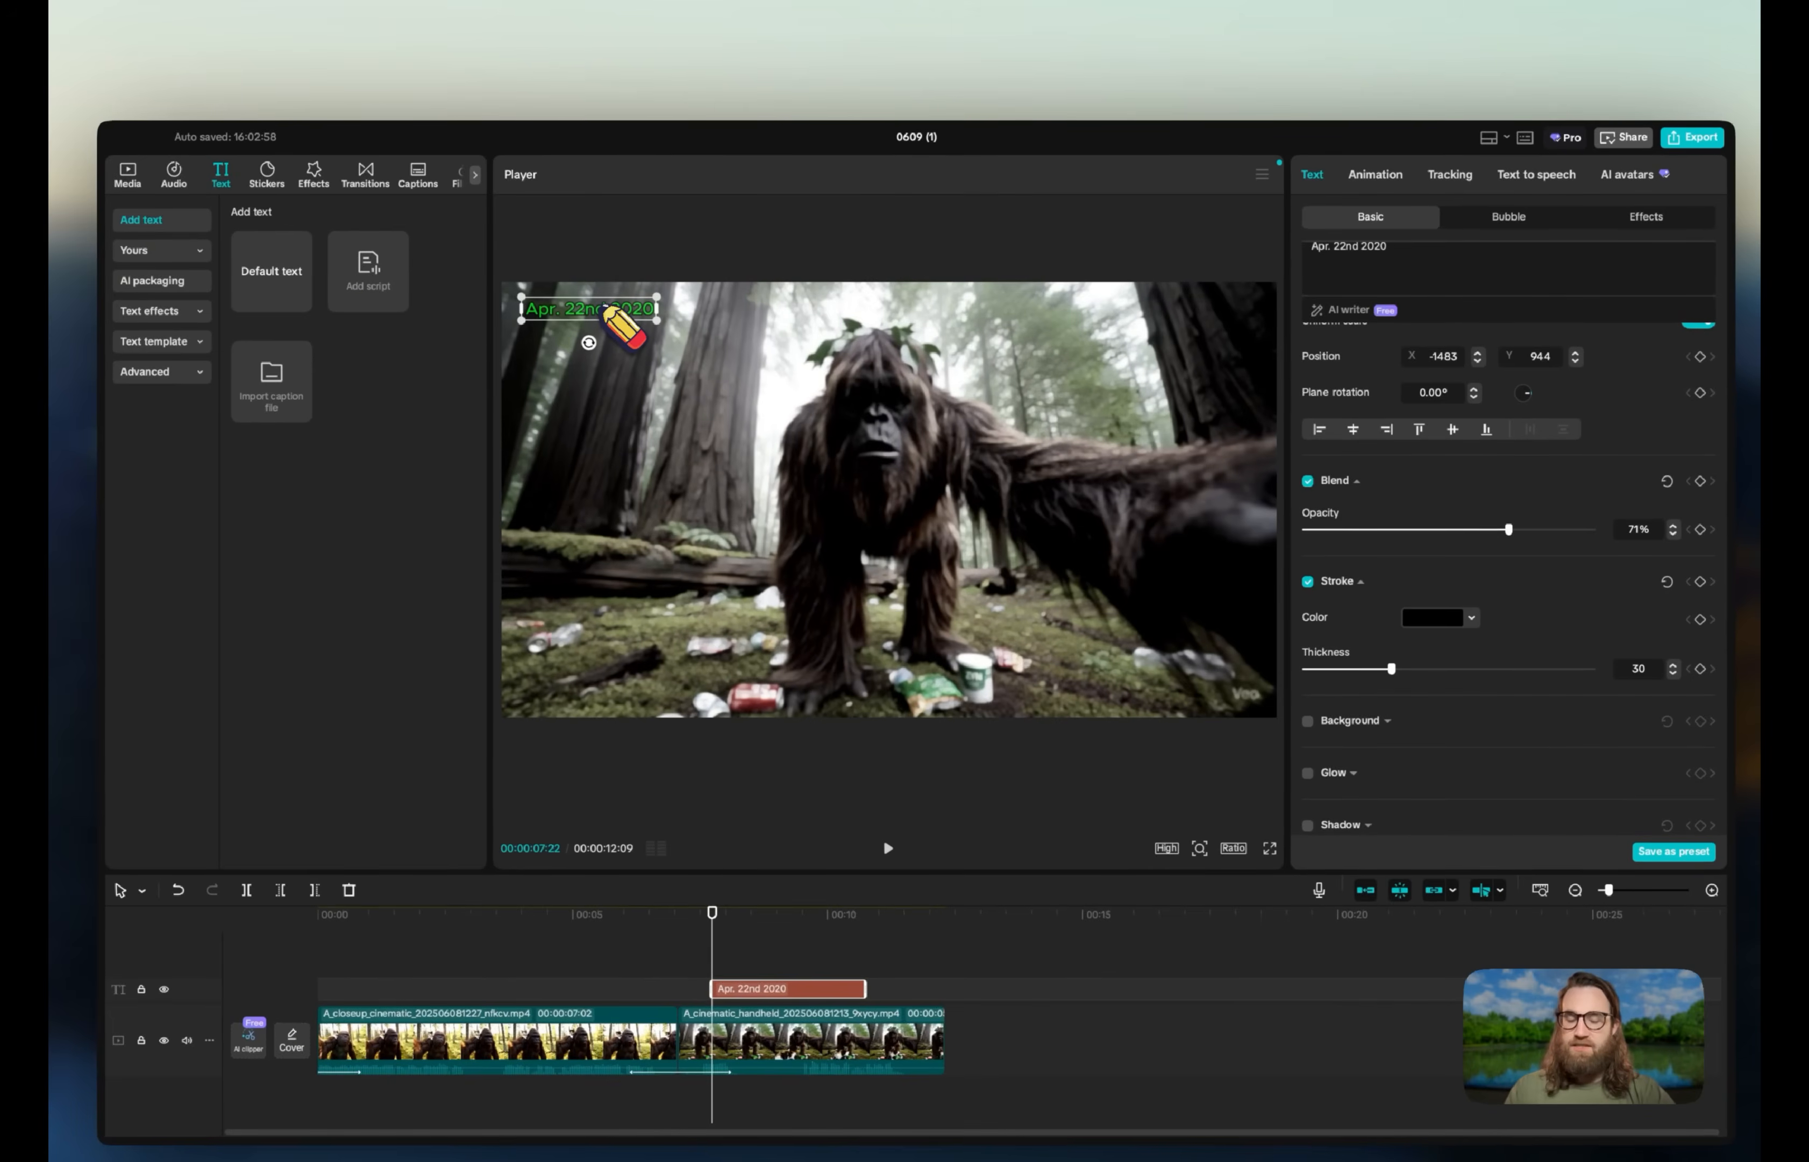
- Duplicate the date text and place the copy directly below the original in the frame
key("super+v")
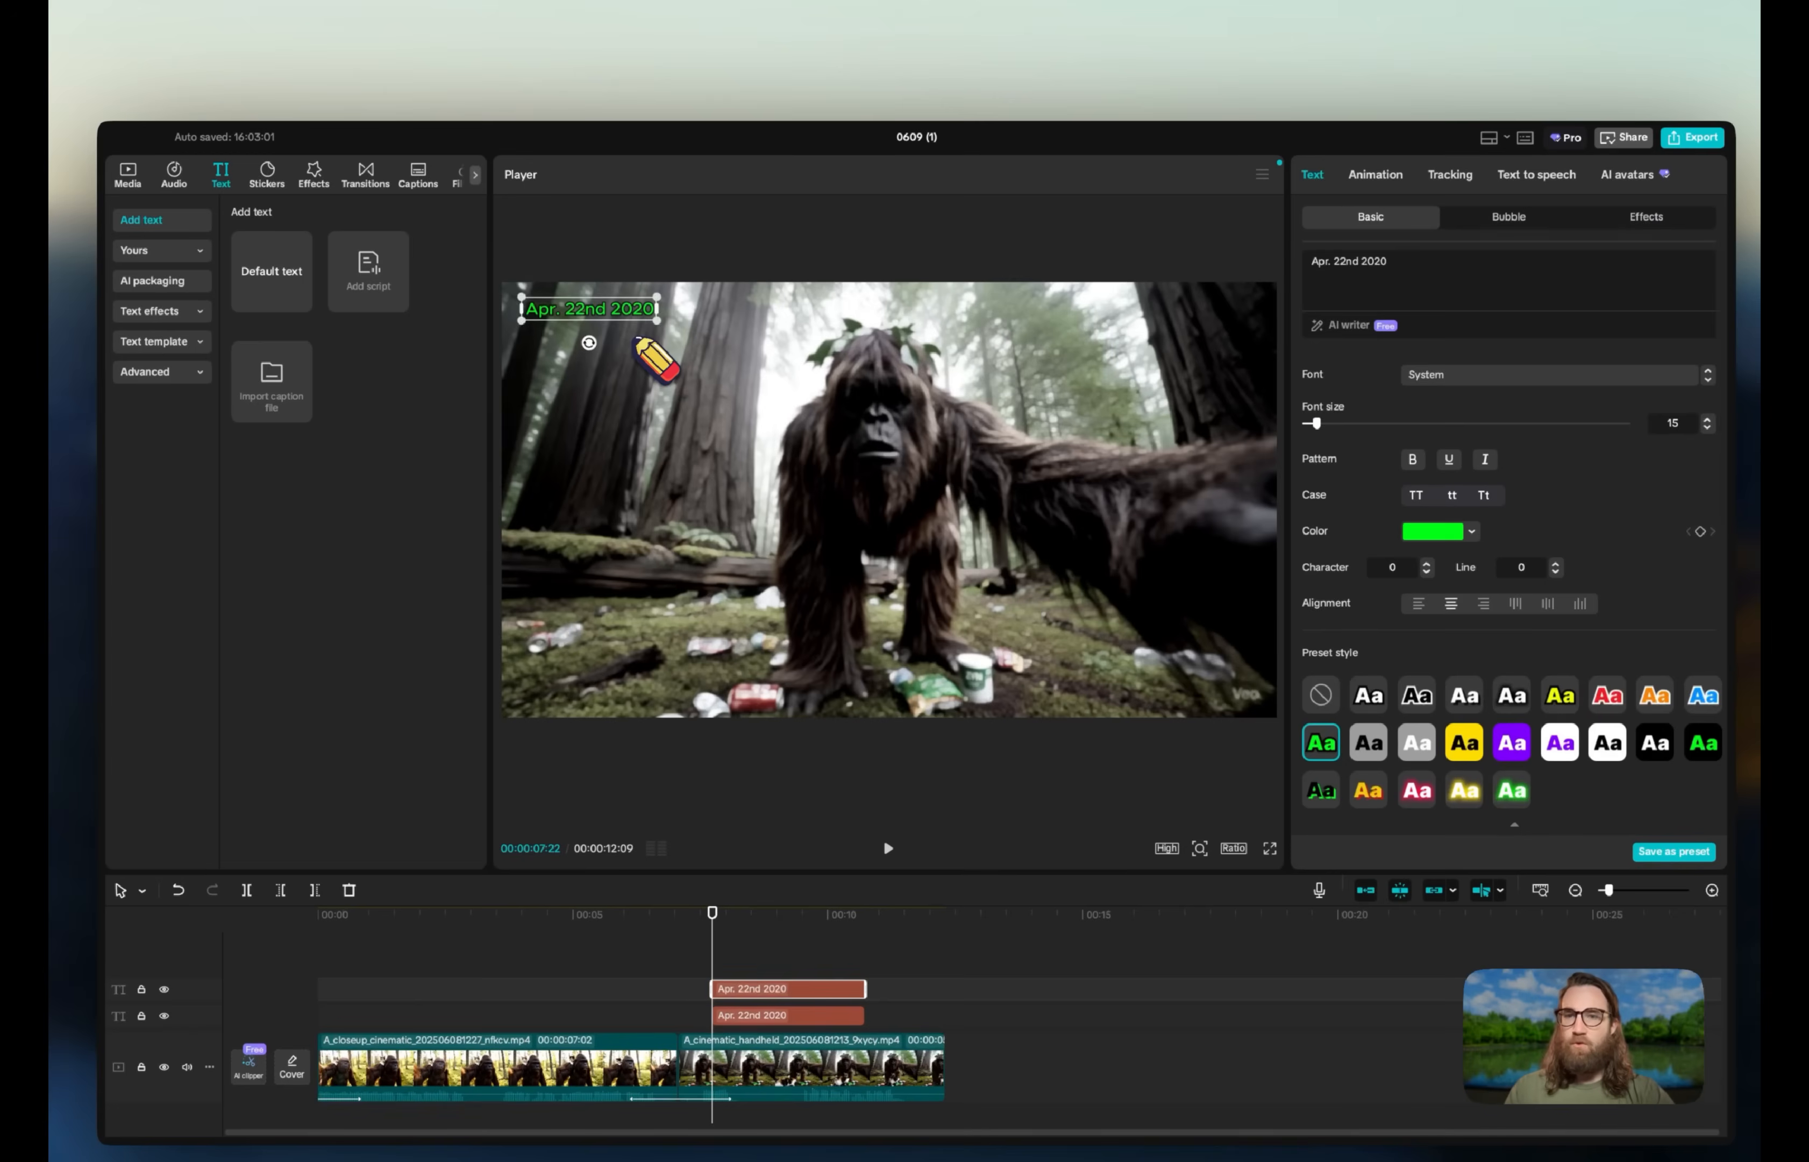
left_click(634, 334)
left_click(606, 309)
mouse_move(606, 308)
left_mouse_down()
mouse_move(903, 535)
mouse_move(802, 487)
mouse_move(791, 501)
mouse_move(618, 397)
mouse_move(610, 348)
left_mouse_up()
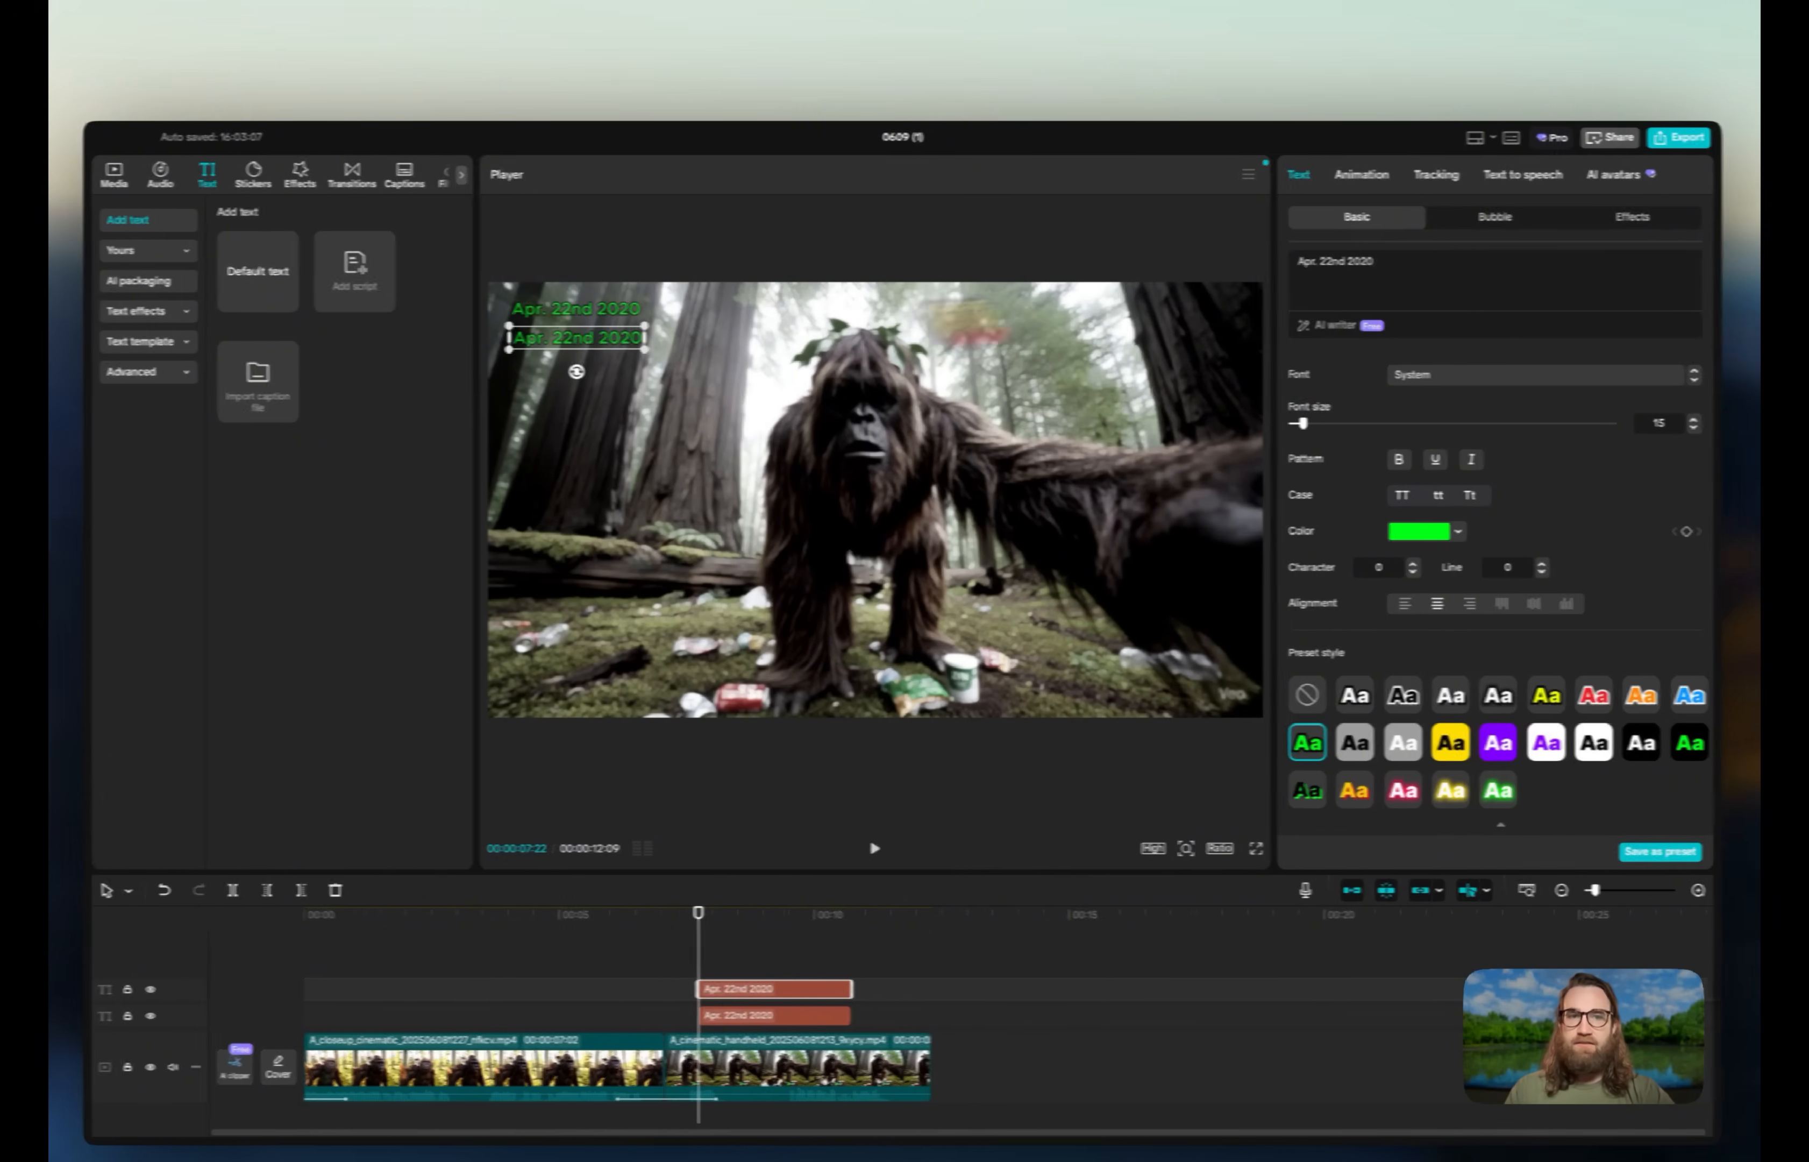
- Change the duplicated text to "Bigfoot Forest Vlog" and stack it directly above the date line
triple_click(1419, 260)
type("Bigfoot Forest Vlog")
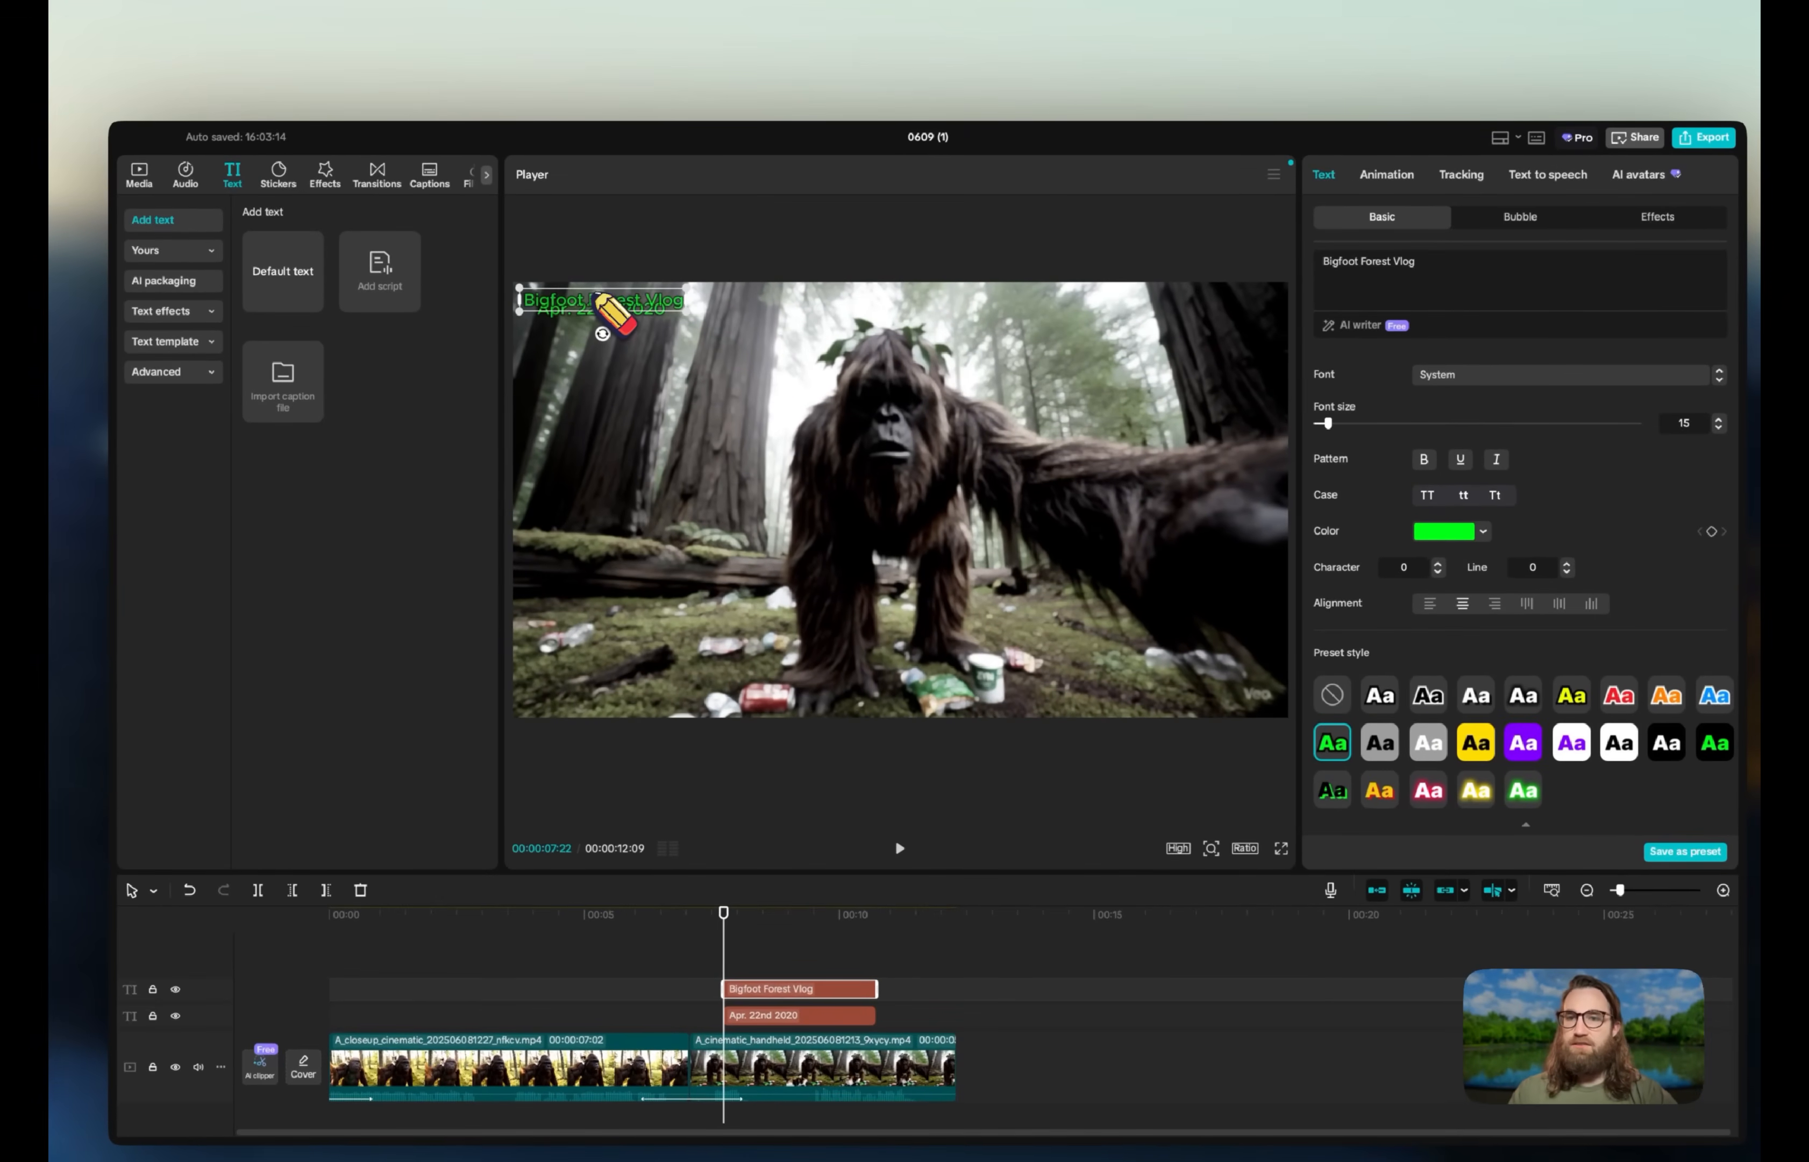
left_click(594, 318)
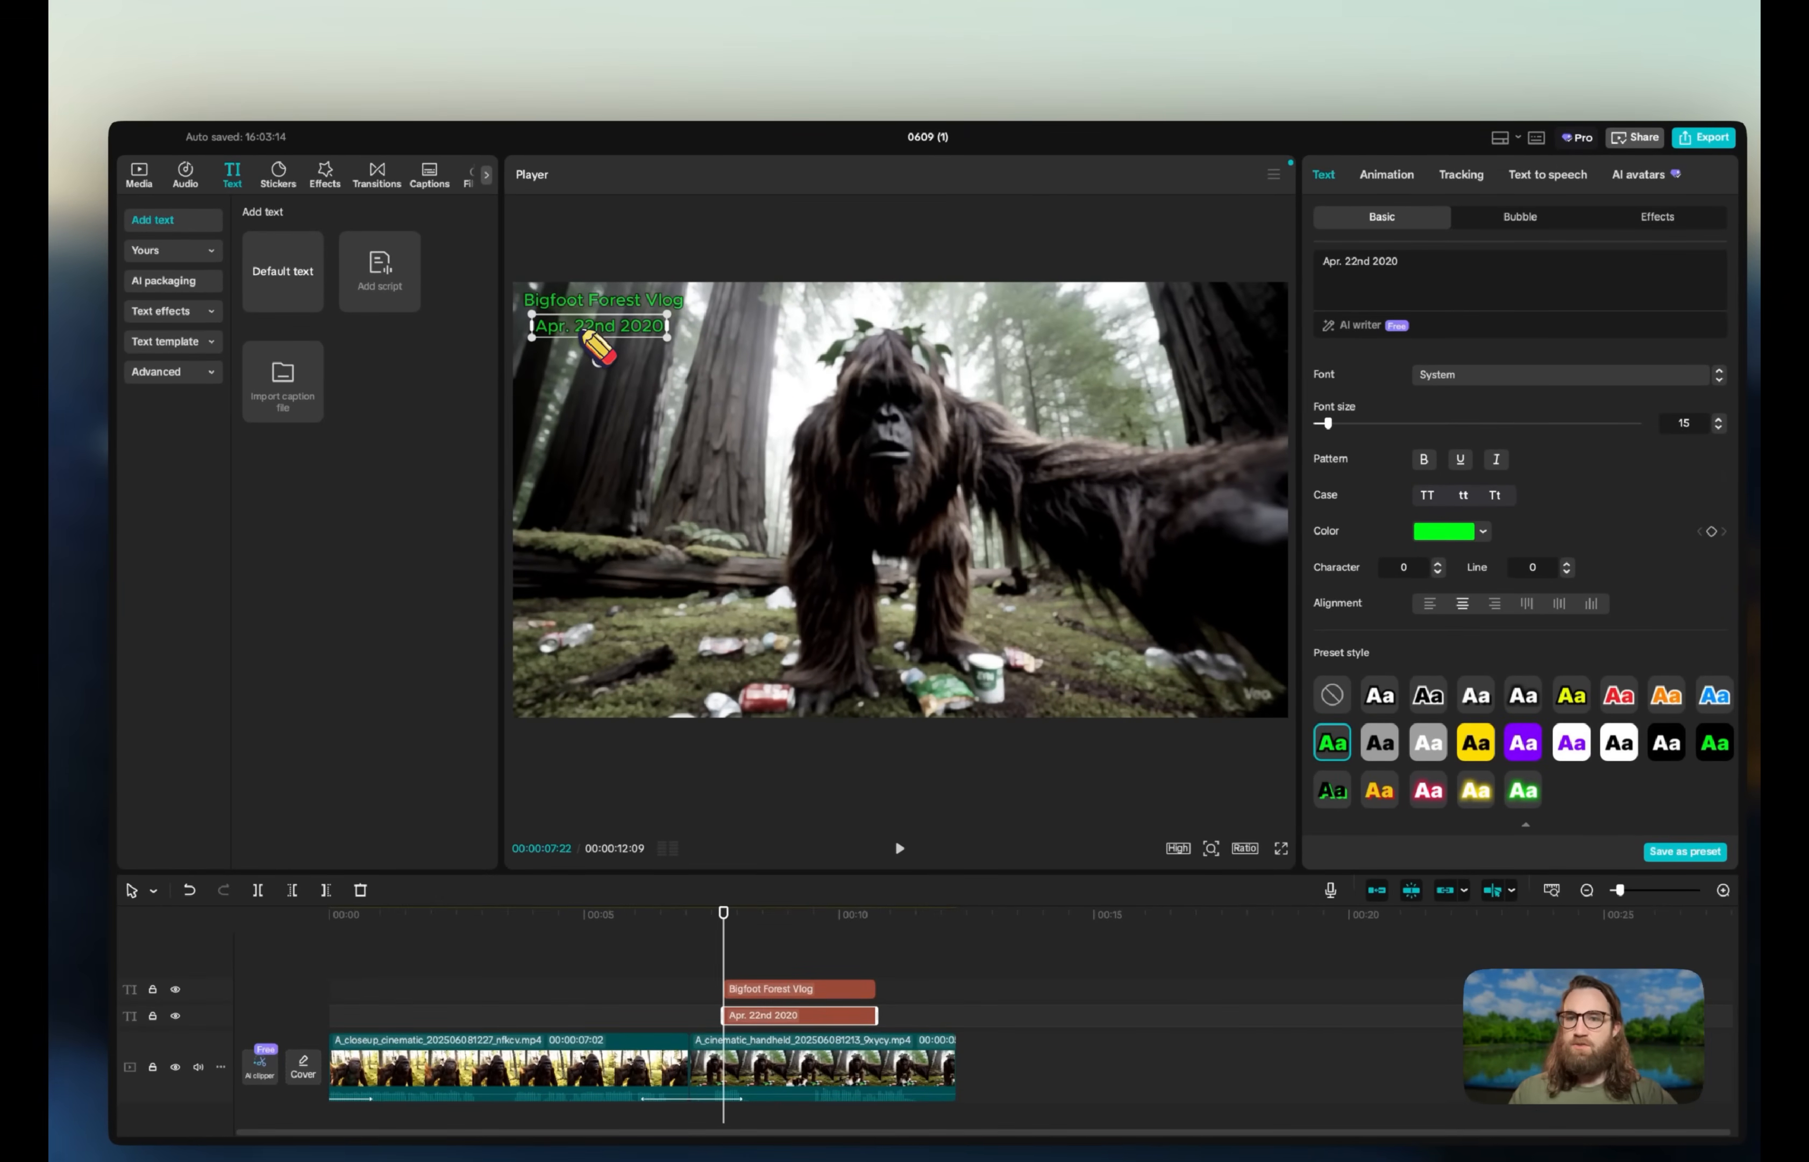
left_click(643, 244)
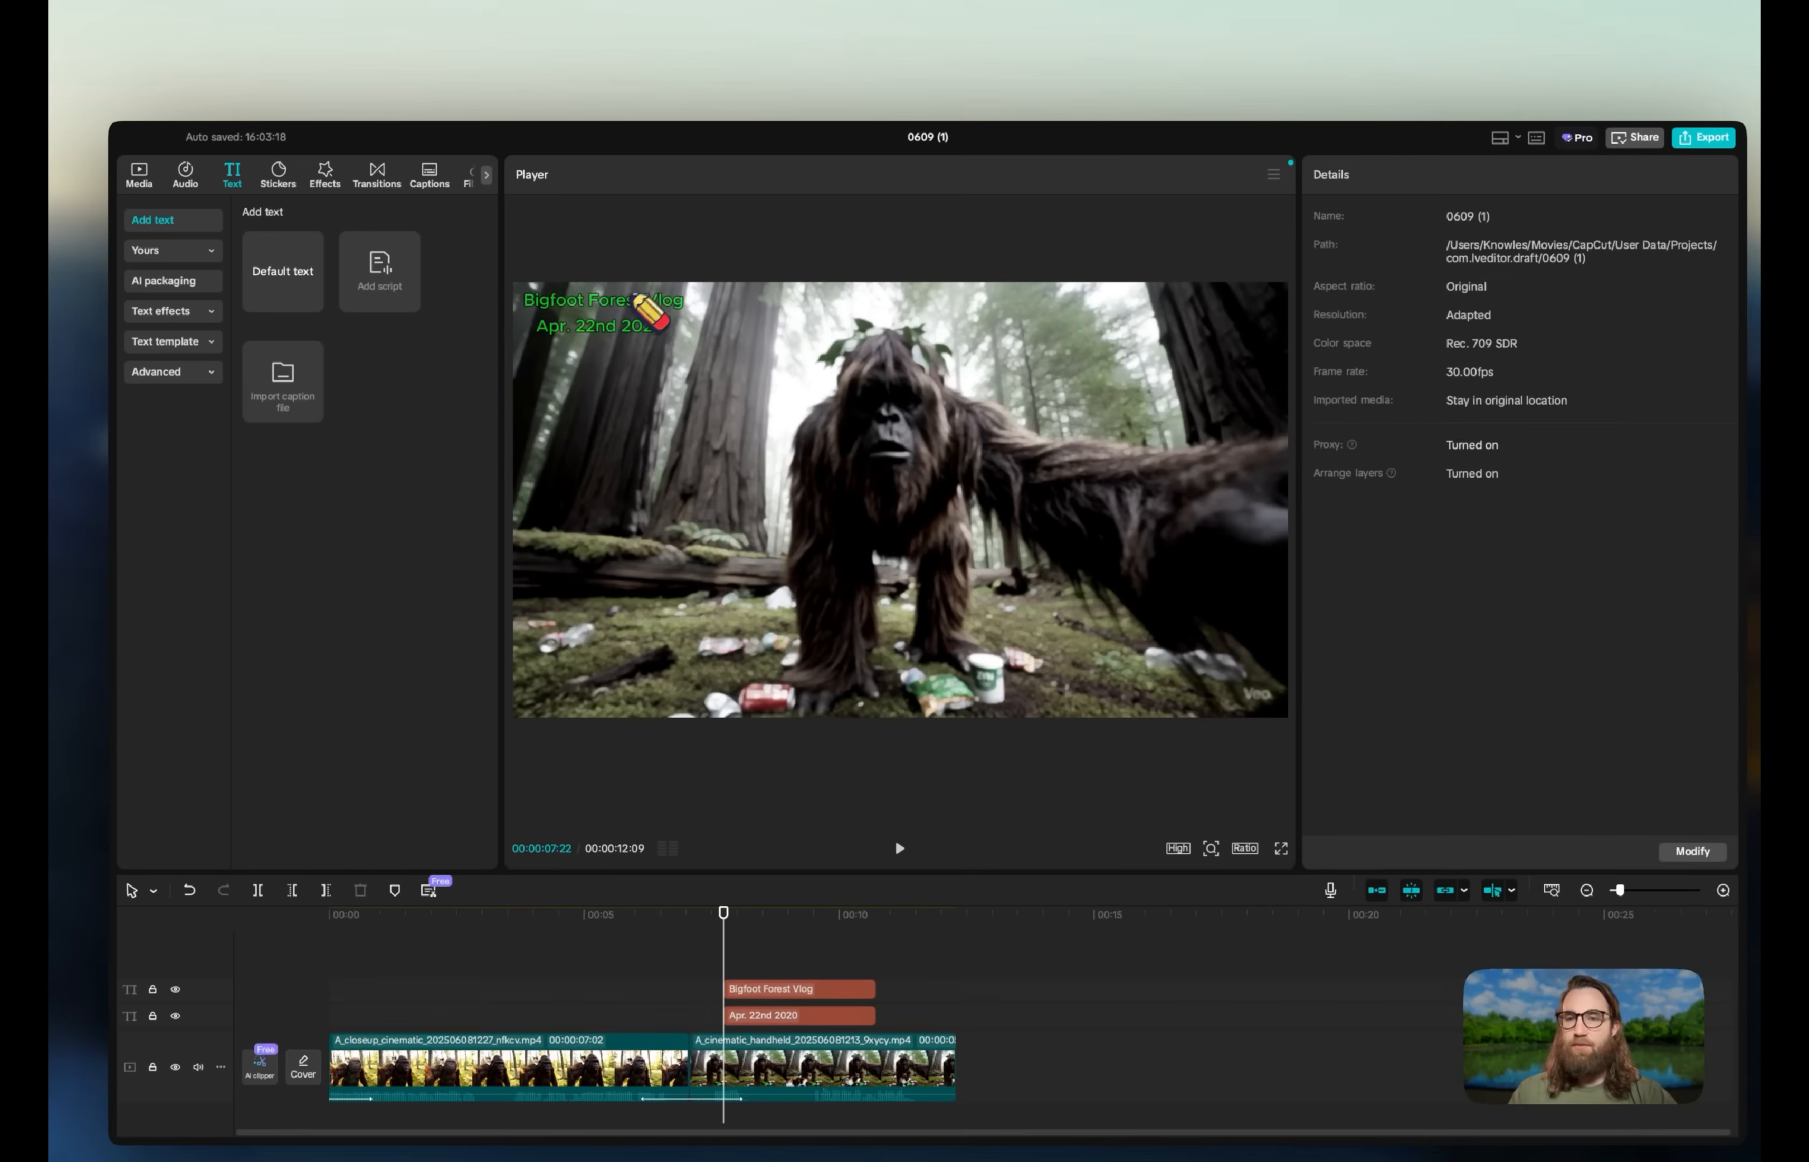
- Apply the Fade In entrance and Fade Out exit animations to both text clips together
left_click(635, 312)
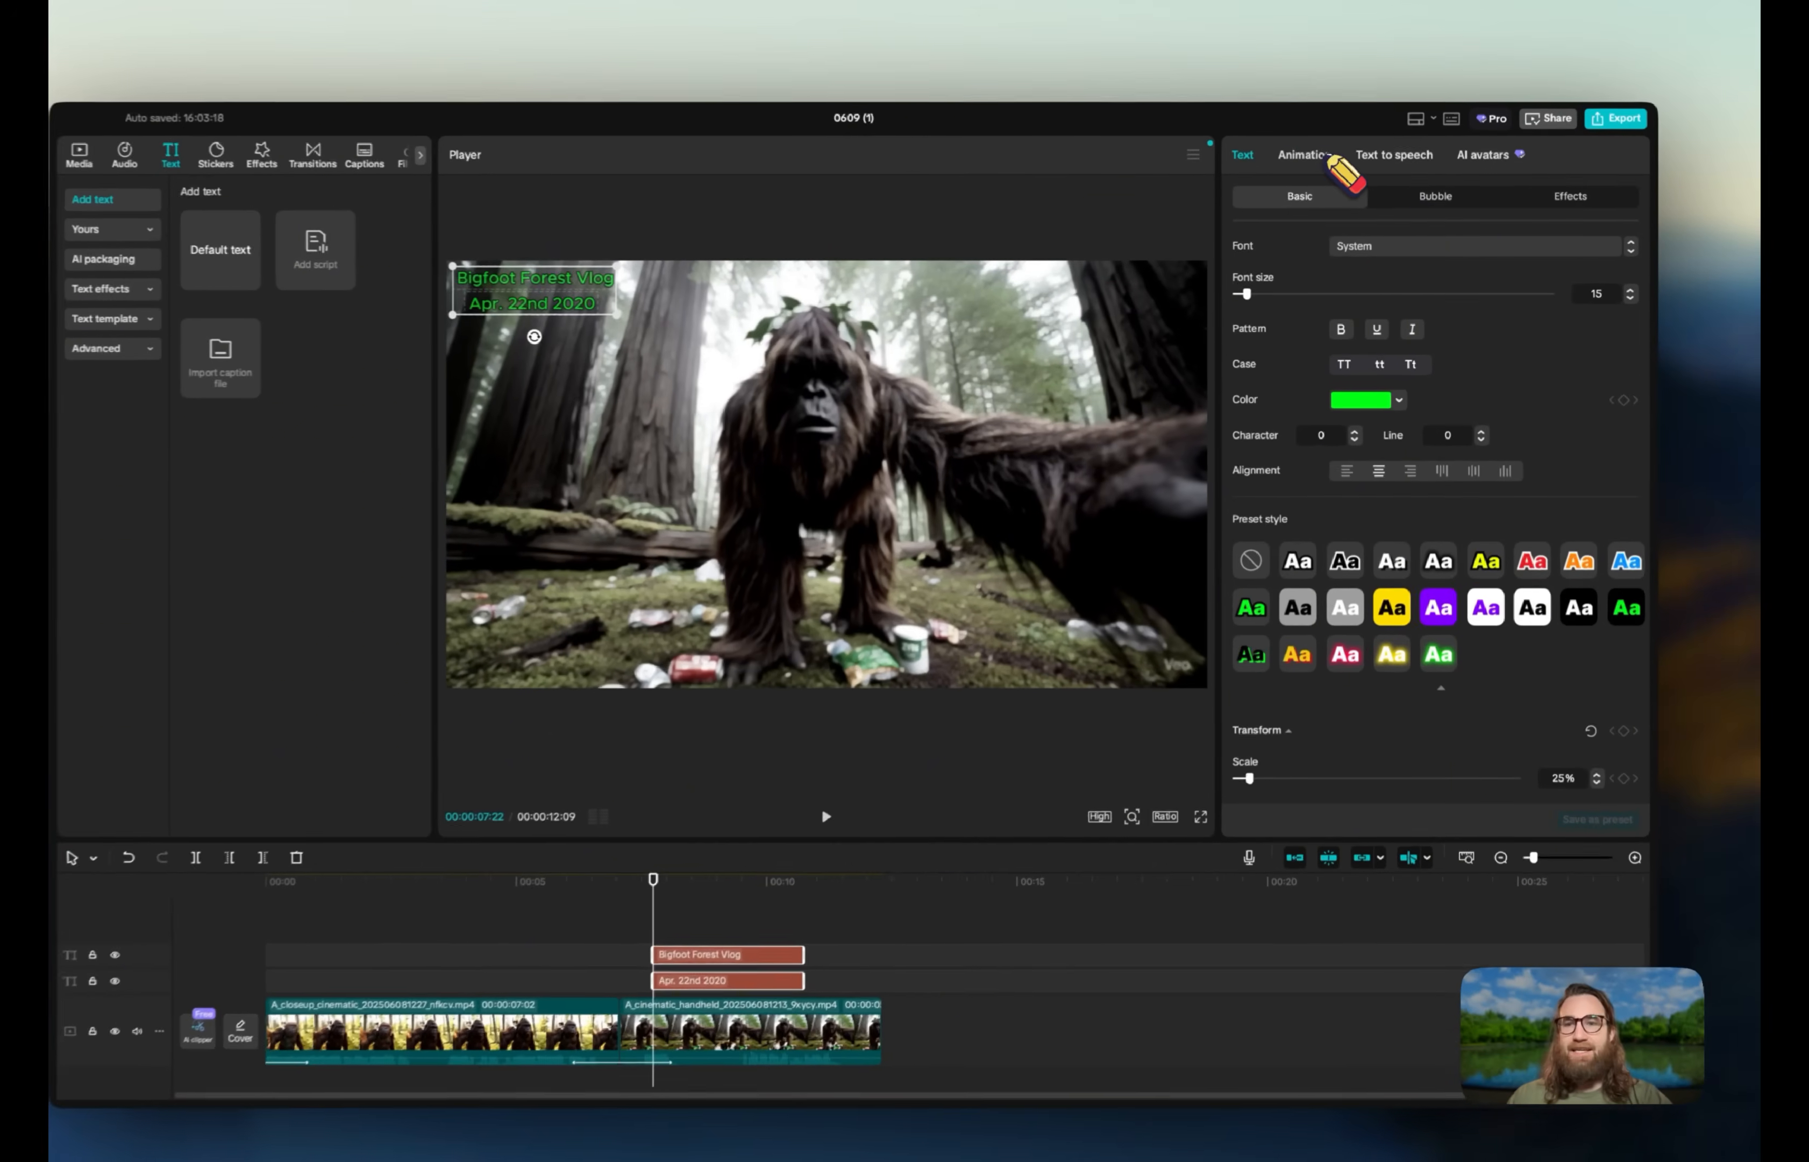
left_click(1317, 169)
left_click(1361, 307)
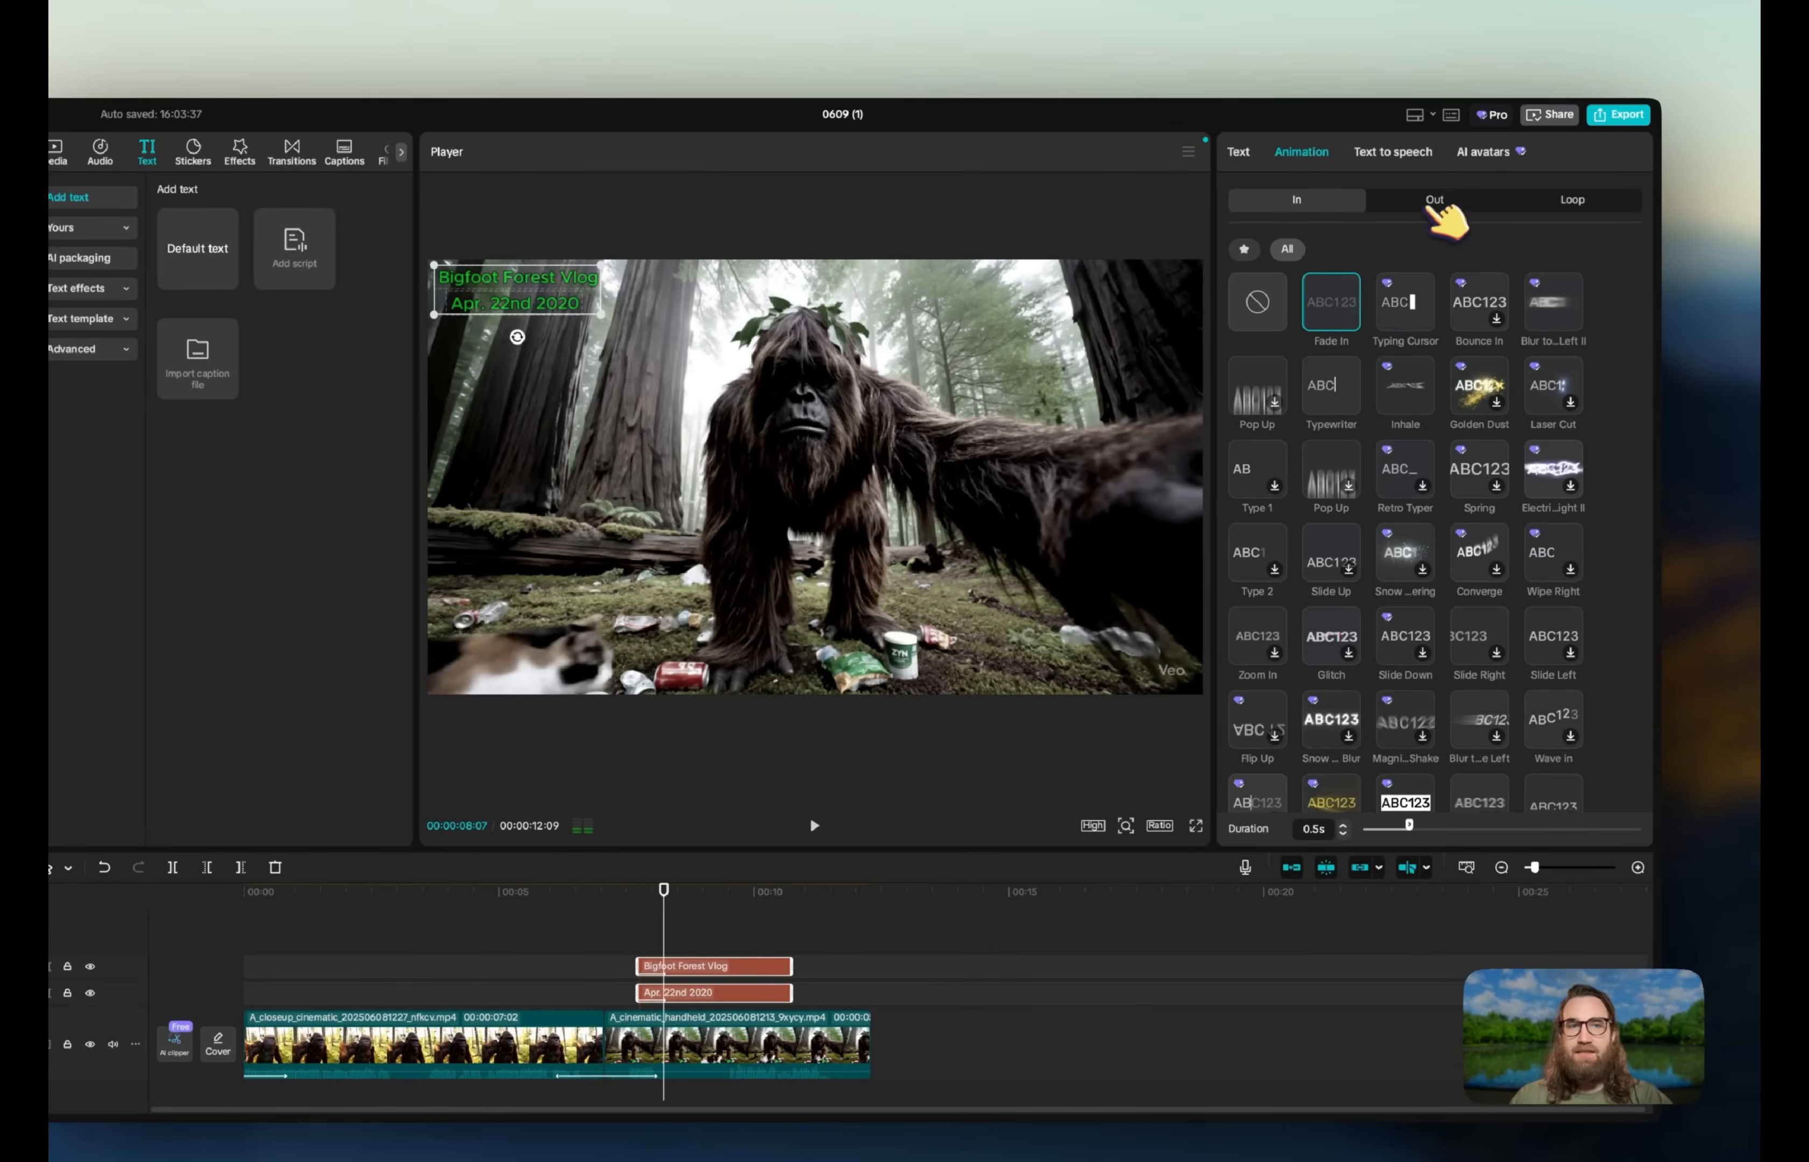
left_click(1435, 199)
left_click(1332, 304)
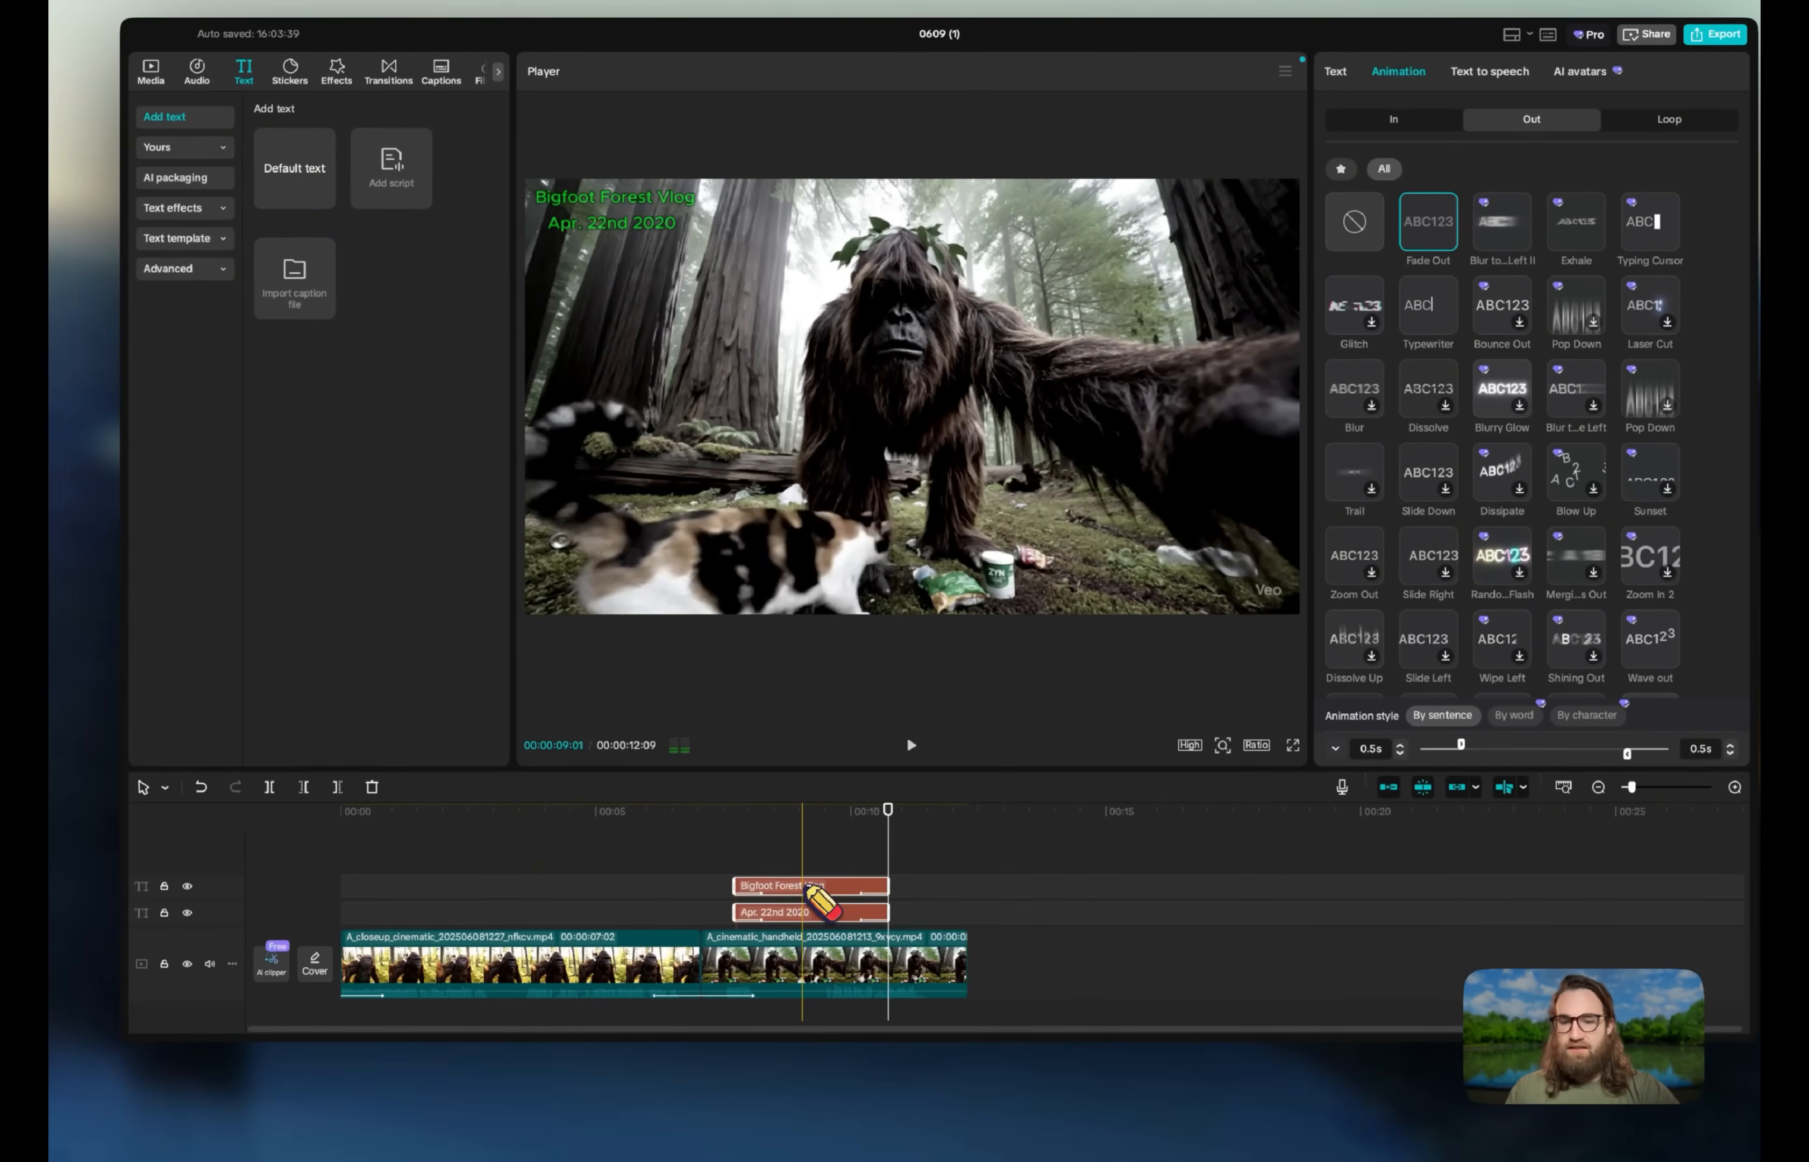
- Move and stretch both text clips to span the whole second clip, and play that section to check them
left_click_drag(794, 908, 787, 901)
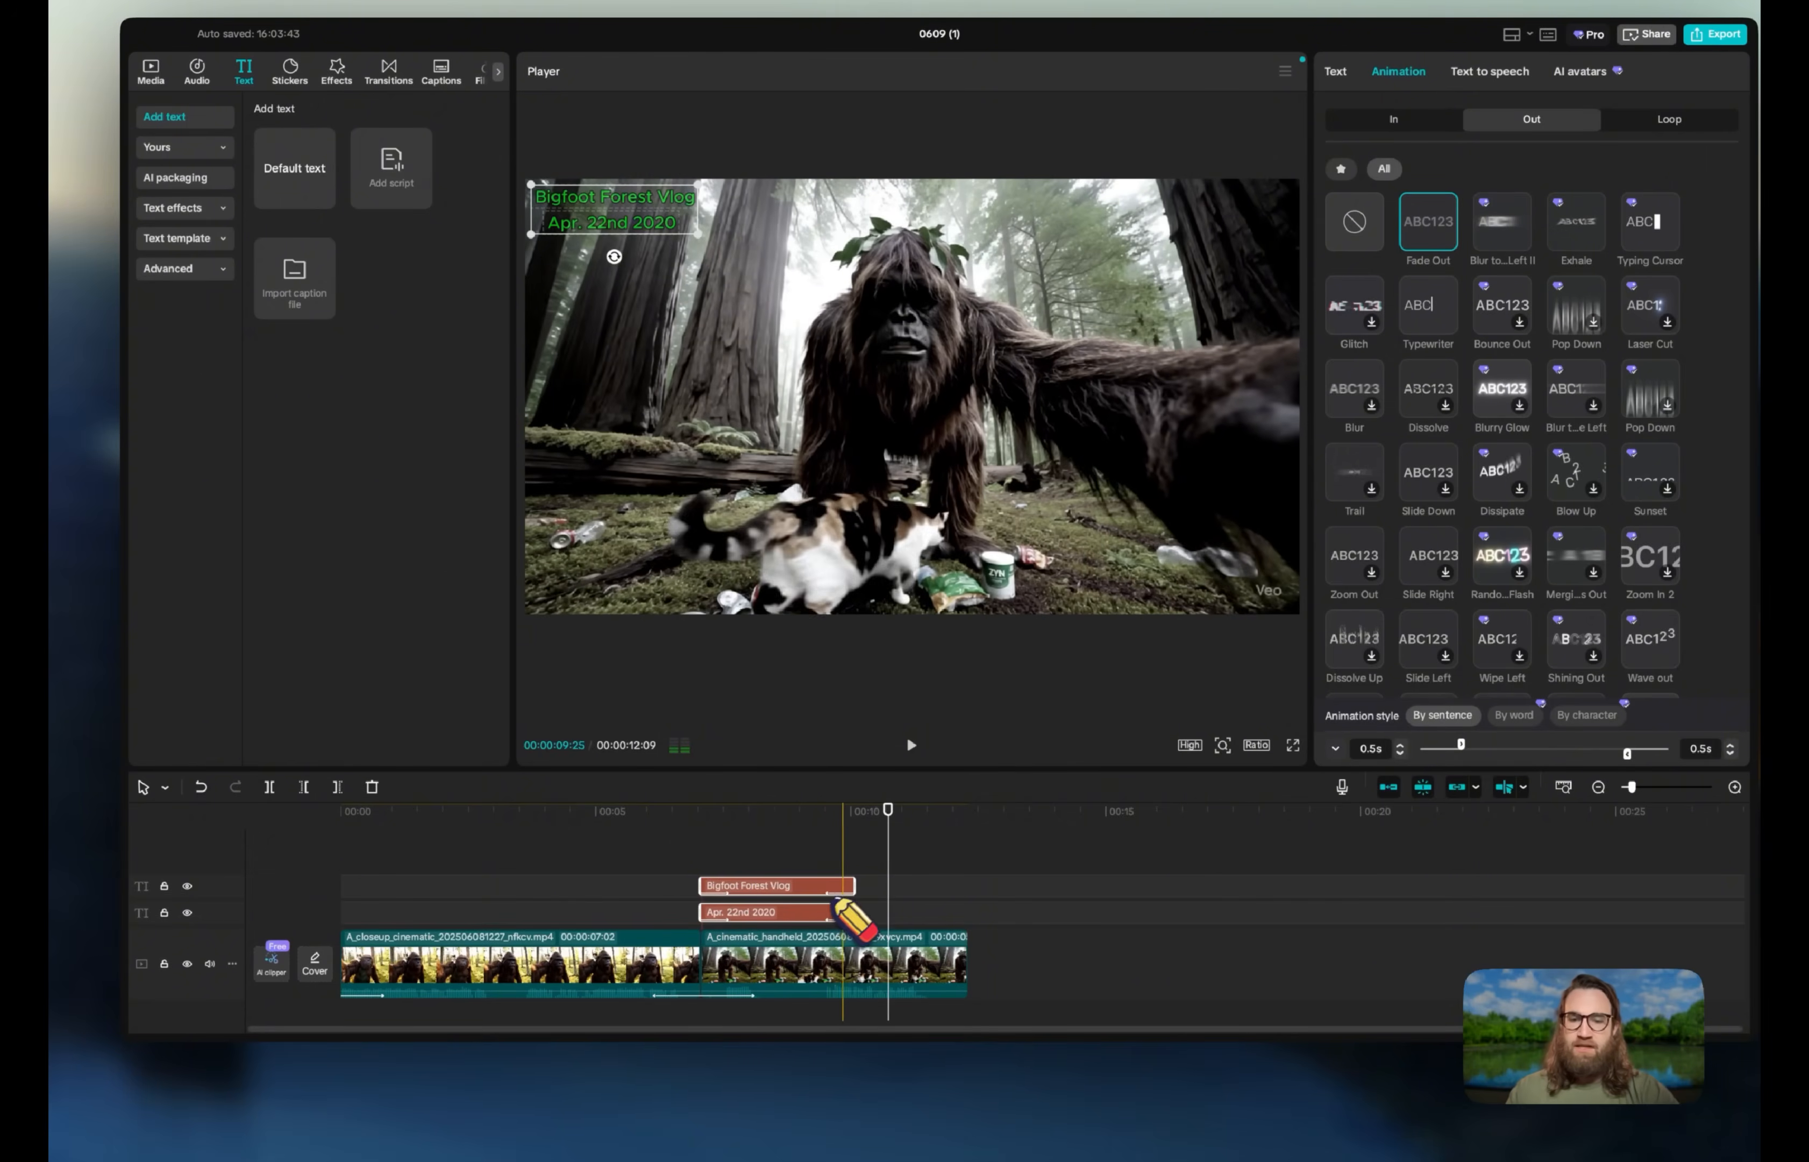
left_click_drag(856, 887, 968, 887)
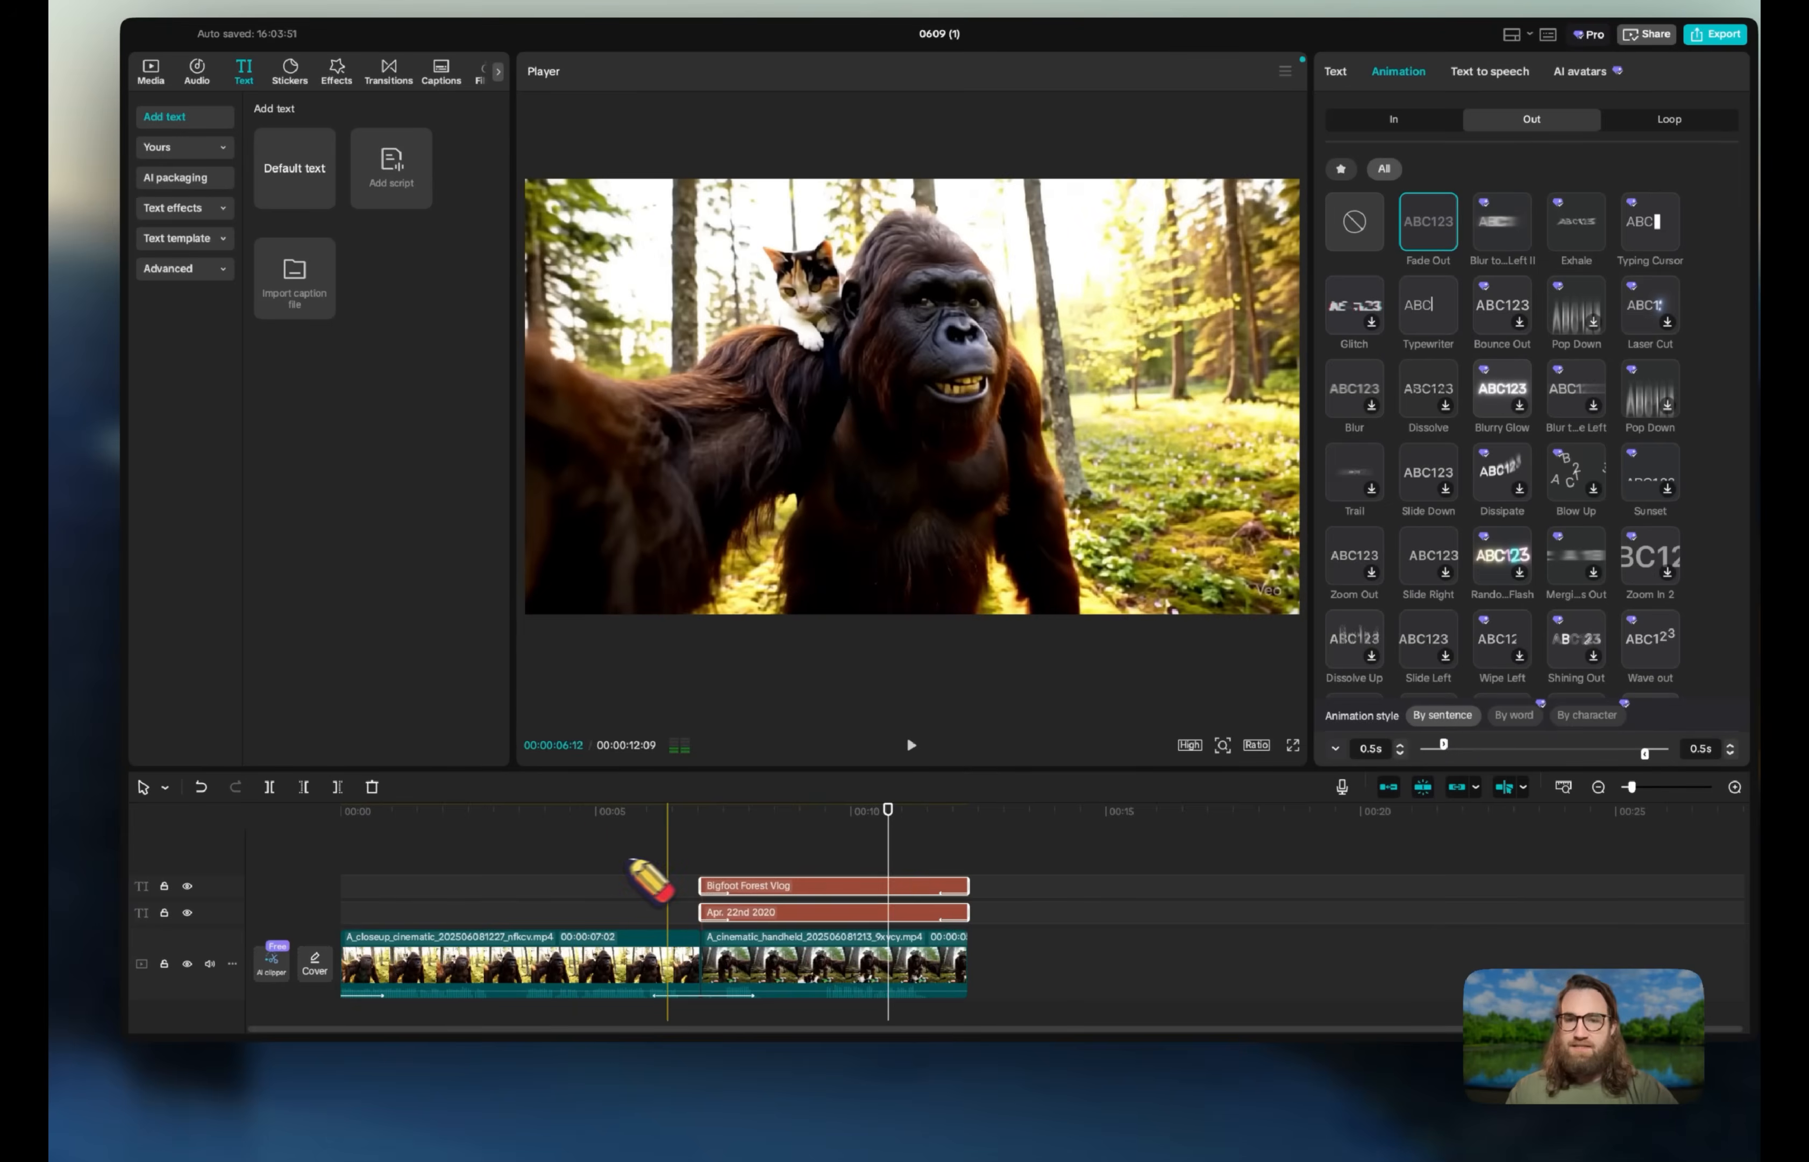
left_click(620, 861)
key("space")
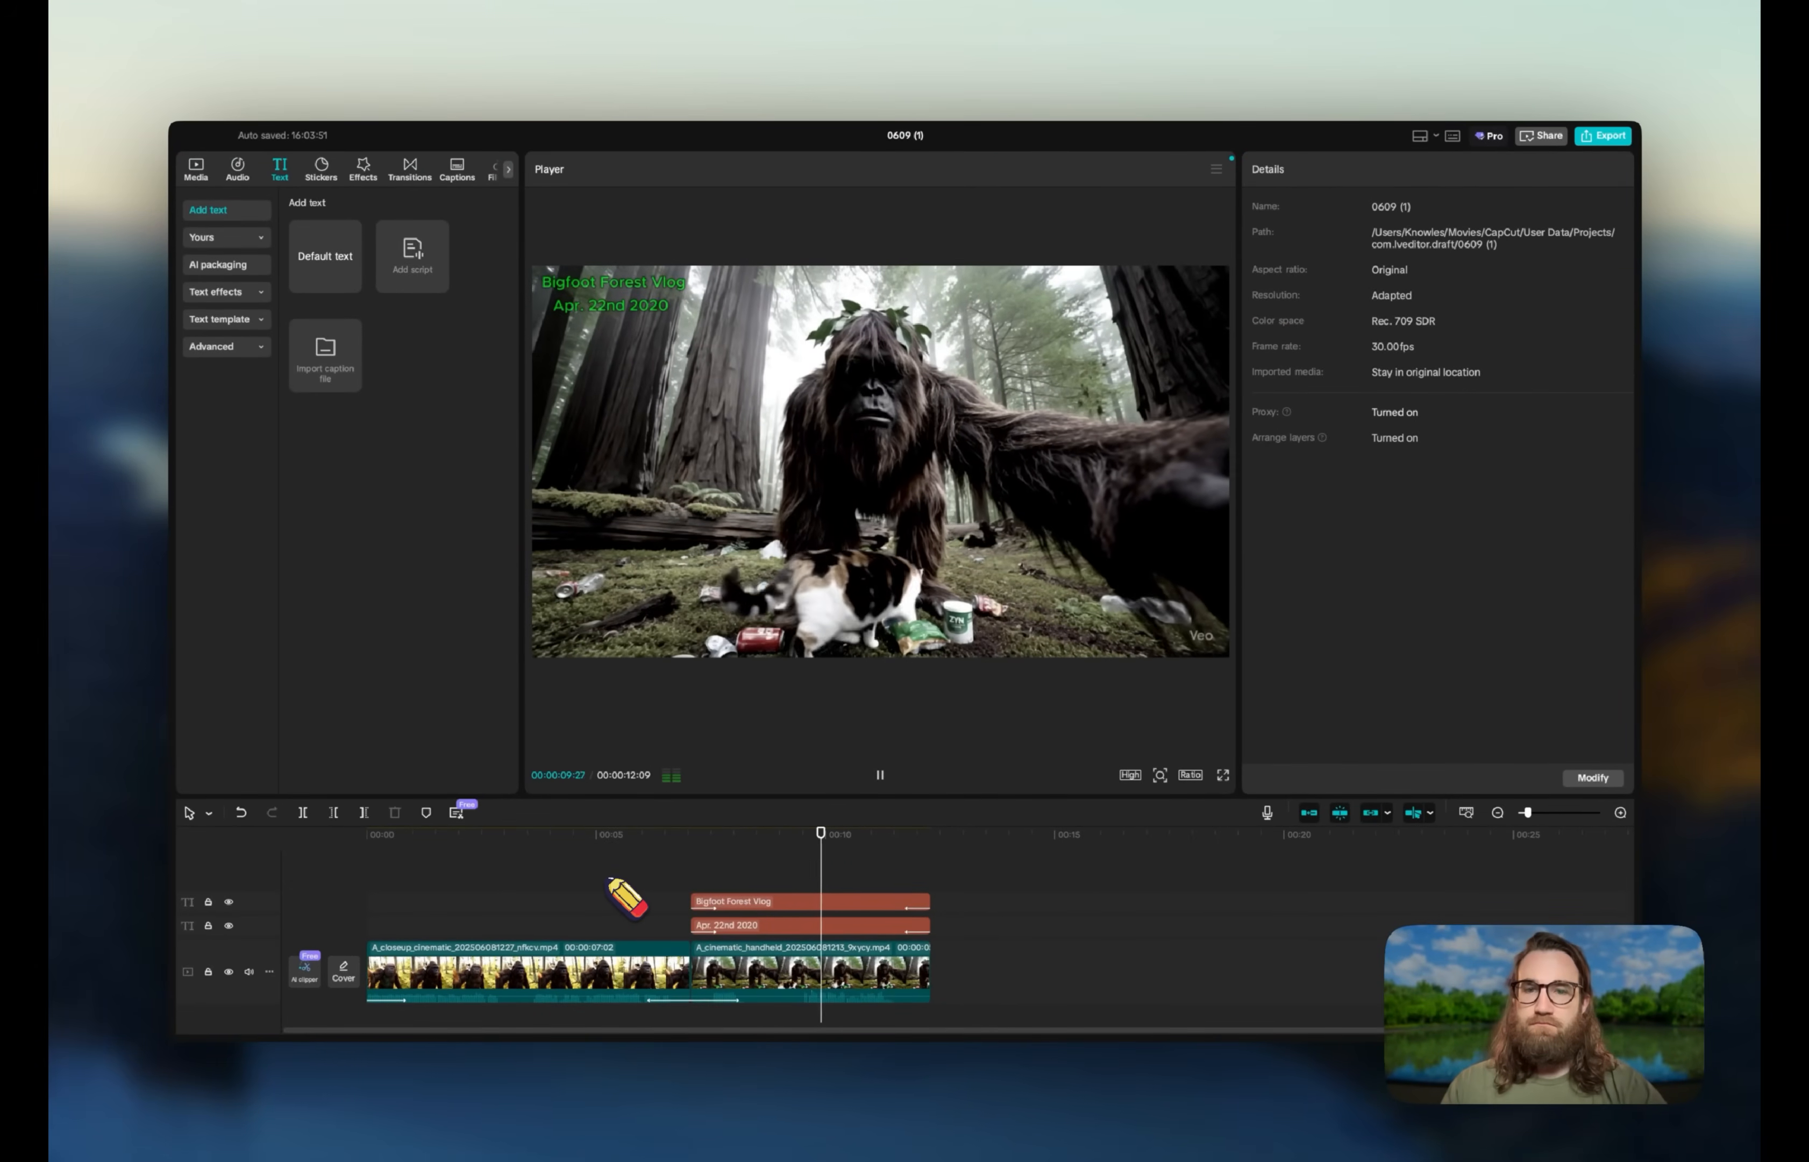
left_click(837, 867)
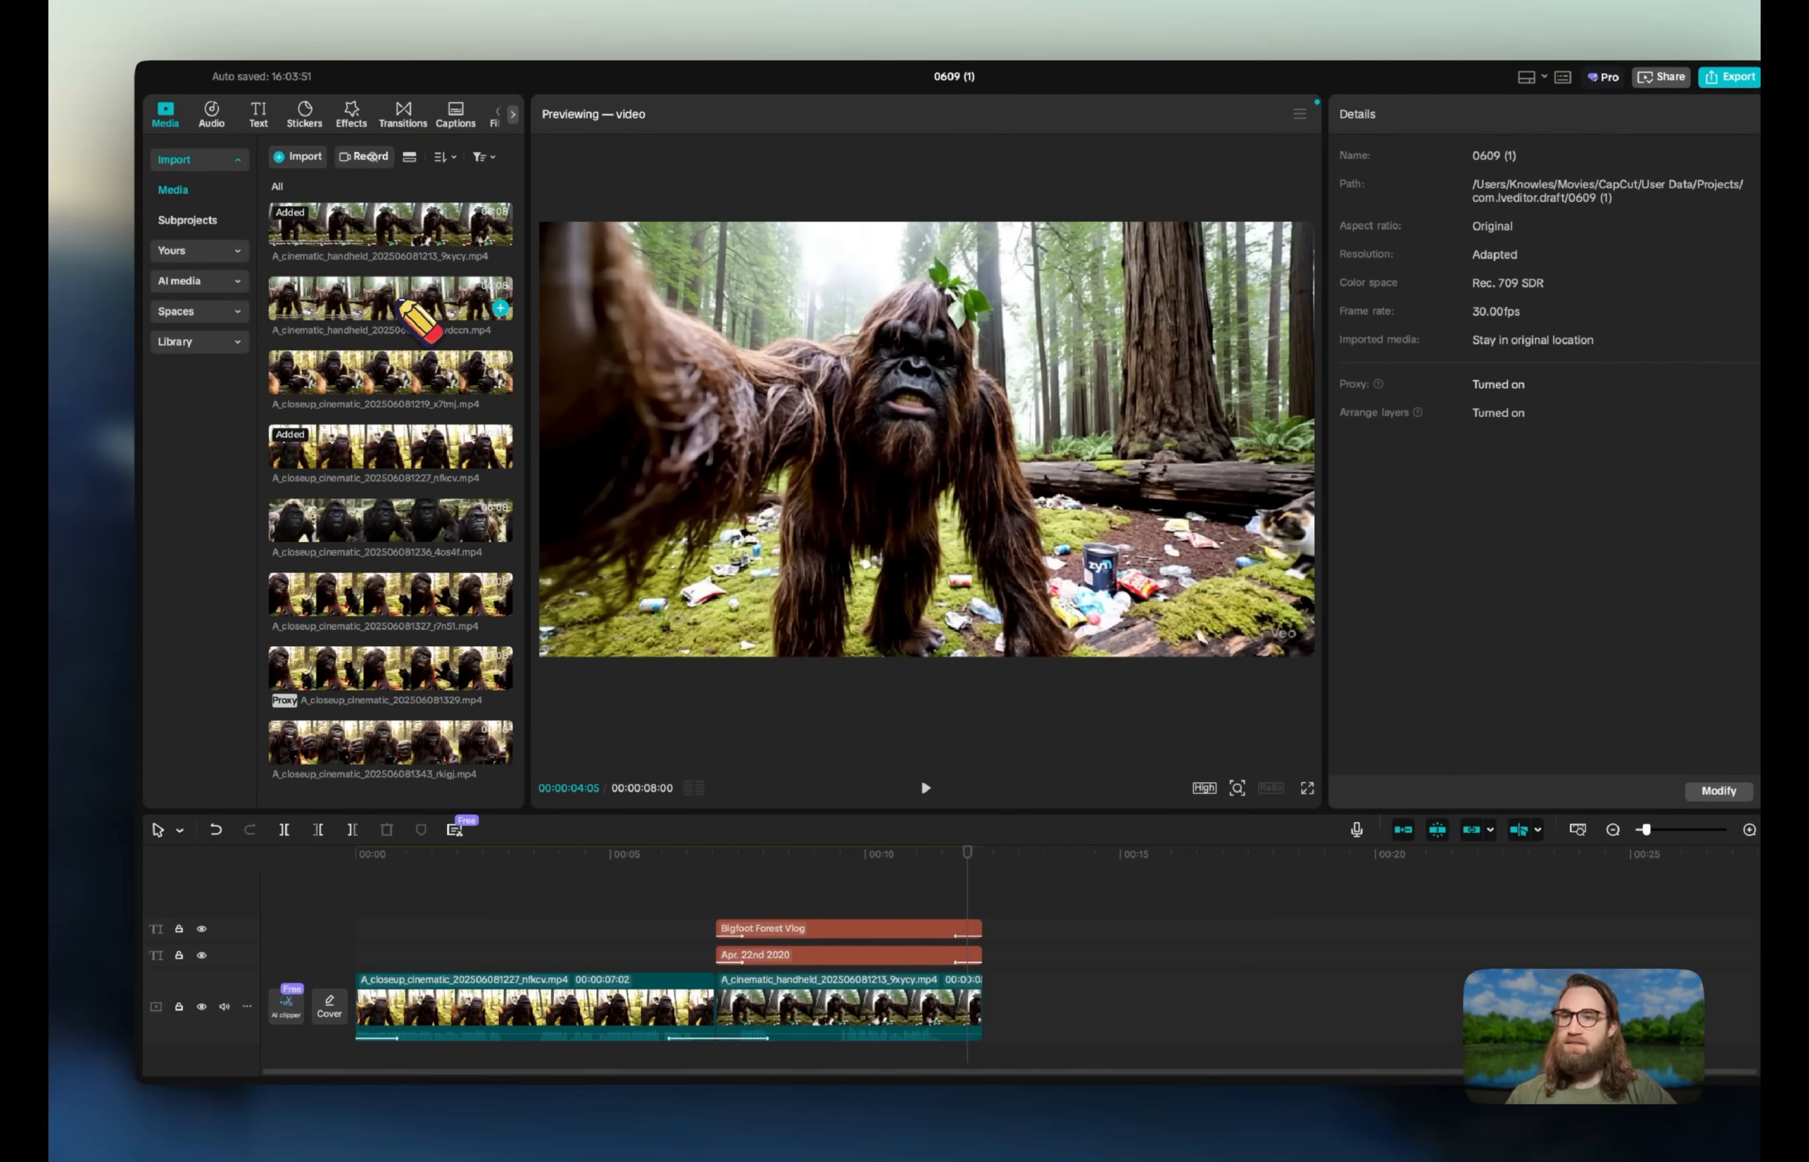
left_click_drag(394, 303, 952, 953)
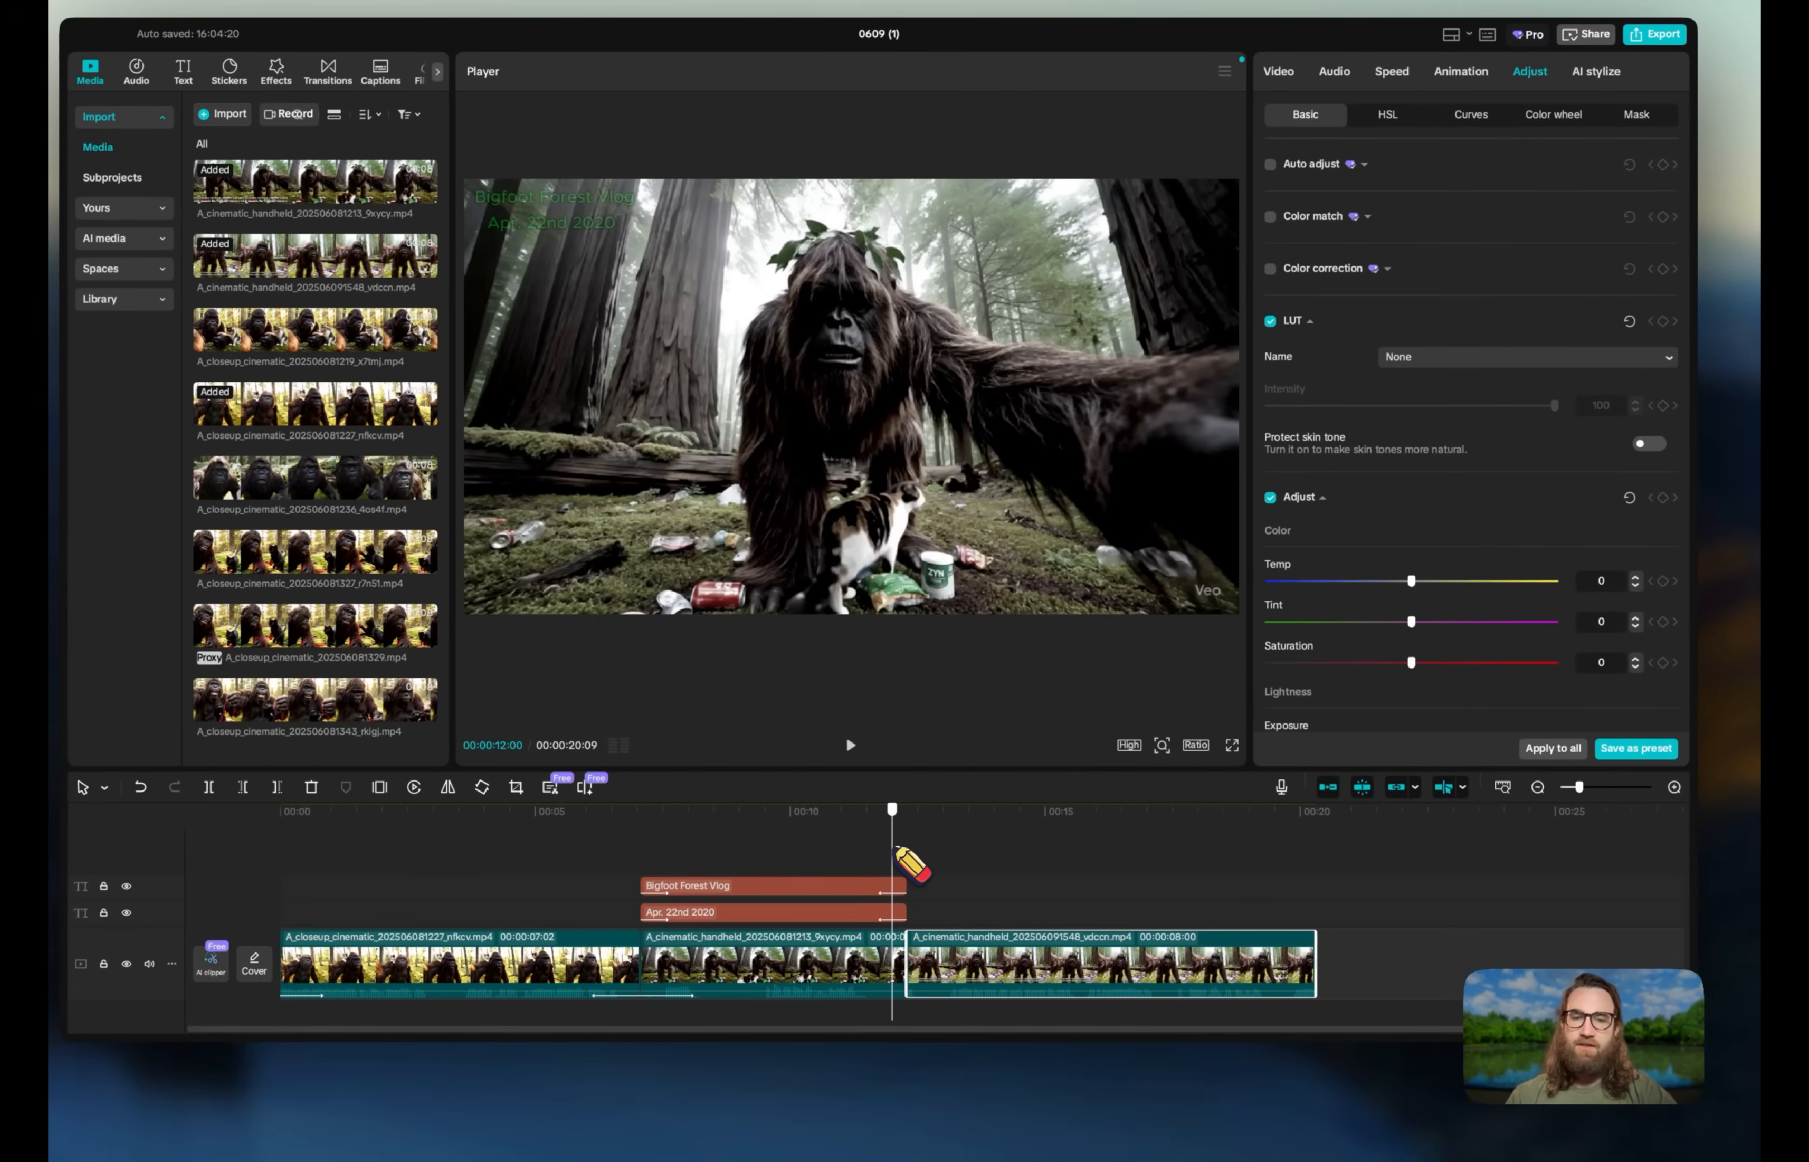
mouse_move(898, 845)
left_mouse_down()
mouse_move(1205, 868)
mouse_move(1003, 872)
mouse_move(969, 890)
mouse_move(696, 884)
left_mouse_up()
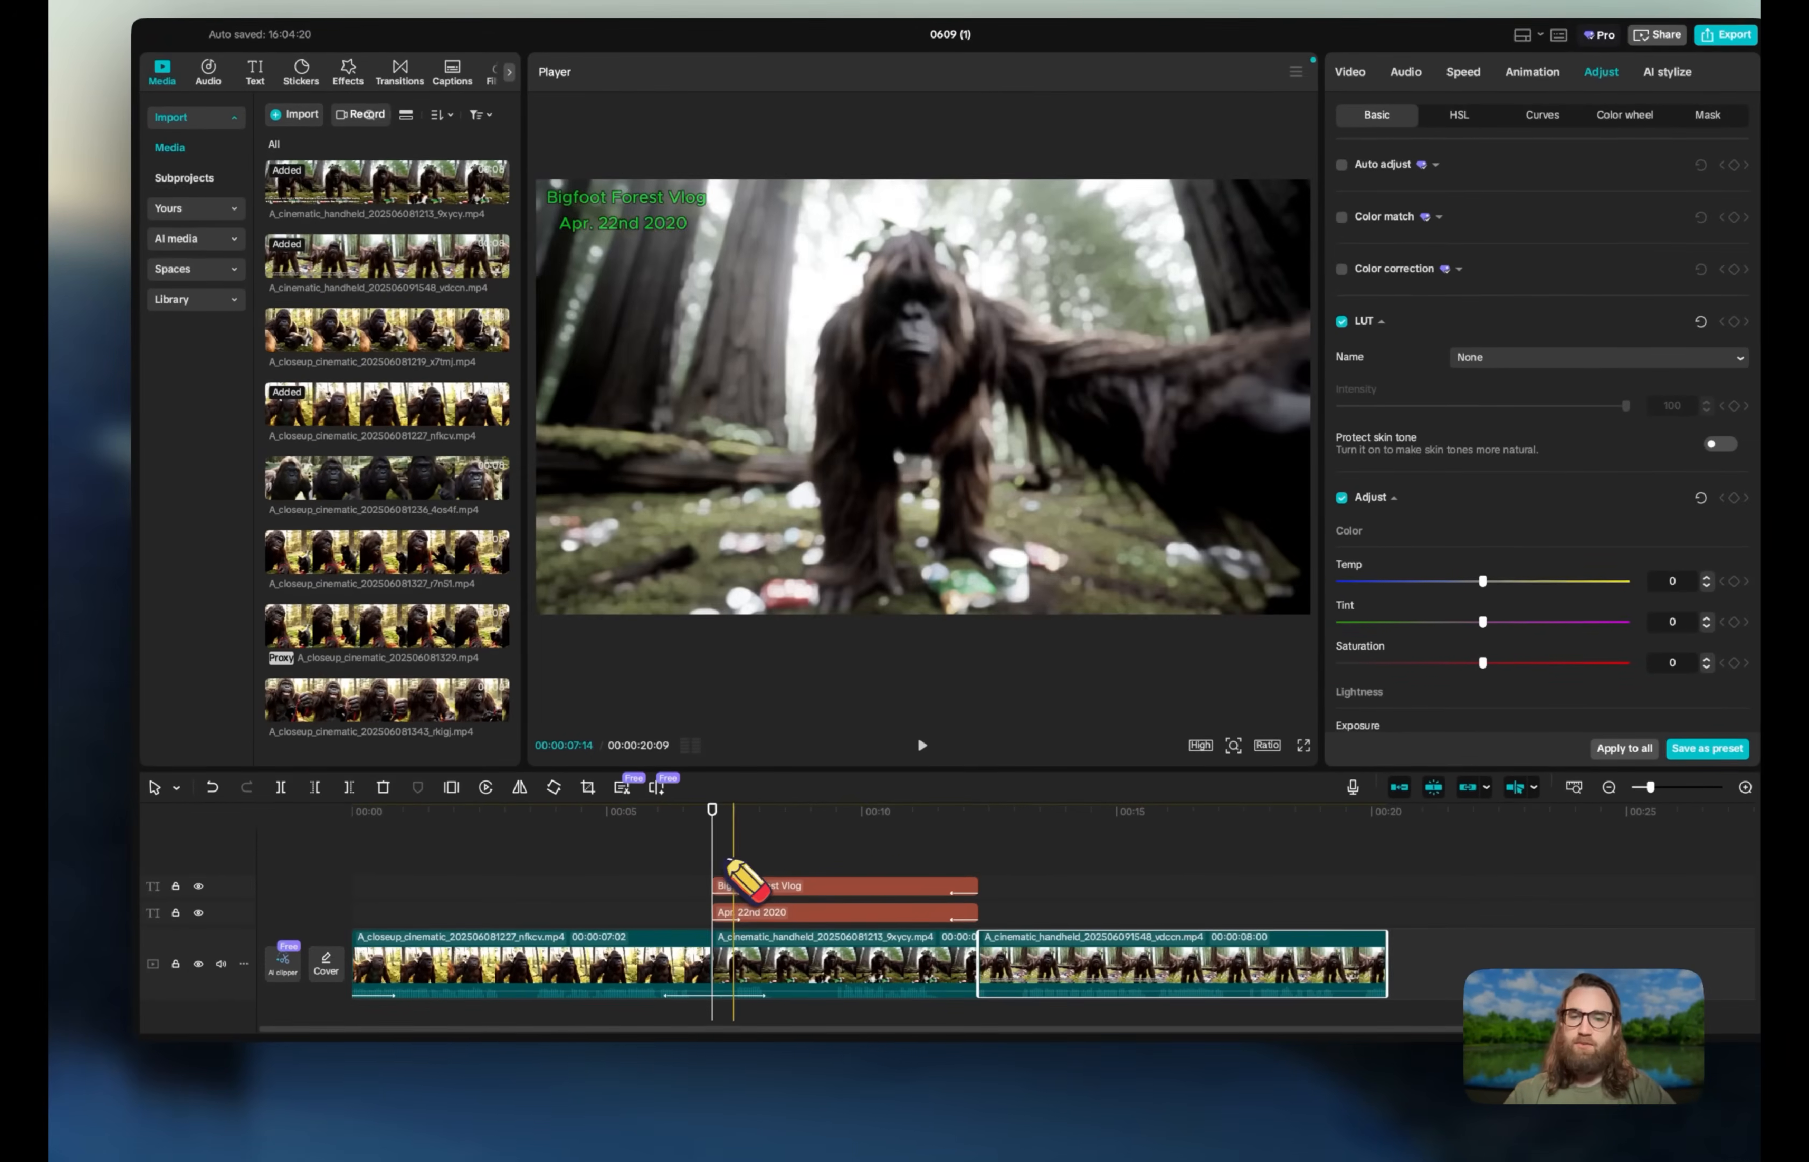
key("space")
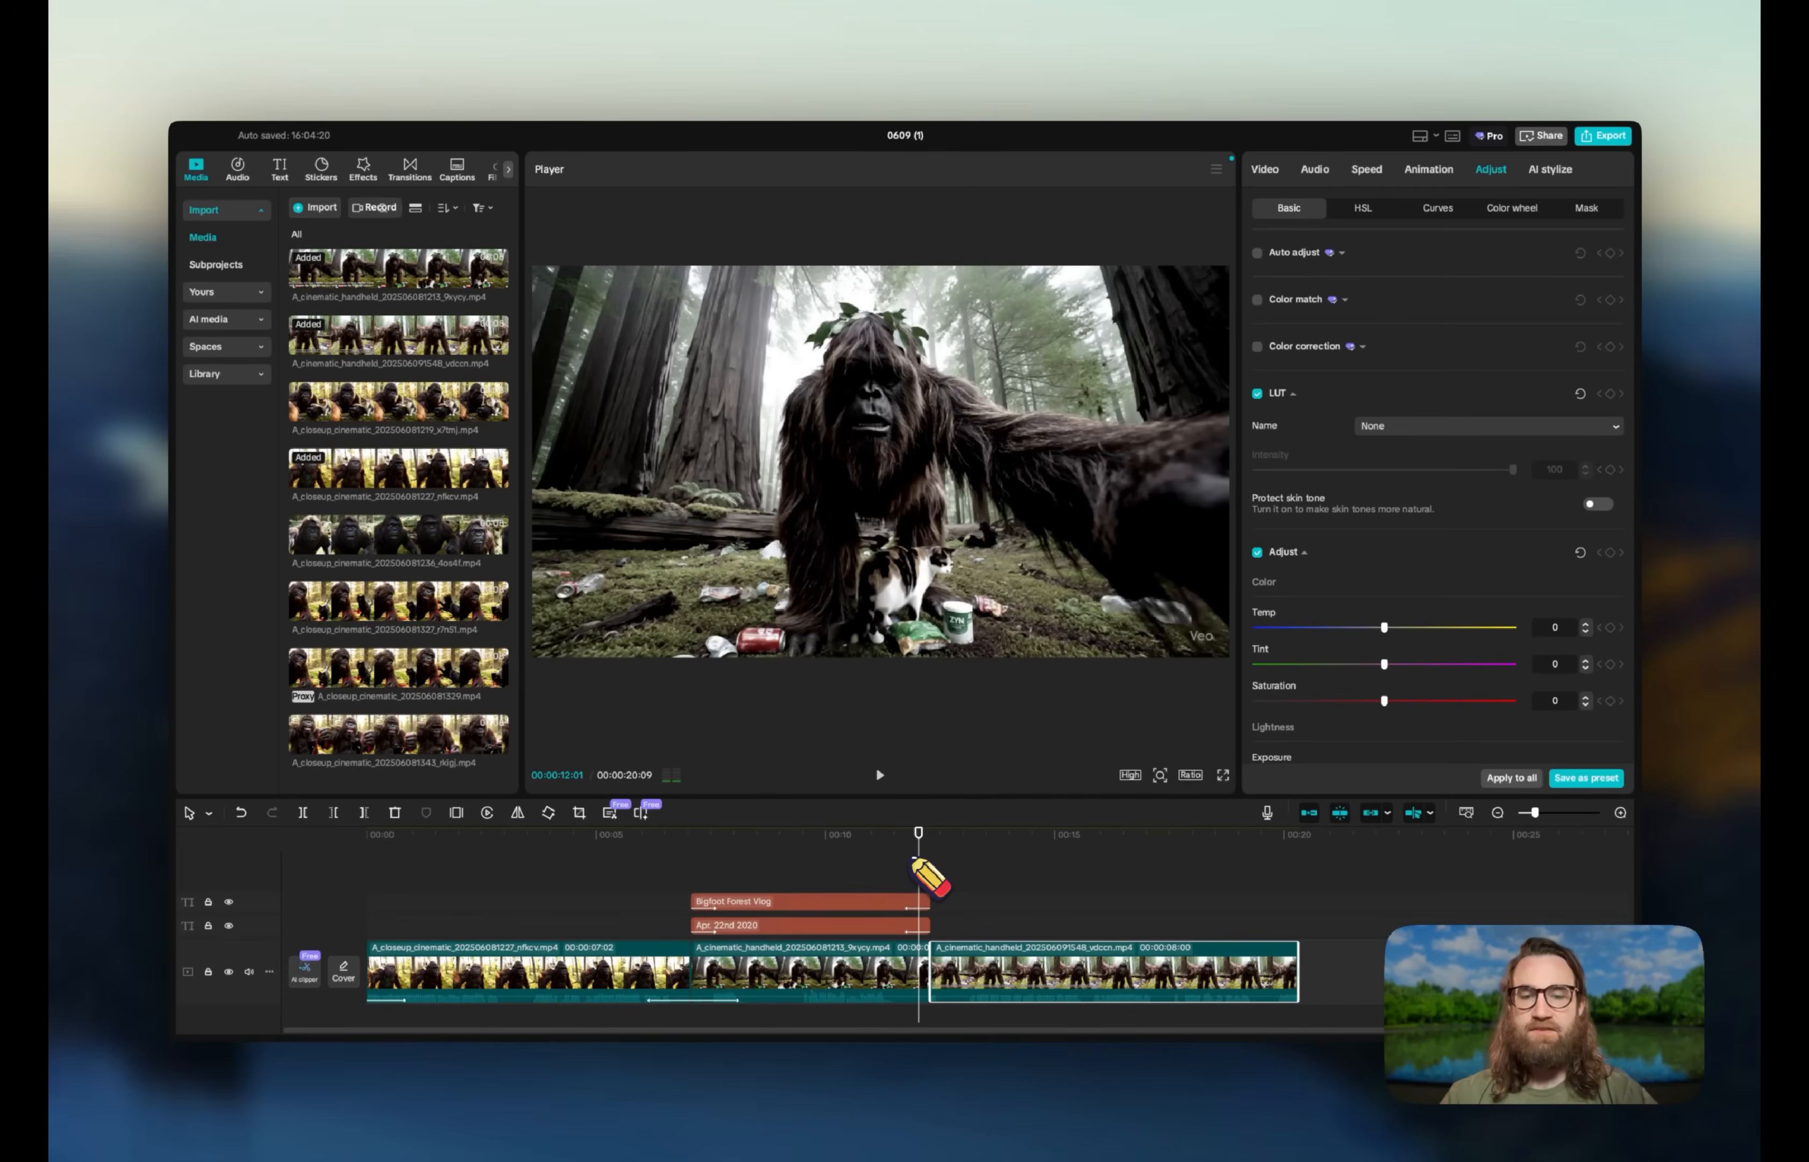
left_click(959, 875)
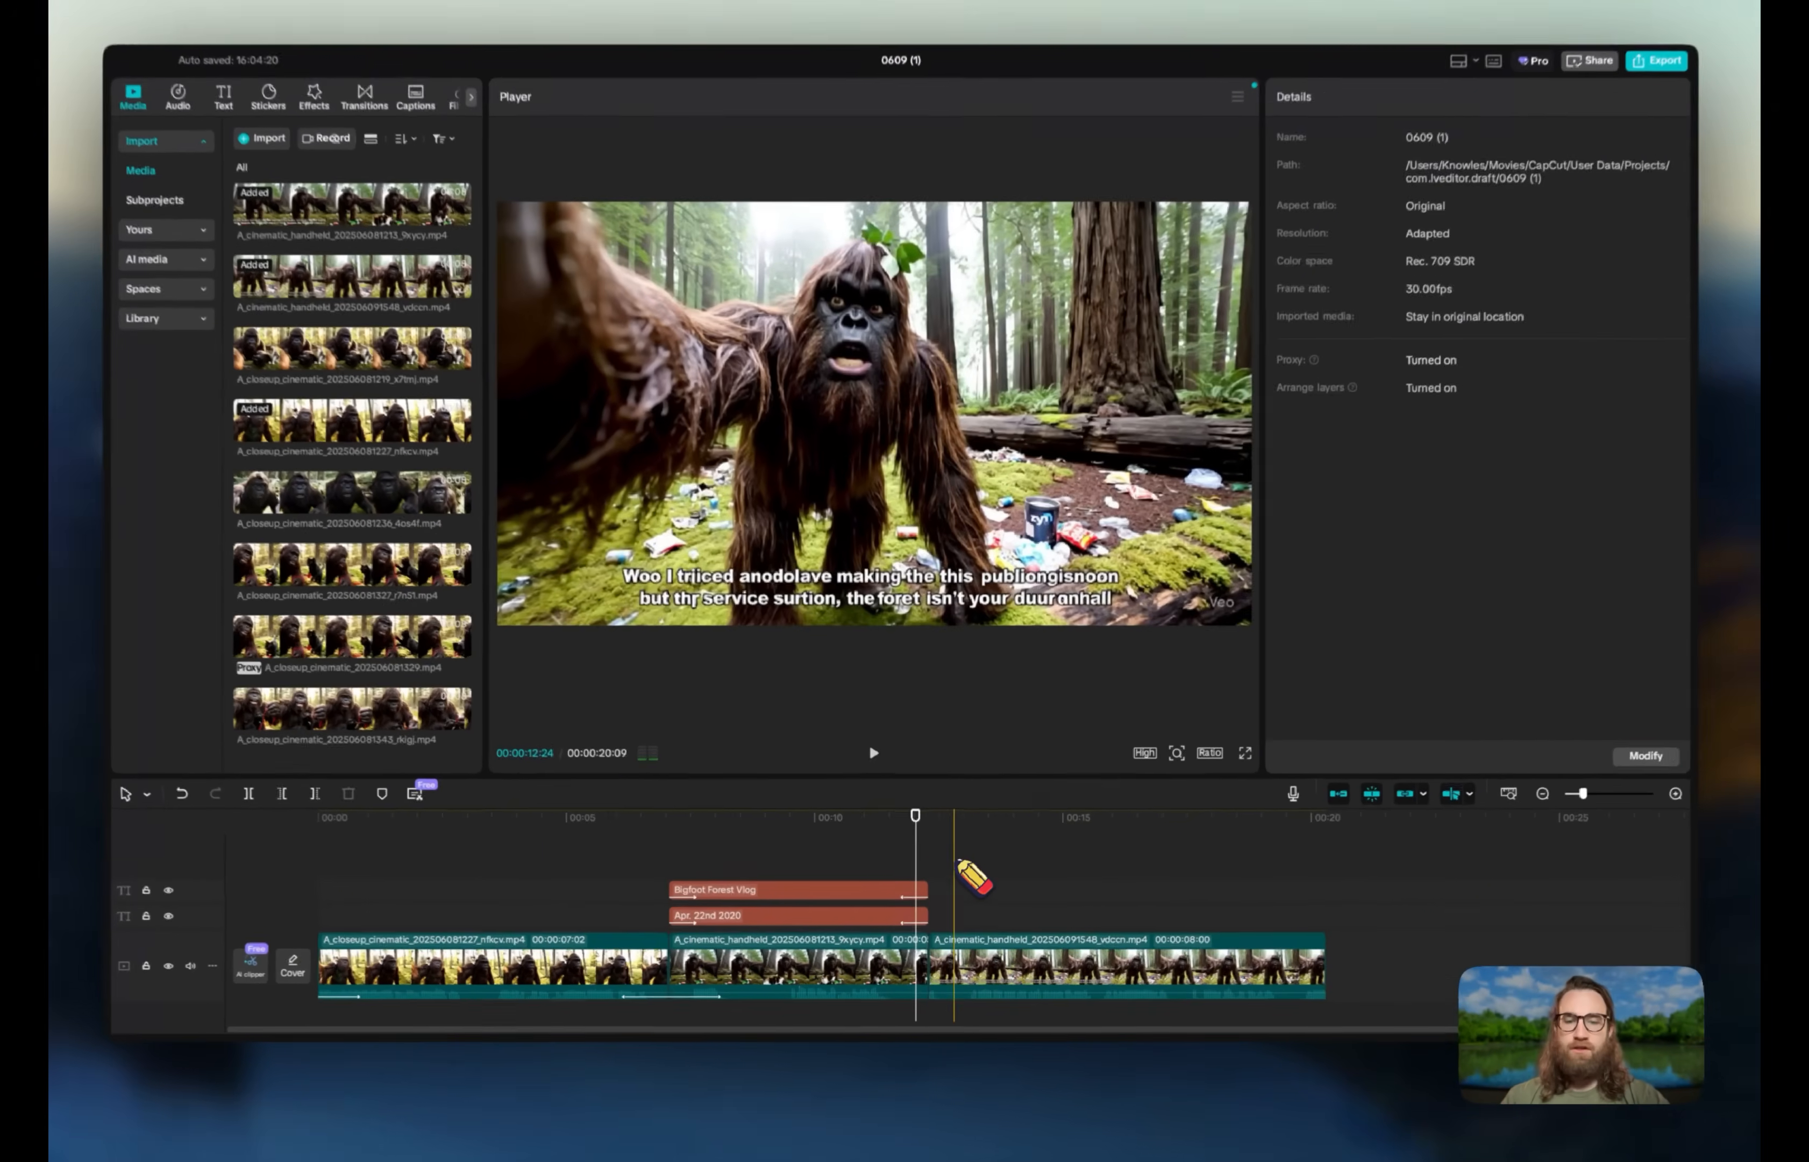
- Trim about 4 seconds off the beginning of the third clip and play the whole video full screen from the start
left_click(956, 947)
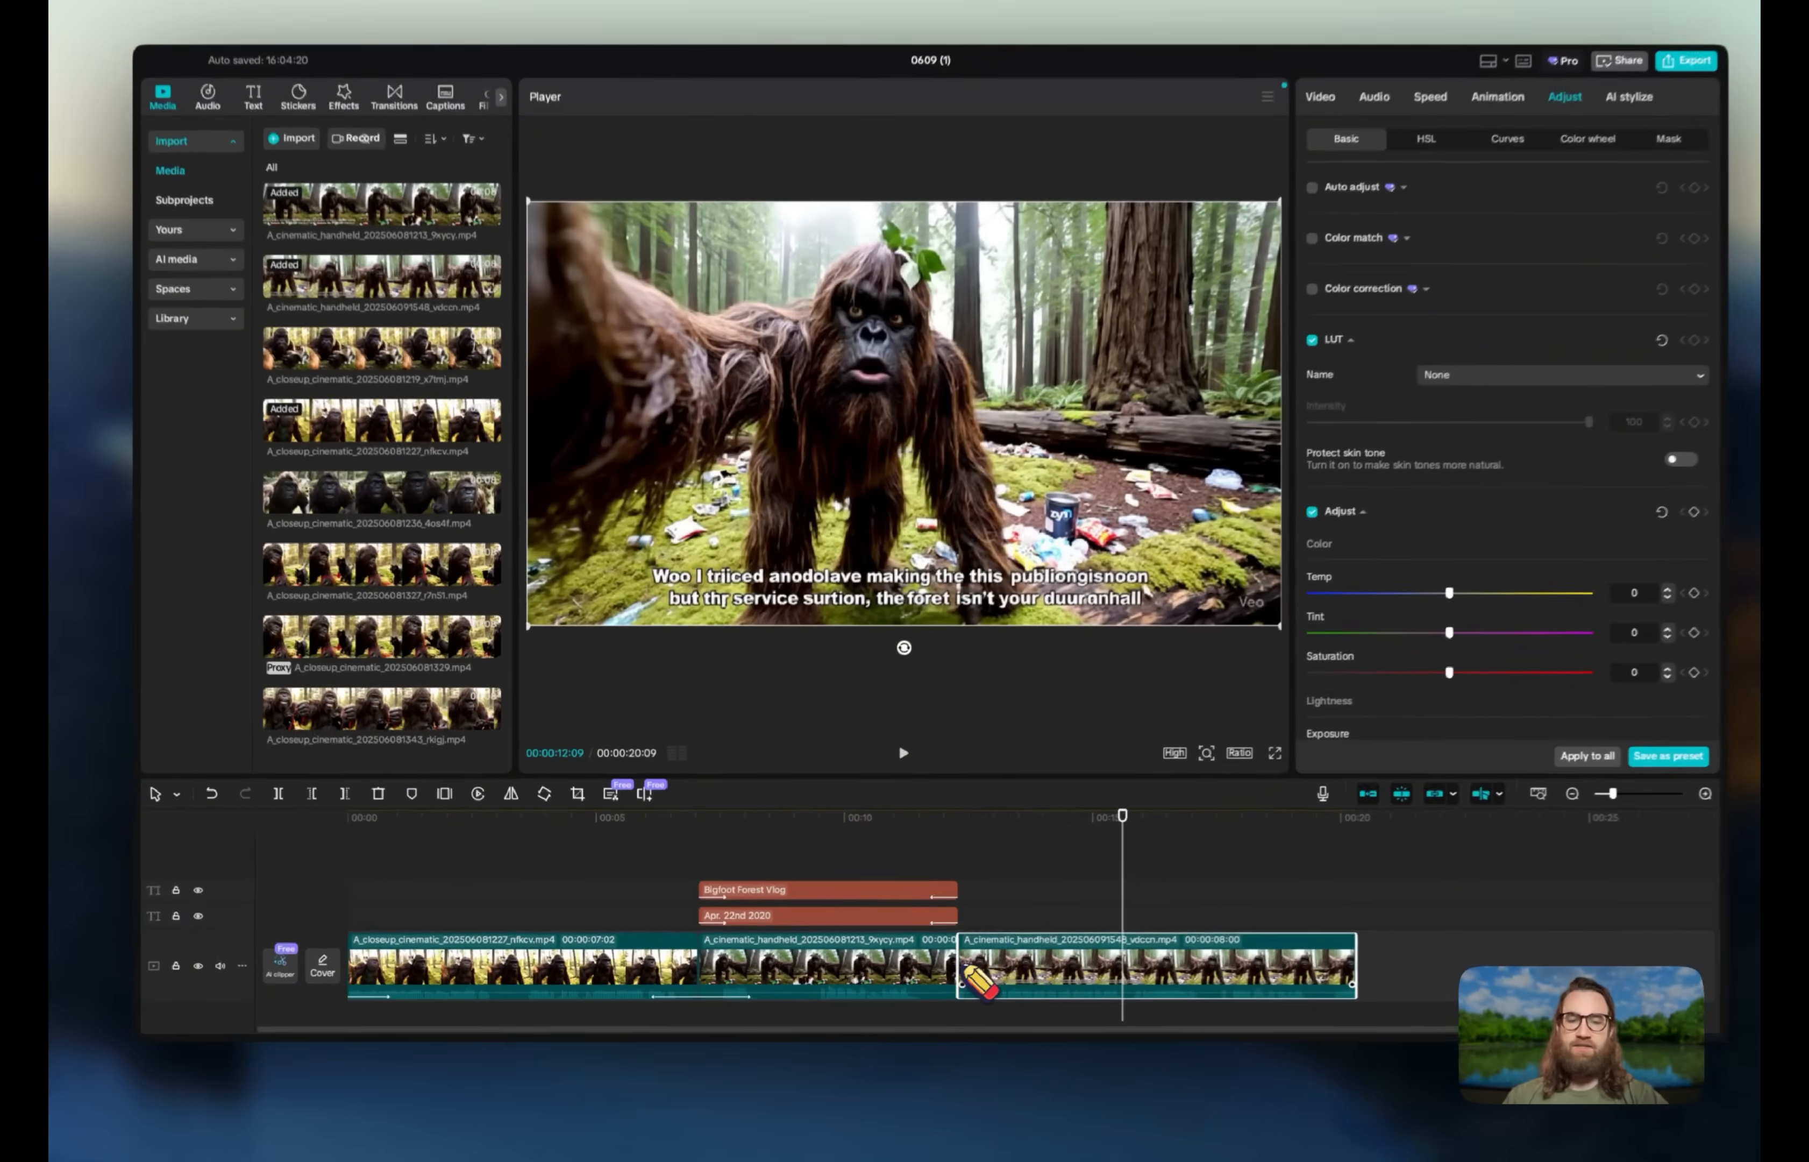
left_click_drag(931, 970, 1083, 969)
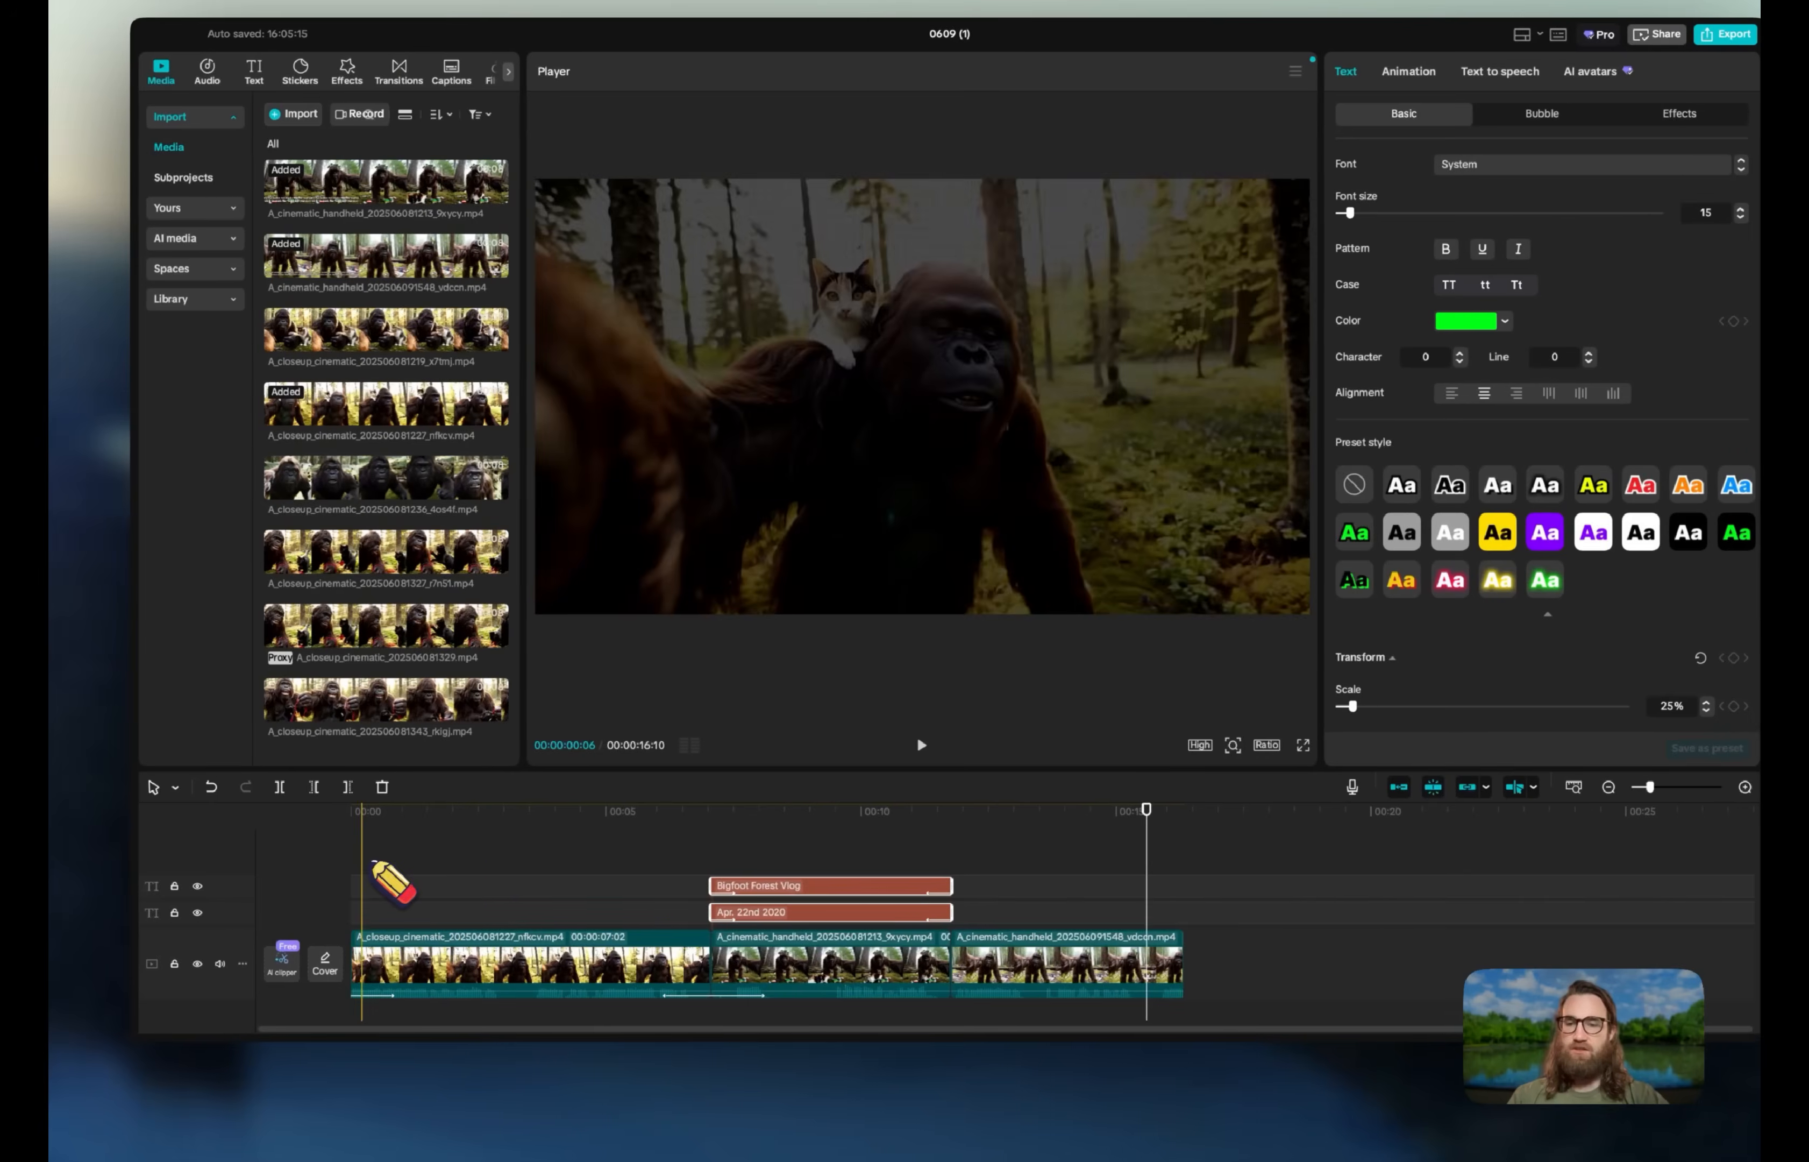
left_click(346, 867)
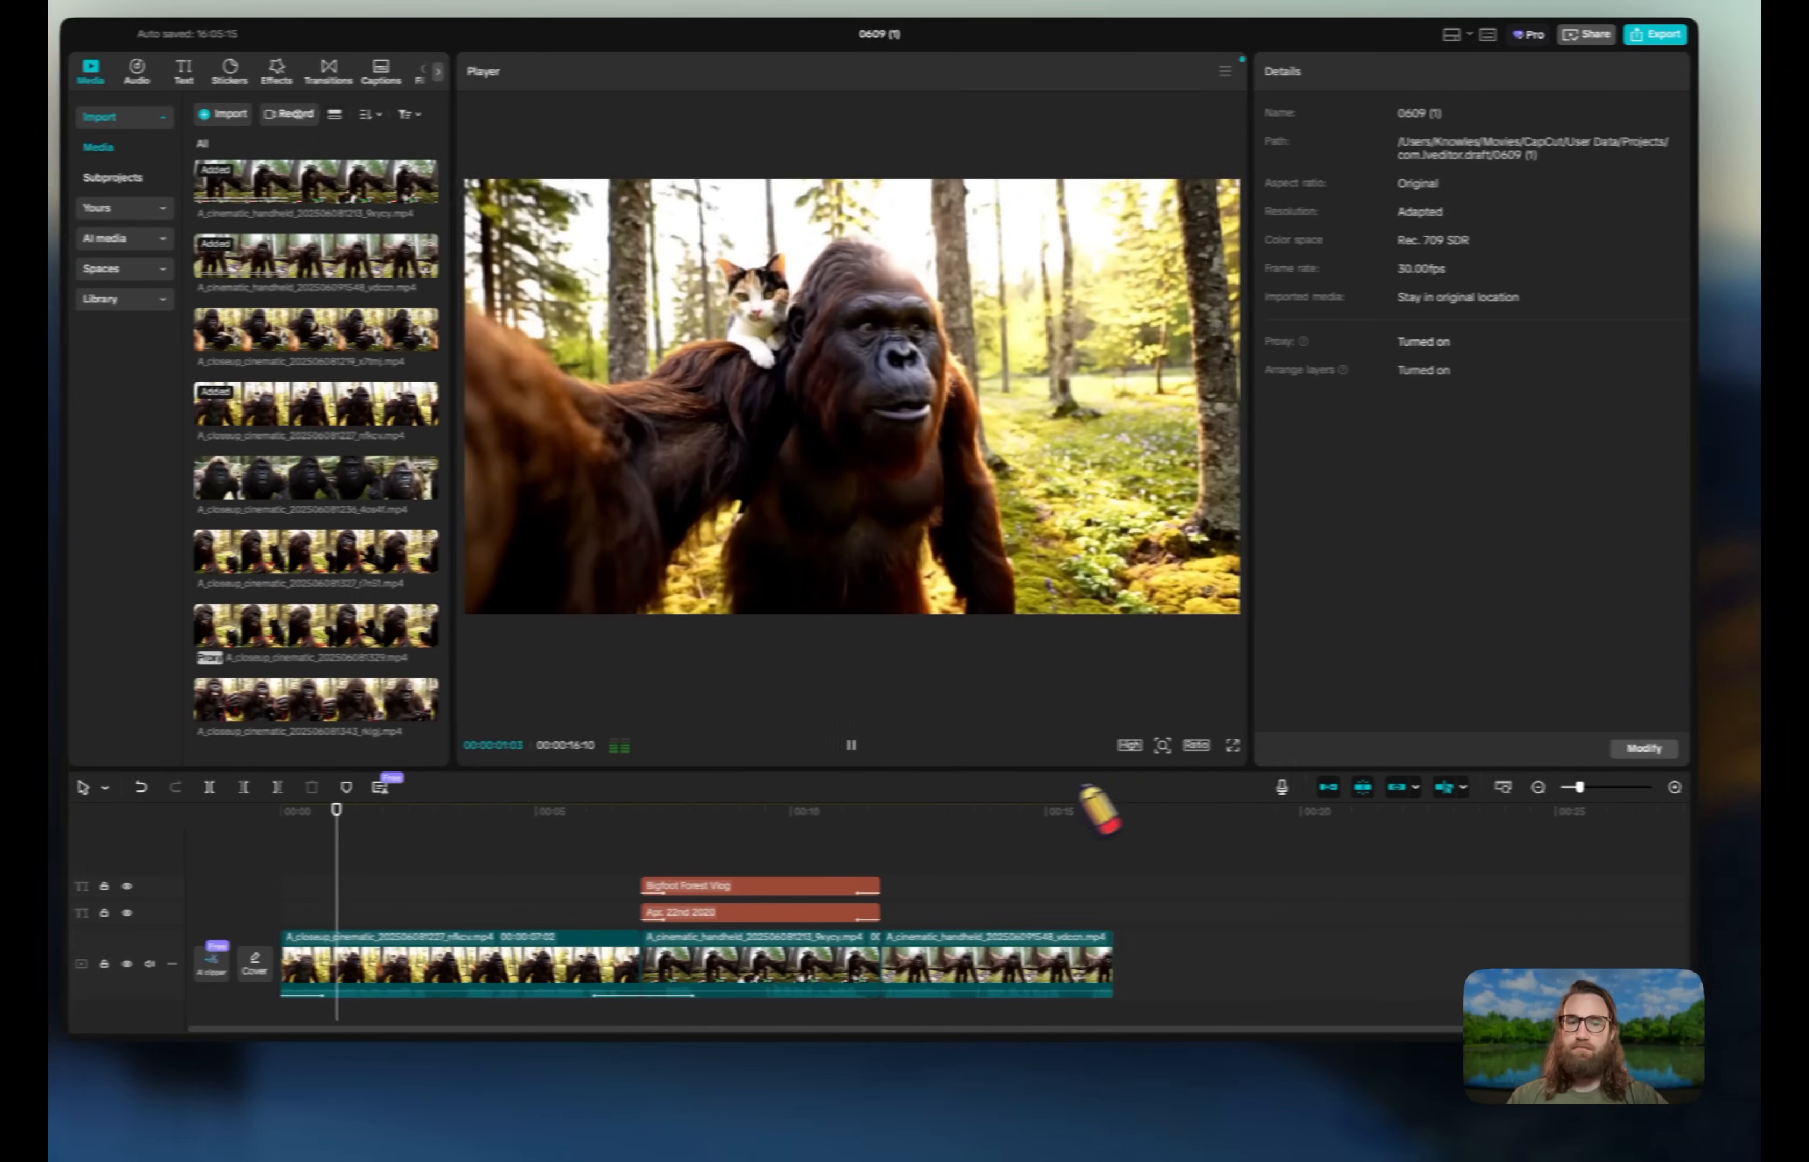
left_click(1305, 745)
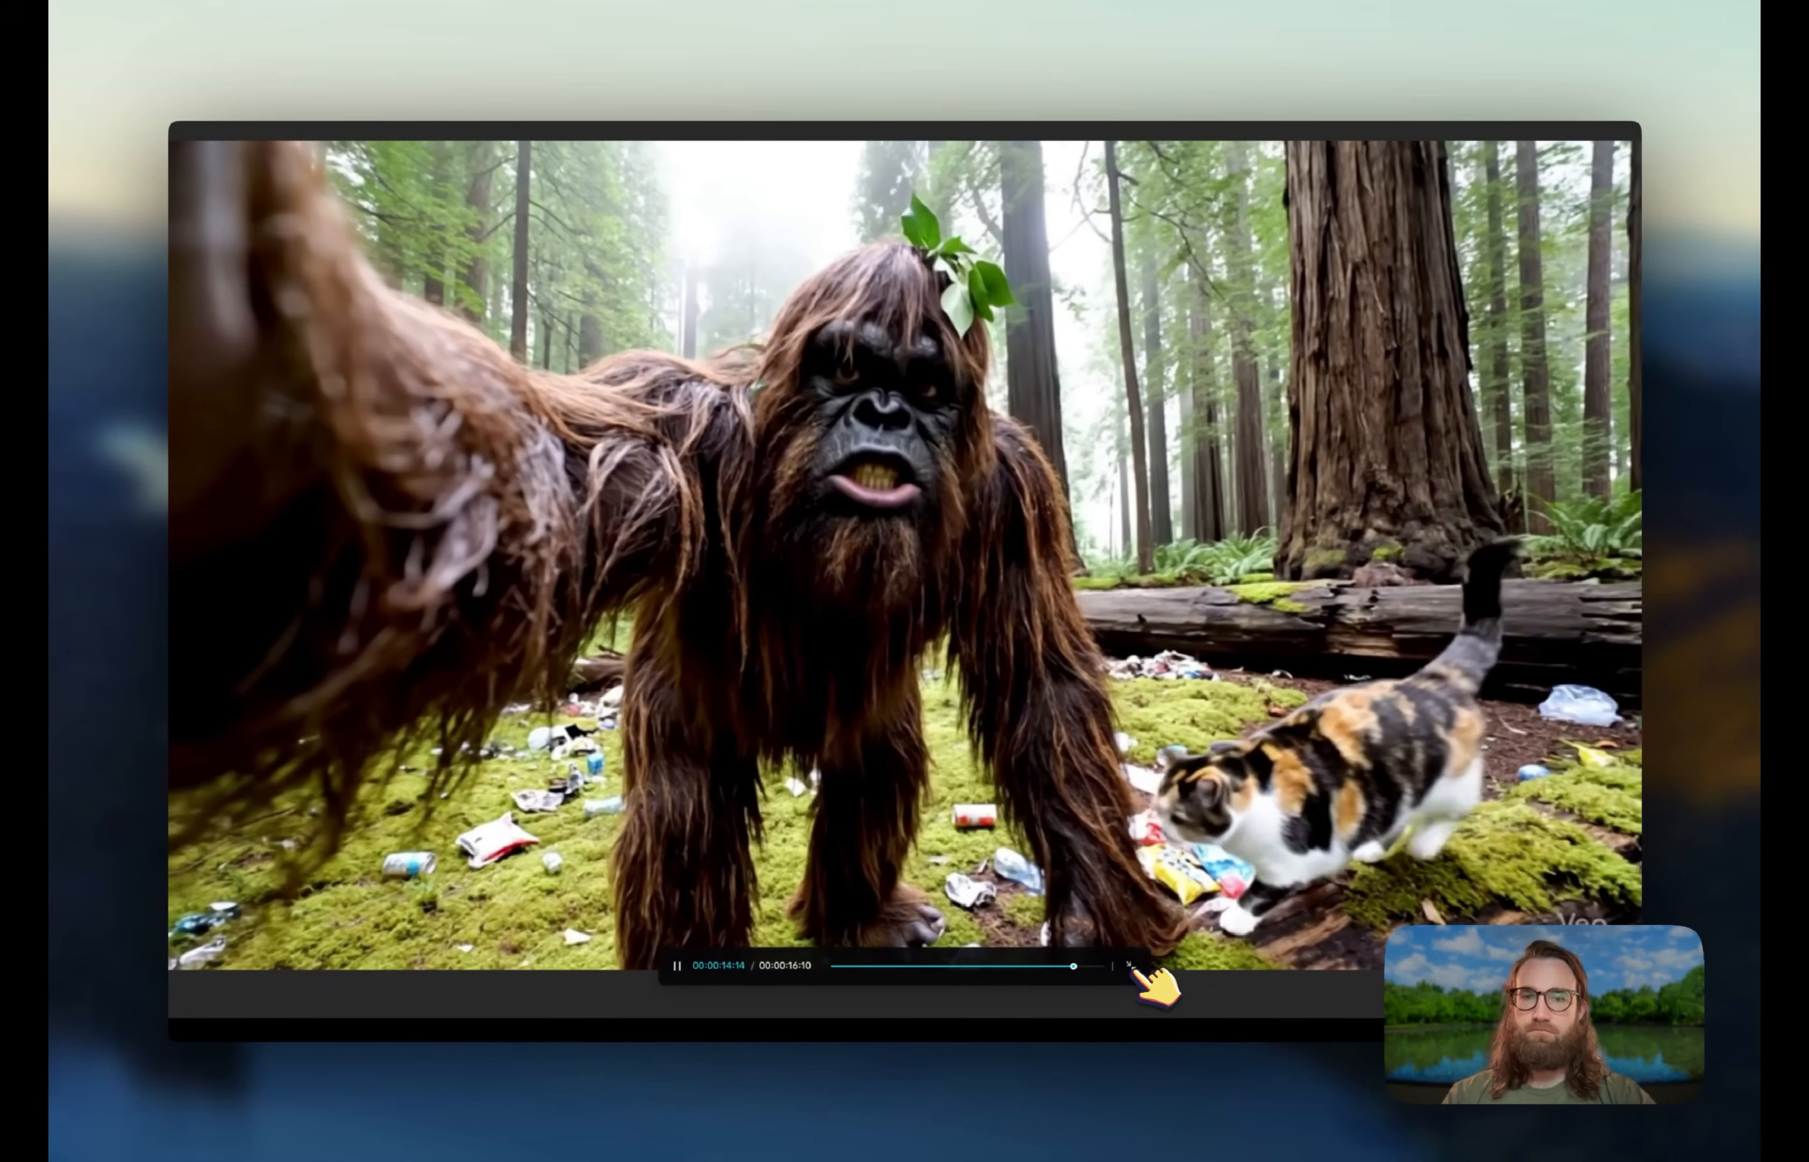
left_click(1130, 965)
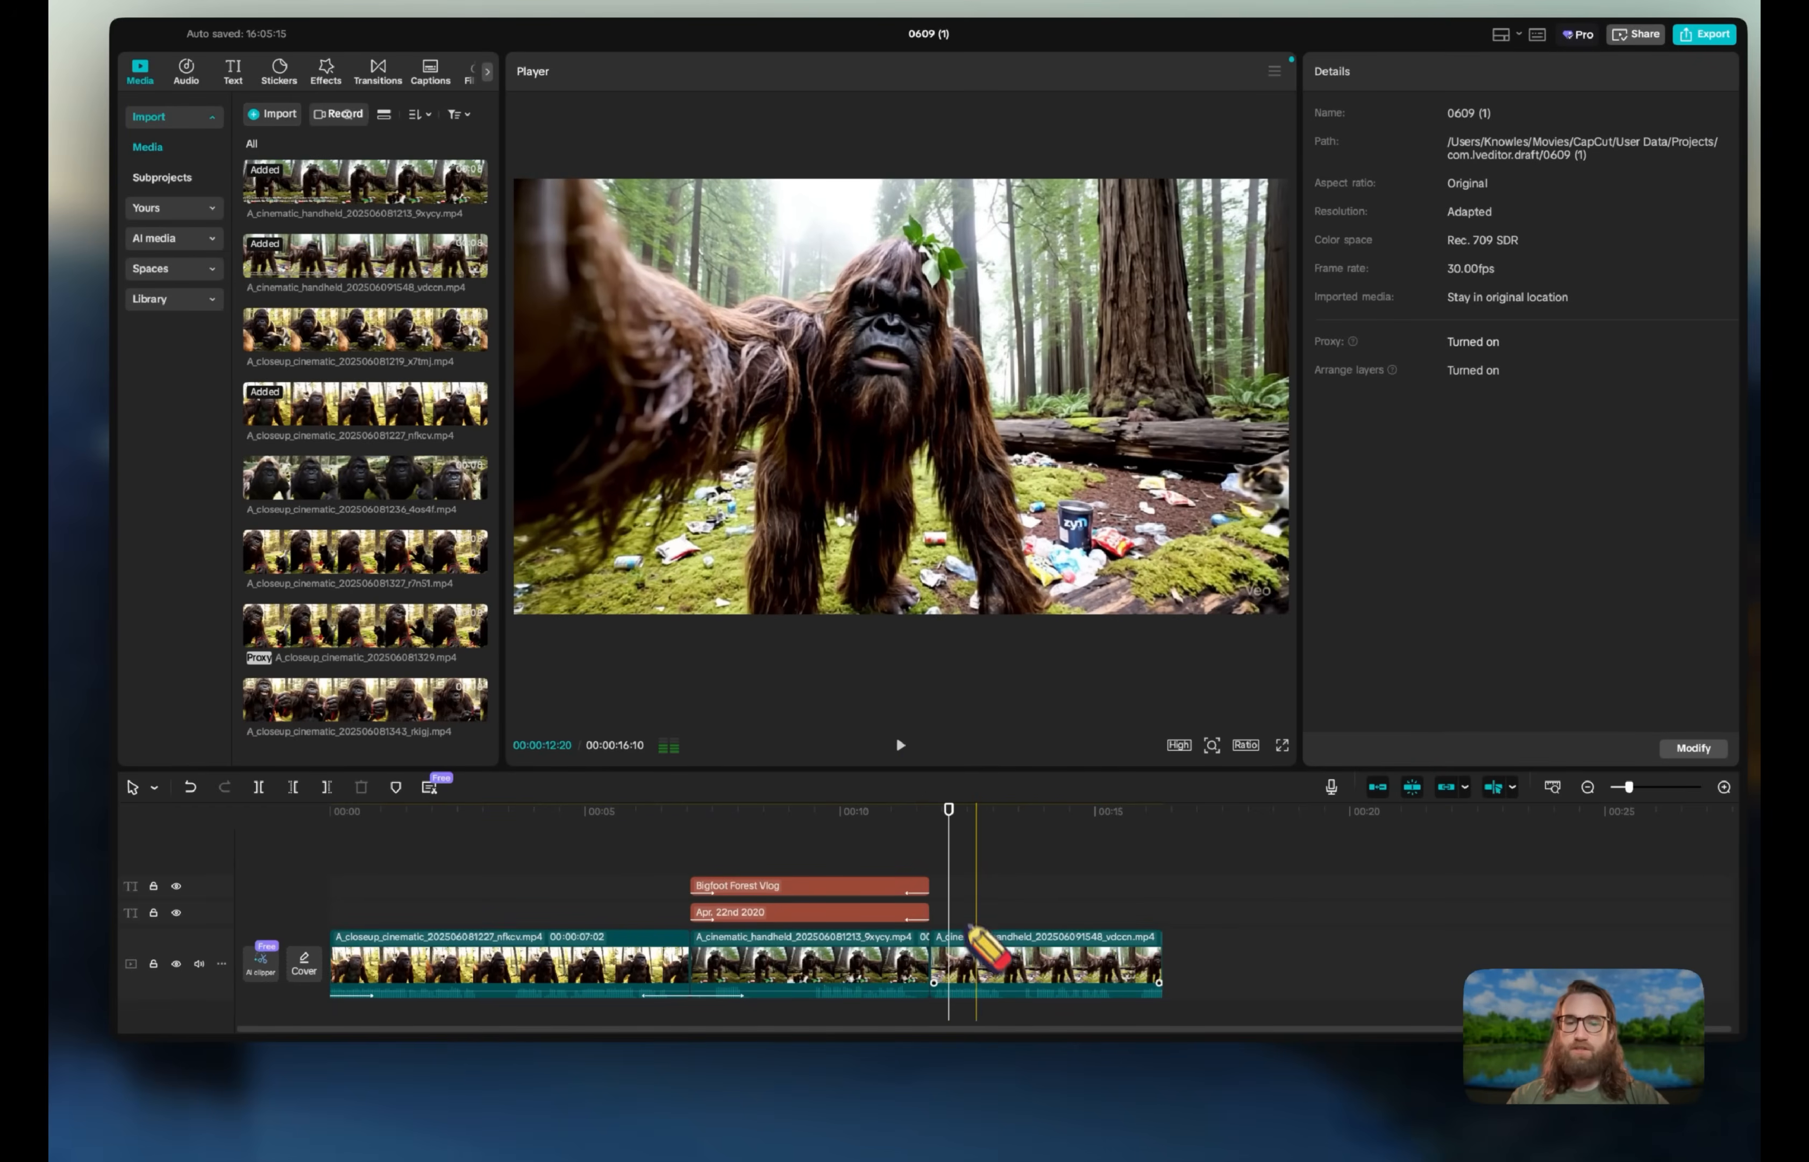
- Stretch both text clips to the end of the third clip and review the timeline from the start
left_click(981, 943)
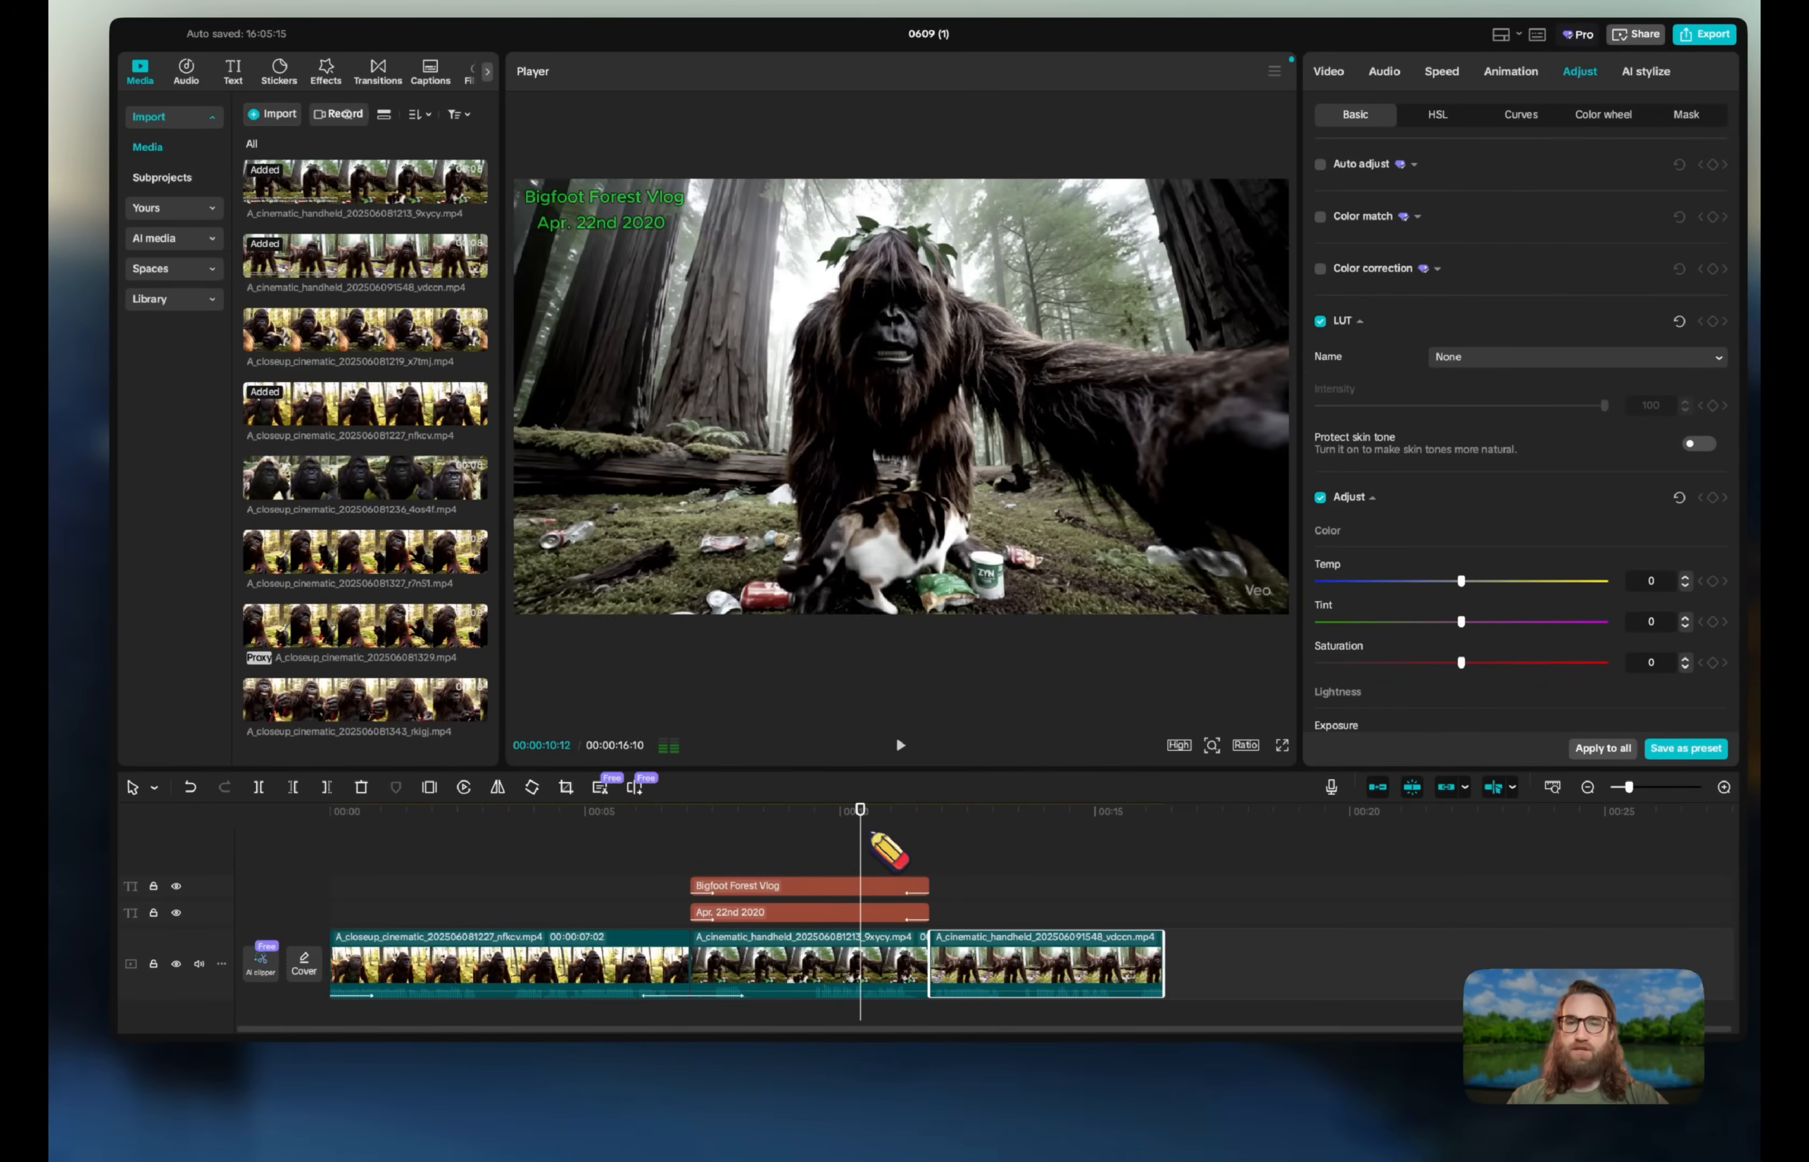
left_click(1009, 918)
left_click(880, 884)
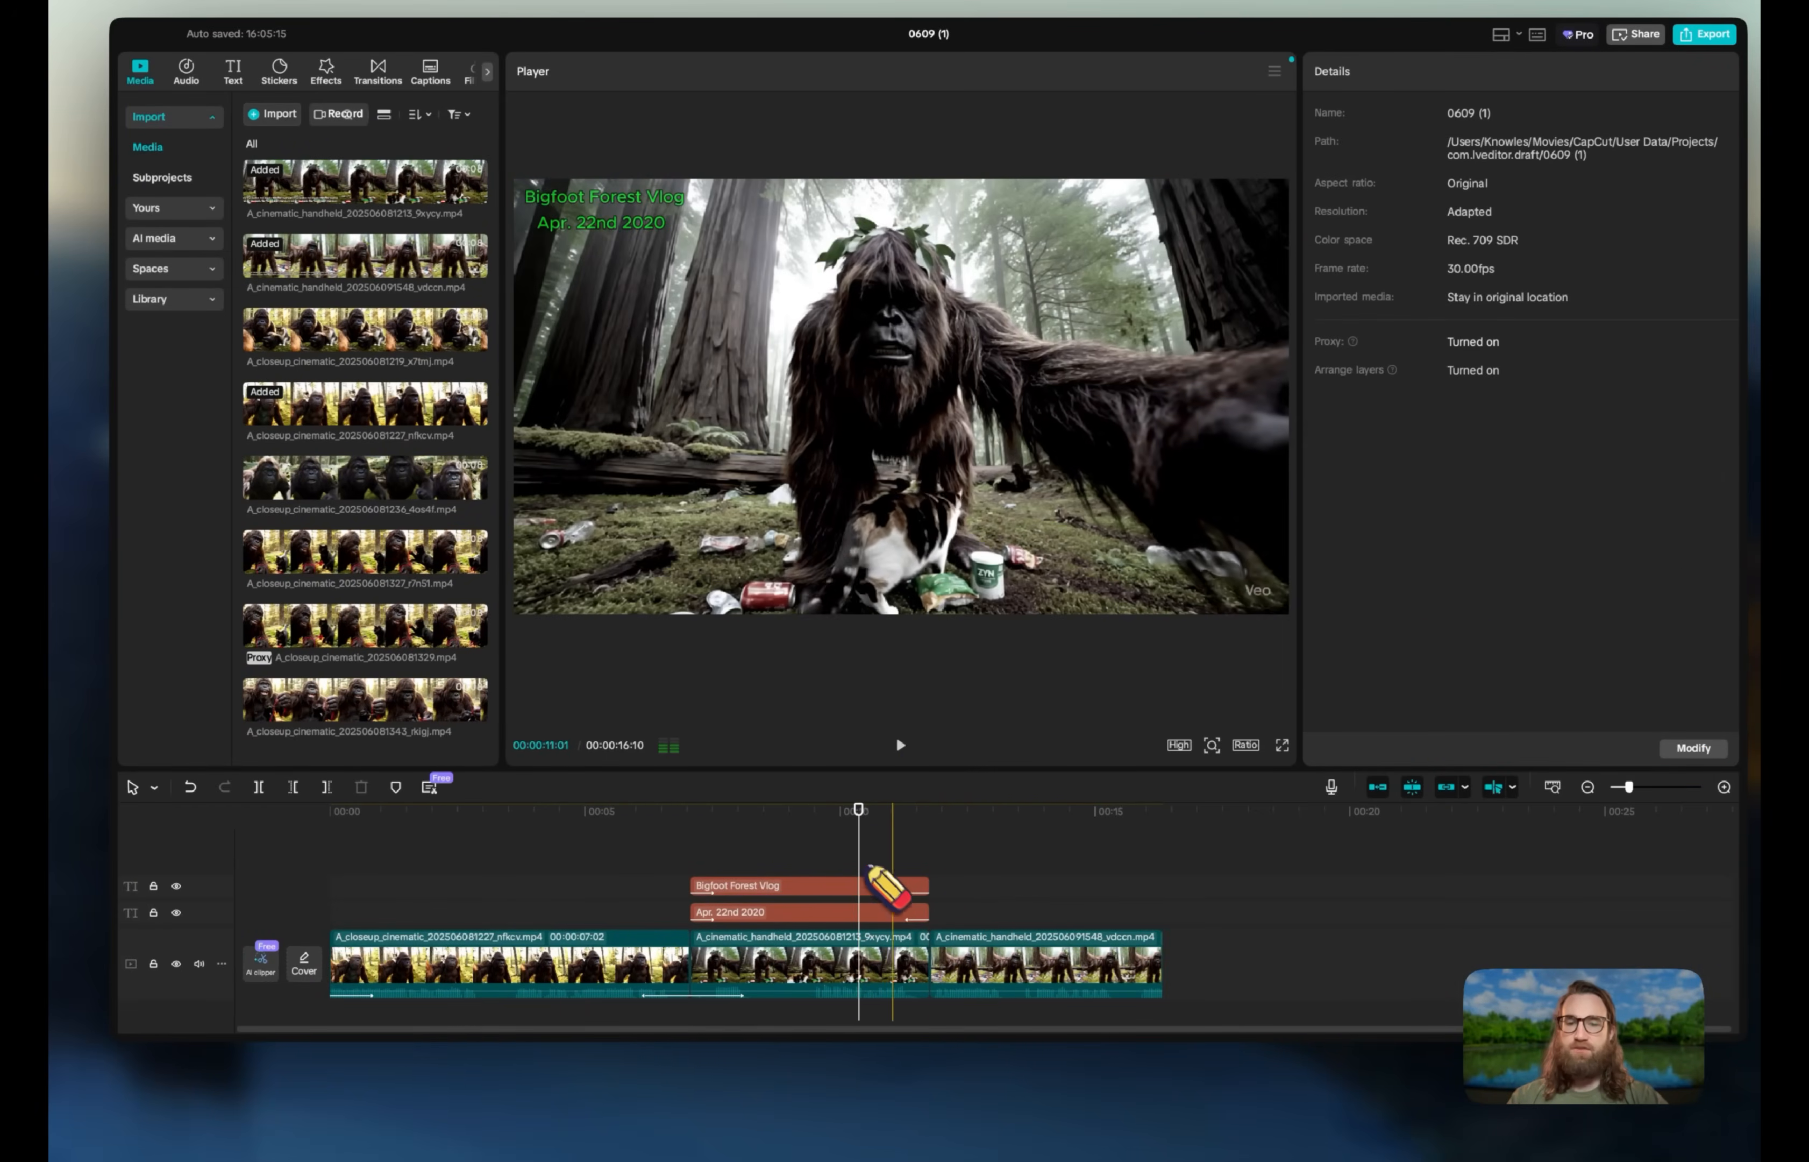
left_click_drag(932, 913, 1163, 915)
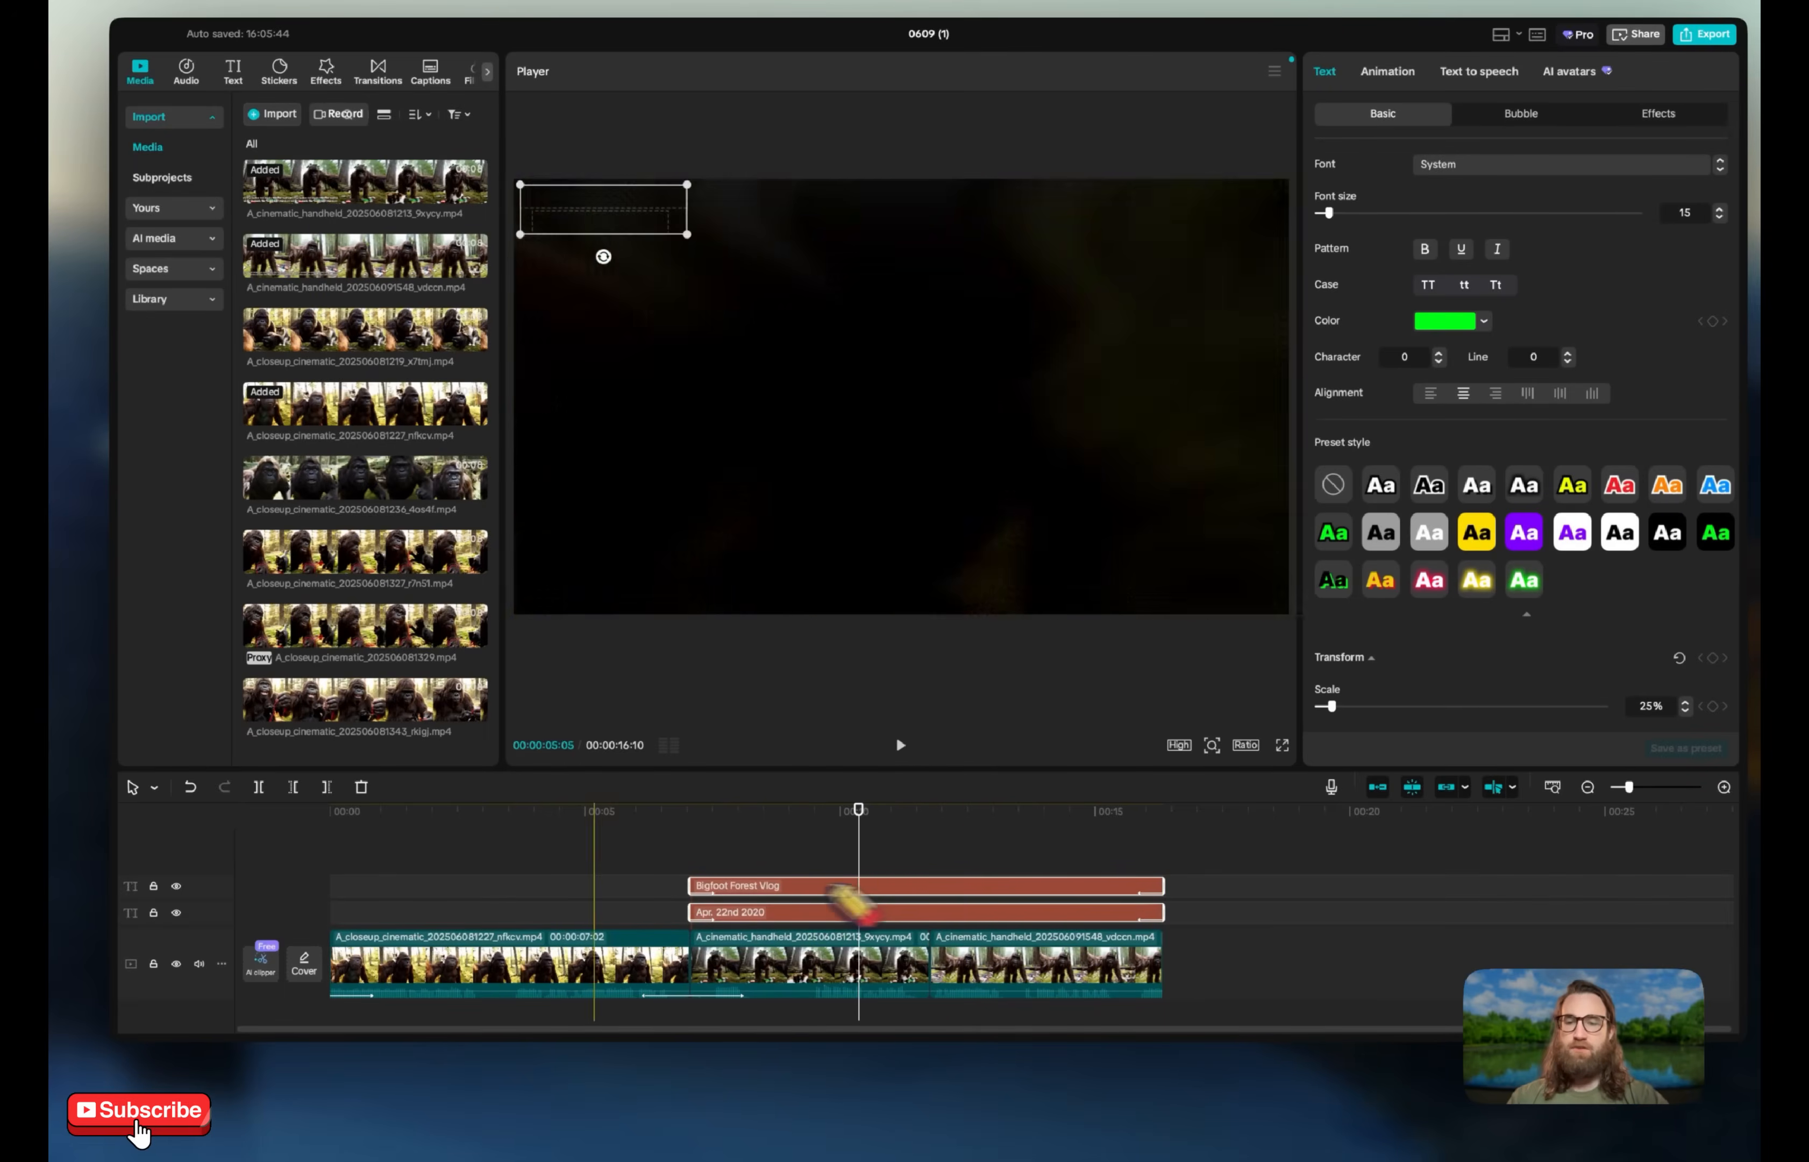
left_click(319, 858)
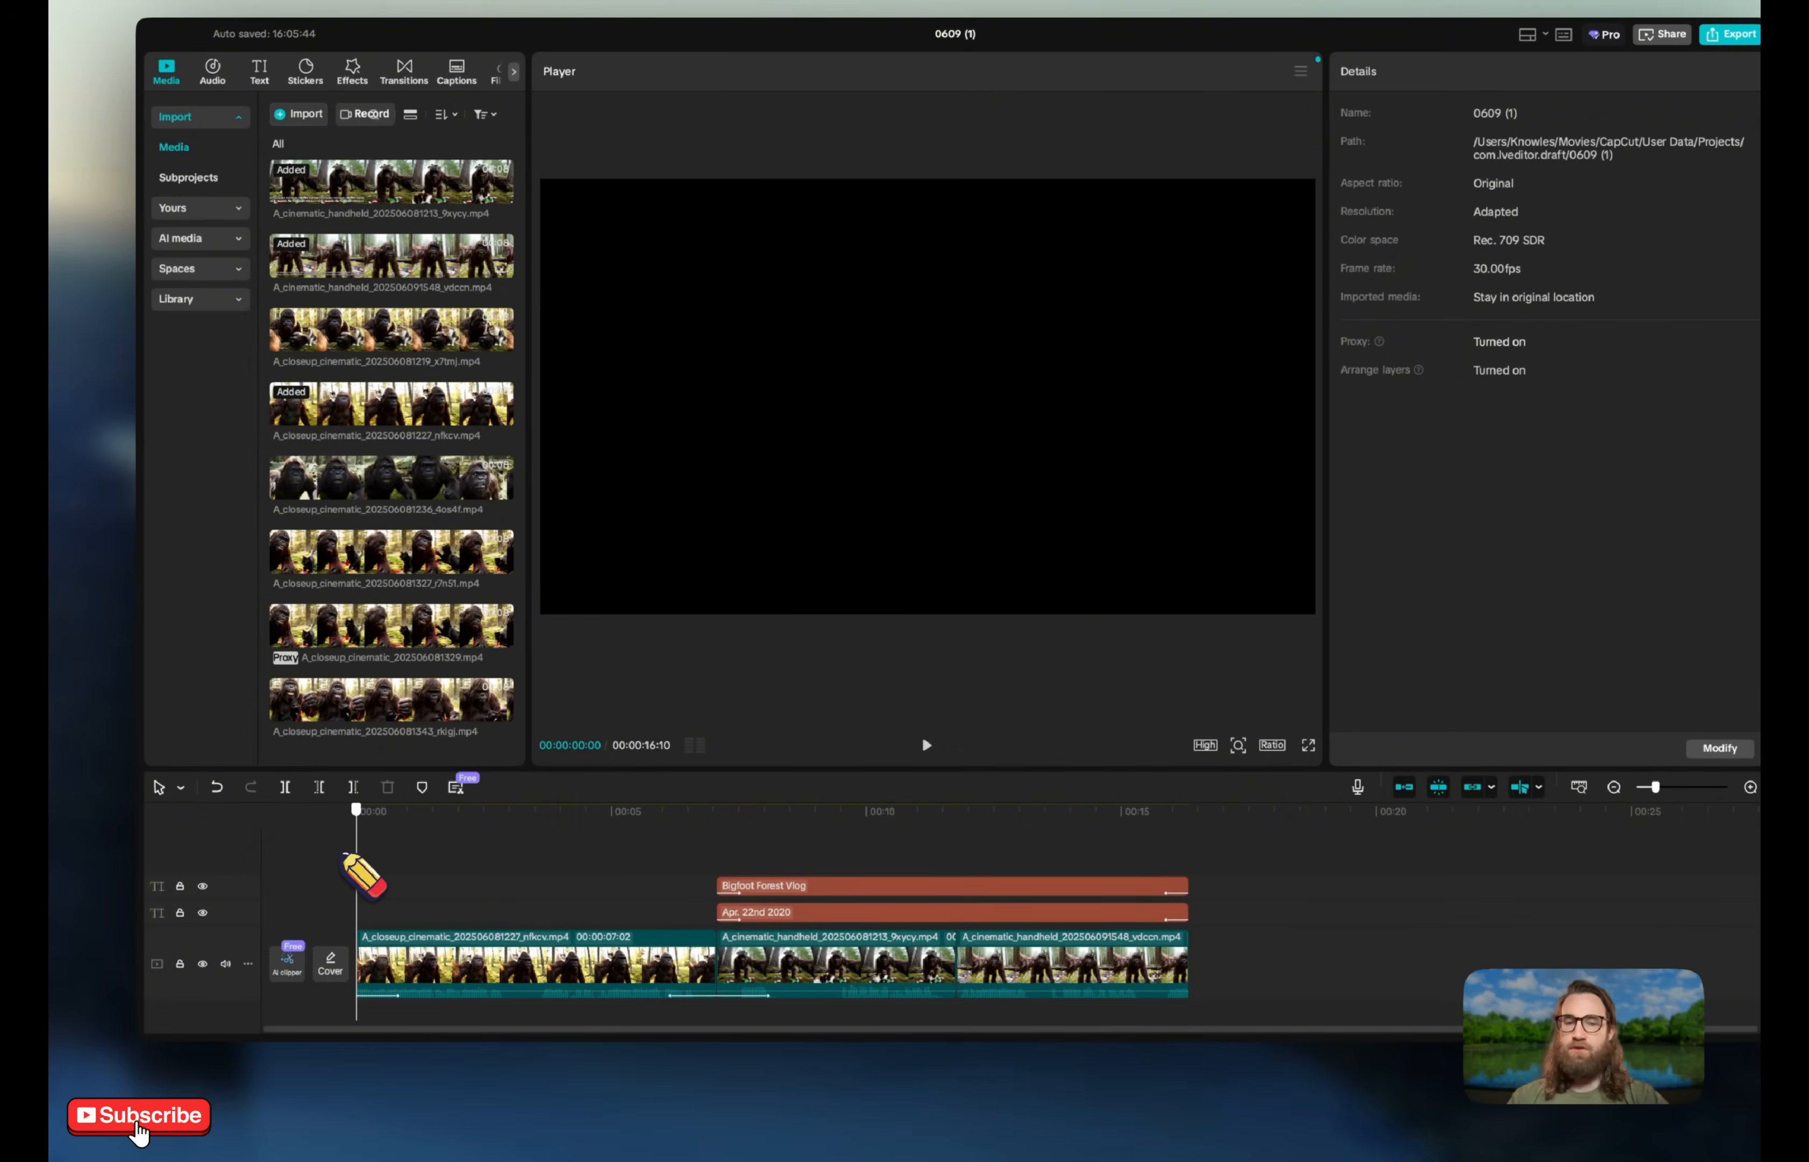
left_click_drag(358, 871, 1376, 851)
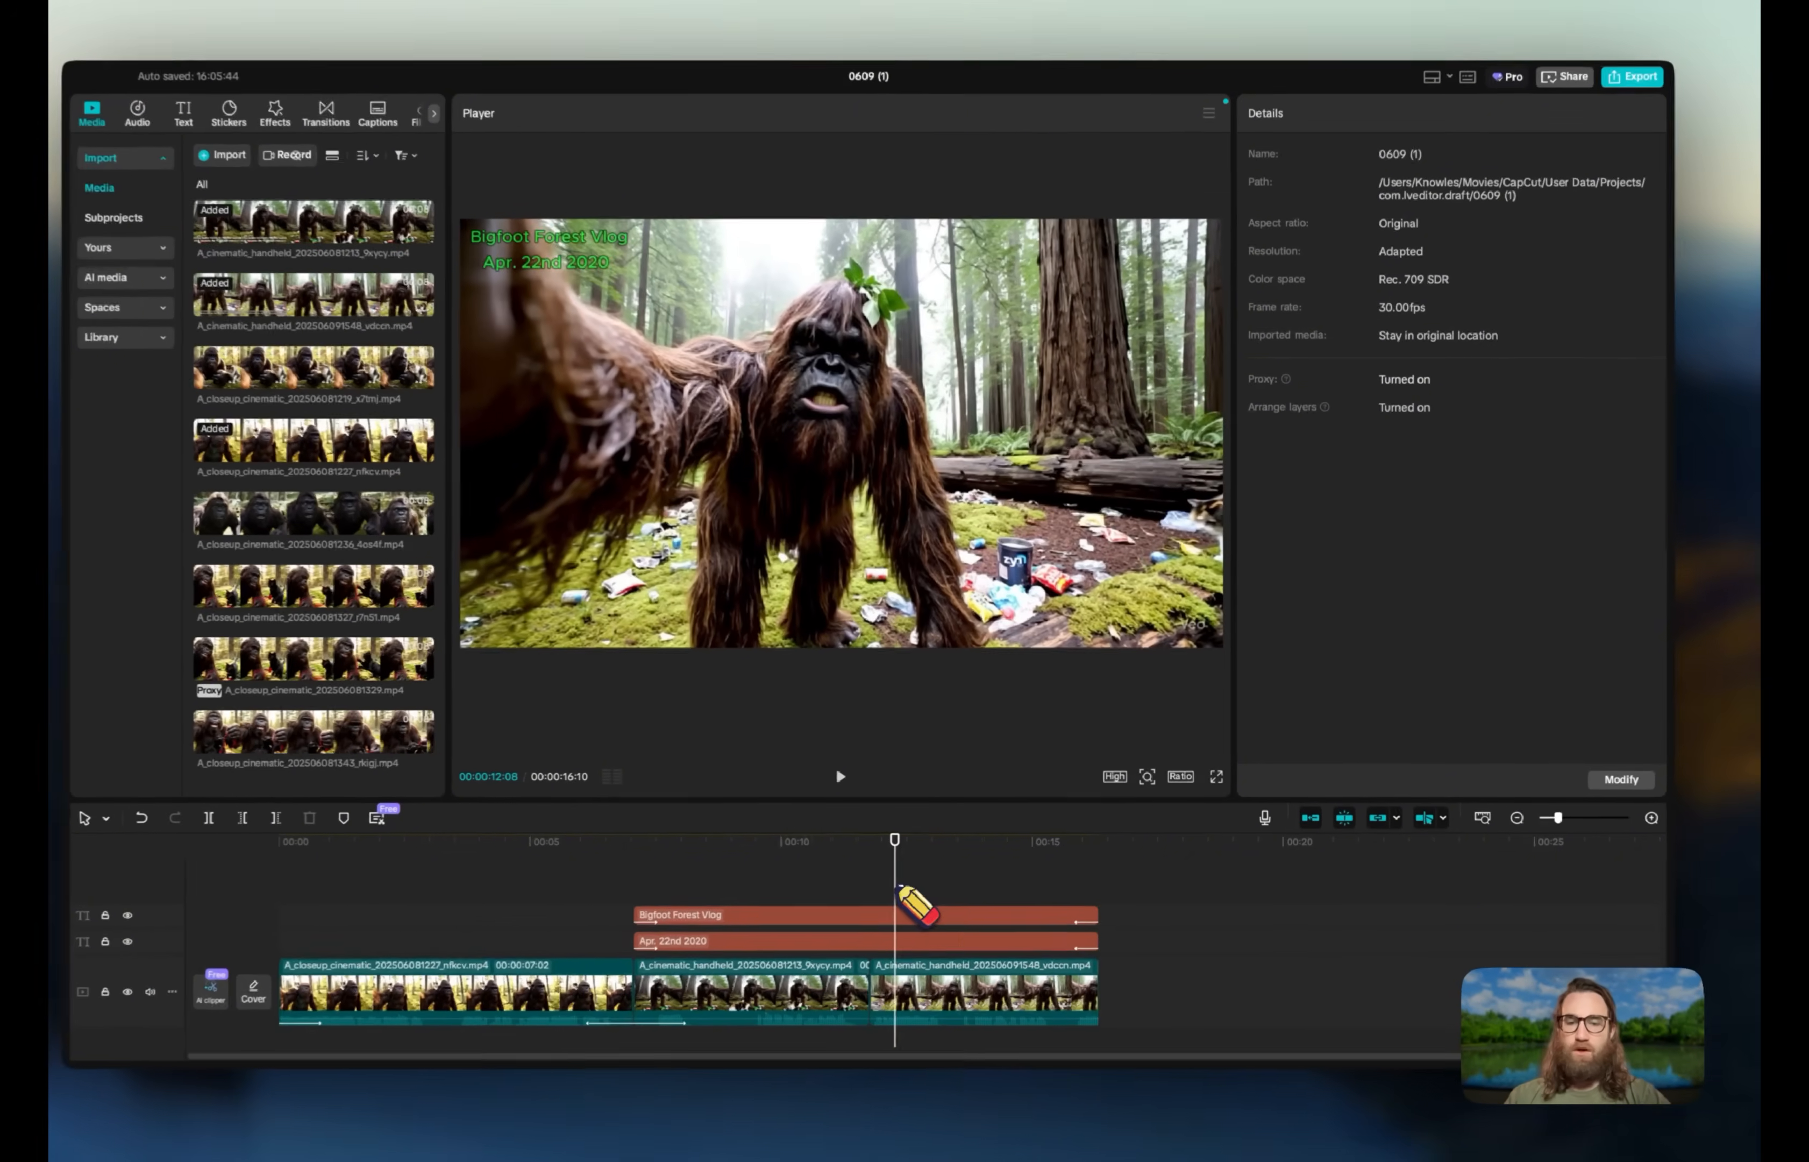
- Set the third clip's saturation to -31 and play the timeline from 00:00:06:28 through the end
left_click(928, 960)
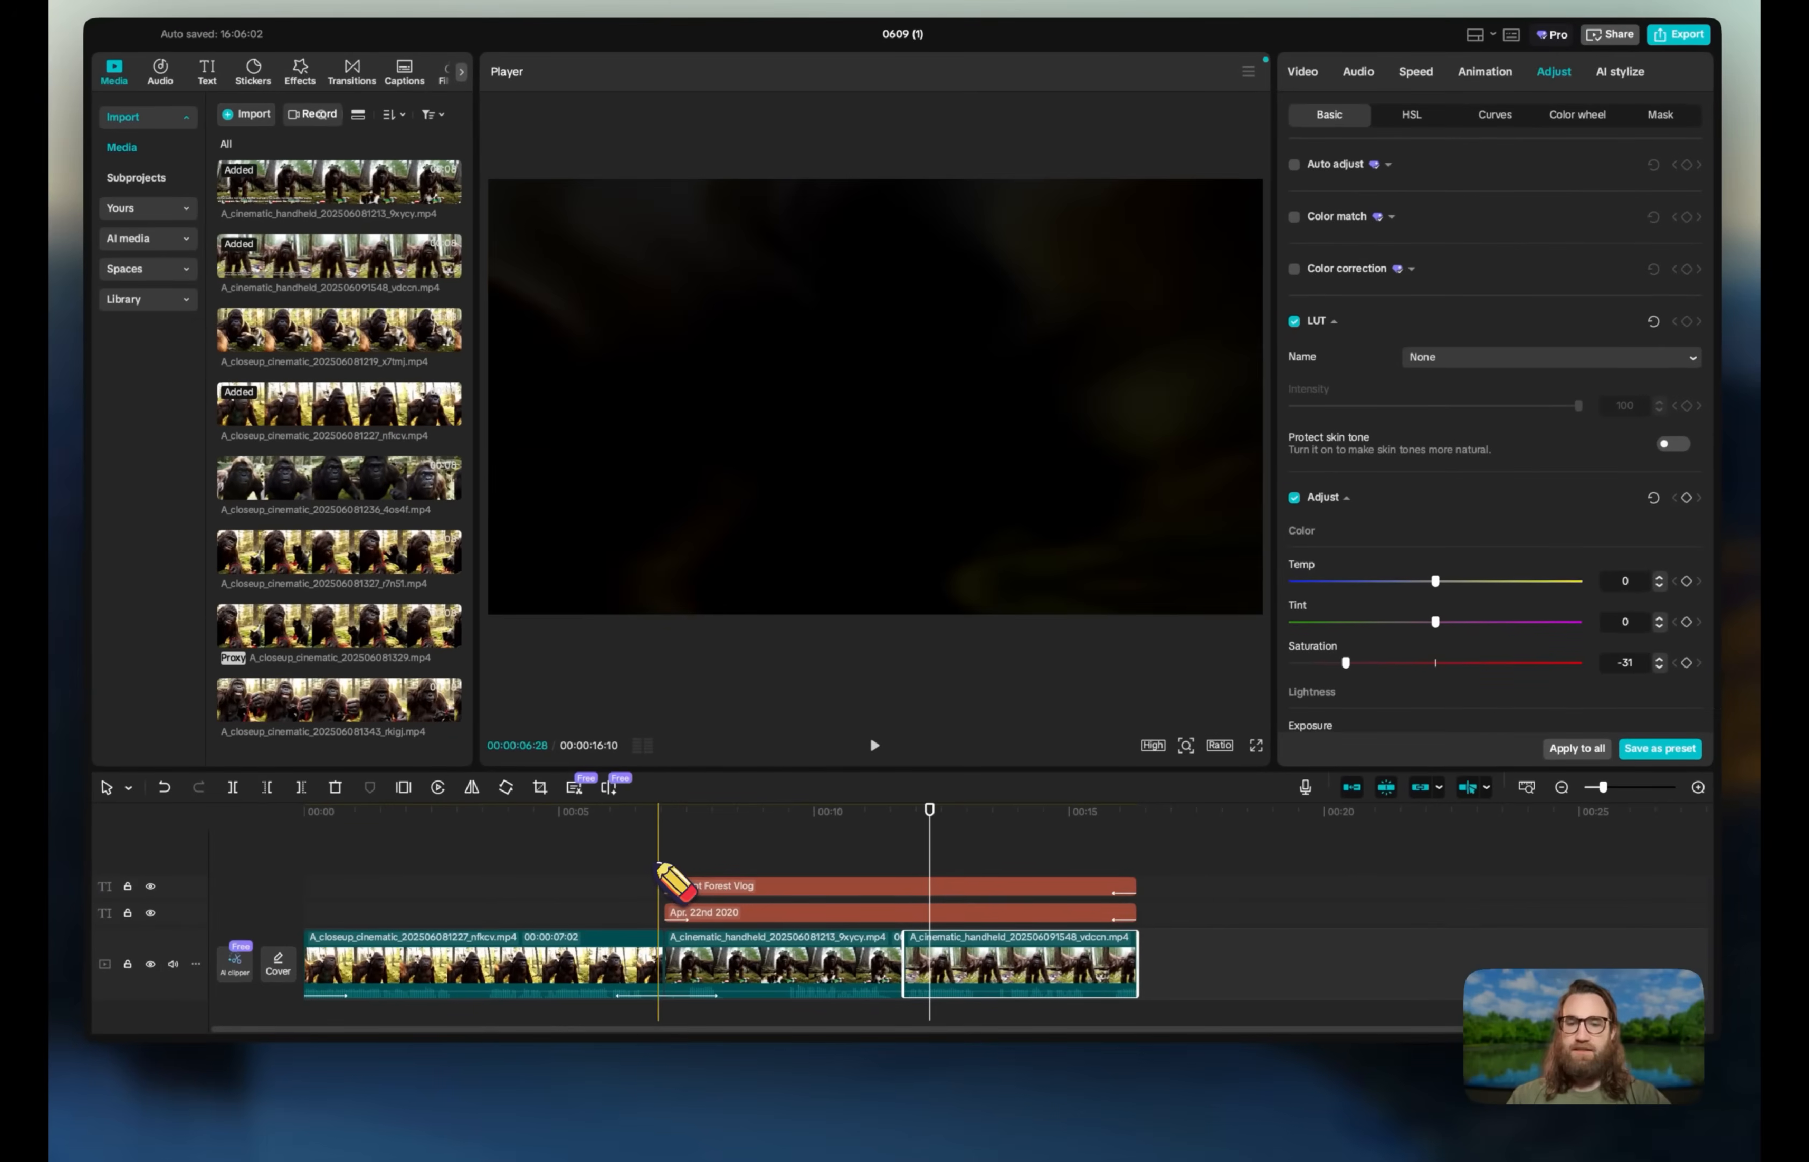
left_click(658, 866)
key("space")
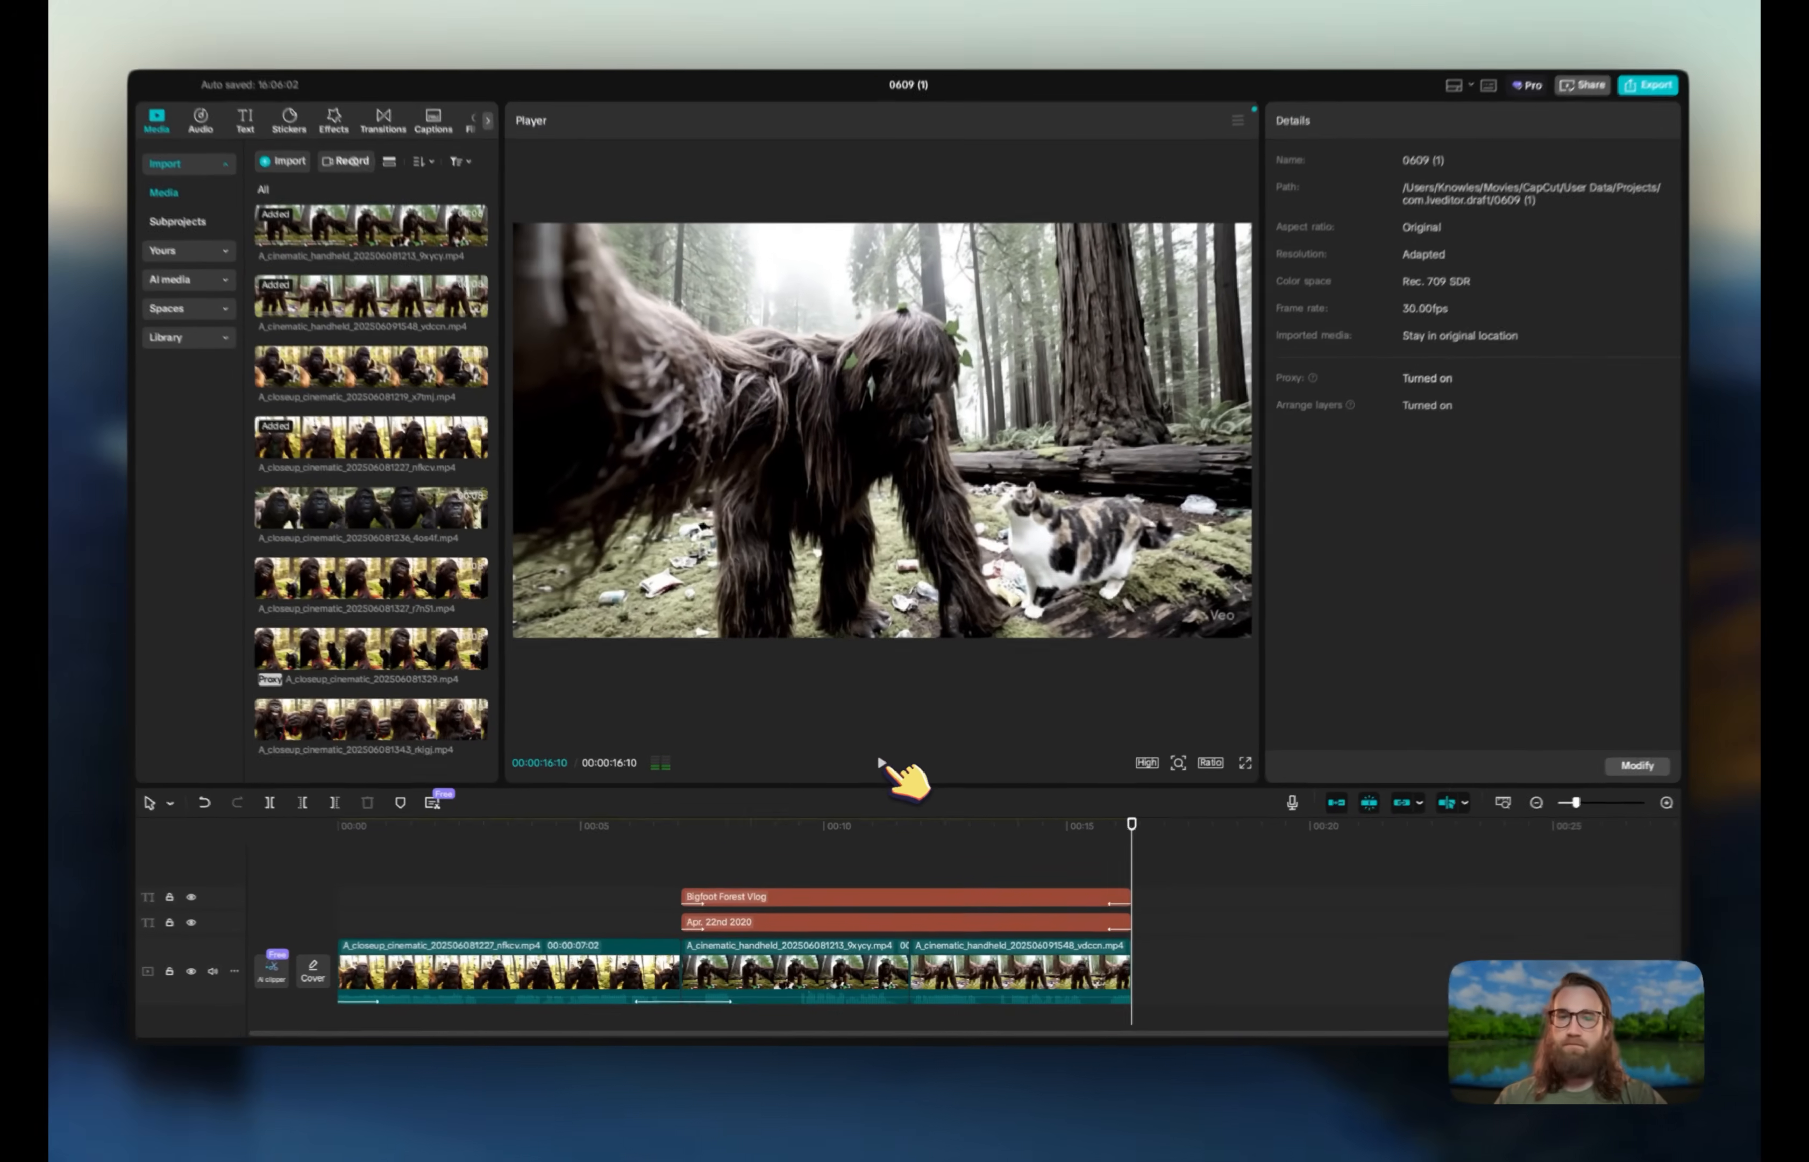
left_click(882, 763)
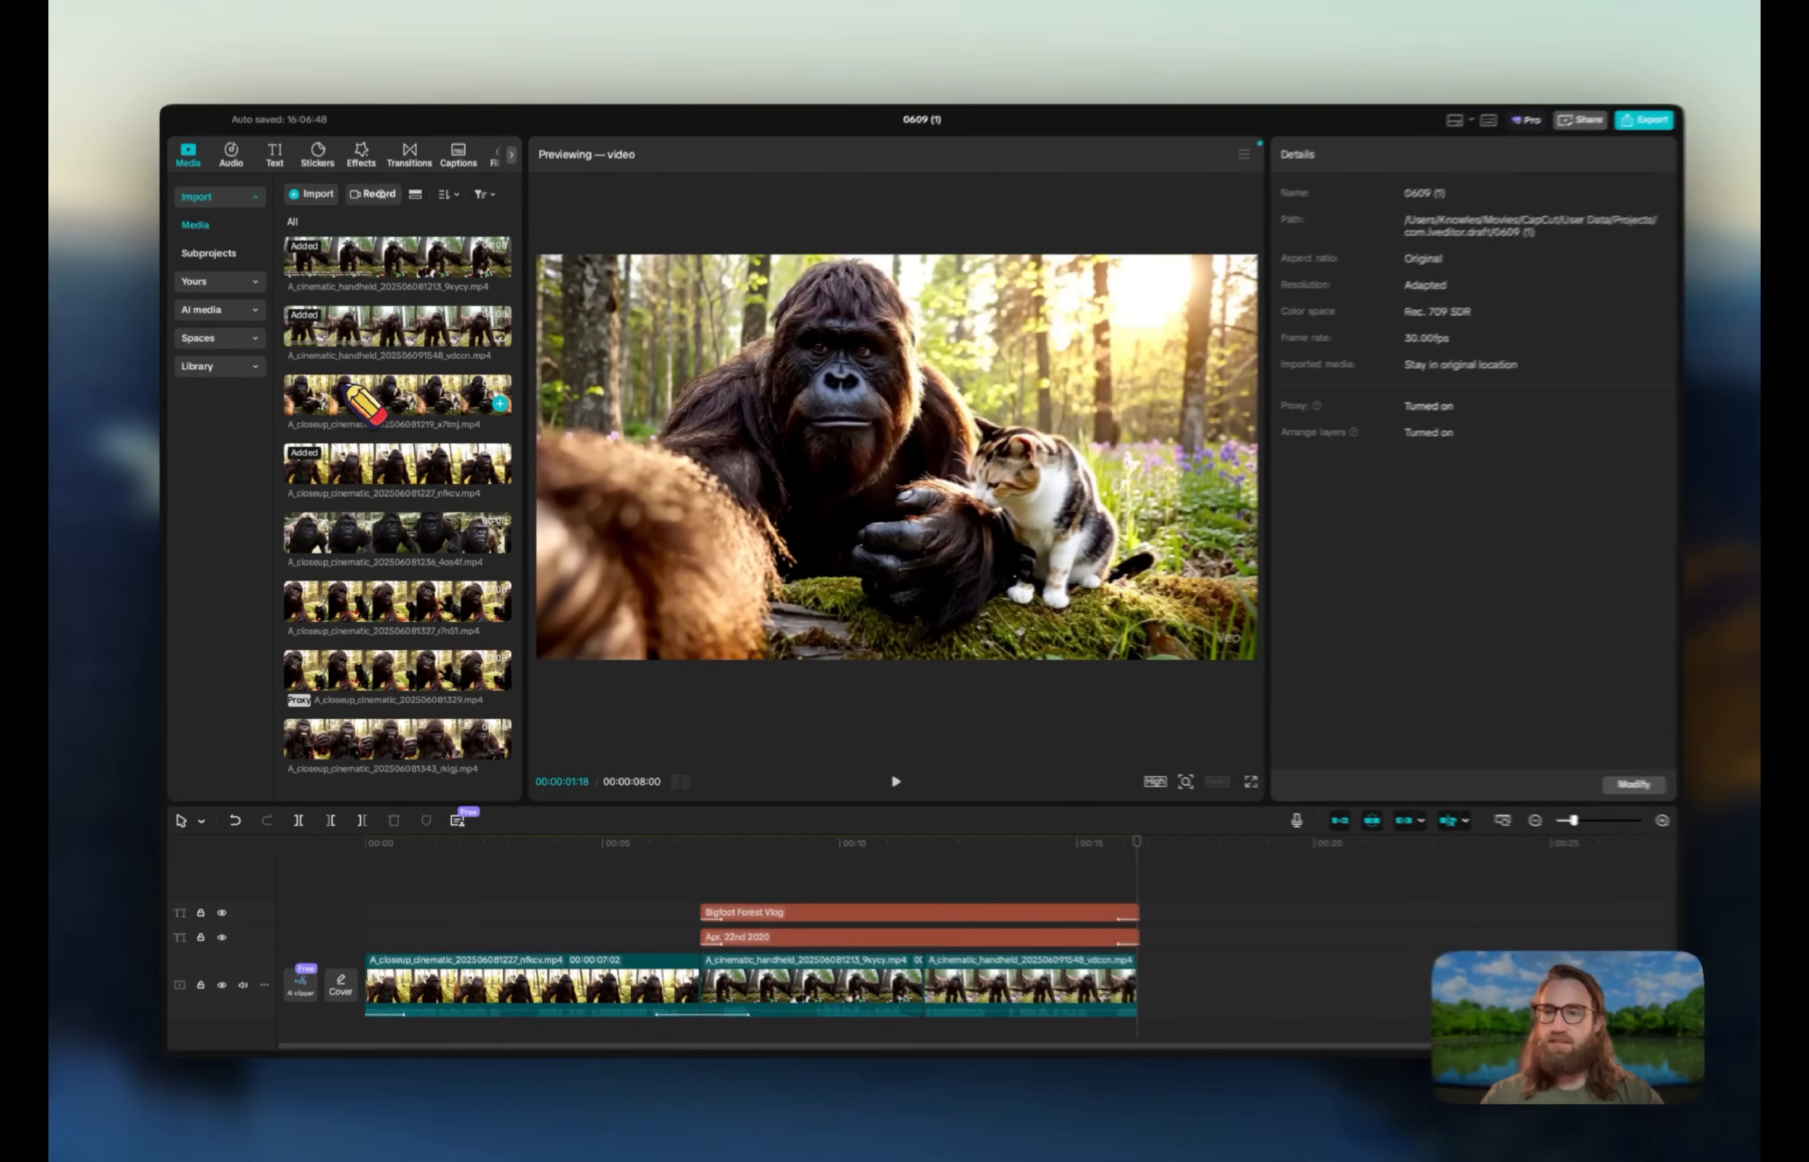
left_click_drag(364, 403, 1252, 997)
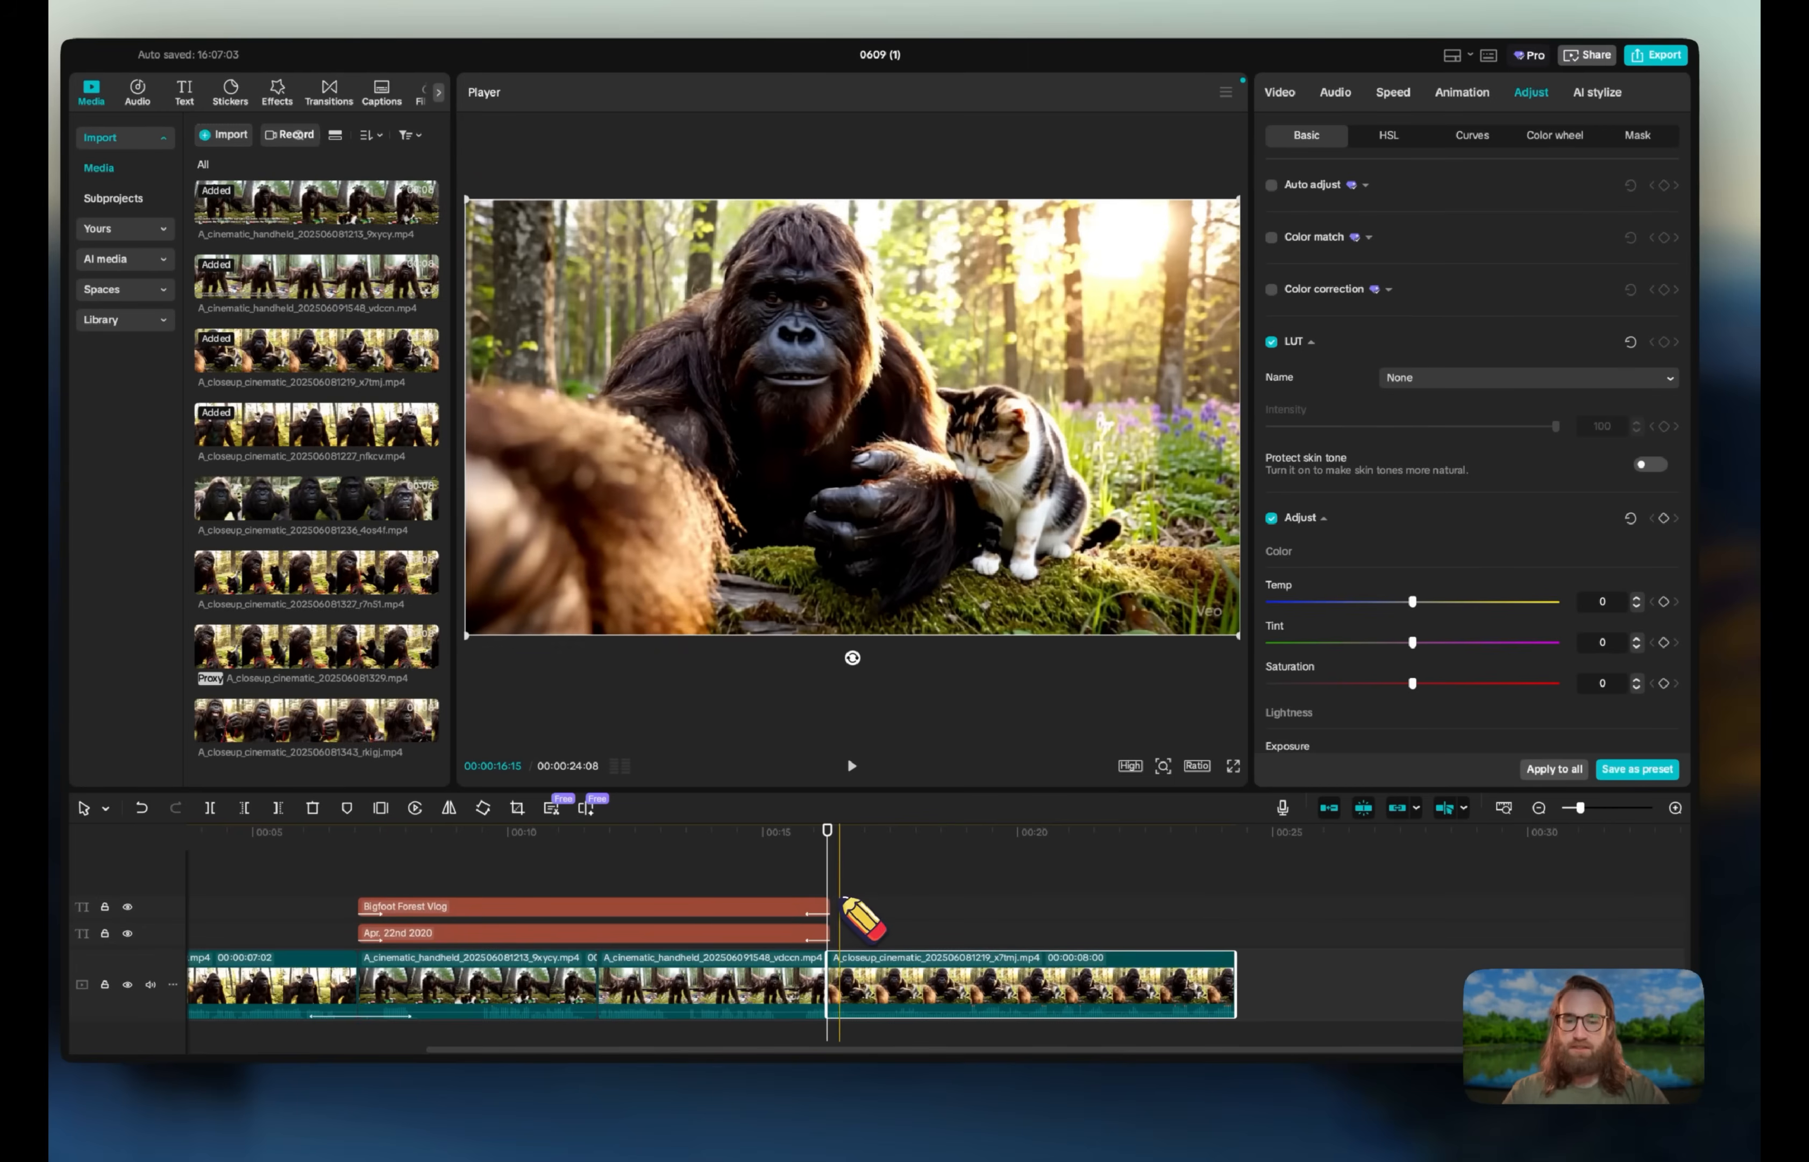
left_click(851, 765)
left_click(851, 766)
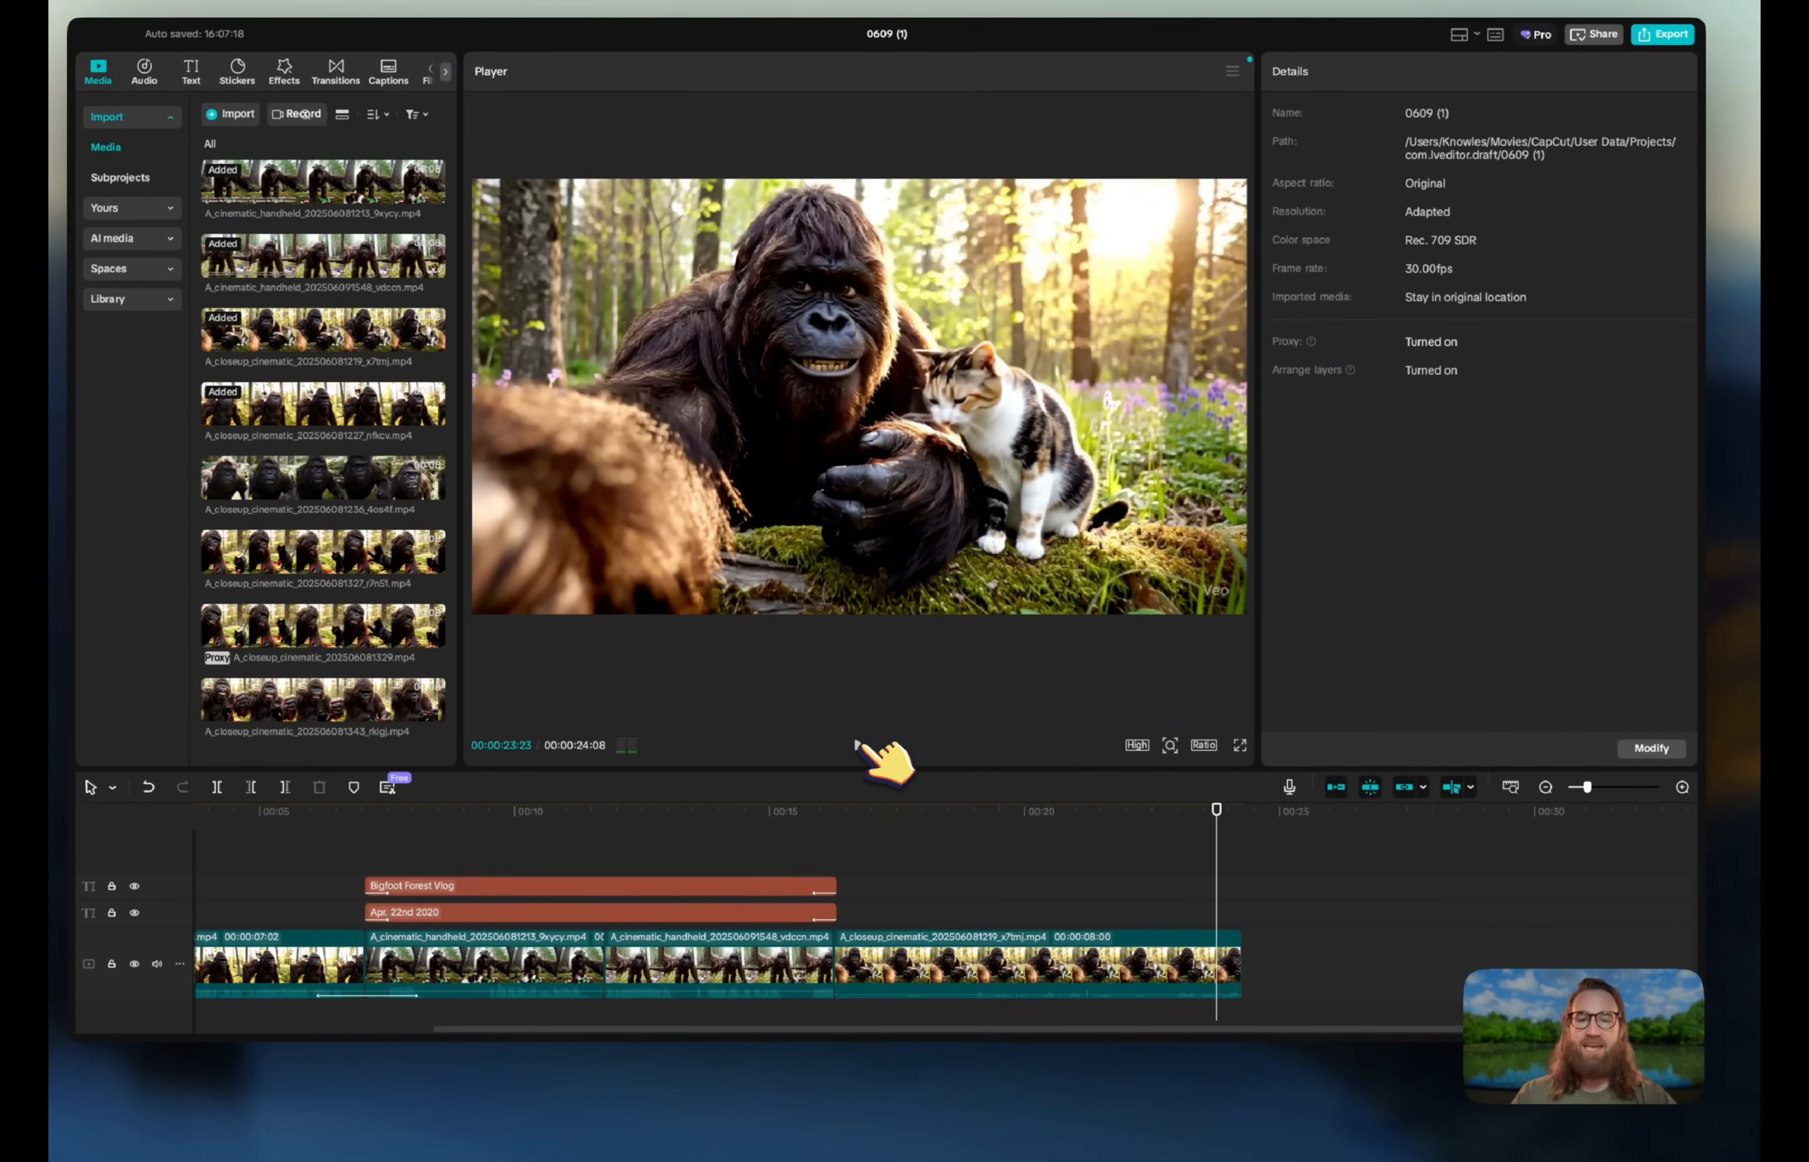
- Split the appended fourth clip at 00:00:20:05, delete its first part, and play the timeline from 00:00:14:15
left_click(1038, 960)
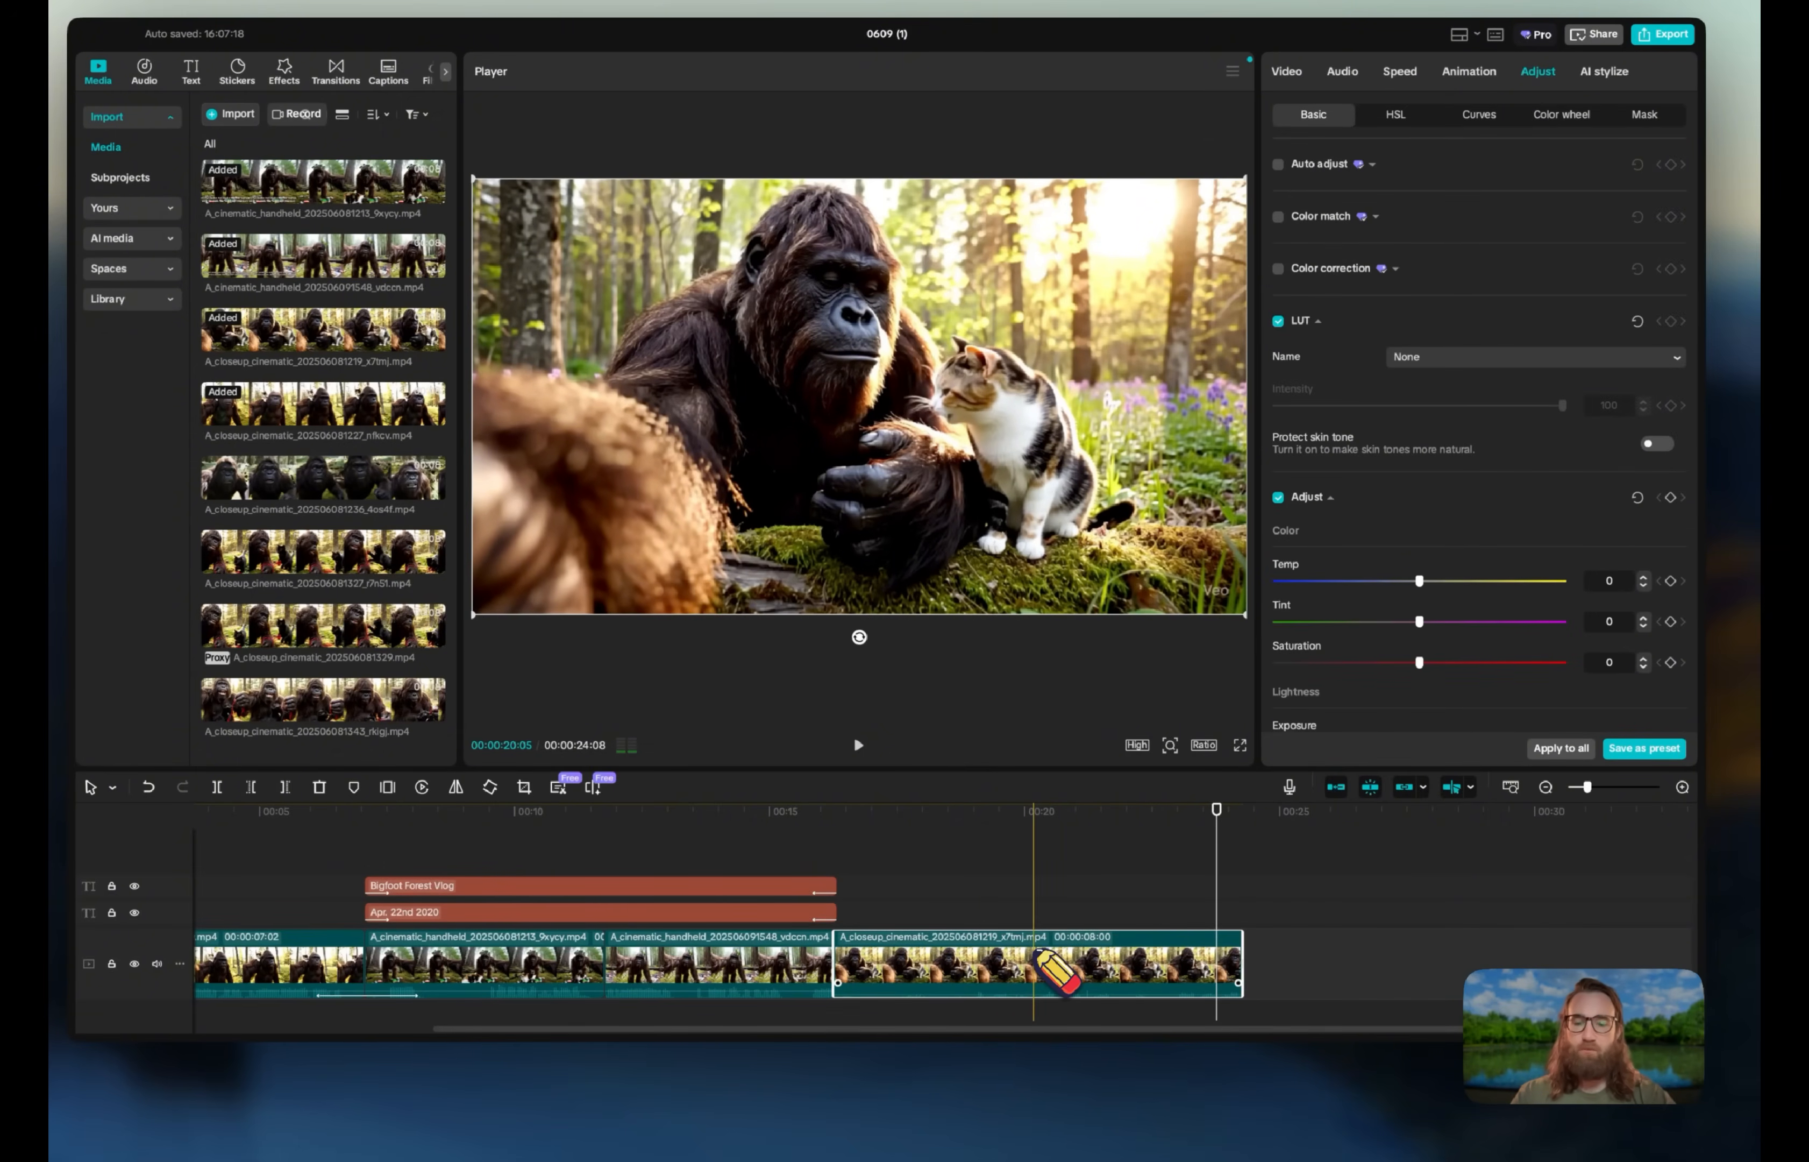
key("super+b")
left_click(998, 954)
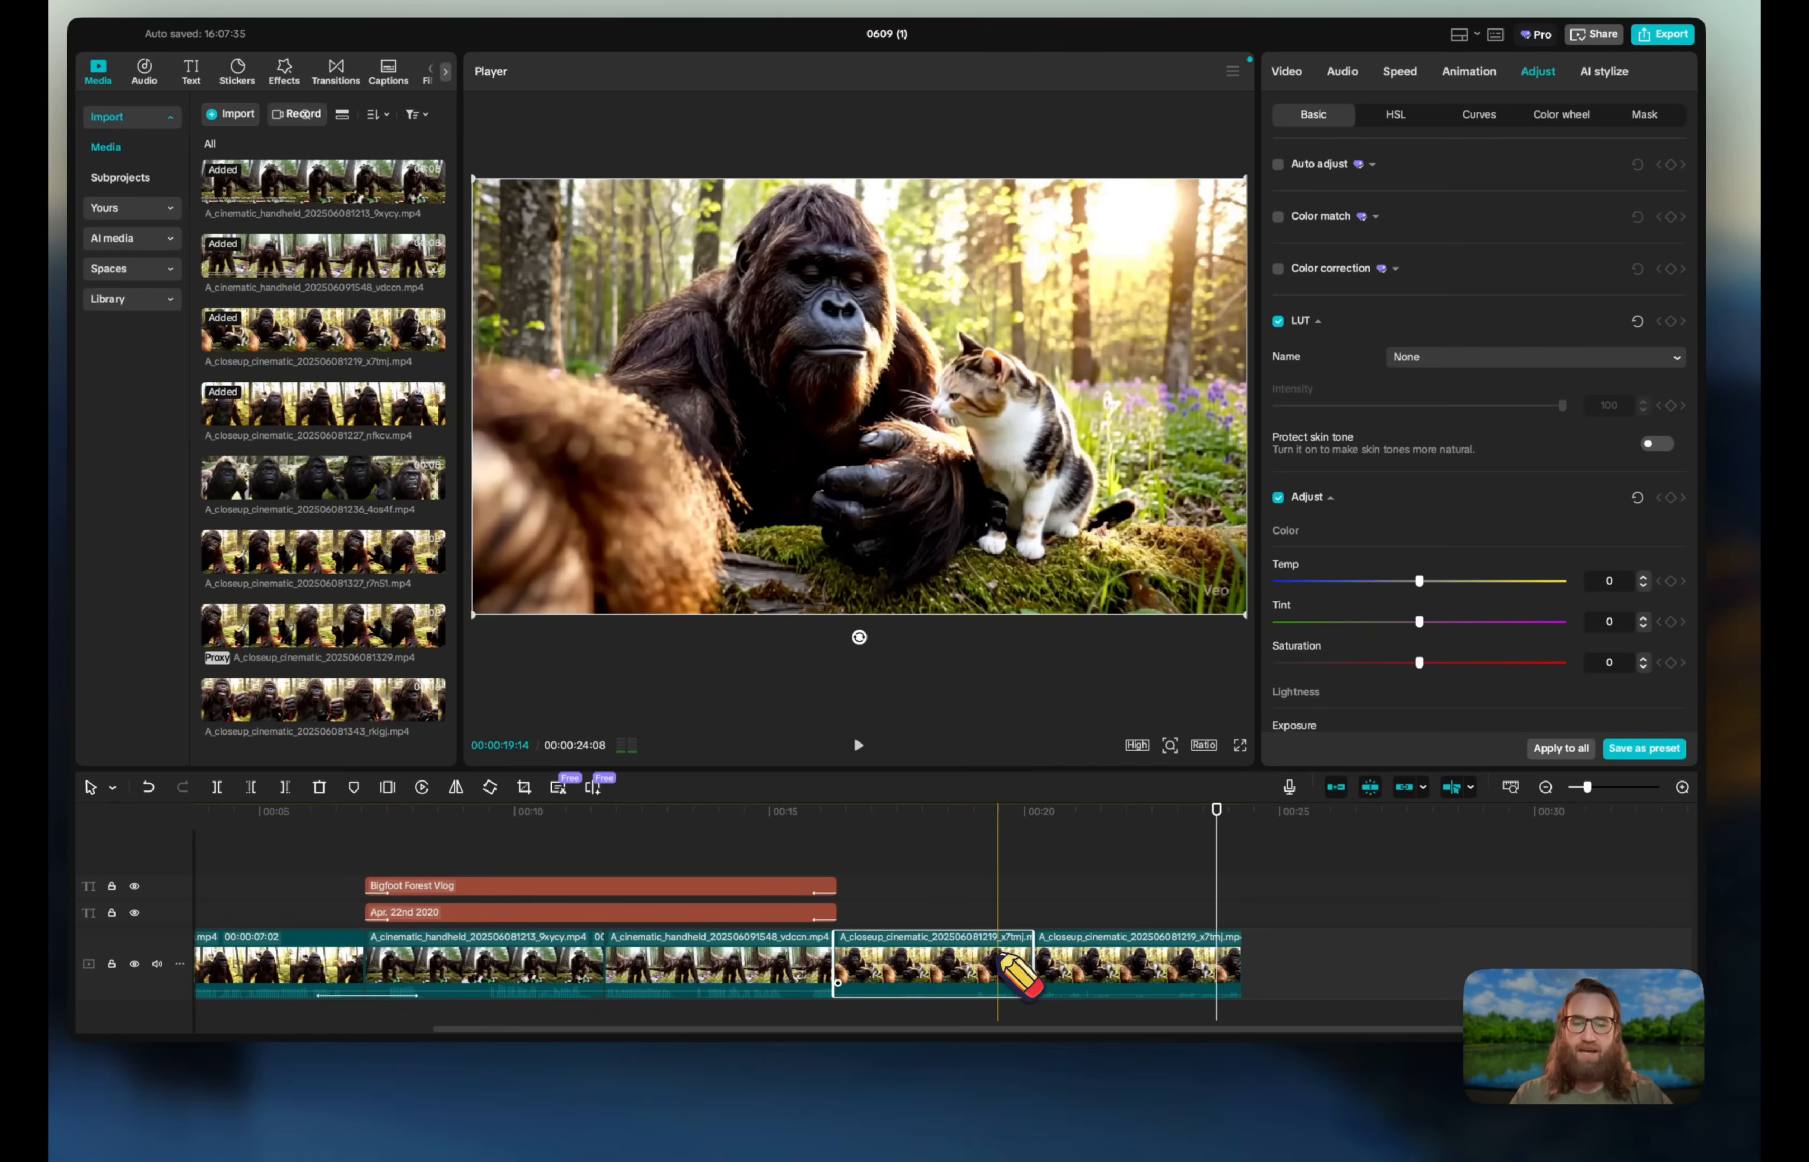
key("Delete")
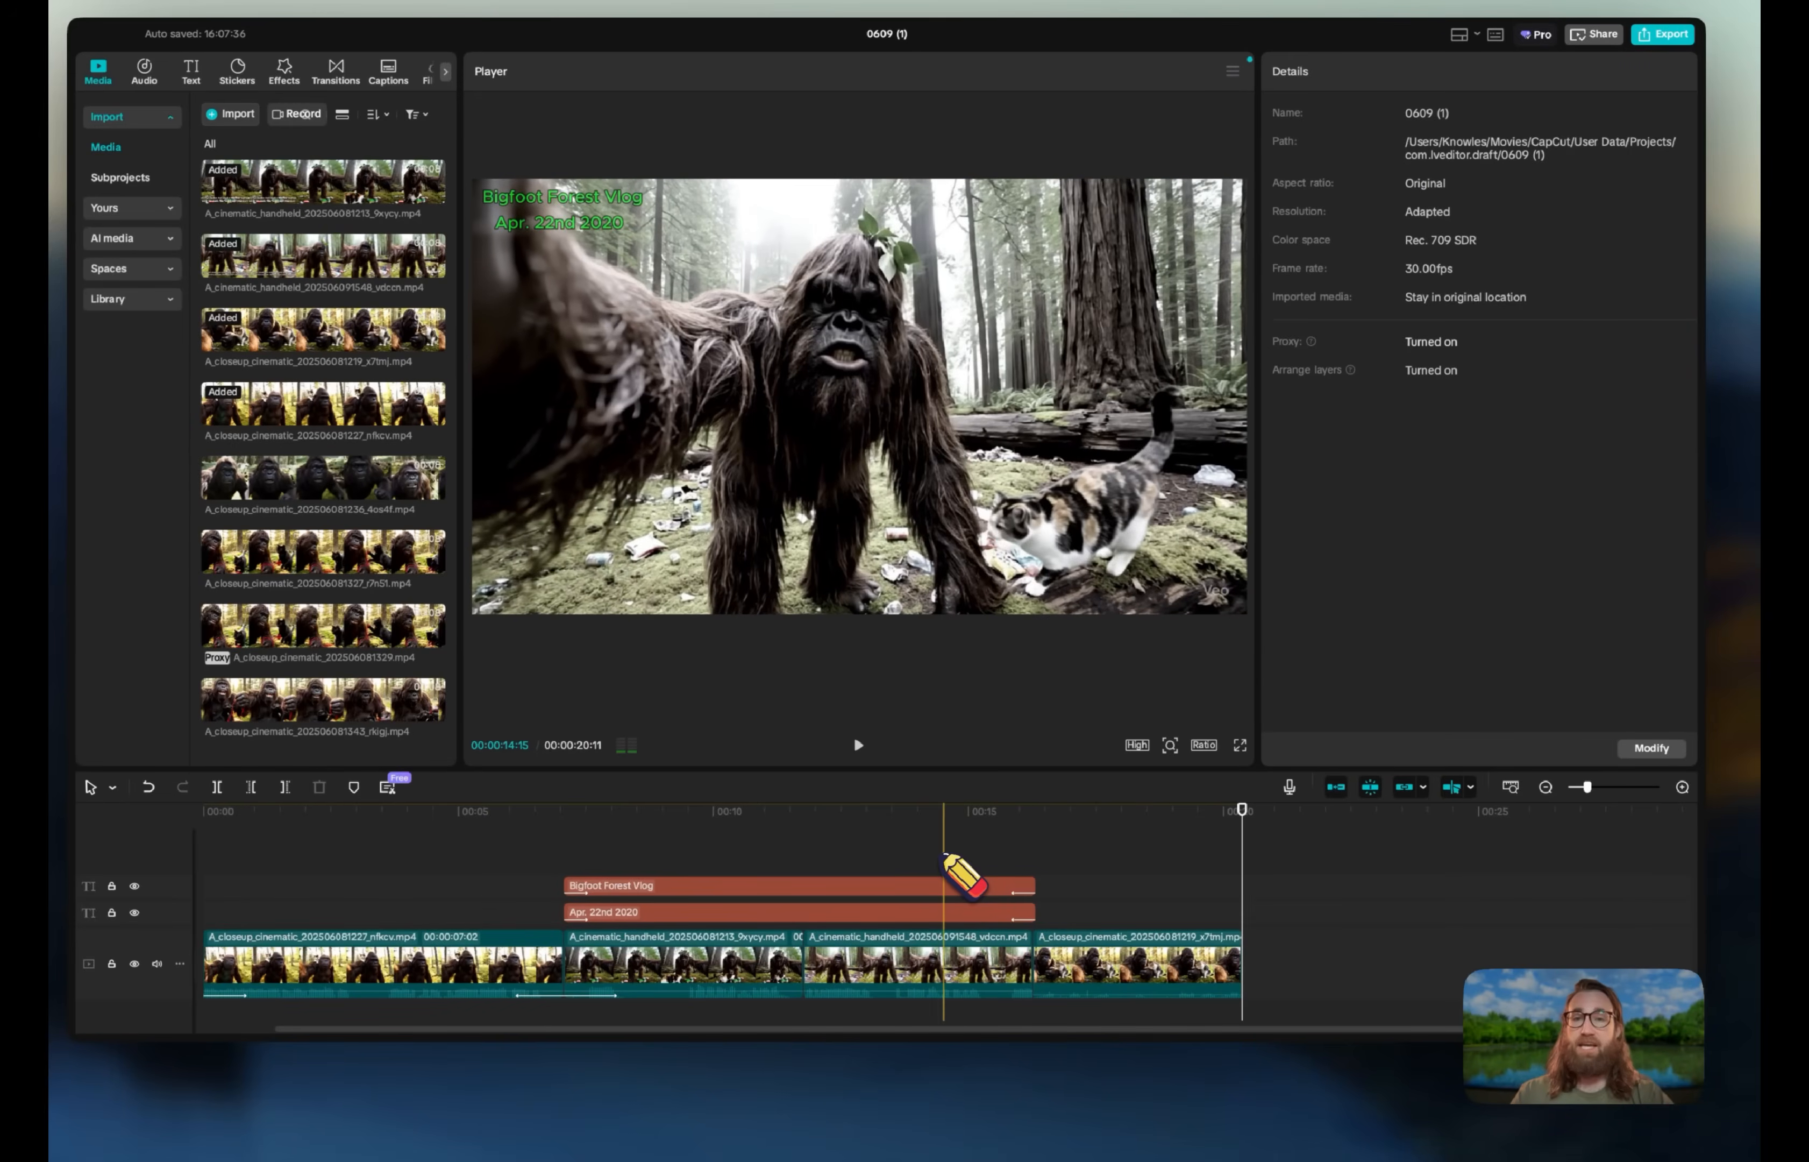
left_click(947, 857)
key("space")
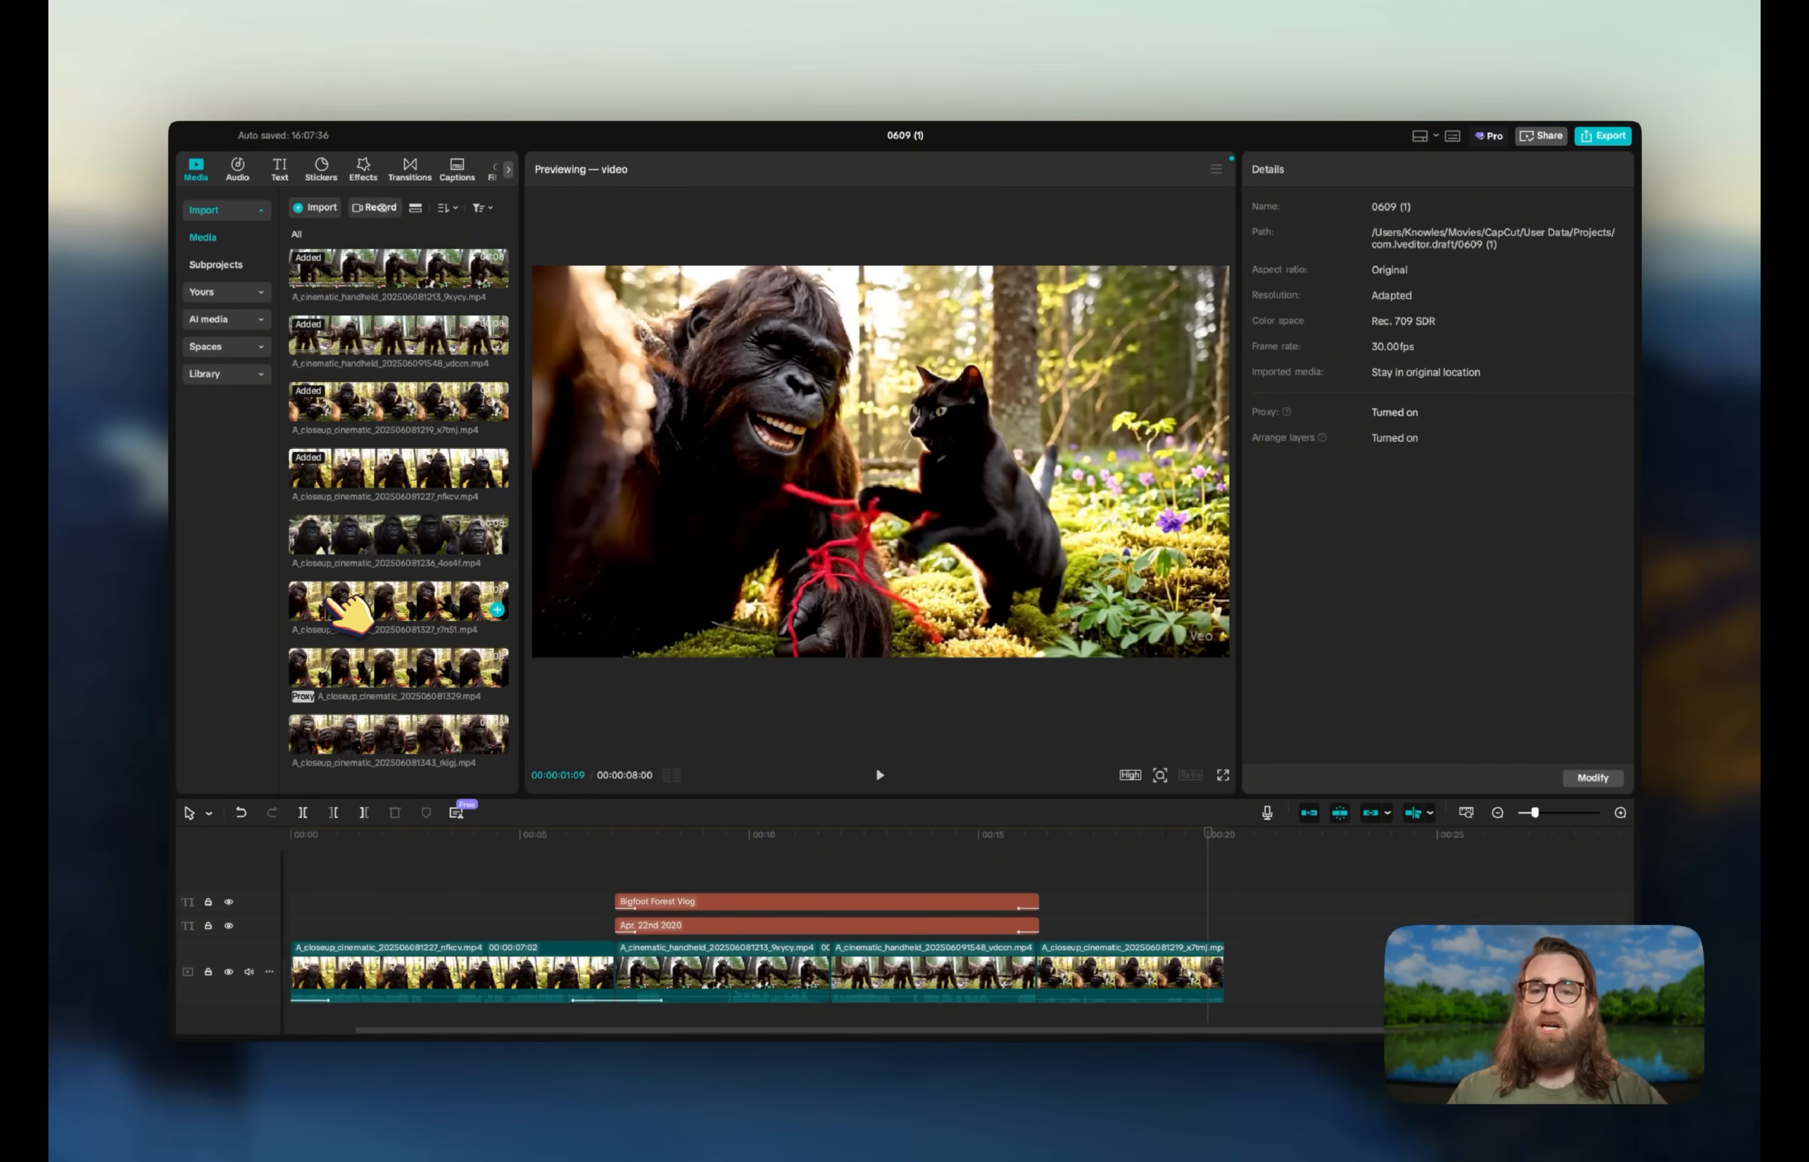
left_click_drag(331, 600, 1249, 960)
scroll(1273, 858, "right", 4)
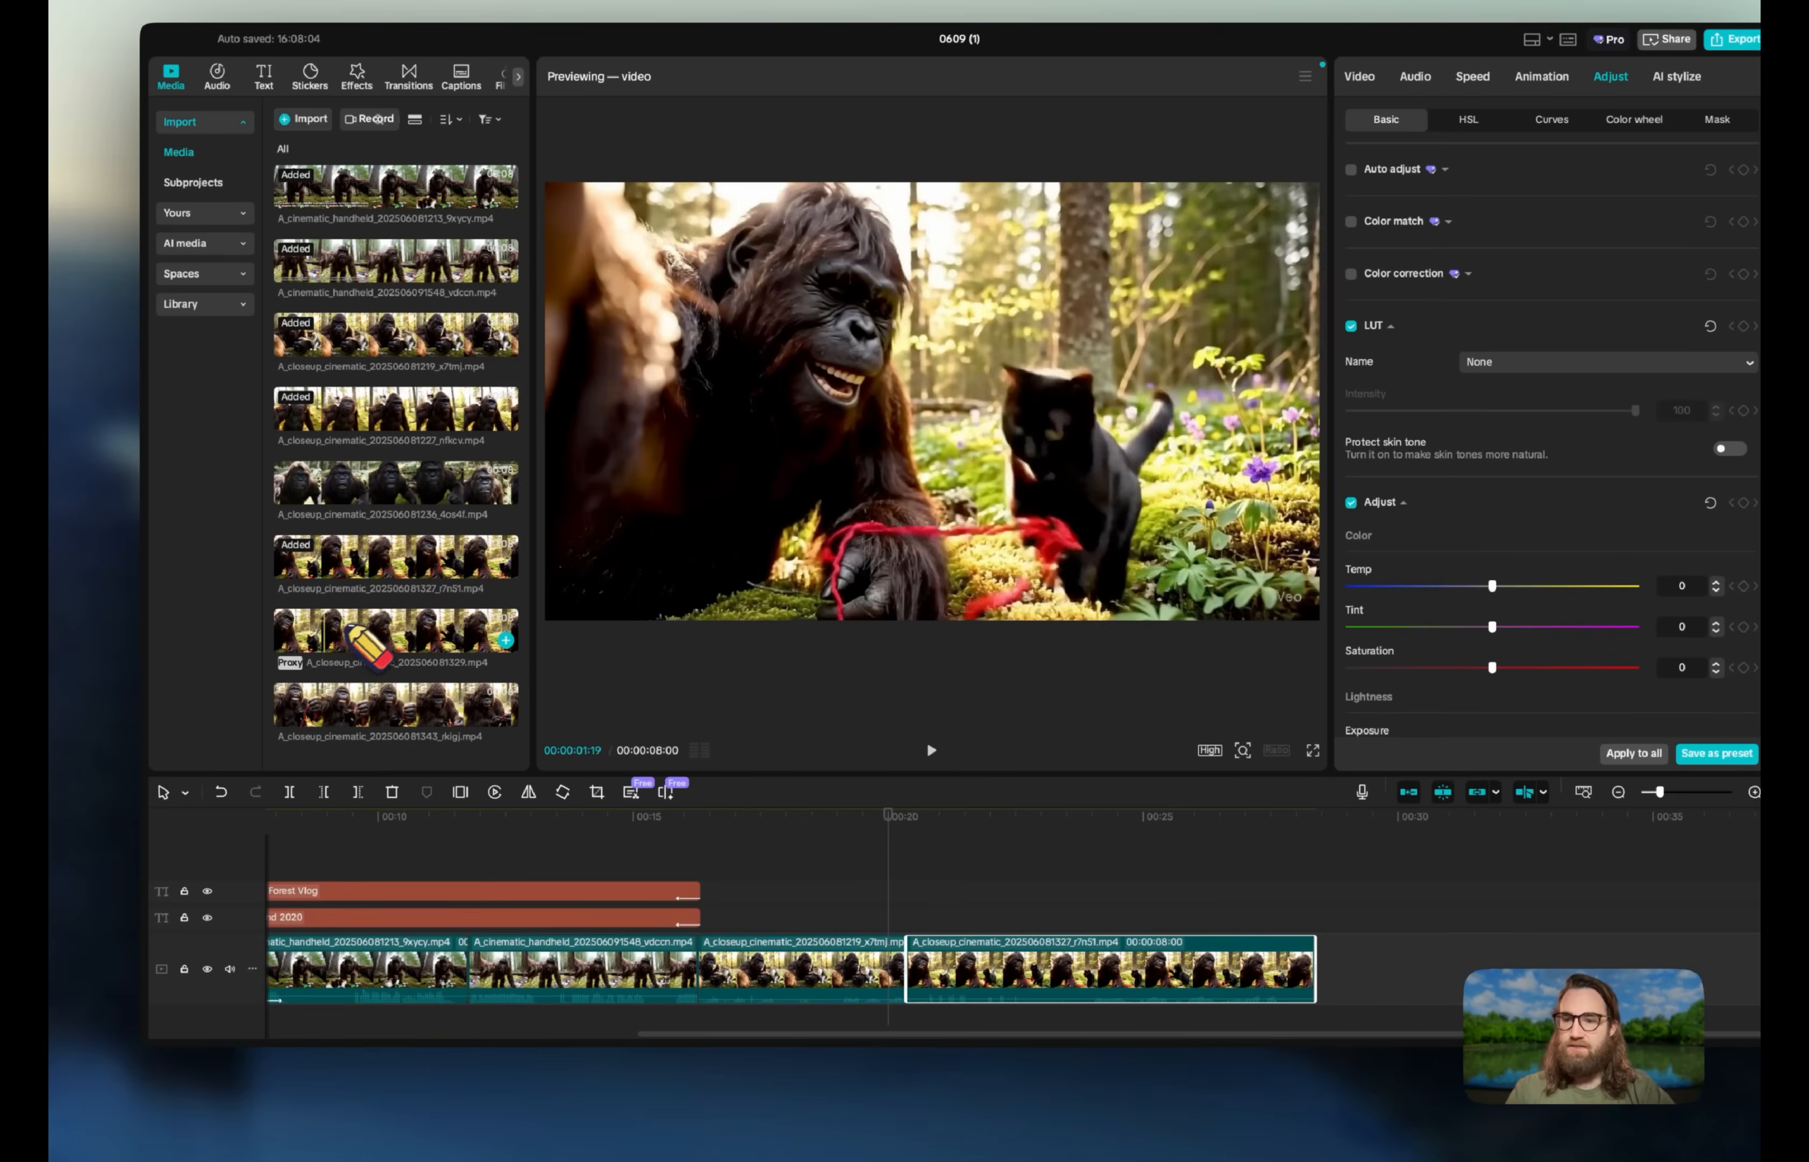
left_click_drag(338, 703, 905, 970)
key("space")
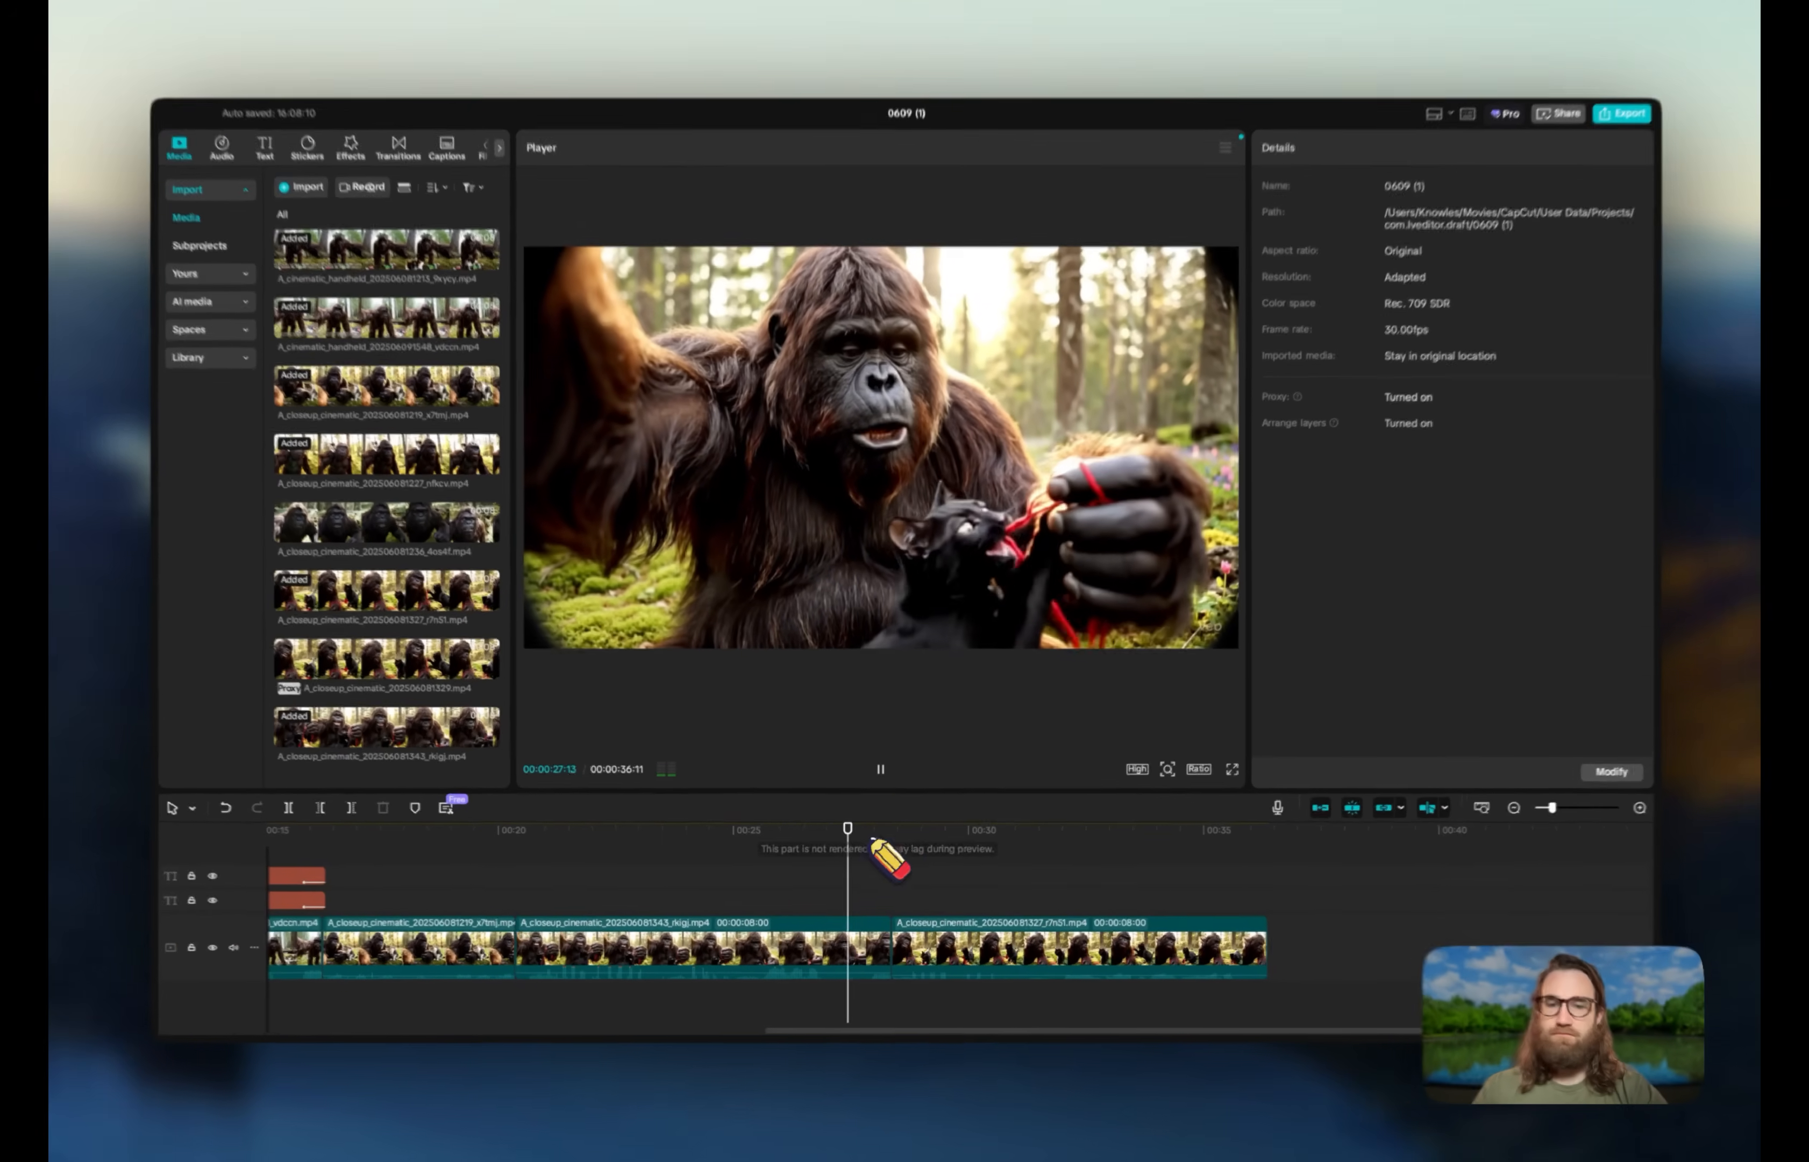
left_click(880, 774)
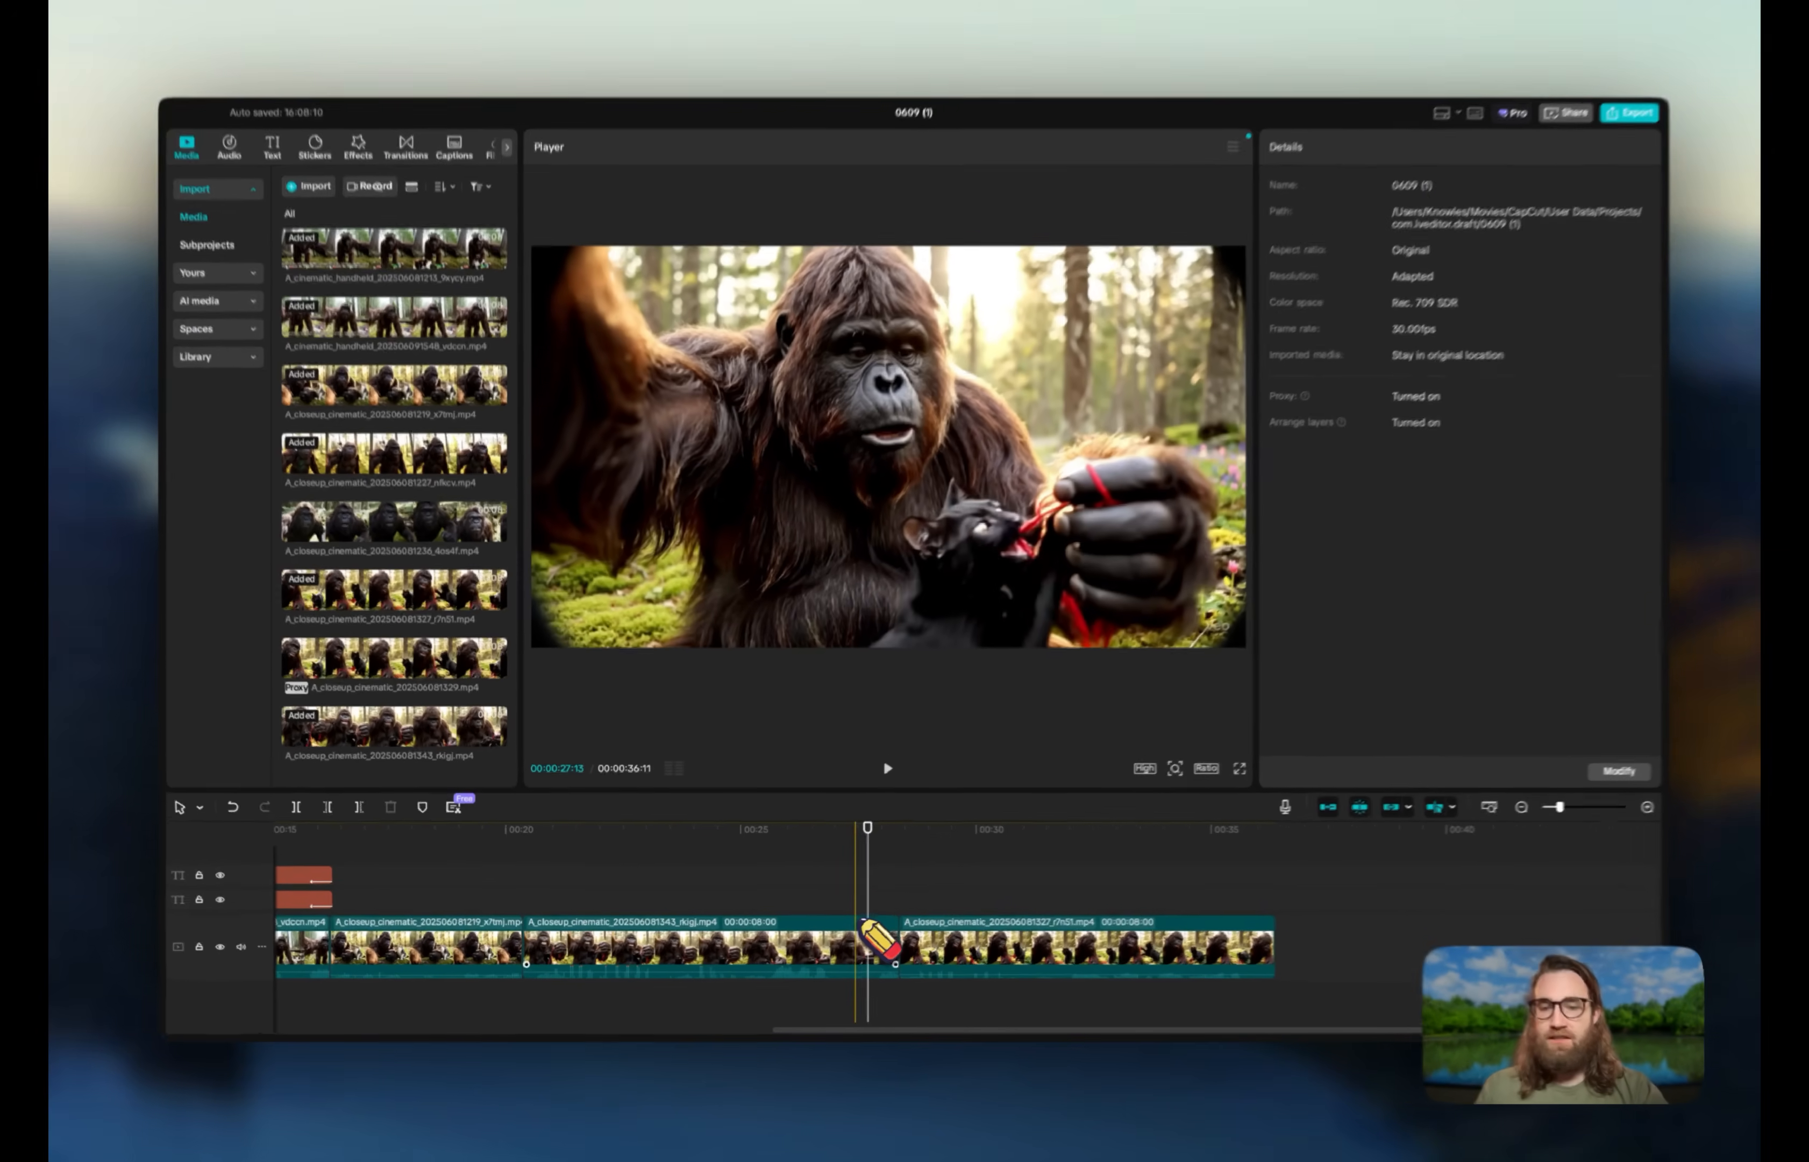
left_click(863, 939)
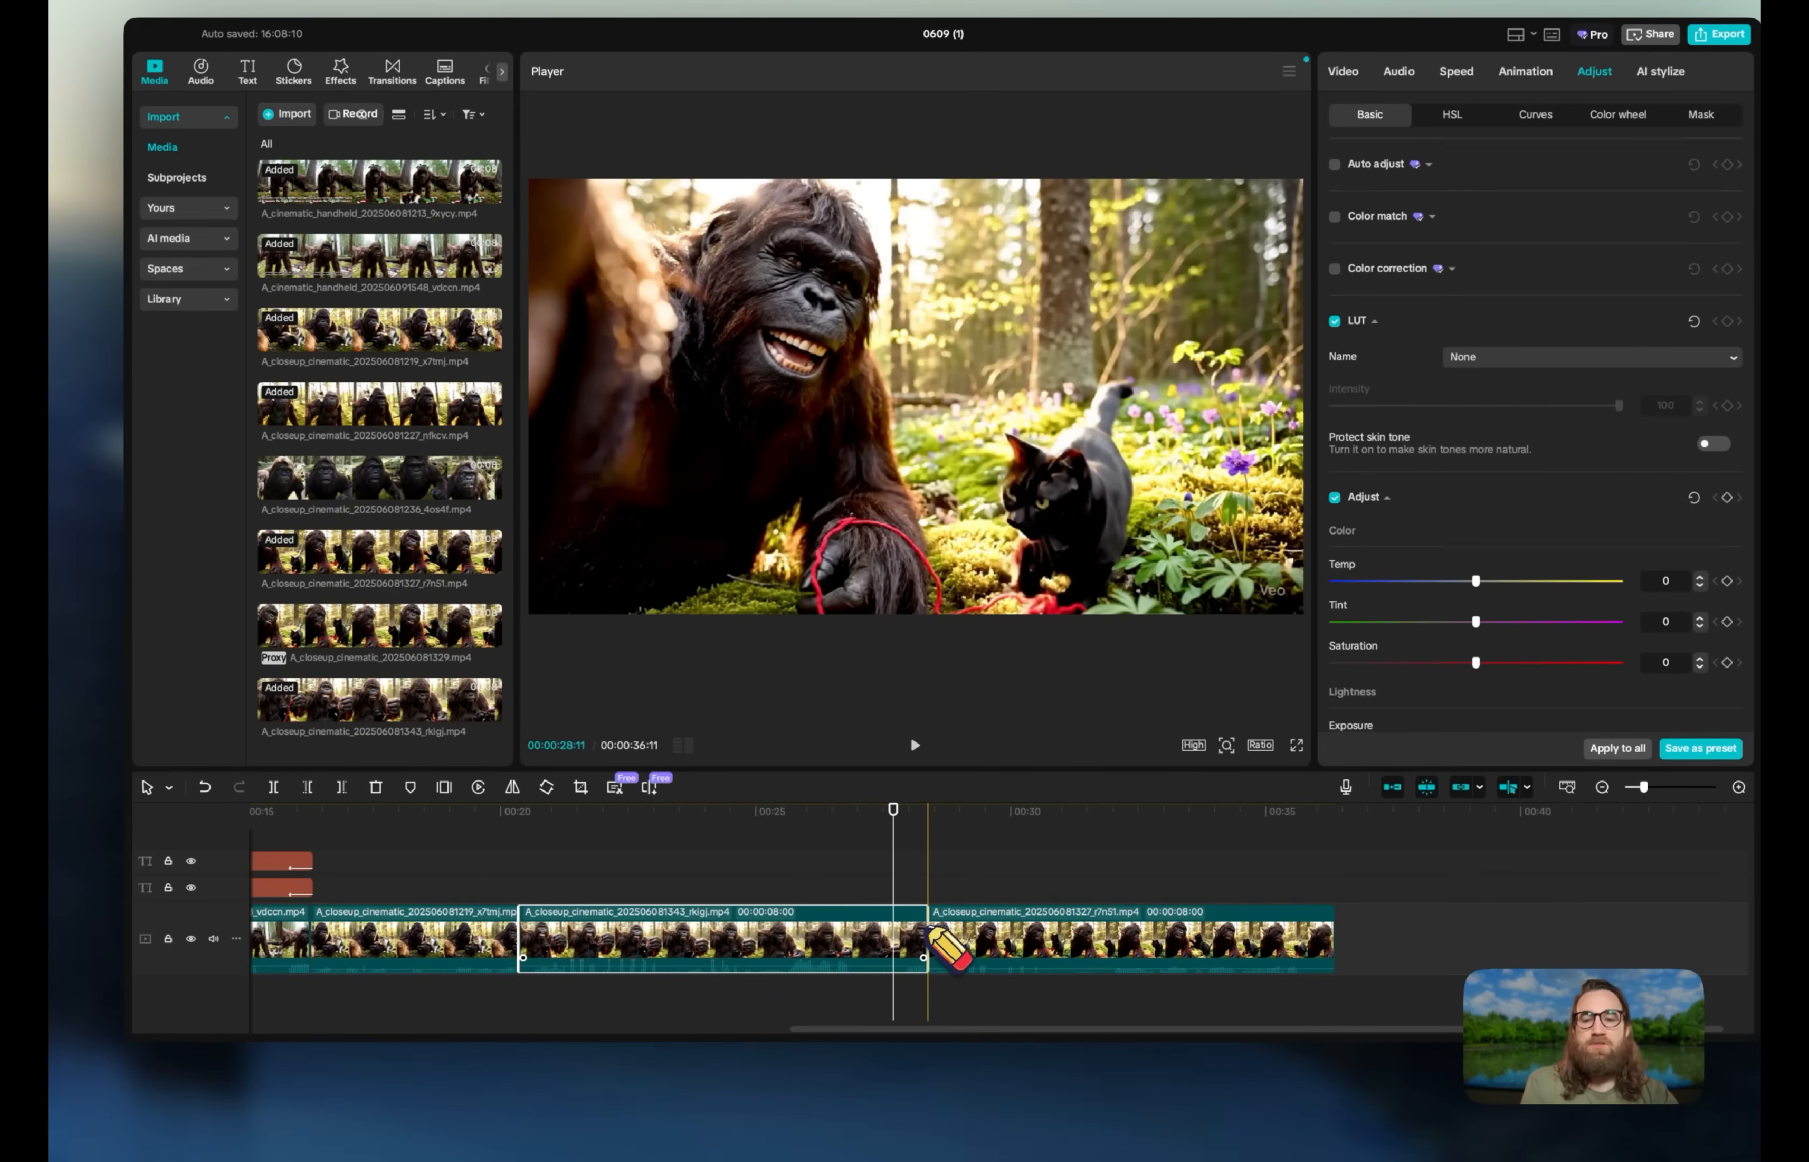
left_click_drag(927, 931, 760, 931)
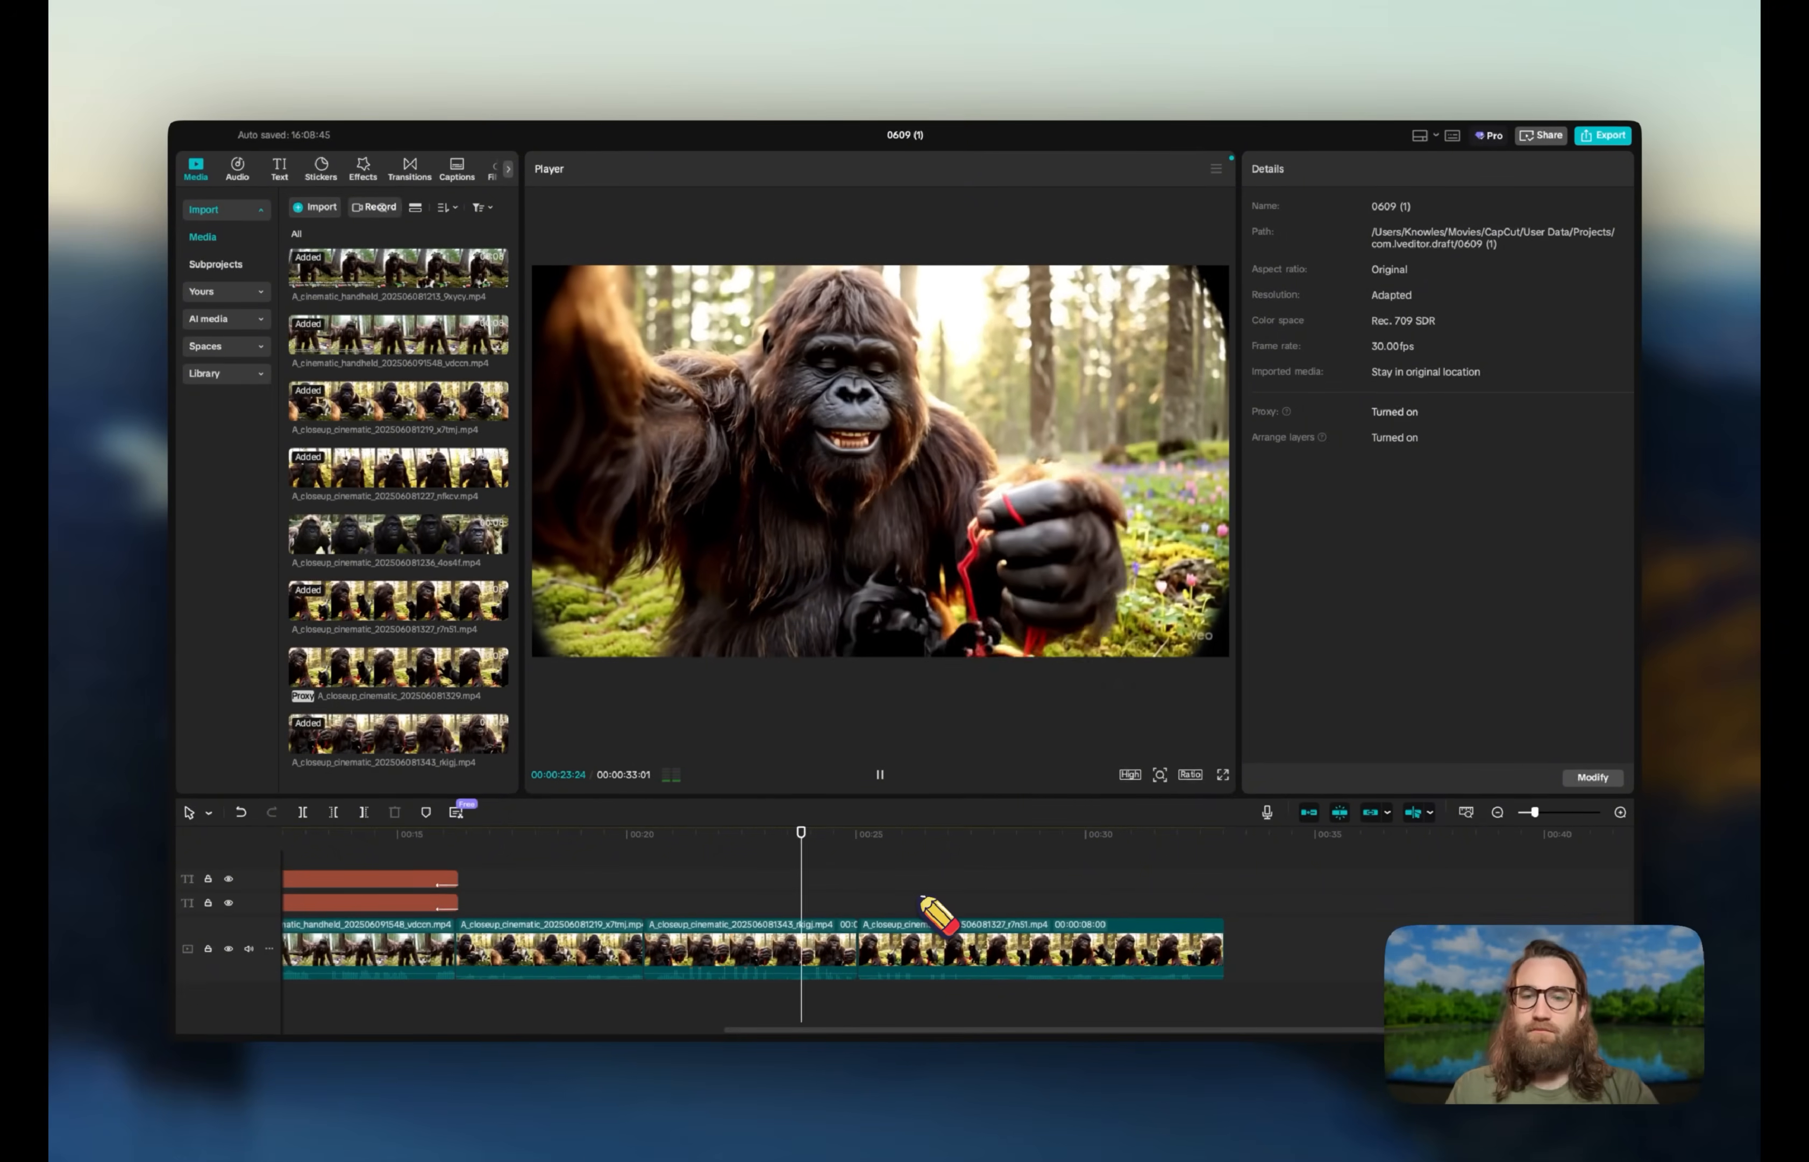
key("space")
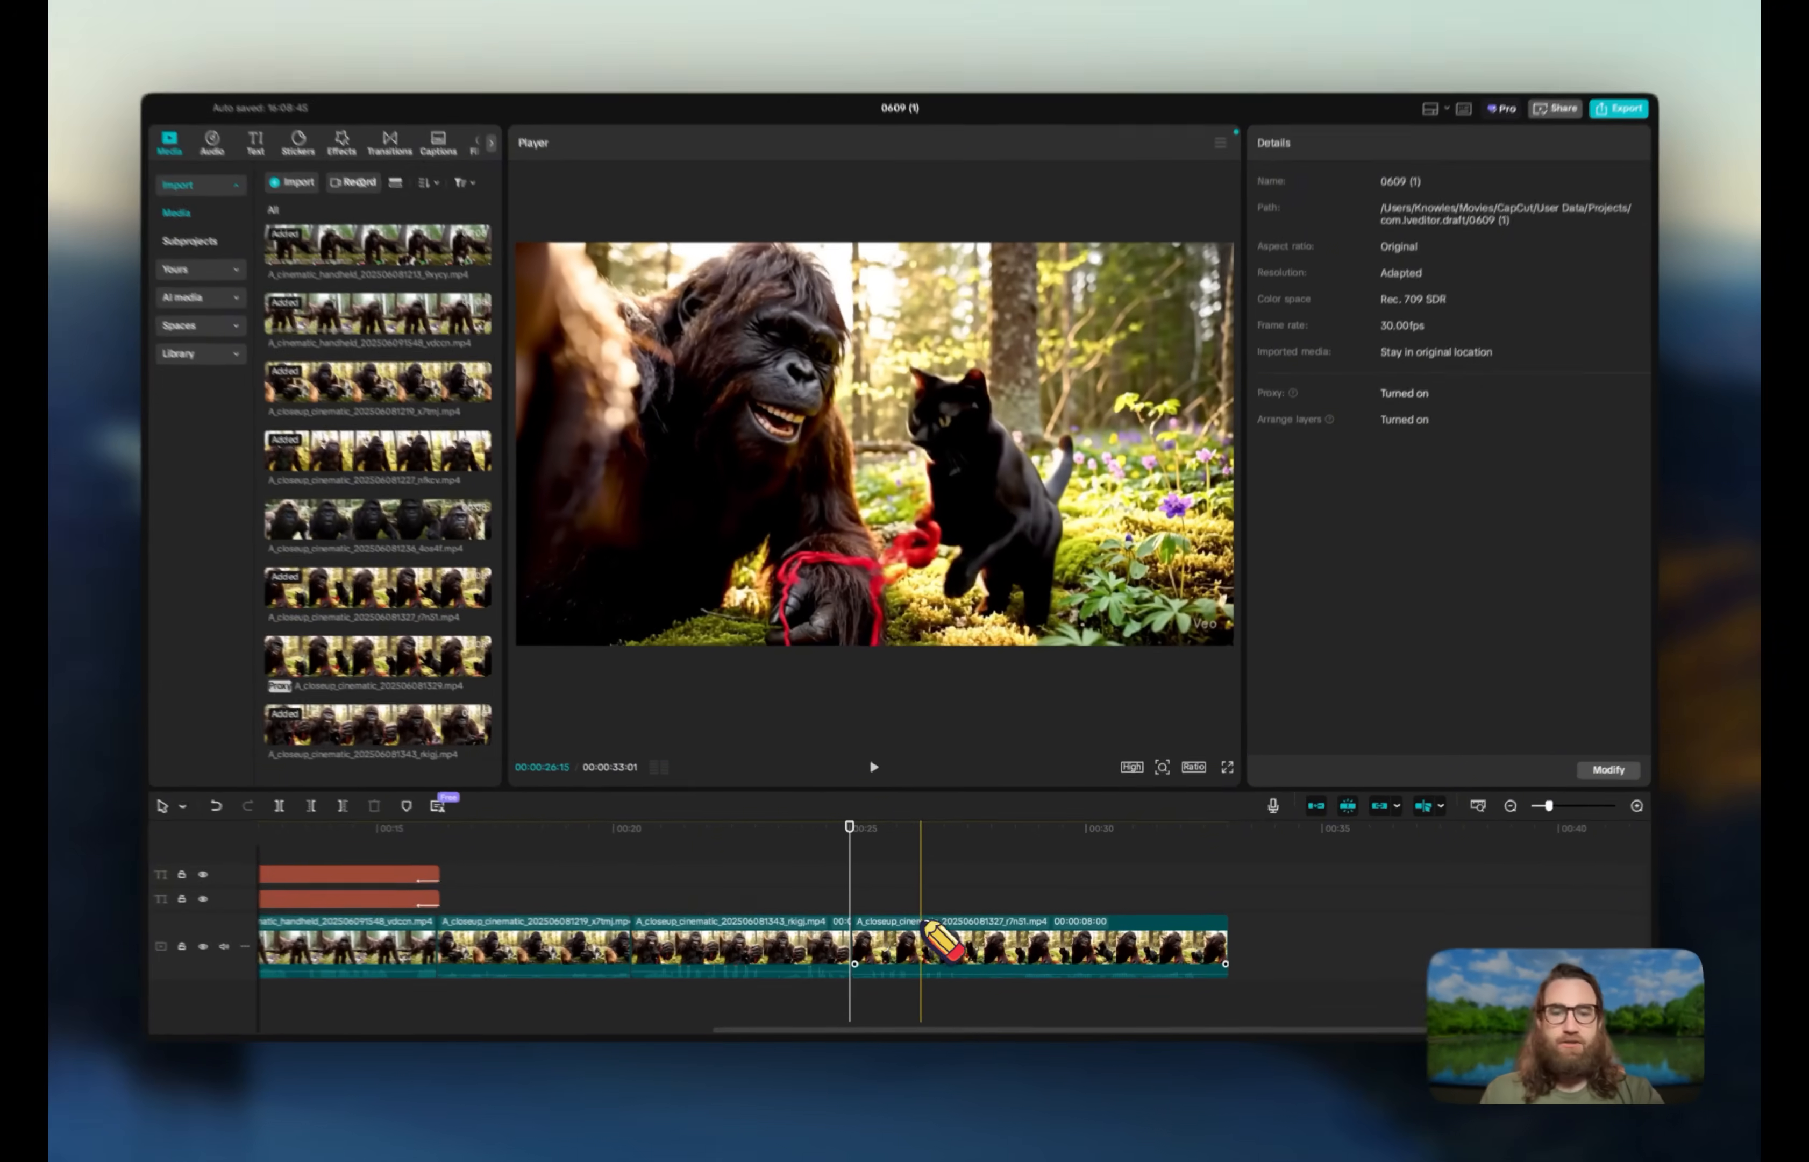
left_click(934, 941)
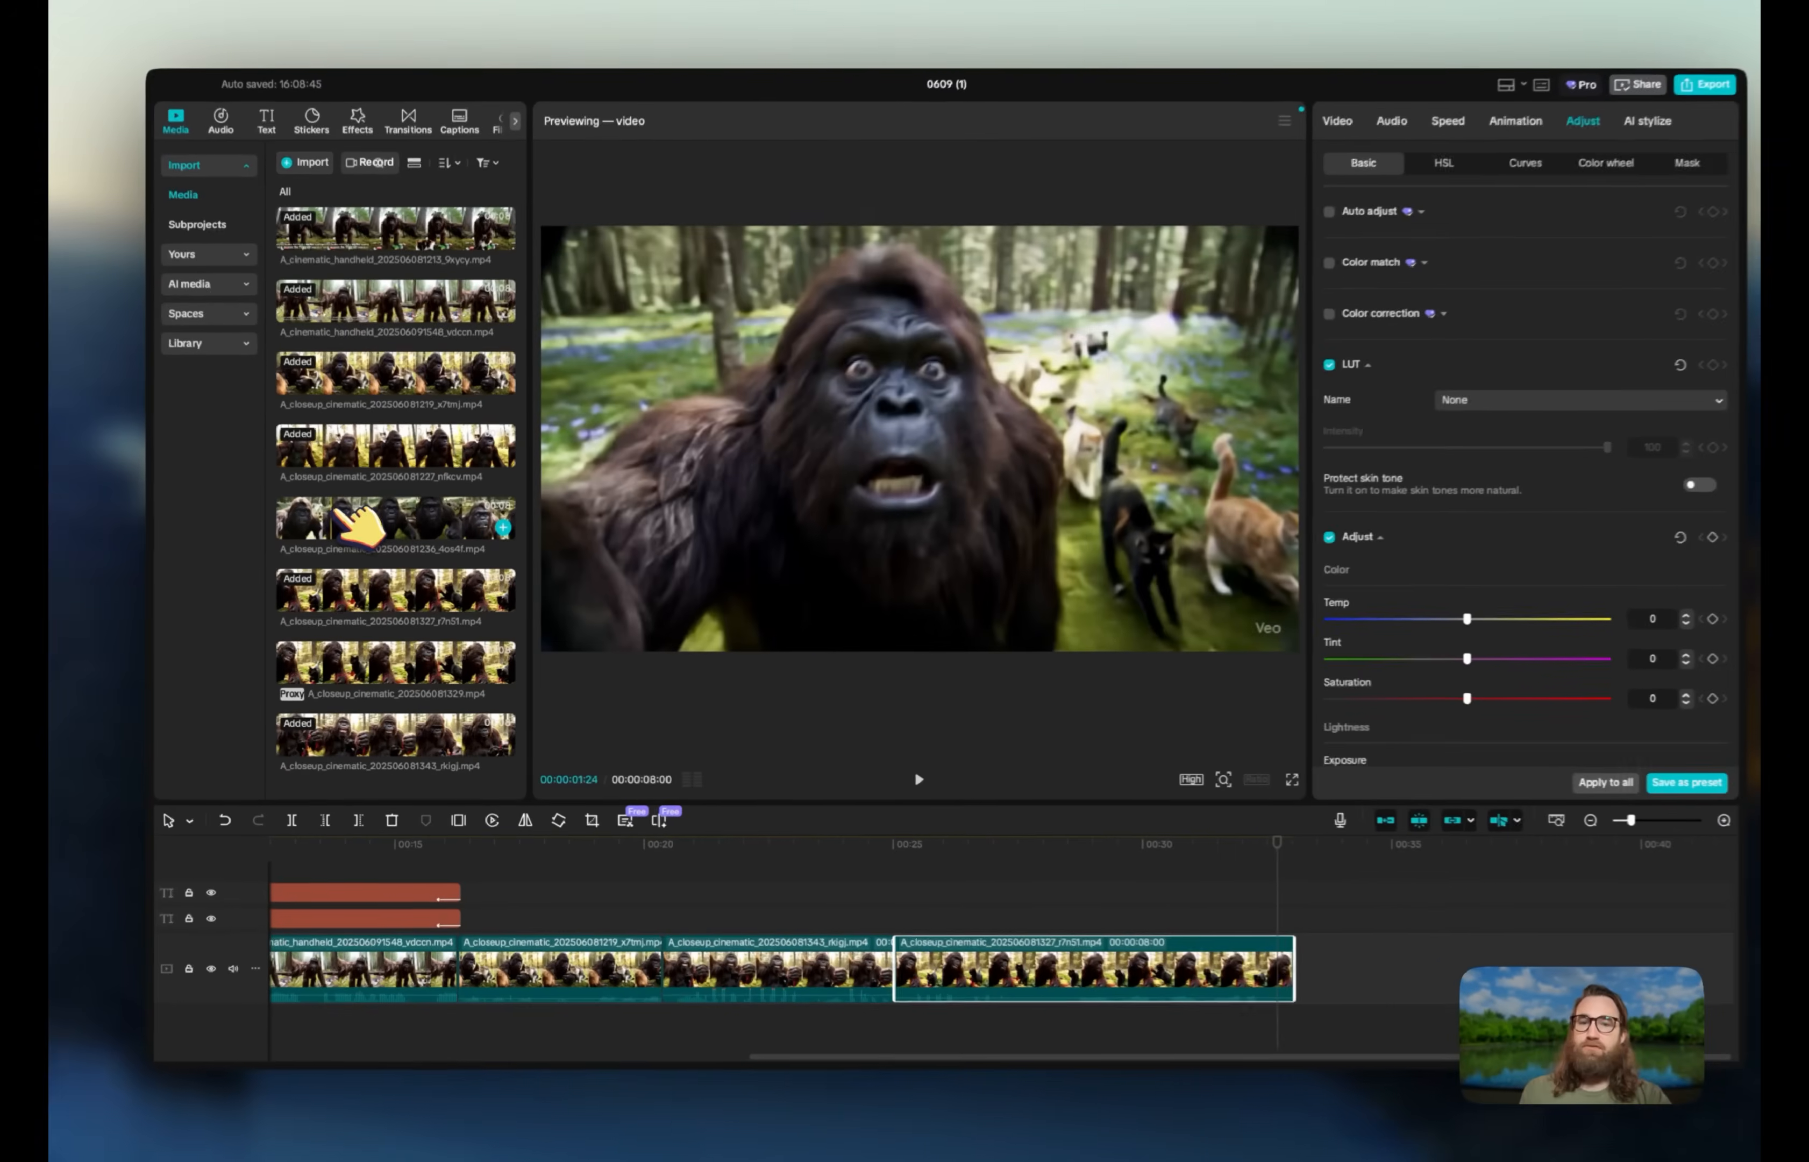
left_click_drag(395, 536, 1294, 946)
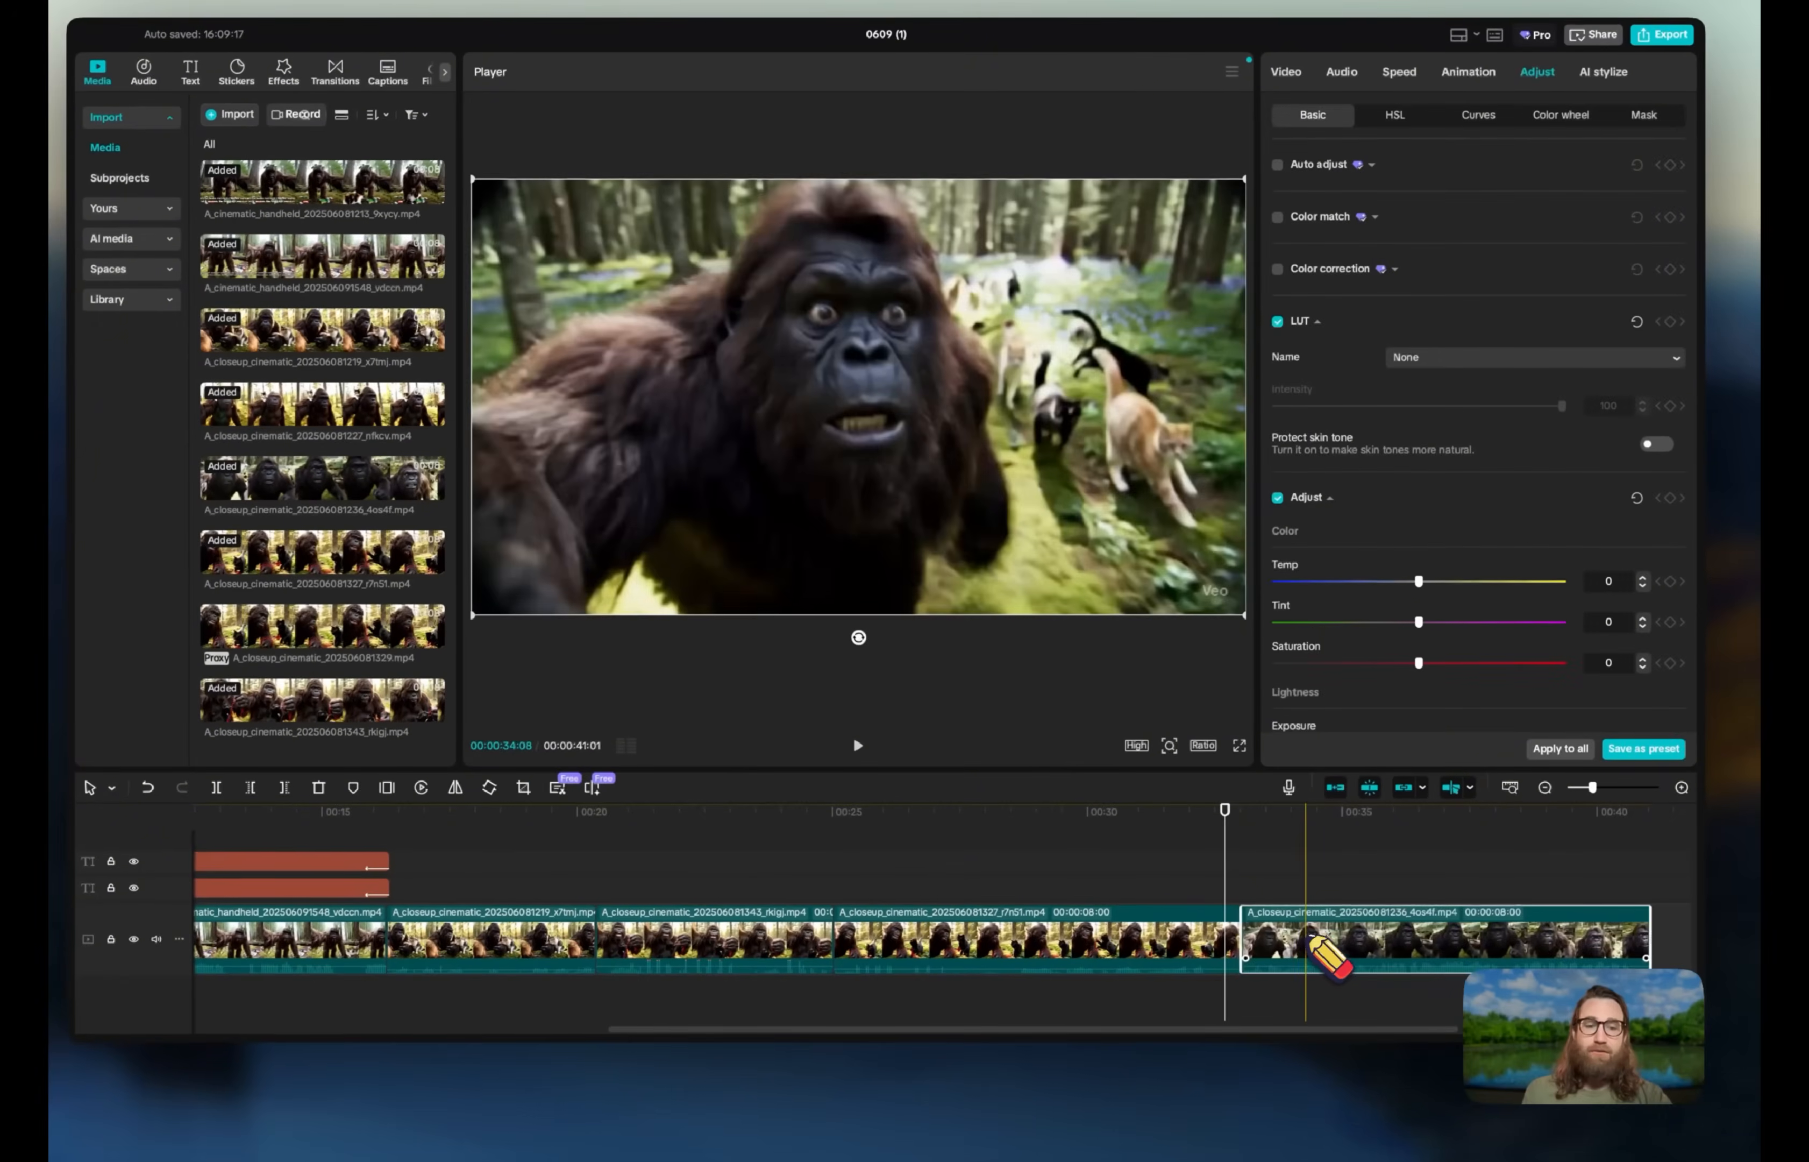
scroll(1323, 925, "right", 5)
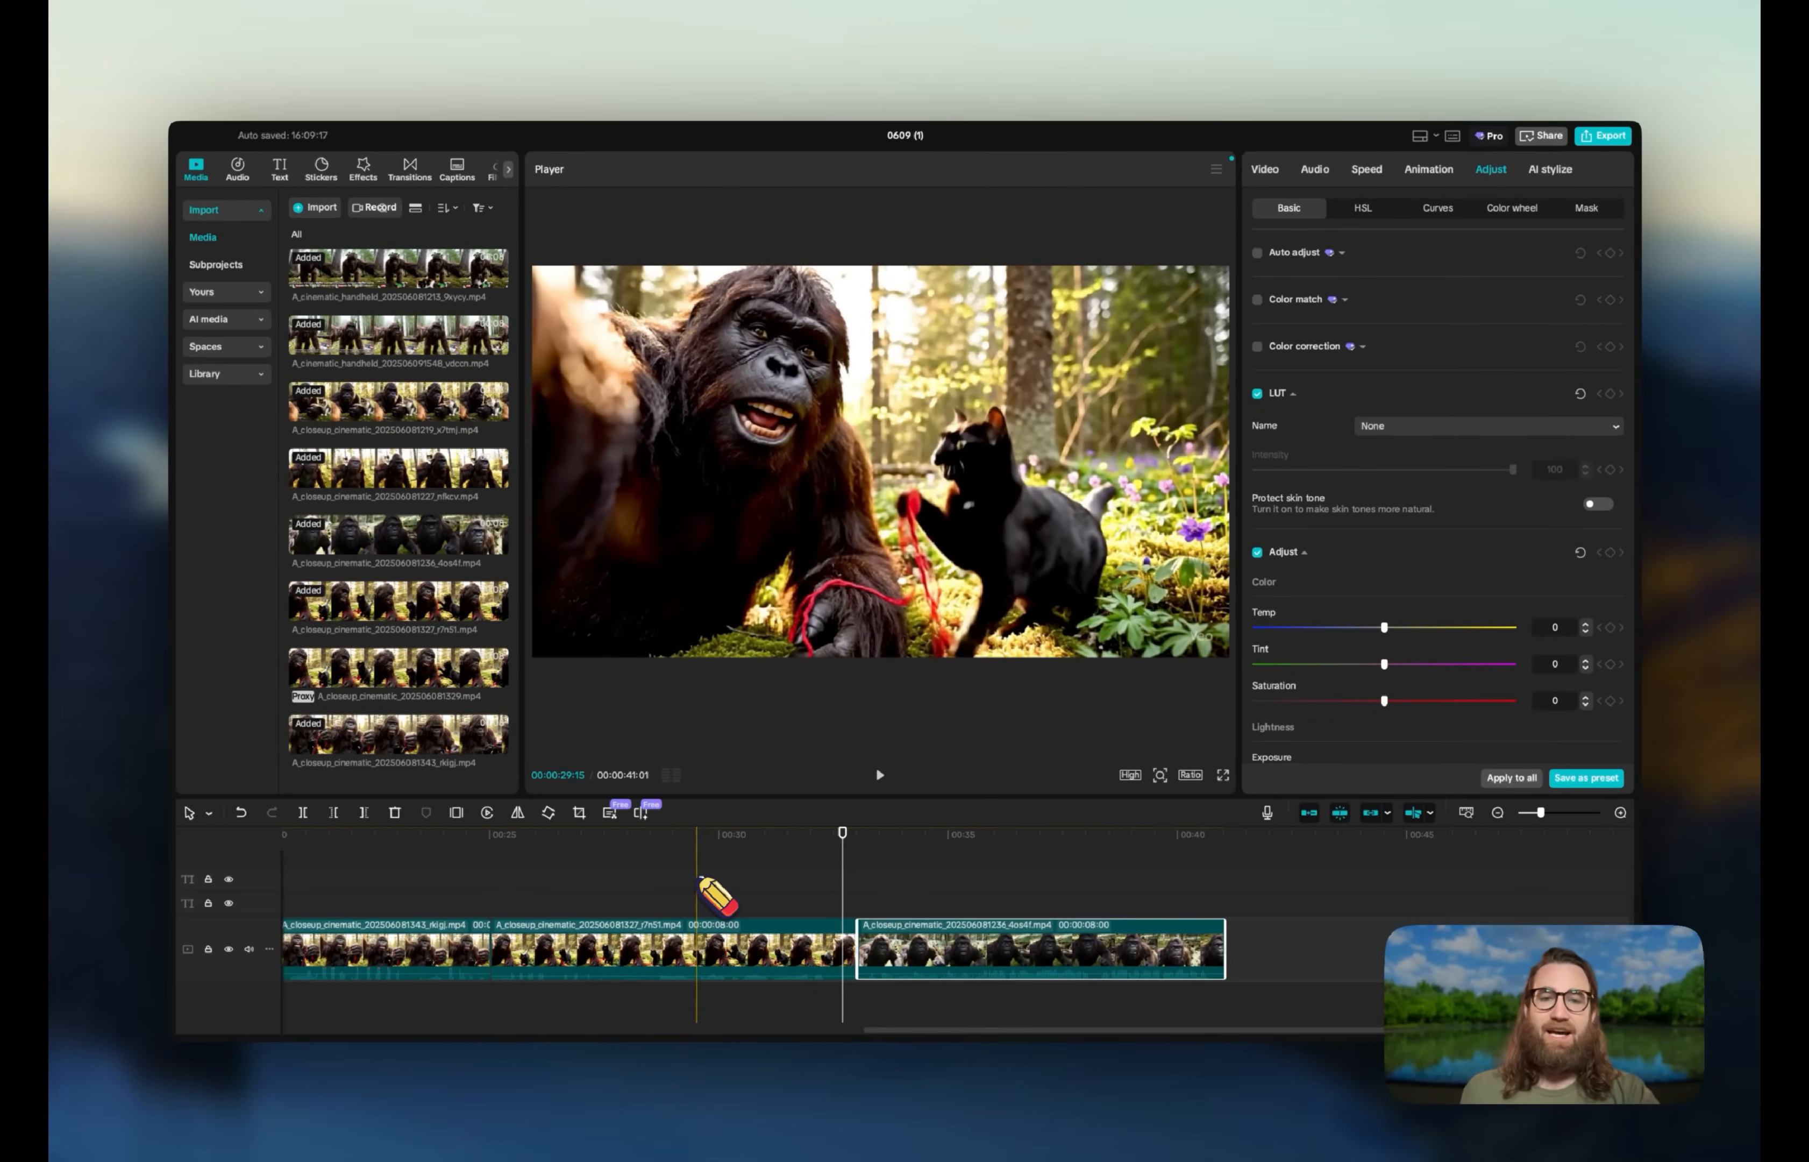
left_click(792, 869)
key("space")
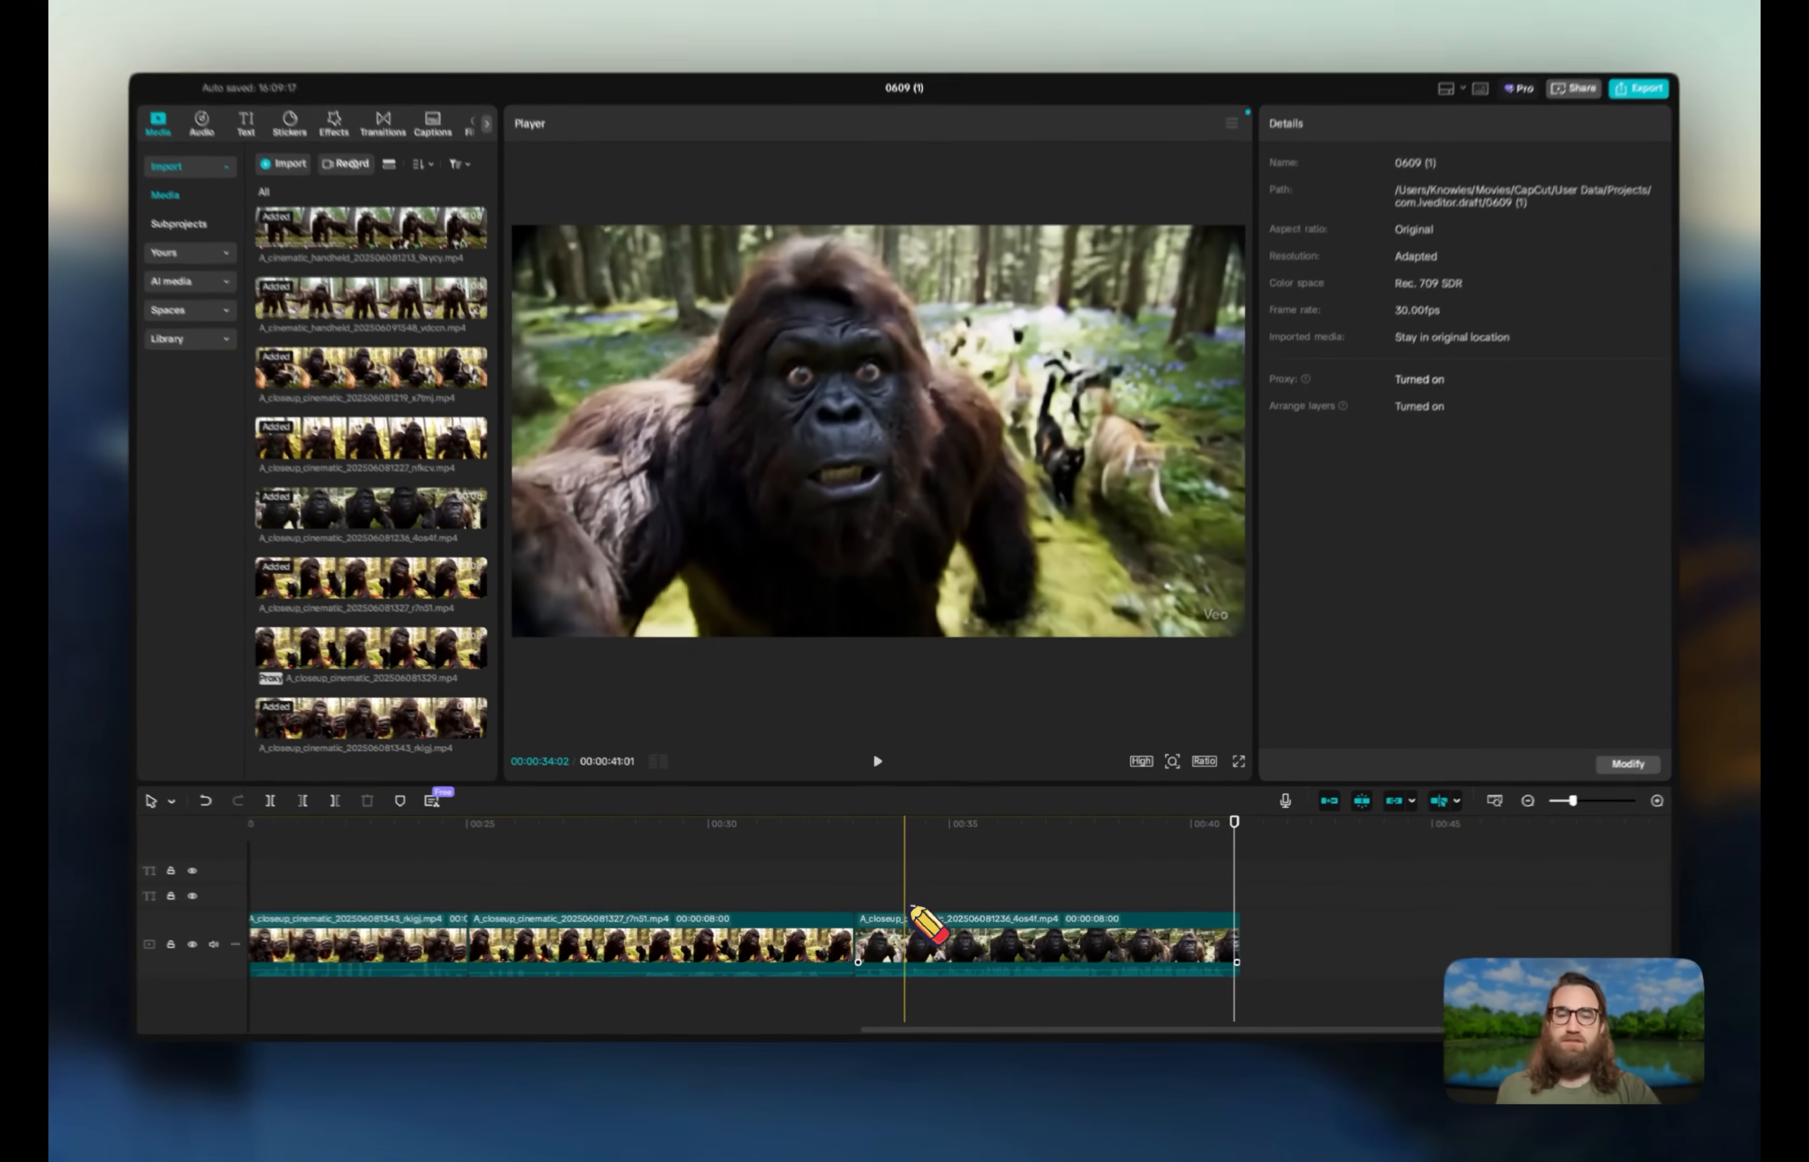
- Trim the last clip's beginning to a 00:00:06:08 duration and the preceding clip to 00:00:07:15, and play across their cut
left_click(865, 941)
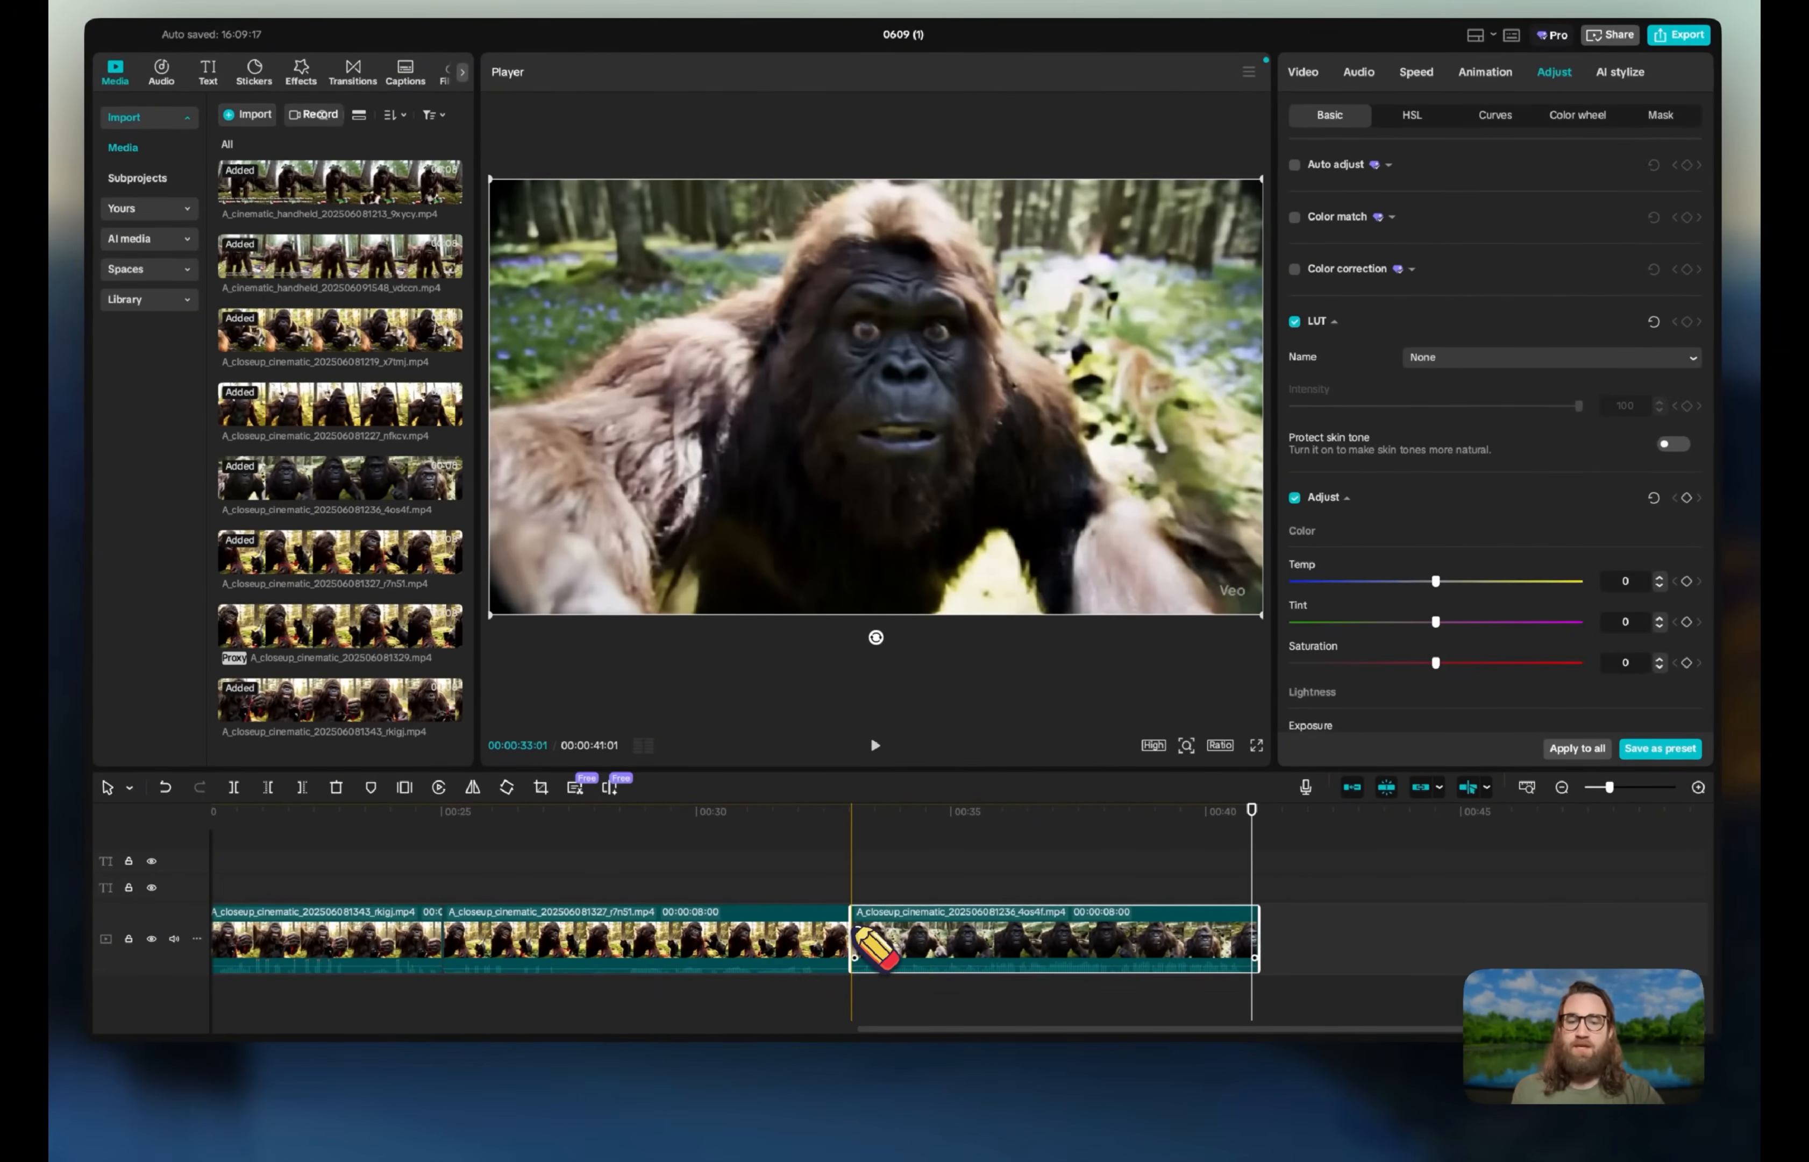
left_click_drag(854, 956, 915, 943)
left_click(870, 882)
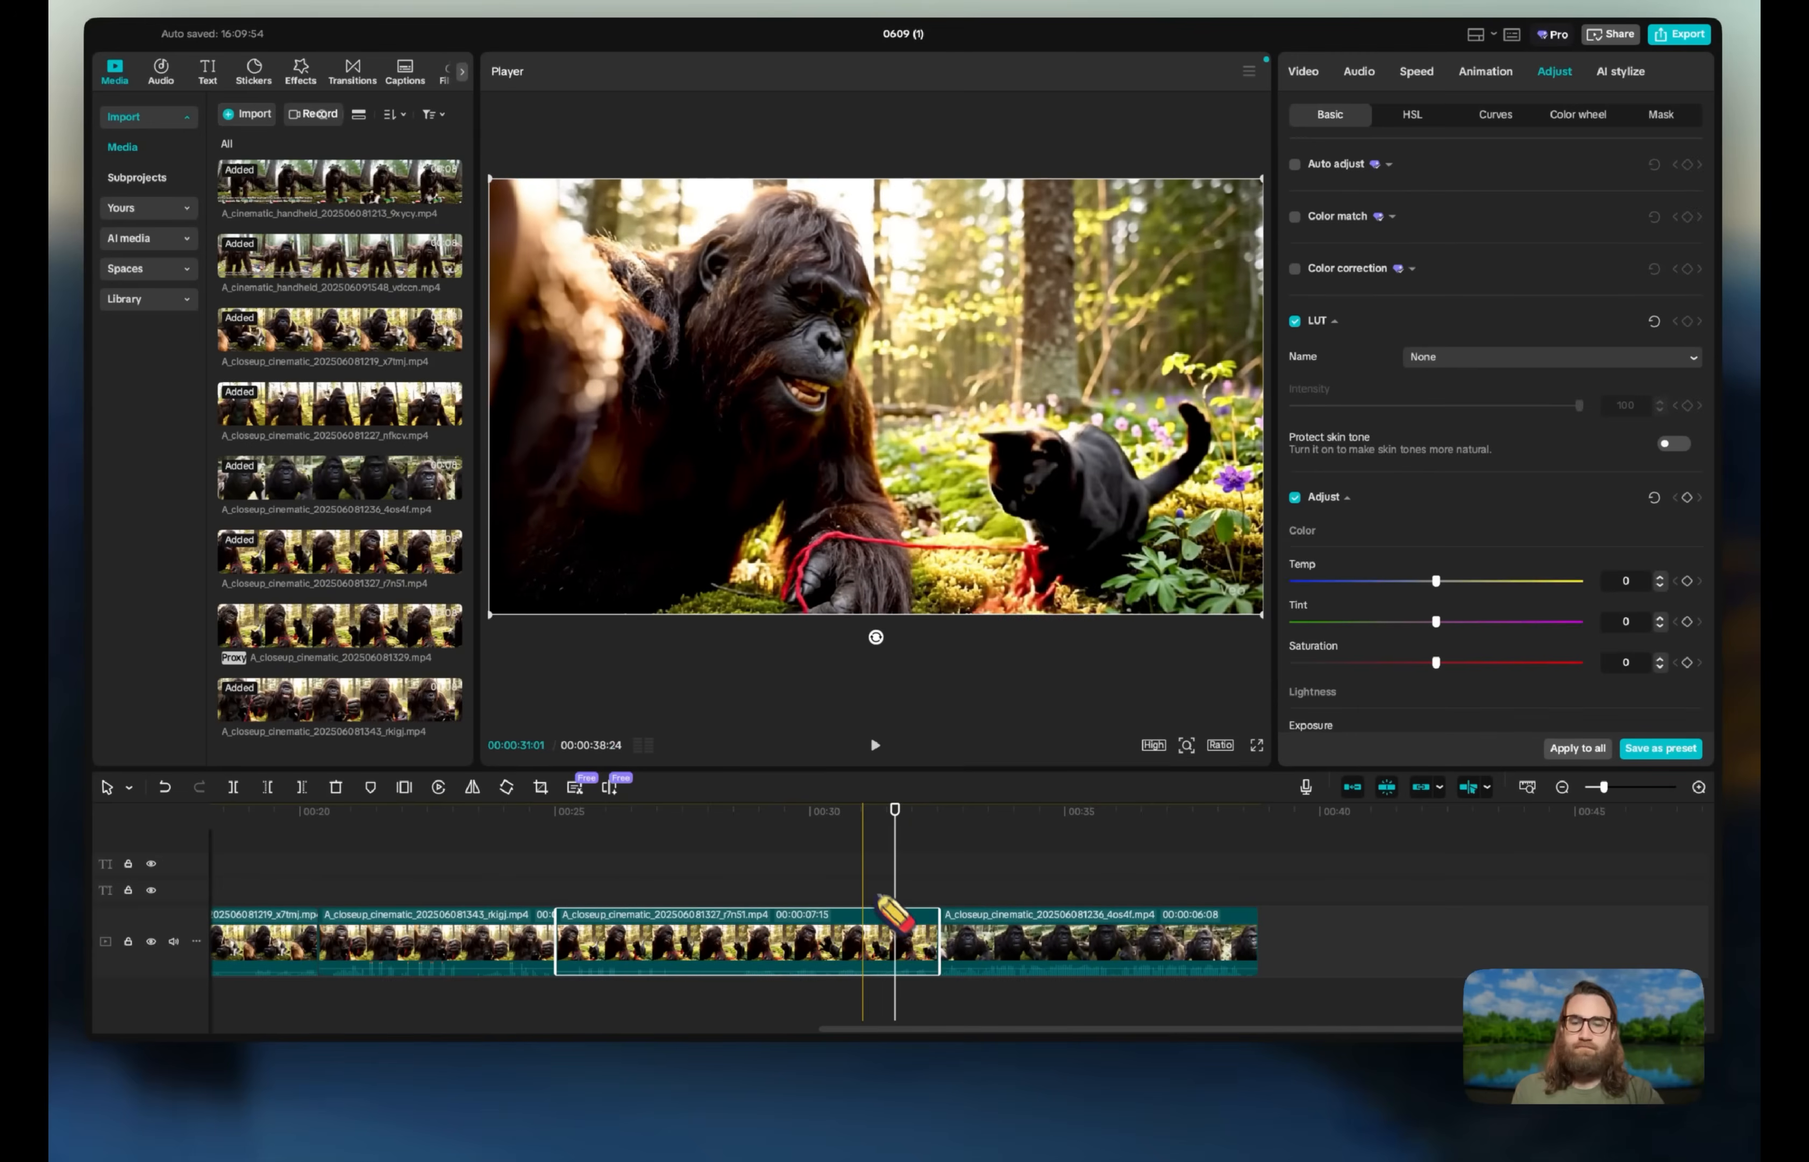
left_click(867, 875)
key("space")
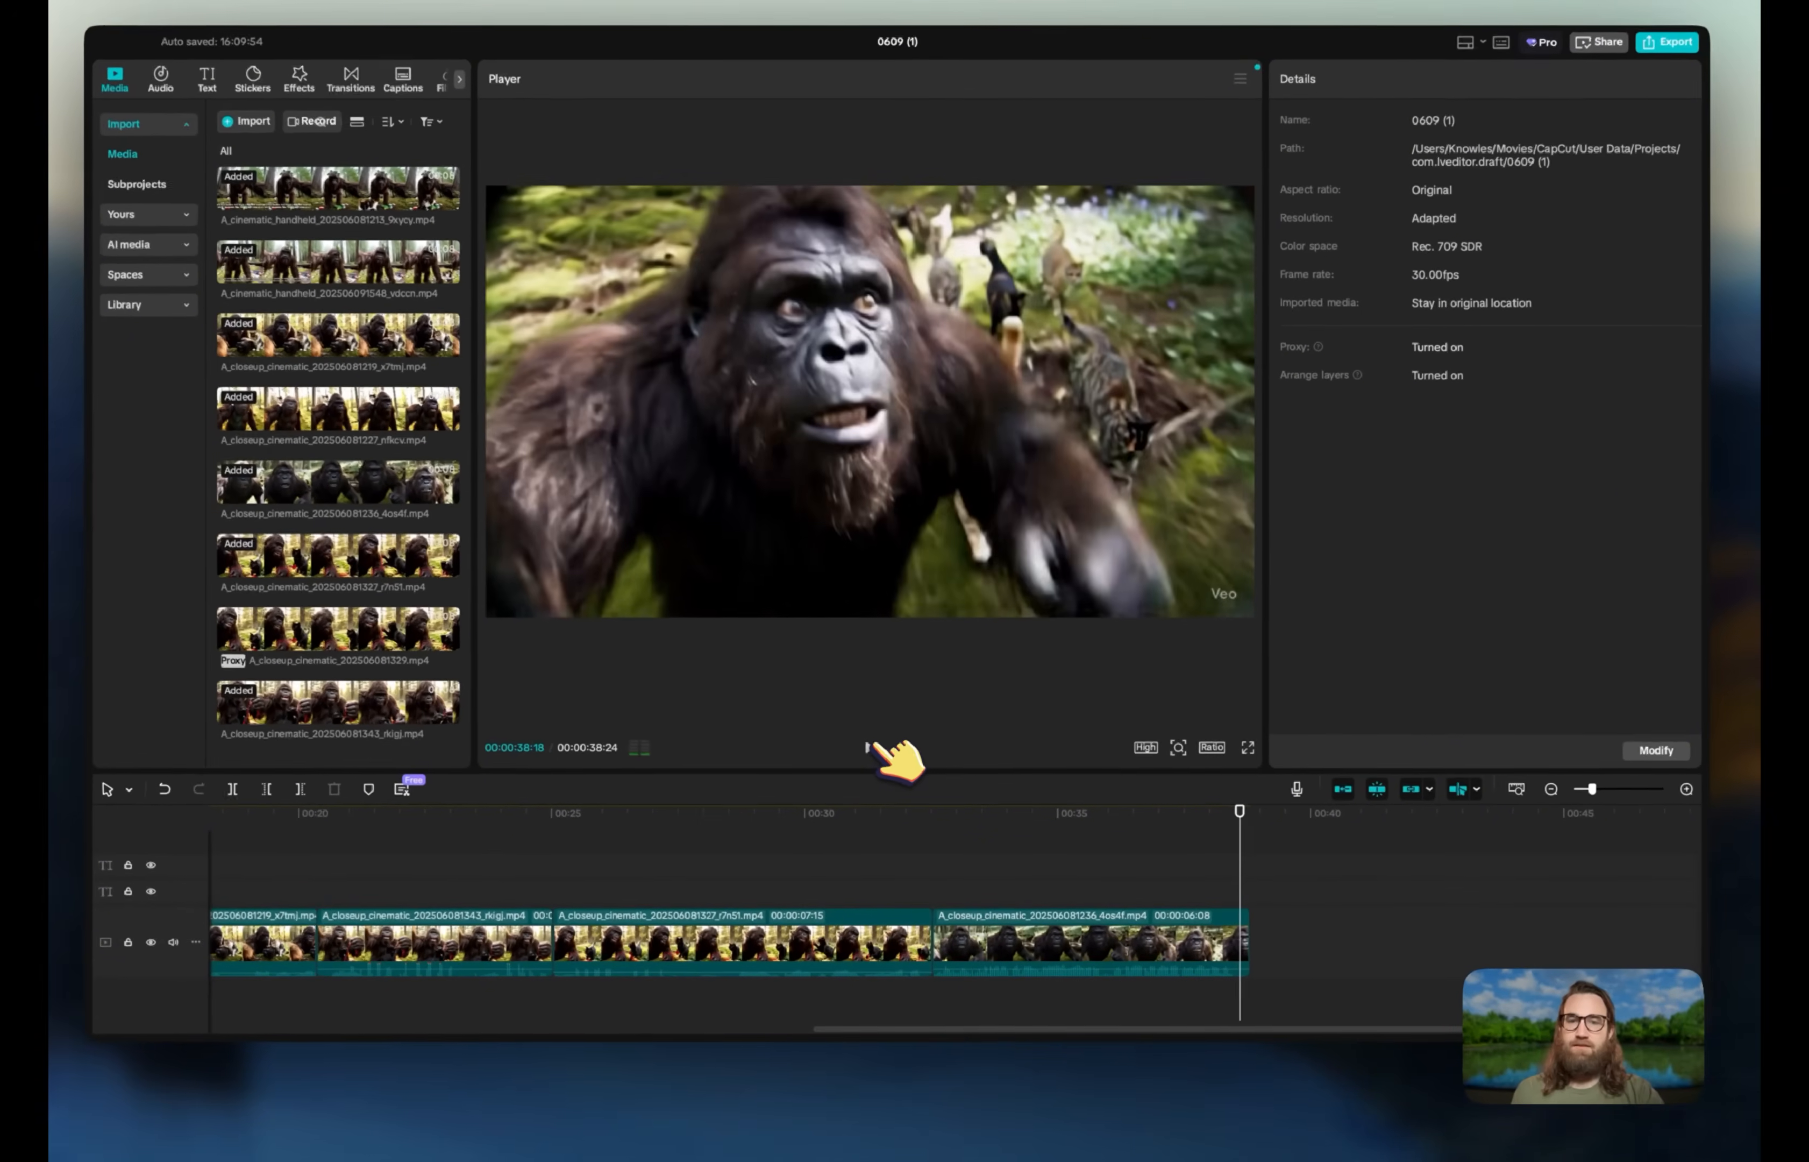
- Extend the last clip's beginning to a 00:00:06:25 duration and play the transition from 00:00:31:19
left_click(949, 938)
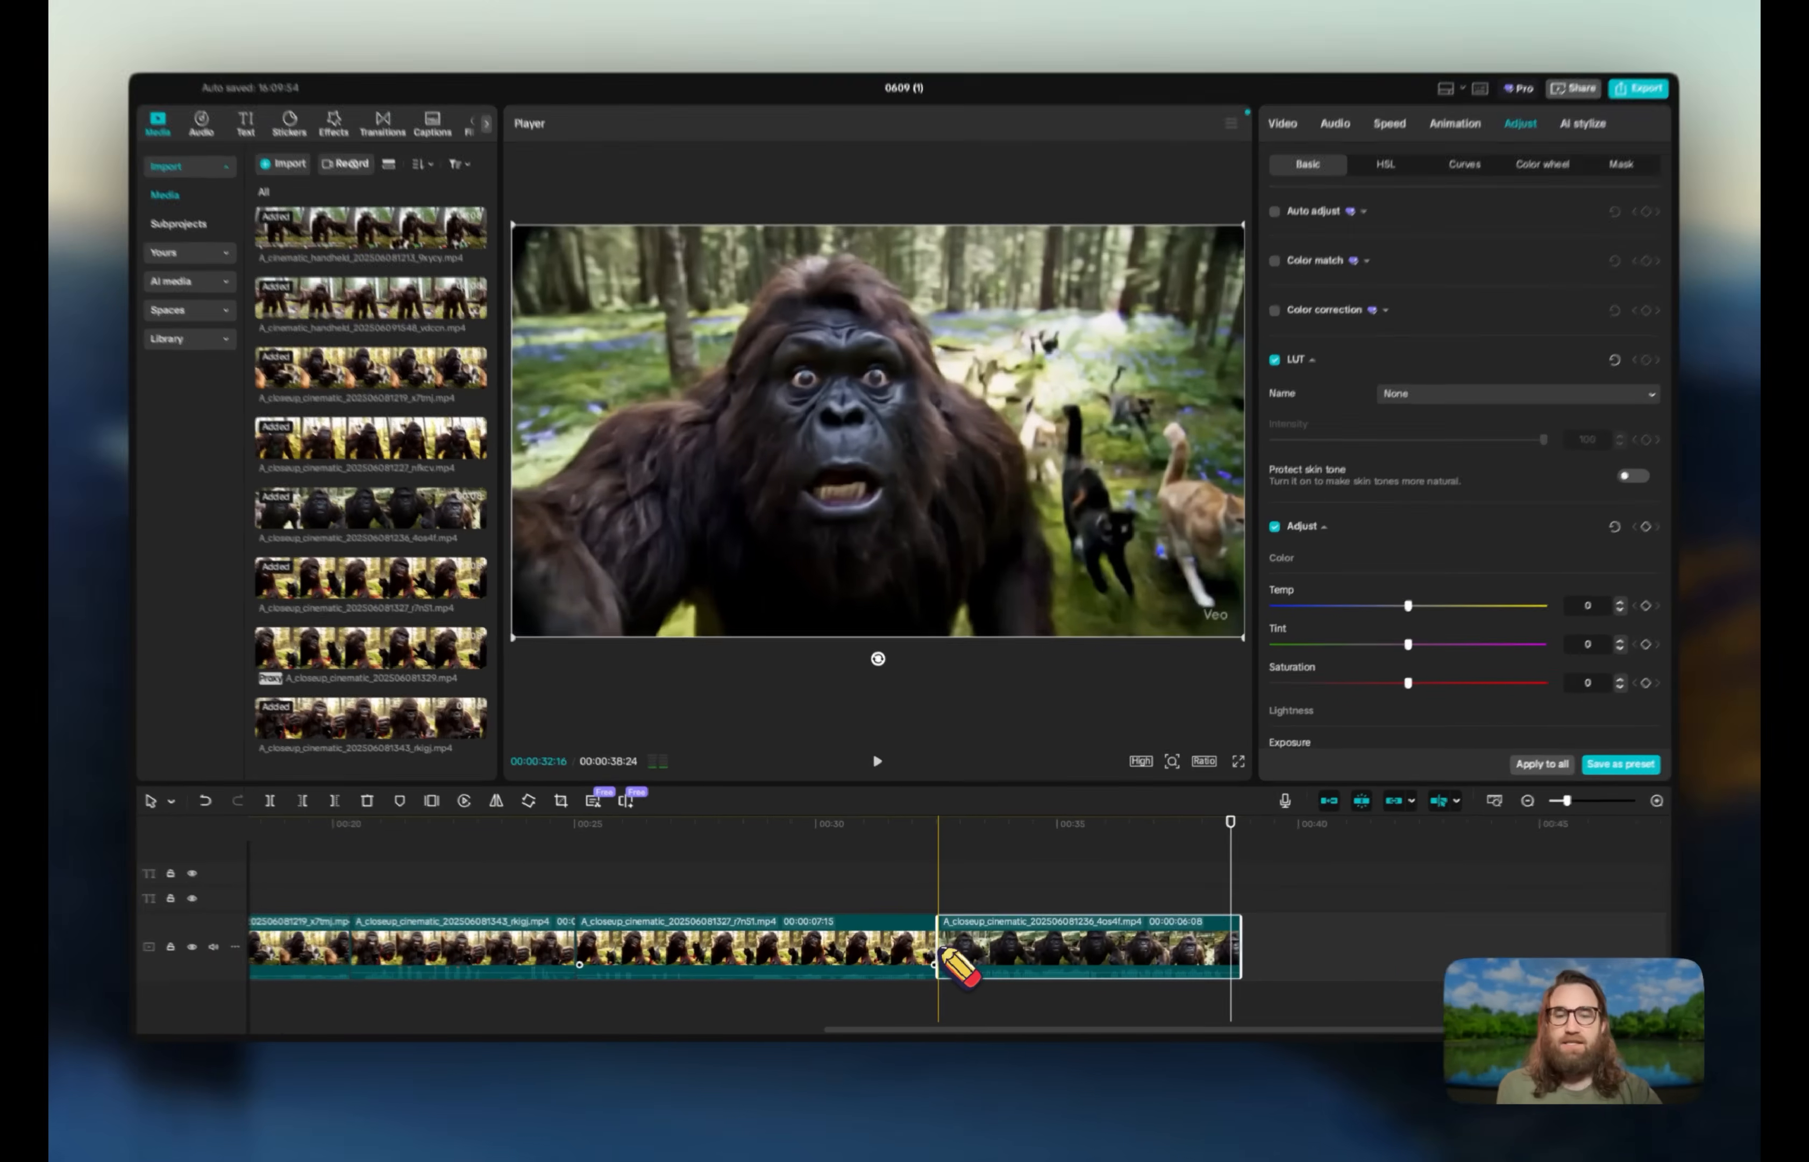
left_click_drag(939, 958, 917, 944)
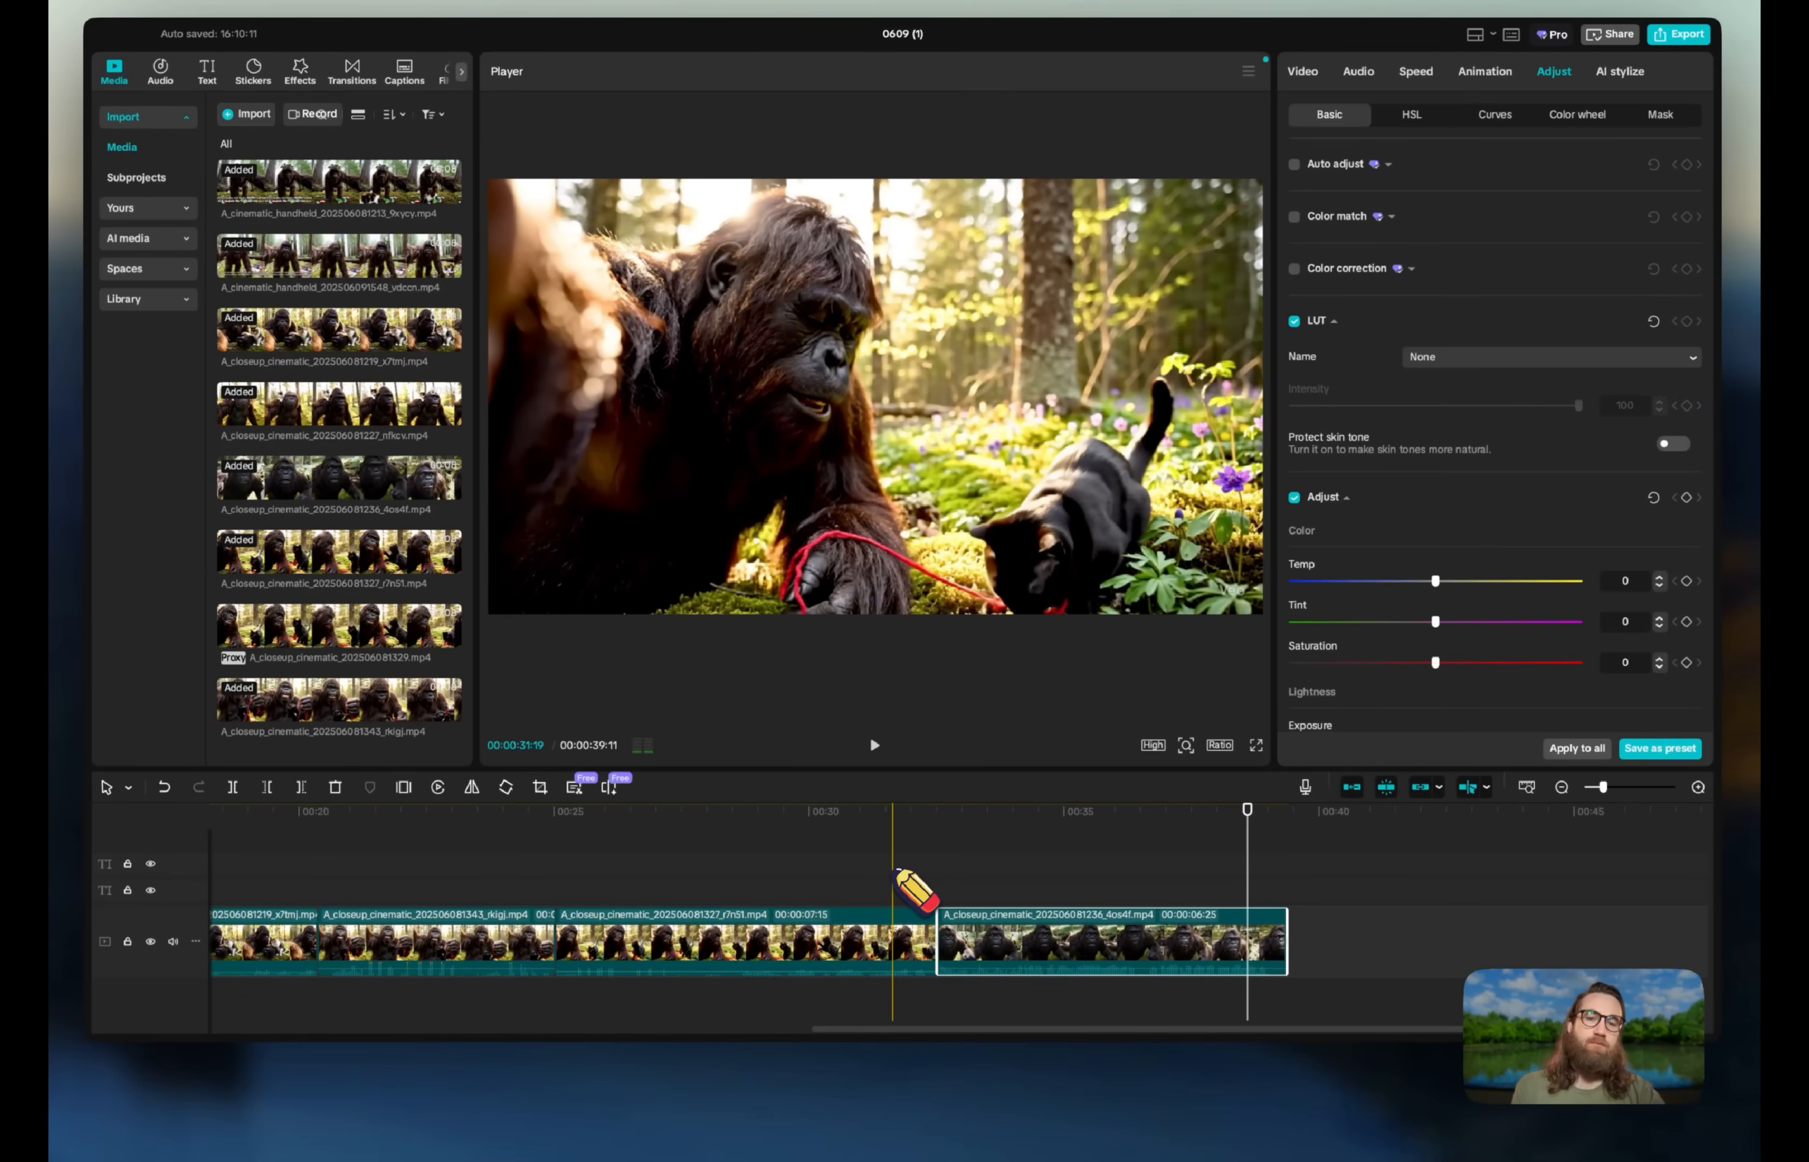
left_click(894, 871)
key("space")
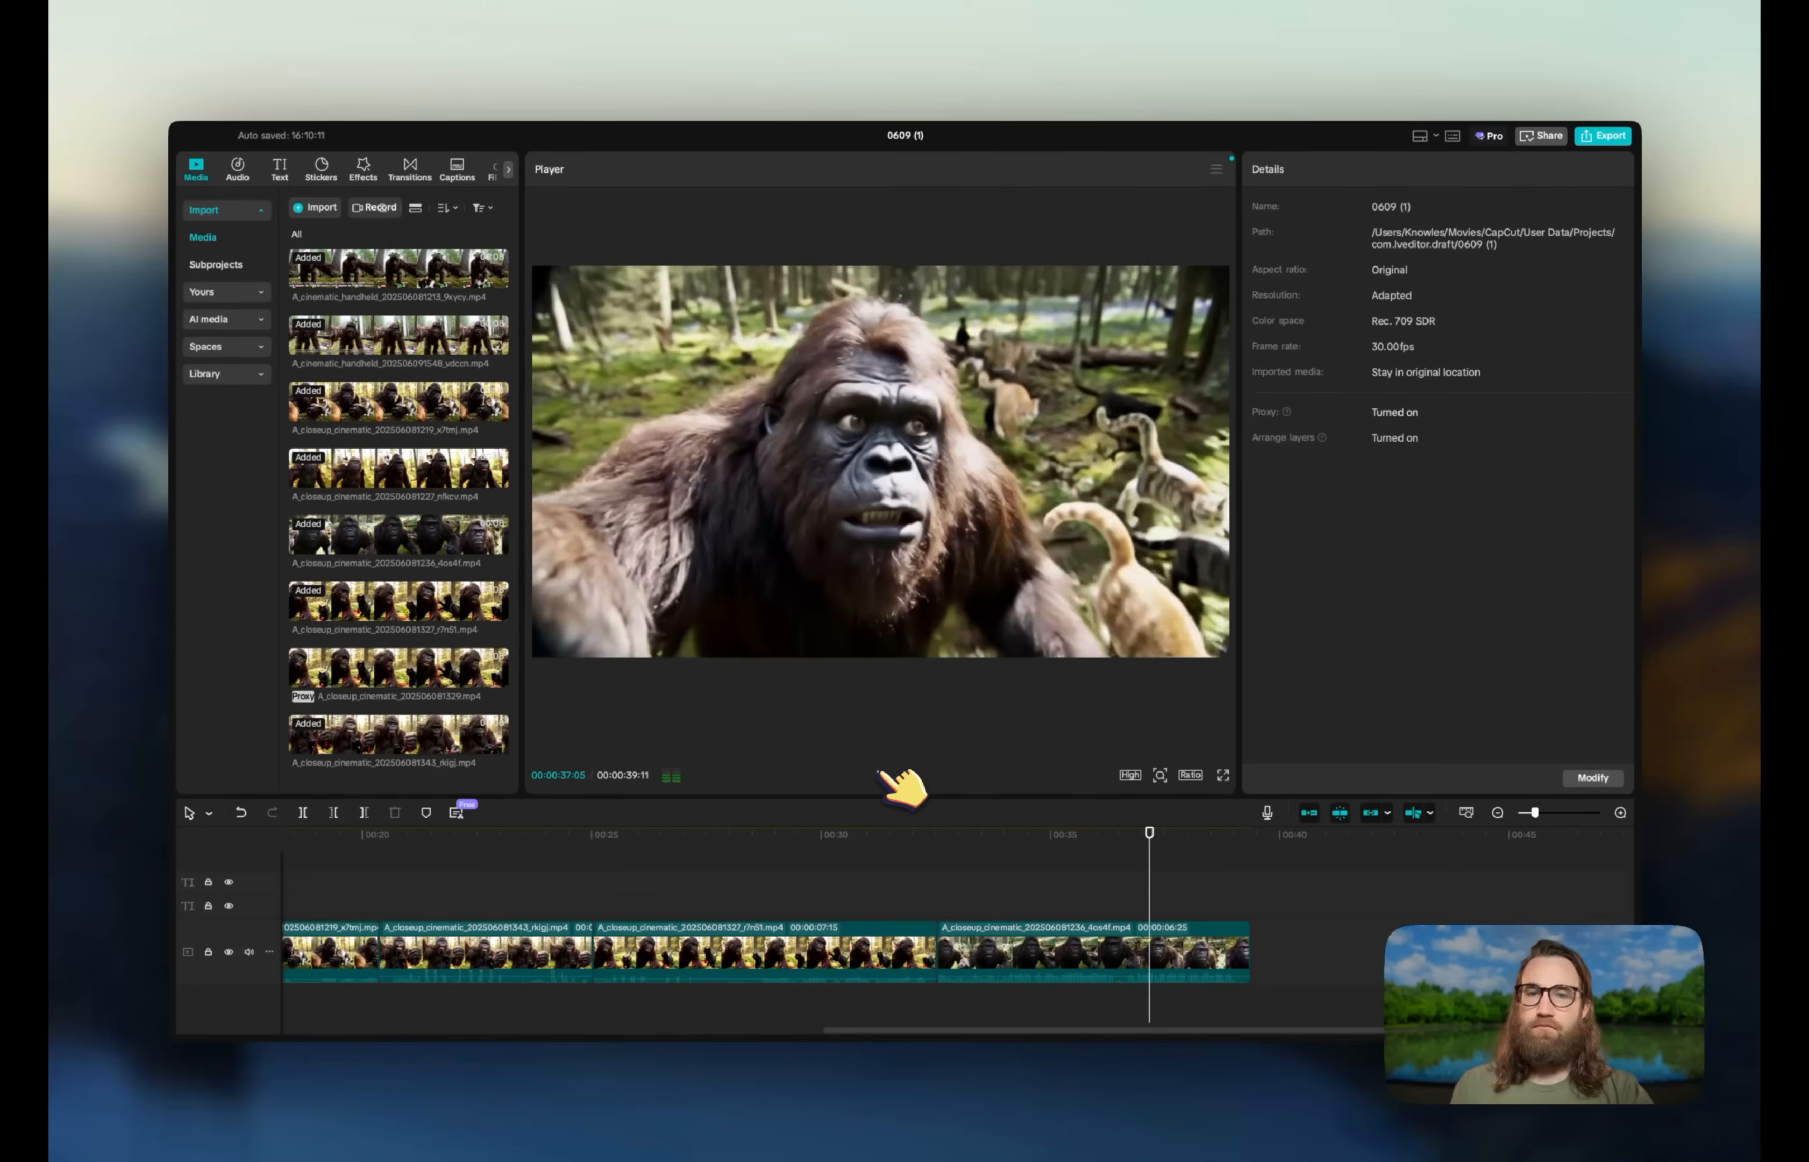
left_click(879, 774)
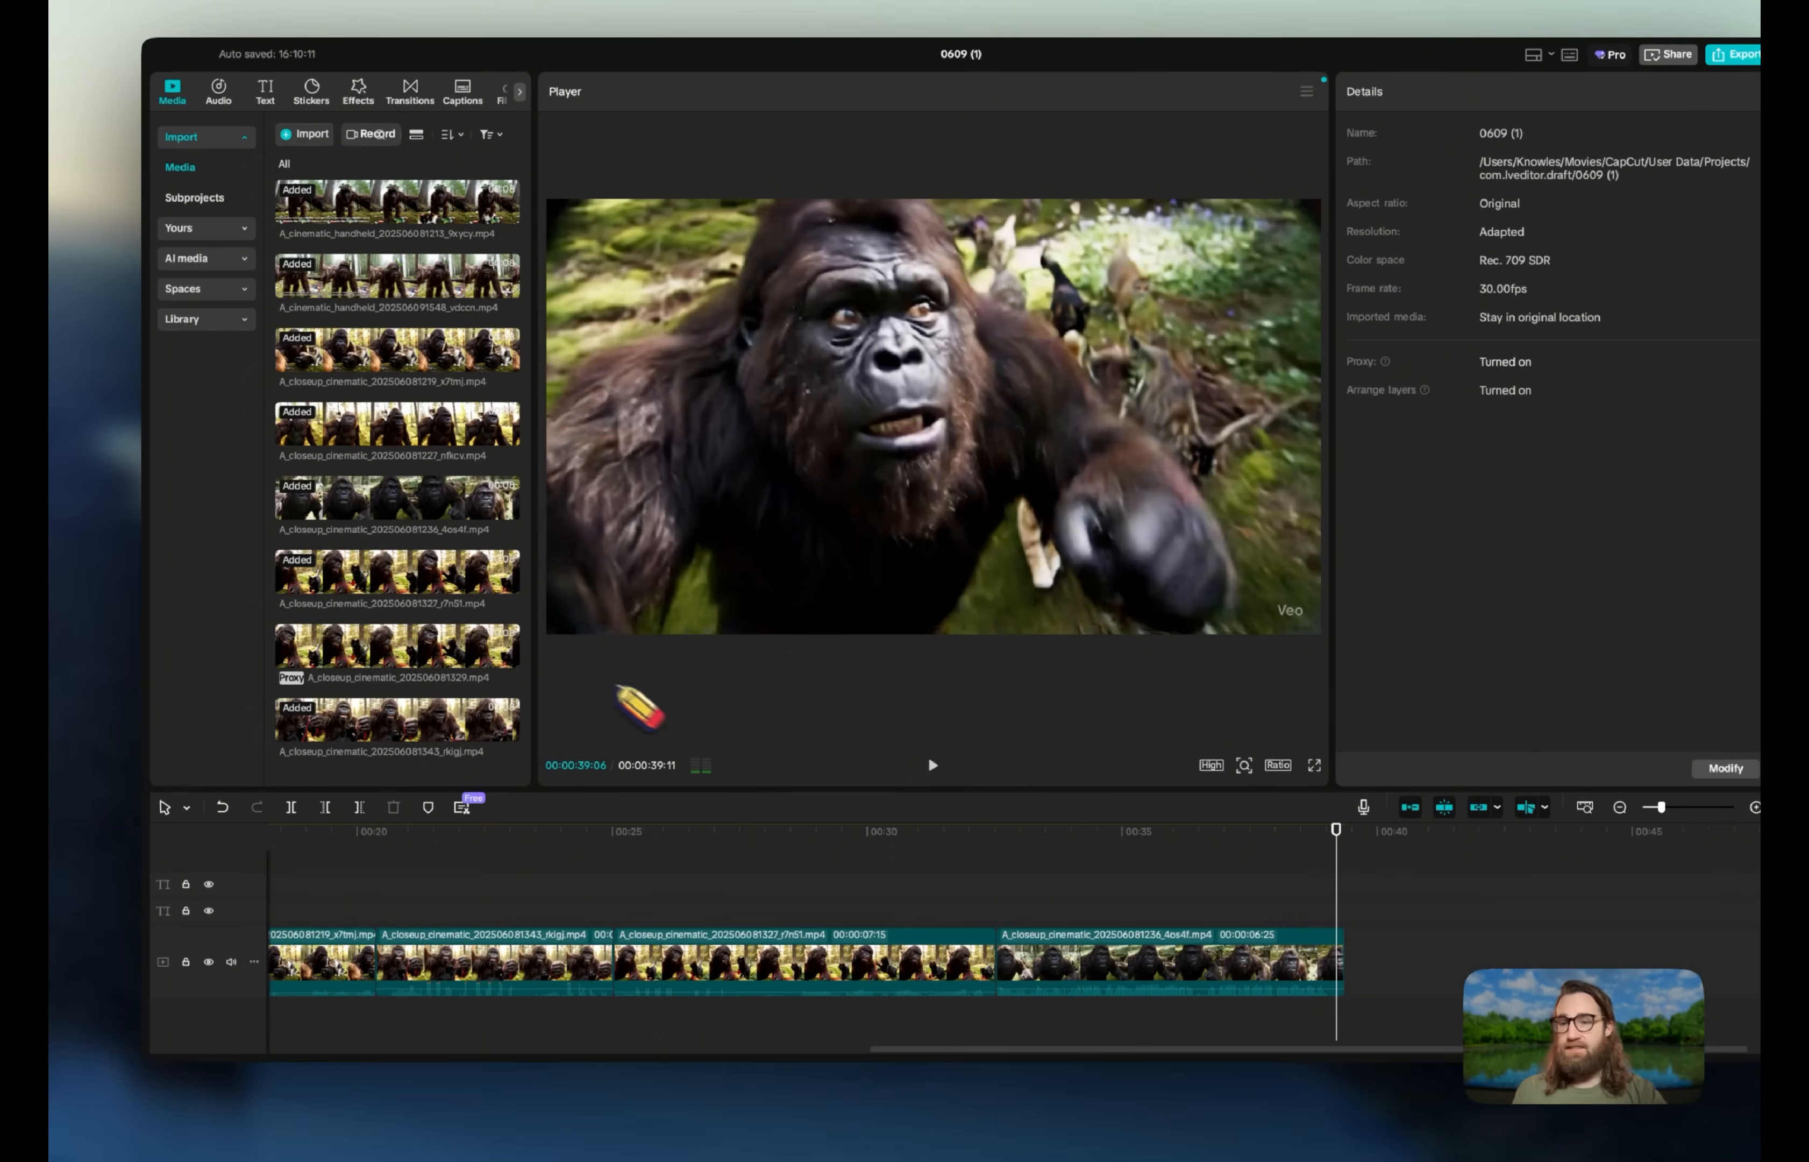
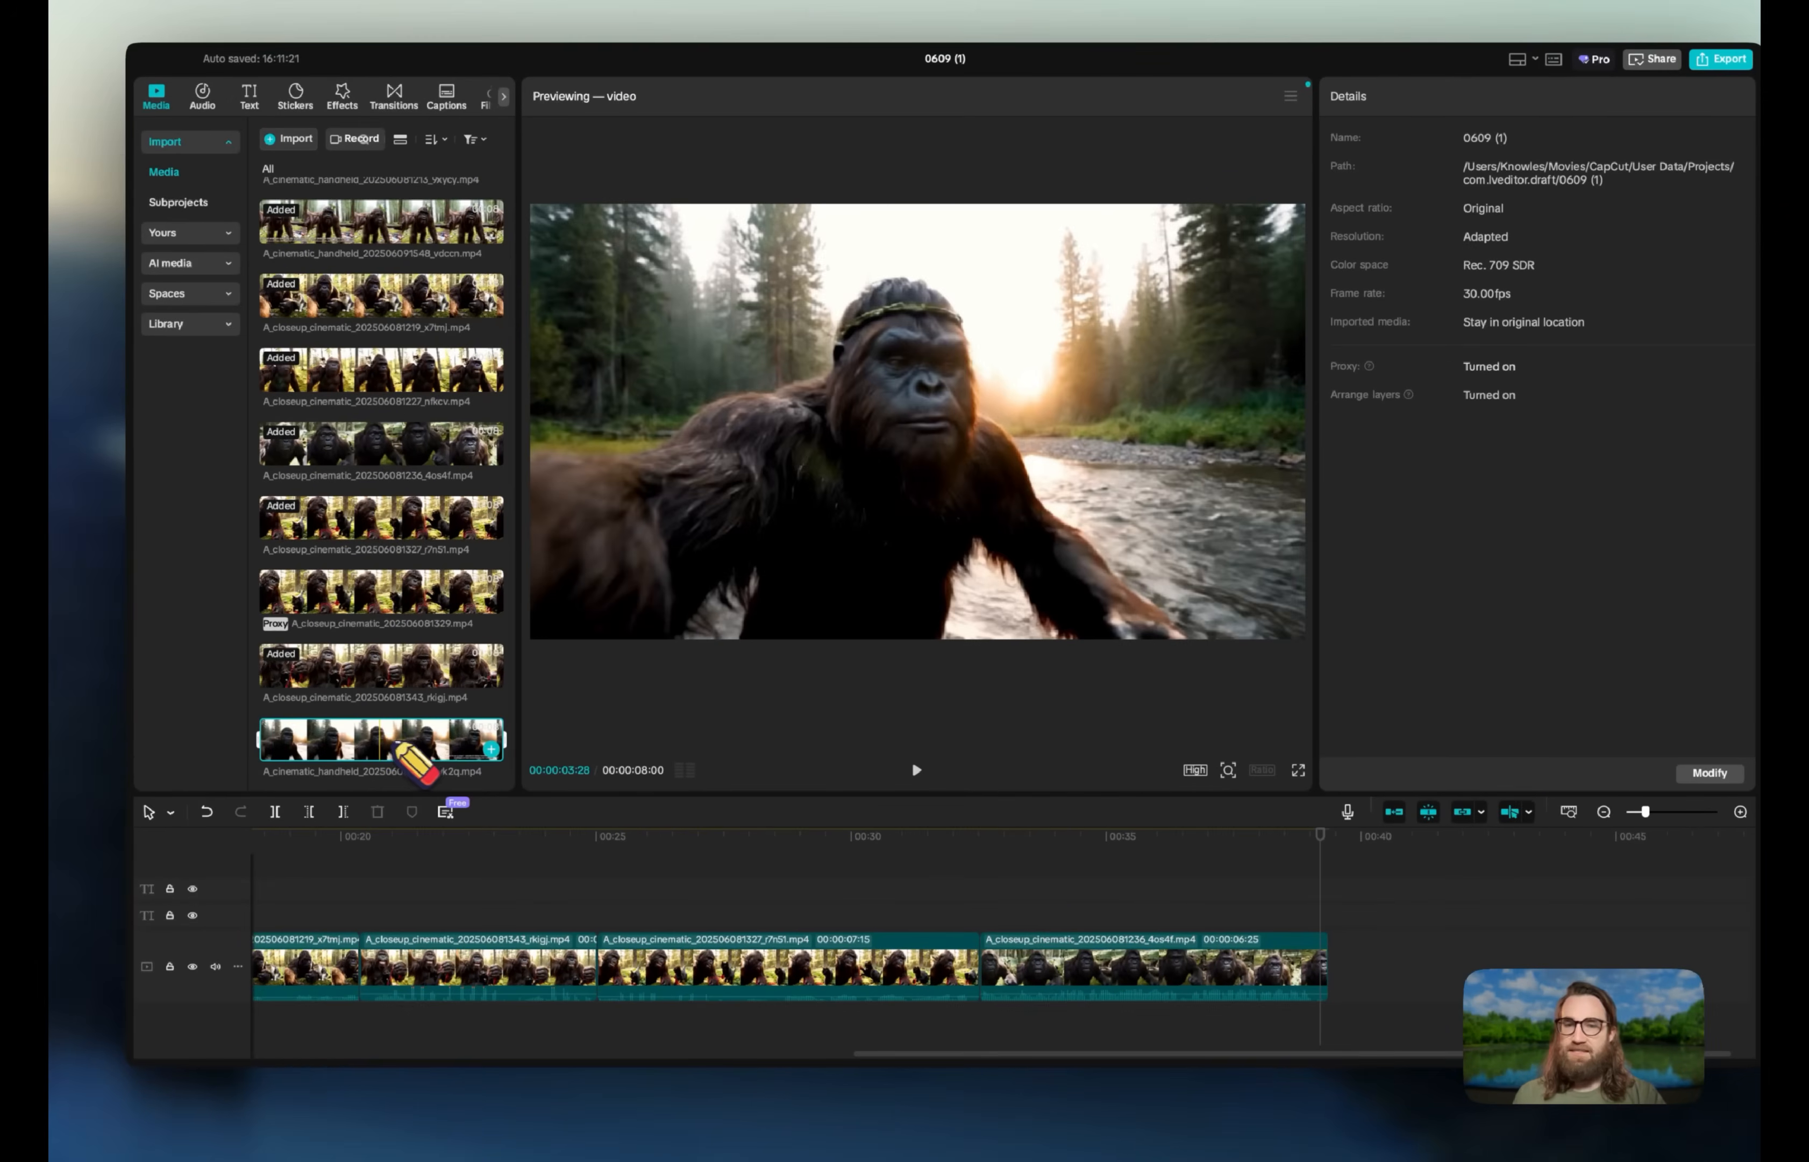
left_click_drag(397, 744, 1292, 945)
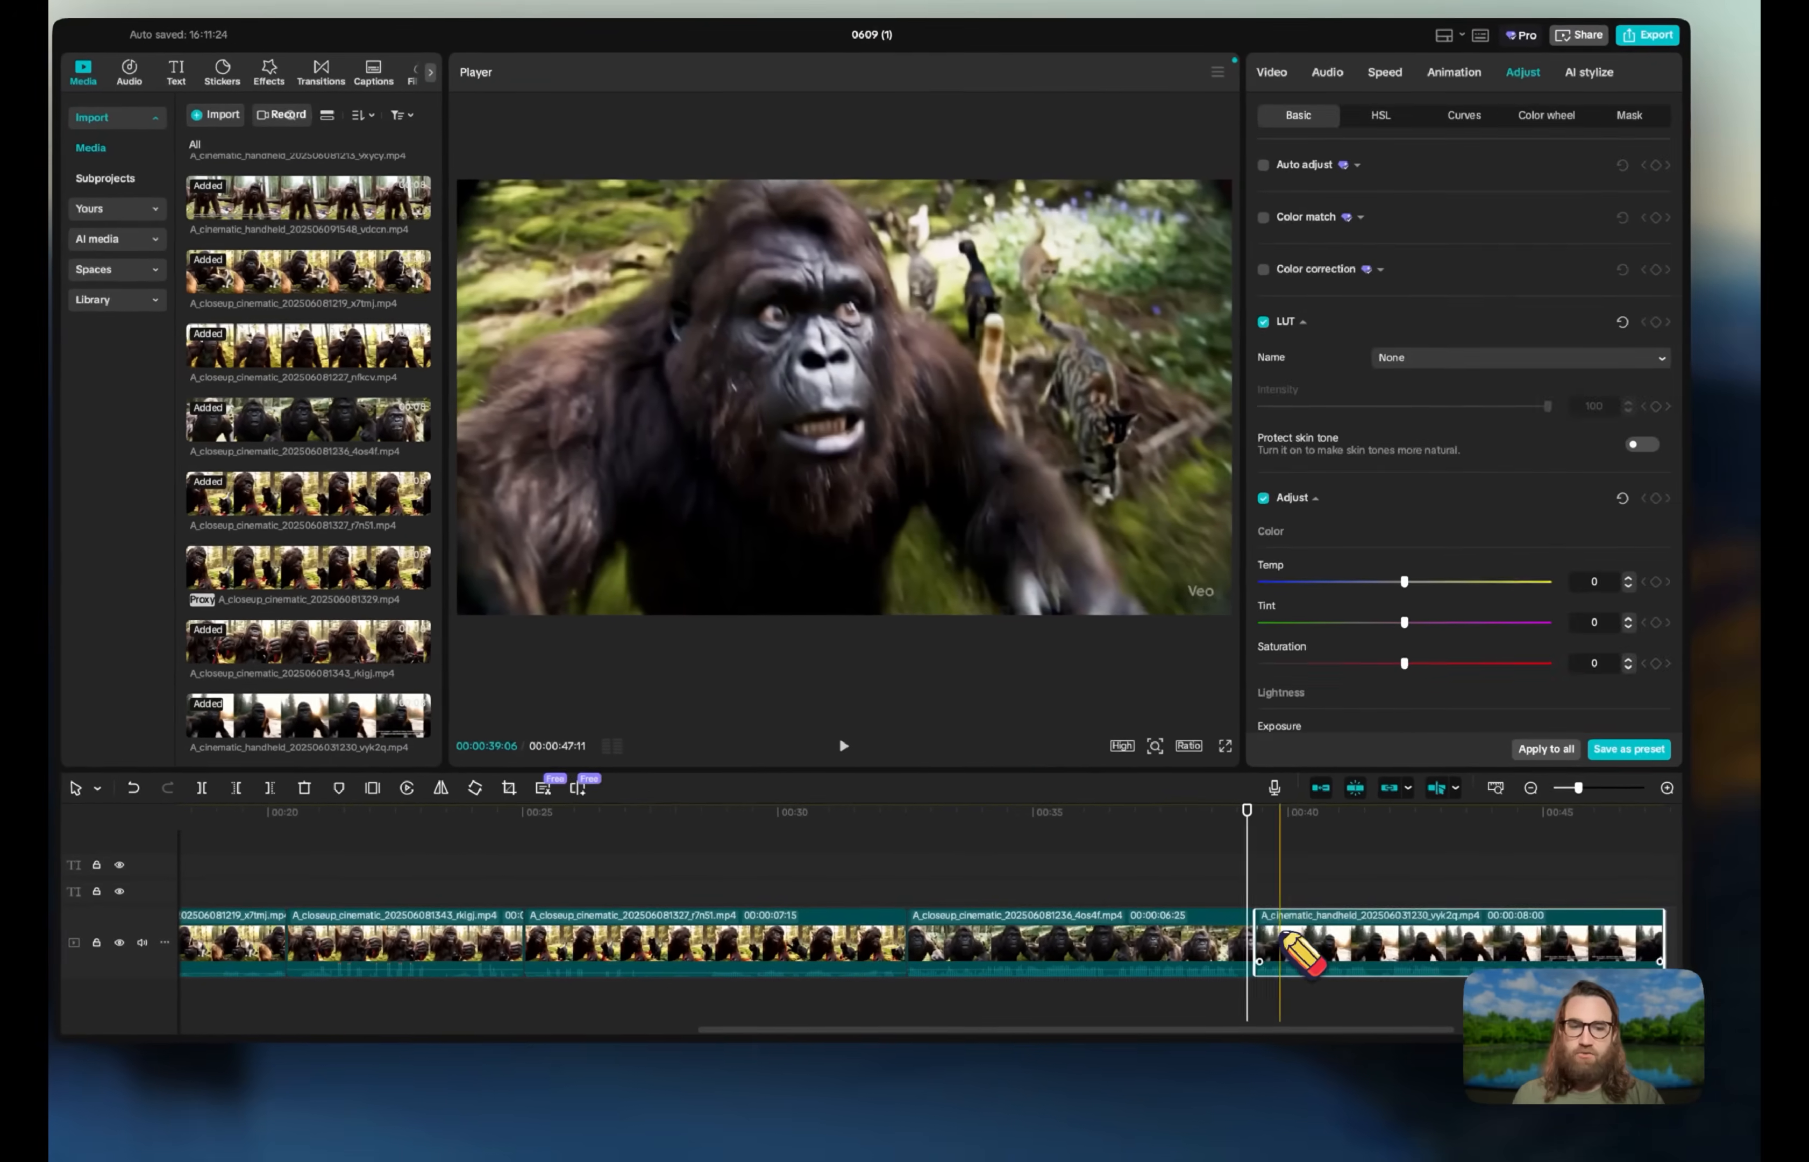
left_click(841, 858)
key("space")
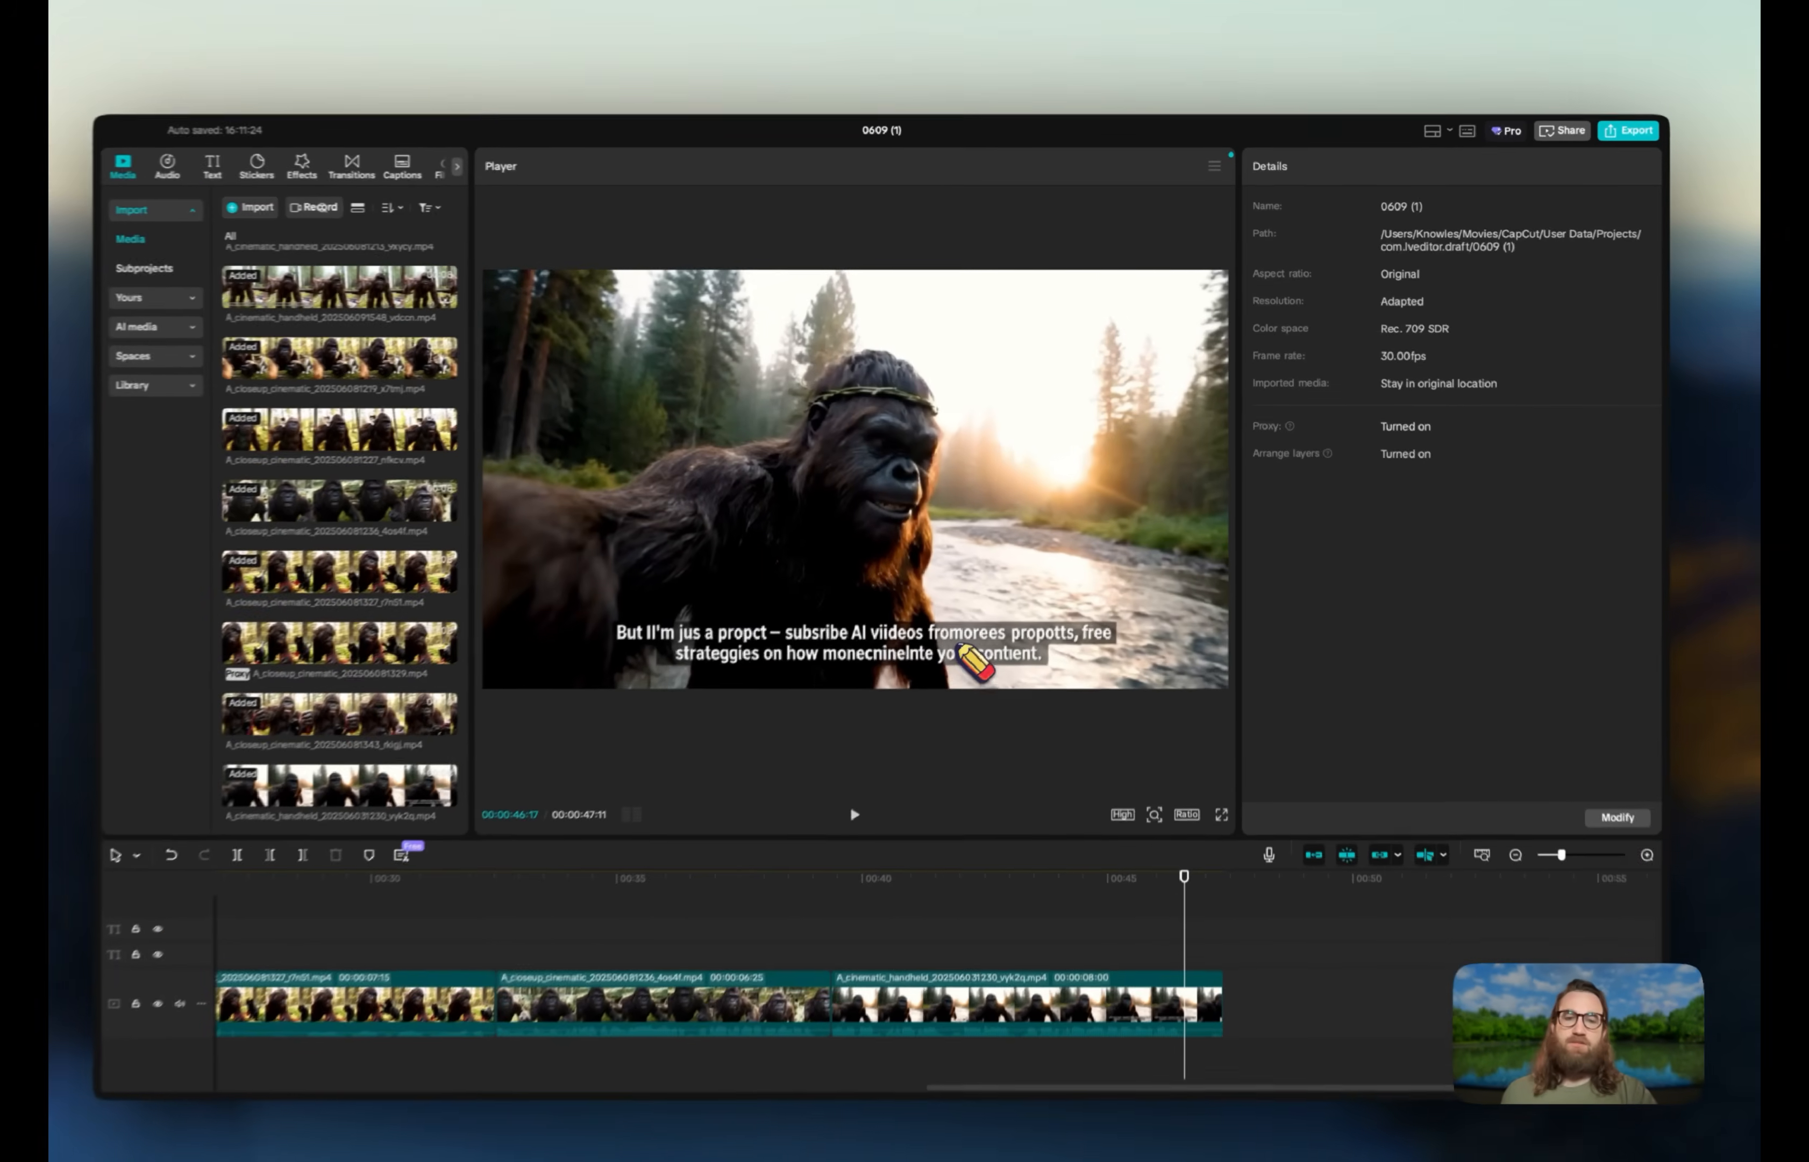
- Try scaling the whole last clip to 120% and lowering it to position Y -188 to push the burned-in captions out of frame
left_click(975, 612)
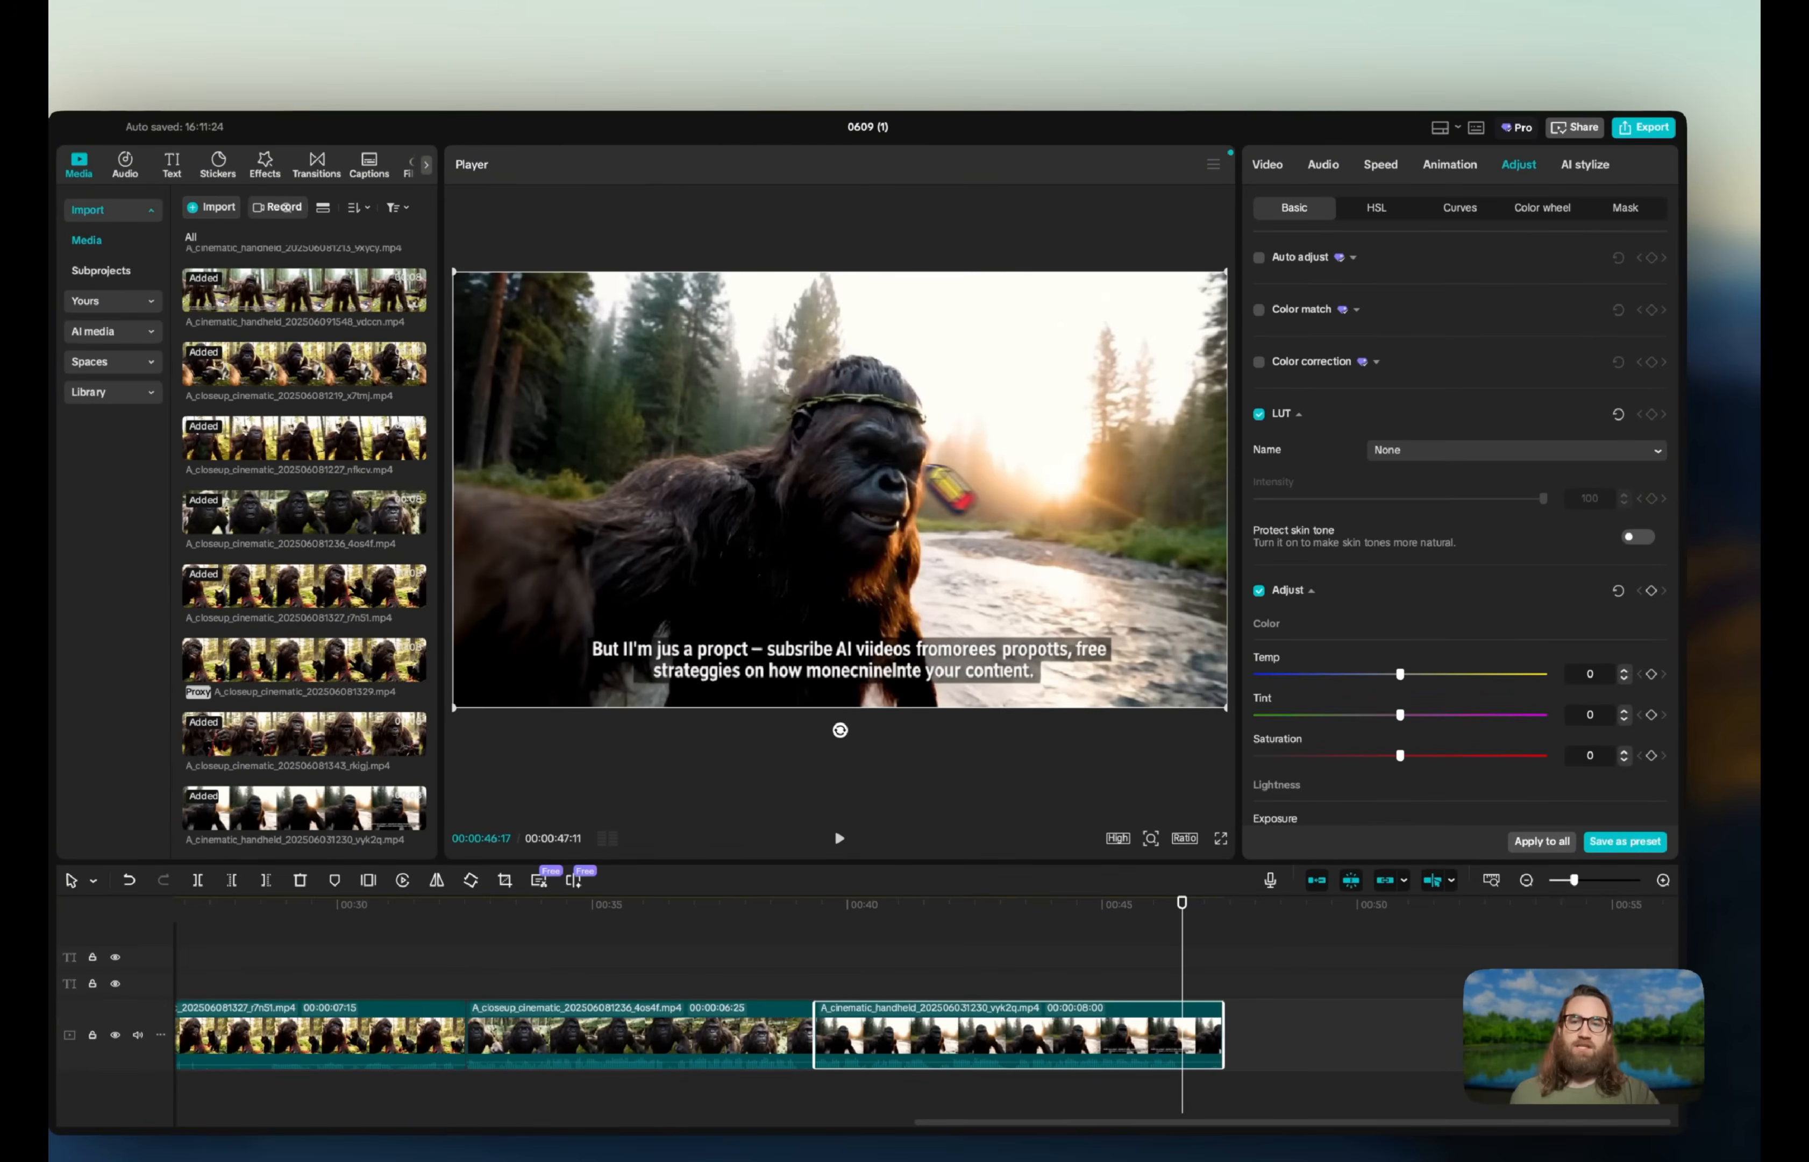
left_click(1274, 168)
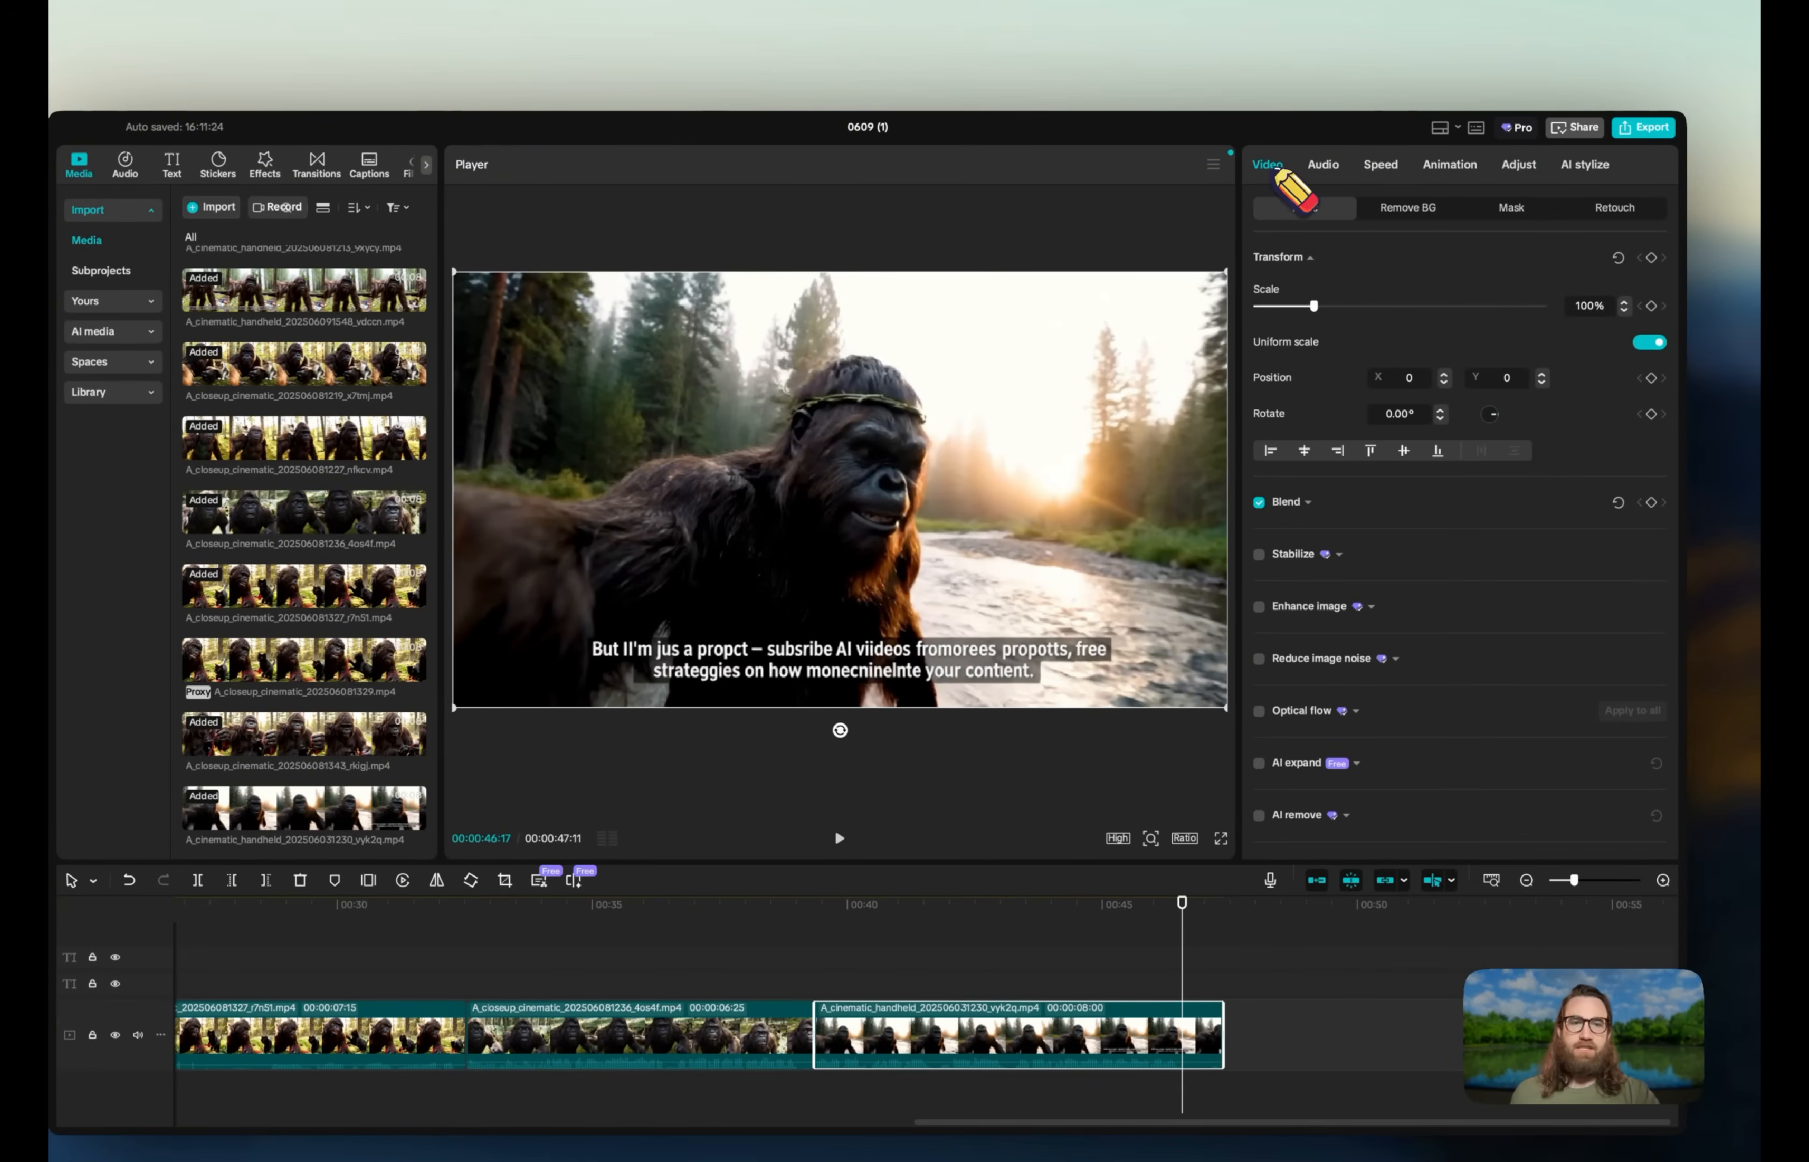
left_click_drag(1318, 305, 1326, 294)
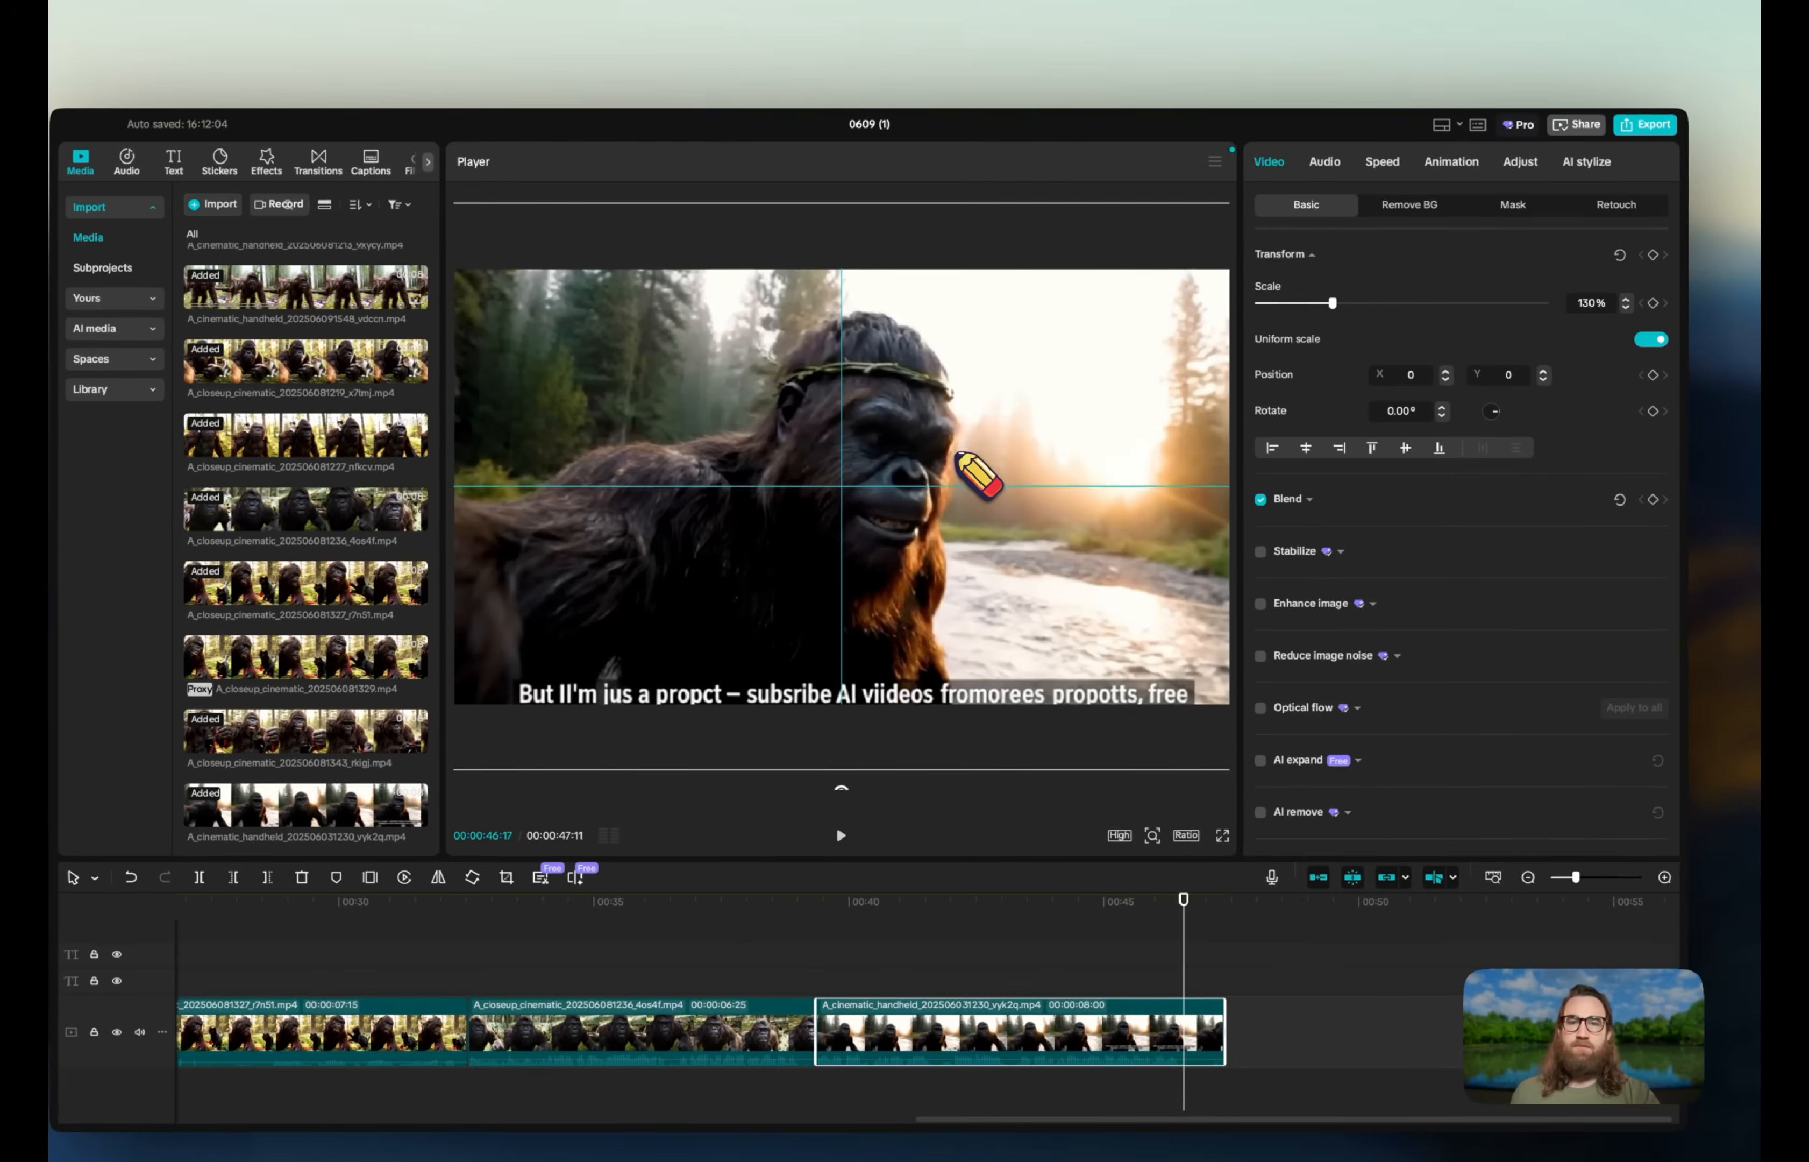
left_click_drag(960, 454, 960, 487)
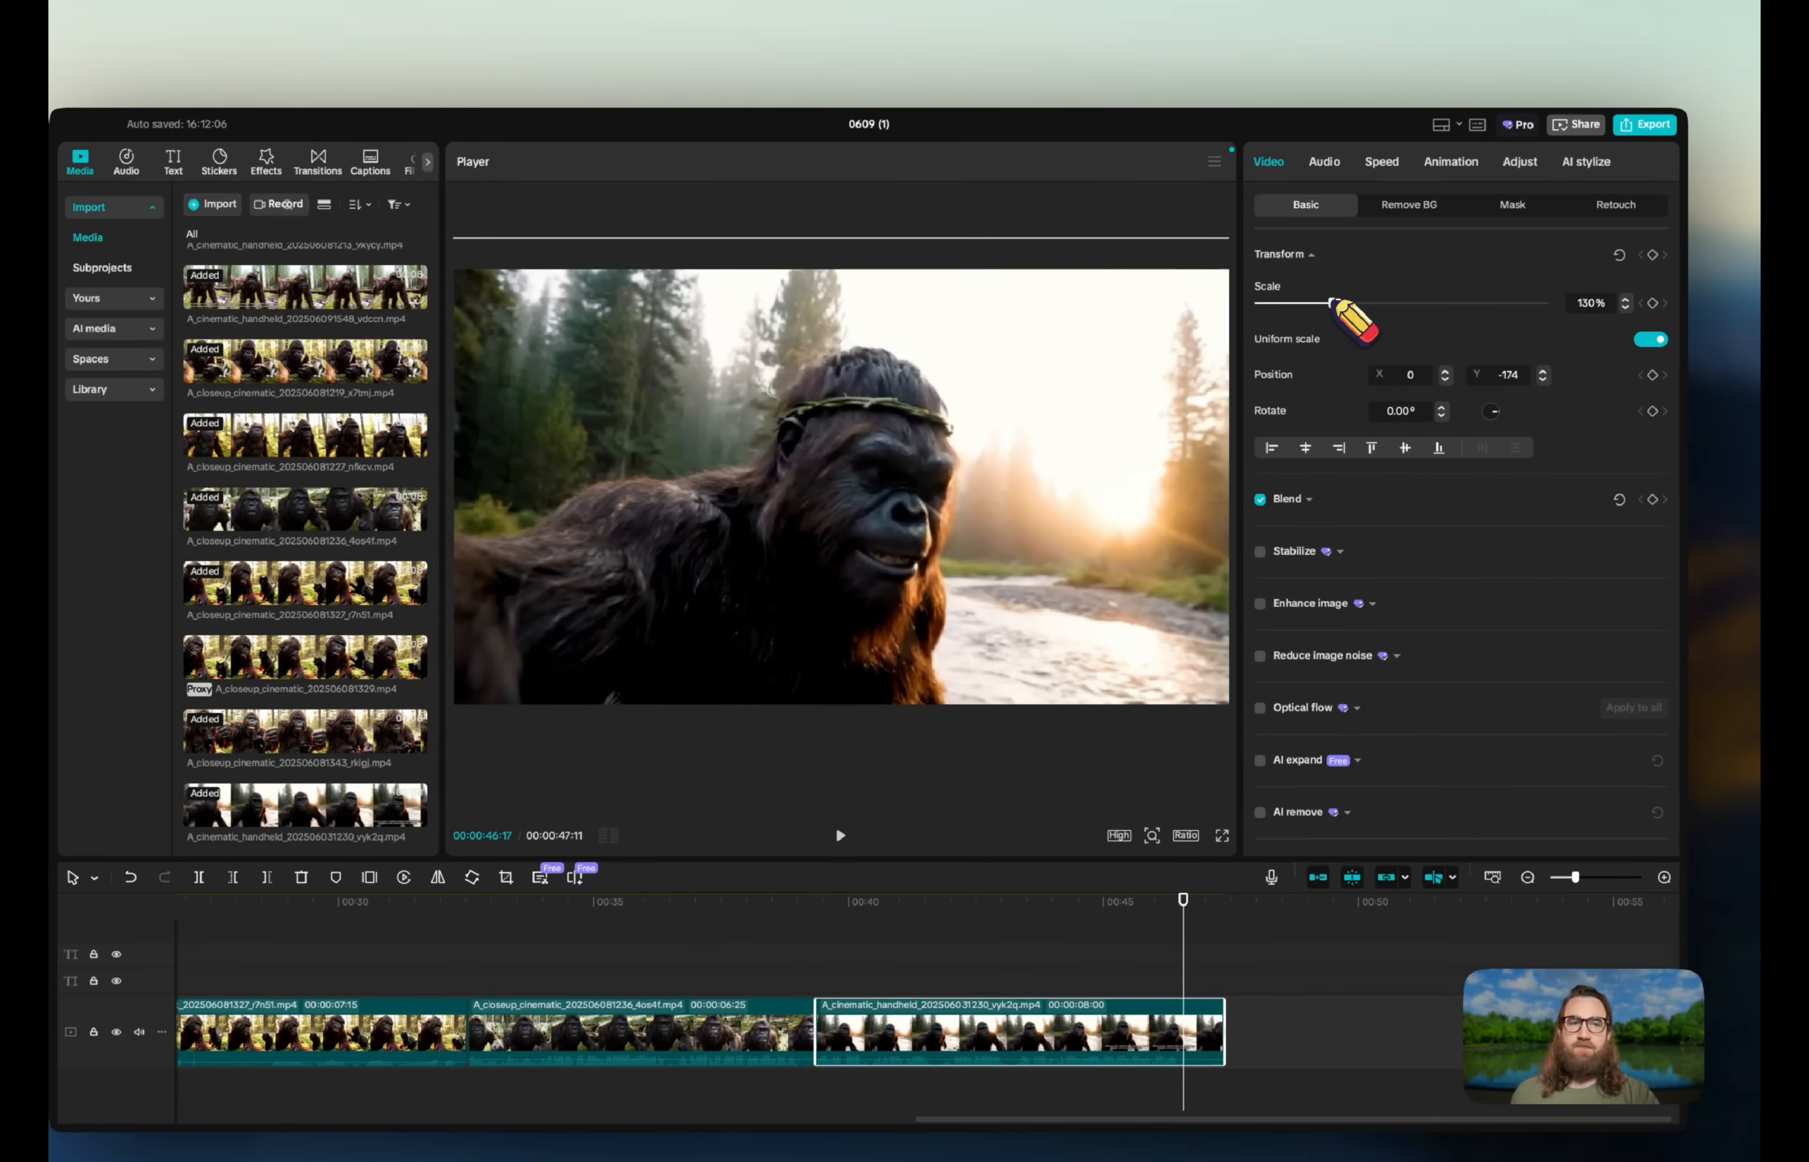
left_click_drag(1332, 303, 1327, 302)
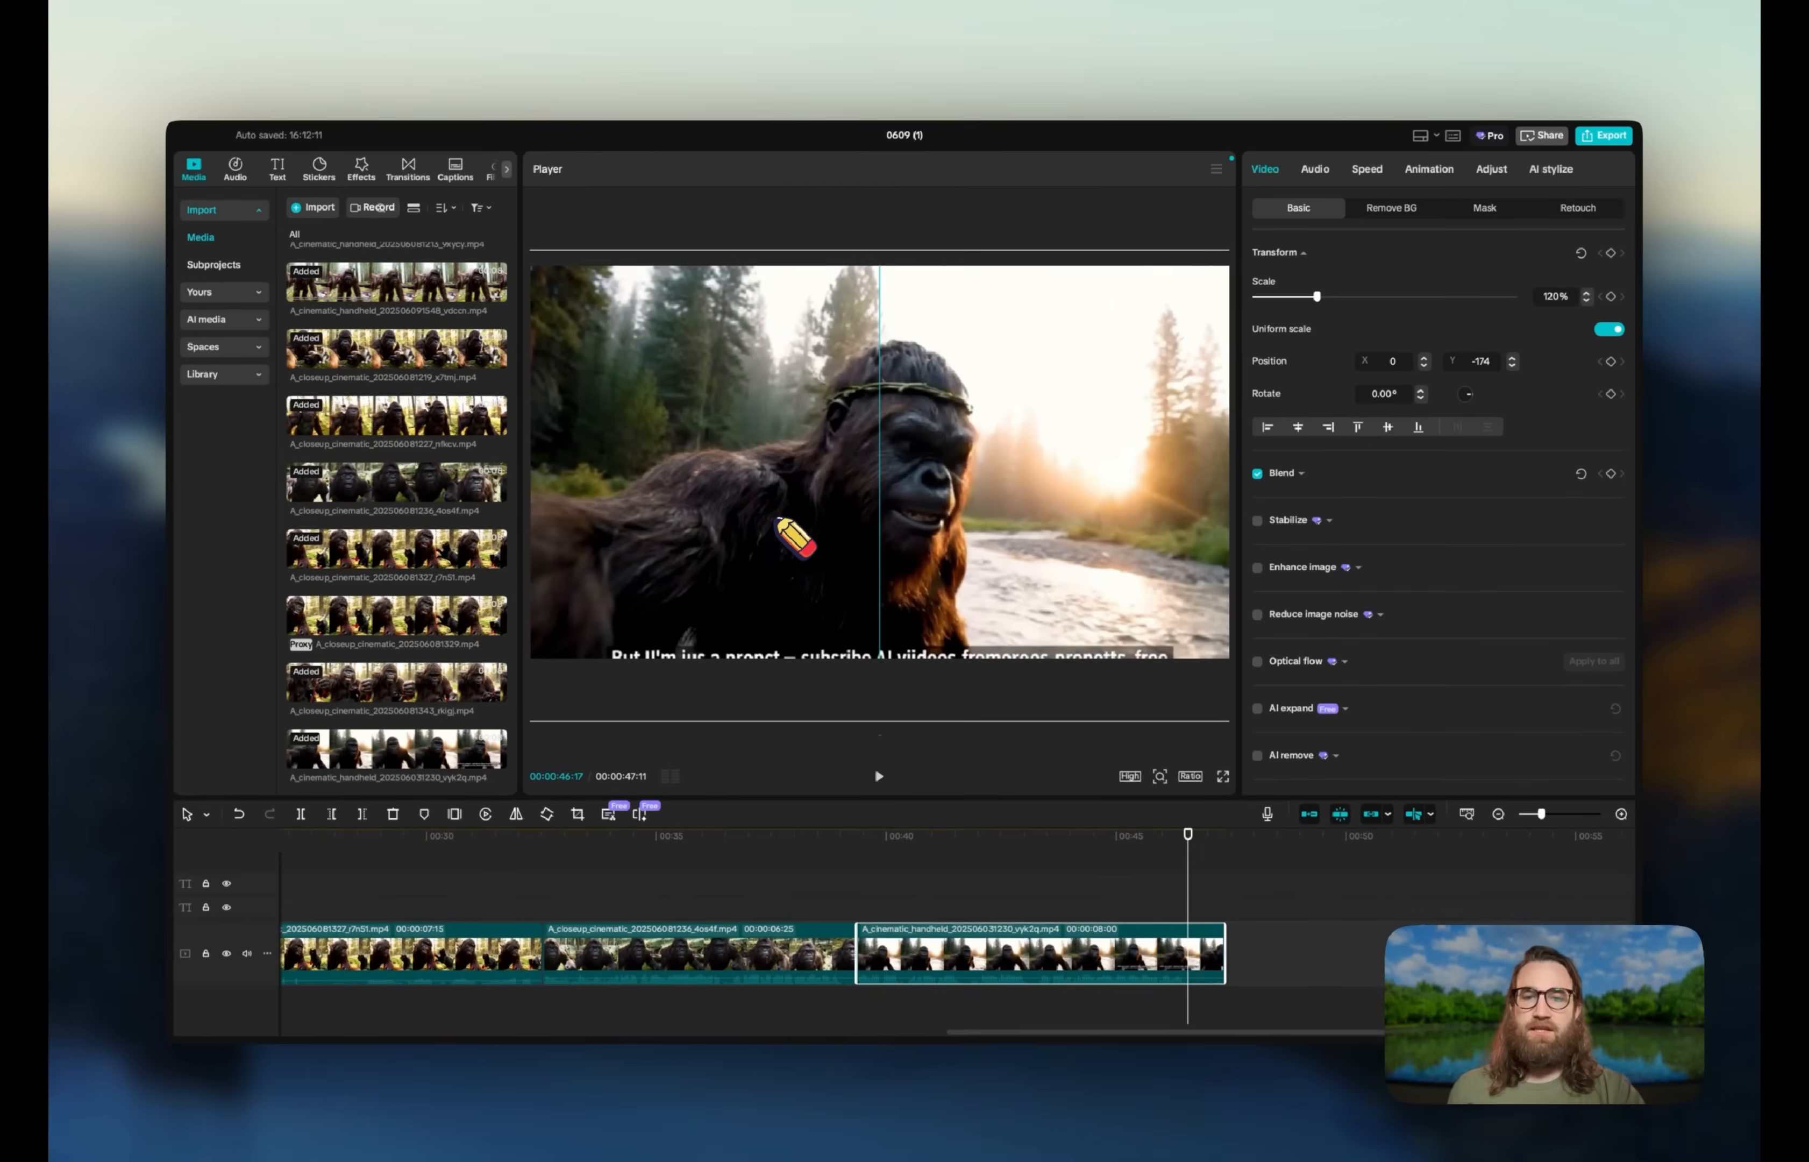
left_click_drag(777, 519, 779, 530)
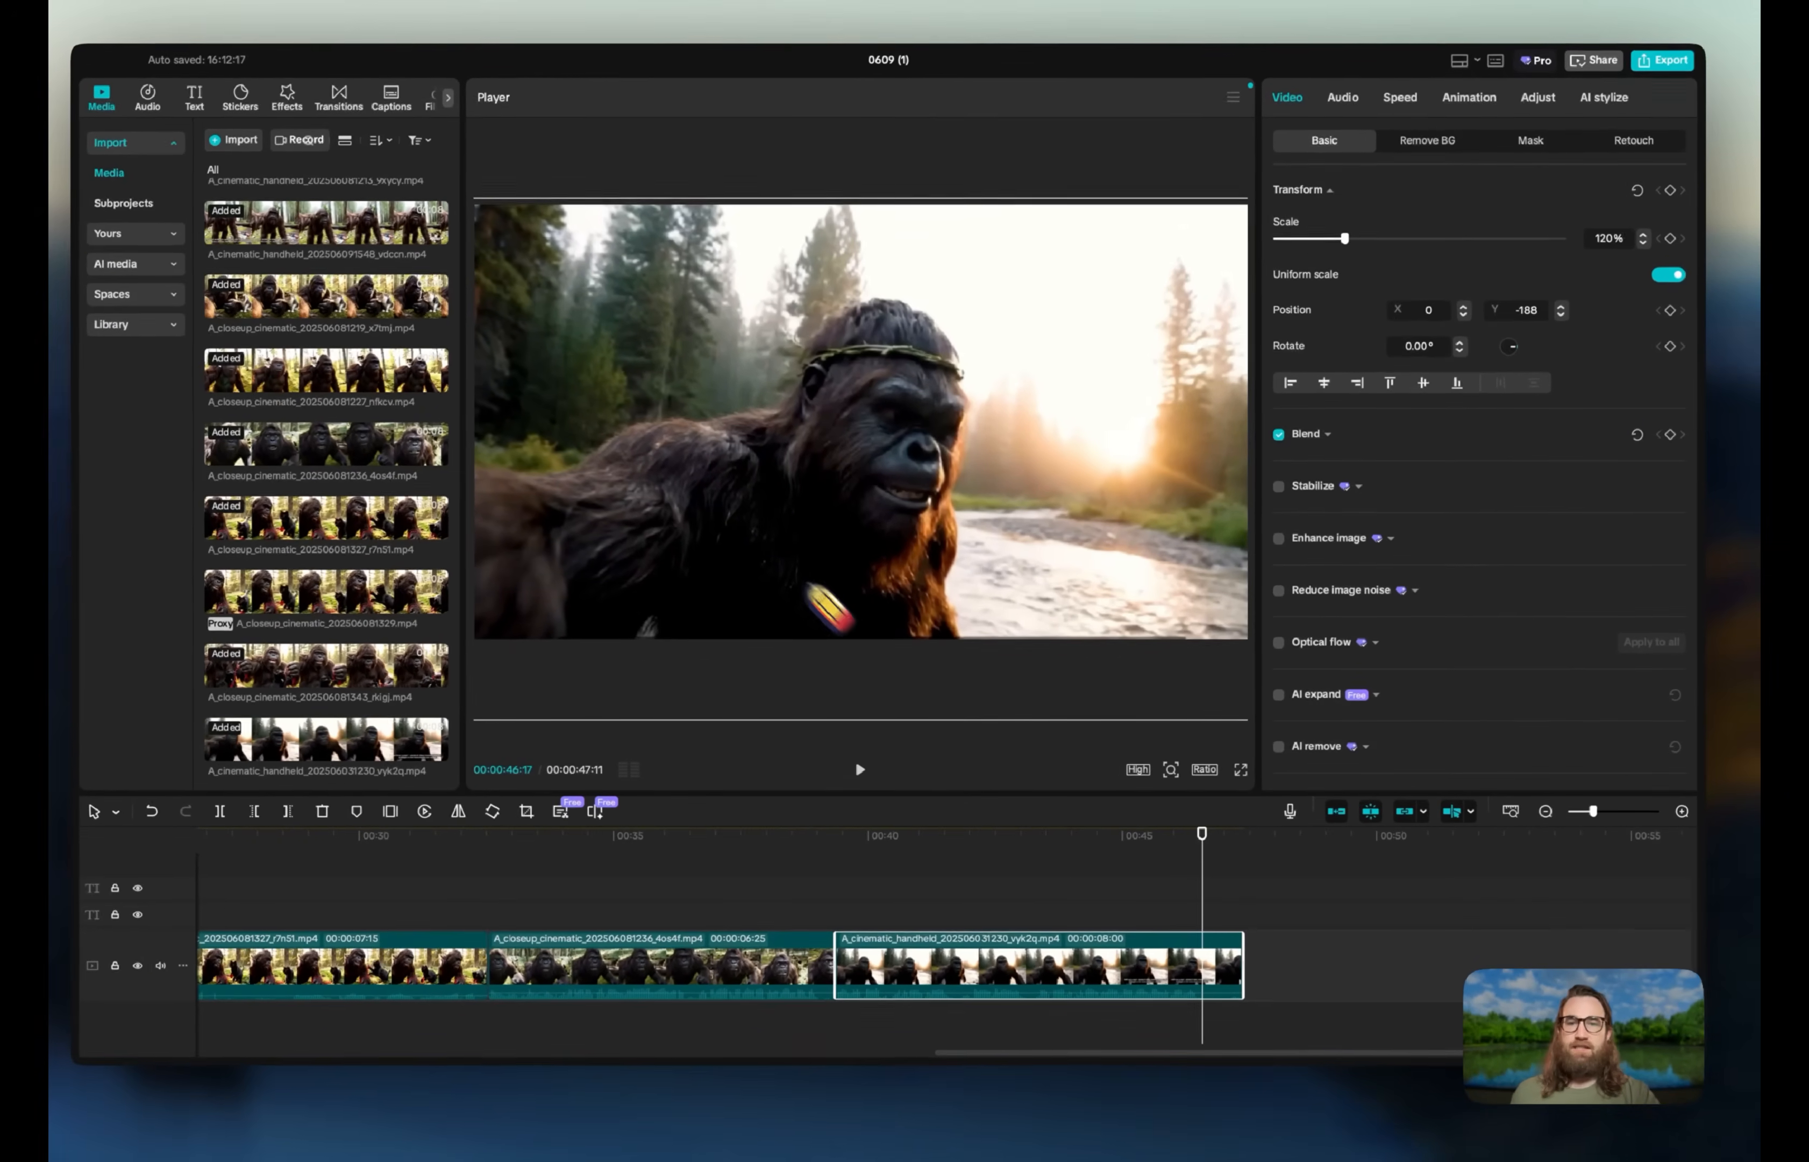
- Scrub back to the last clip's beginning and undo its scale and position changes
left_click(1028, 875)
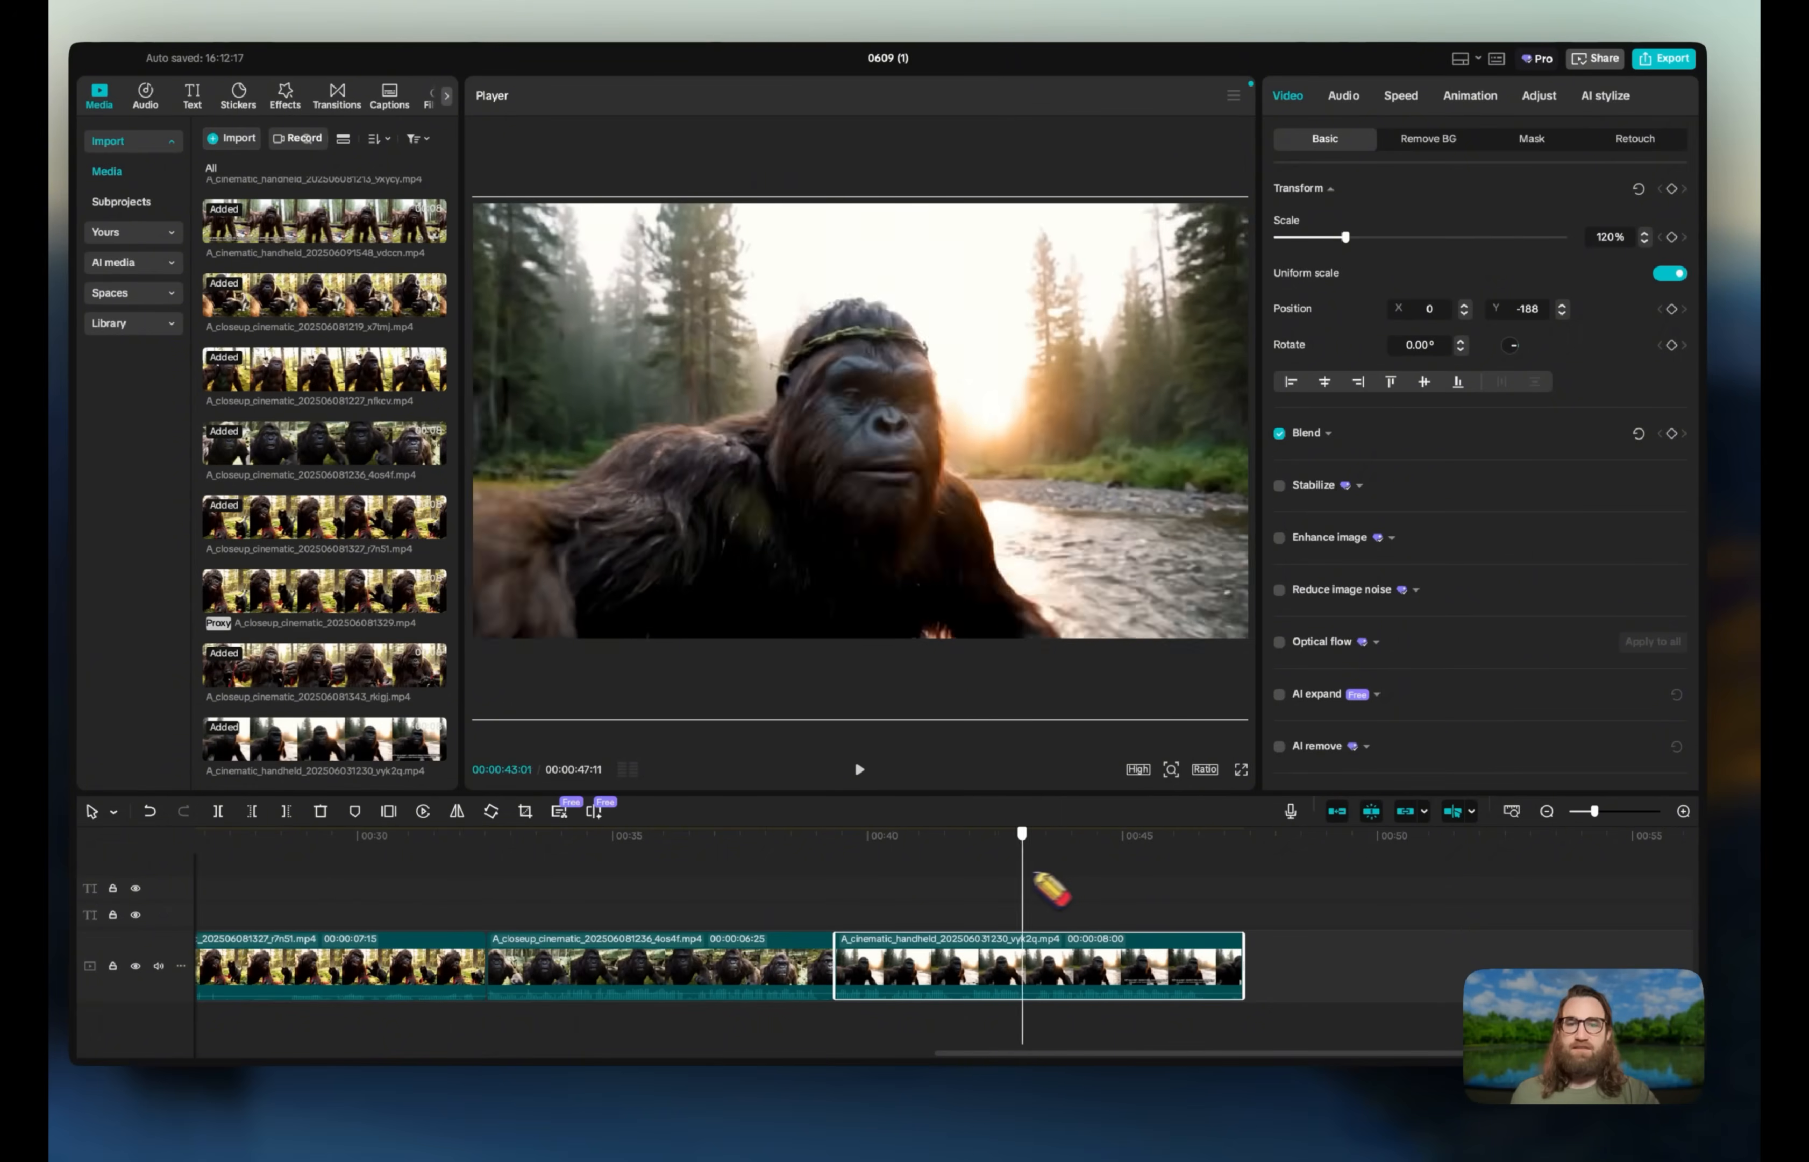
left_click_drag(1034, 874, 837, 884)
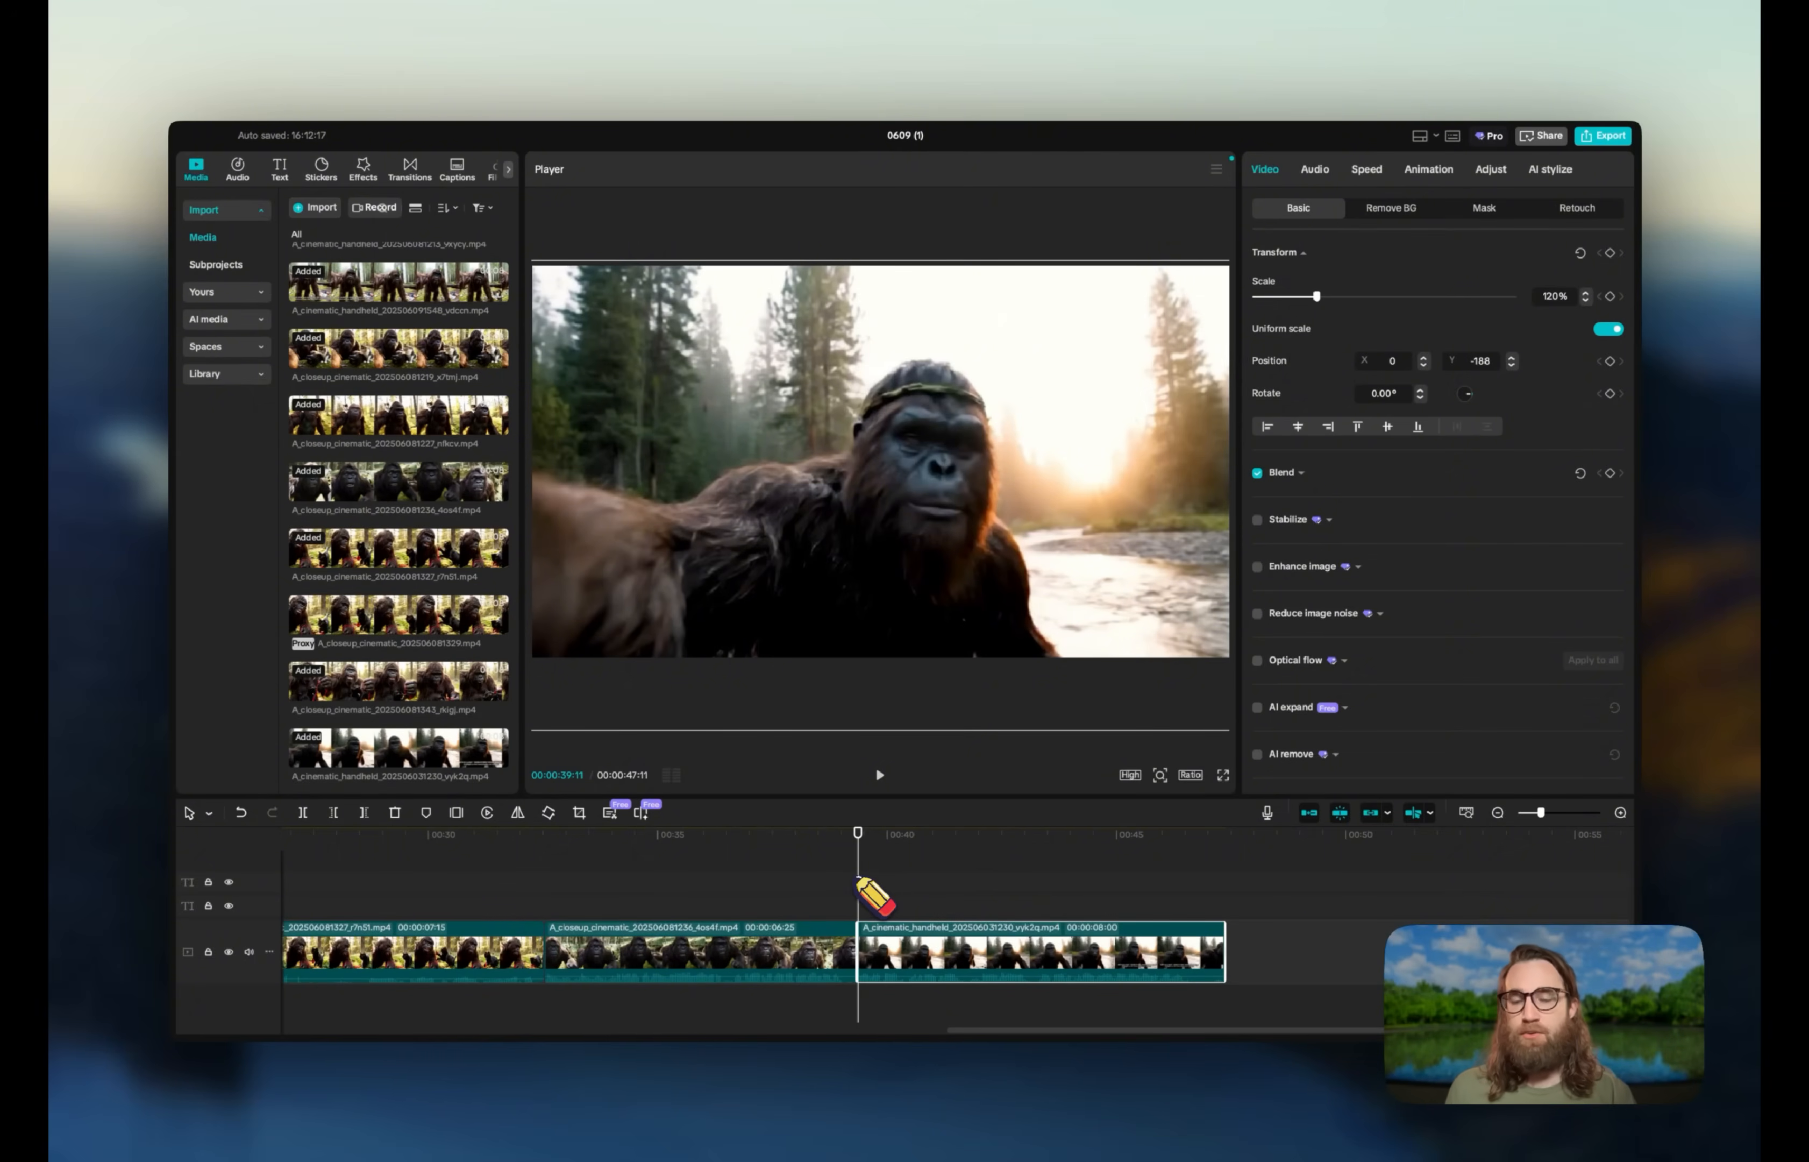
key("super+z")
key("super+z")
key("super+z")
key("super+z")
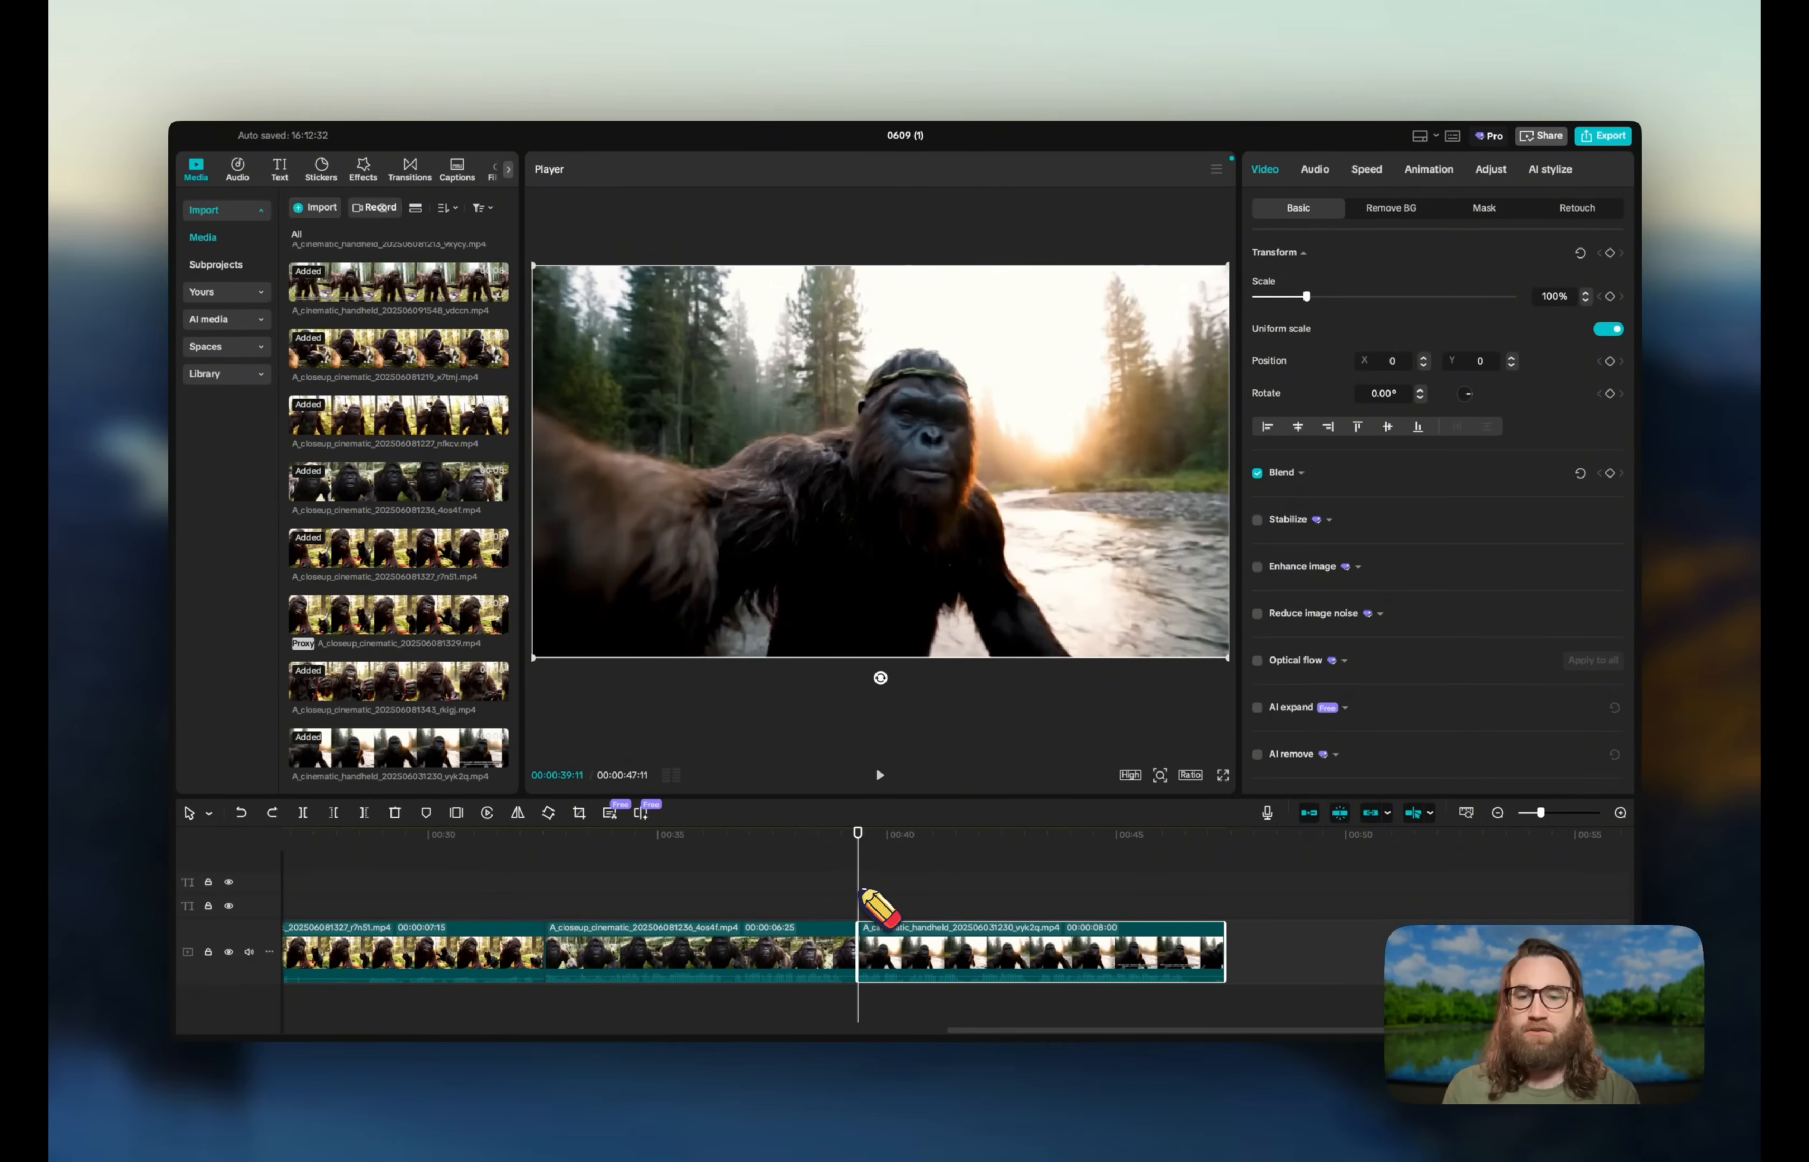
- Play the last clip to find where the burned-in captions begin and split it just before them at 00:00:44:00
key("space")
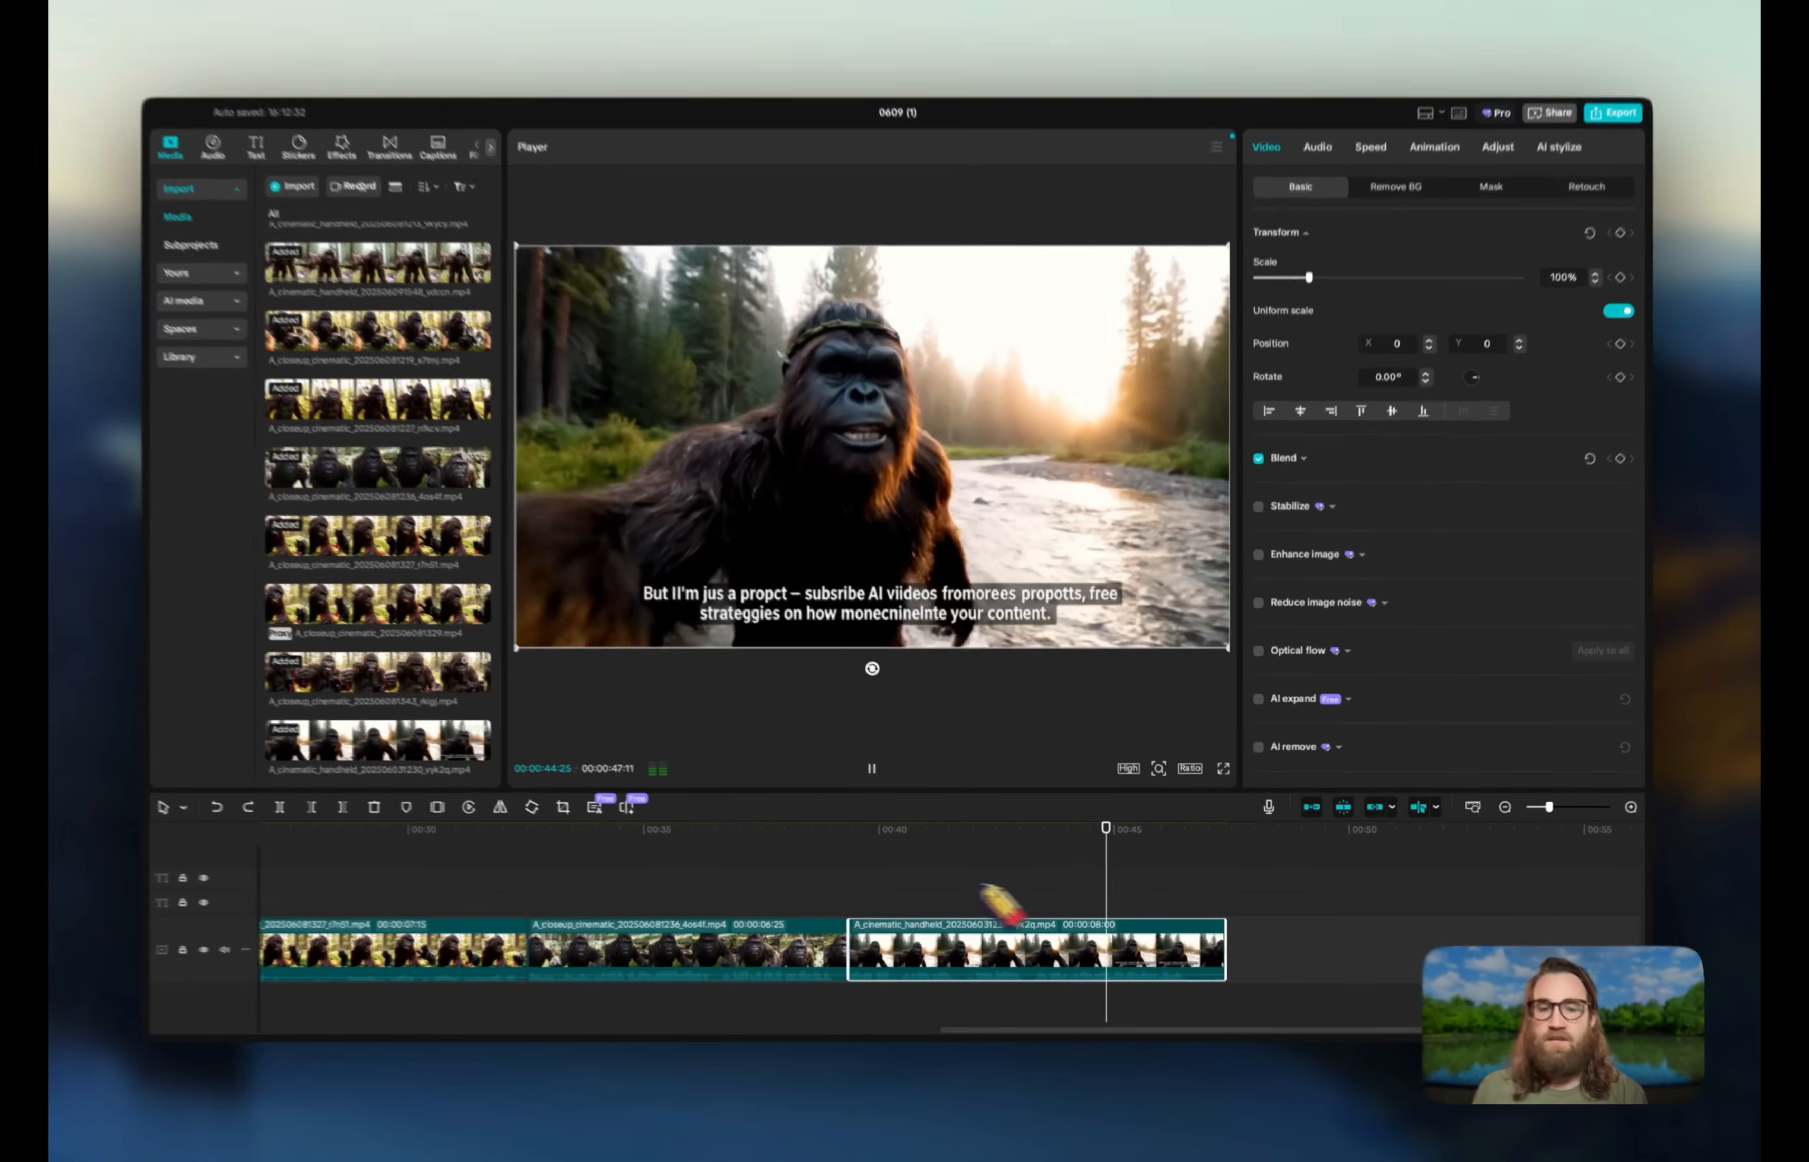
left_click(1050, 887)
left_click_drag(1024, 867, 1059, 869)
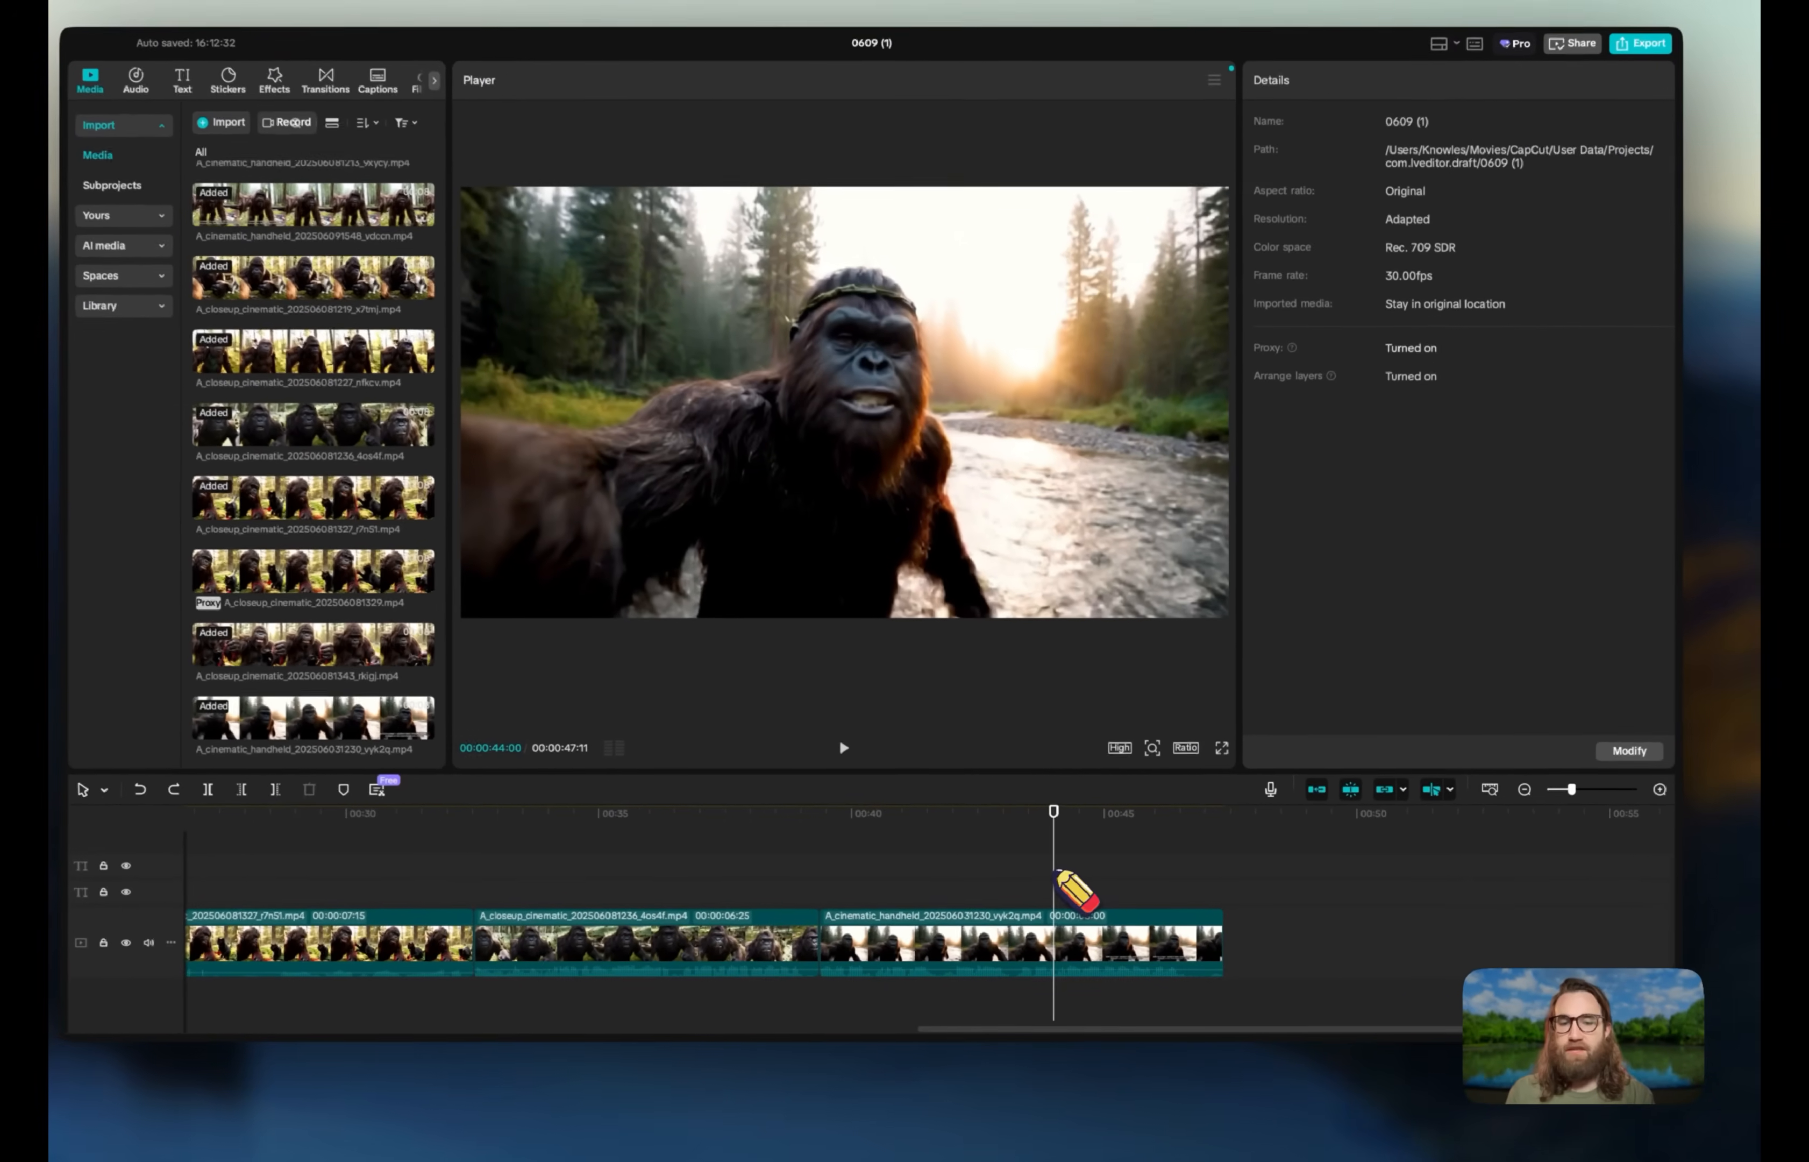
left_click(1076, 945)
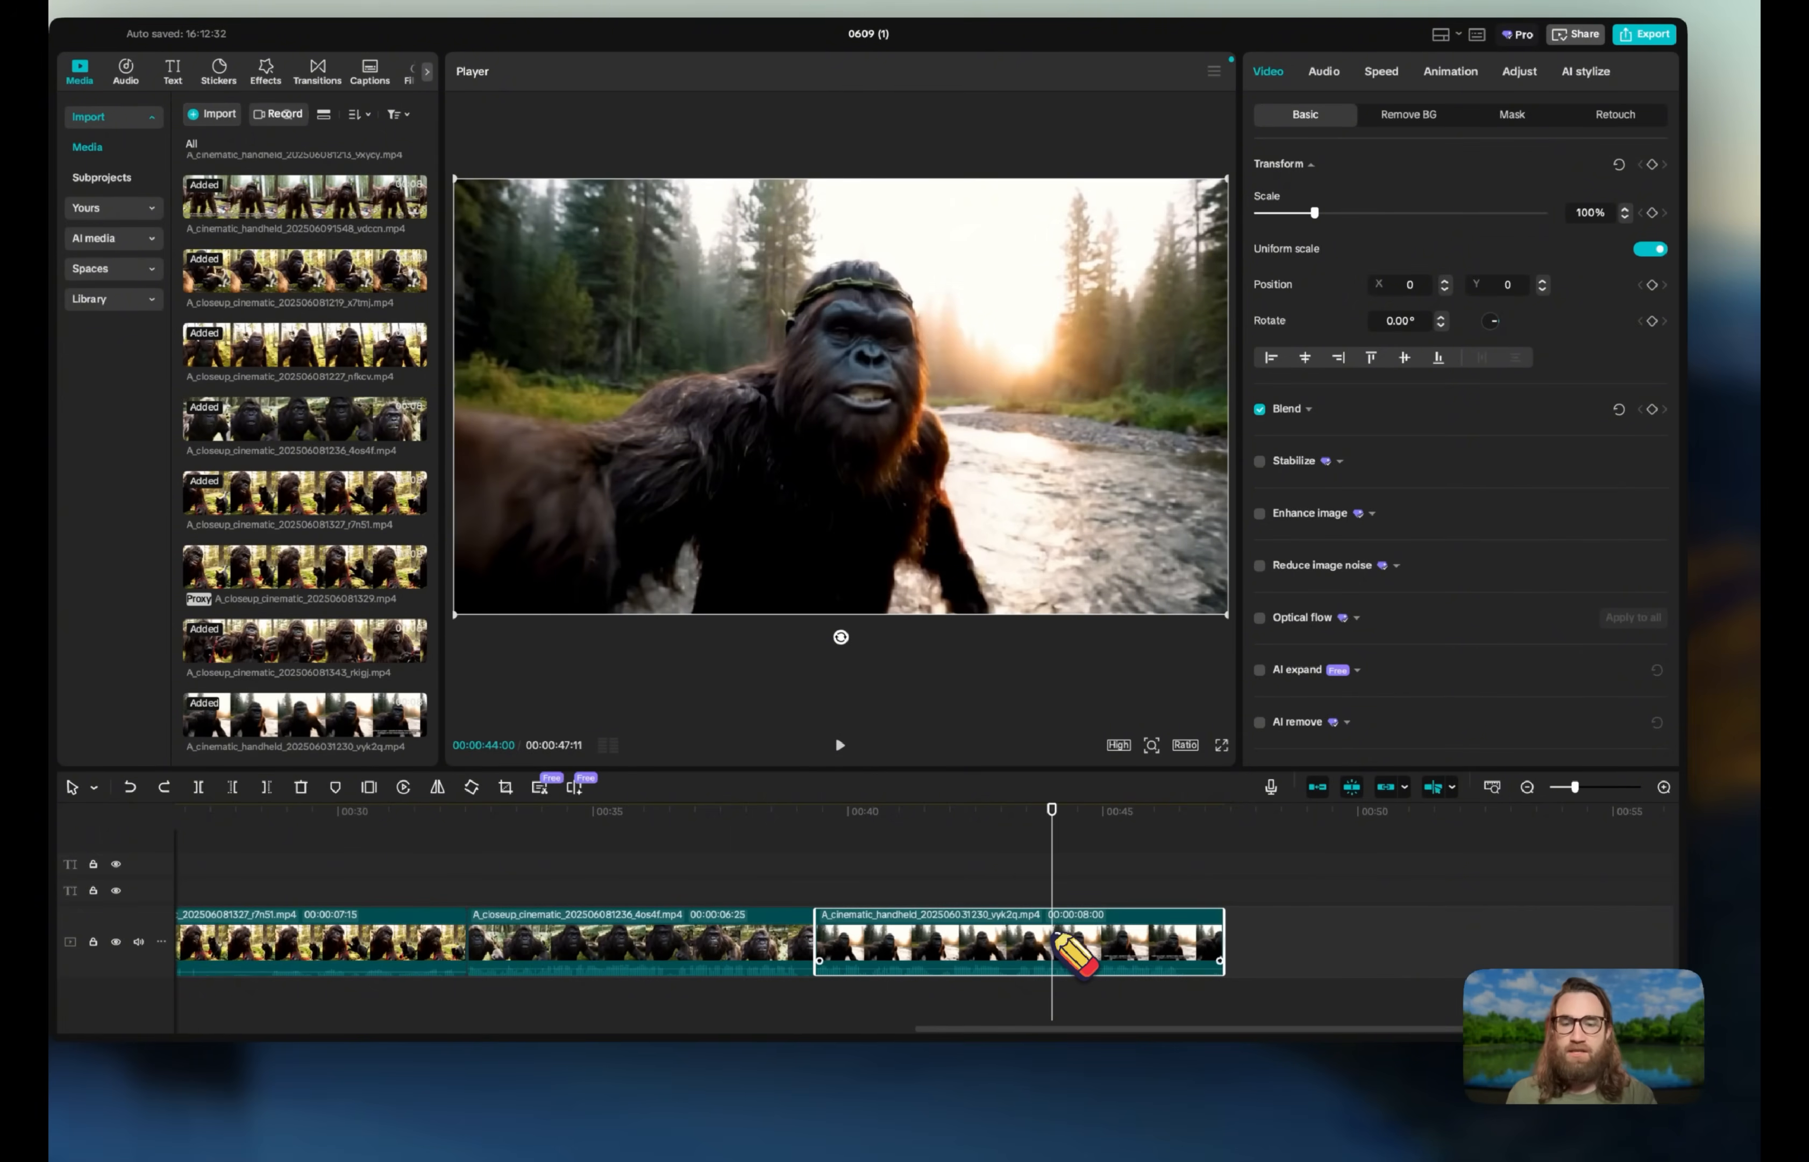
key("ctrl+b")
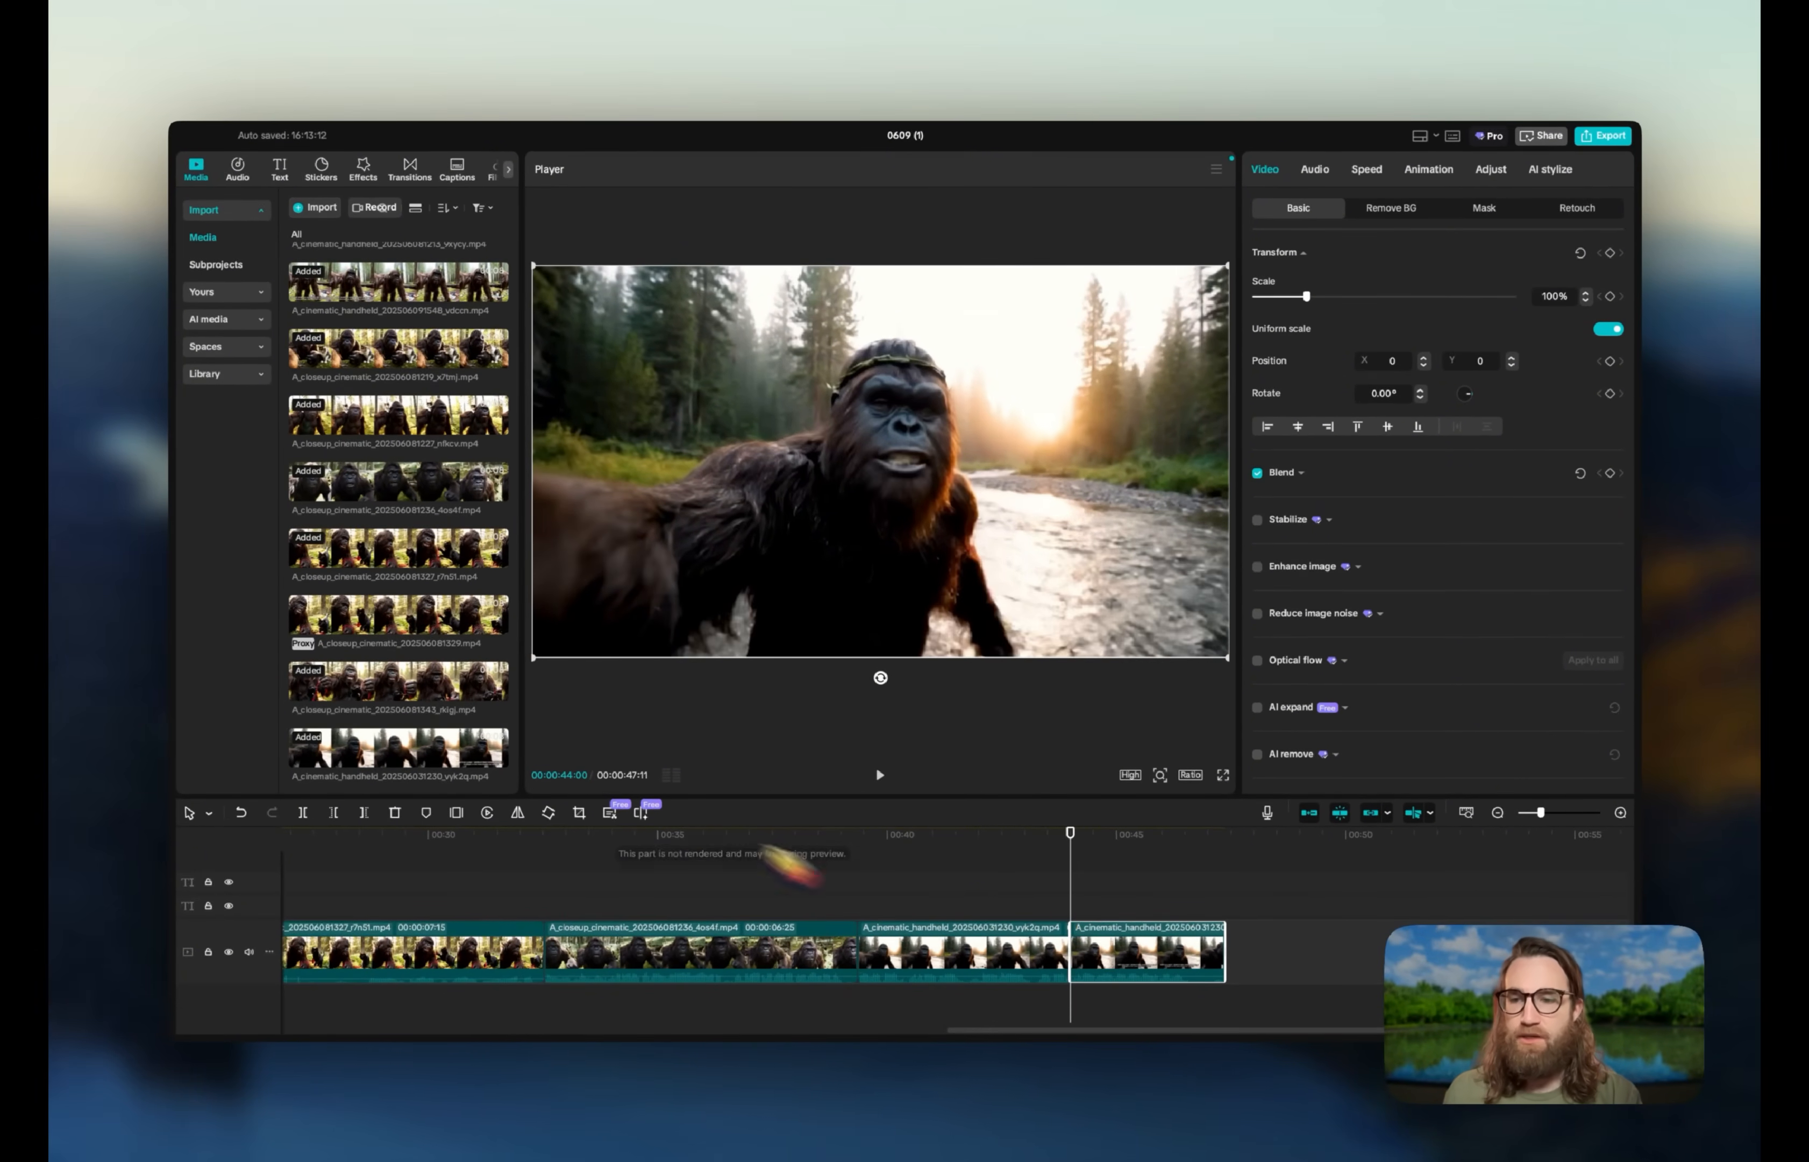
- Switch the timeline cursor to the Split tool and back to Select
left_click(209, 811)
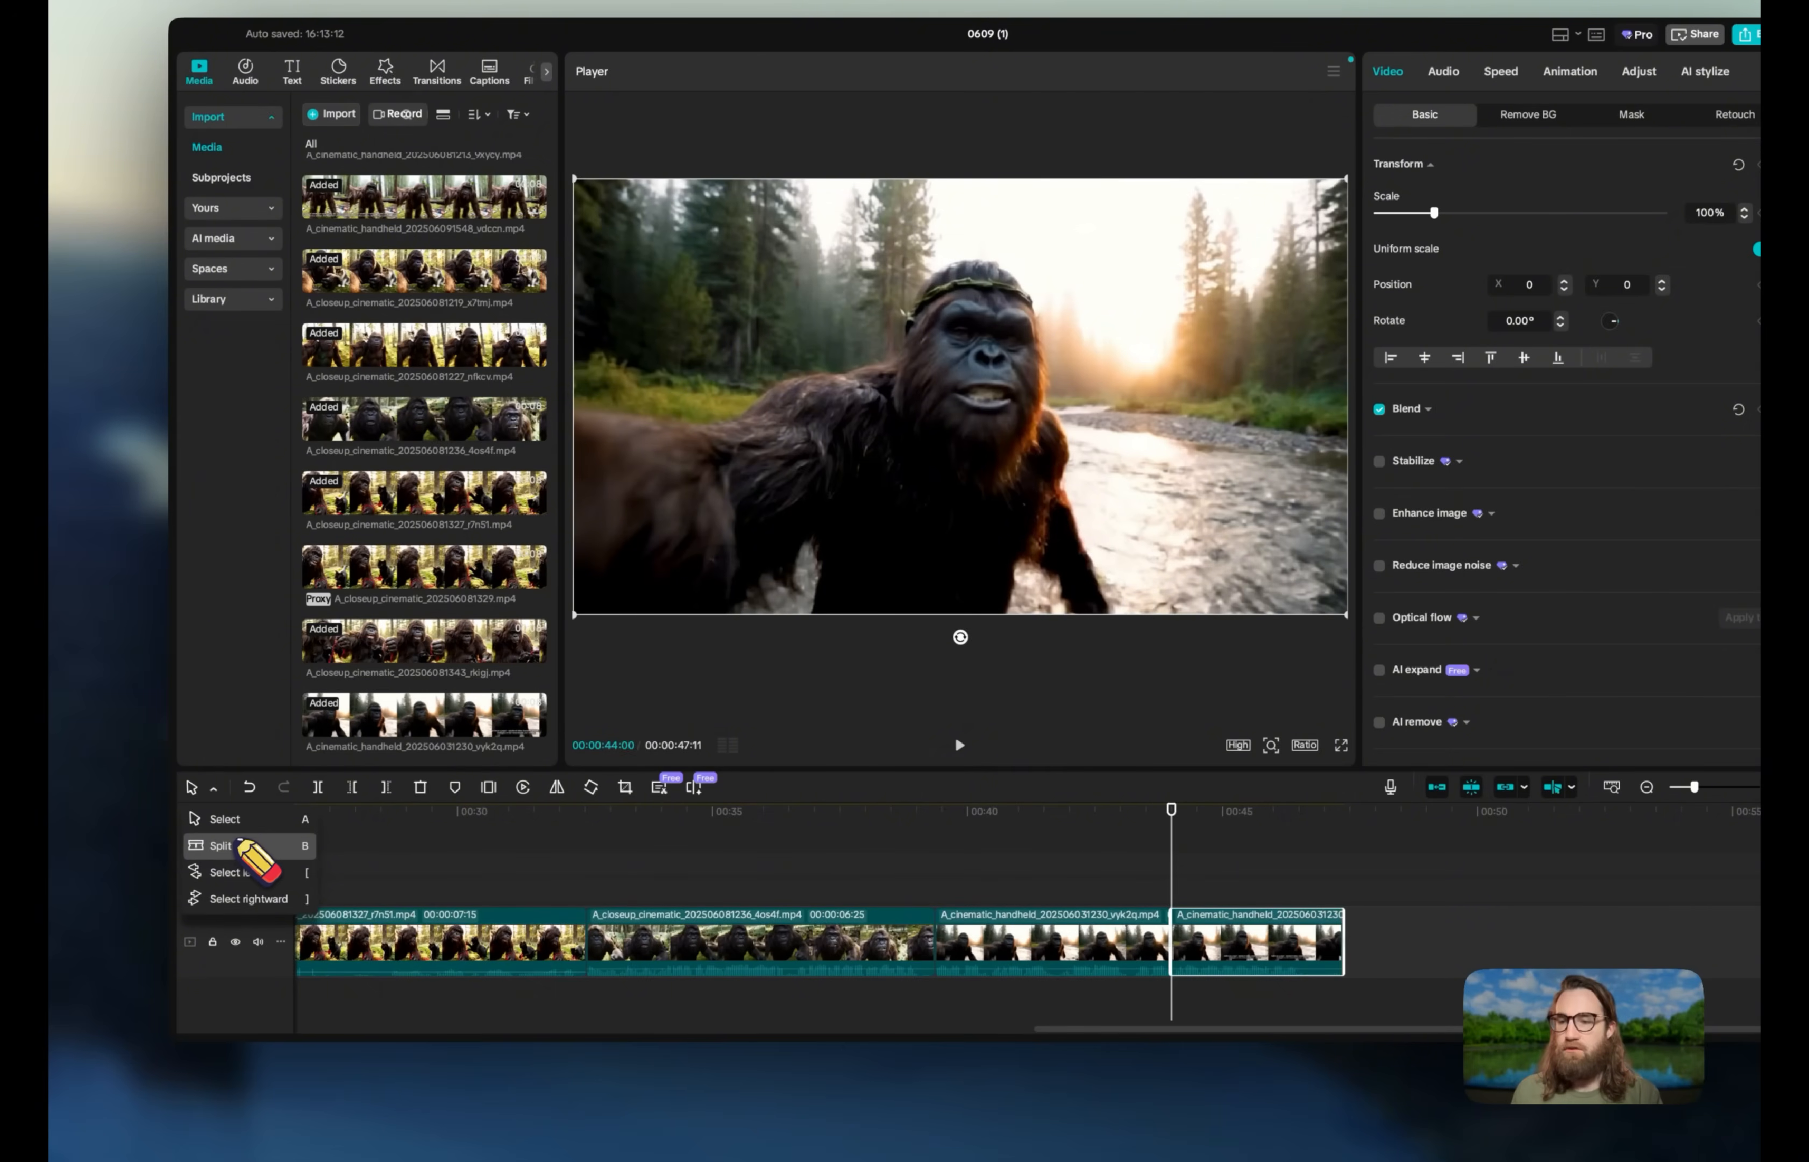
left_click(228, 845)
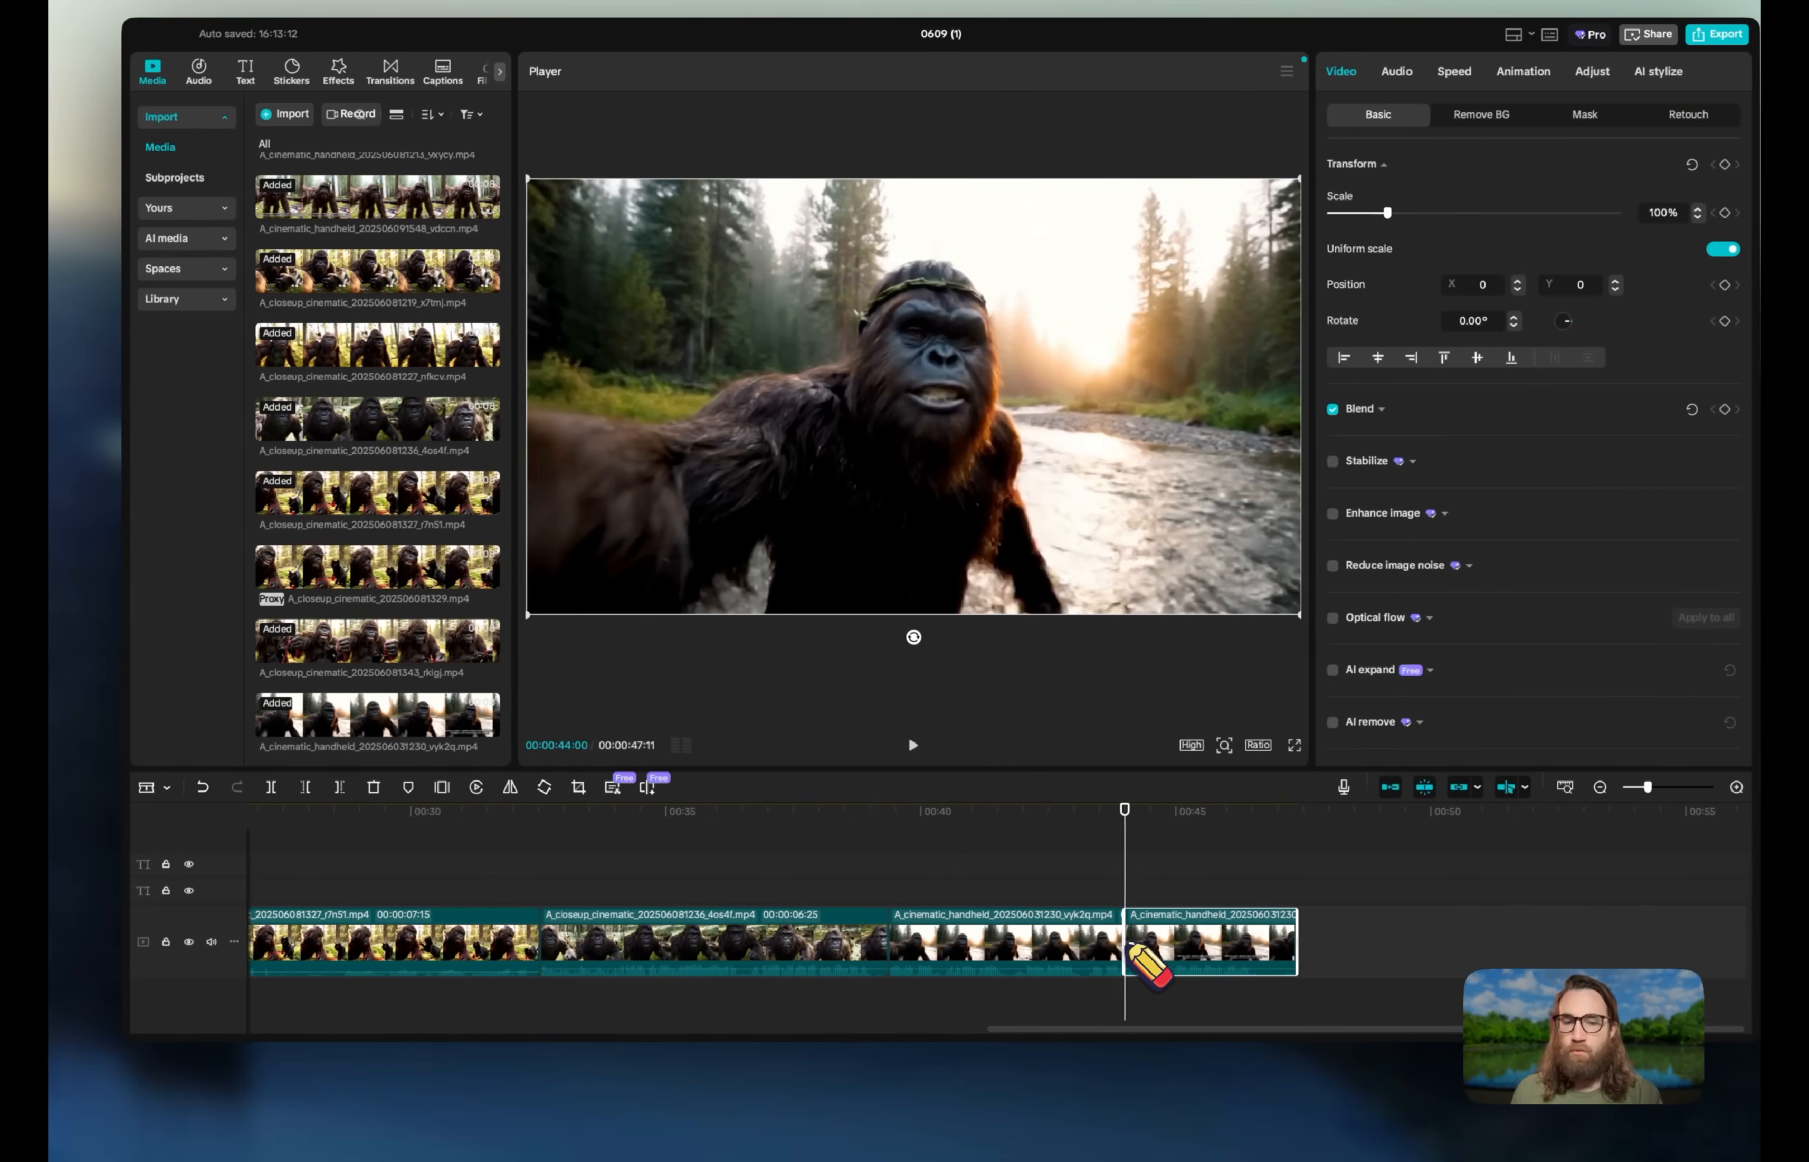
left_click(164, 787)
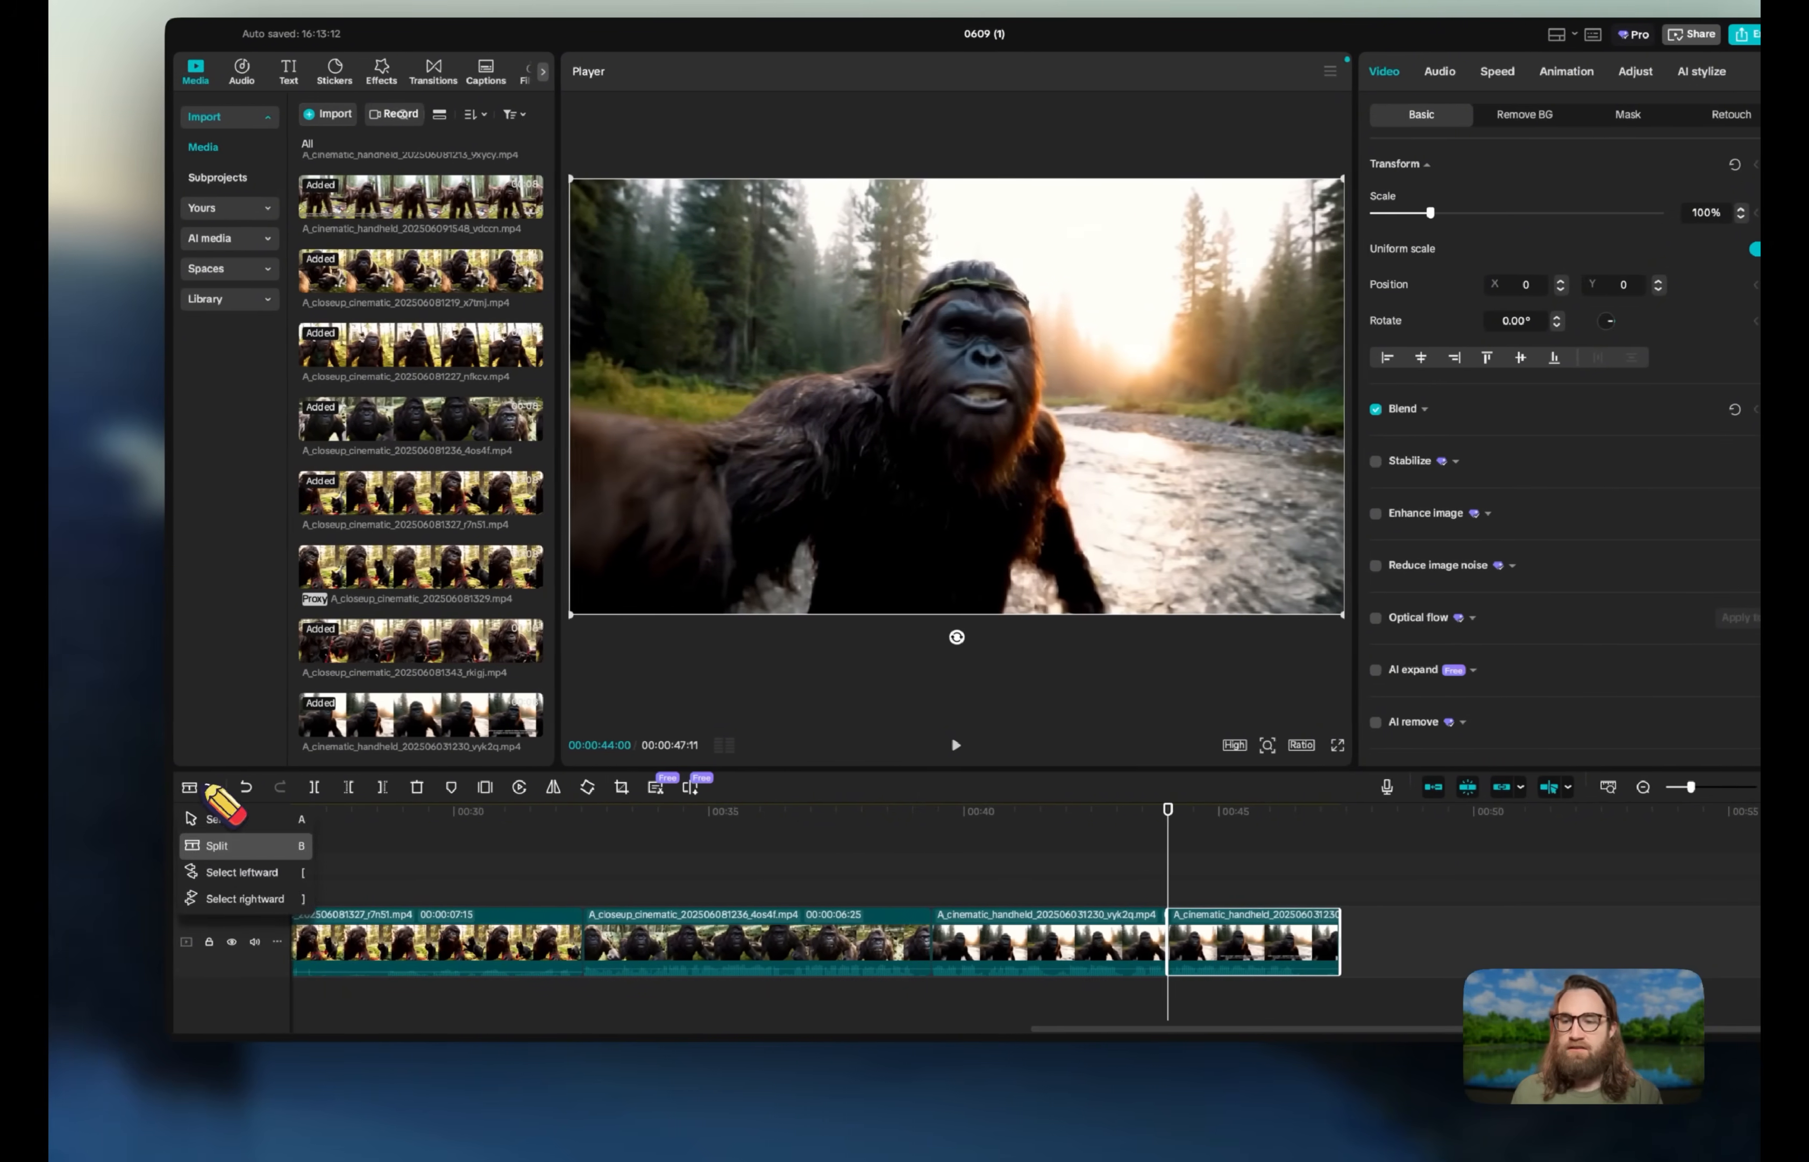
left_click(175, 818)
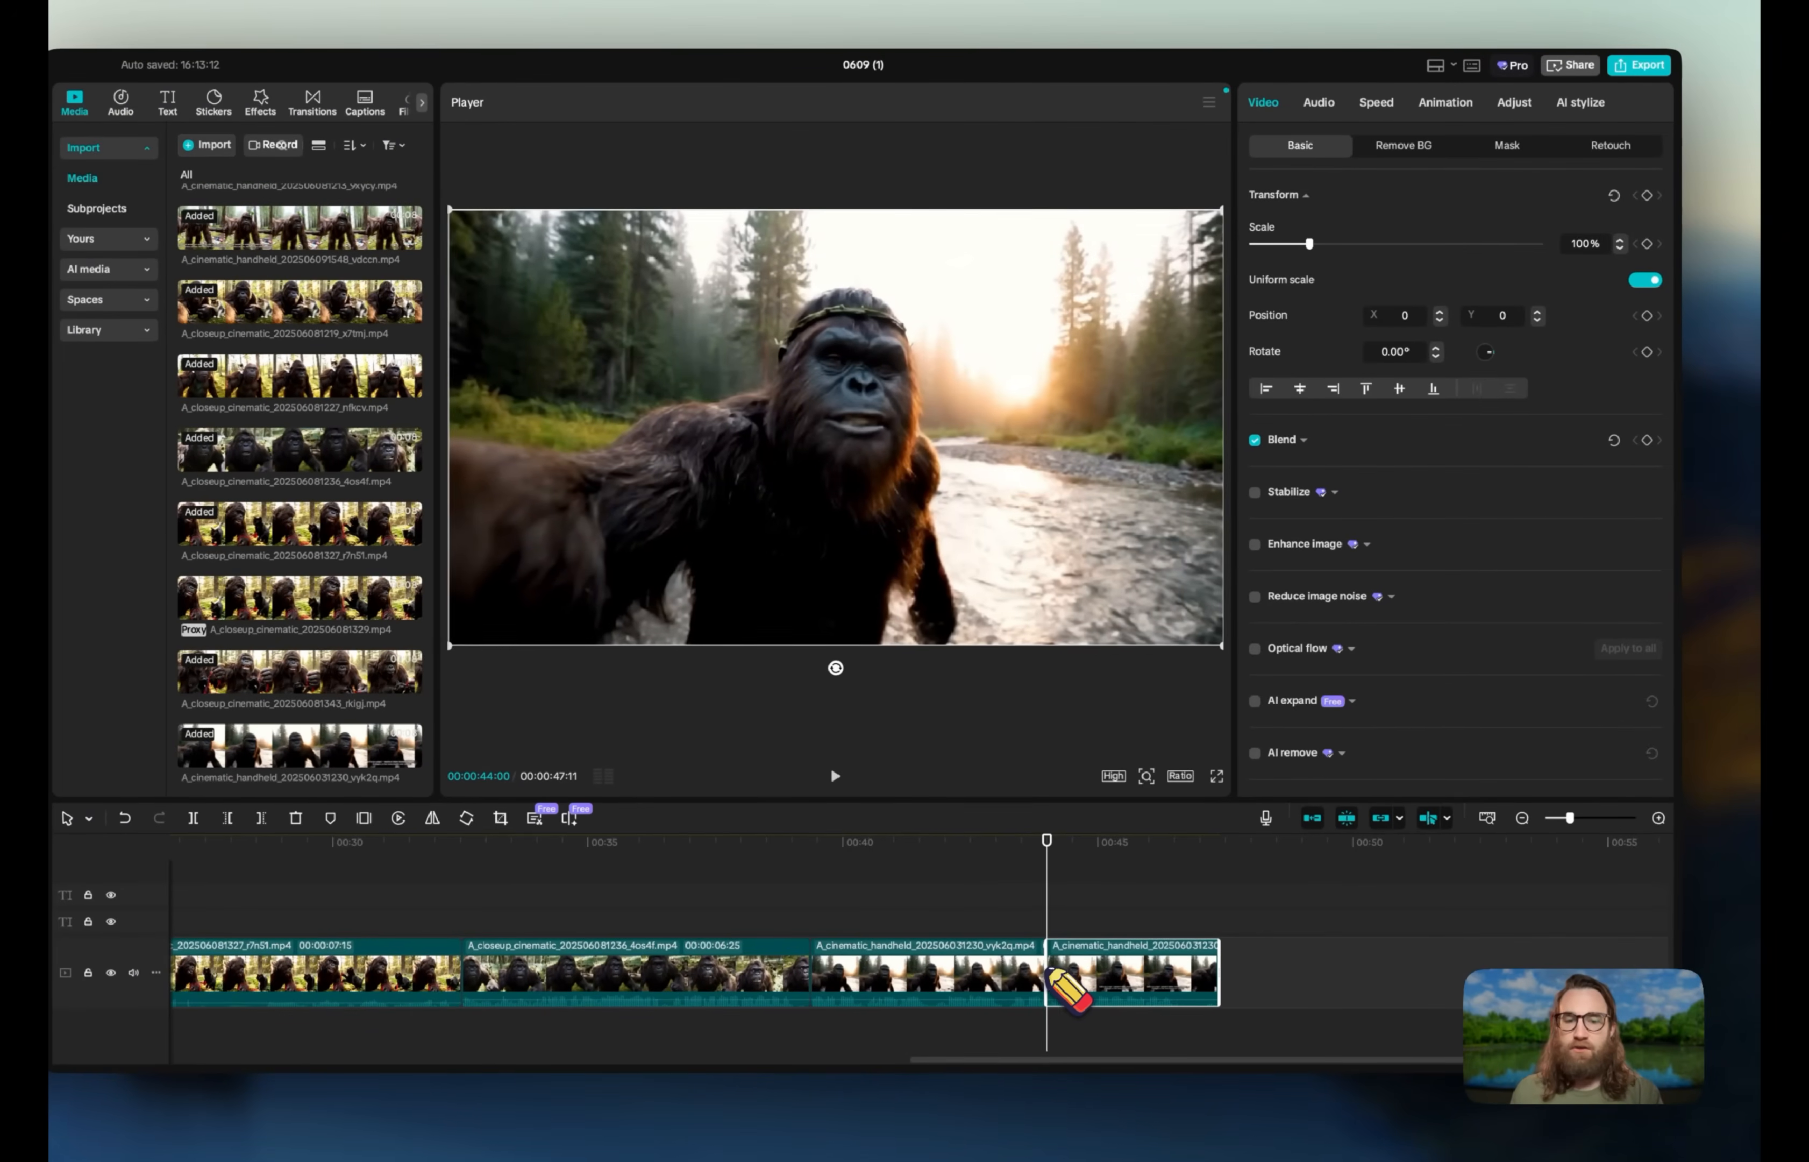
- Scale the captioned segment after the split to 120% and lower it to position Y -220 so the captions fall outside the frame
left_click(1069, 932)
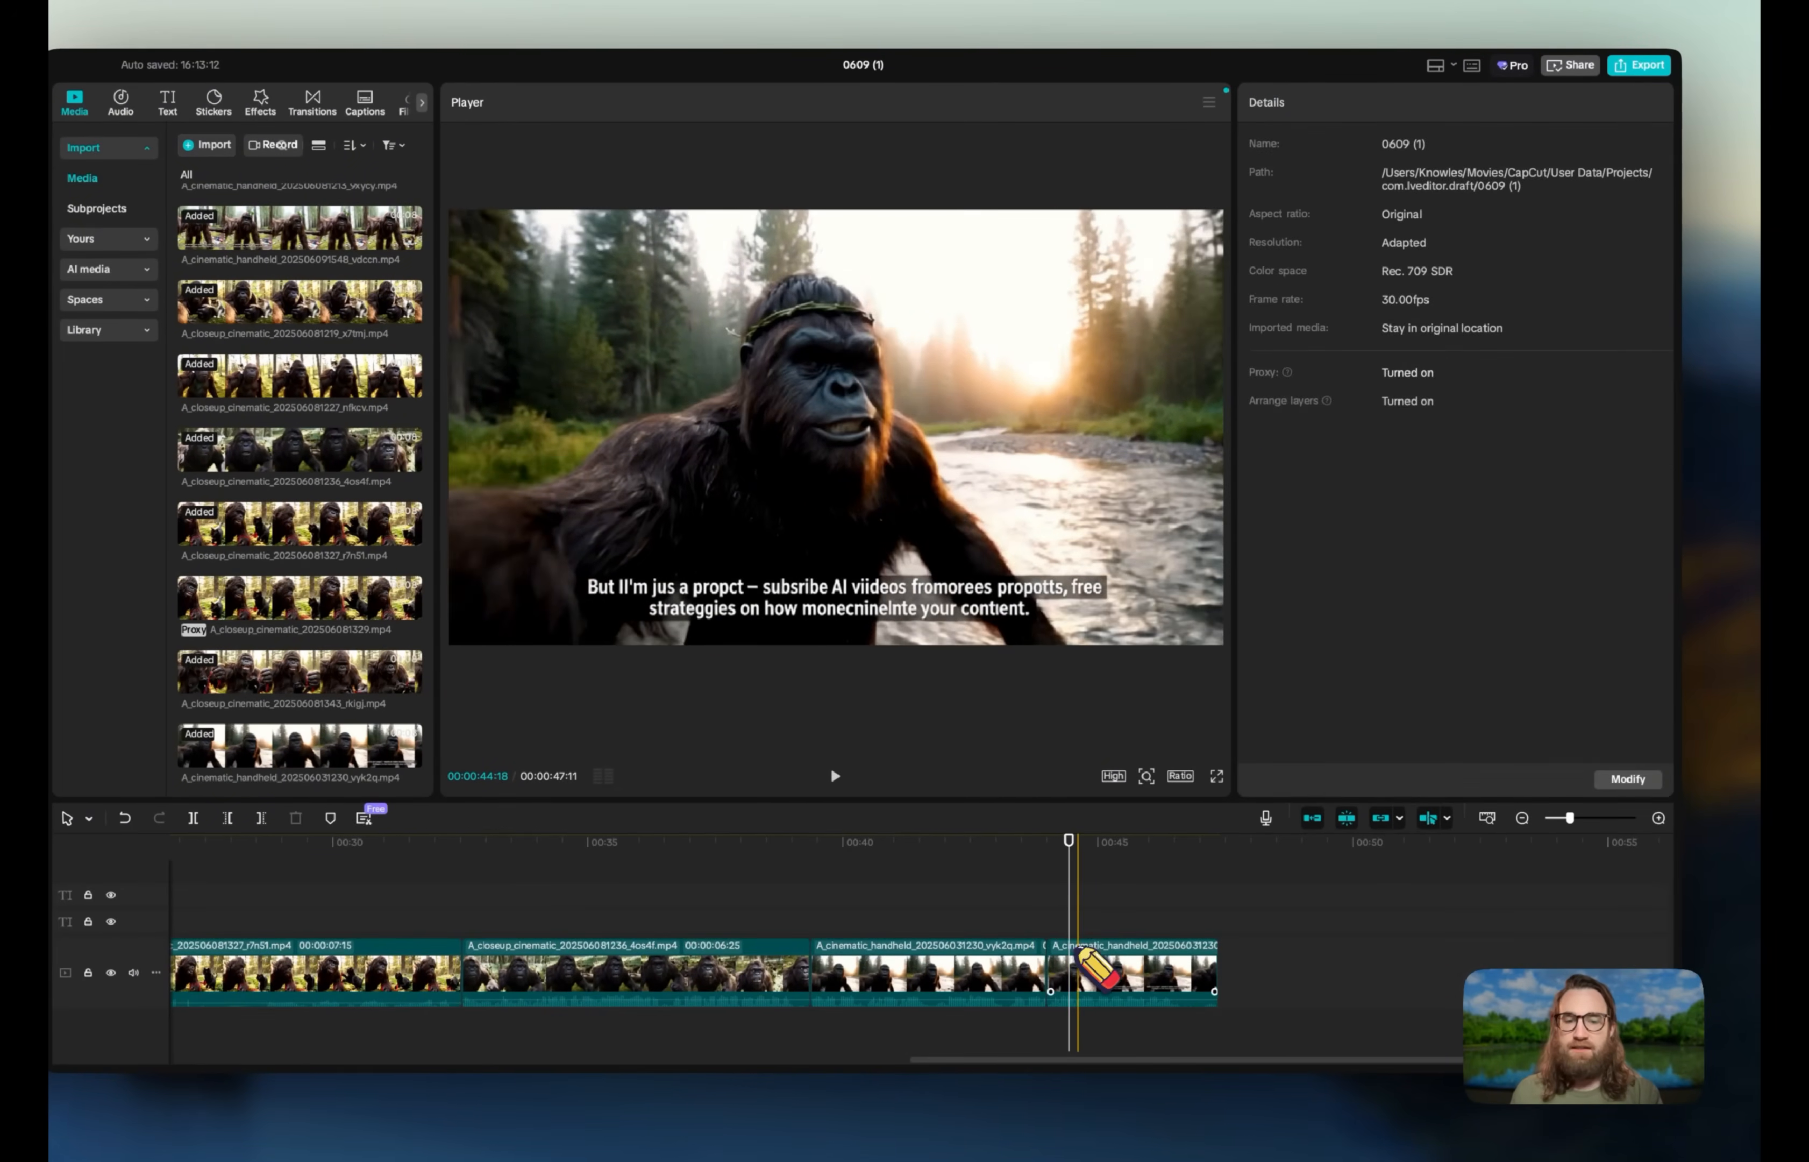
left_click(1080, 954)
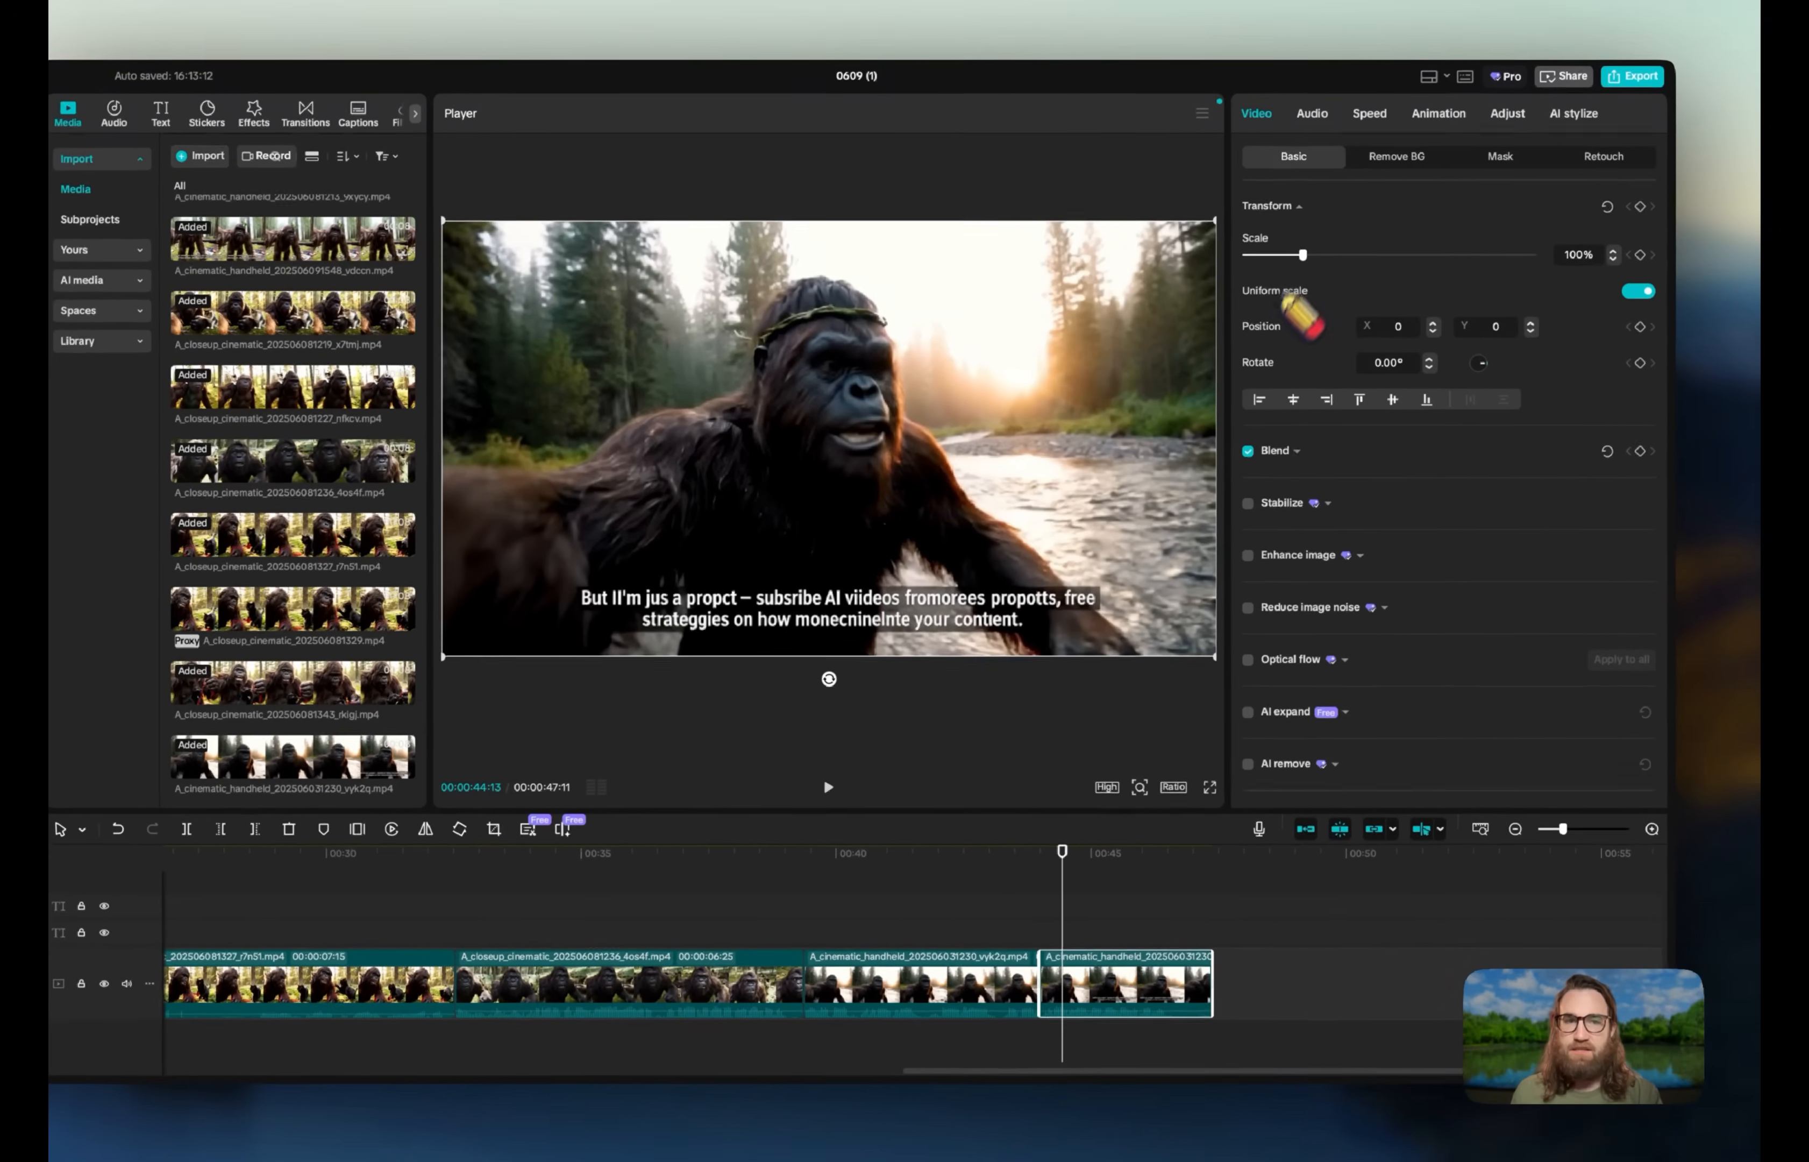
left_click_drag(1303, 255, 1307, 266)
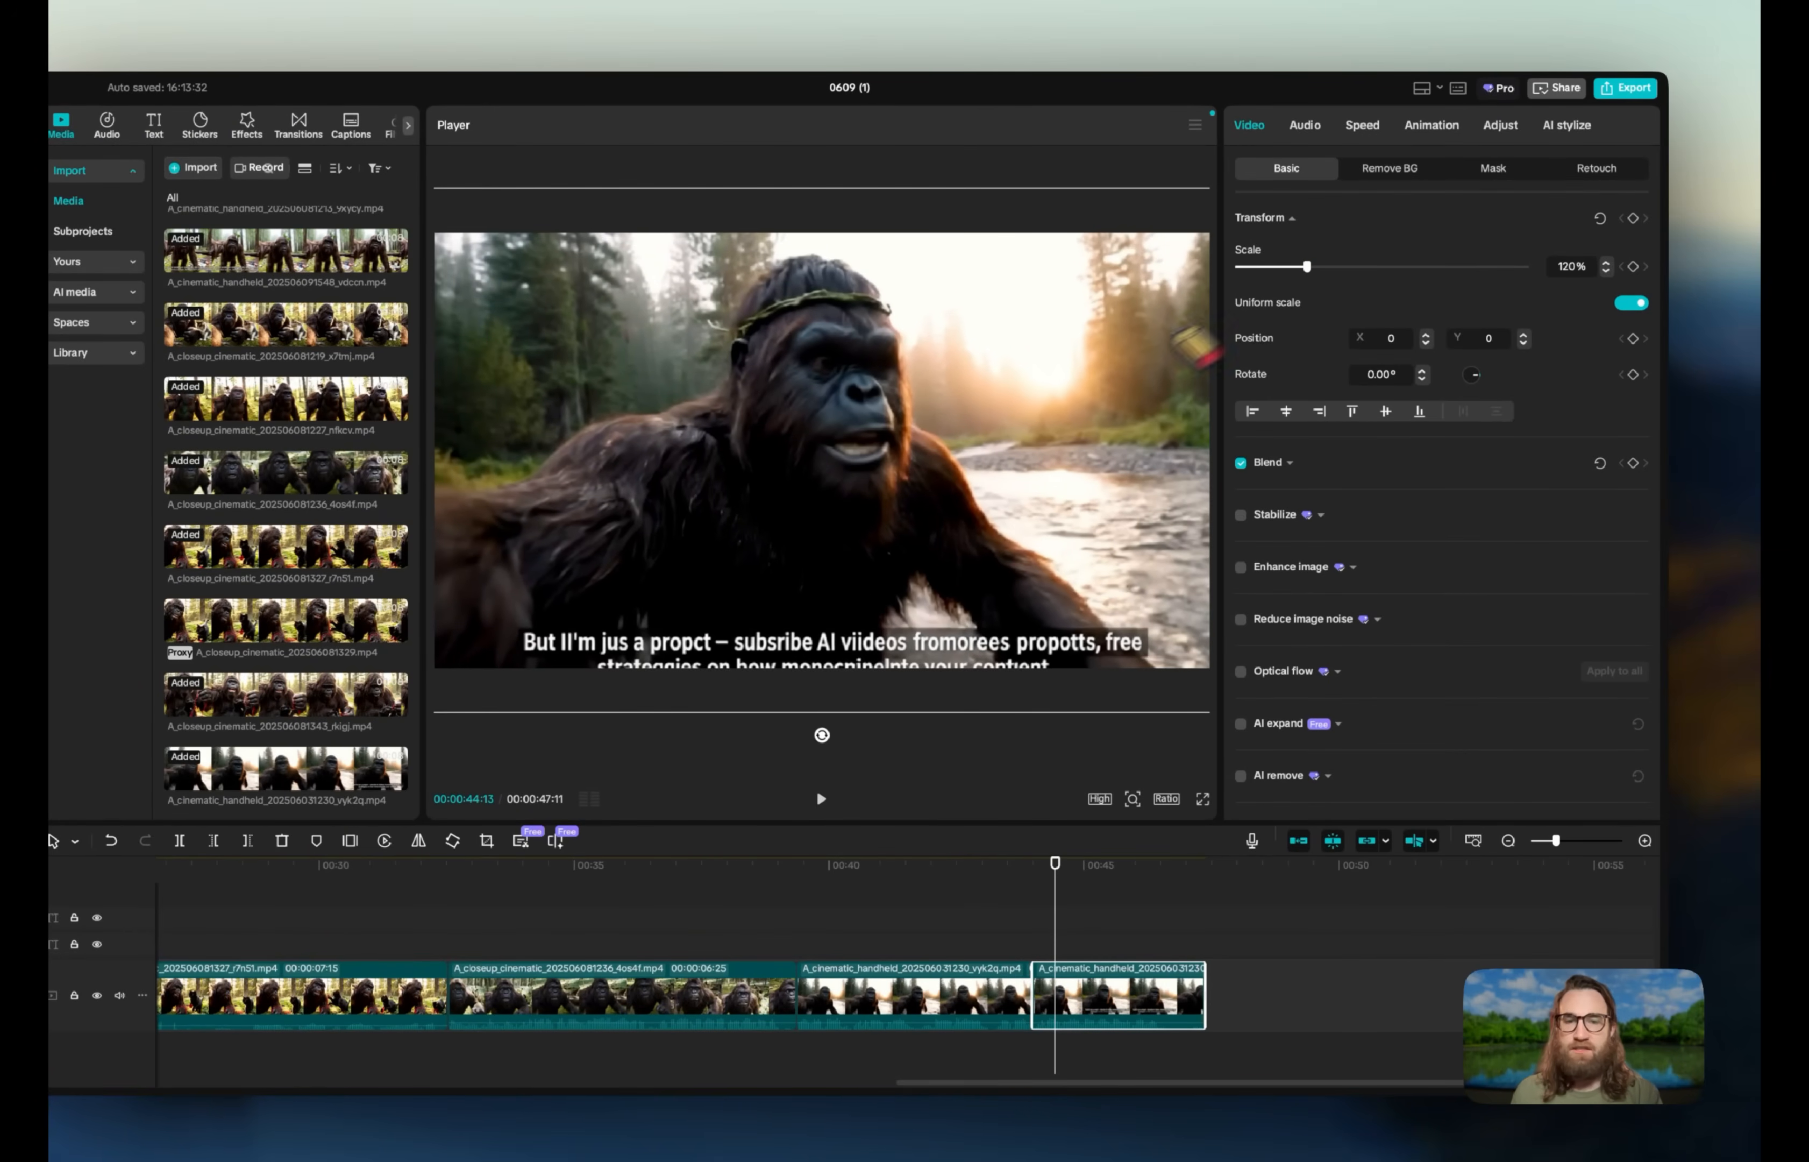
left_click_drag(1027, 399, 1020, 452)
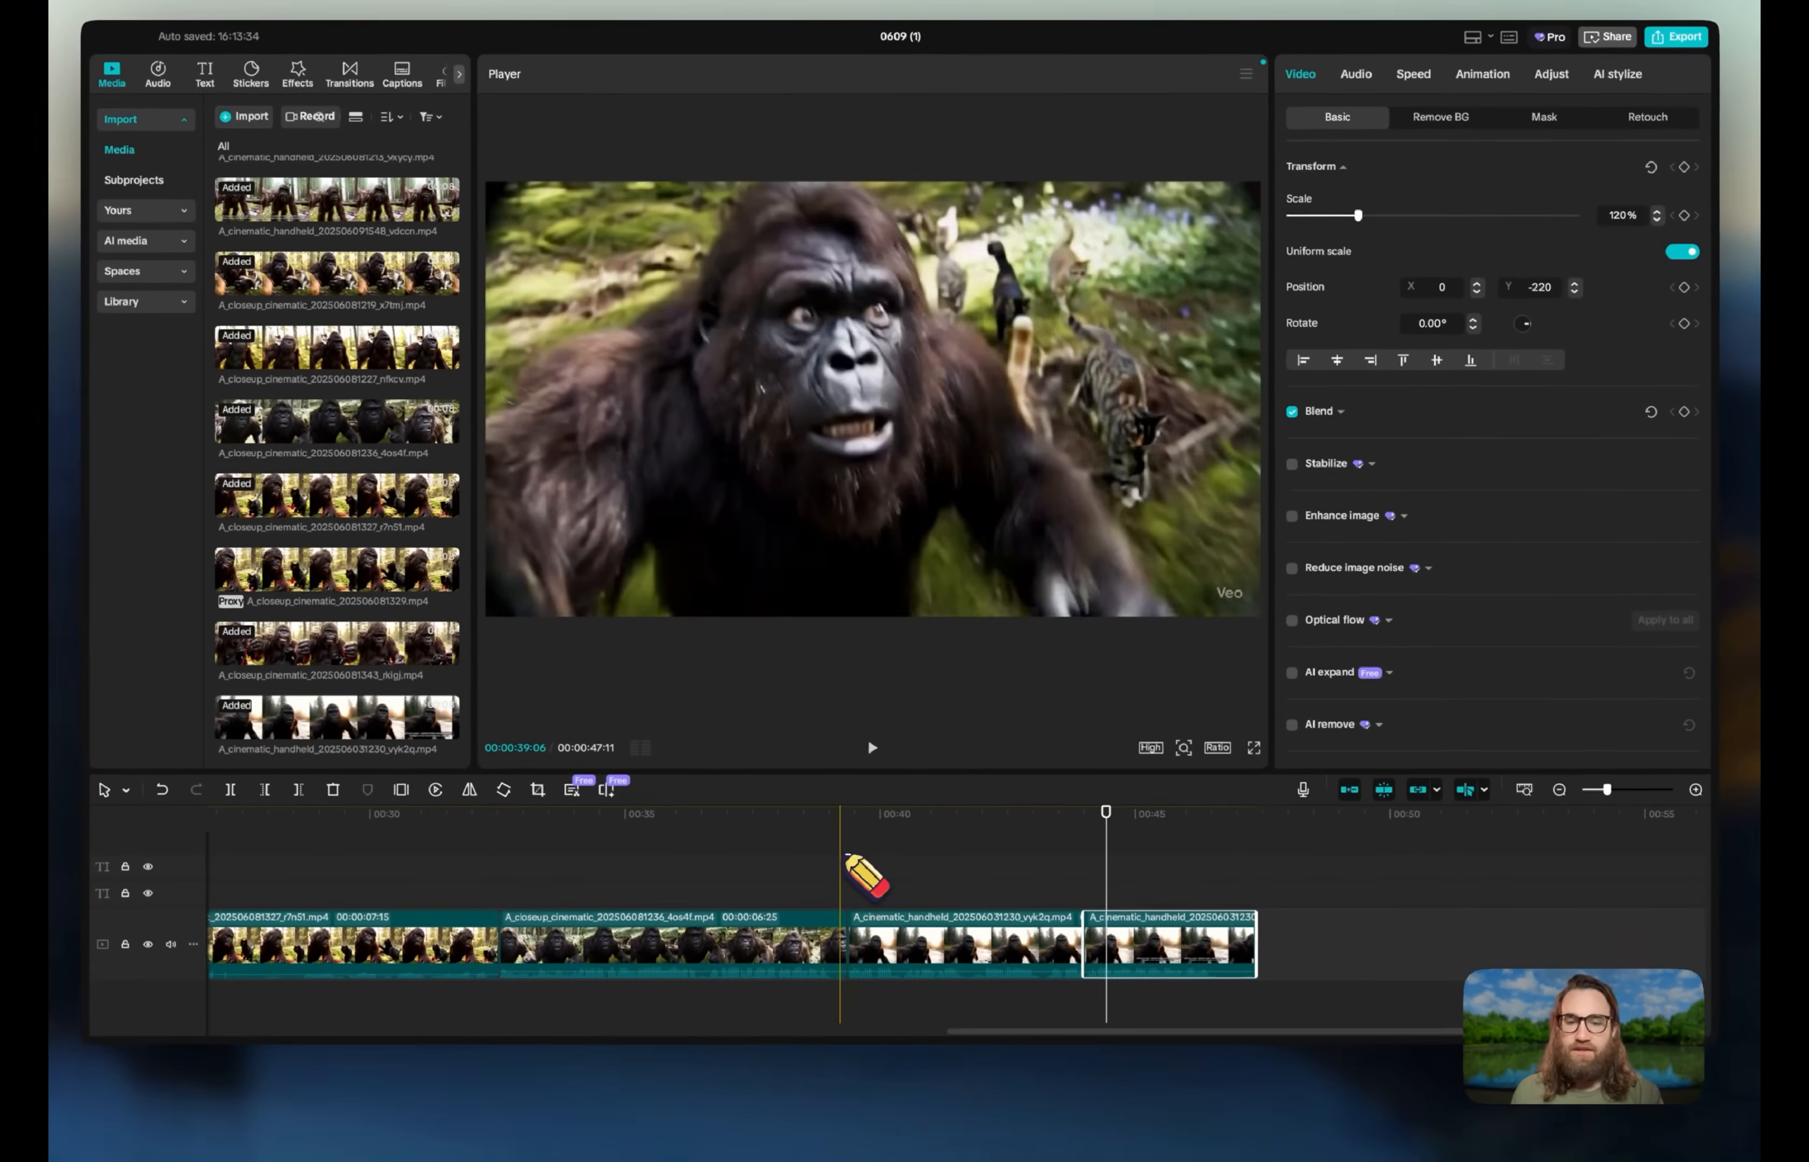
- Play from 00:00:39:06 through the split to check the captions and the change in framing
left_click(844, 858)
key("space")
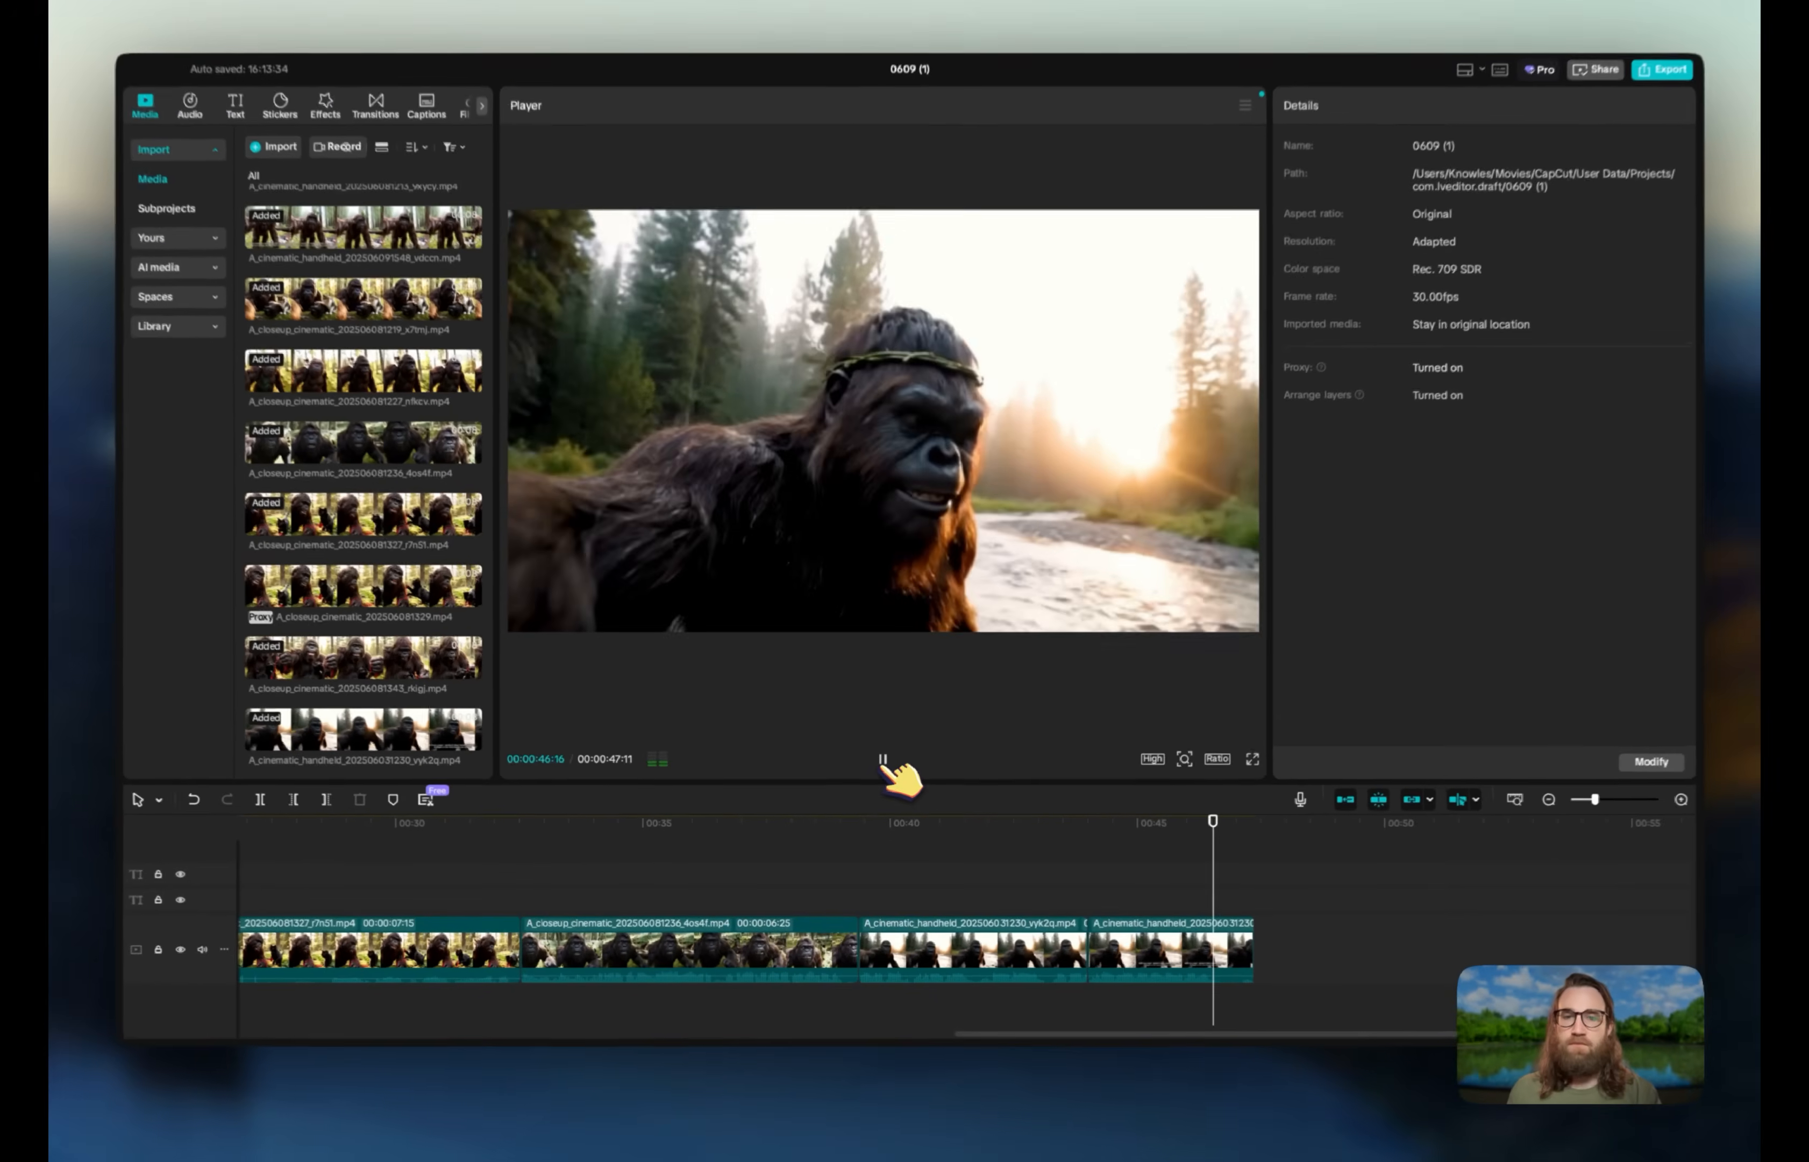
left_click(883, 761)
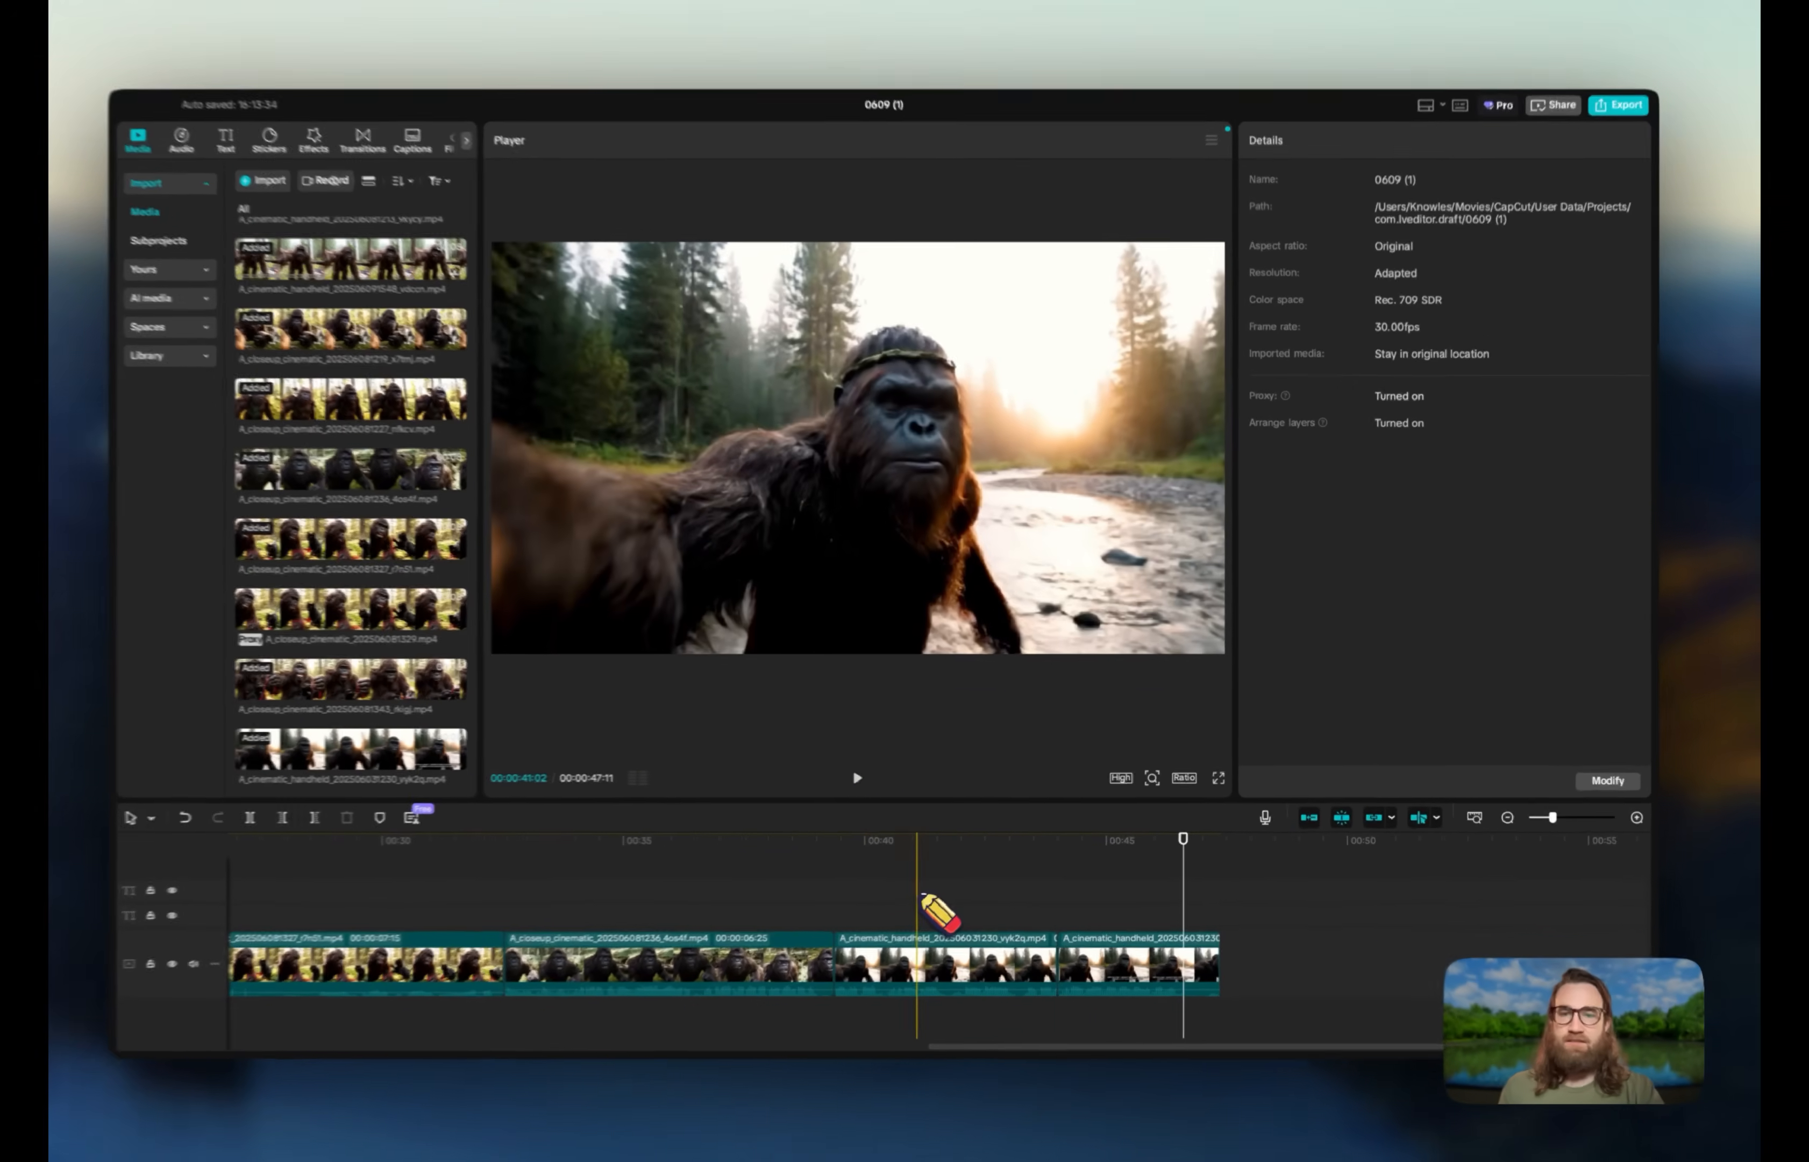
left_click(937, 886)
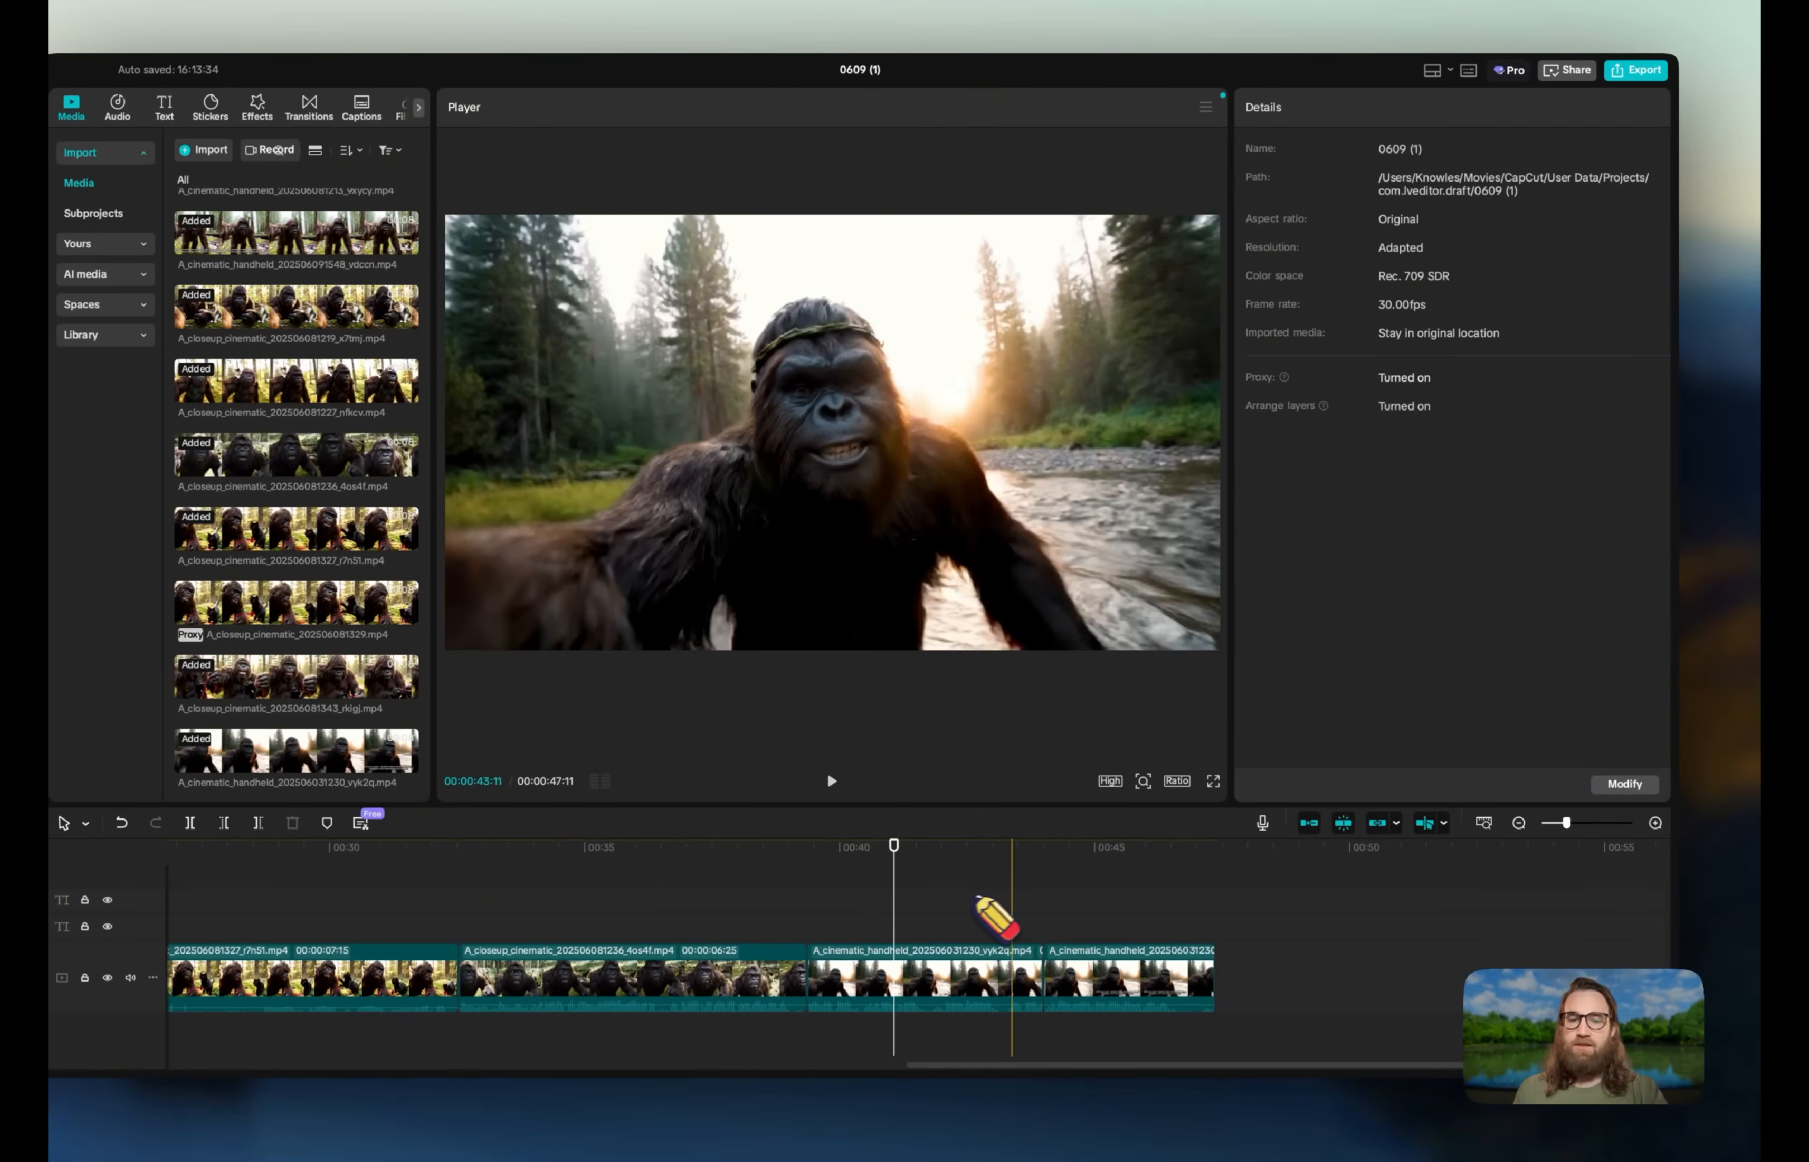
- Try the Glitch Outro exit animation on the final segment and replace it with Fade Out
left_click(1064, 950)
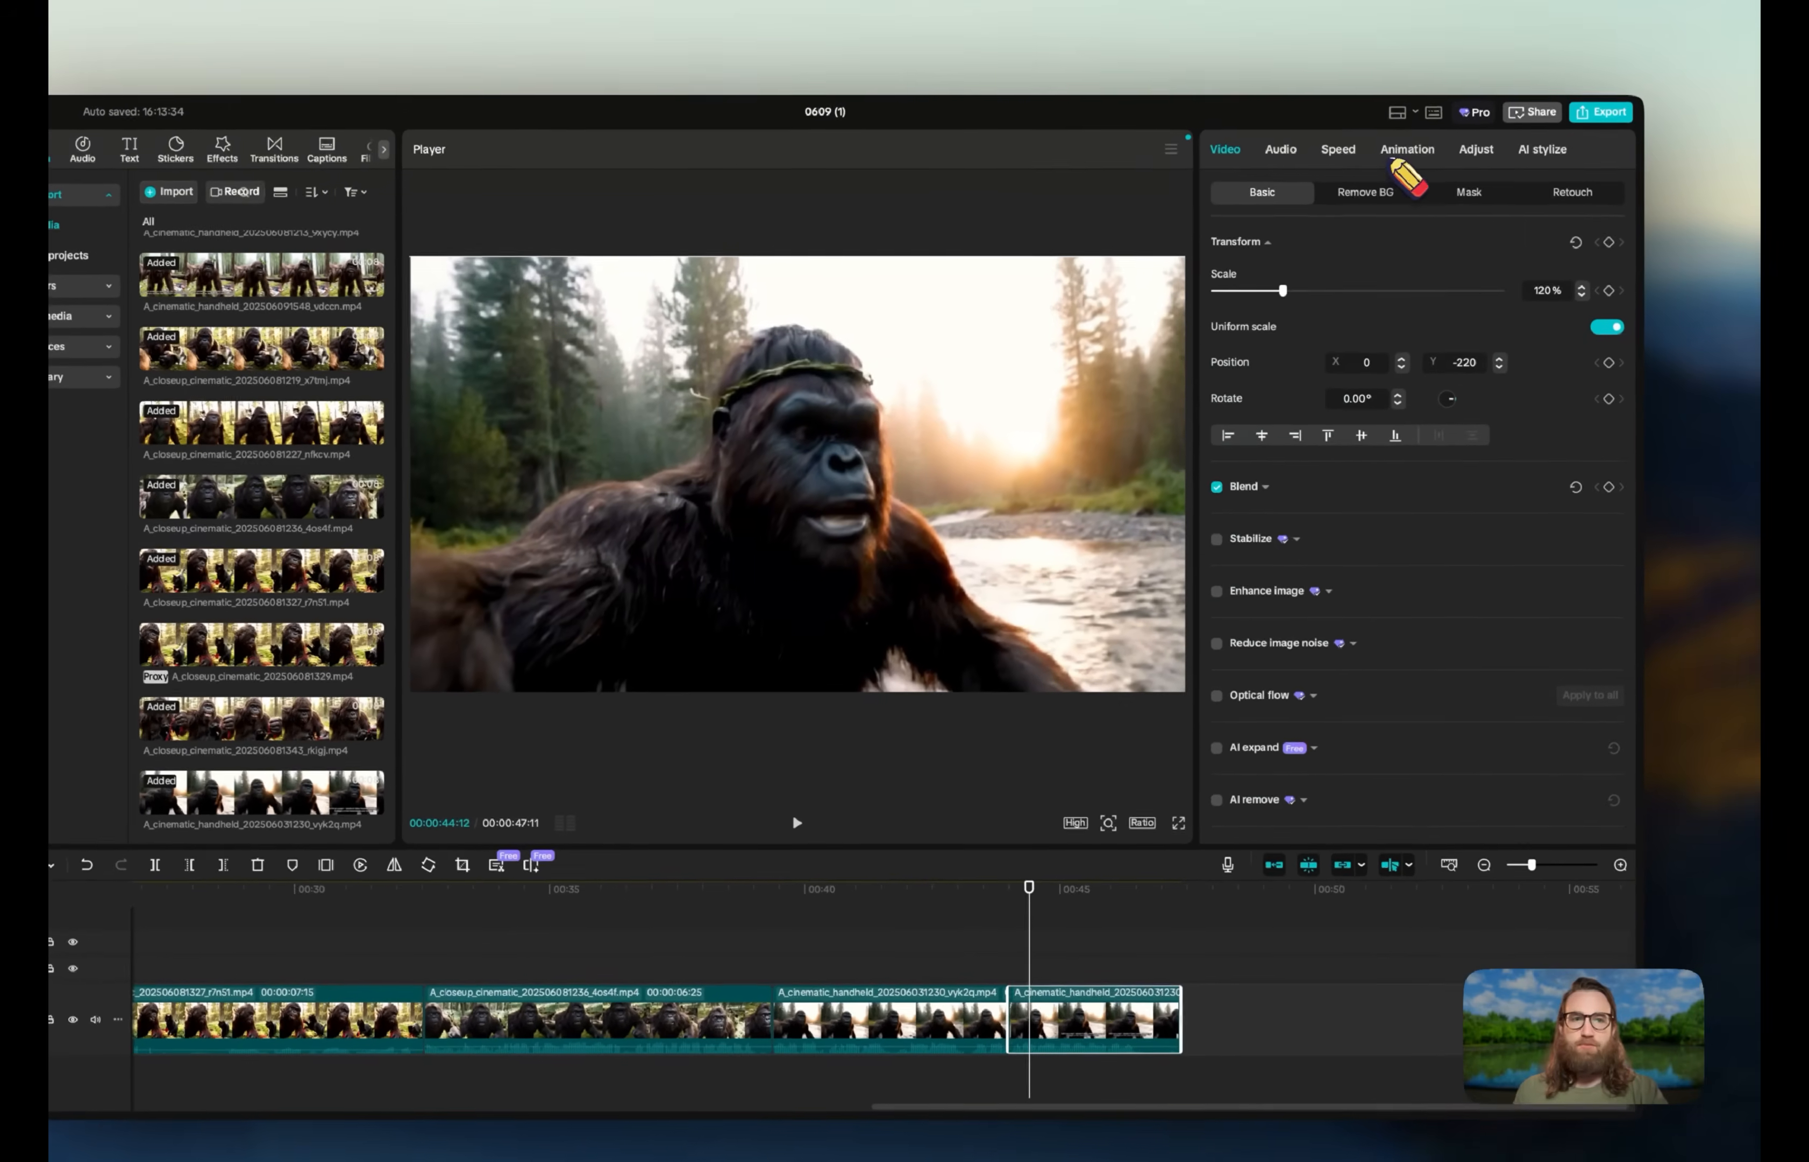
left_click(1427, 125)
left_click(1436, 165)
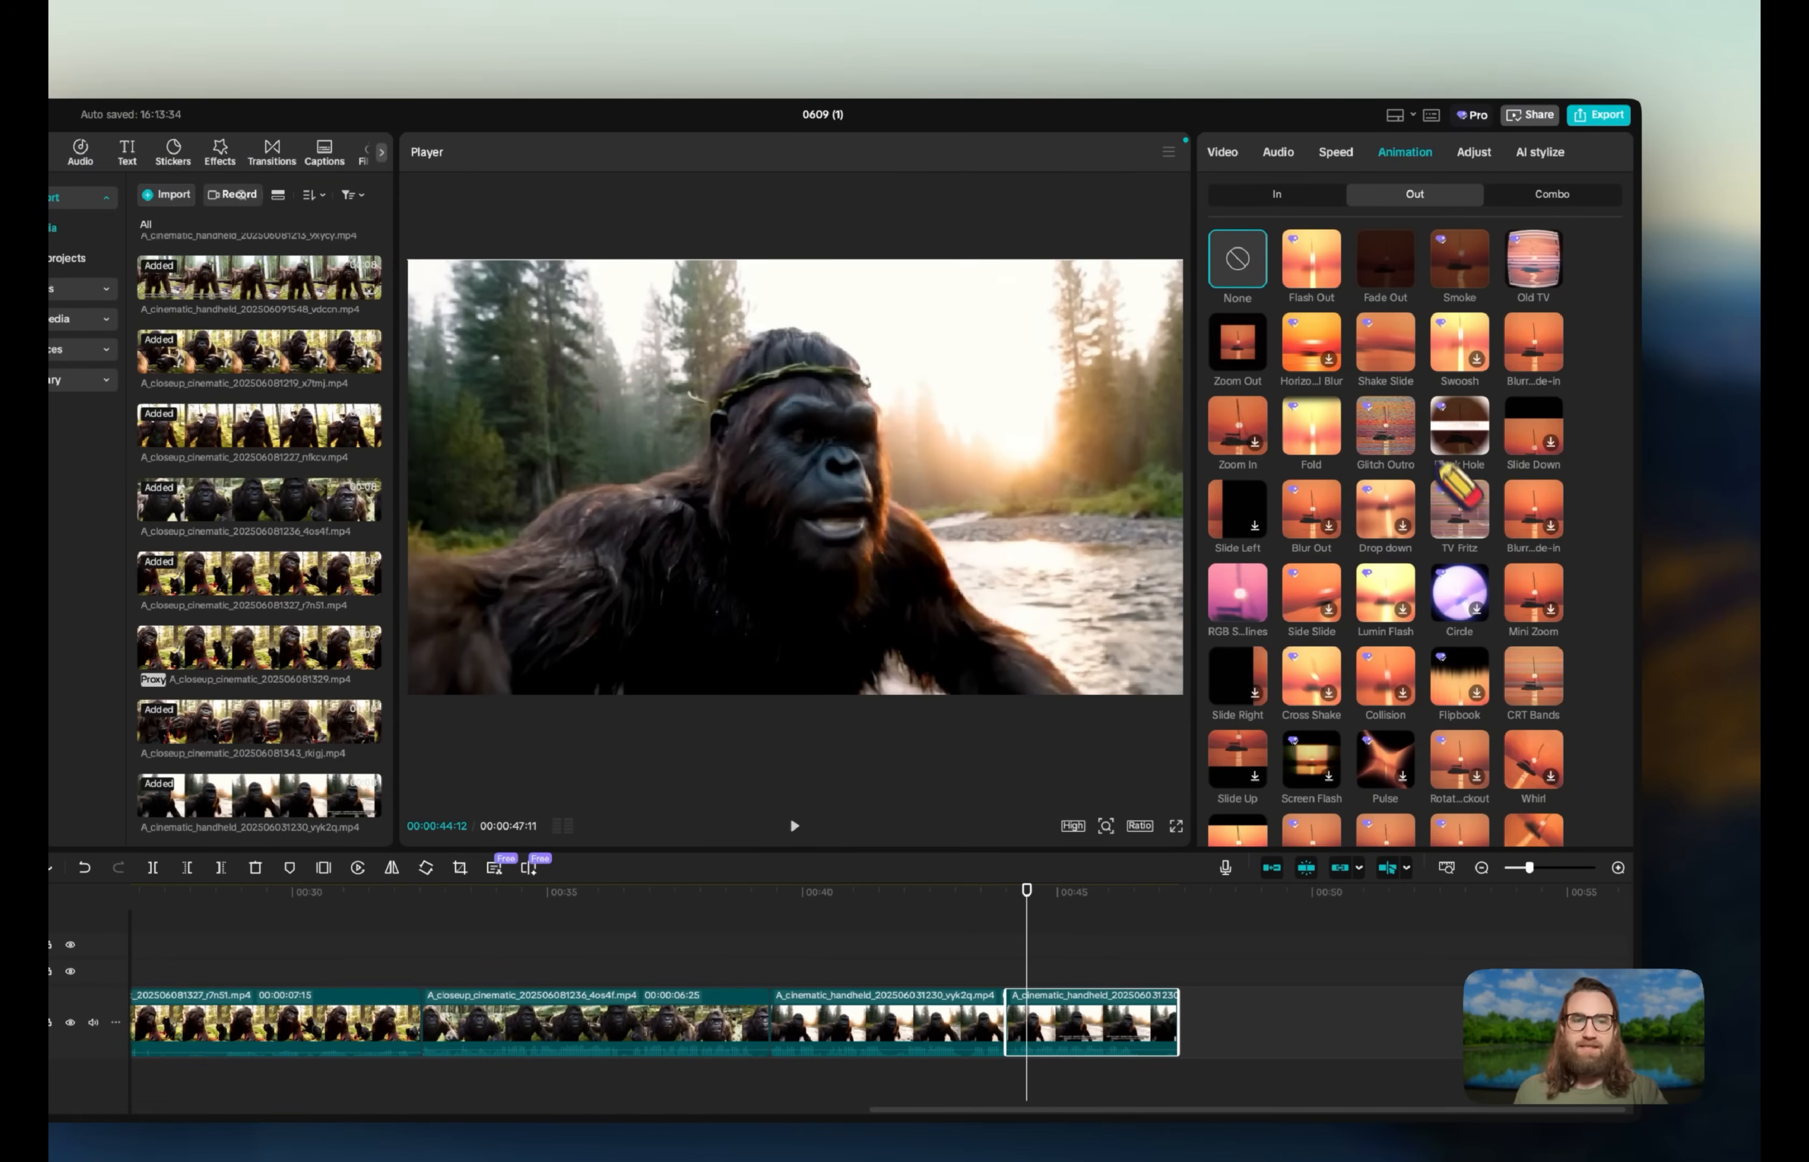
left_click(1394, 432)
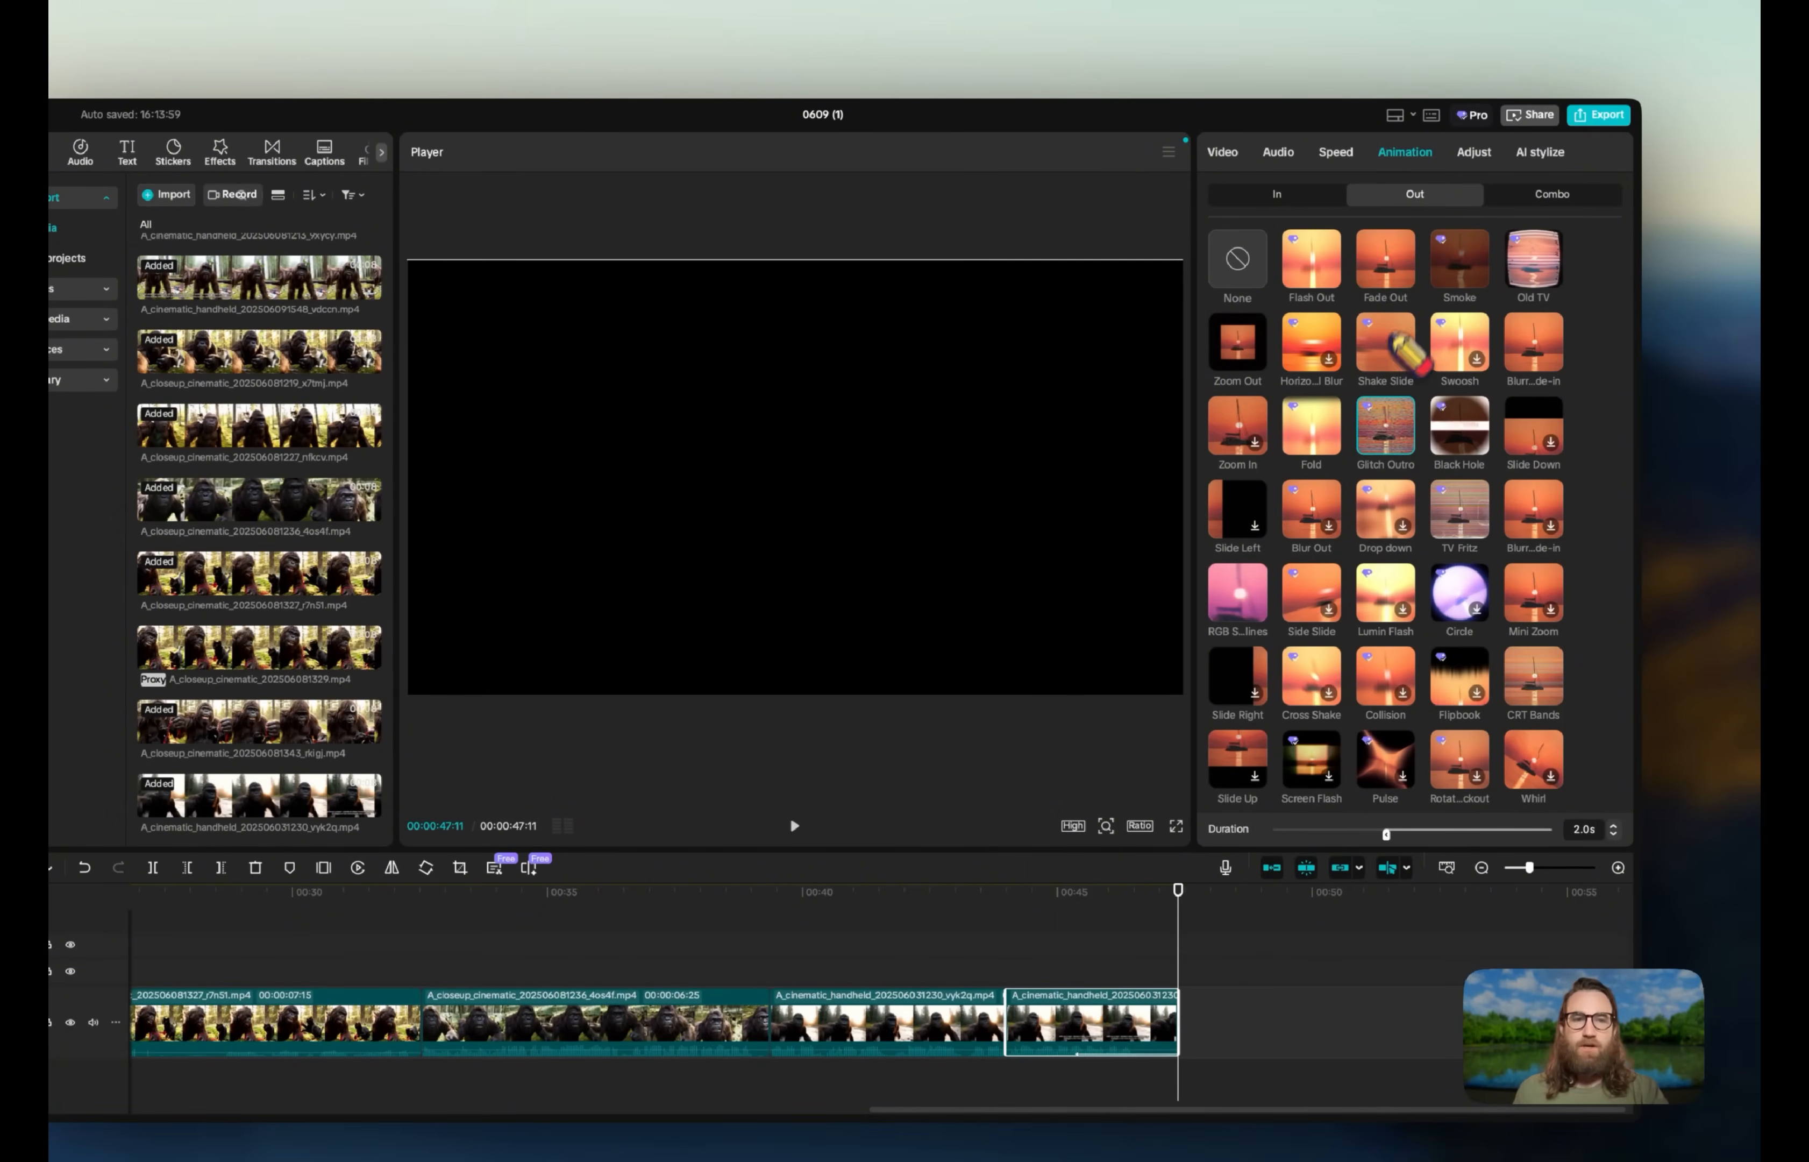
left_click(1399, 262)
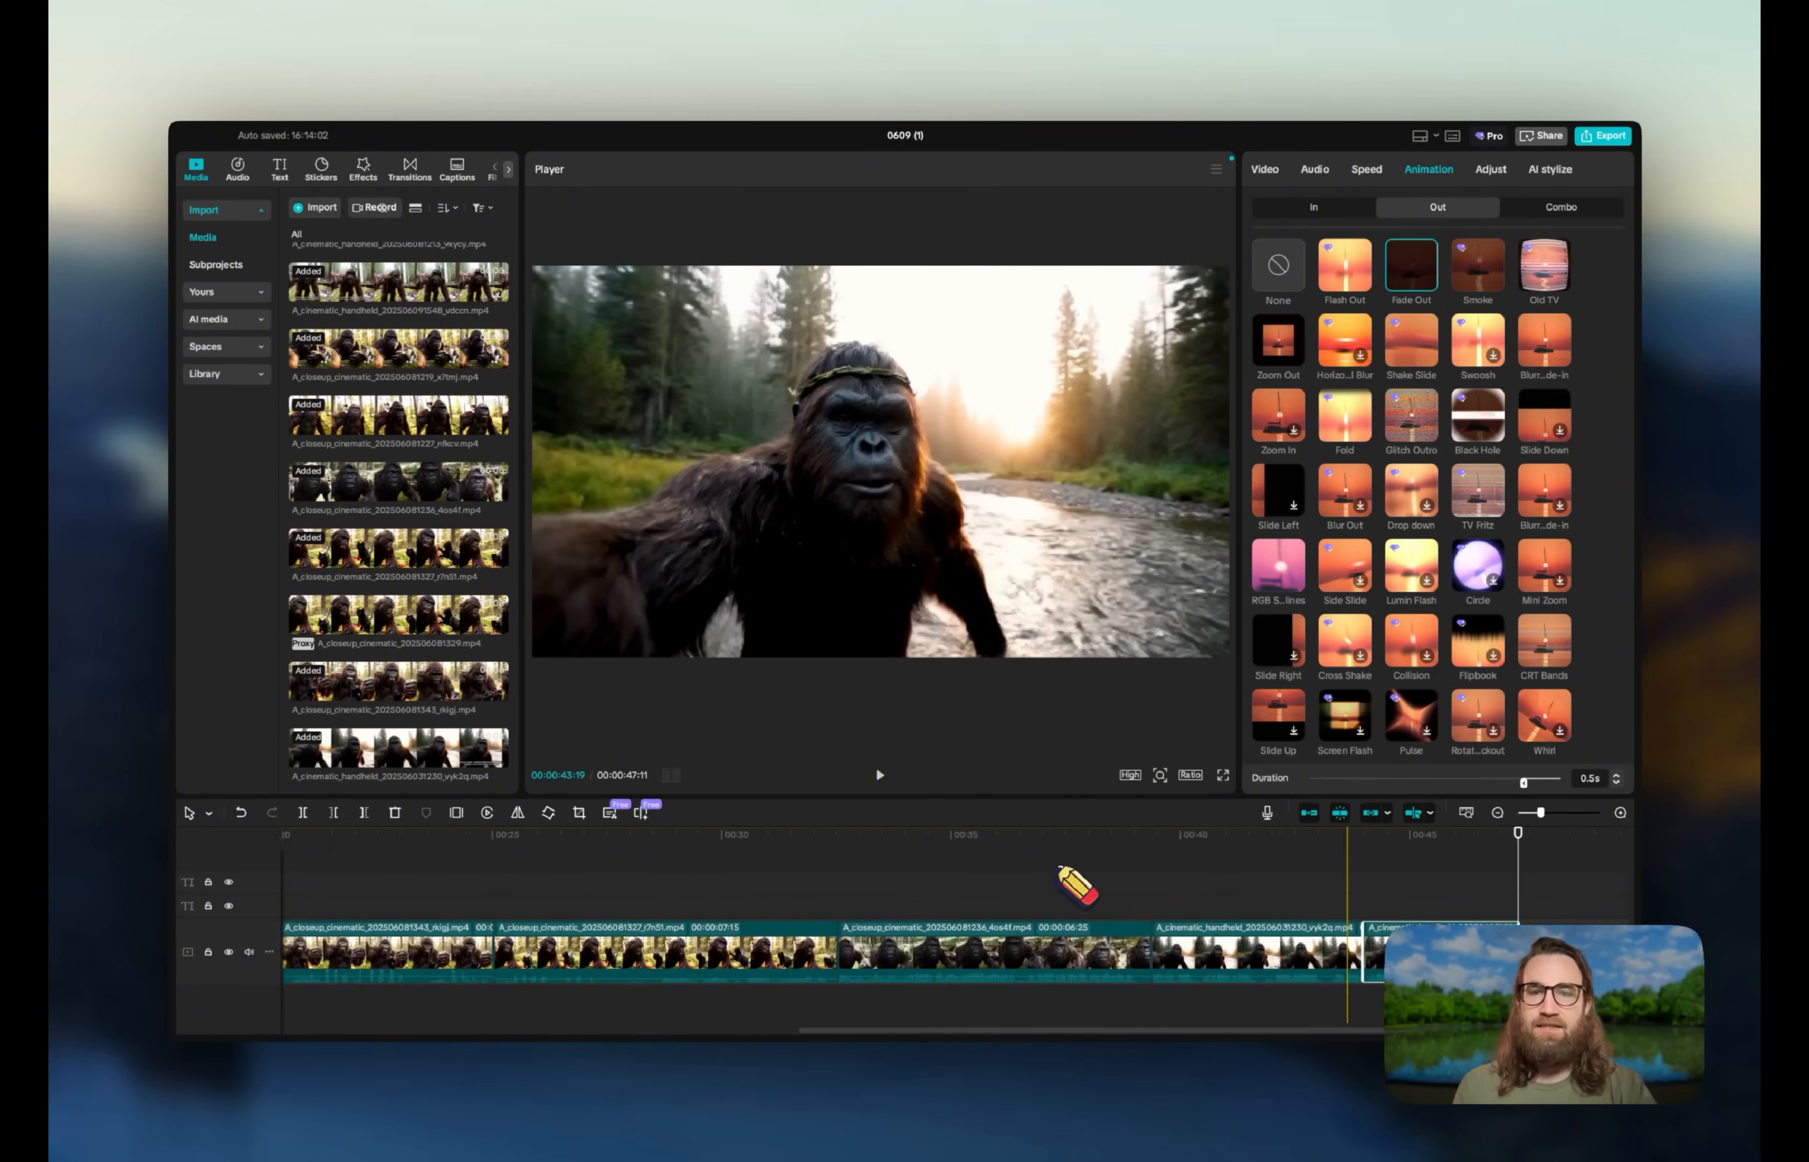
- Play the whole video from the beginning in full screen to review it, and return to the editor
key("Home")
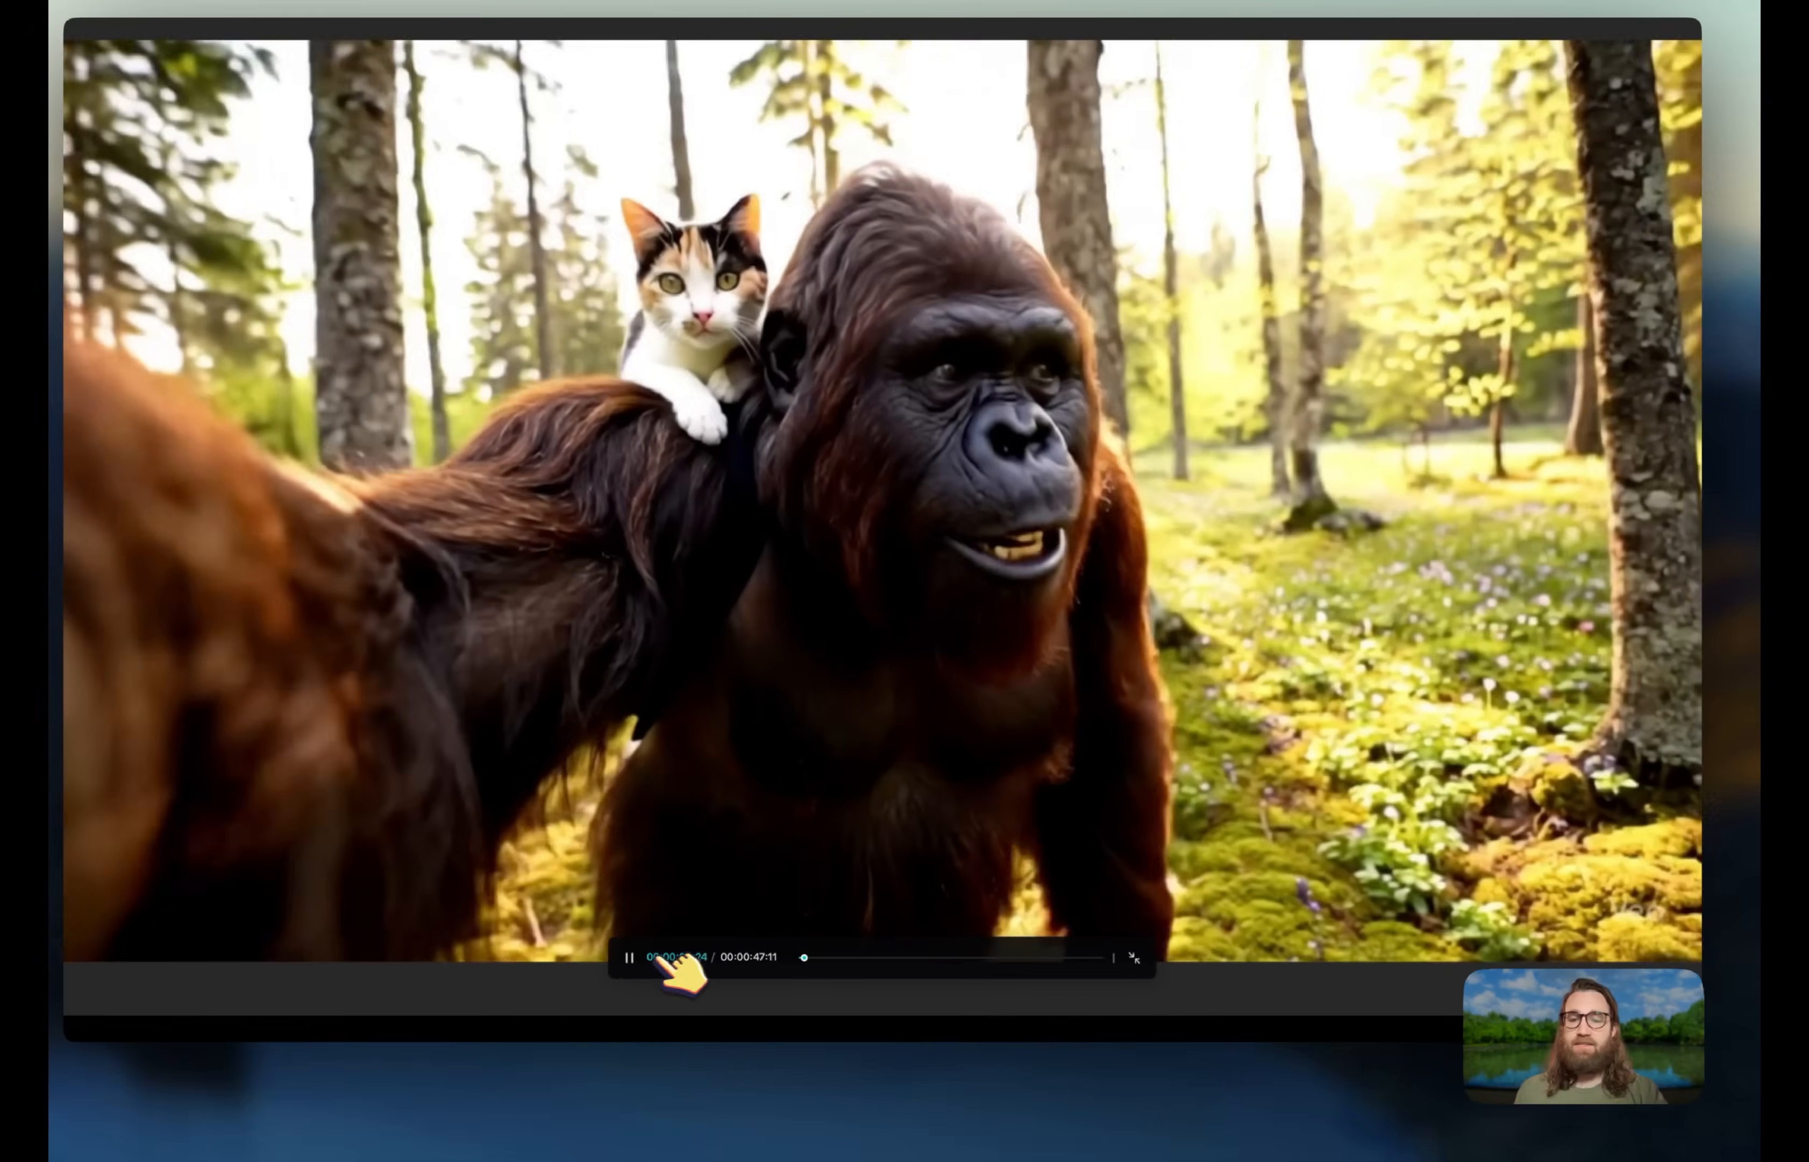
key("space")
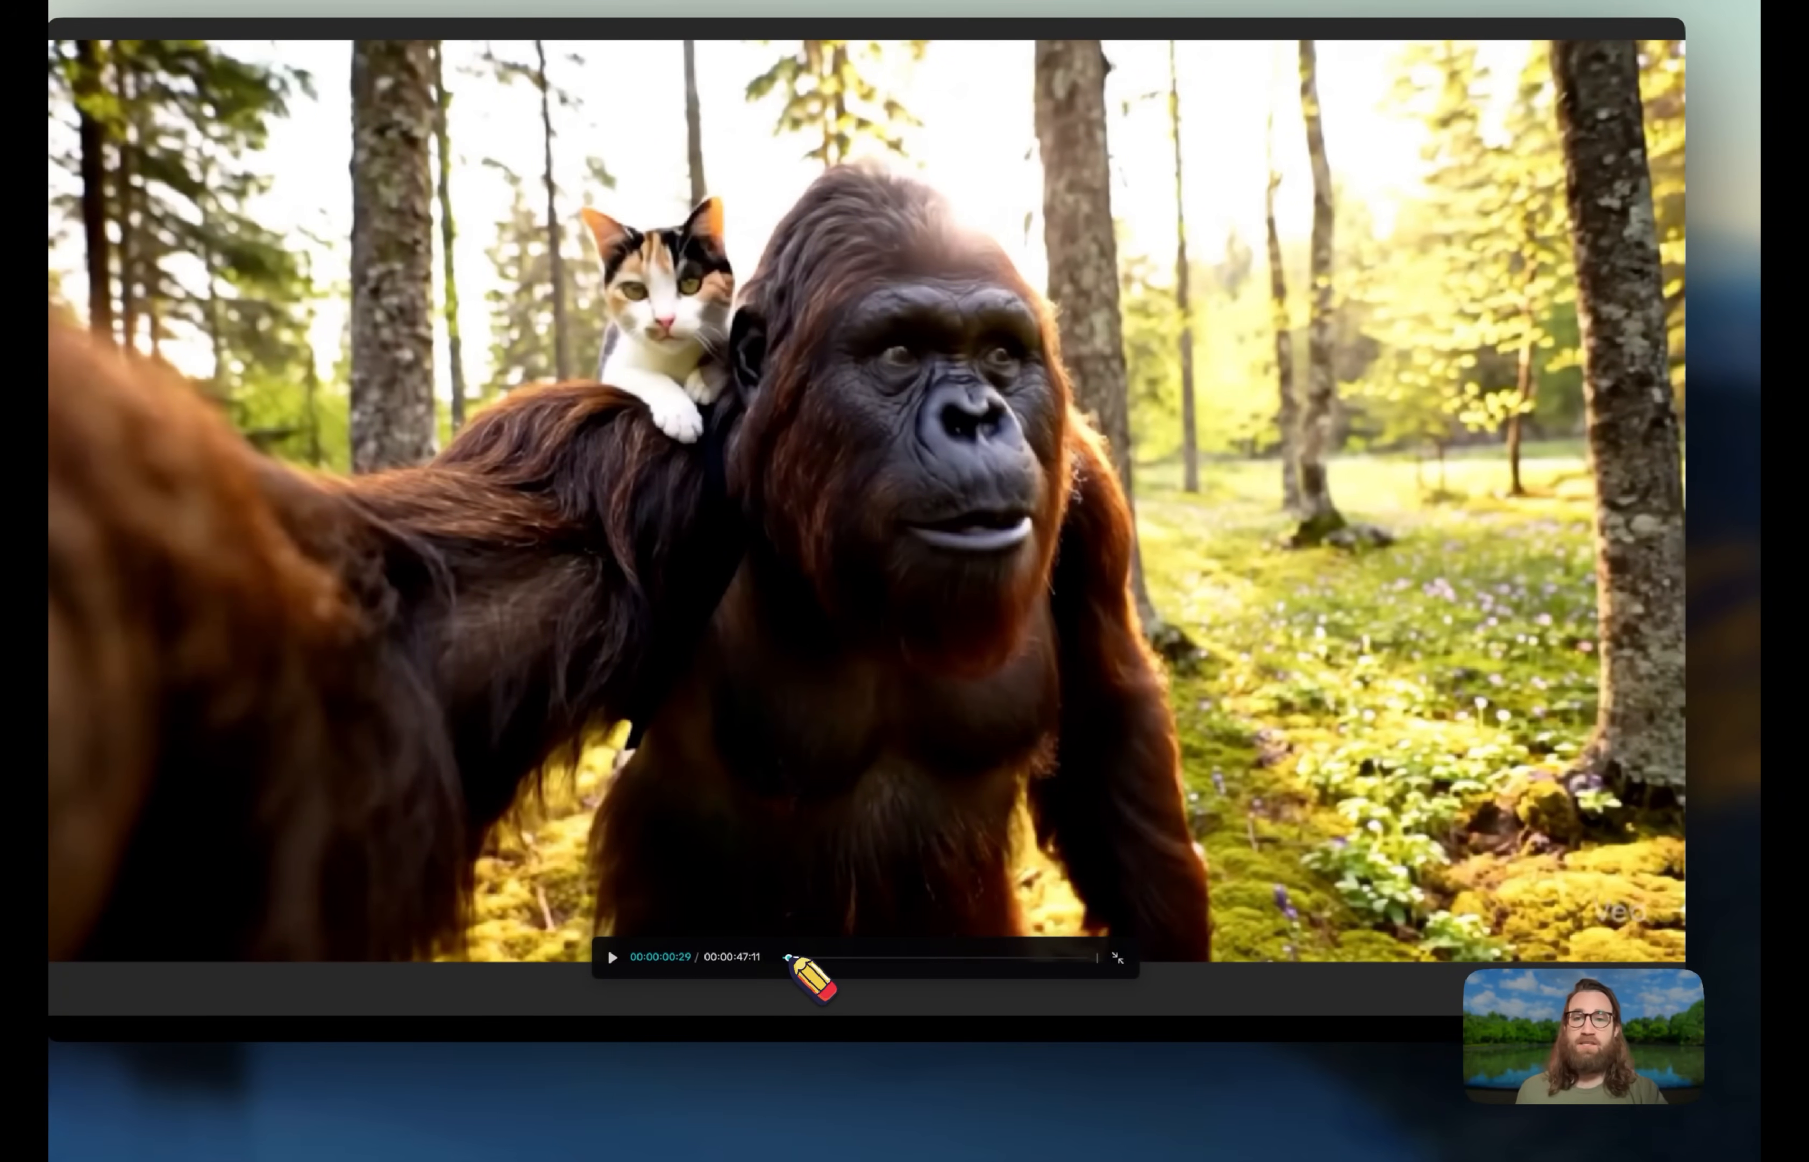
left_click_drag(789, 958, 734, 958)
left_click(612, 957)
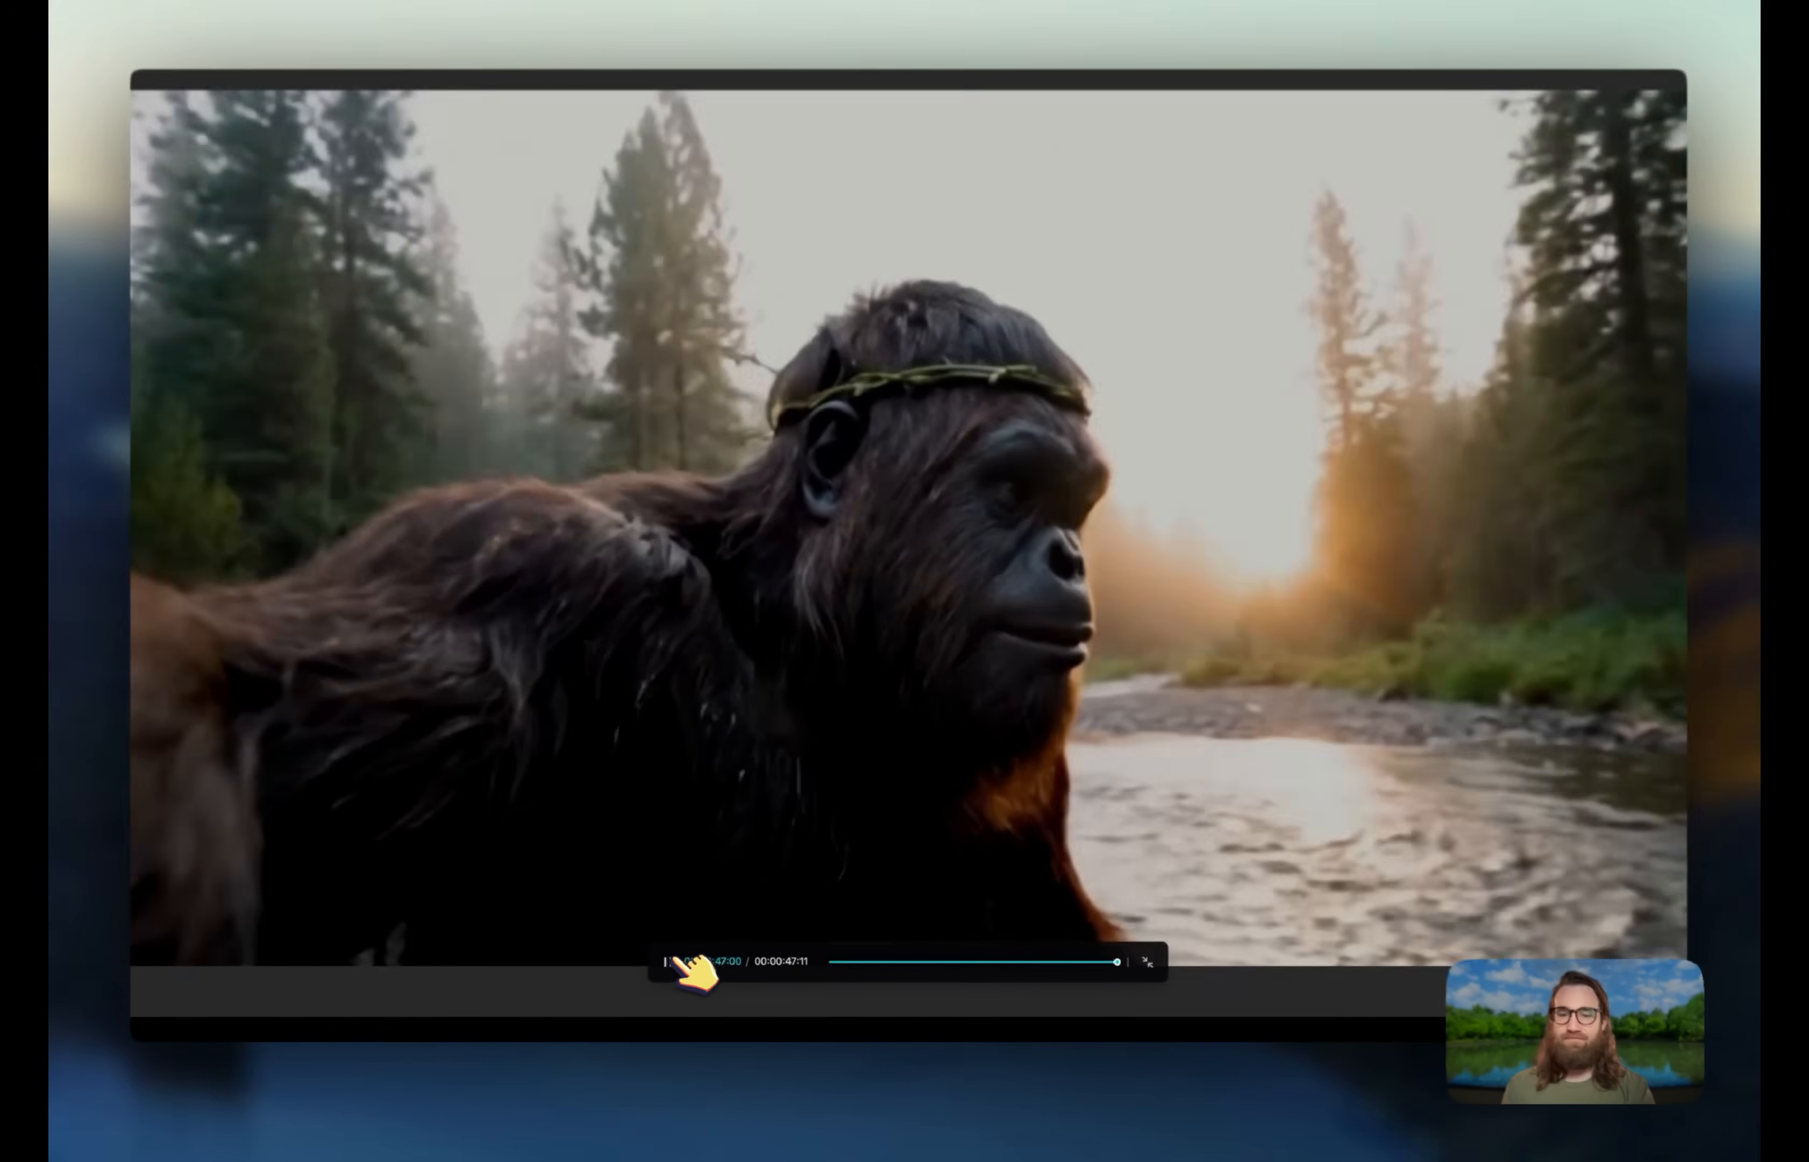
left_click(676, 965)
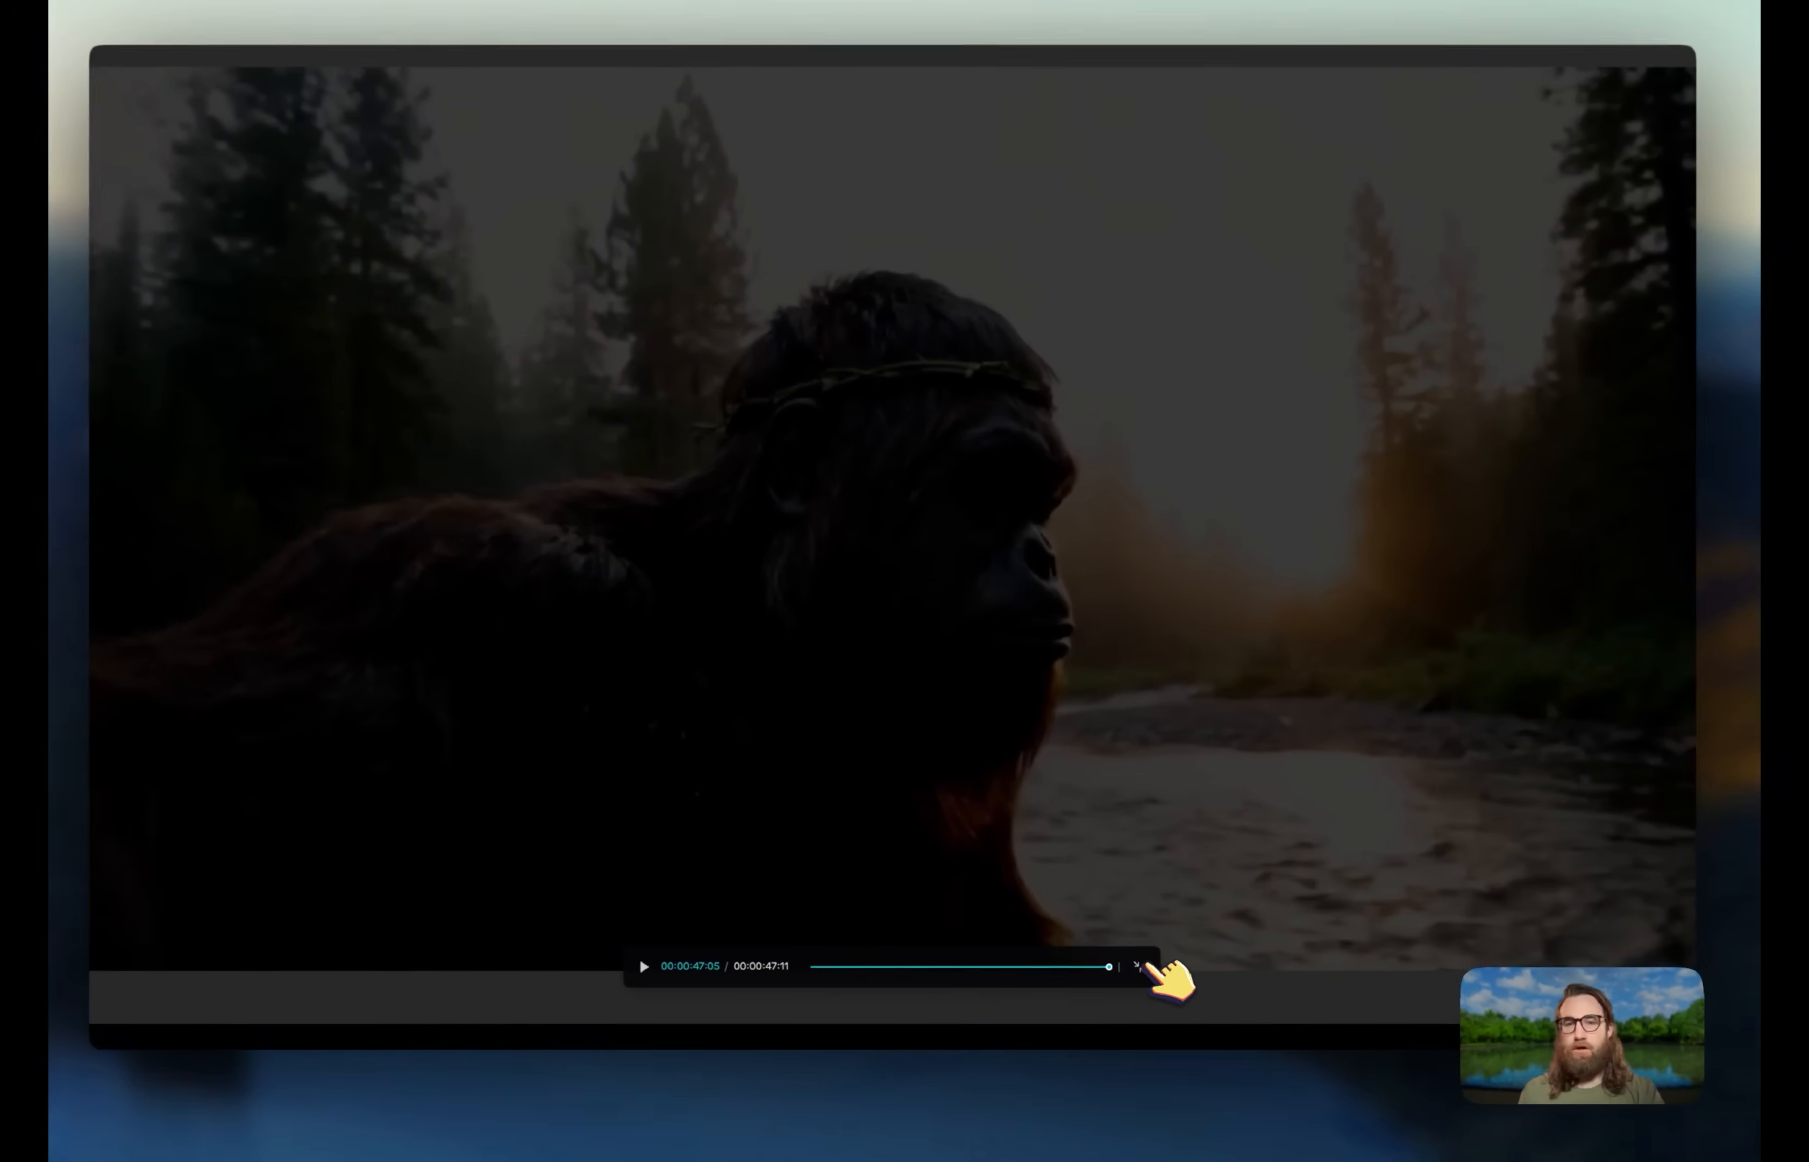
left_click(1137, 965)
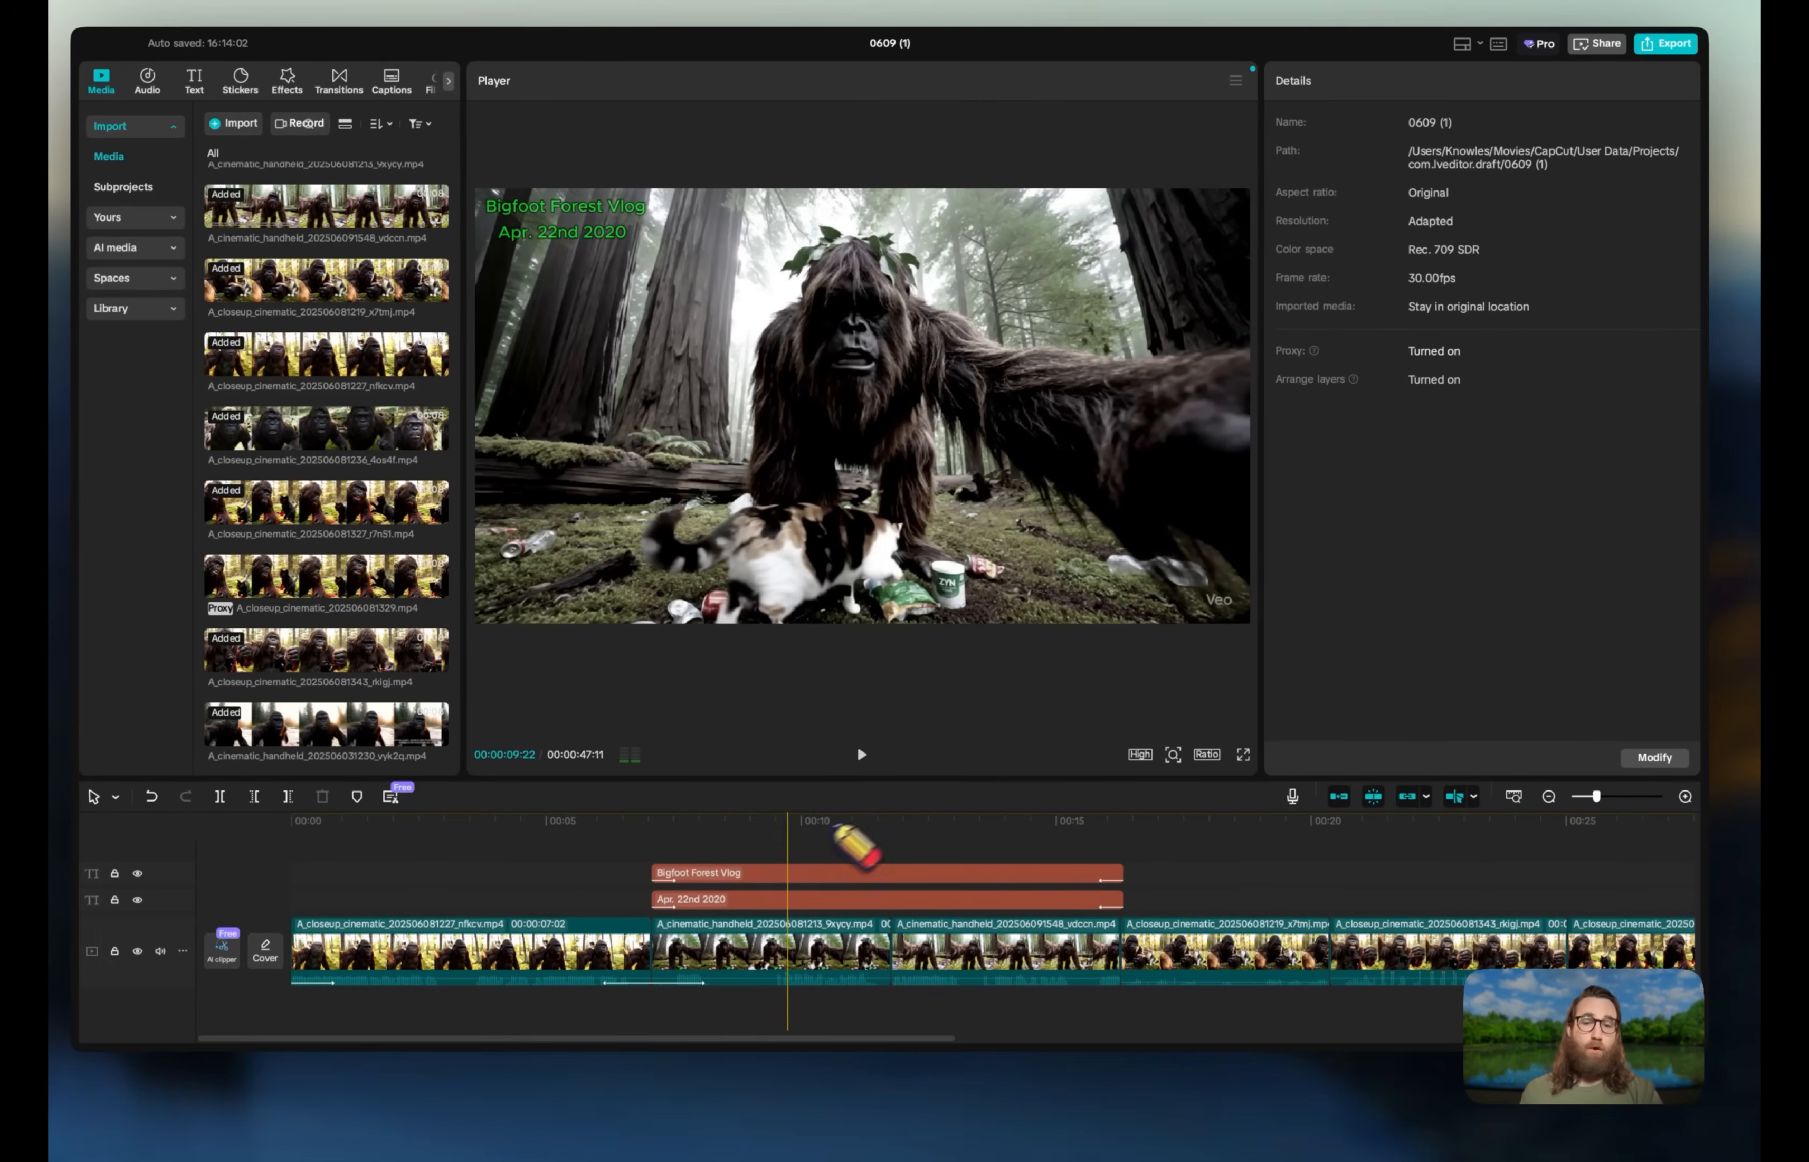